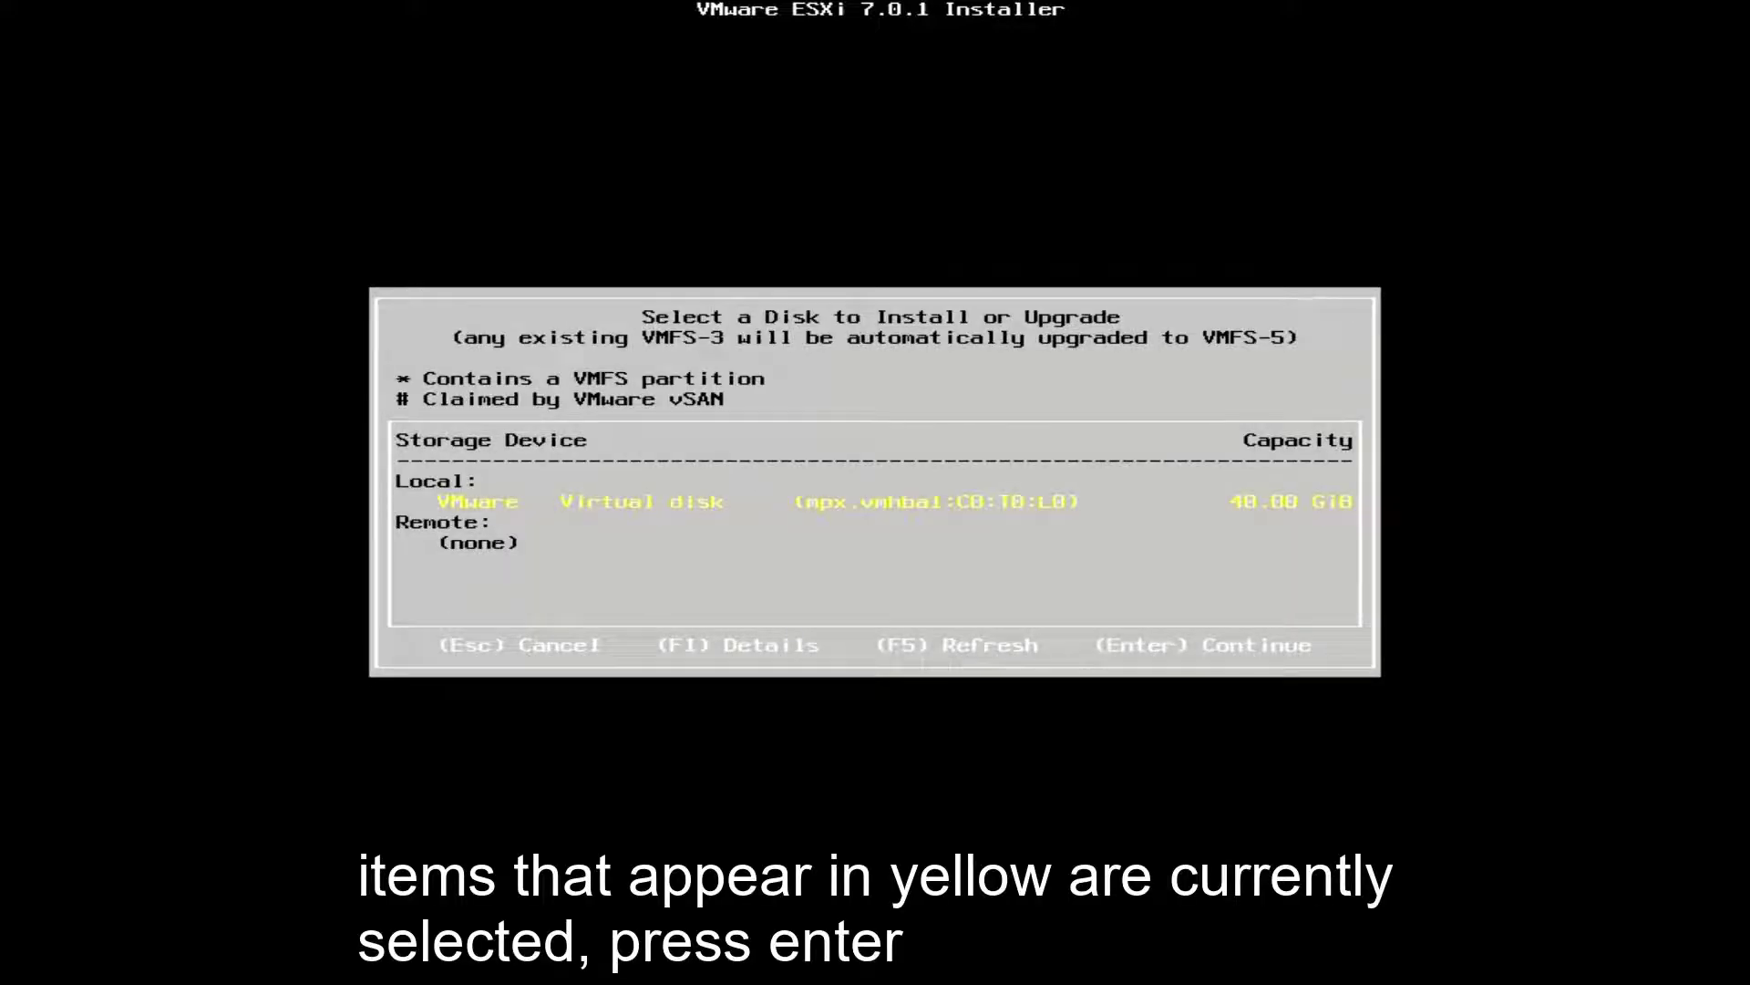
Step: Install ESXi 7.0.1 on the virtual disk with US Default keyboard and a root password, then reboot
{"action": "key", "text": "Return"}
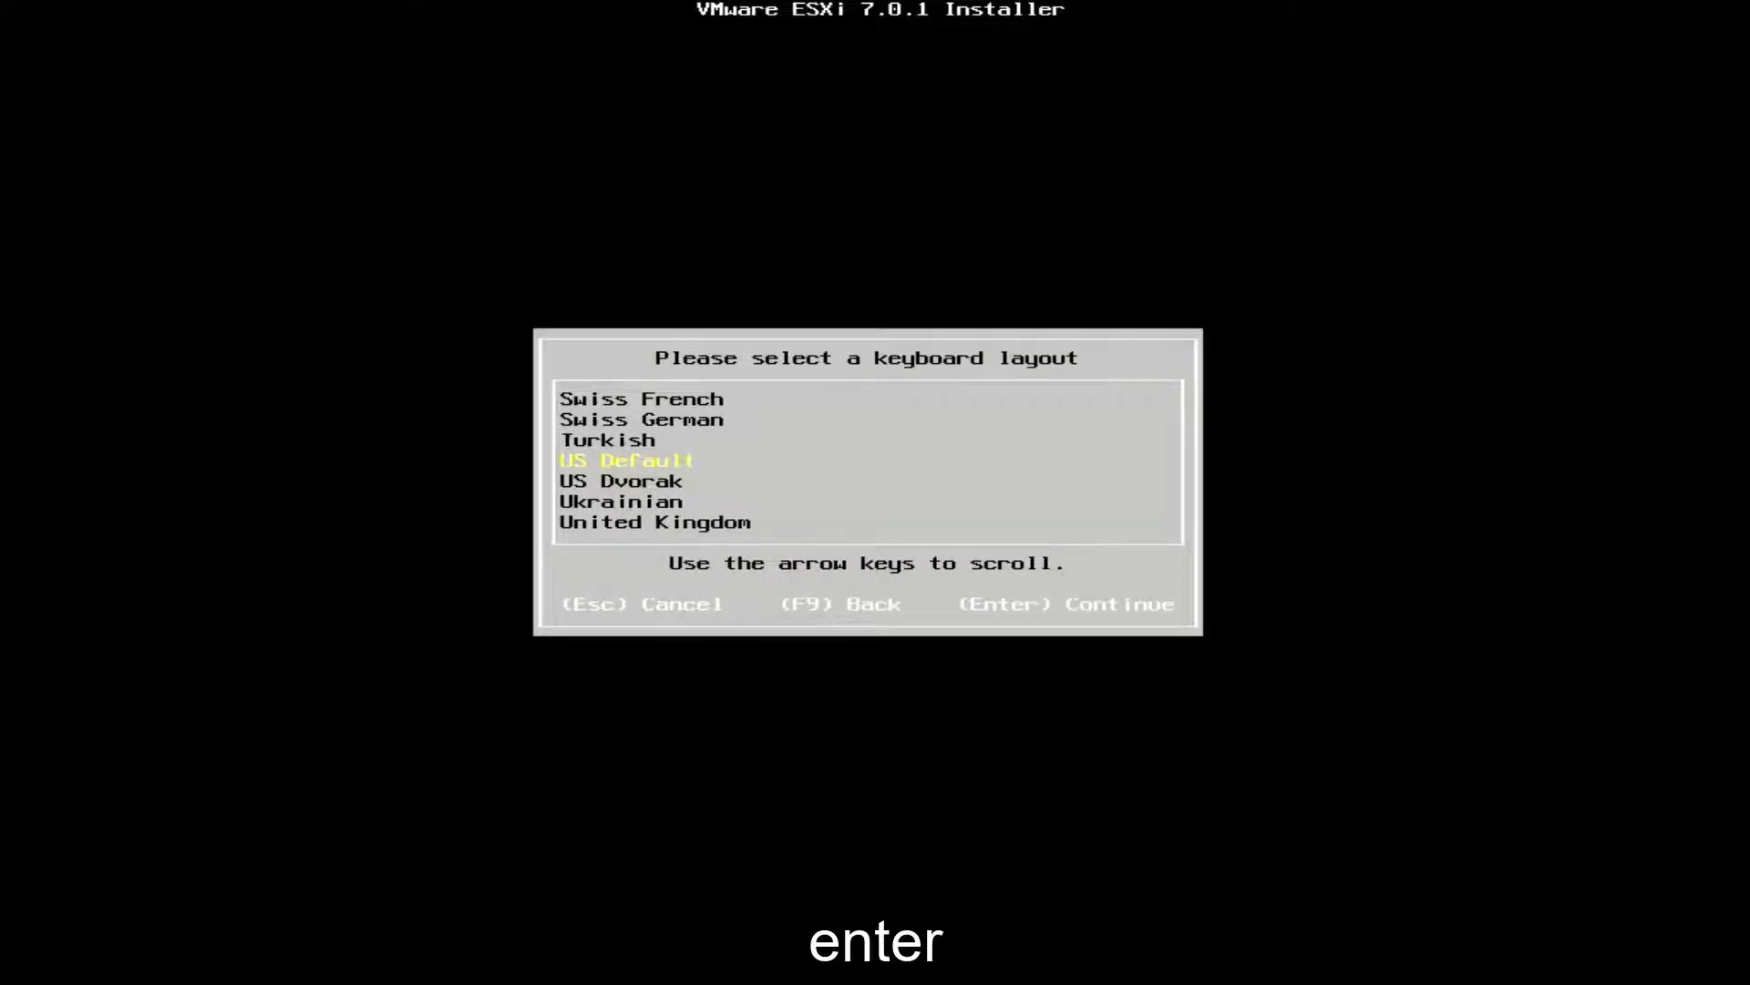
{"action": "key", "text": "Return"}
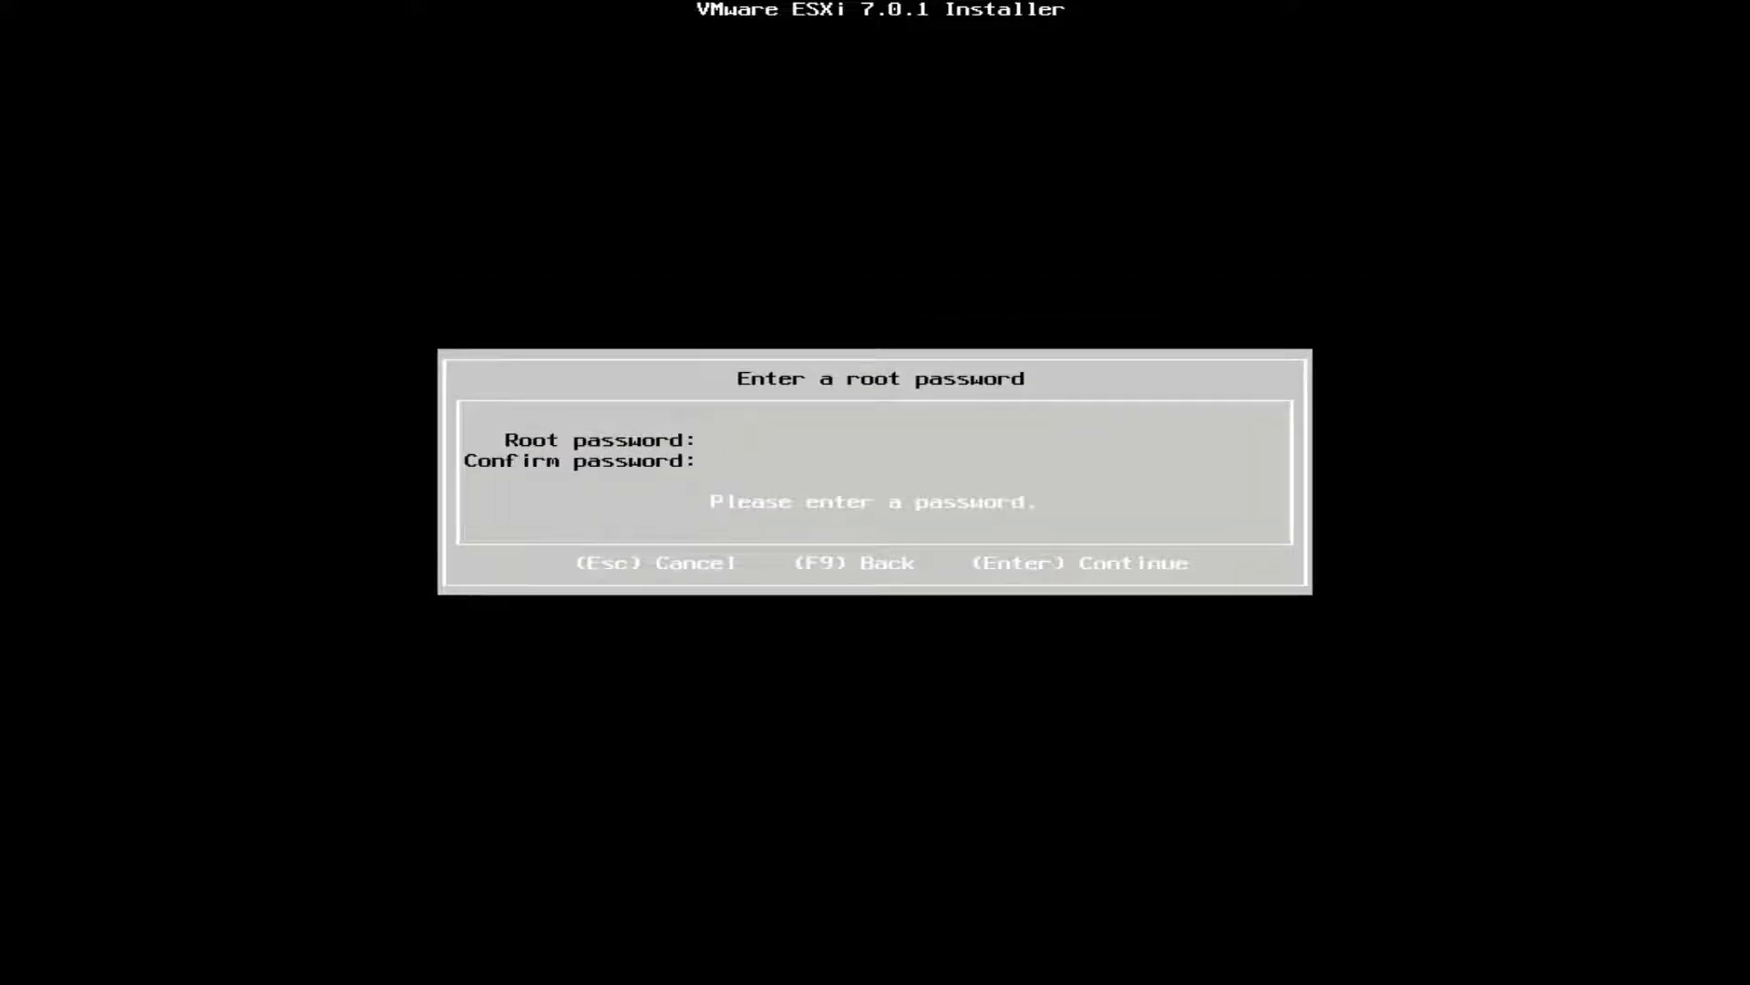
{"action": "type", "text": "**********"}
{"action": "key", "text": "Tab"}
{"action": "type", "text": "**********"}
{"action": "key", "text": "Return"}
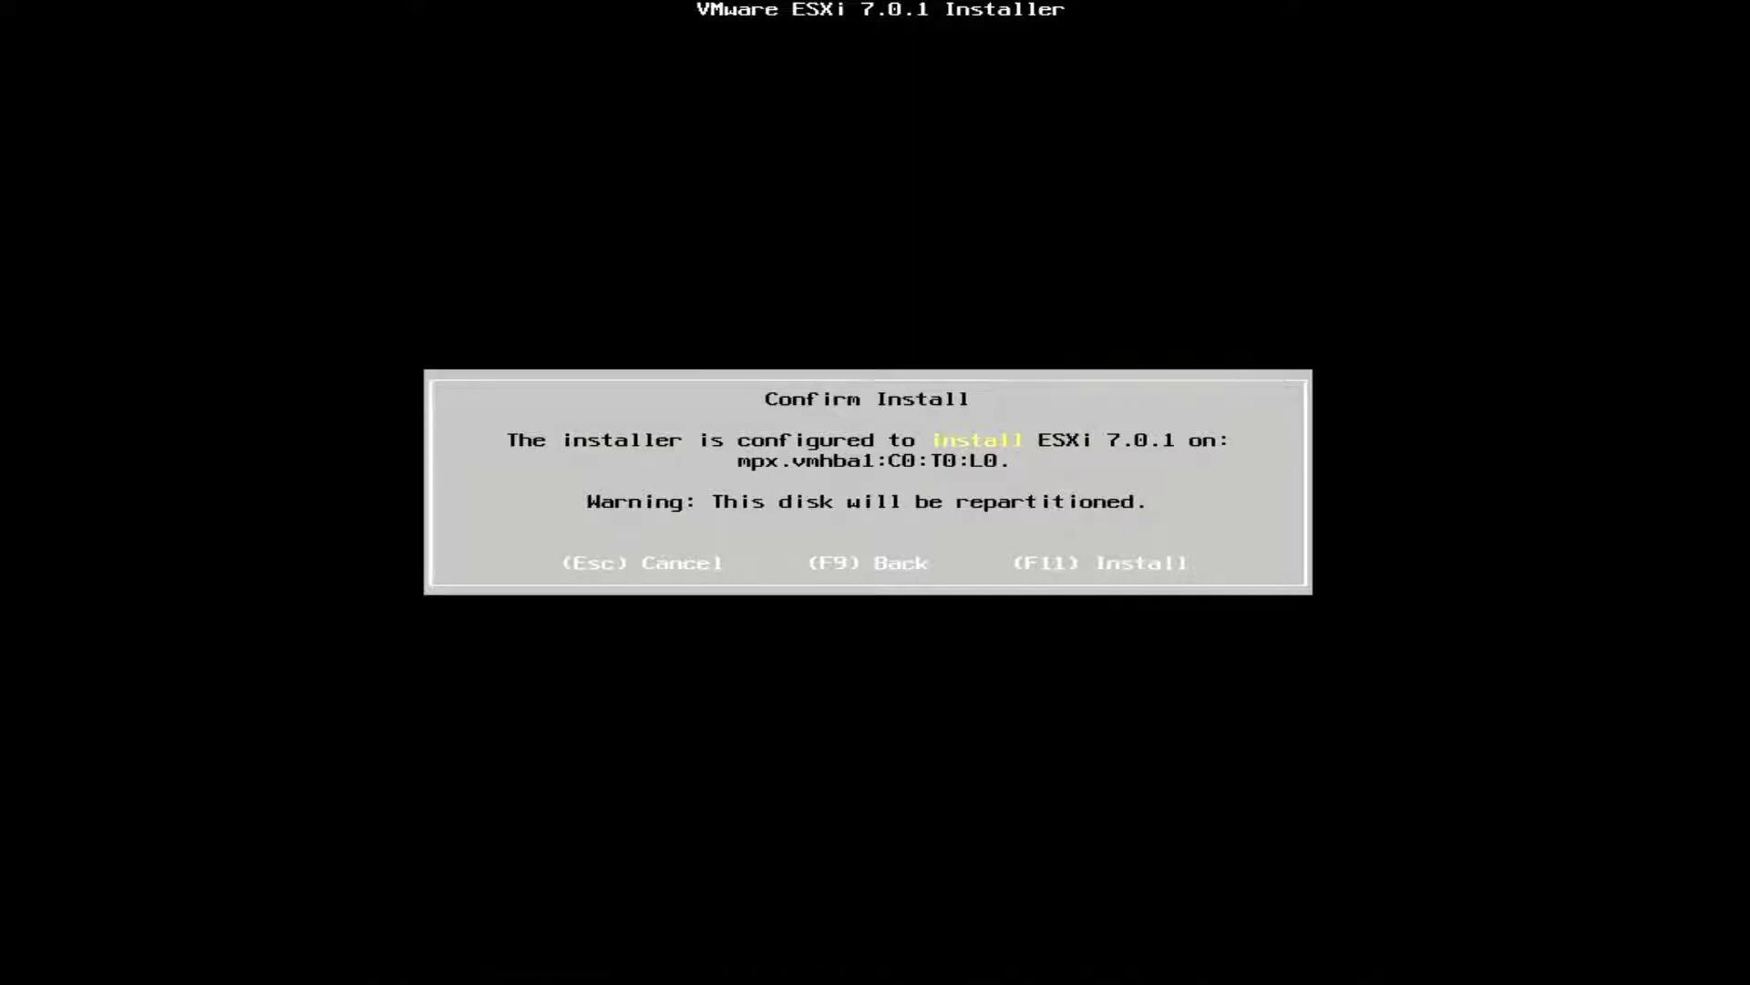
{"action": "key", "text": "F11"}
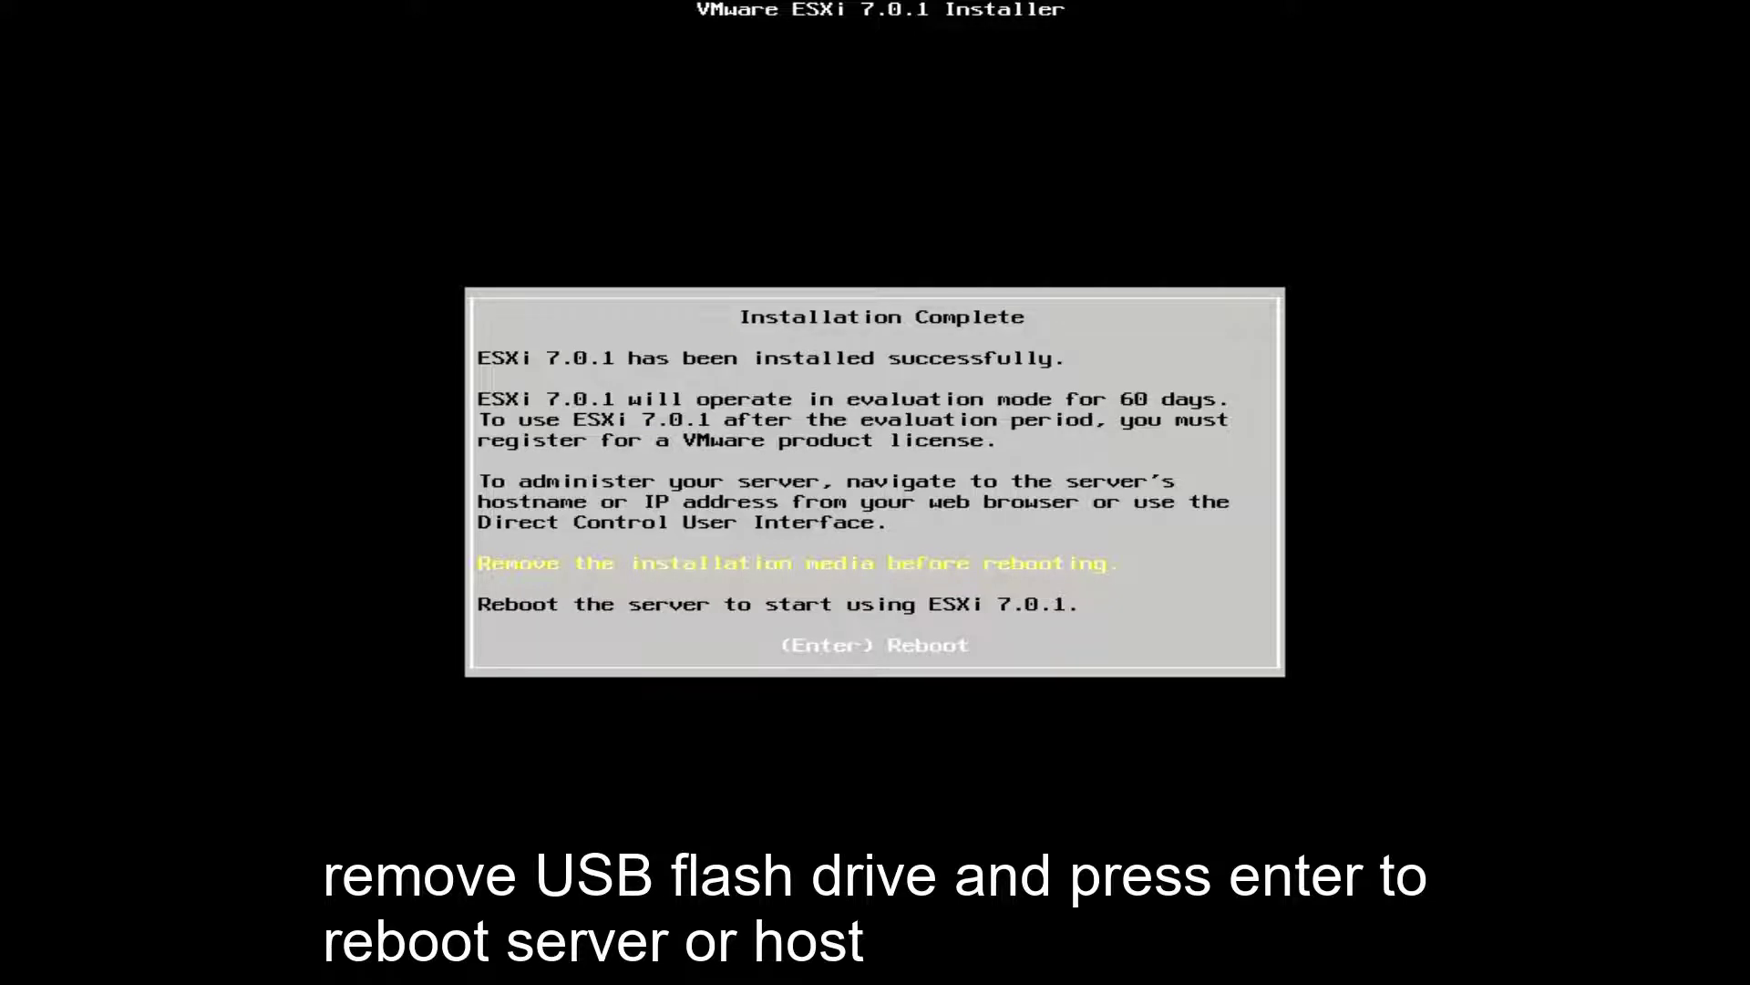
{"action": "key", "text": "Return"}
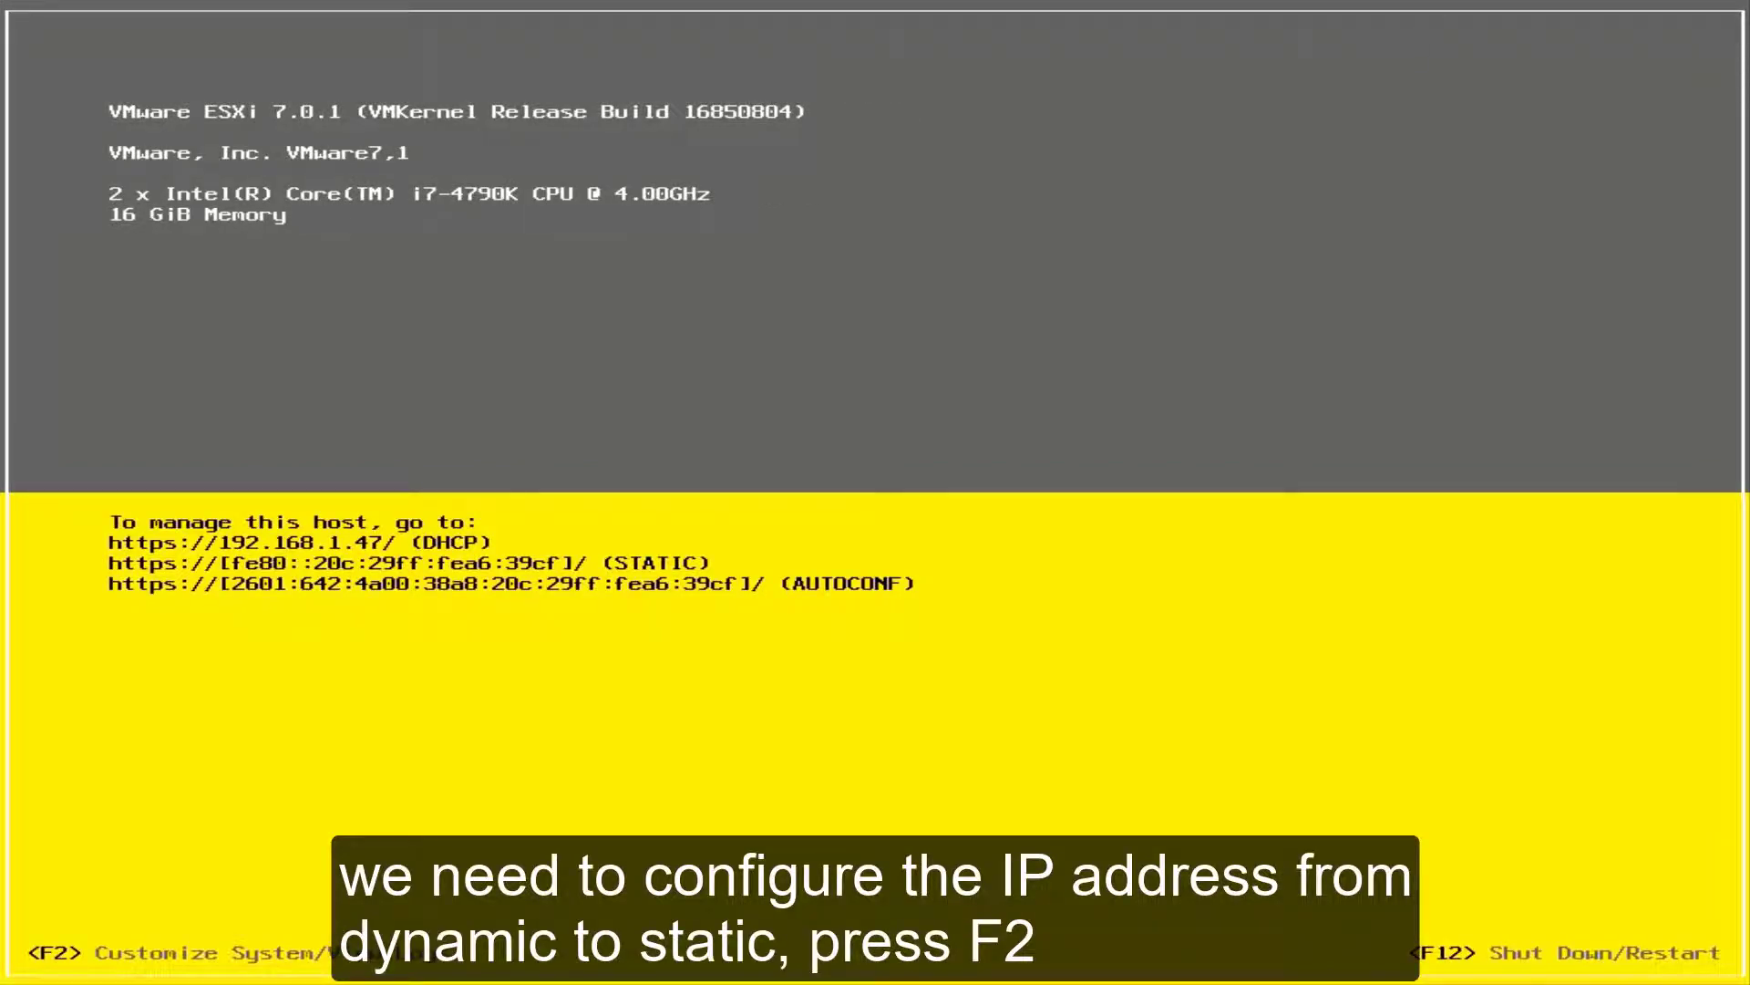
Step: Log in to the DCUI system customization as root
{"action": "key", "text": "F2"}
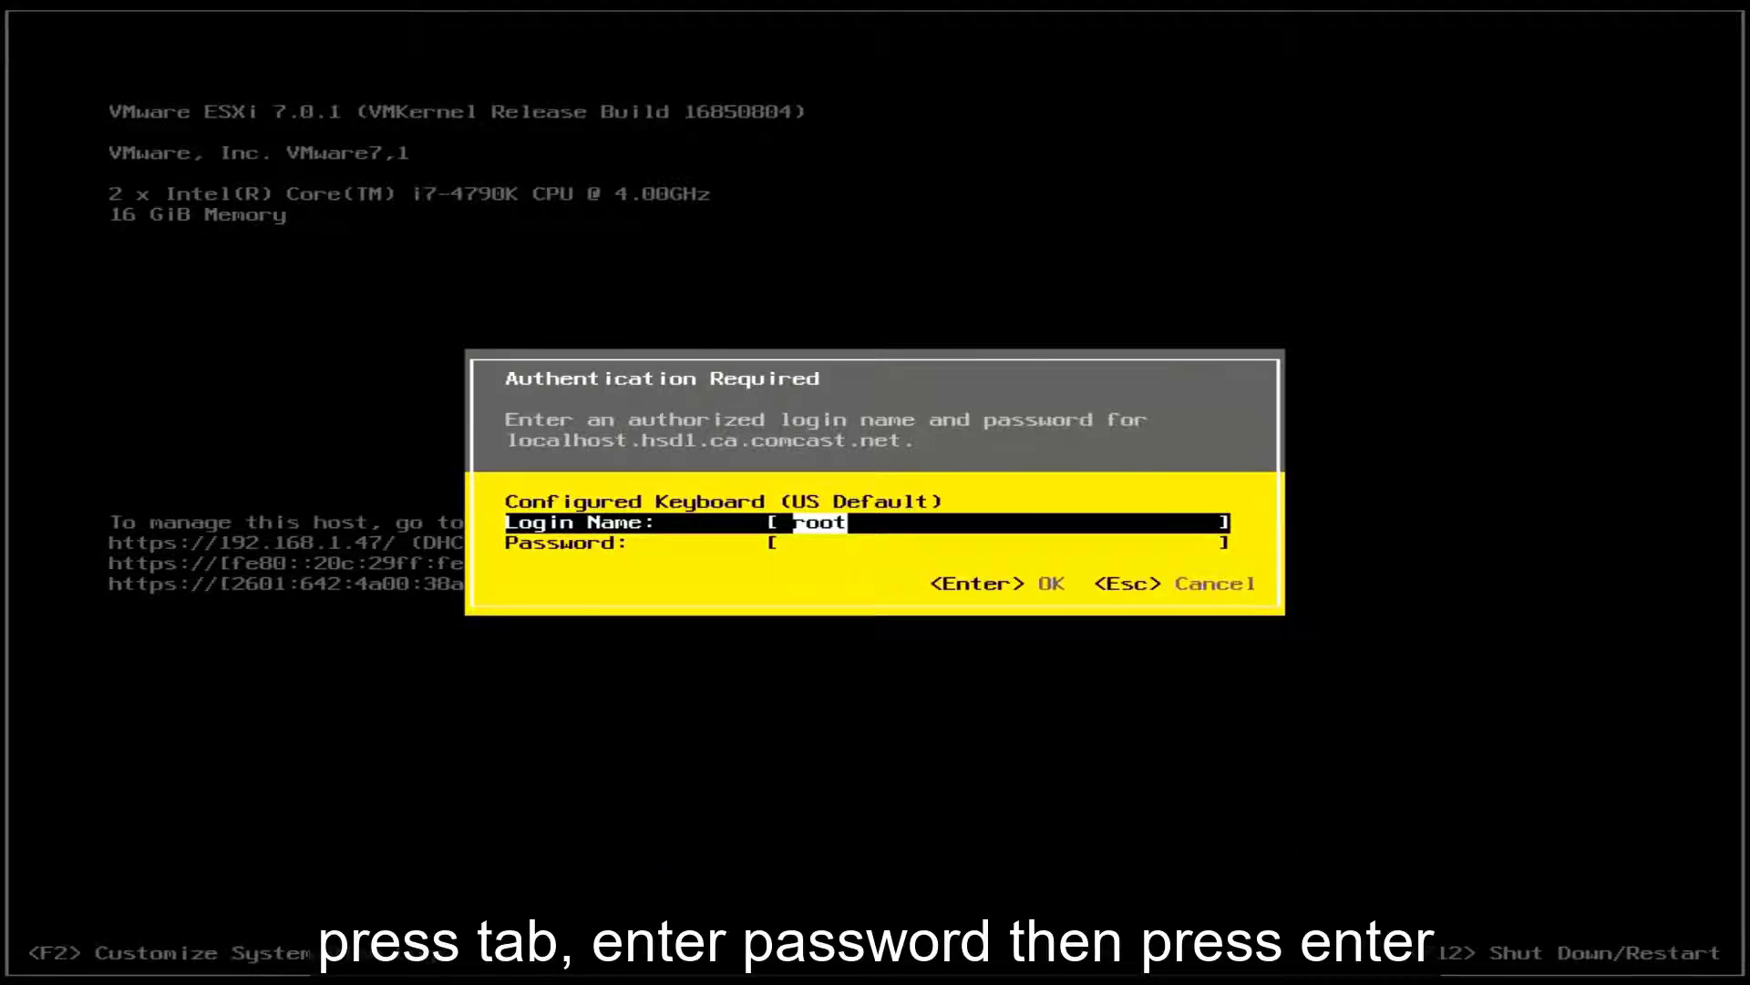
{"action": "key", "text": "Tab"}
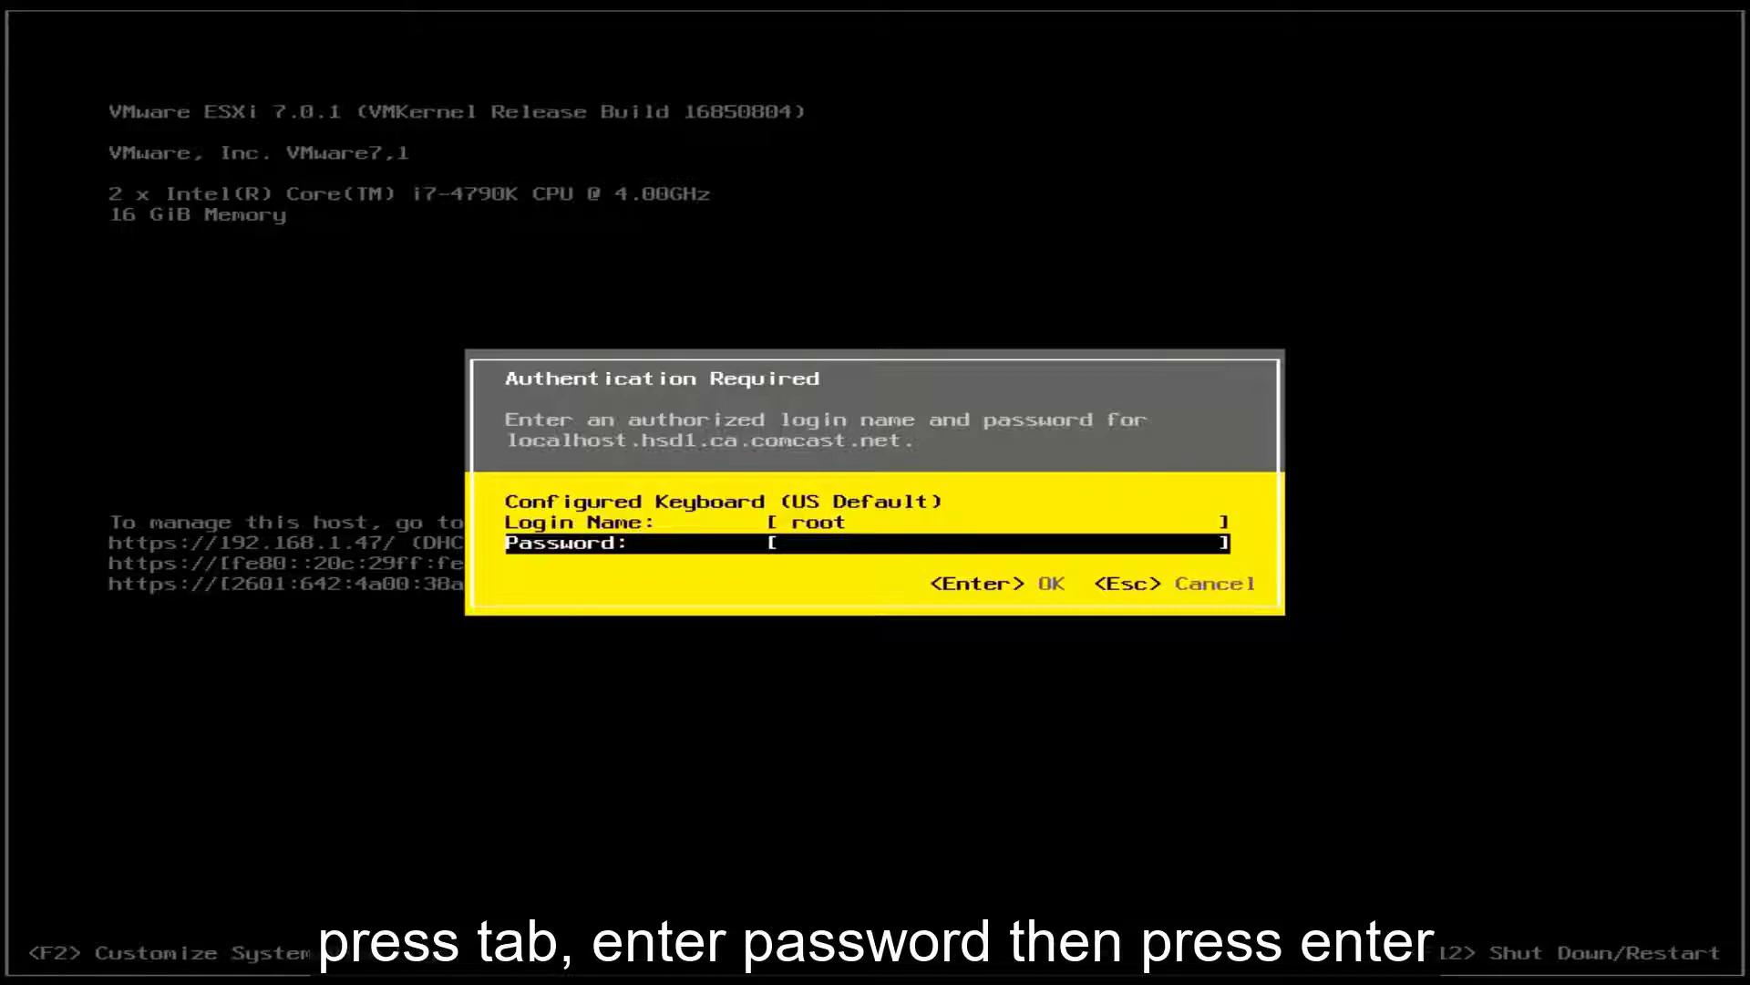
{"action": "type", "text": "**********"}
{"action": "key", "text": "Return"}
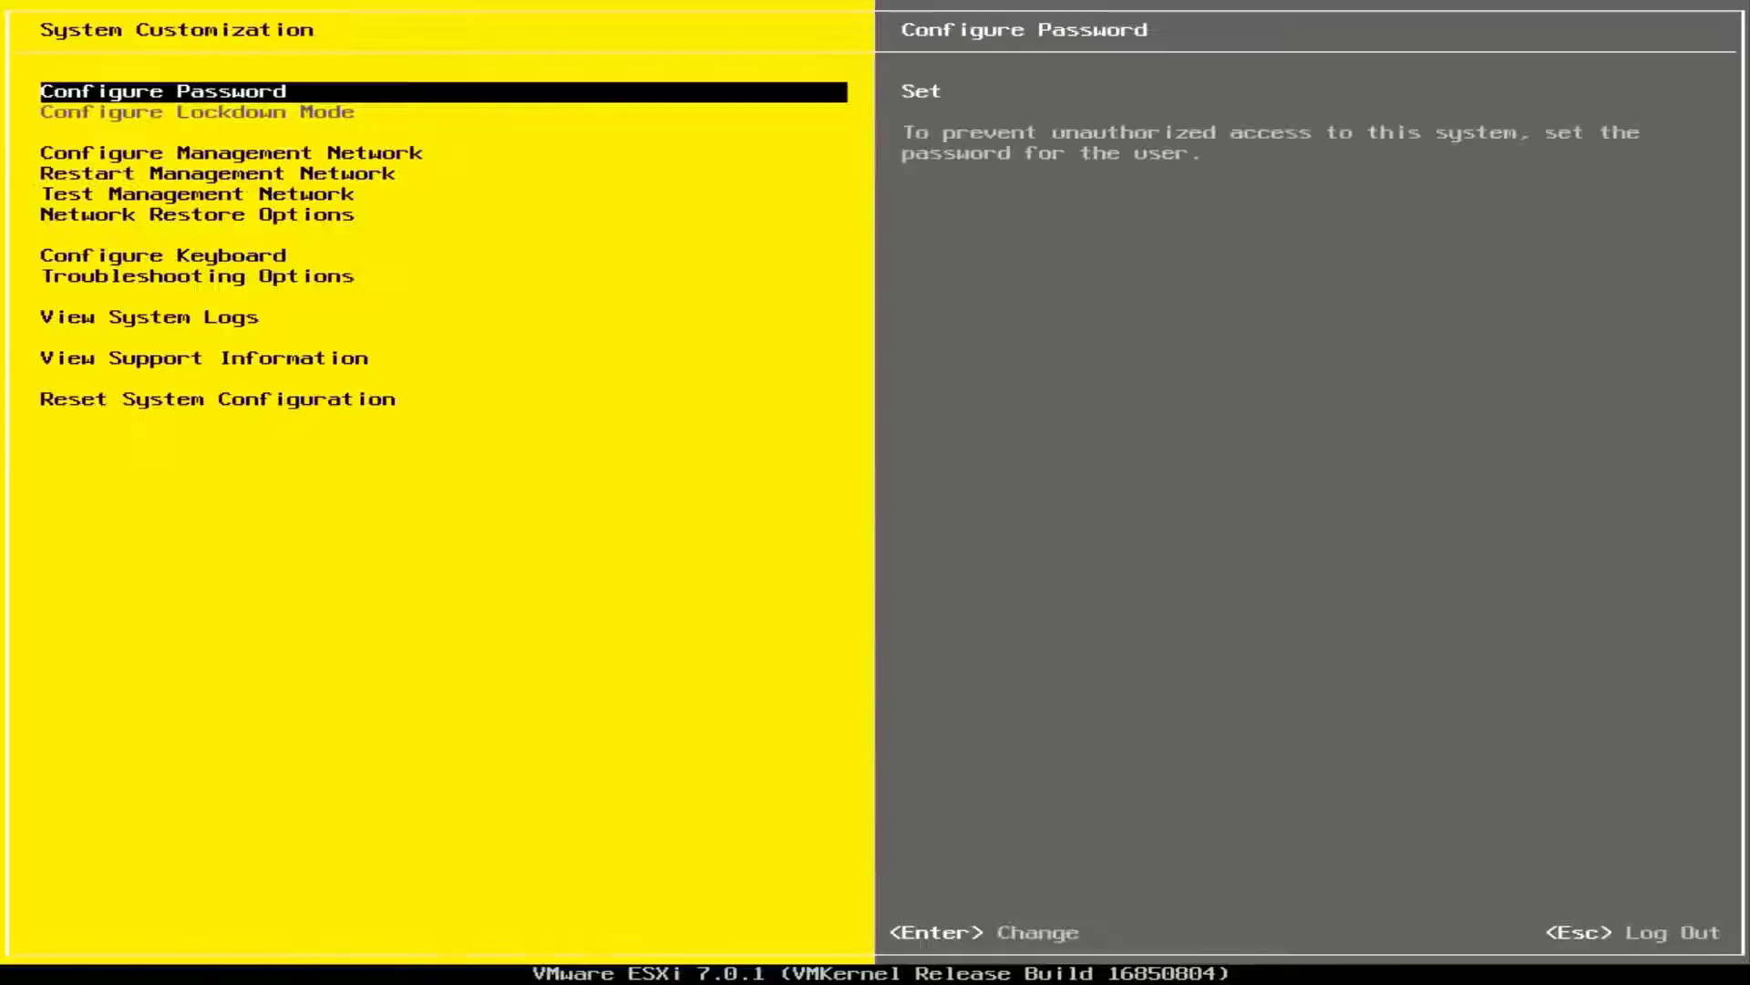
Step: Set the management network to static IPv4 address 192.168.1.140 and apply it
{"action": "key", "text": "Down"}
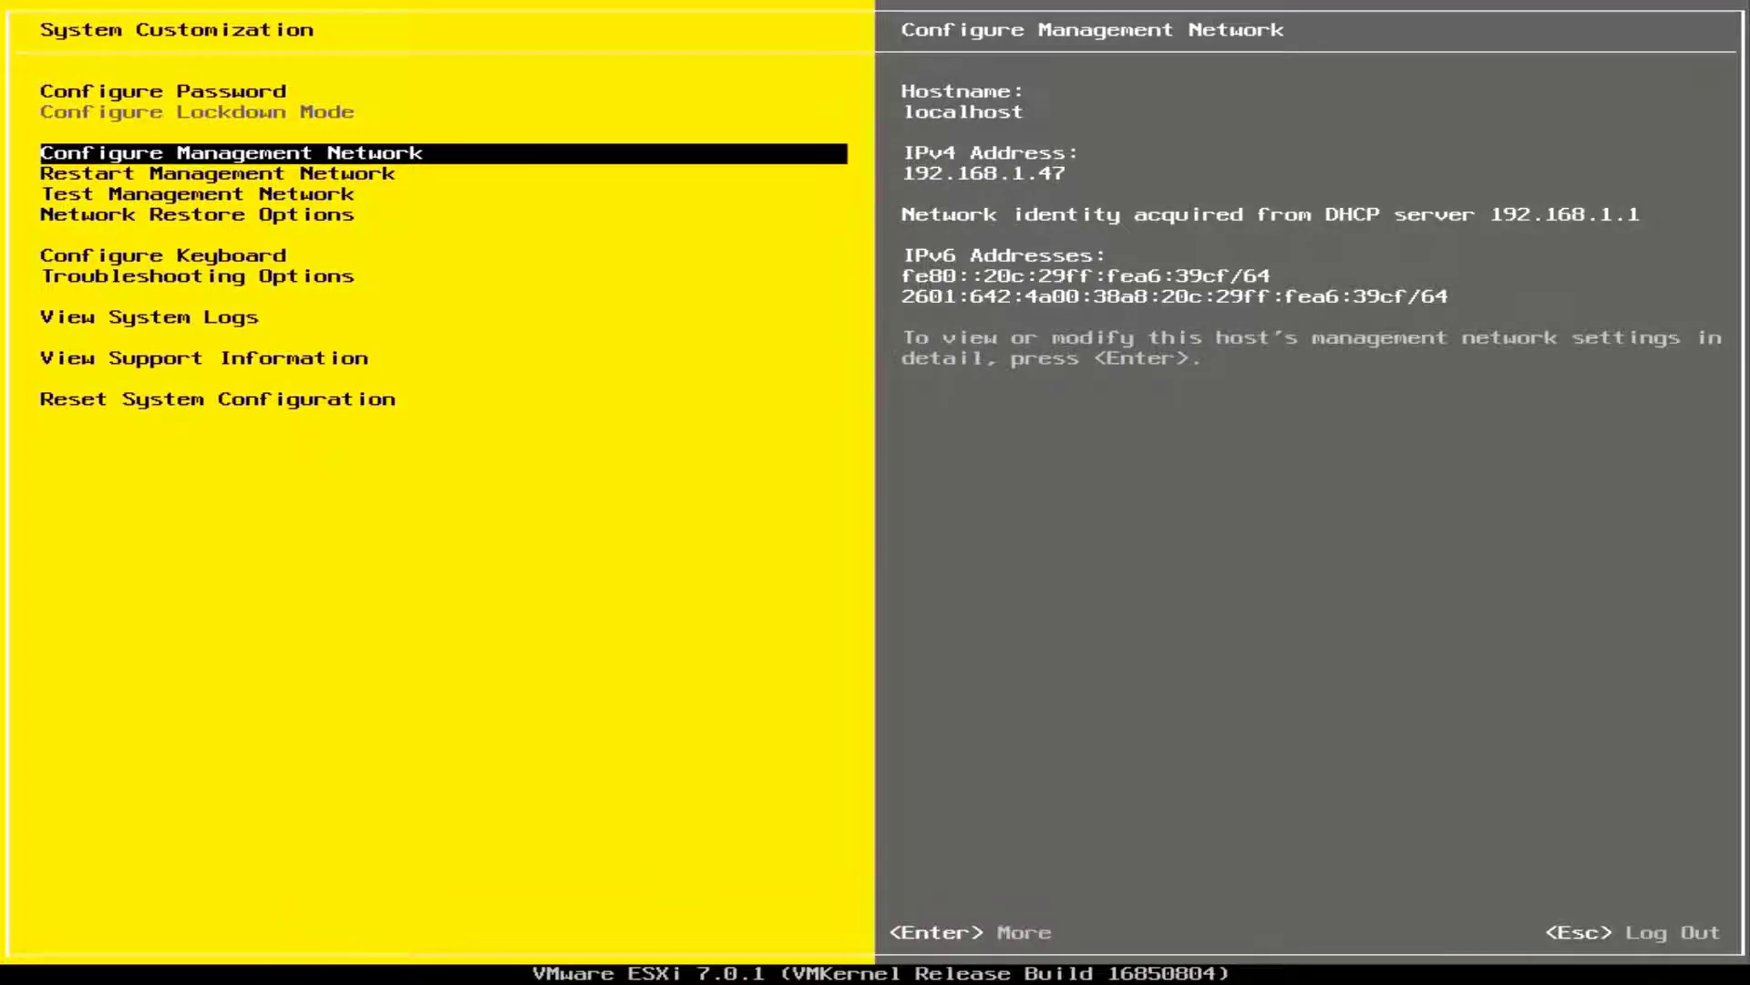
{"action": "key", "text": "Return"}
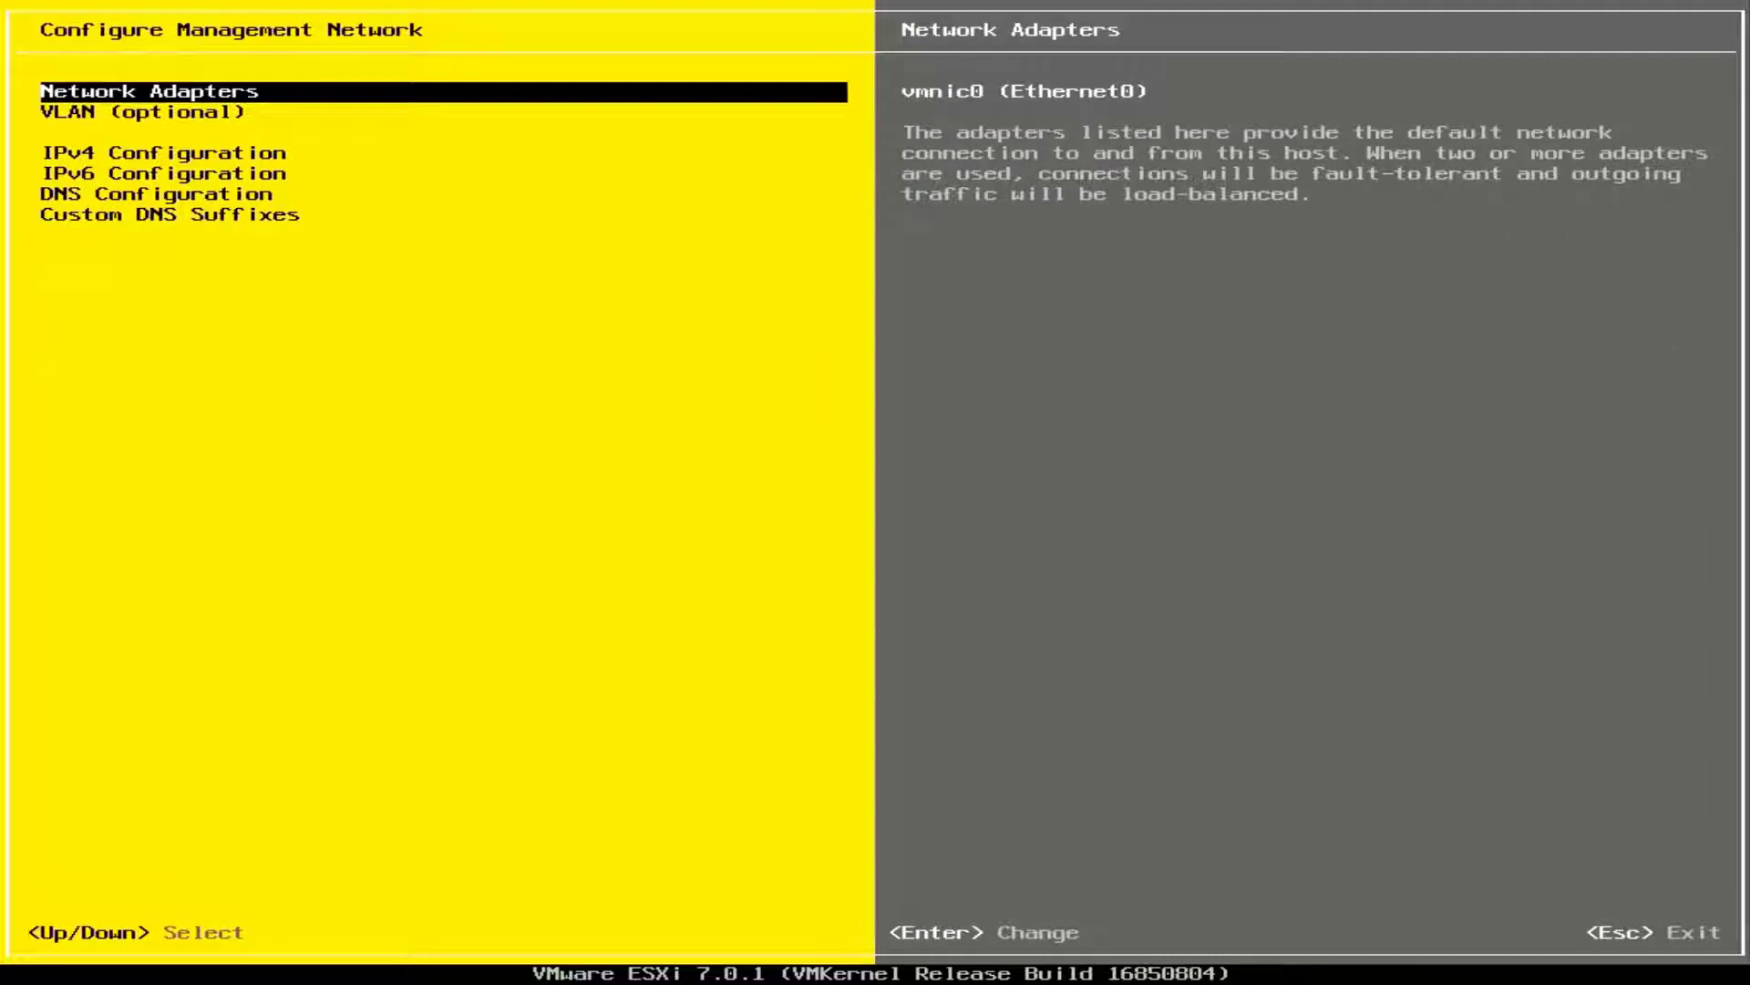
{"action": "key", "text": "Down"}
{"action": "key", "text": "Down"}
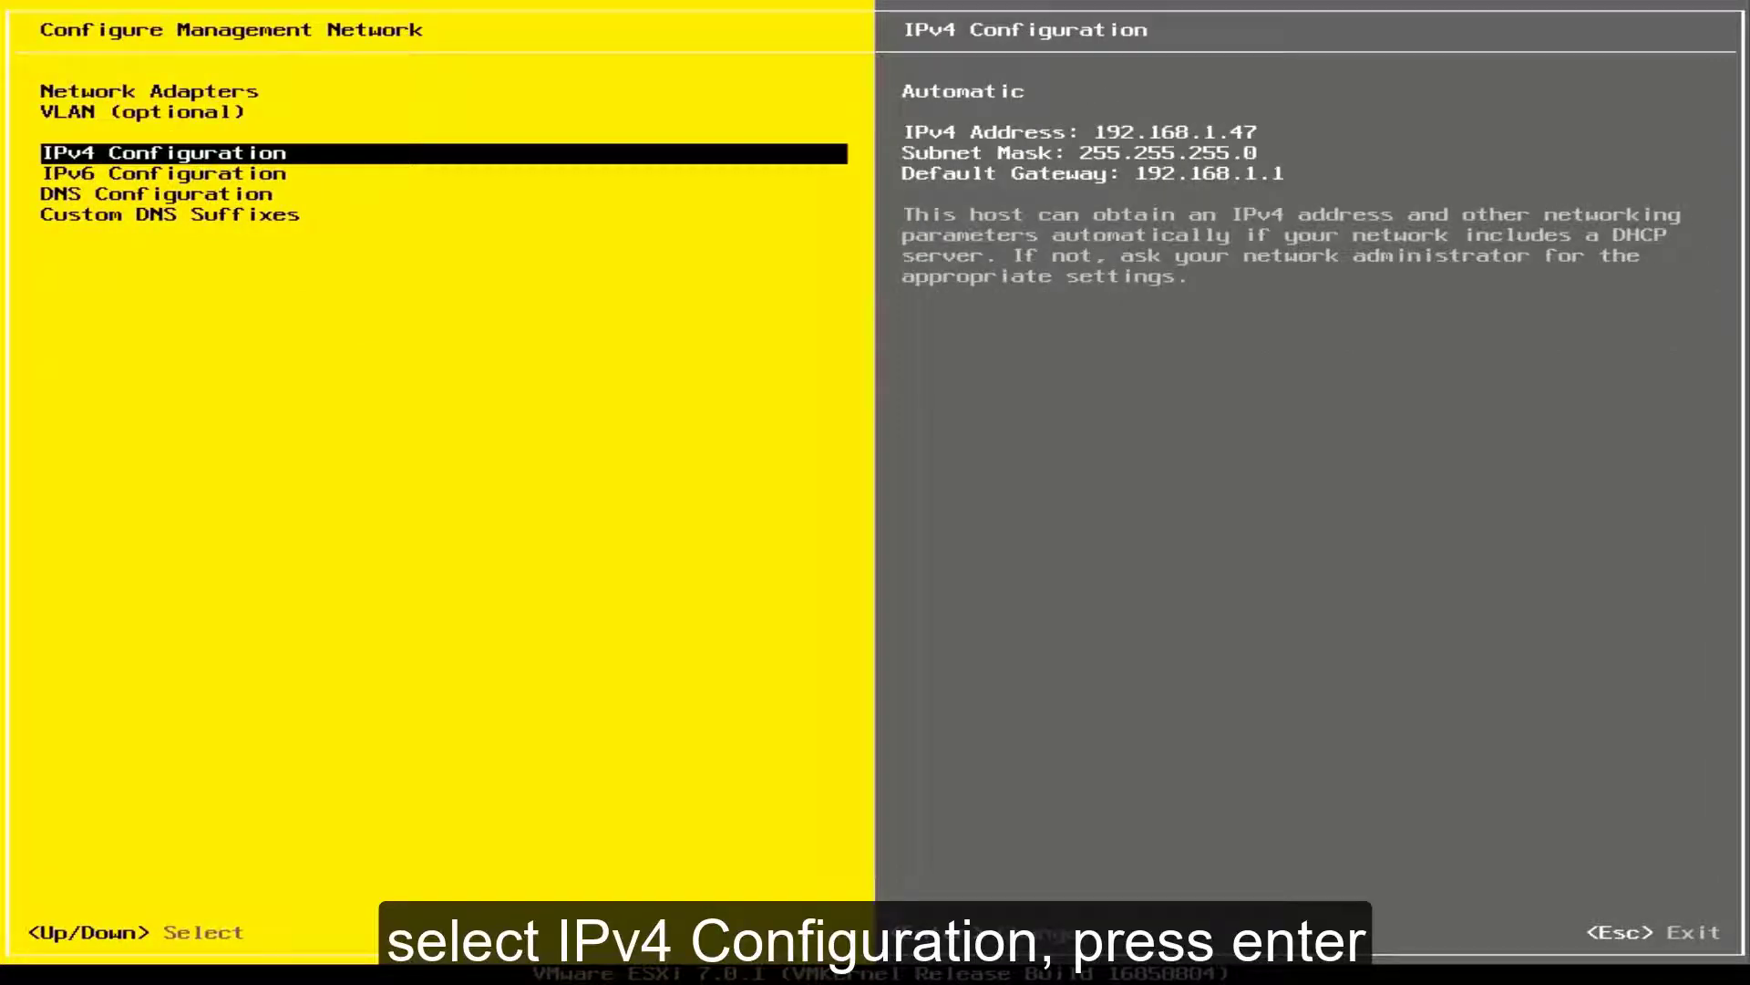
{"action": "key", "text": "Return"}
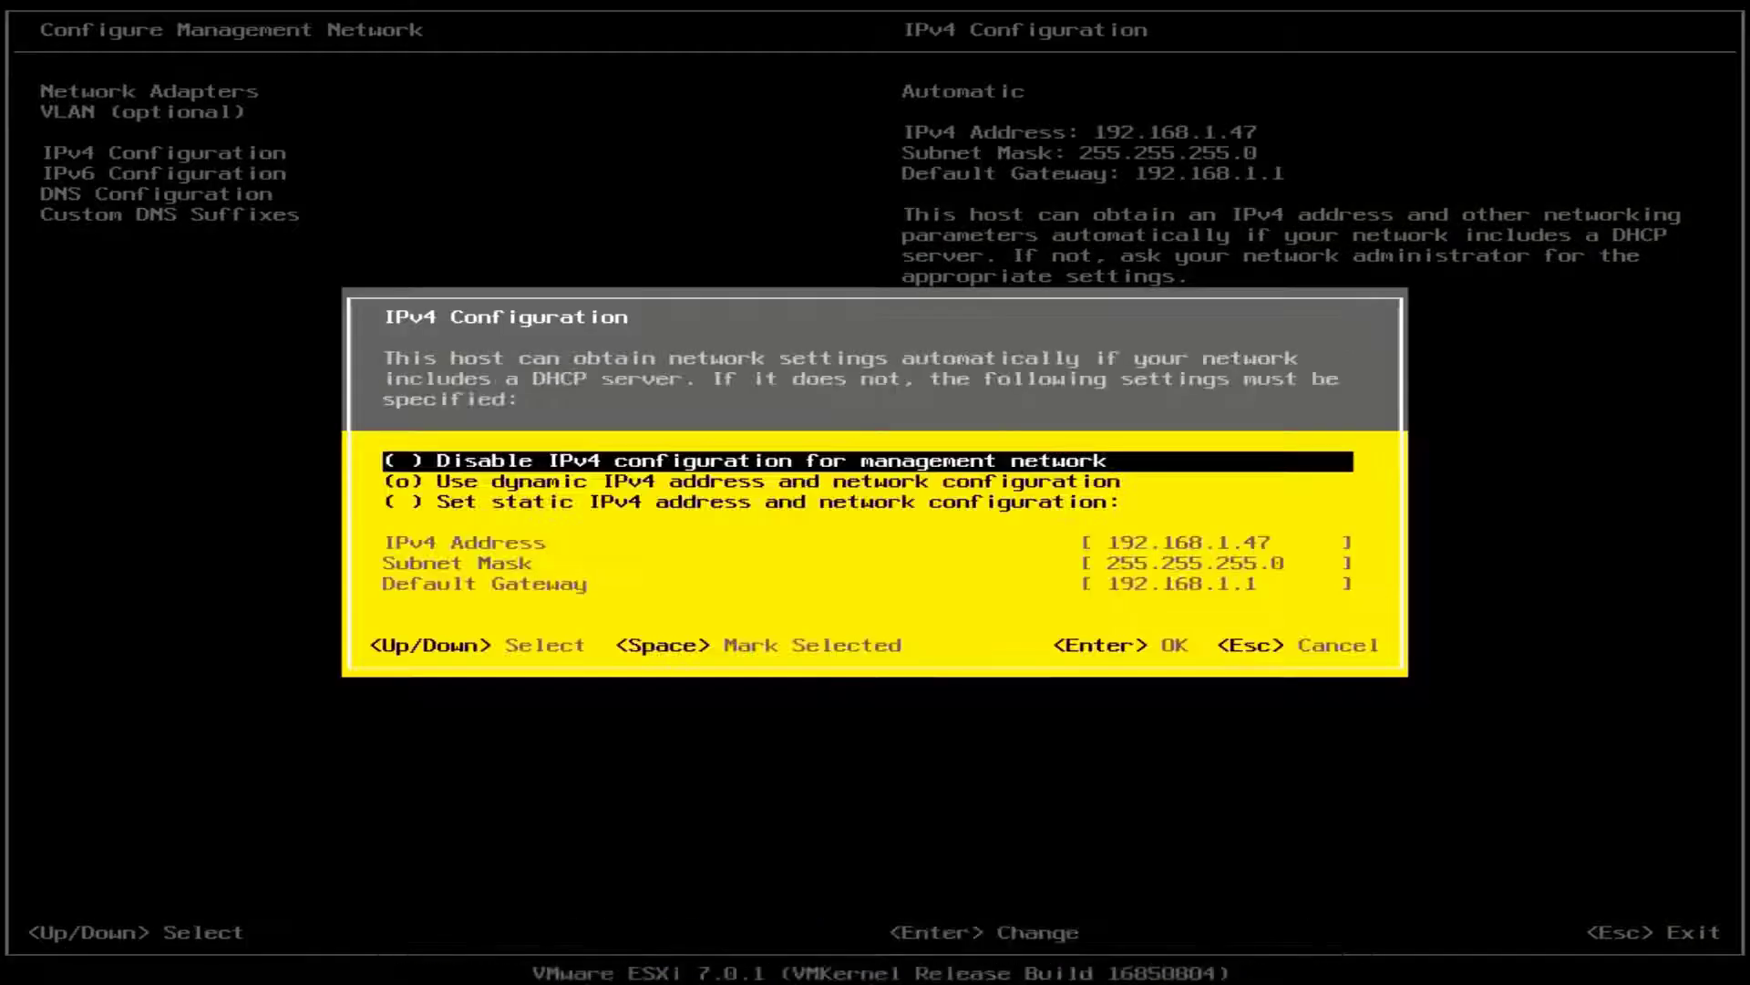
{"action": "key", "text": "Down"}
{"action": "key", "text": "Down"}
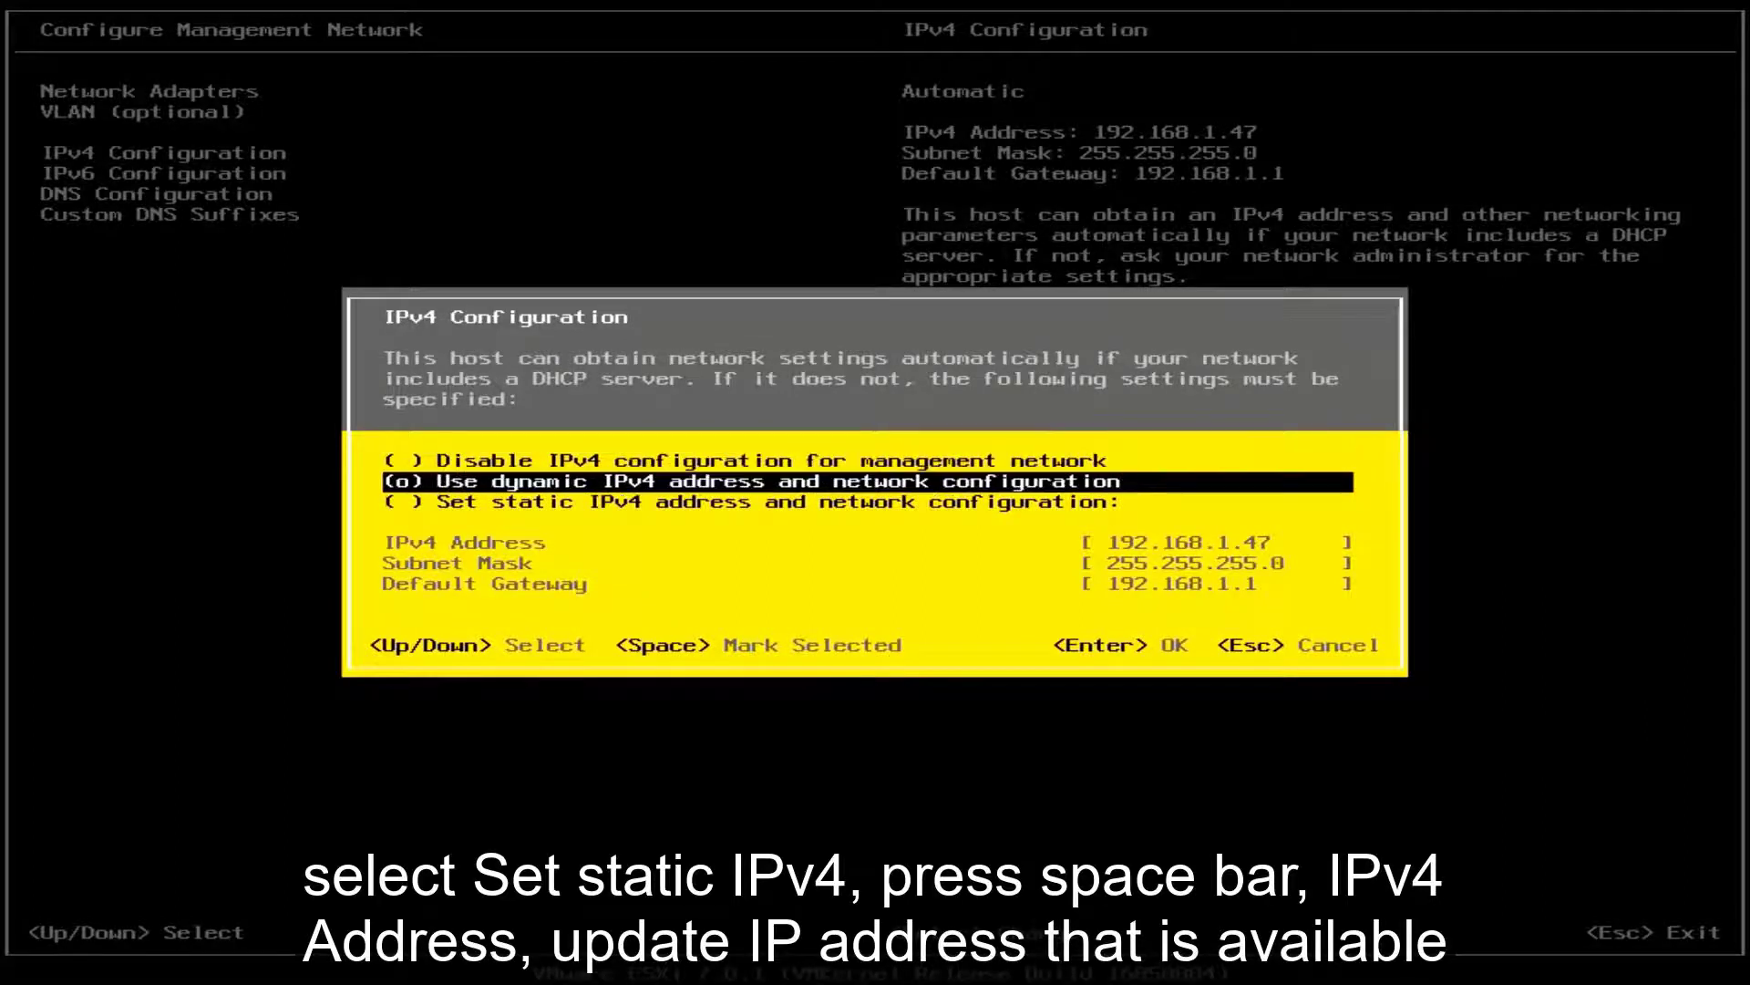
{"action": "key", "text": "space"}
{"action": "key", "text": "Down"}
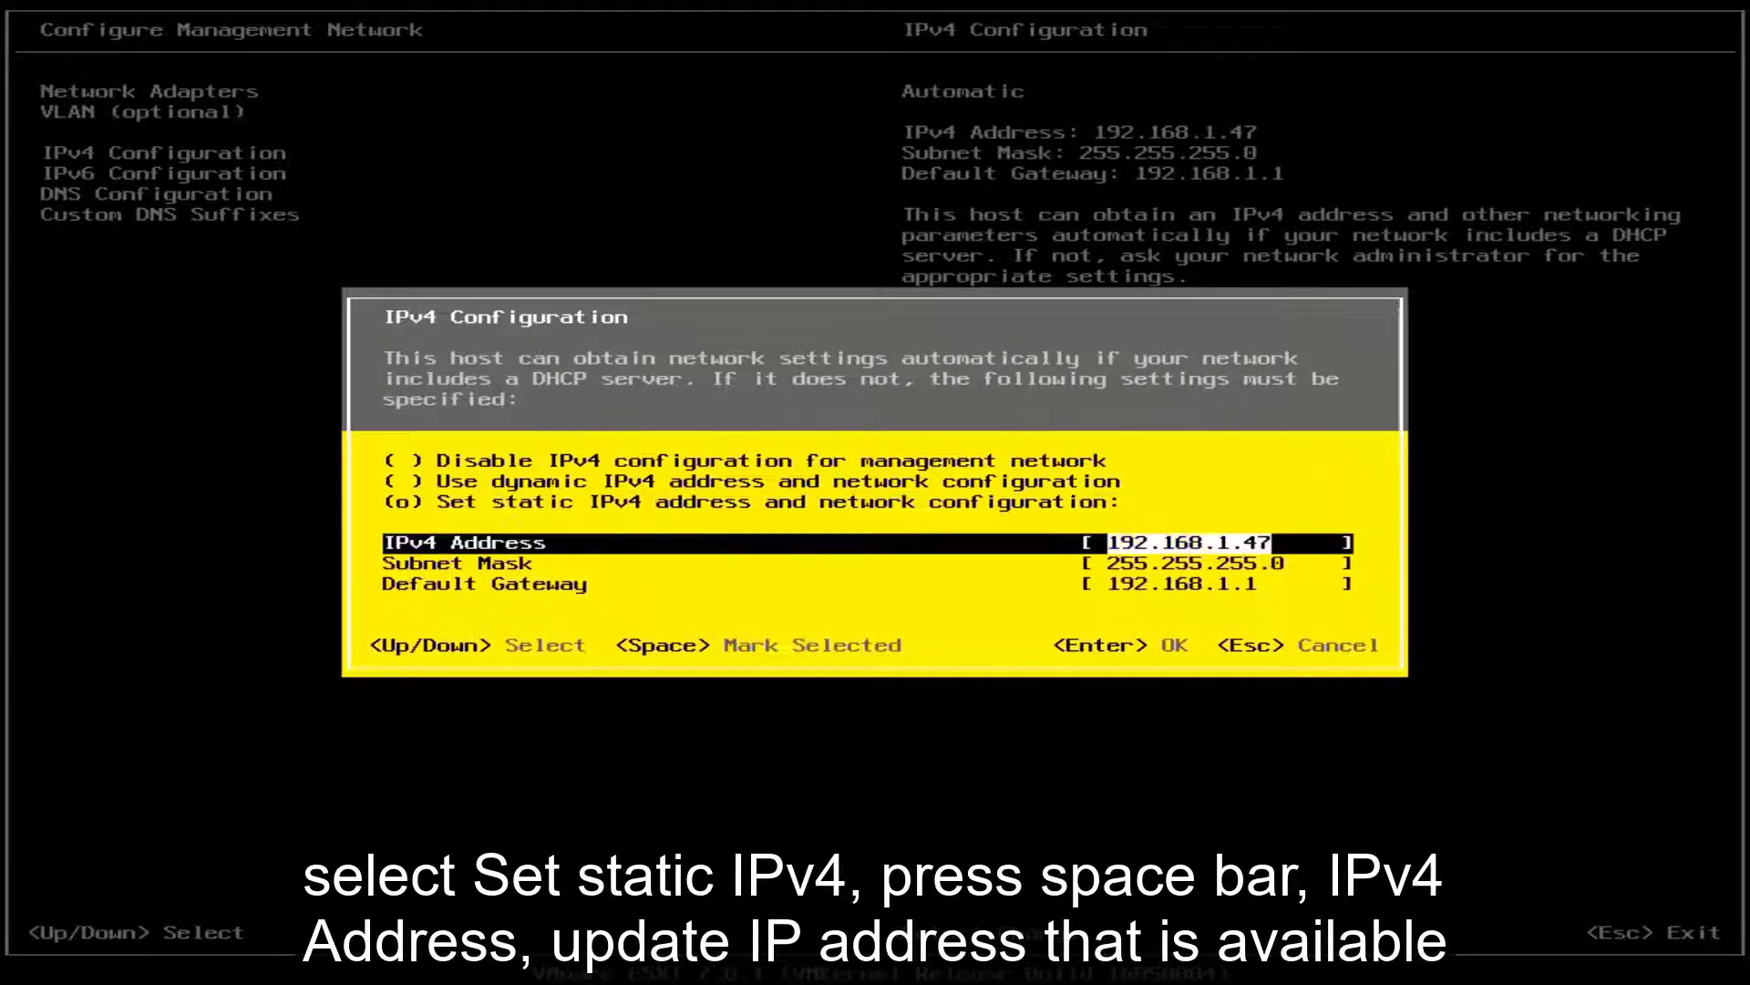
{"action": "key", "text": "BackSpace"}
{"action": "key", "text": "BackSpace"}
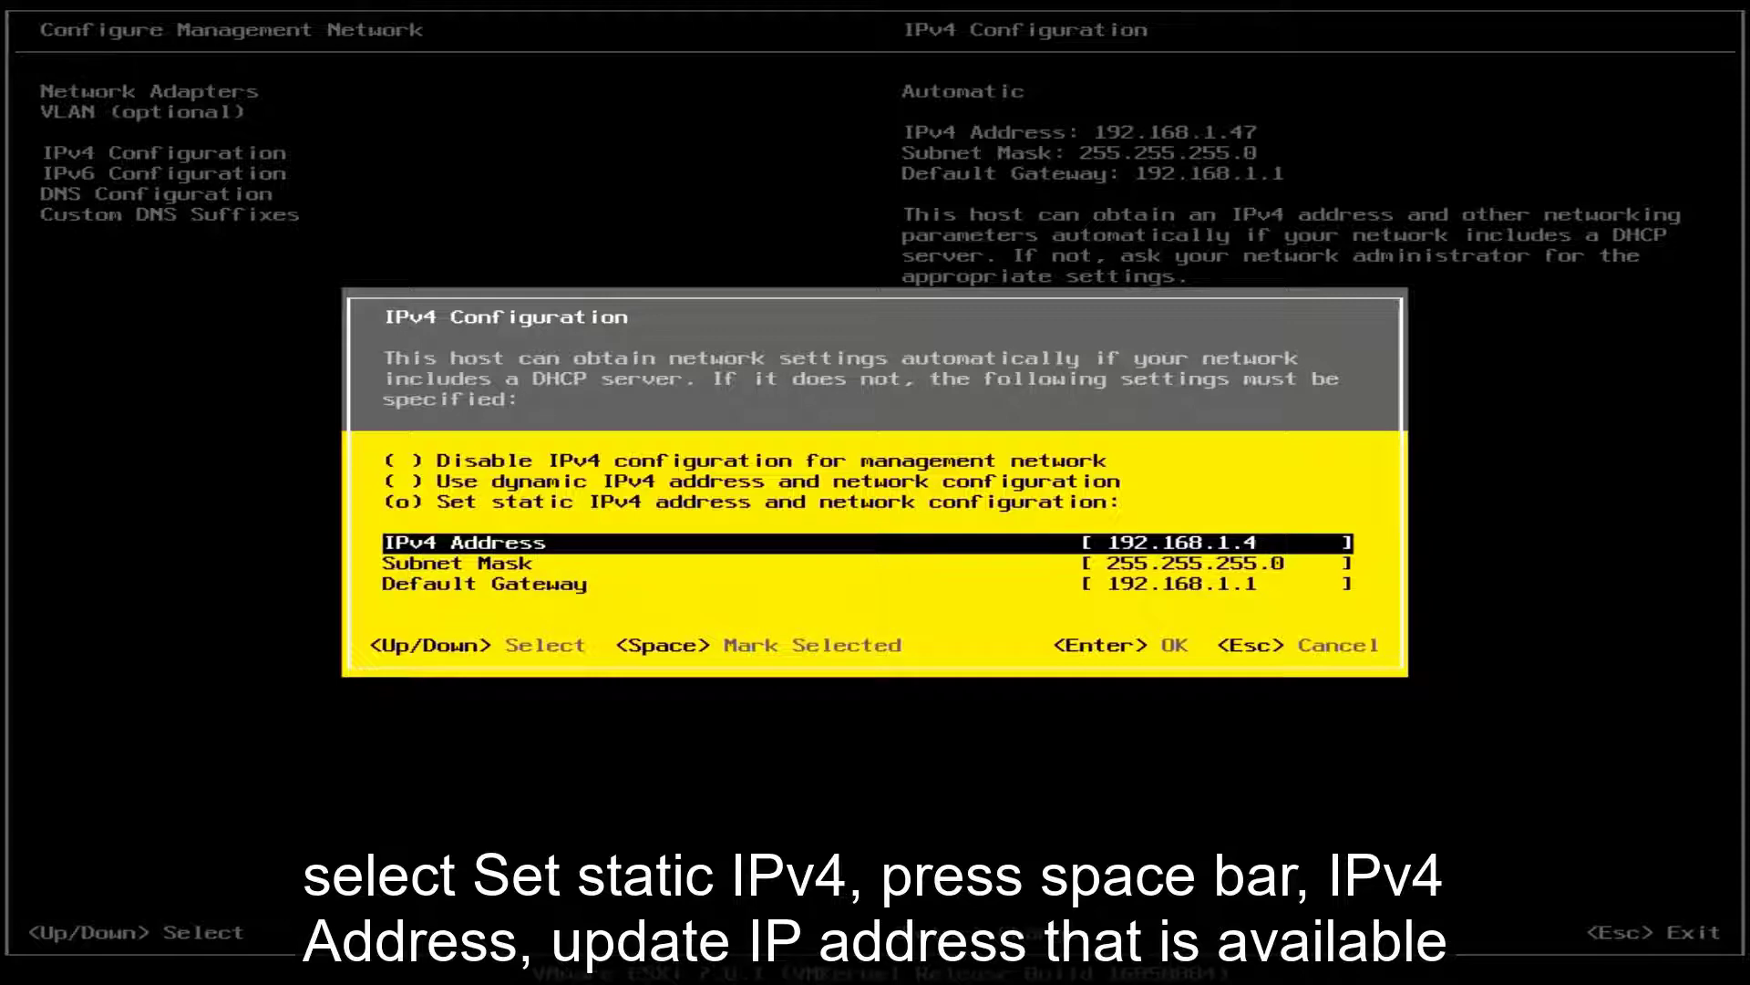
{"action": "type", "text": "140"}
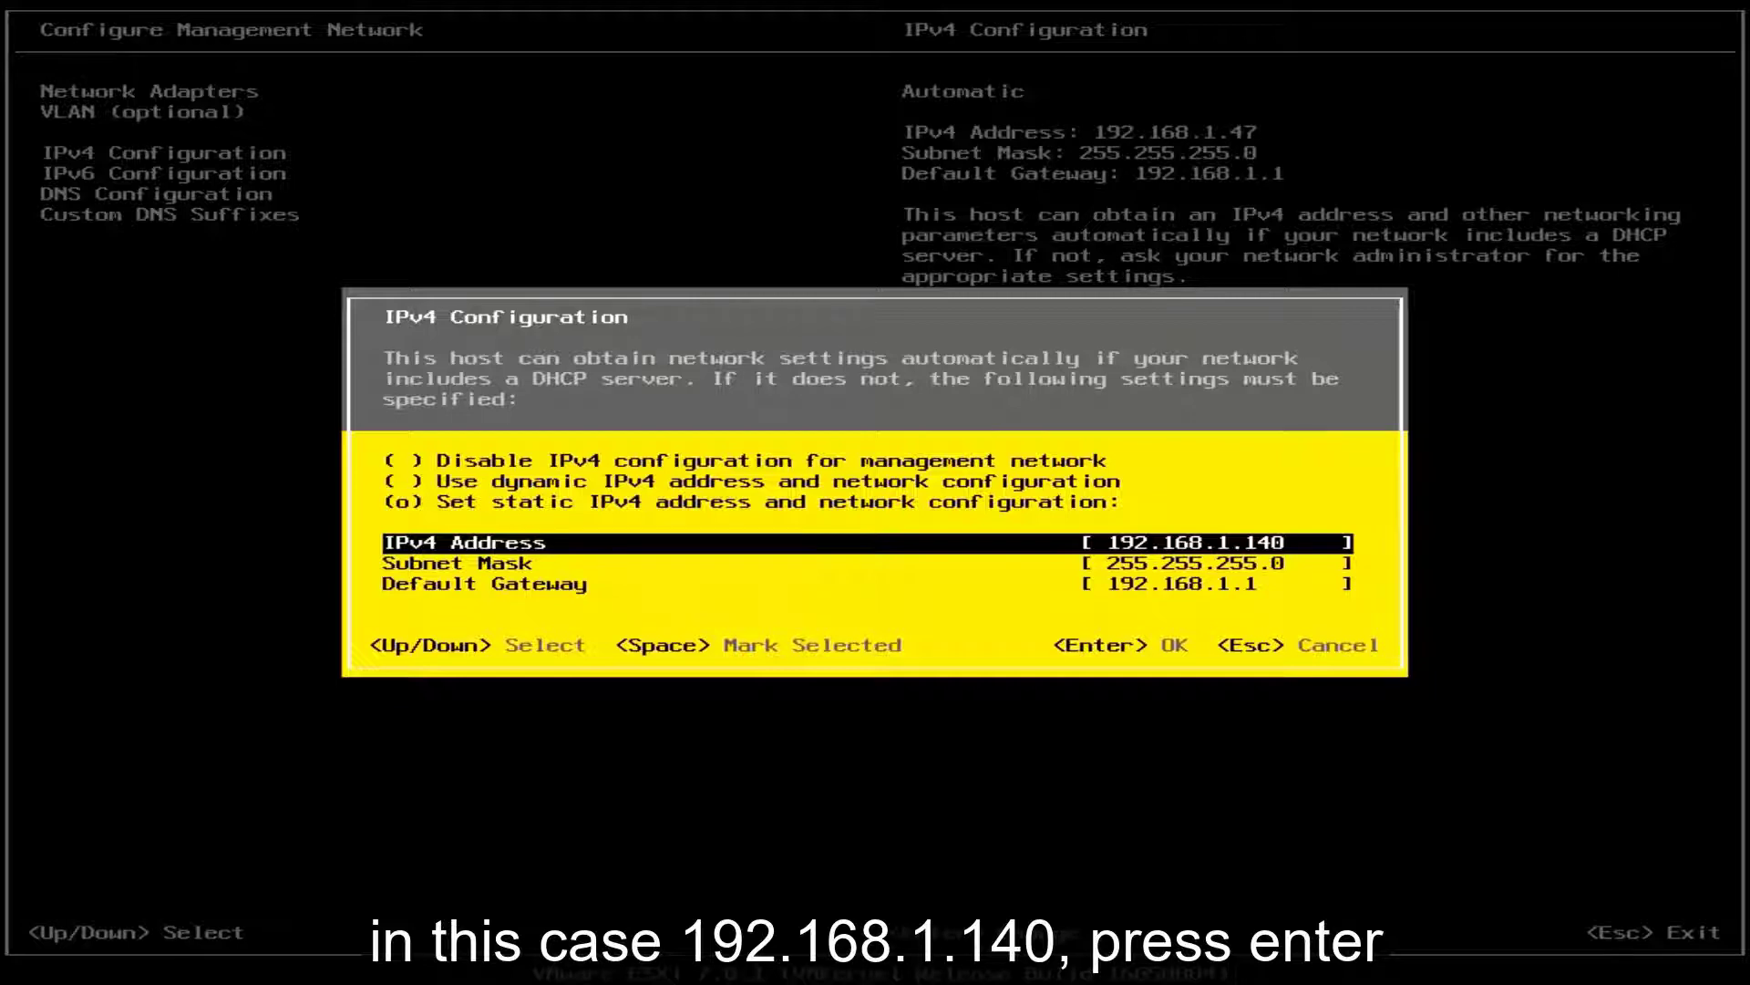
{"action": "key", "text": "Return"}
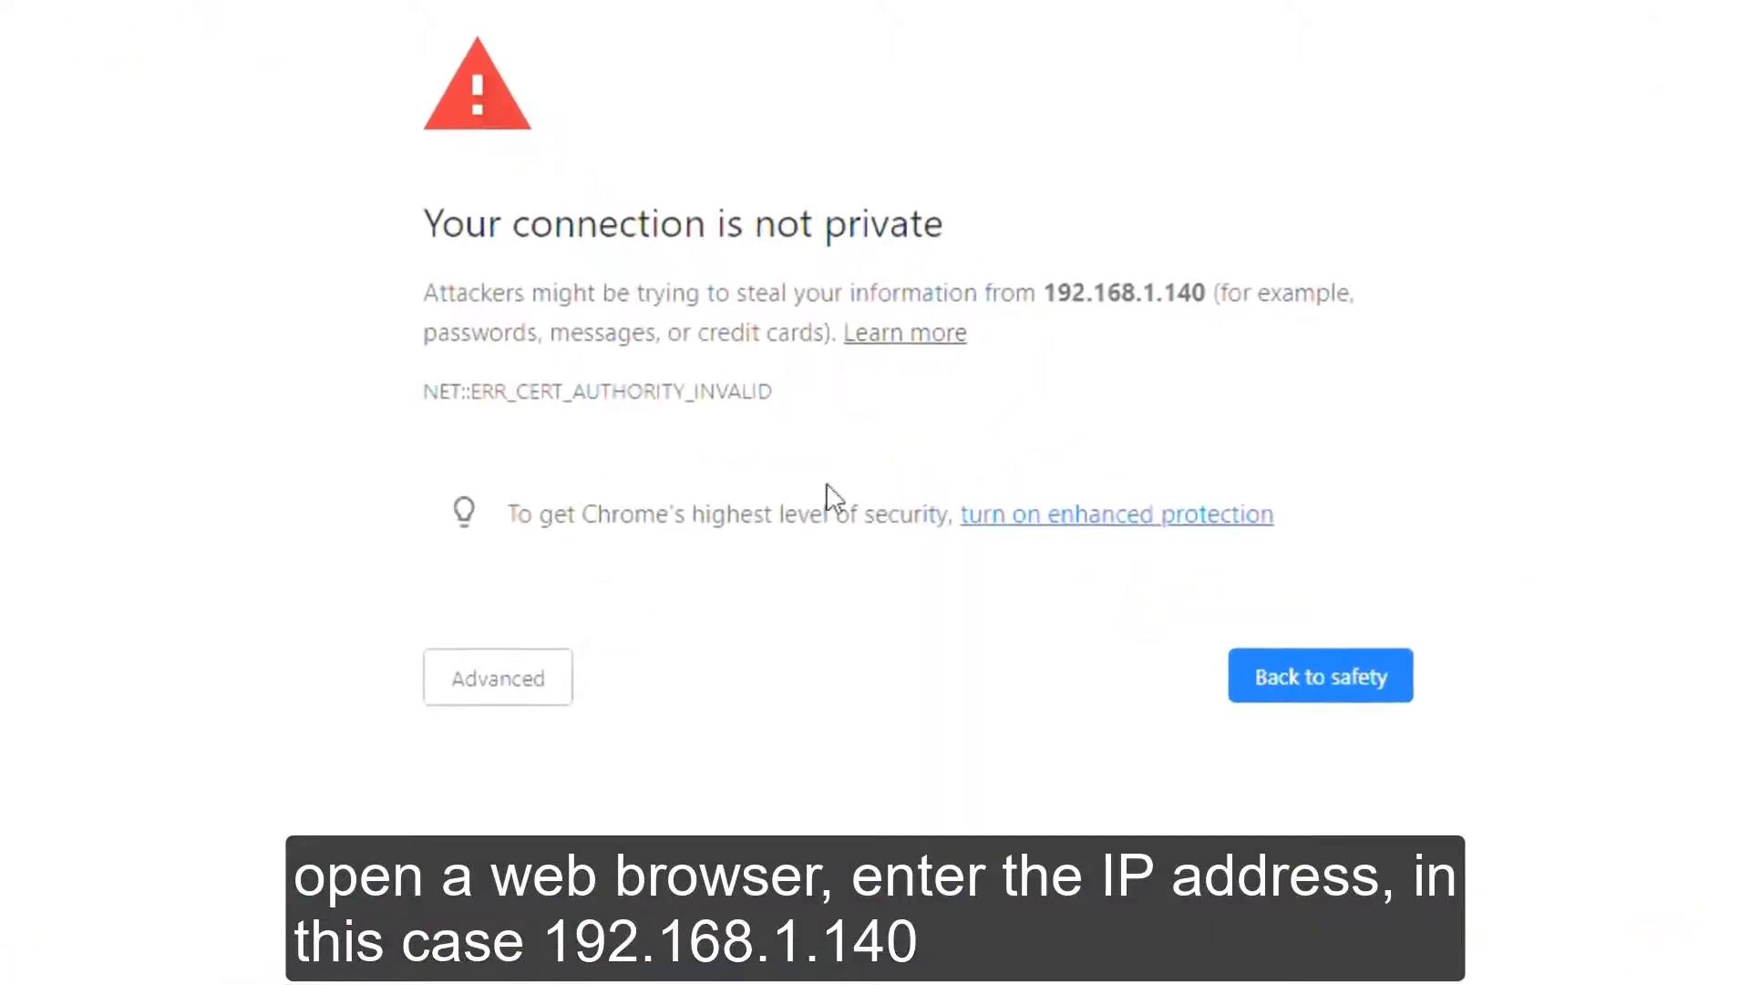
Step: Bypass the certificate warning, sign in as root, and opt out of CEIP
{"action": "left_click", "coordinate": [516, 691]}
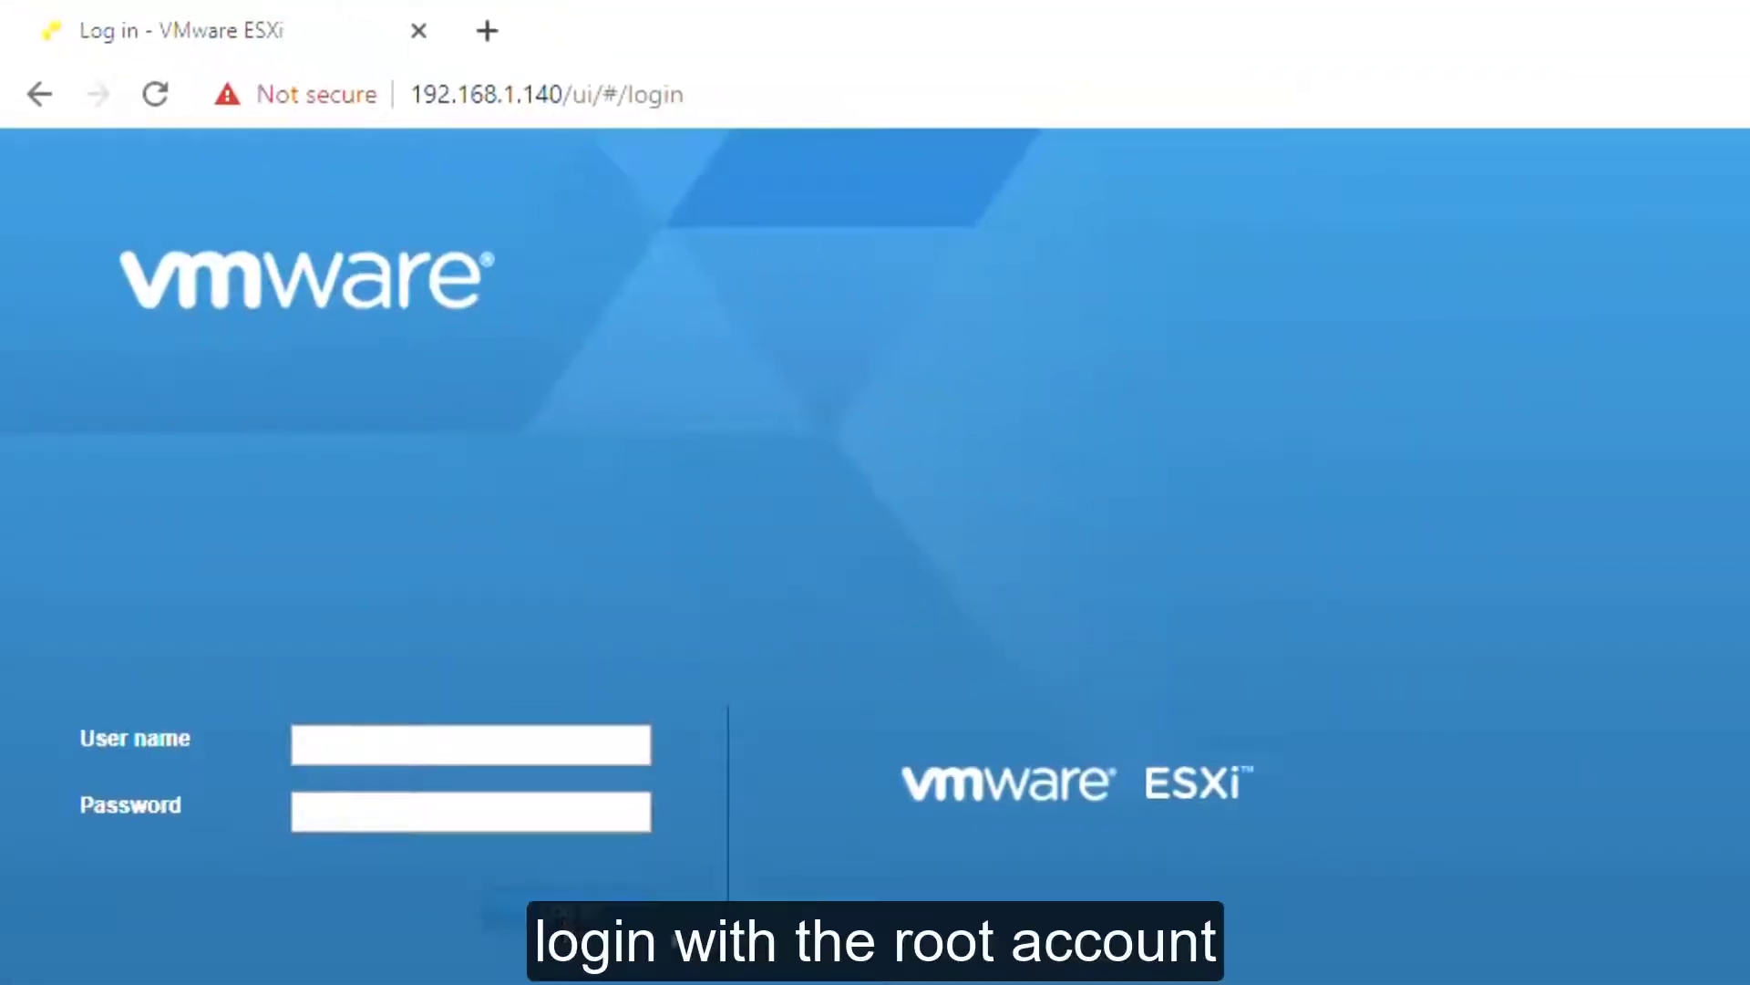
{"action": "left_click", "coordinate": [538, 746]}
{"action": "type", "text": "root"}
{"action": "left_click", "coordinate": [539, 799]}
{"action": "type", "text": "••••••••••"}
{"action": "key", "text": "Return"}
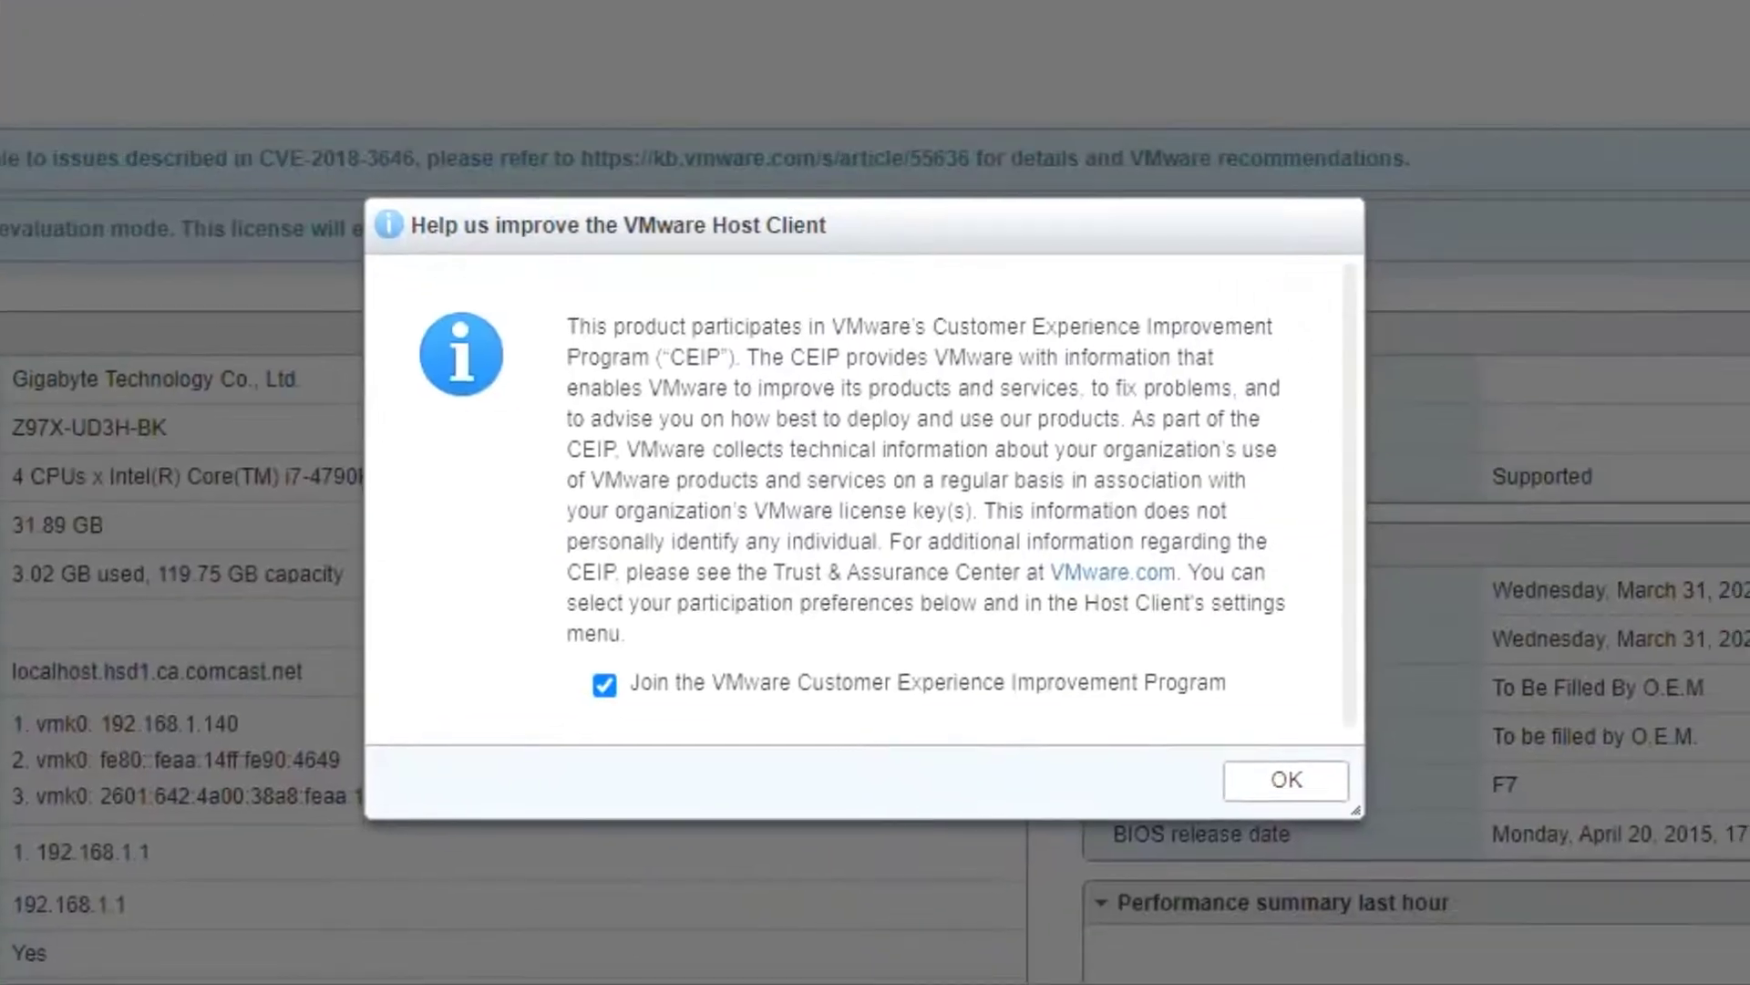
{"action": "left_click", "coordinate": [604, 685]}
{"action": "left_click", "coordinate": [1285, 777]}
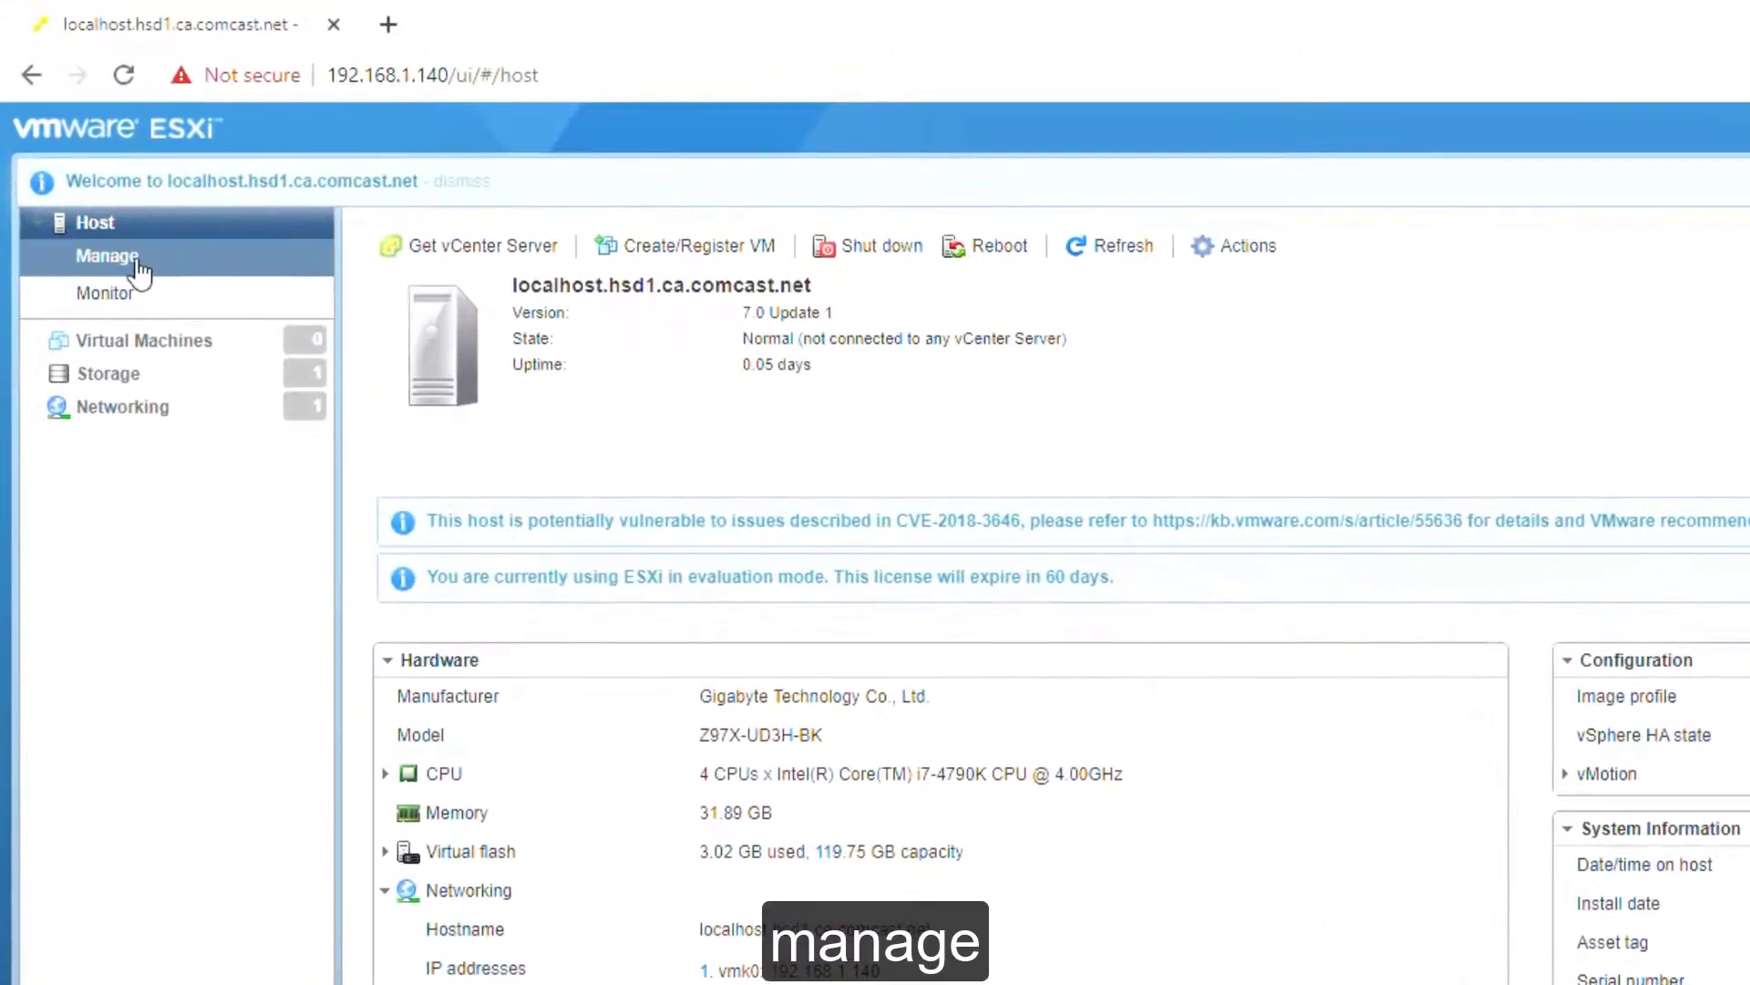
Step: Paste, validate and assign the vSphere 7 Hypervisor license key to the host
{"action": "left_click", "coordinate": [135, 259]}
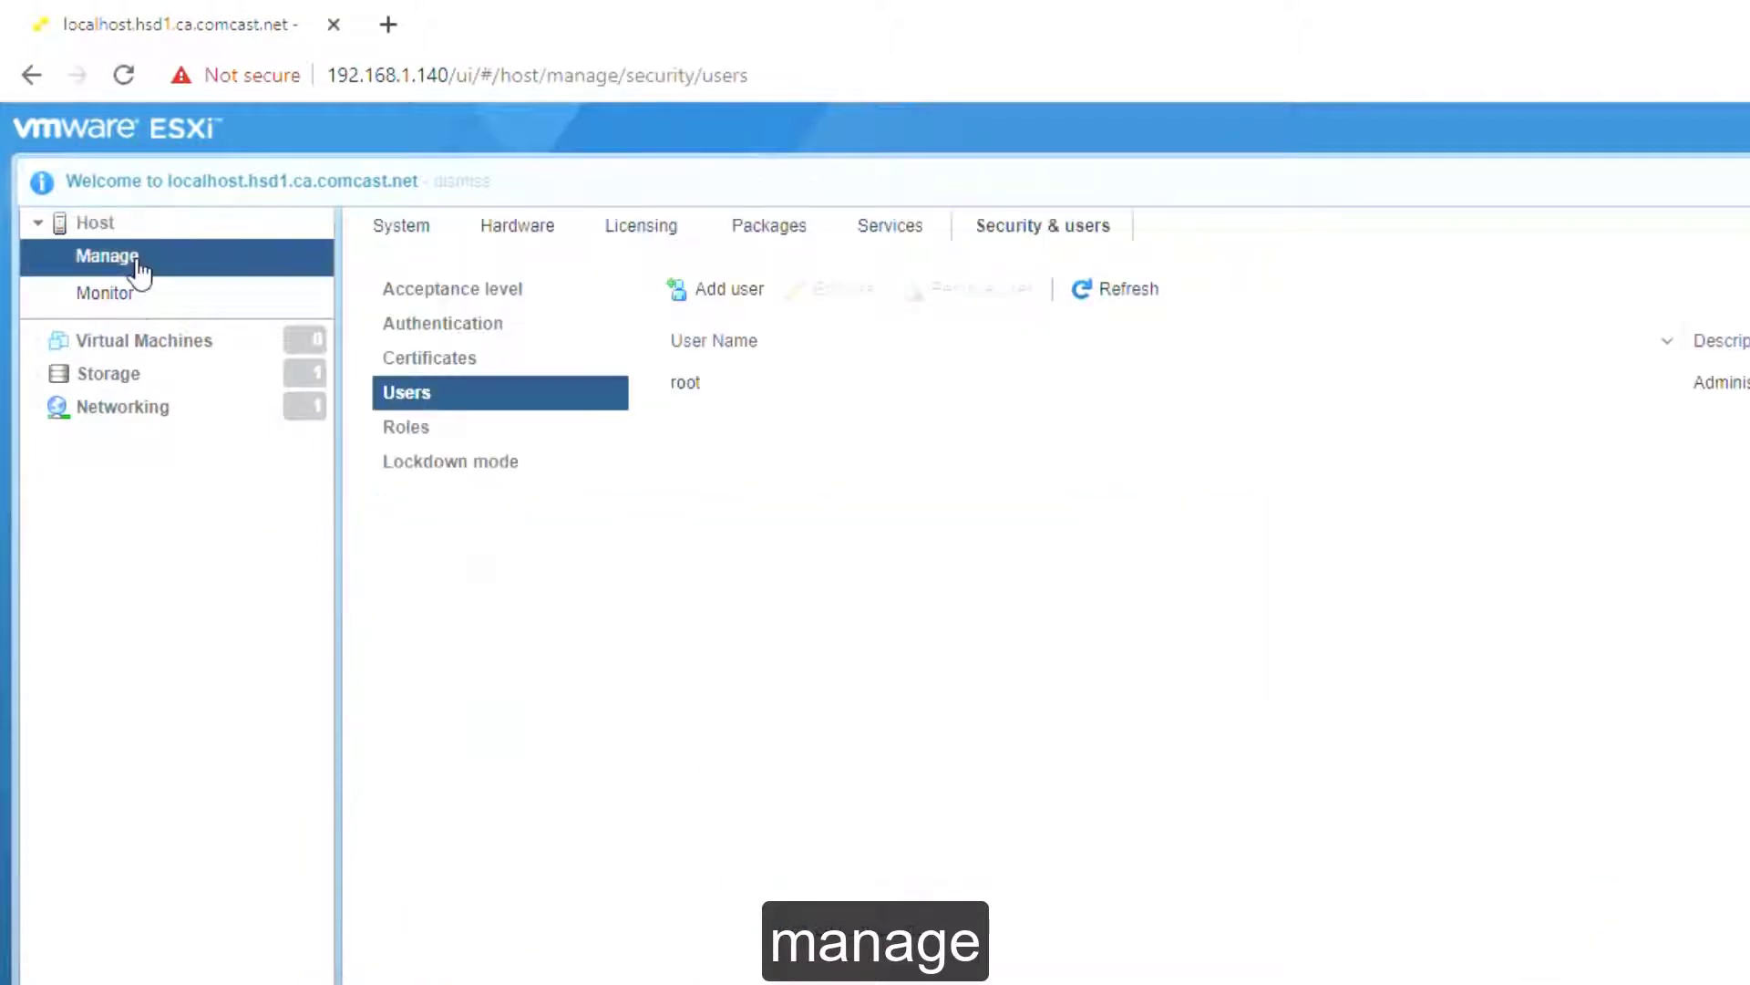
{"action": "left_click", "coordinate": [645, 230]}
{"action": "left_click", "coordinate": [456, 281]}
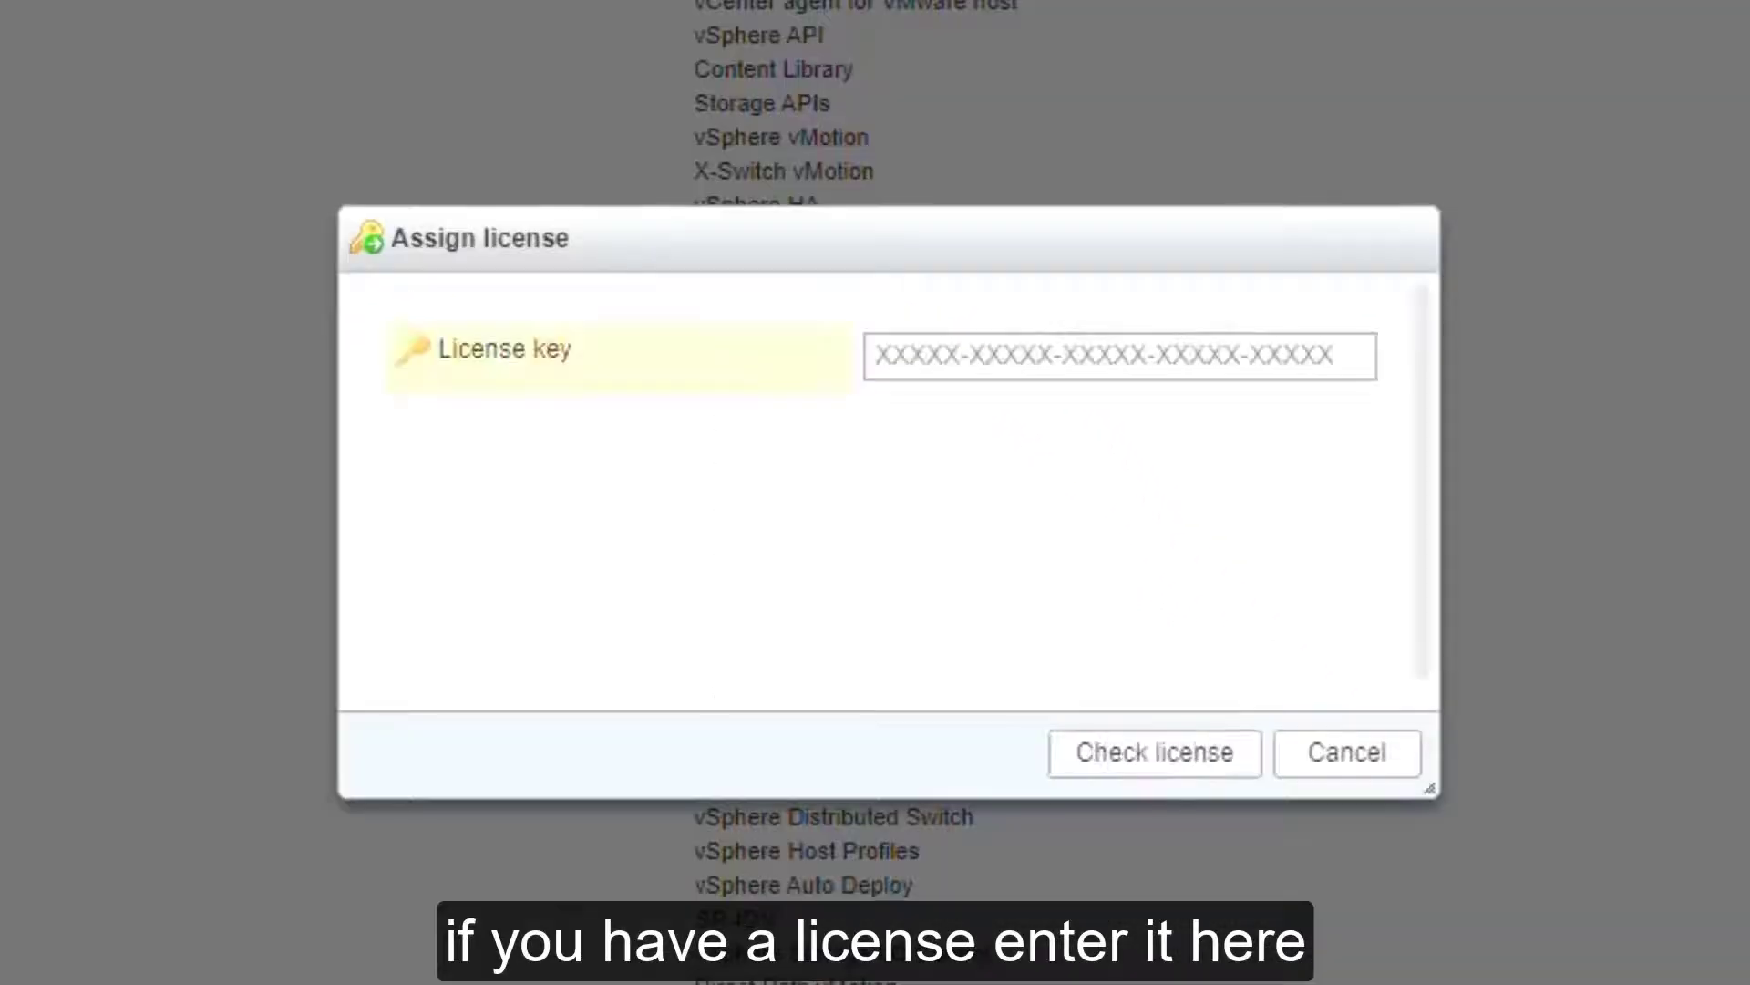
{"action": "left_click", "coordinate": [1051, 371]}
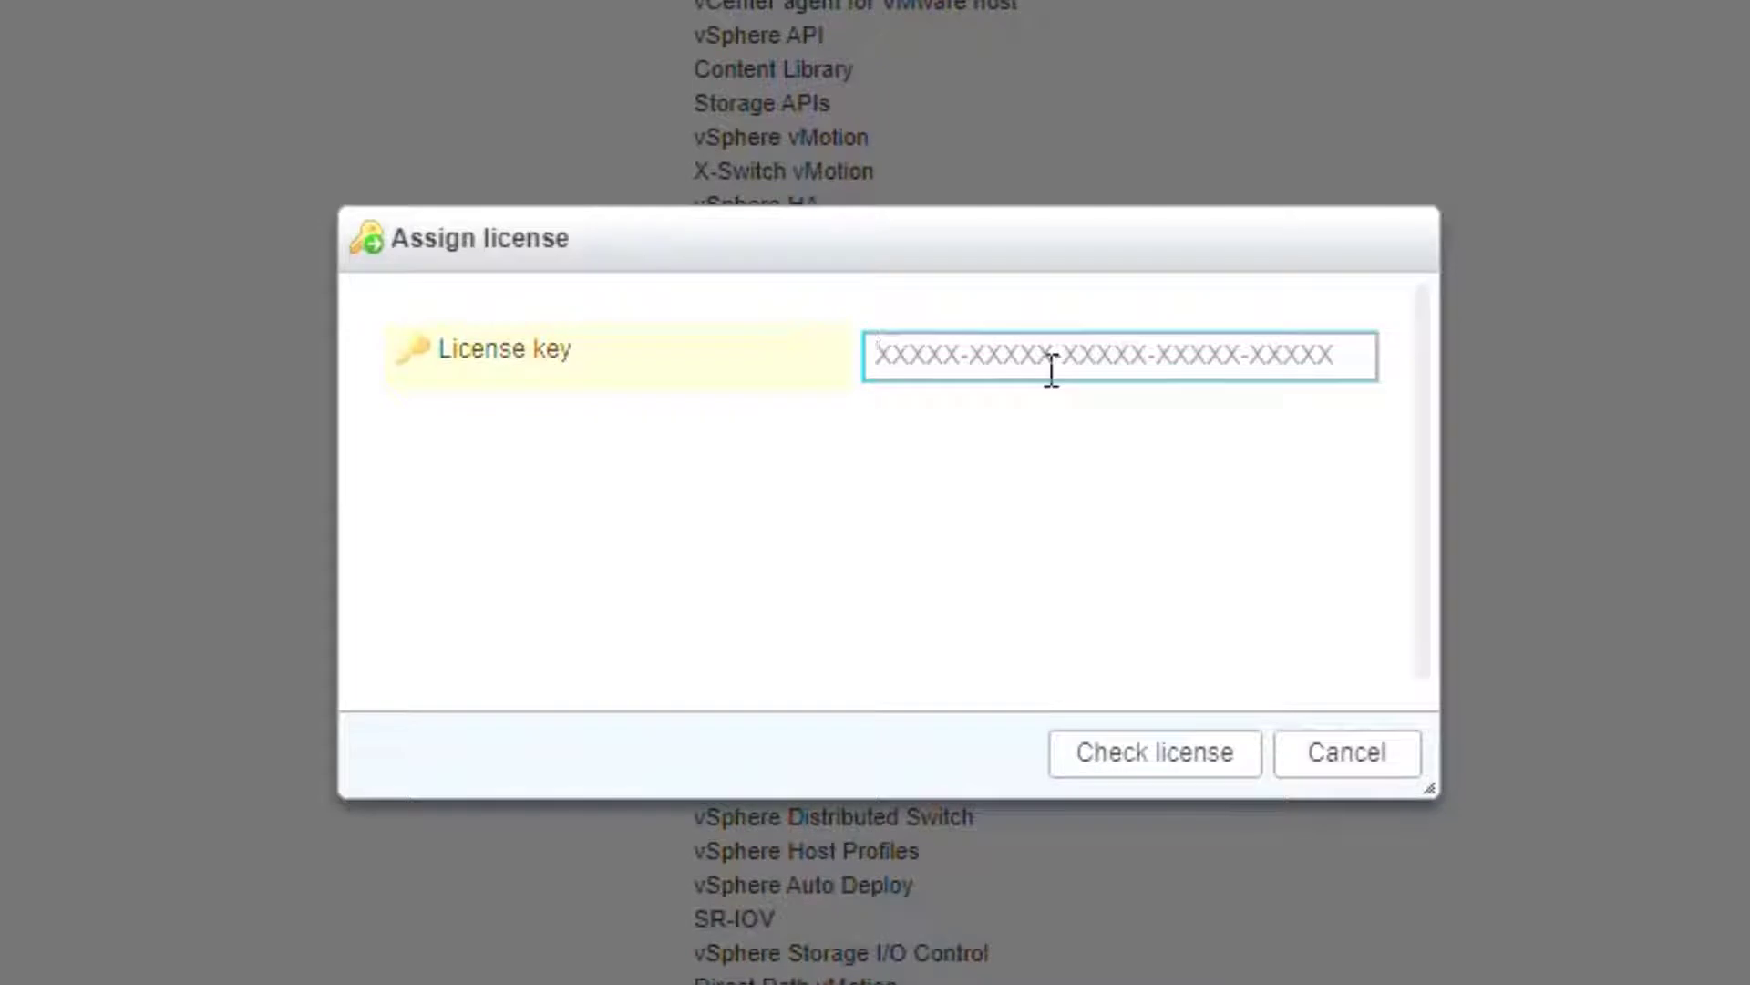
{"action": "key", "text": "ctrl+v"}
{"action": "left_click", "coordinate": [1182, 768]}
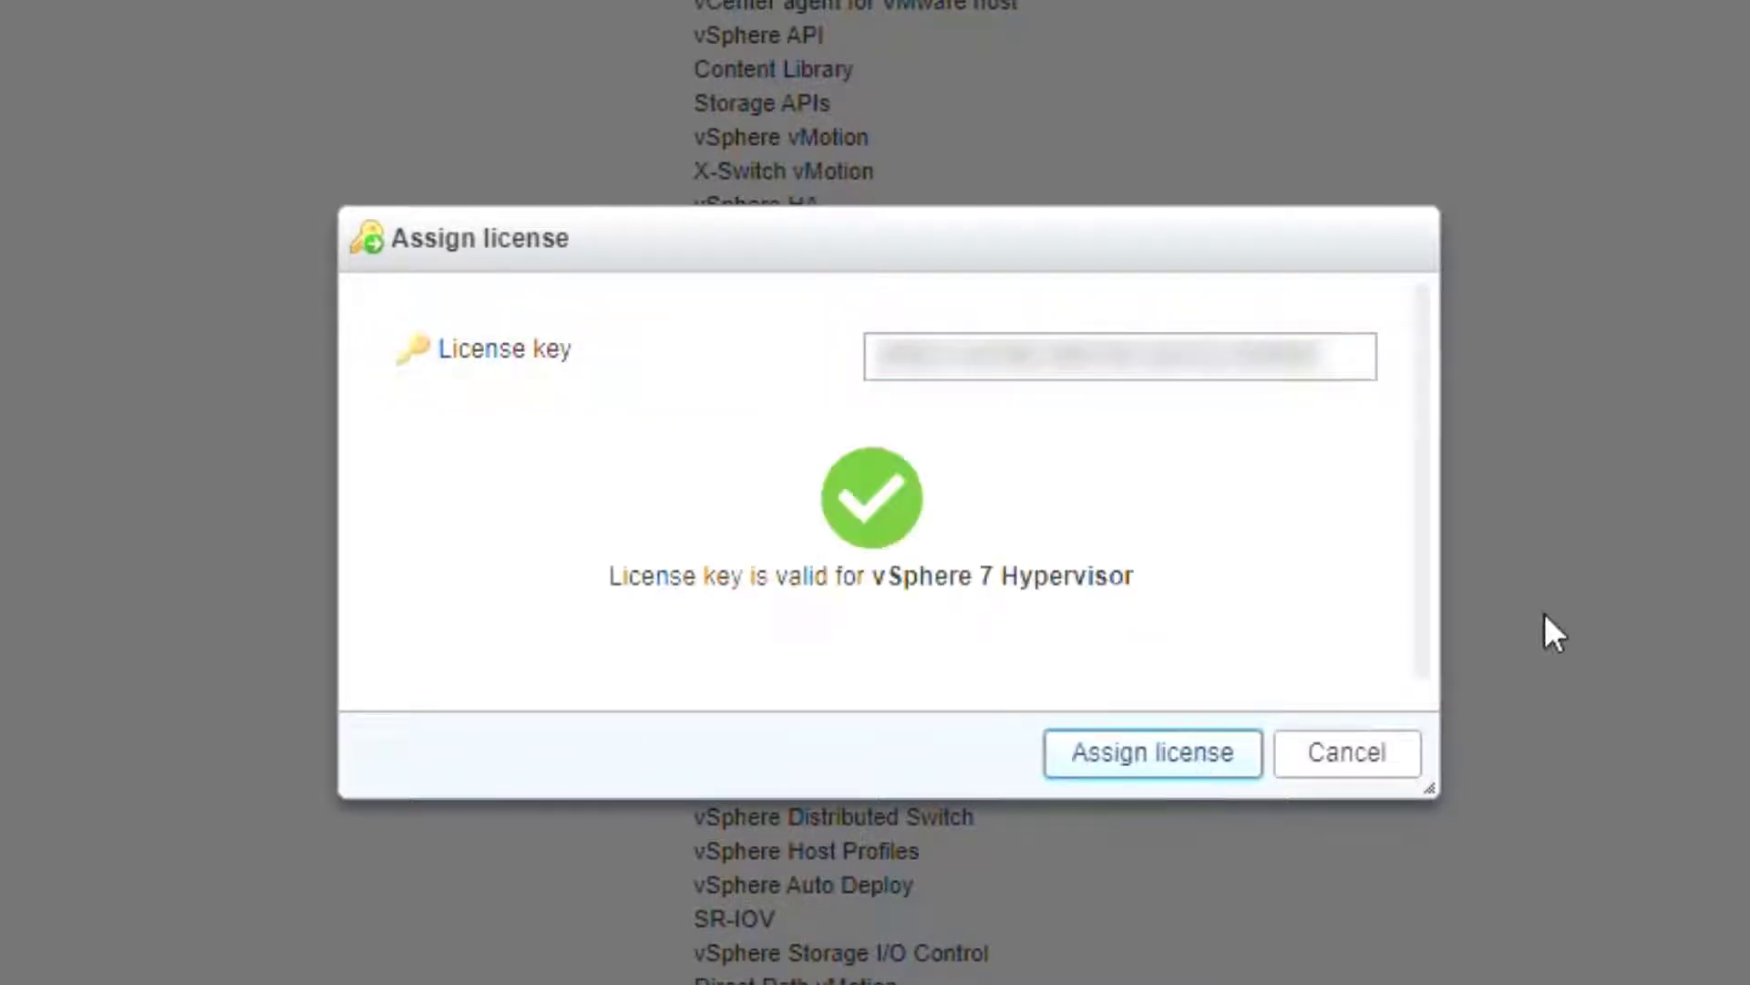
{"action": "left_click", "coordinate": [1223, 758]}
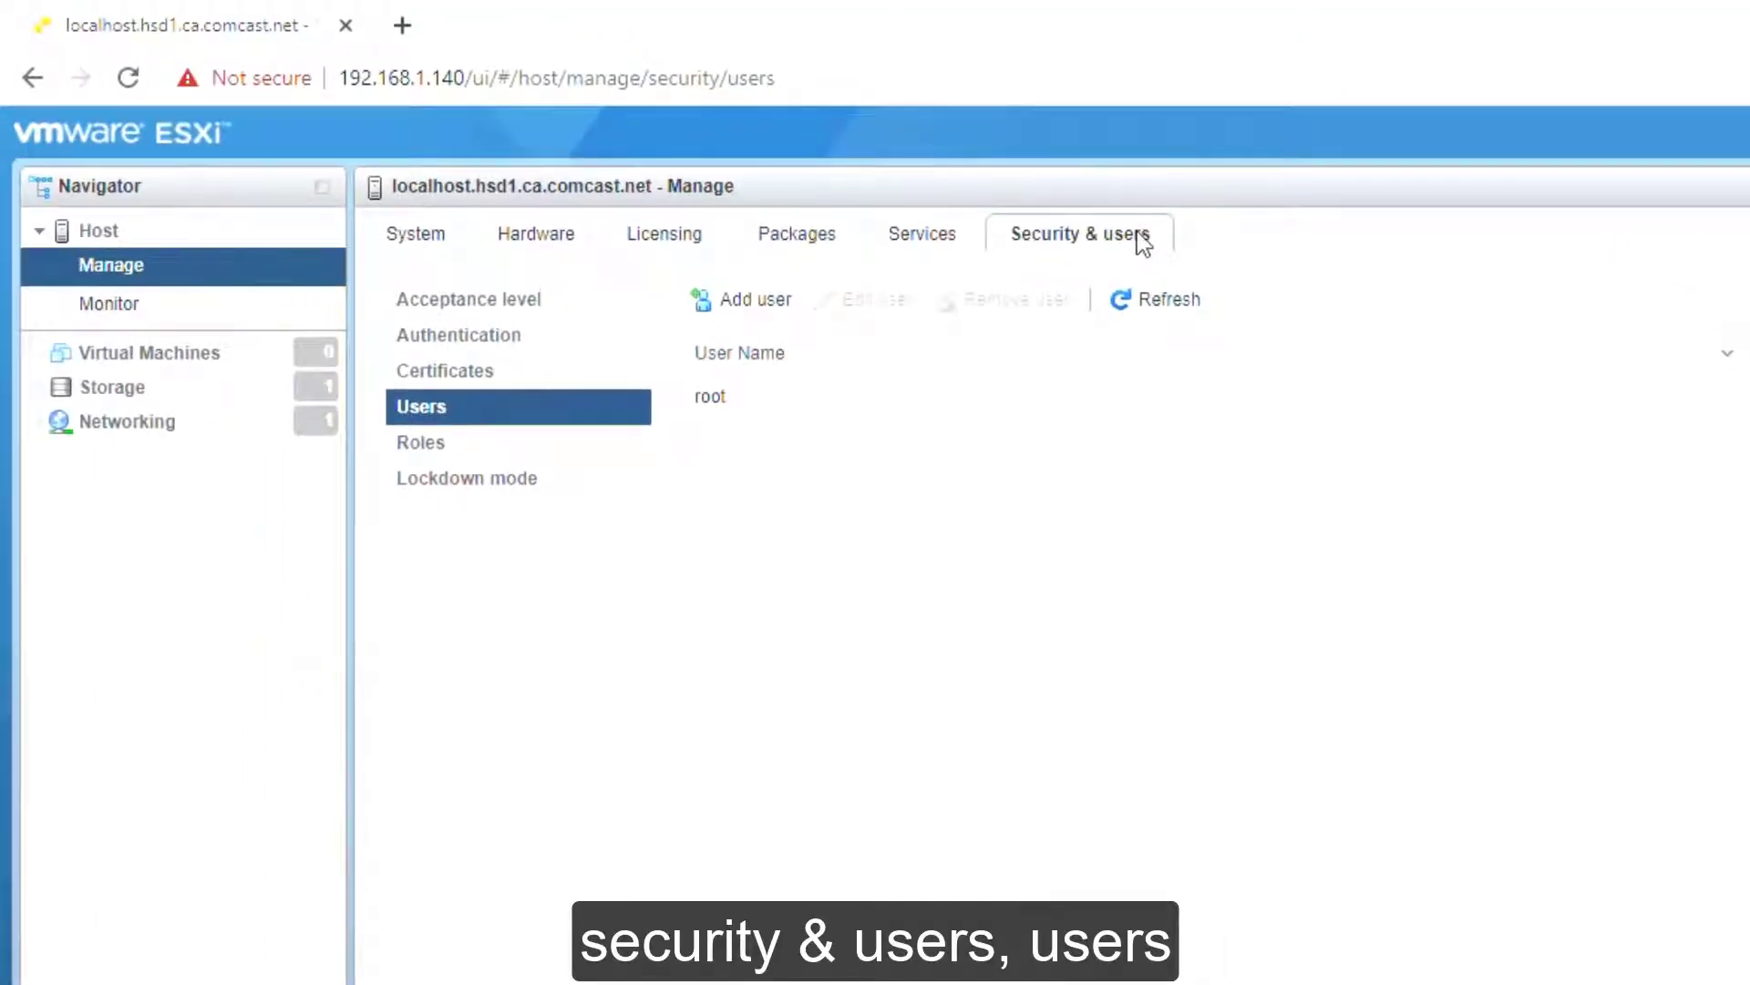
Step: Add a new user account 'admin' described as Administrator
{"action": "left_click", "coordinate": [761, 305]}
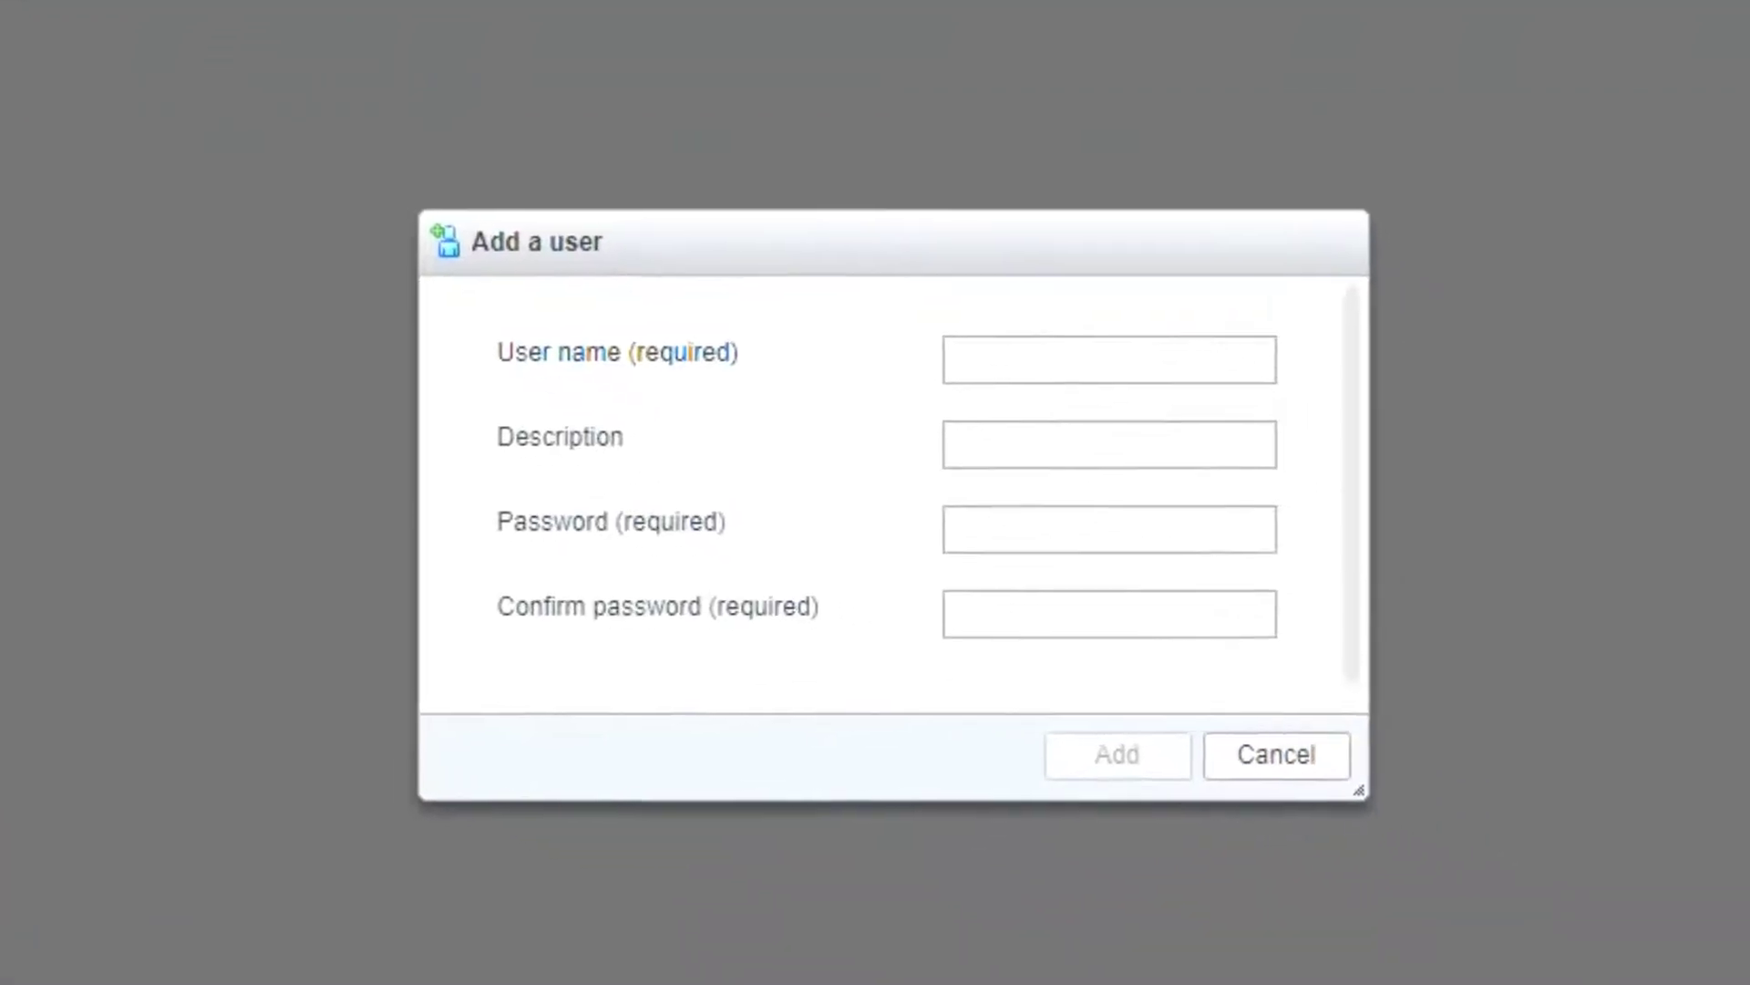
{"action": "left_click", "coordinate": [1033, 357]}
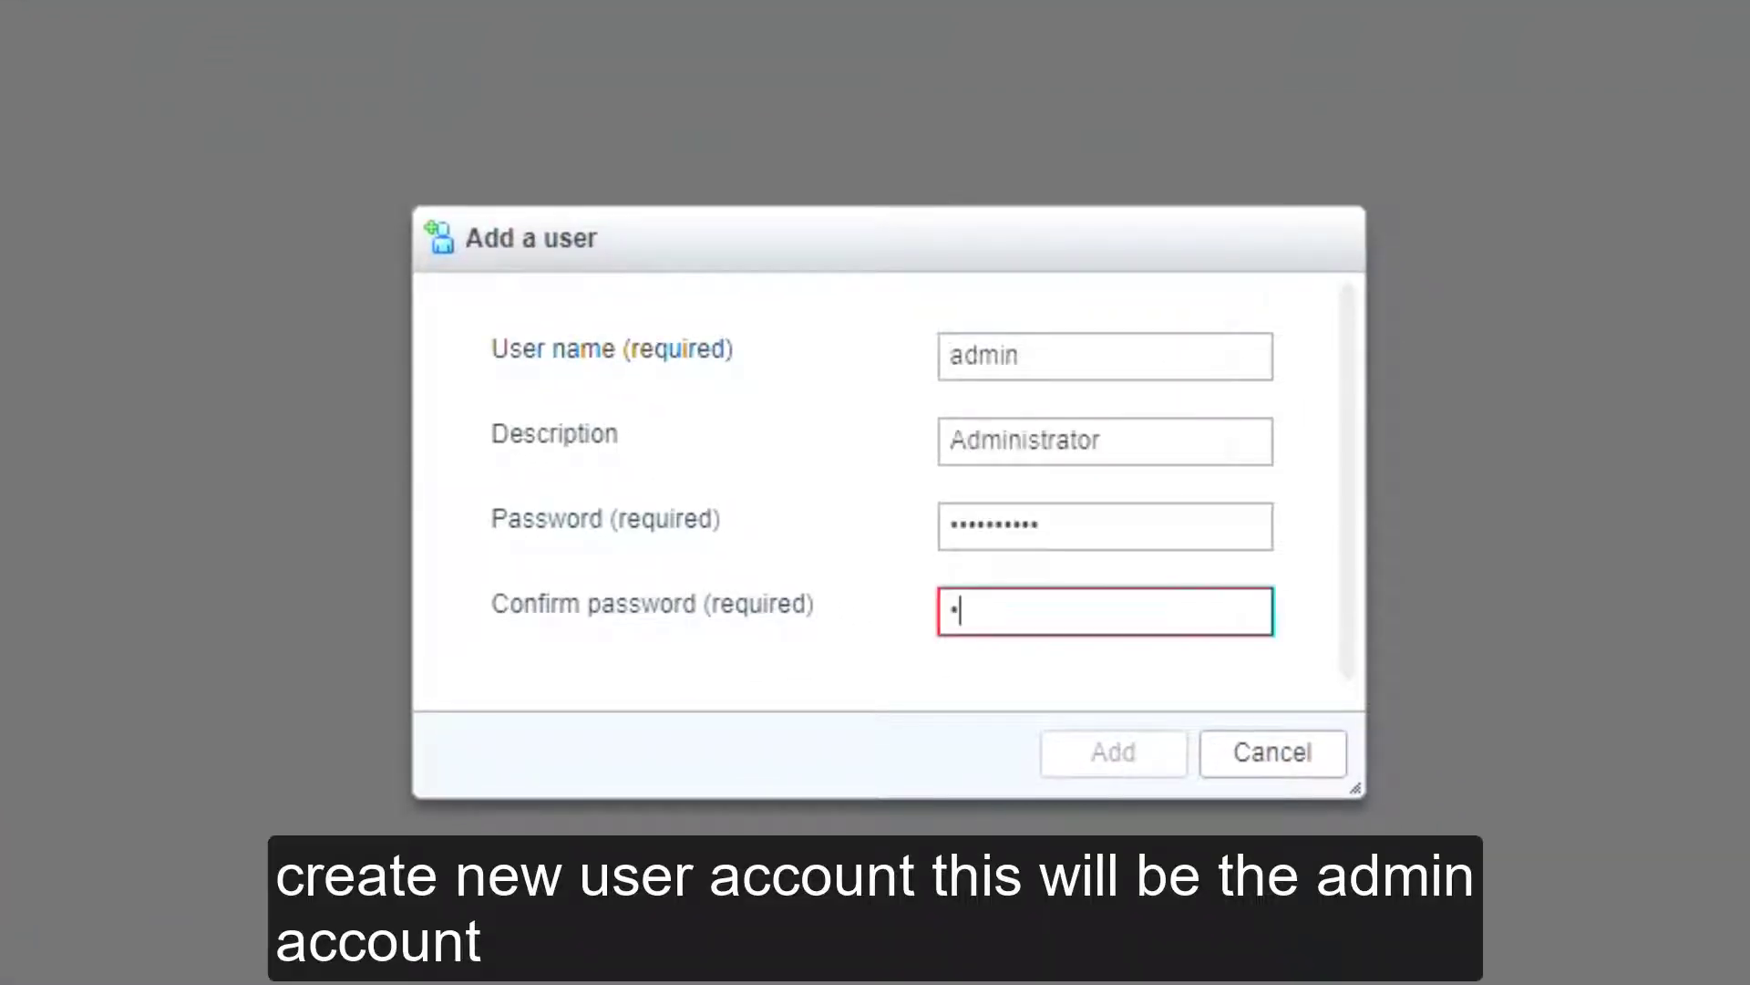
{"action": "type", "text": "**********"}
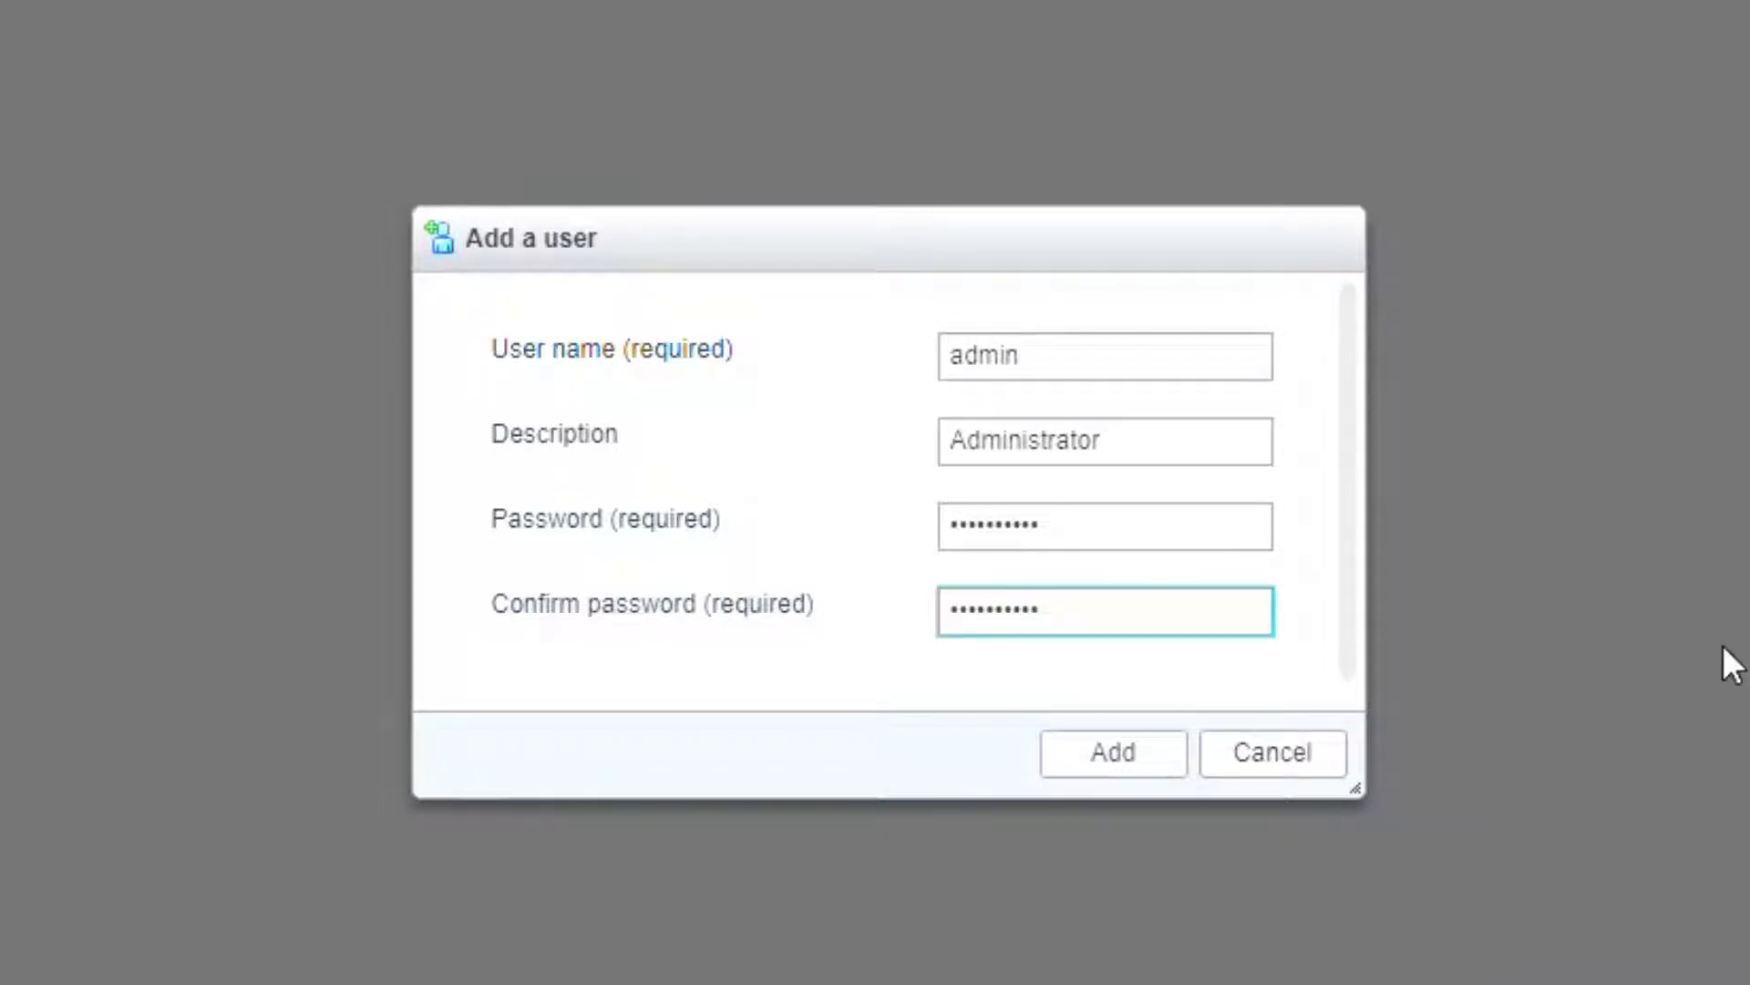
{"action": "left_click", "coordinate": [1154, 743]}
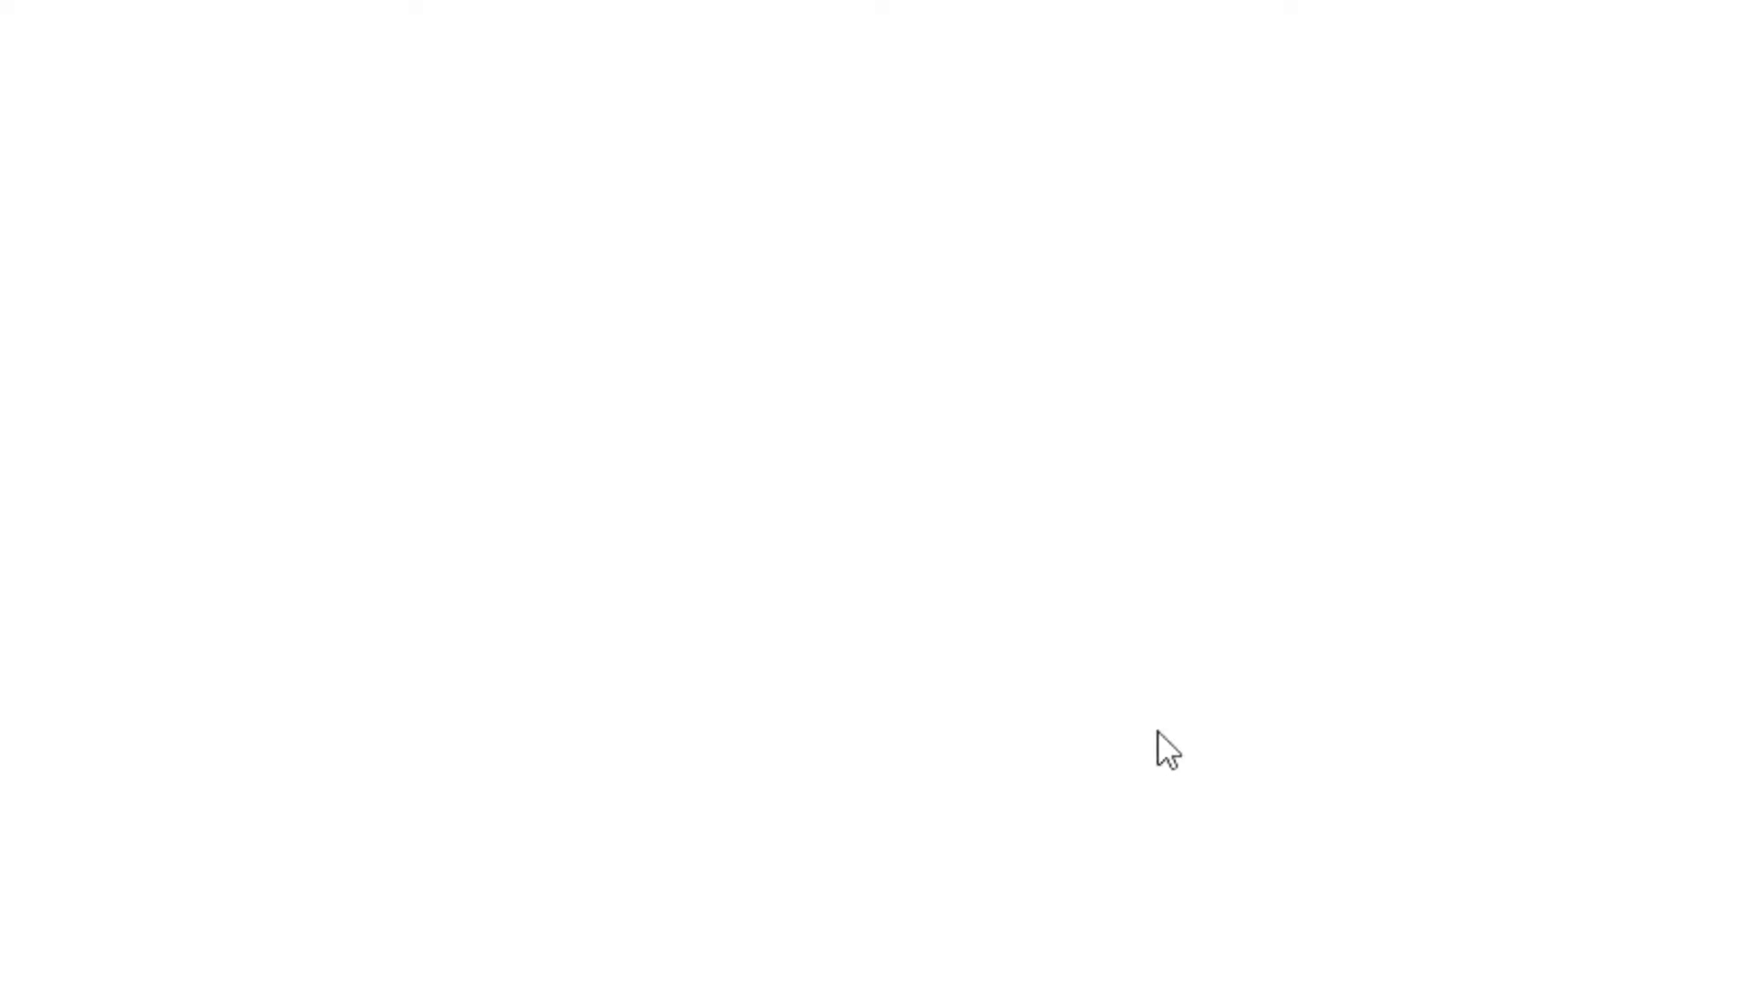
{"action": "left_click", "coordinate": [172, 239]}
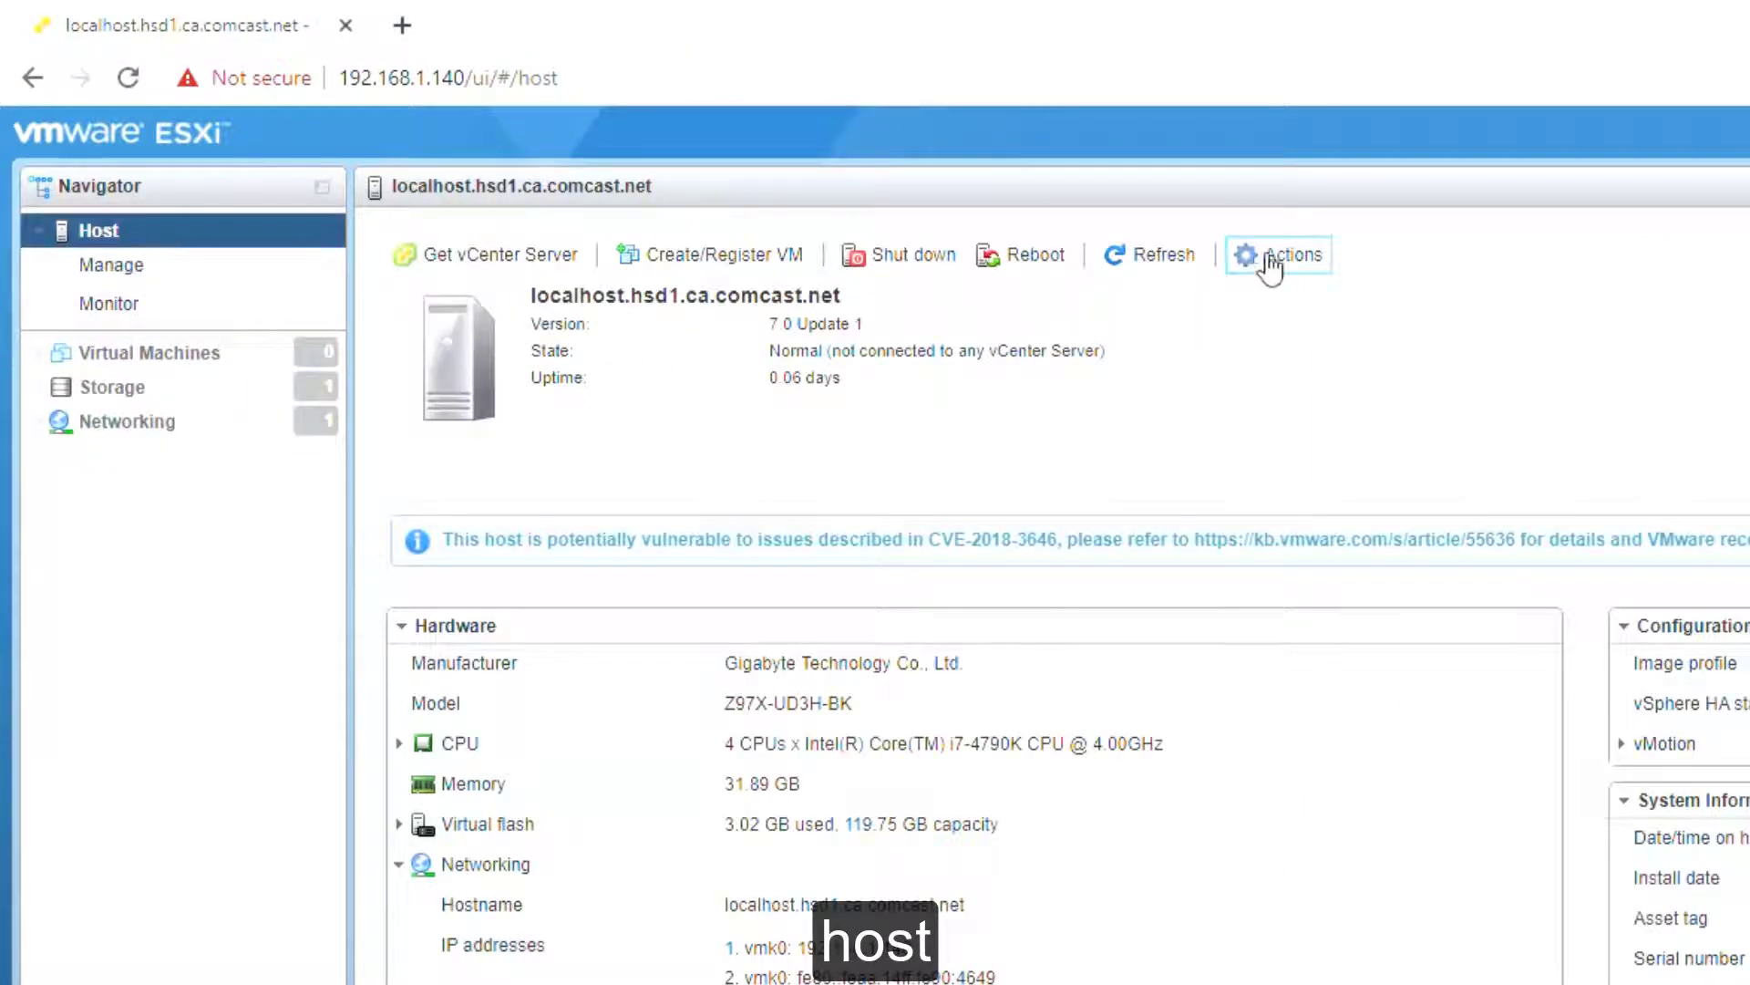
Step: Add a host permission granting user admin the Administrator role, then close Permissions
{"action": "left_click", "coordinate": [1270, 260]}
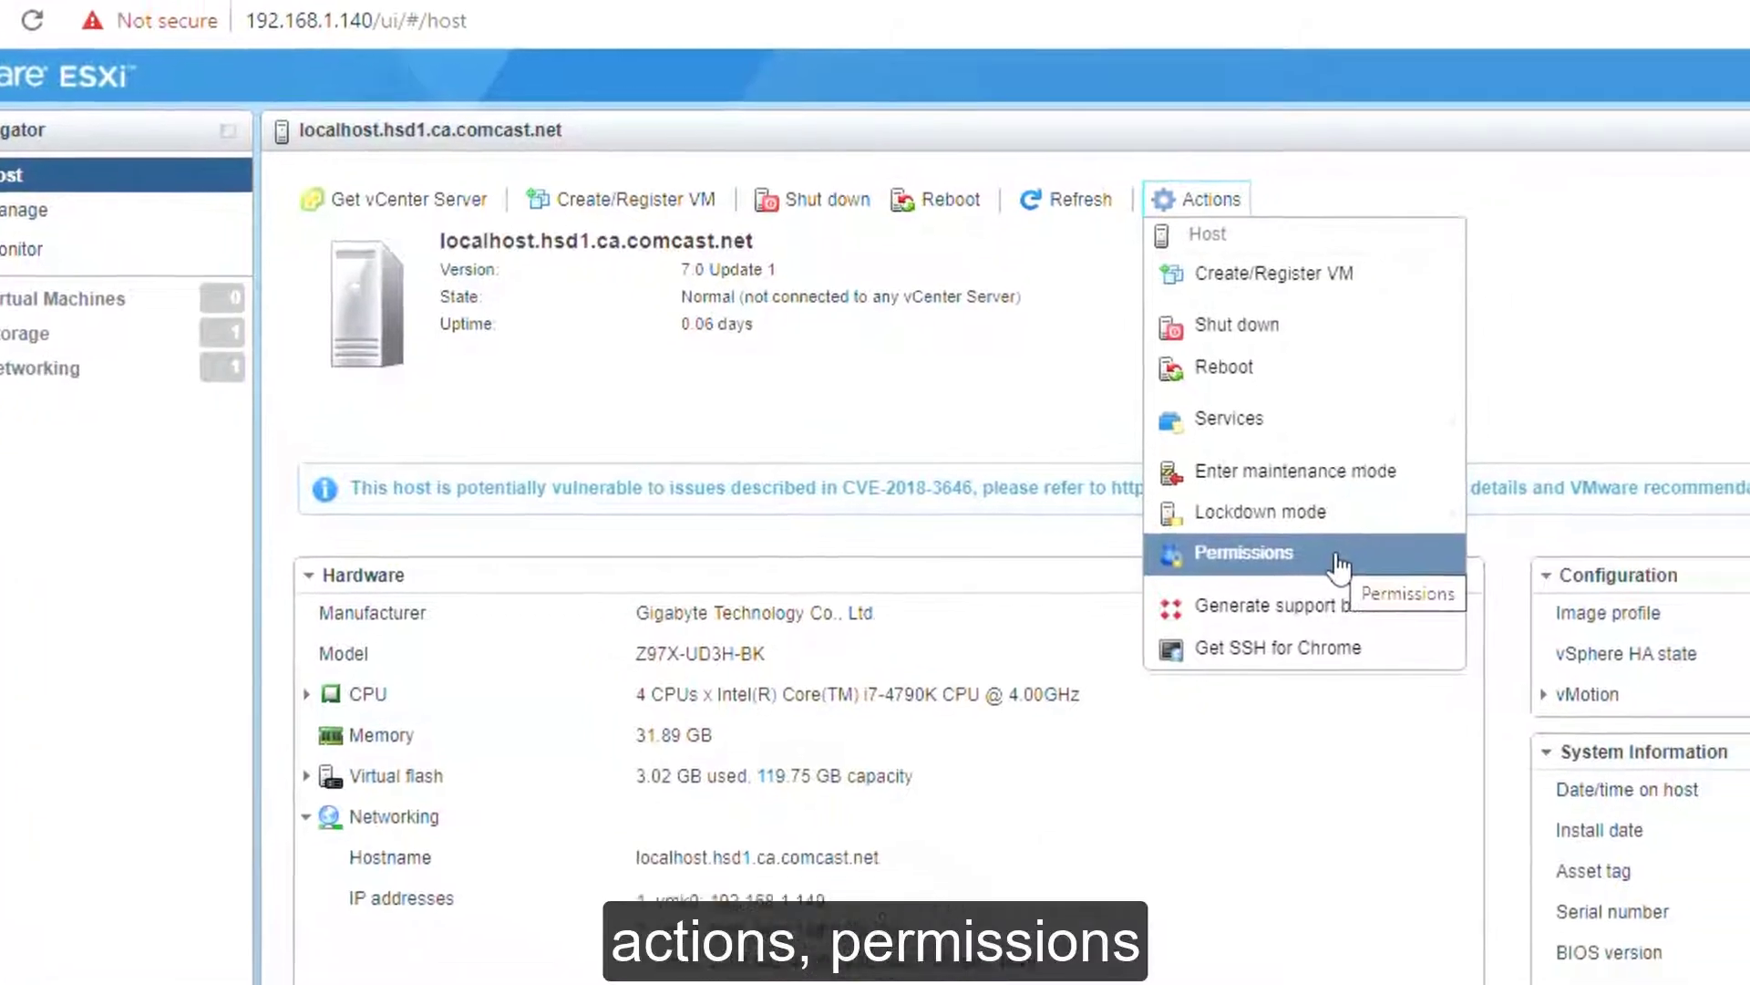
{"action": "left_click", "coordinate": [1337, 558]}
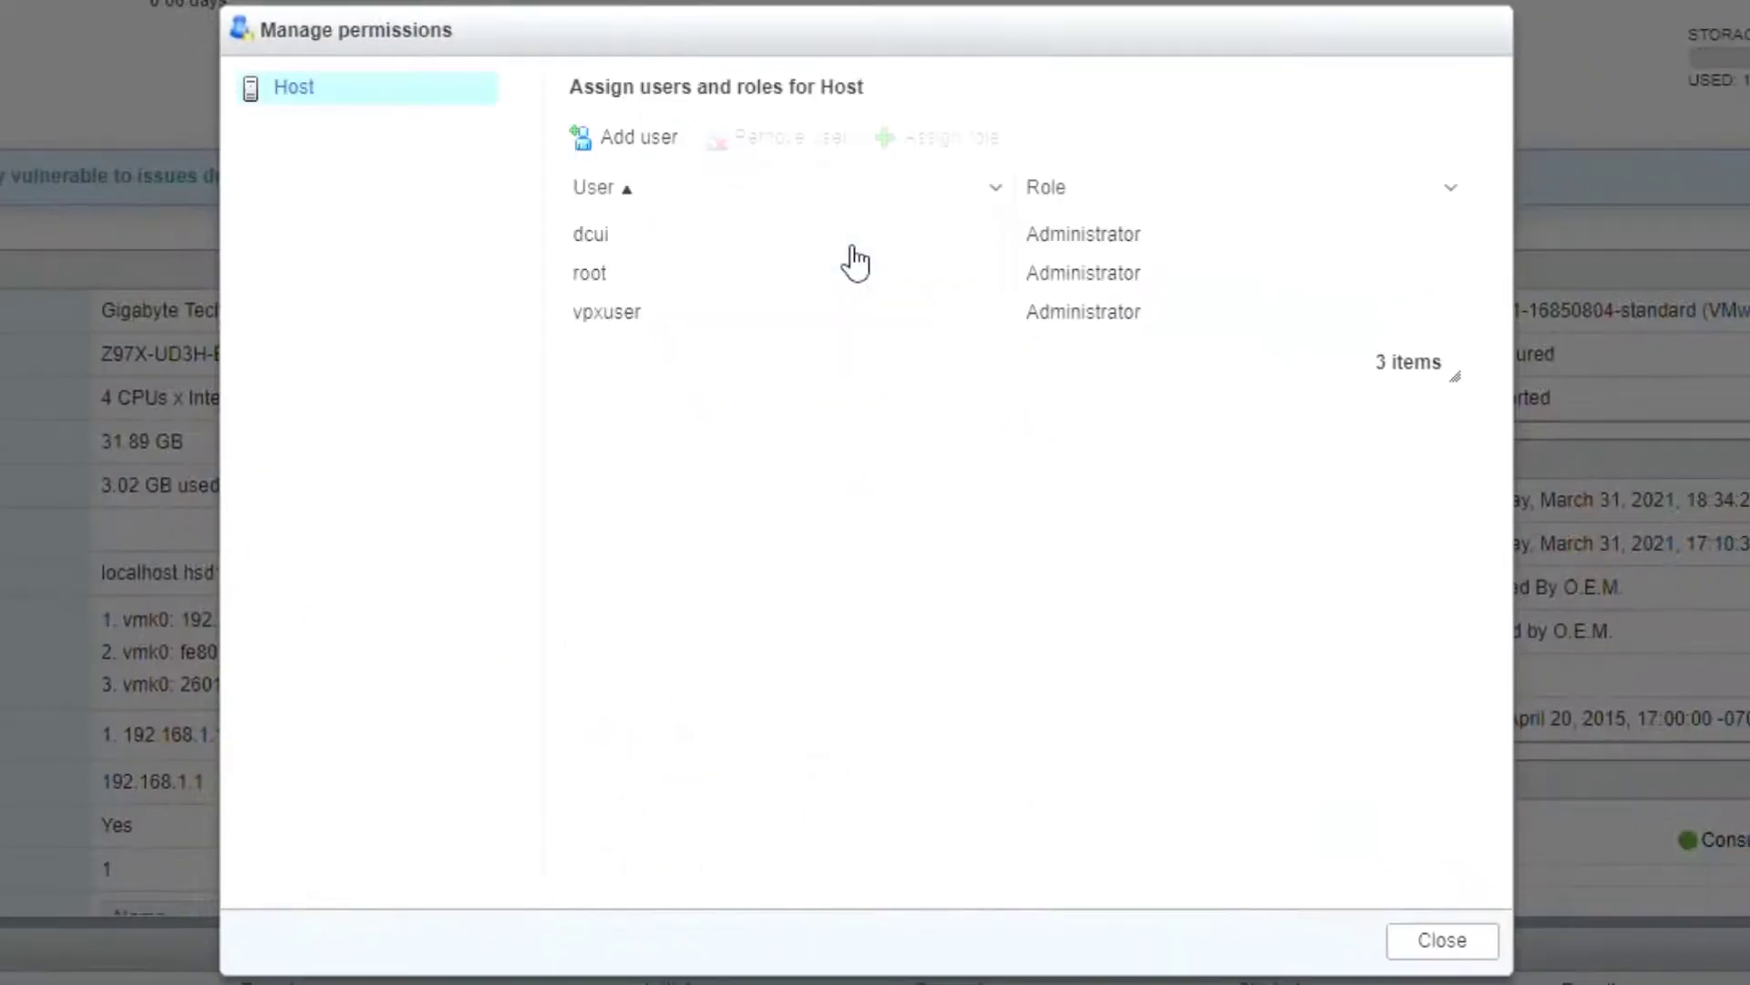
{"action": "left_click", "coordinate": [618, 144]}
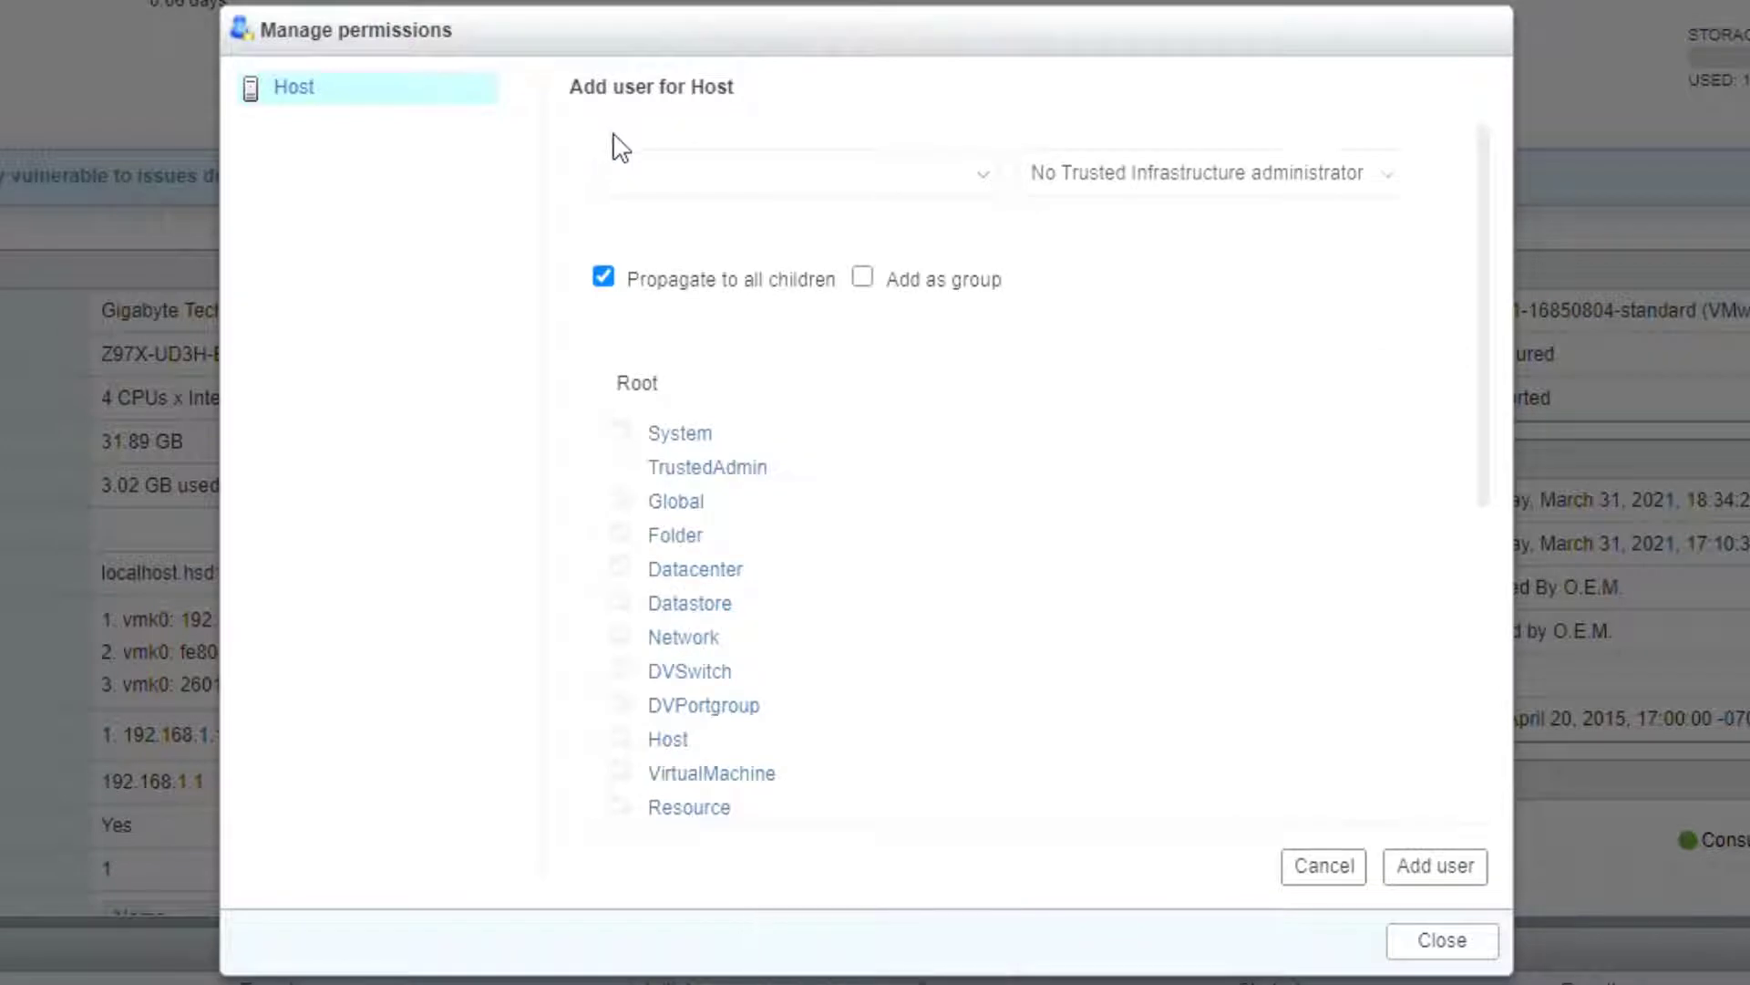
{"action": "left_click", "coordinate": [656, 162]}
{"action": "type", "text": "admin"}
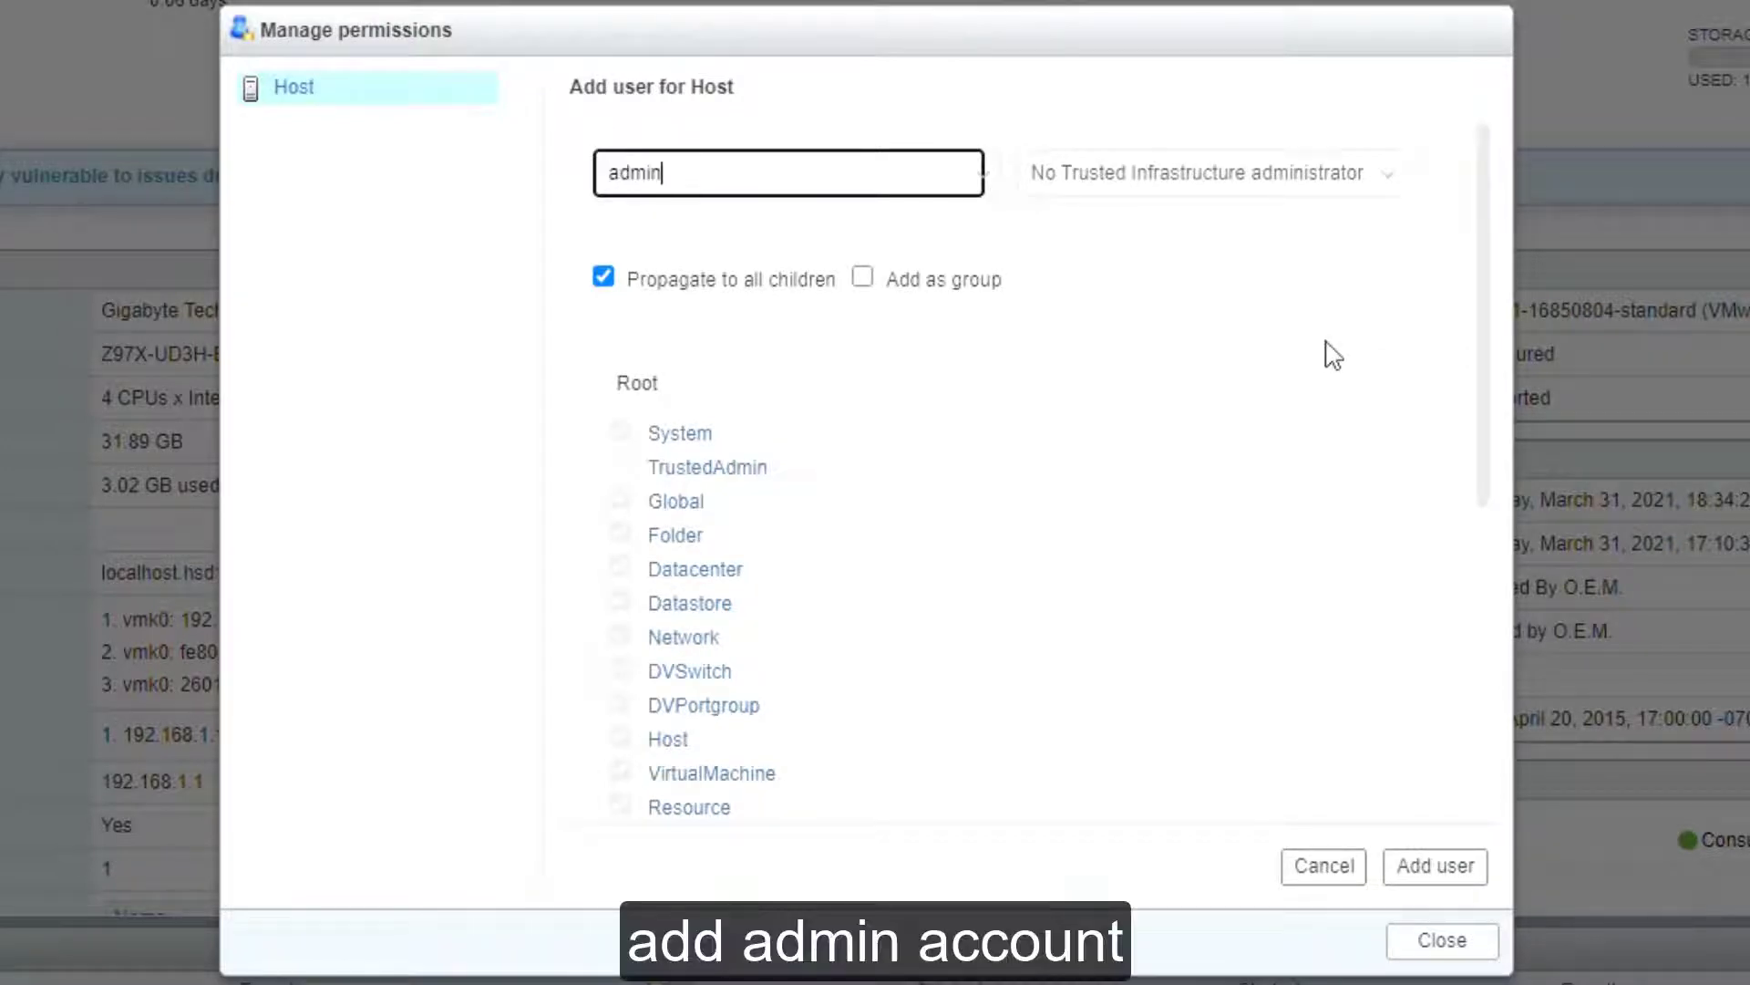
{"action": "left_click", "coordinate": [1170, 185]}
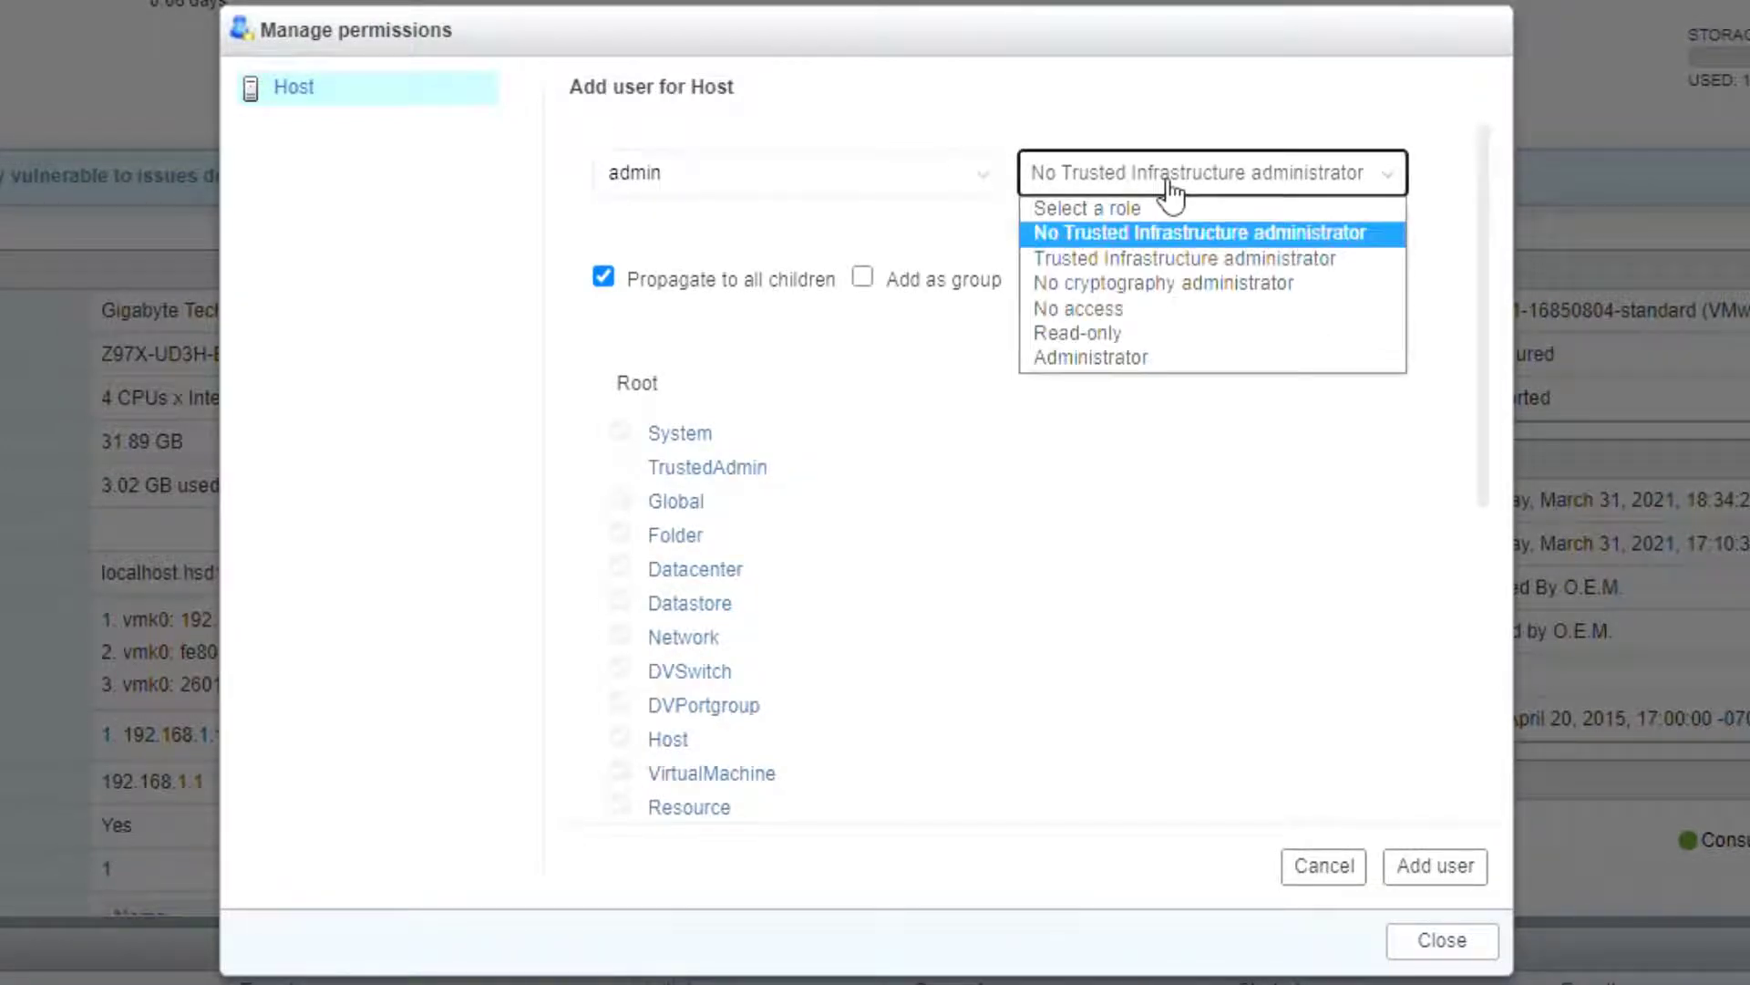
{"action": "left_click", "coordinate": [1192, 355]}
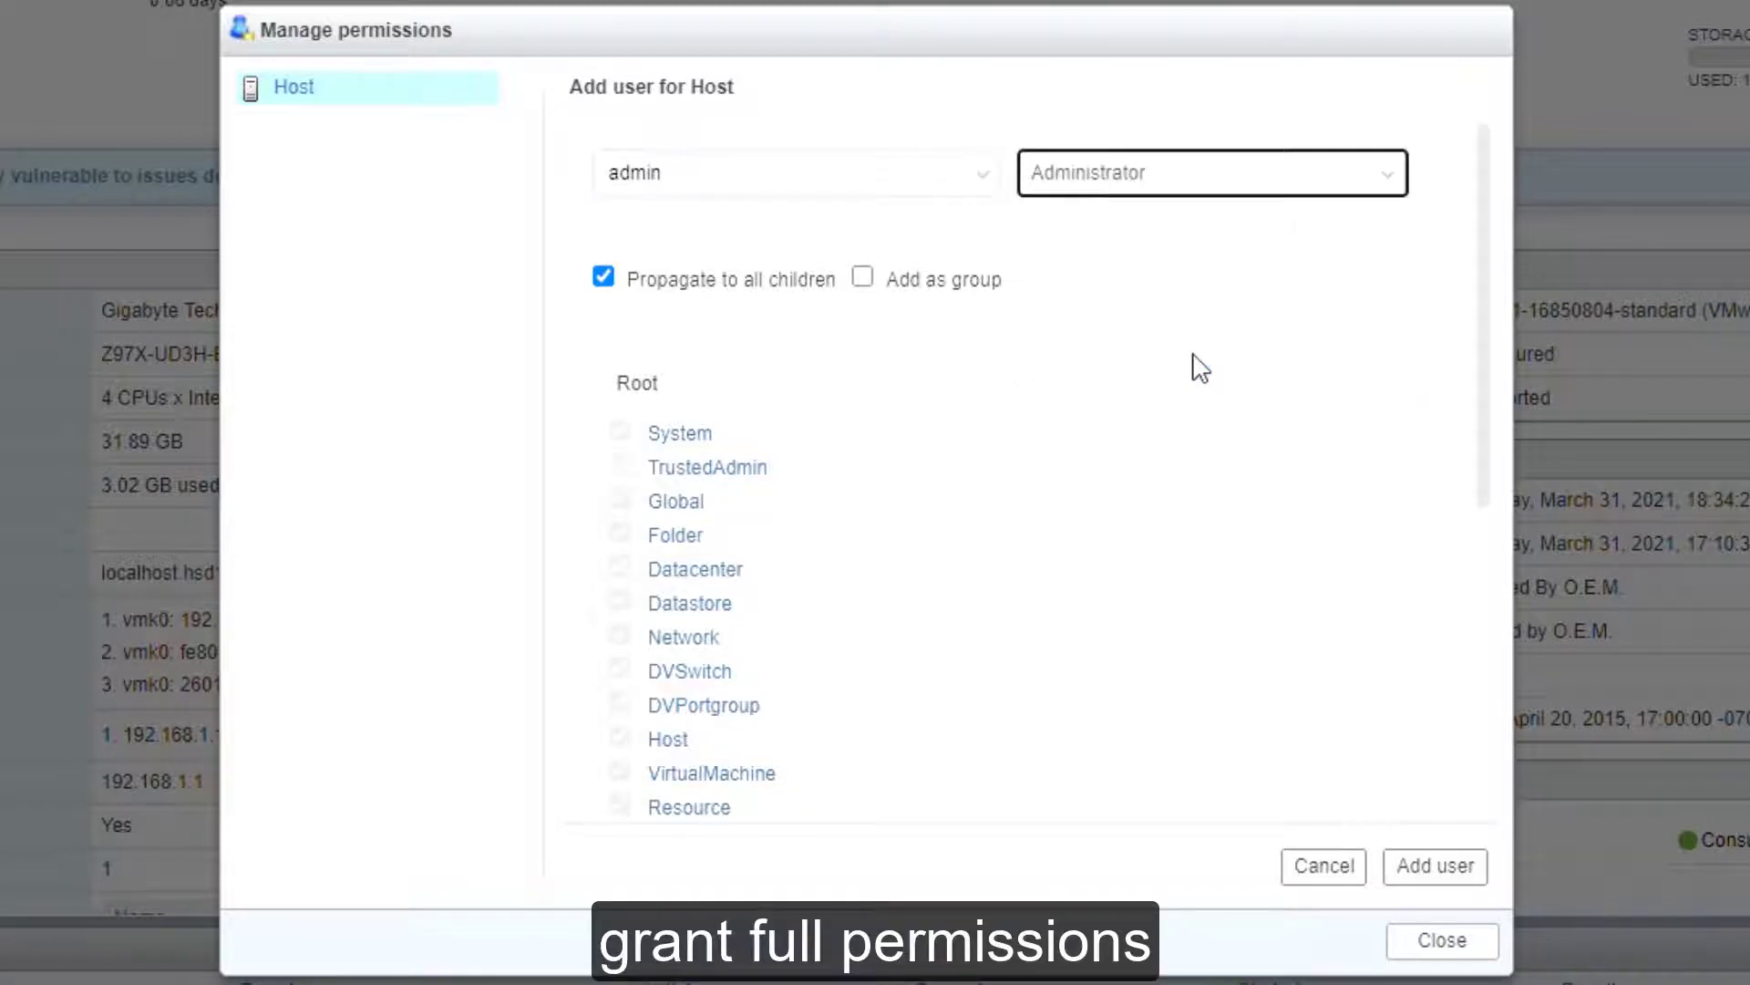
{"action": "left_click", "coordinate": [1434, 871]}
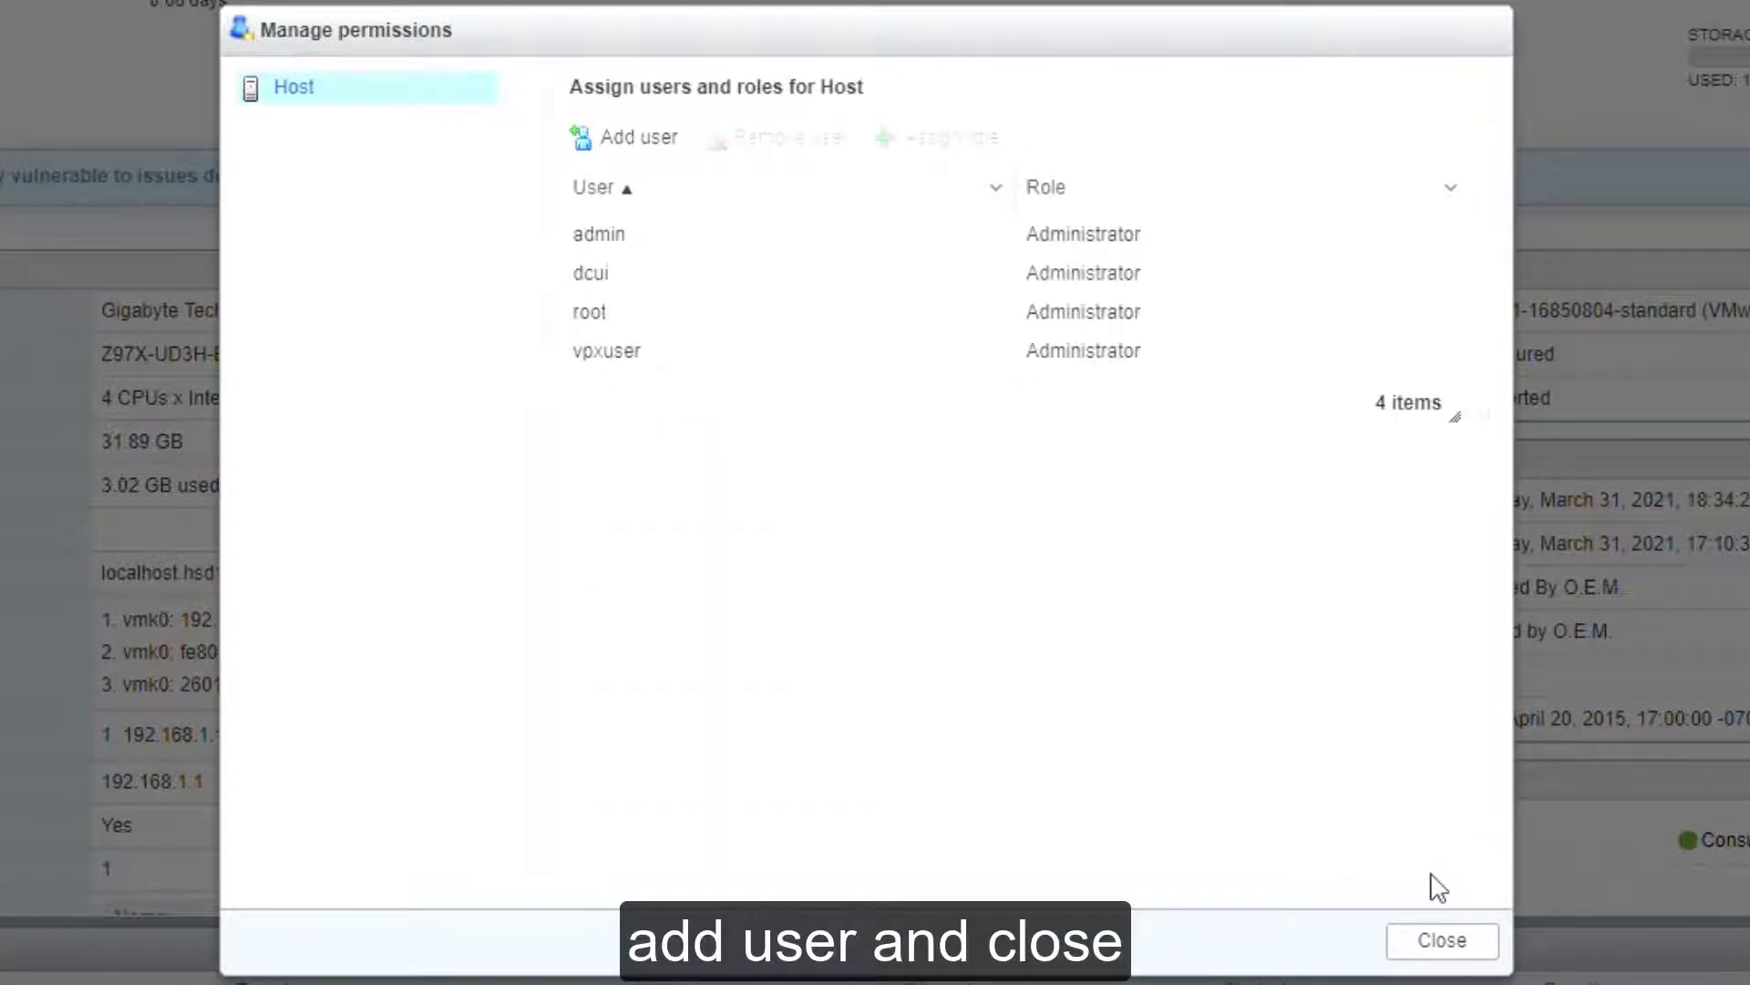
{"action": "left_click", "coordinate": [1455, 933]}
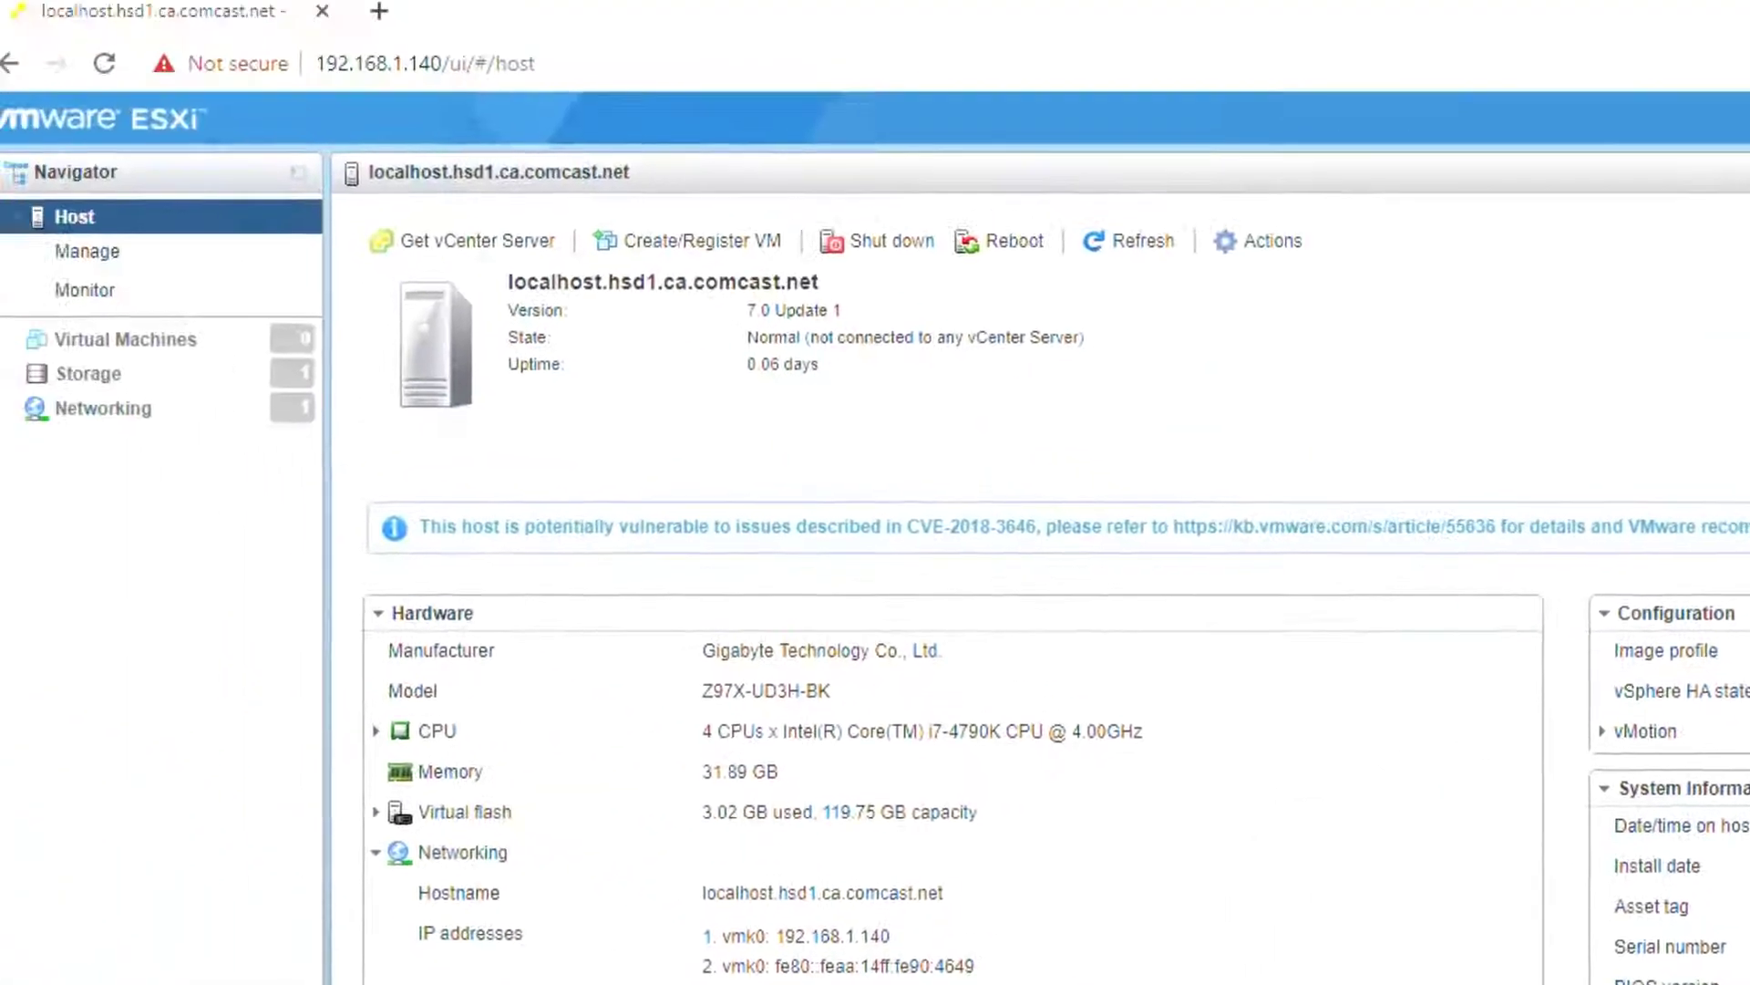
Step: Create an ISO's folder on datastore1 in the Datastore browser
{"action": "left_click", "coordinate": [127, 387]}
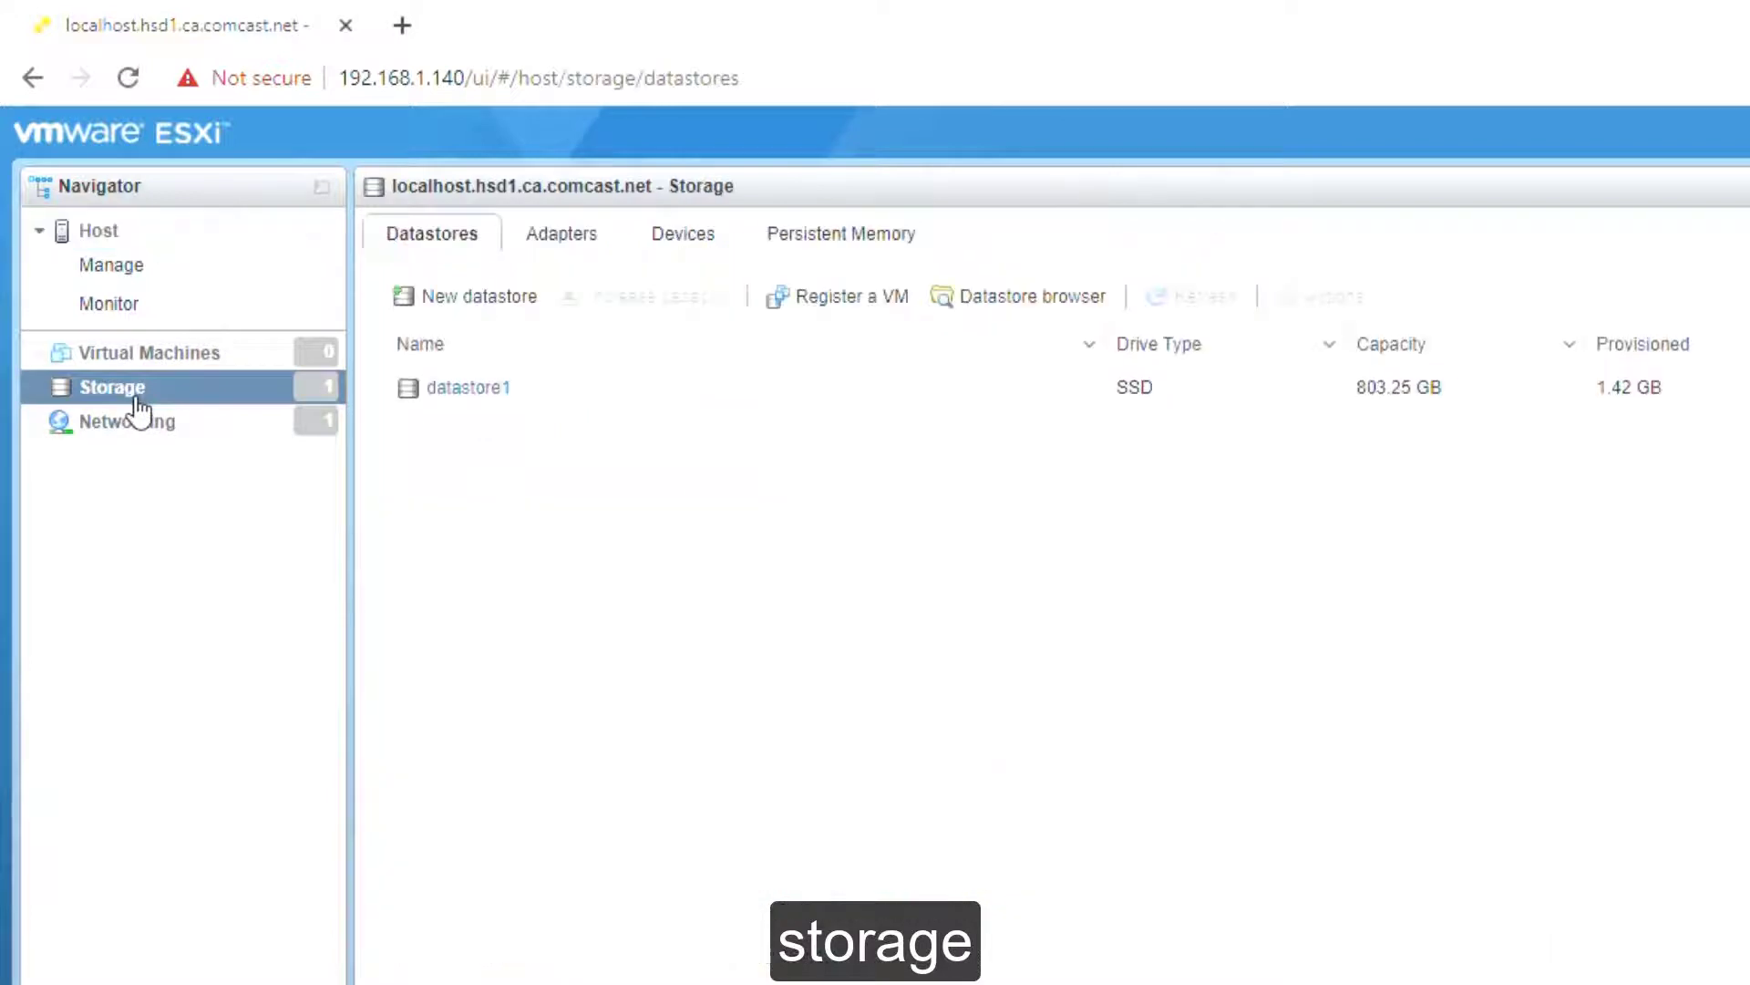
{"action": "left_click", "coordinate": [1018, 306]}
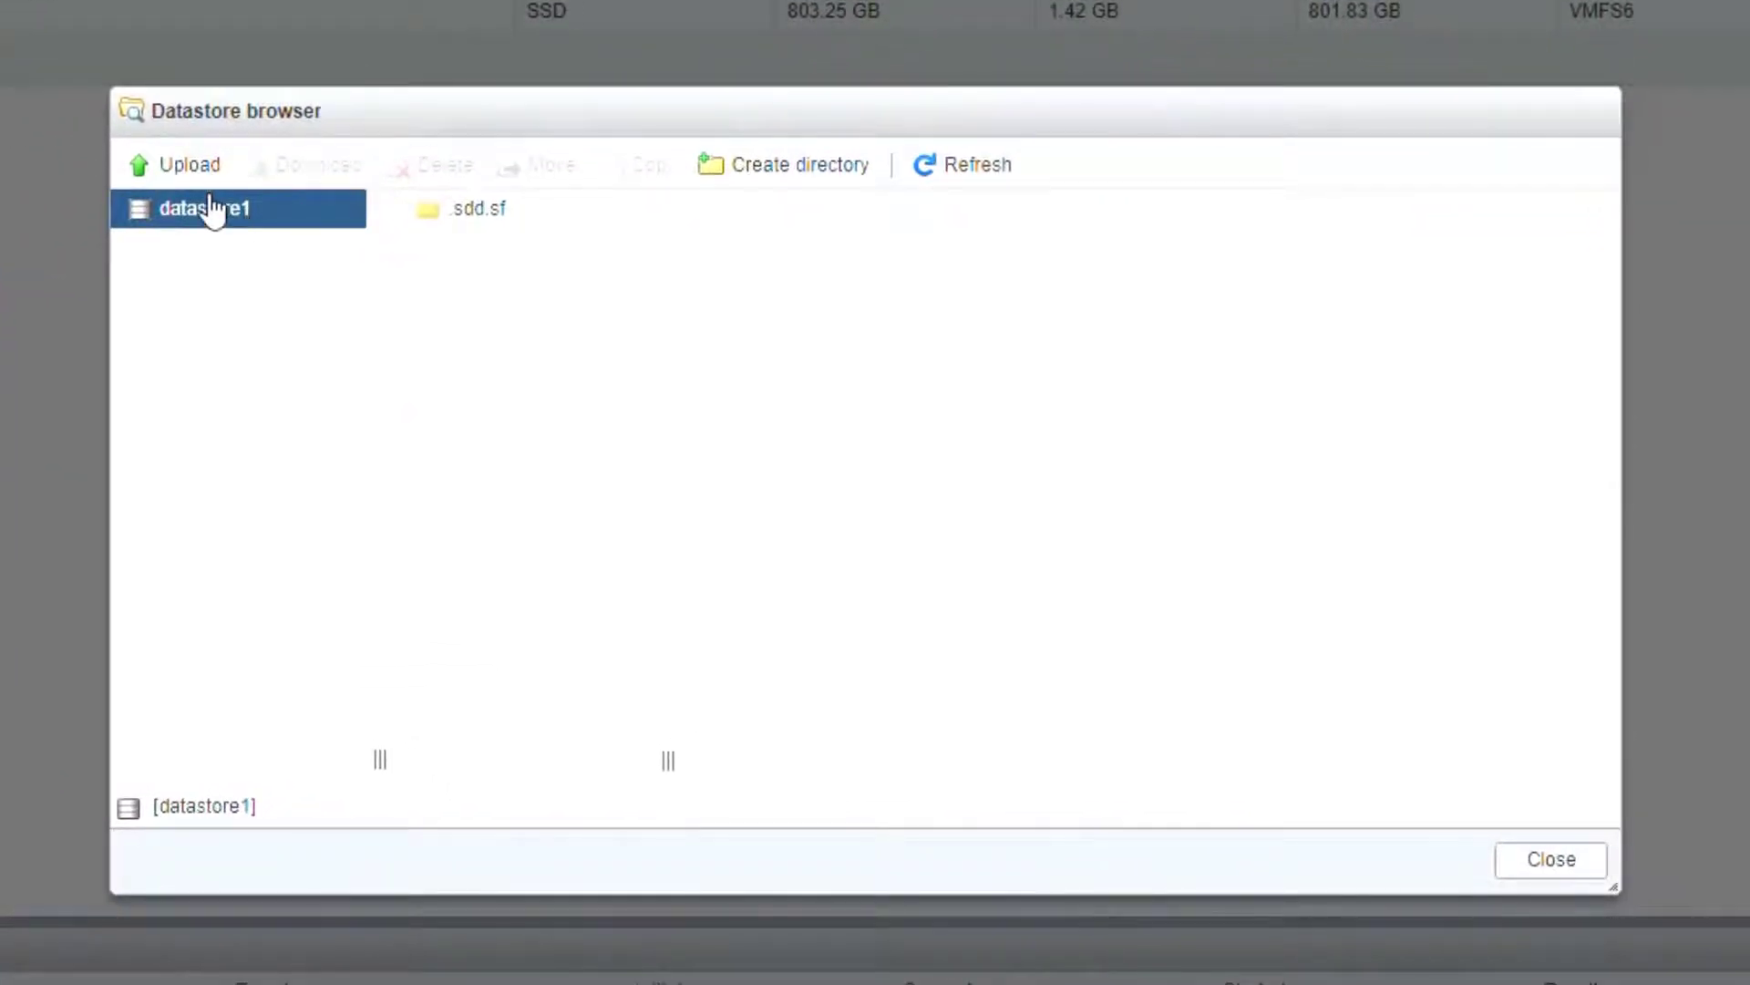
{"action": "left_click", "coordinate": [750, 166]}
{"action": "left_click", "coordinate": [890, 415]}
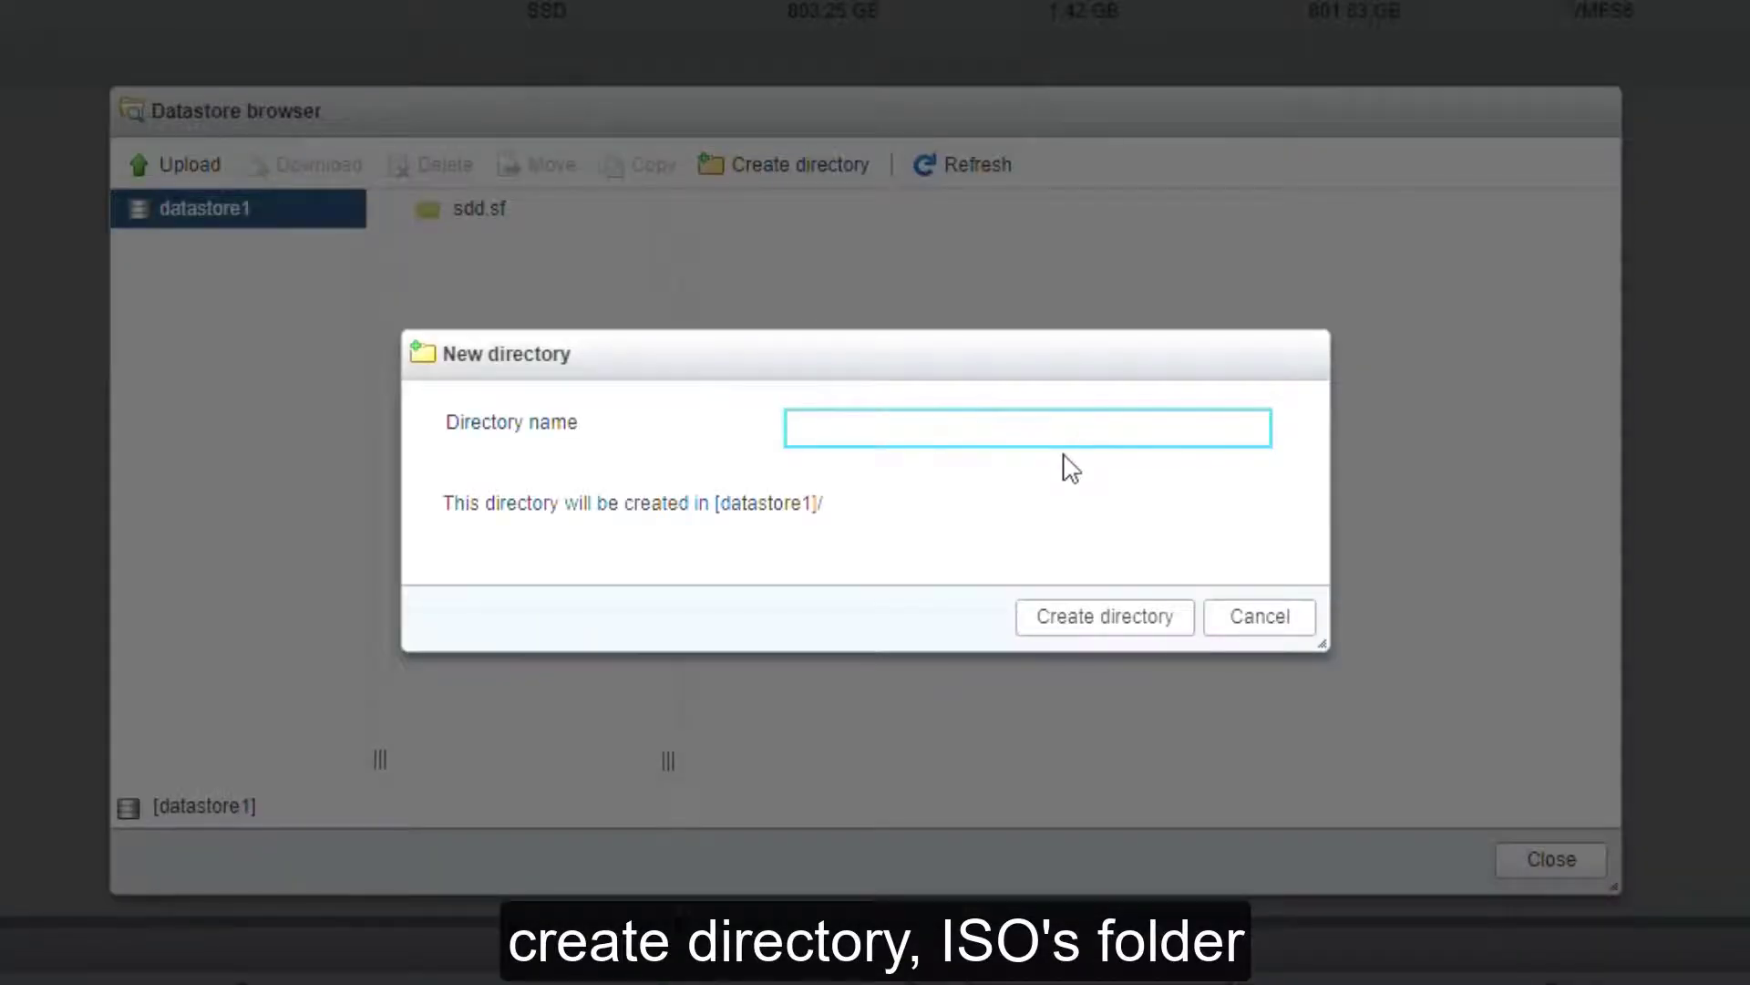
{"action": "type", "text": "ISO's"}
{"action": "left_click", "coordinate": [1151, 615]}
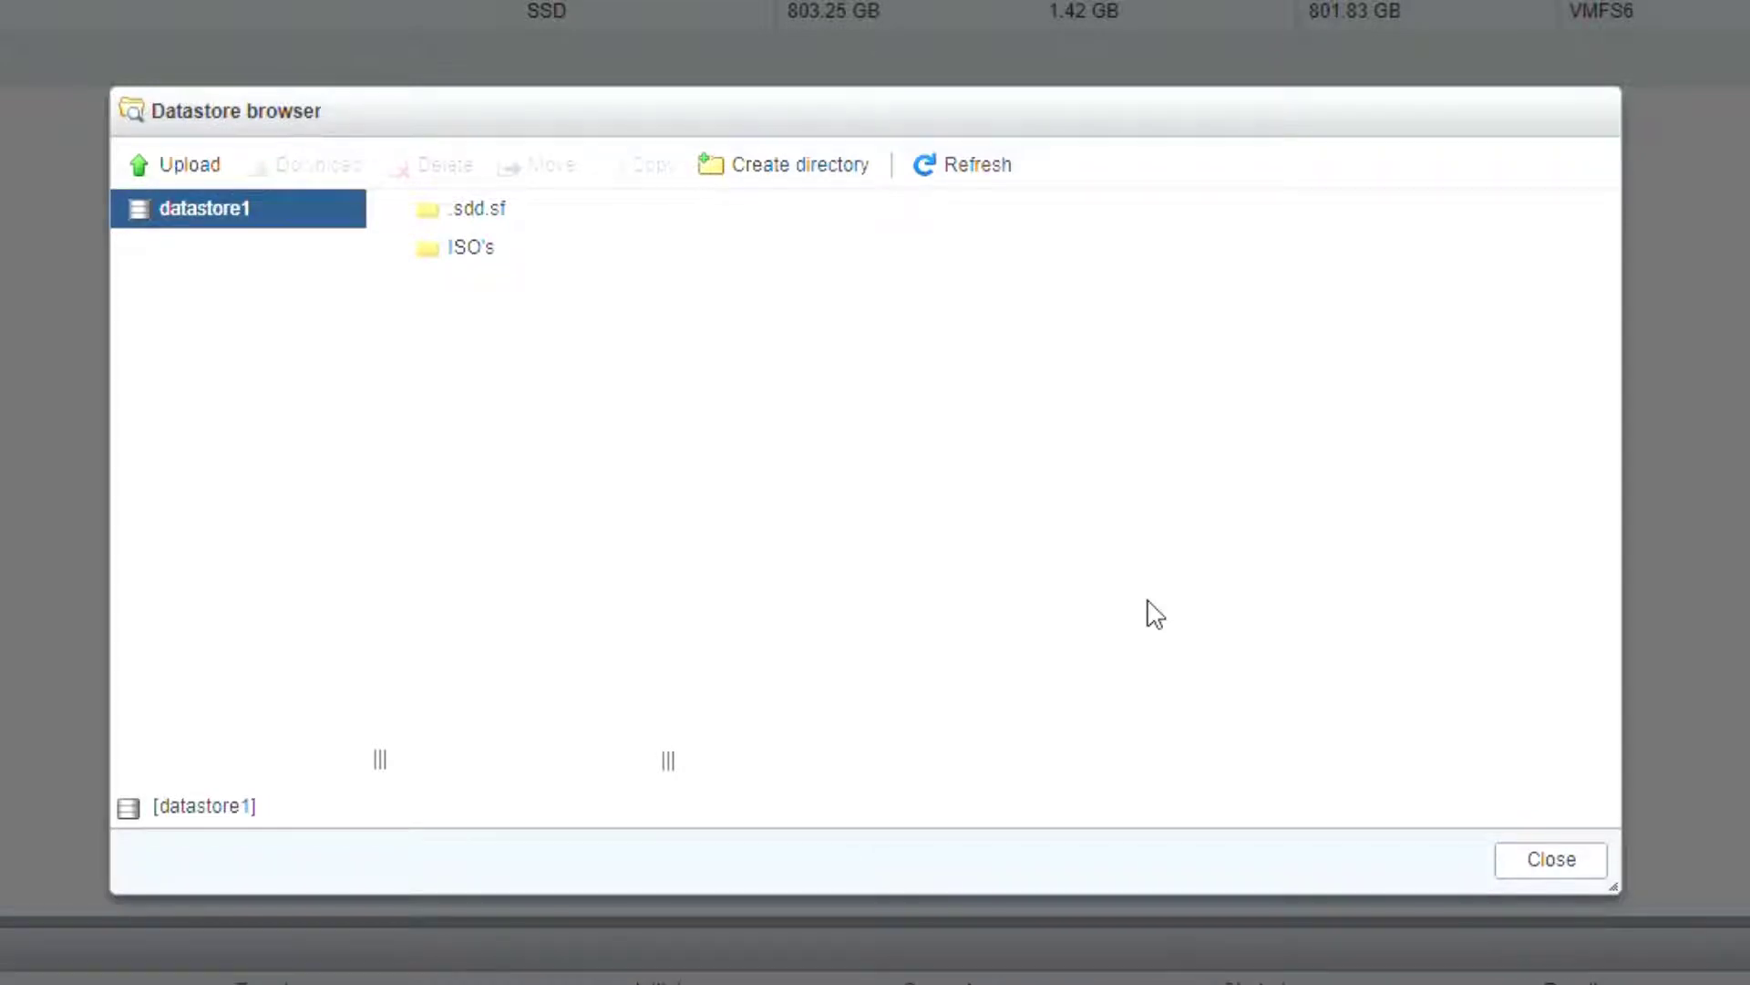
Step: Create the esxi-unlocker-301 folder and start an upload into it
{"action": "left_click", "coordinate": [798, 173]}
{"action": "left_click", "coordinate": [893, 416]}
{"action": "type", "text": "esxi-unlocker-301"}
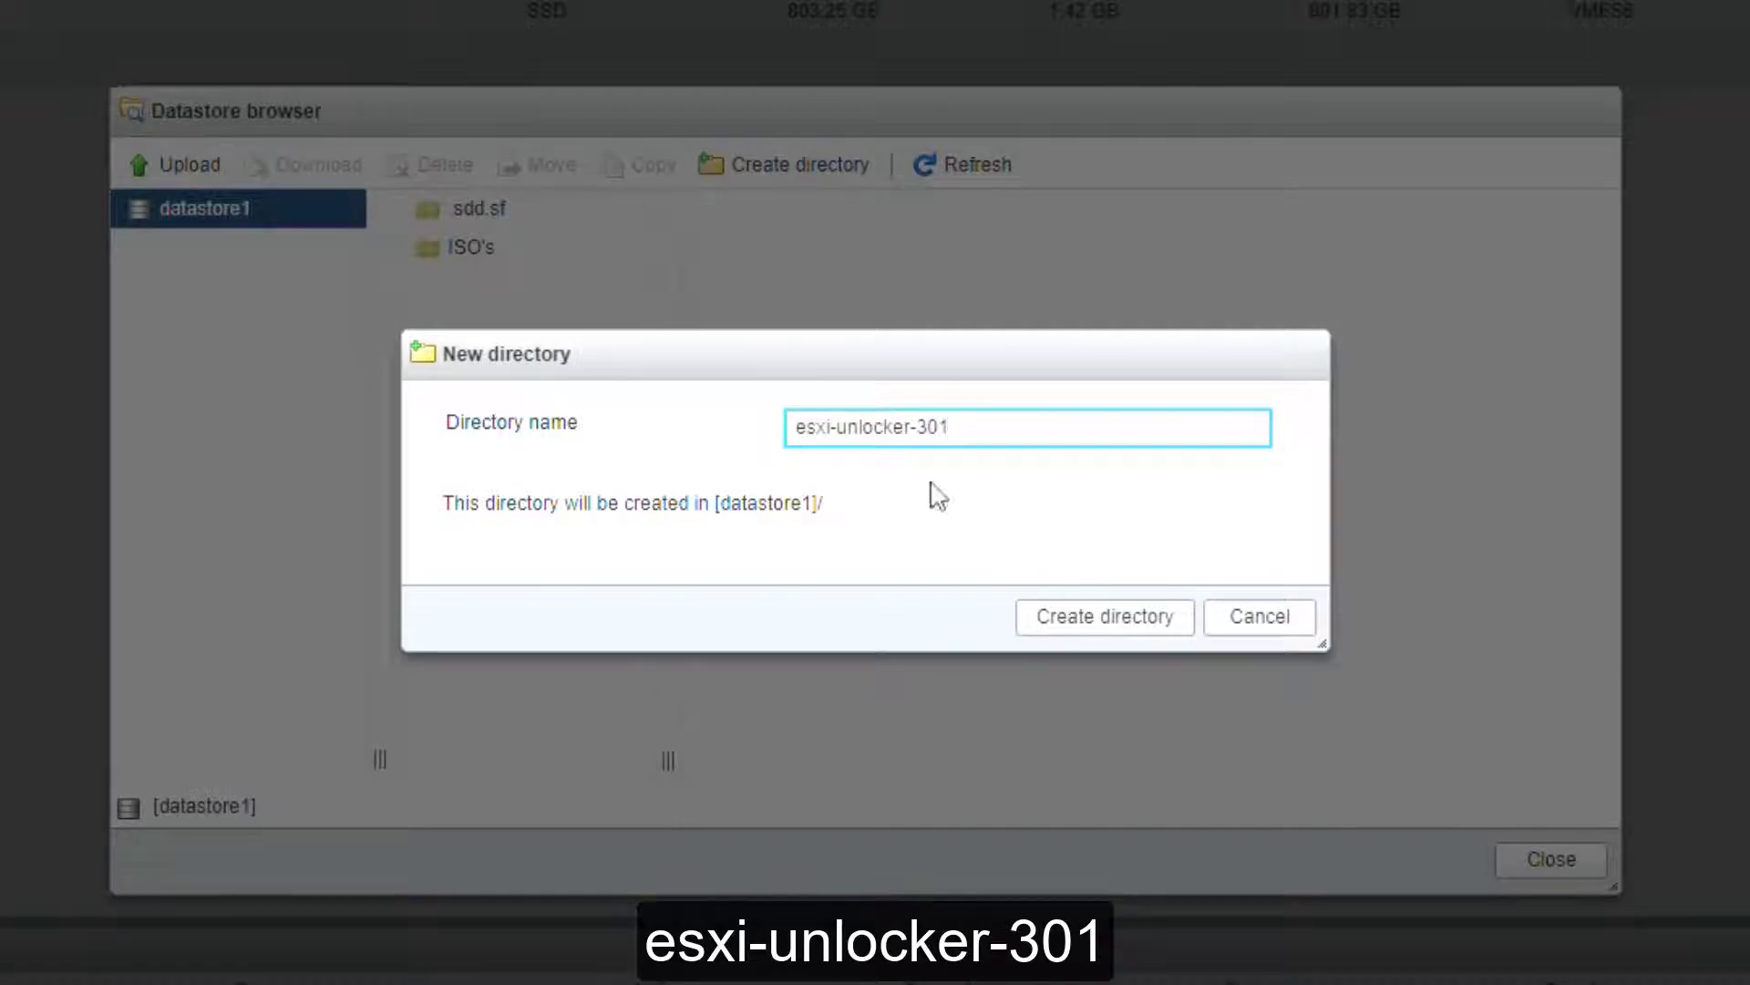
{"action": "left_click", "coordinate": [1117, 616]}
{"action": "left_click", "coordinate": [536, 255]}
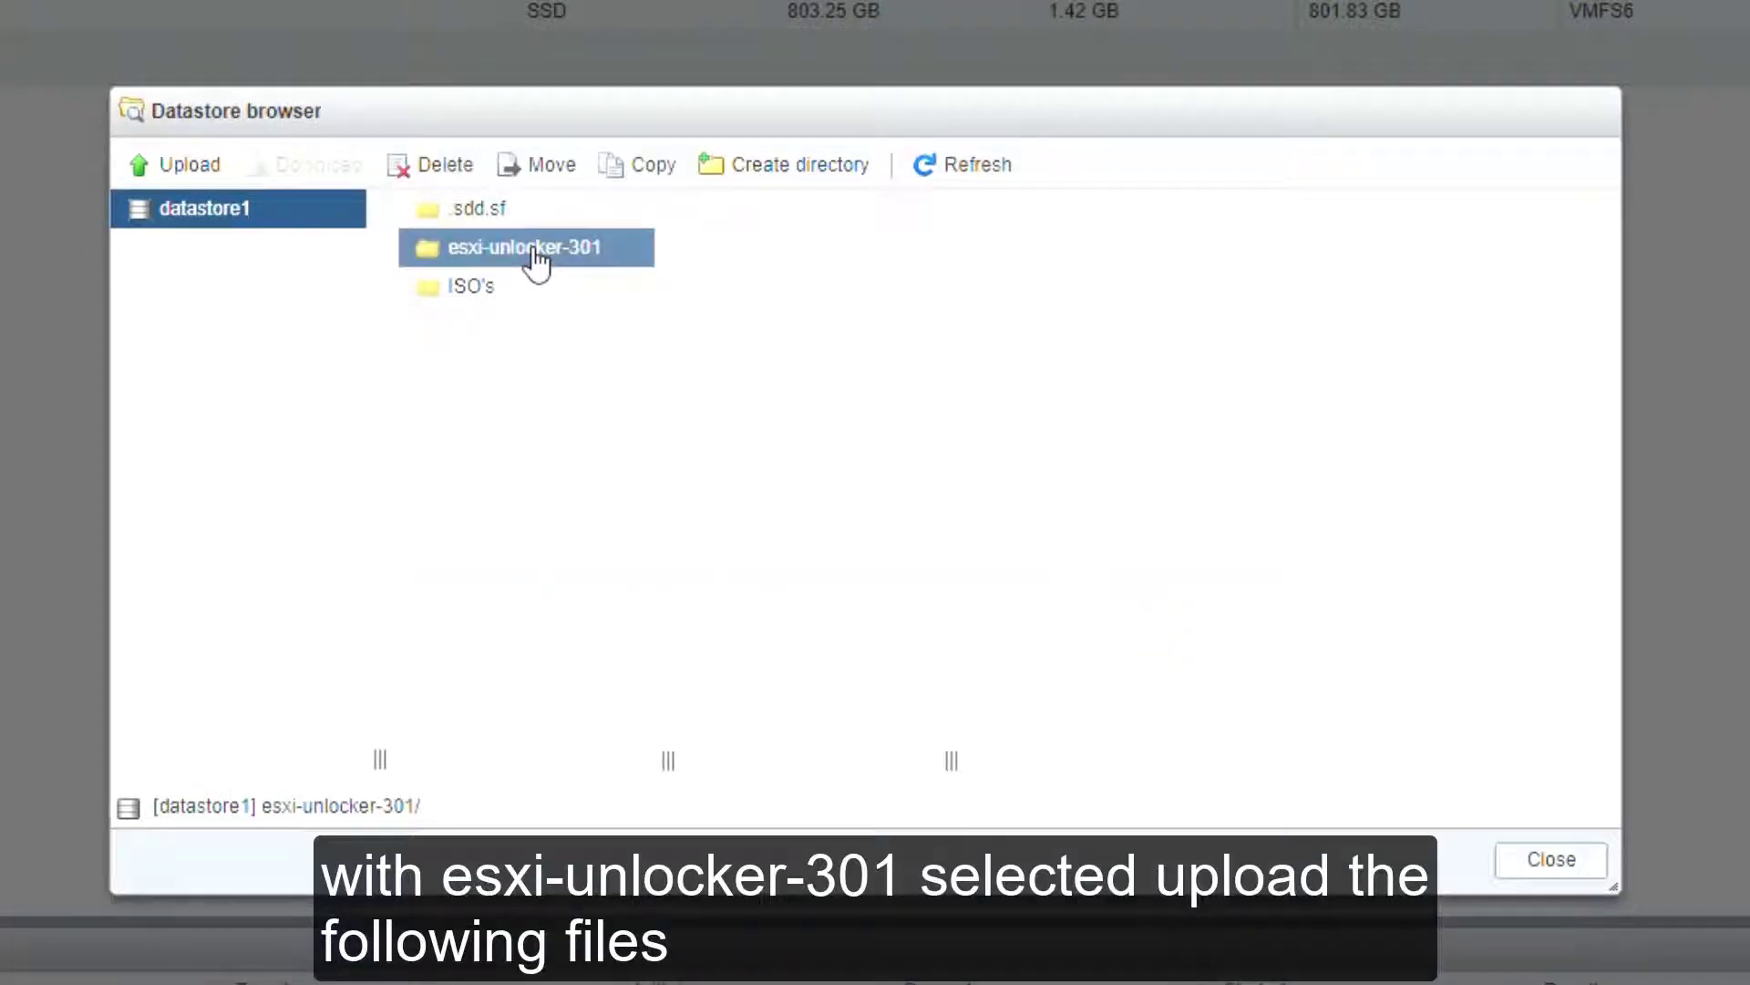
{"action": "left_click", "coordinate": [193, 164]}
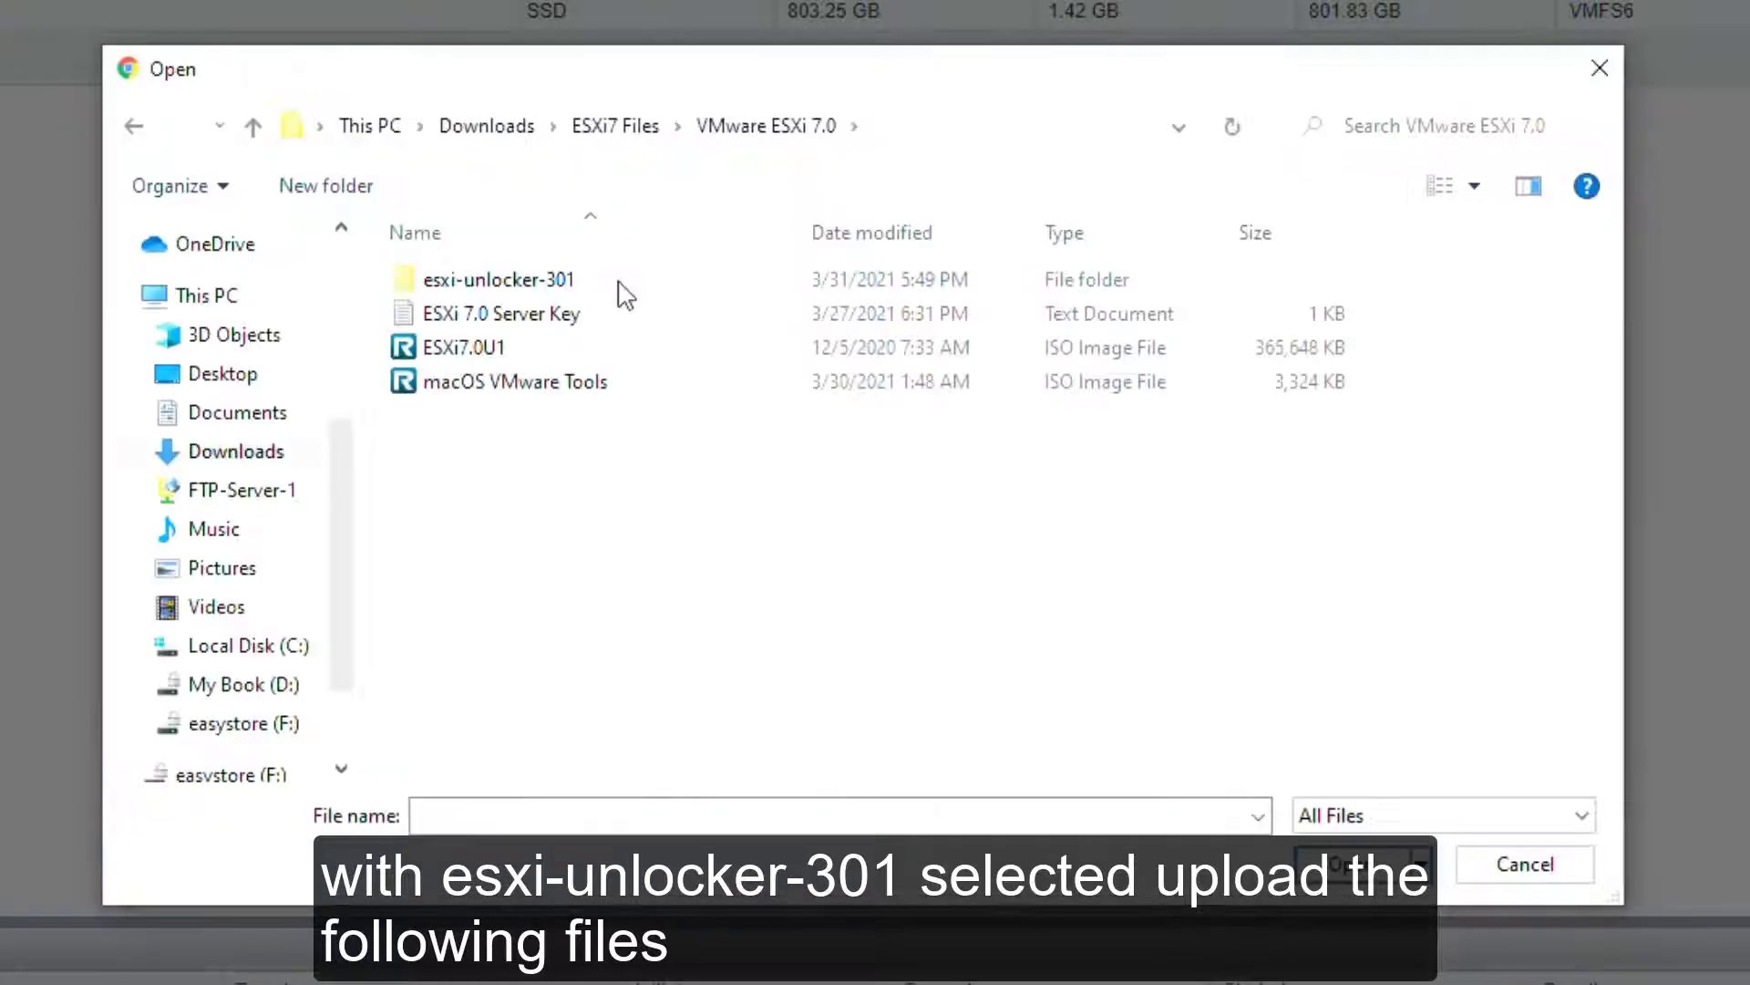
Step: Upload esxi-install.sh, esxi-smctest.sh and esxi-uninstall.sh into esxi-unlocker-301
{"action": "double_click", "coordinate": [549, 285]}
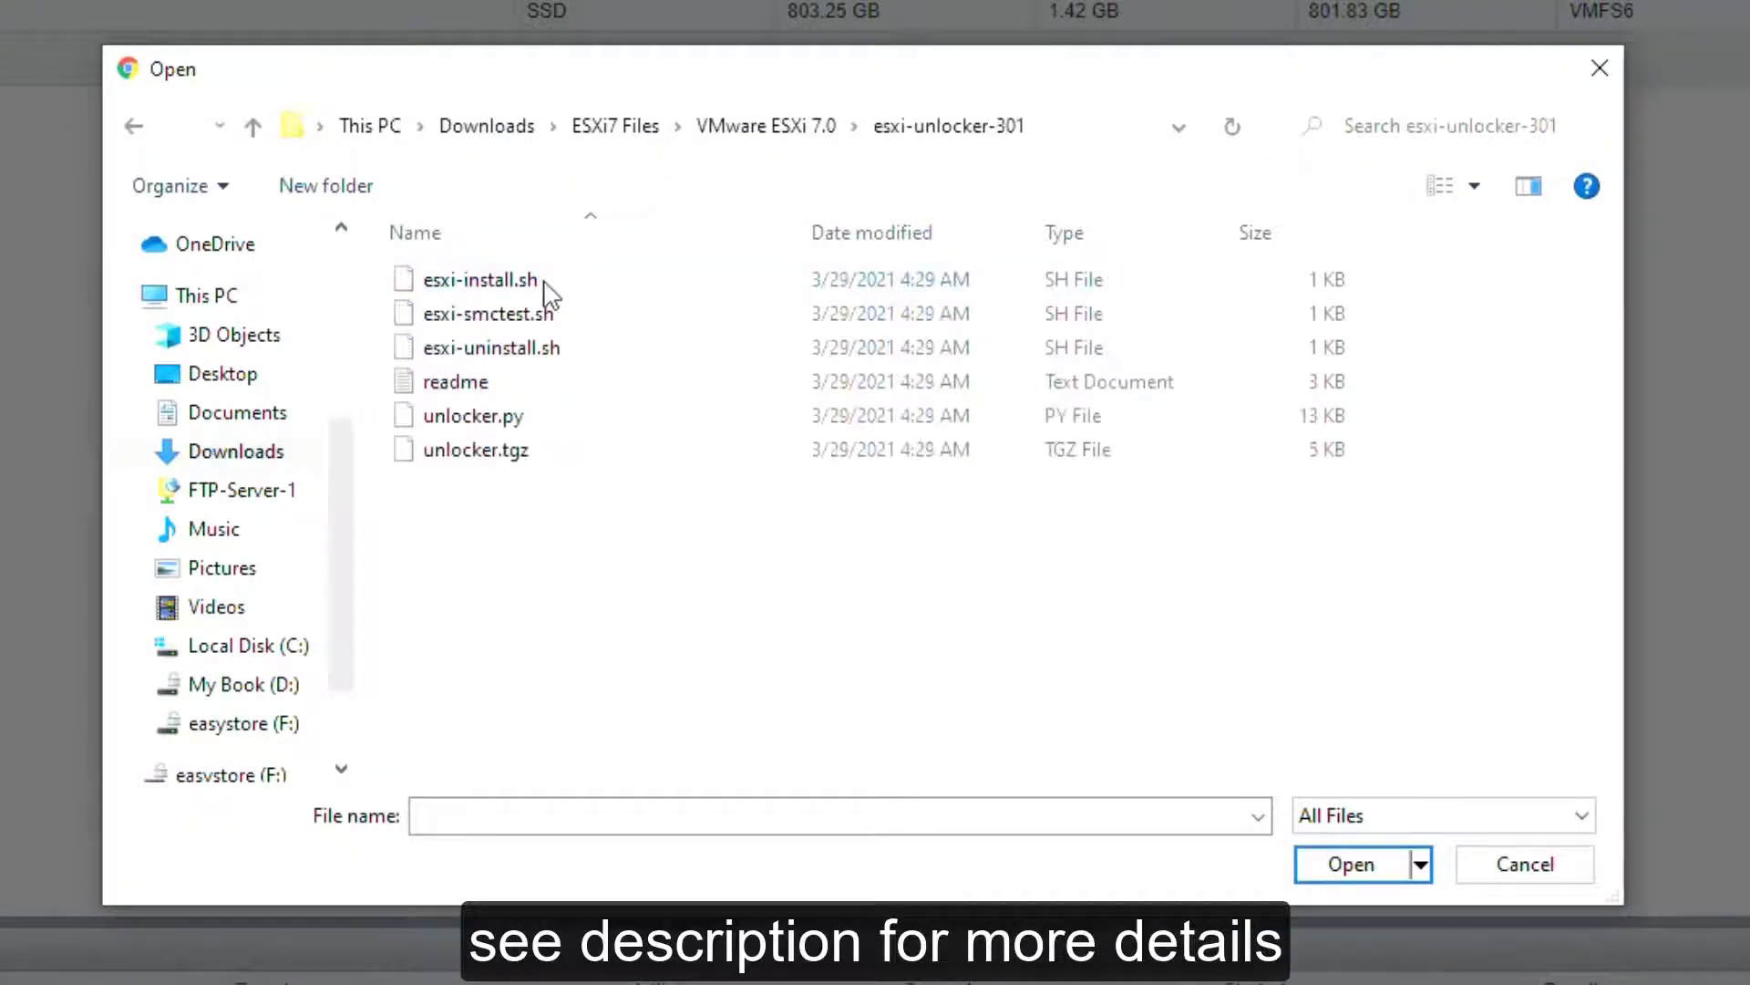
{"action": "left_click", "coordinate": [439, 283]}
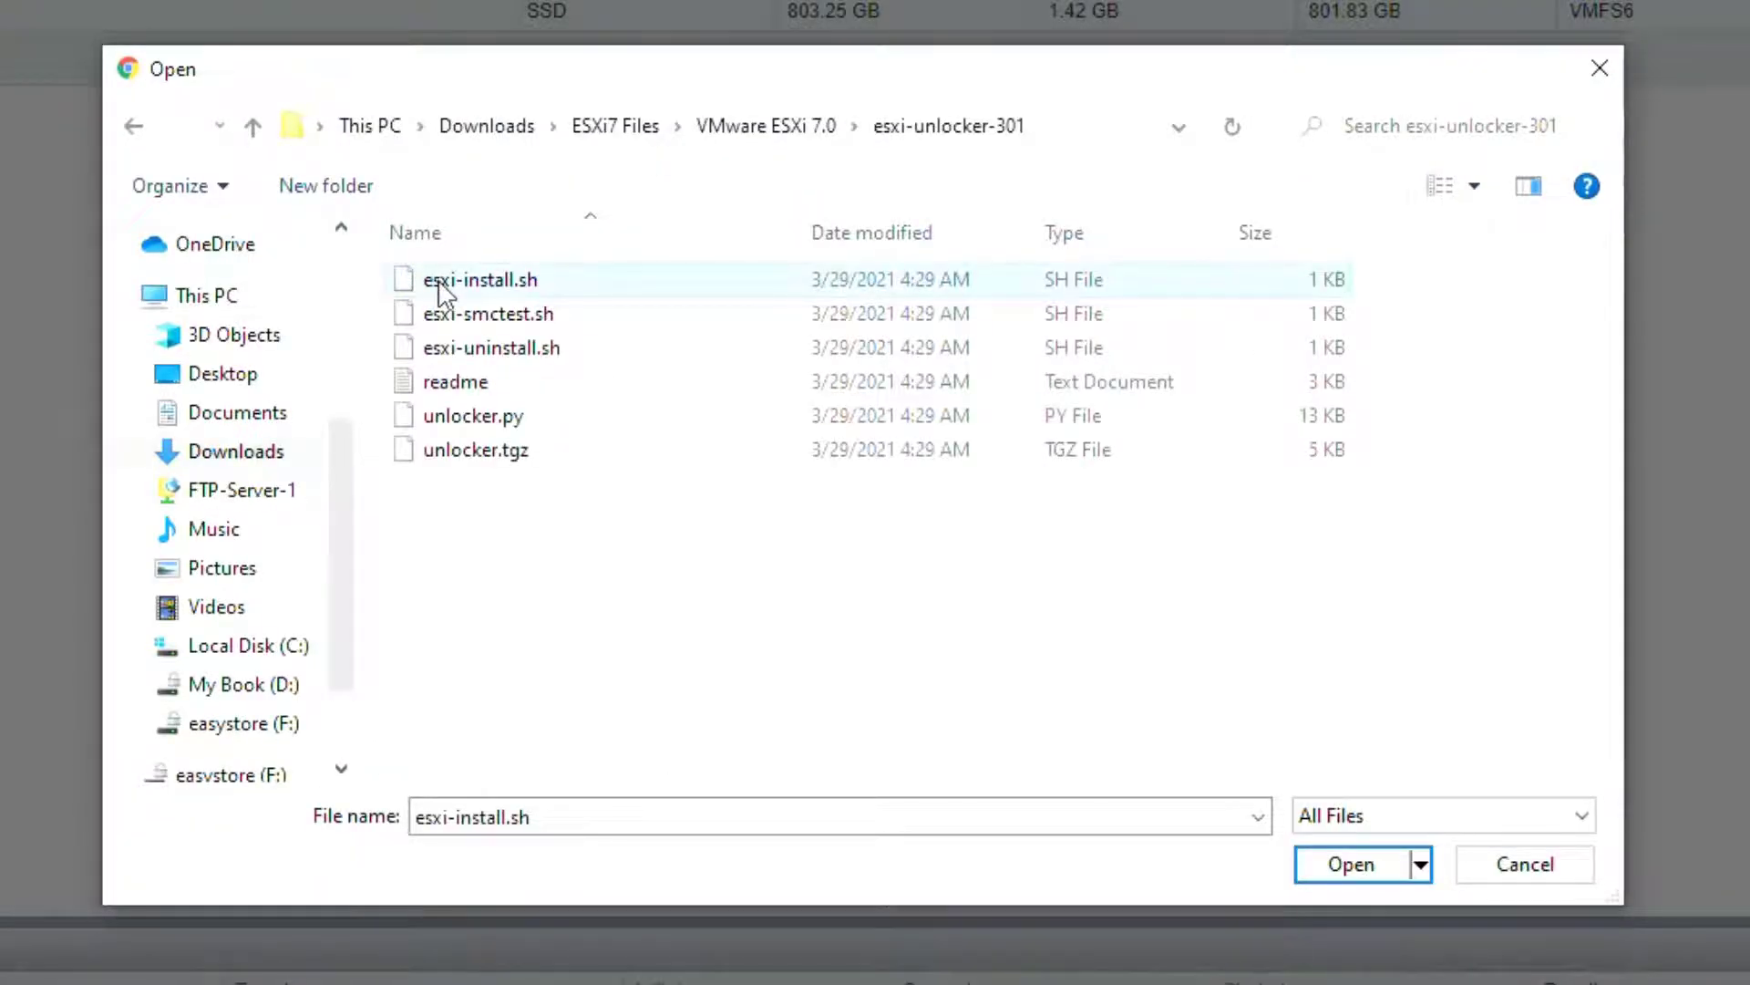
{"action": "left_click", "coordinate": [1344, 871]}
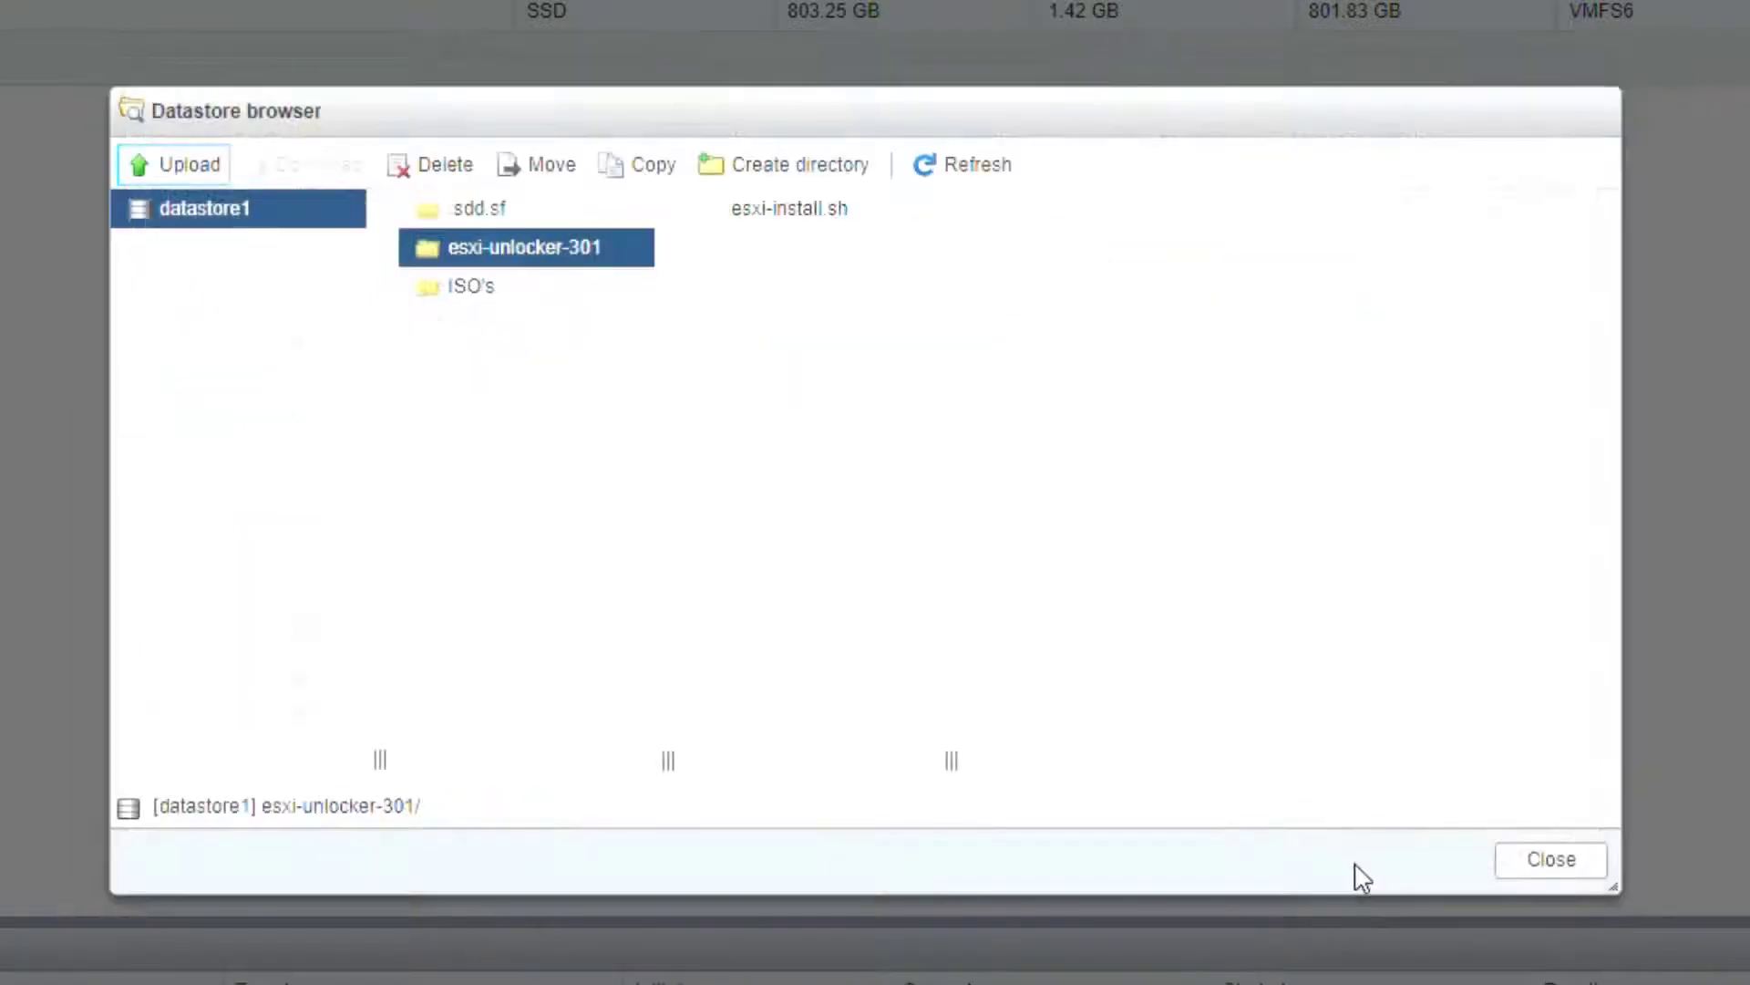
{"action": "left_click", "coordinate": [215, 168]}
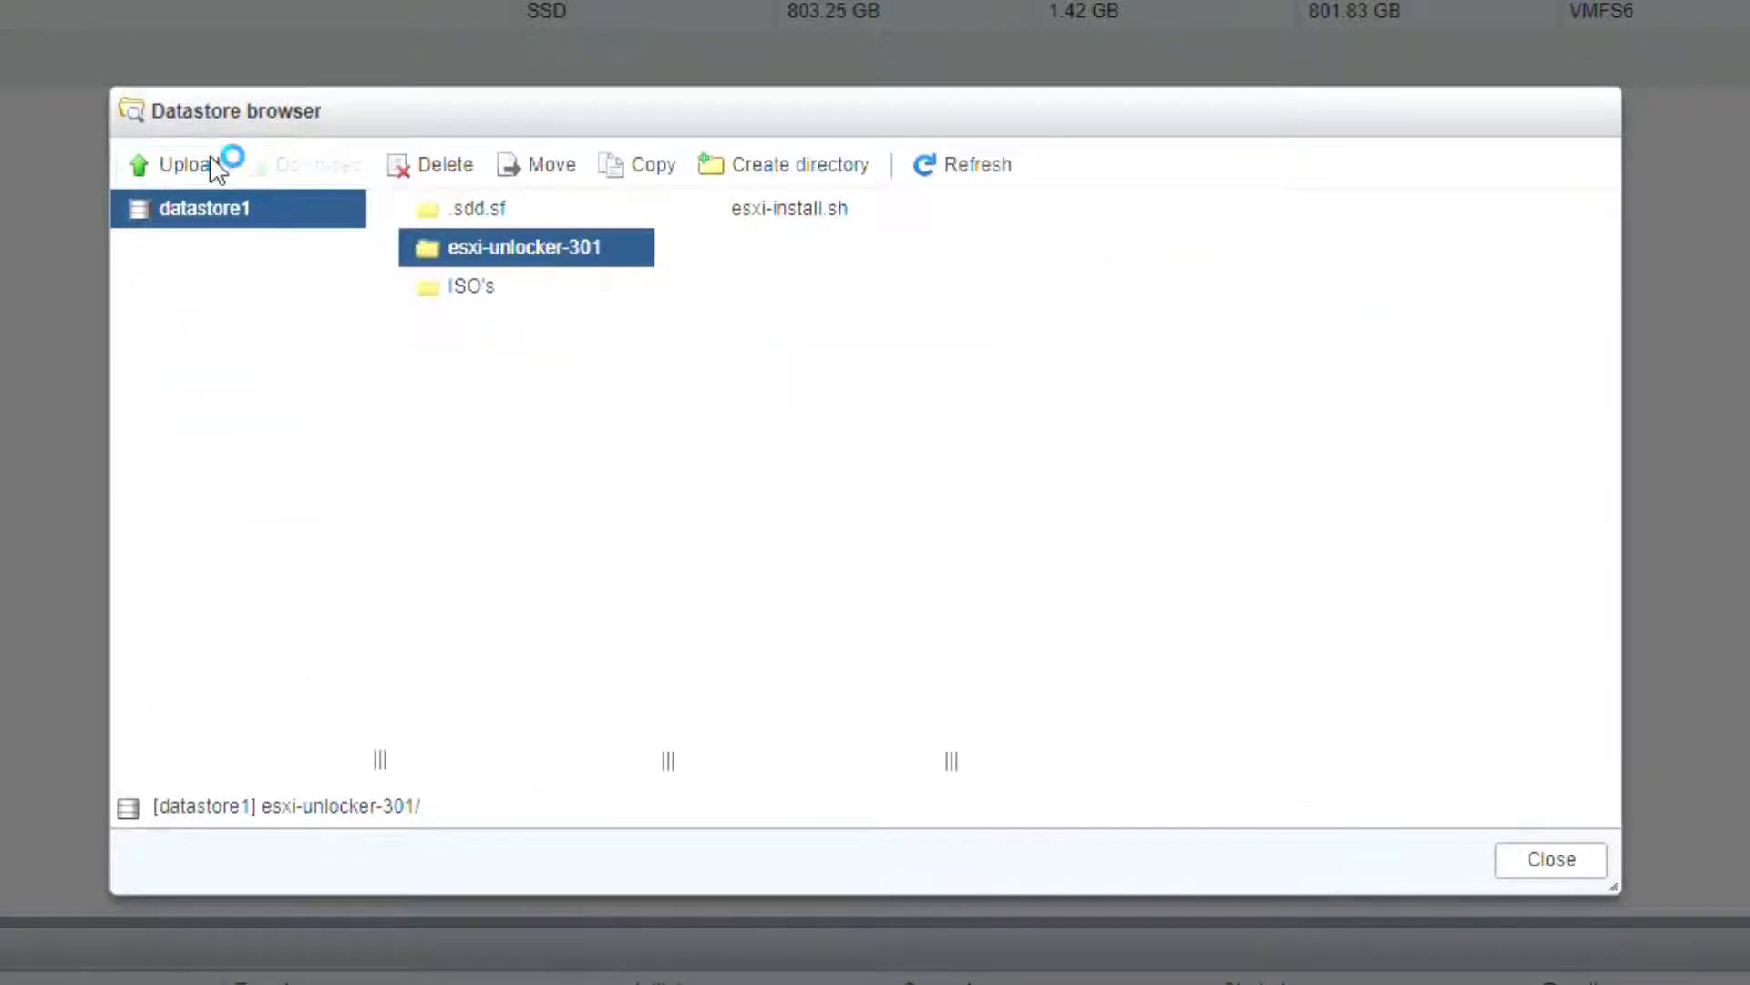
{"action": "left_click", "coordinate": [483, 314]}
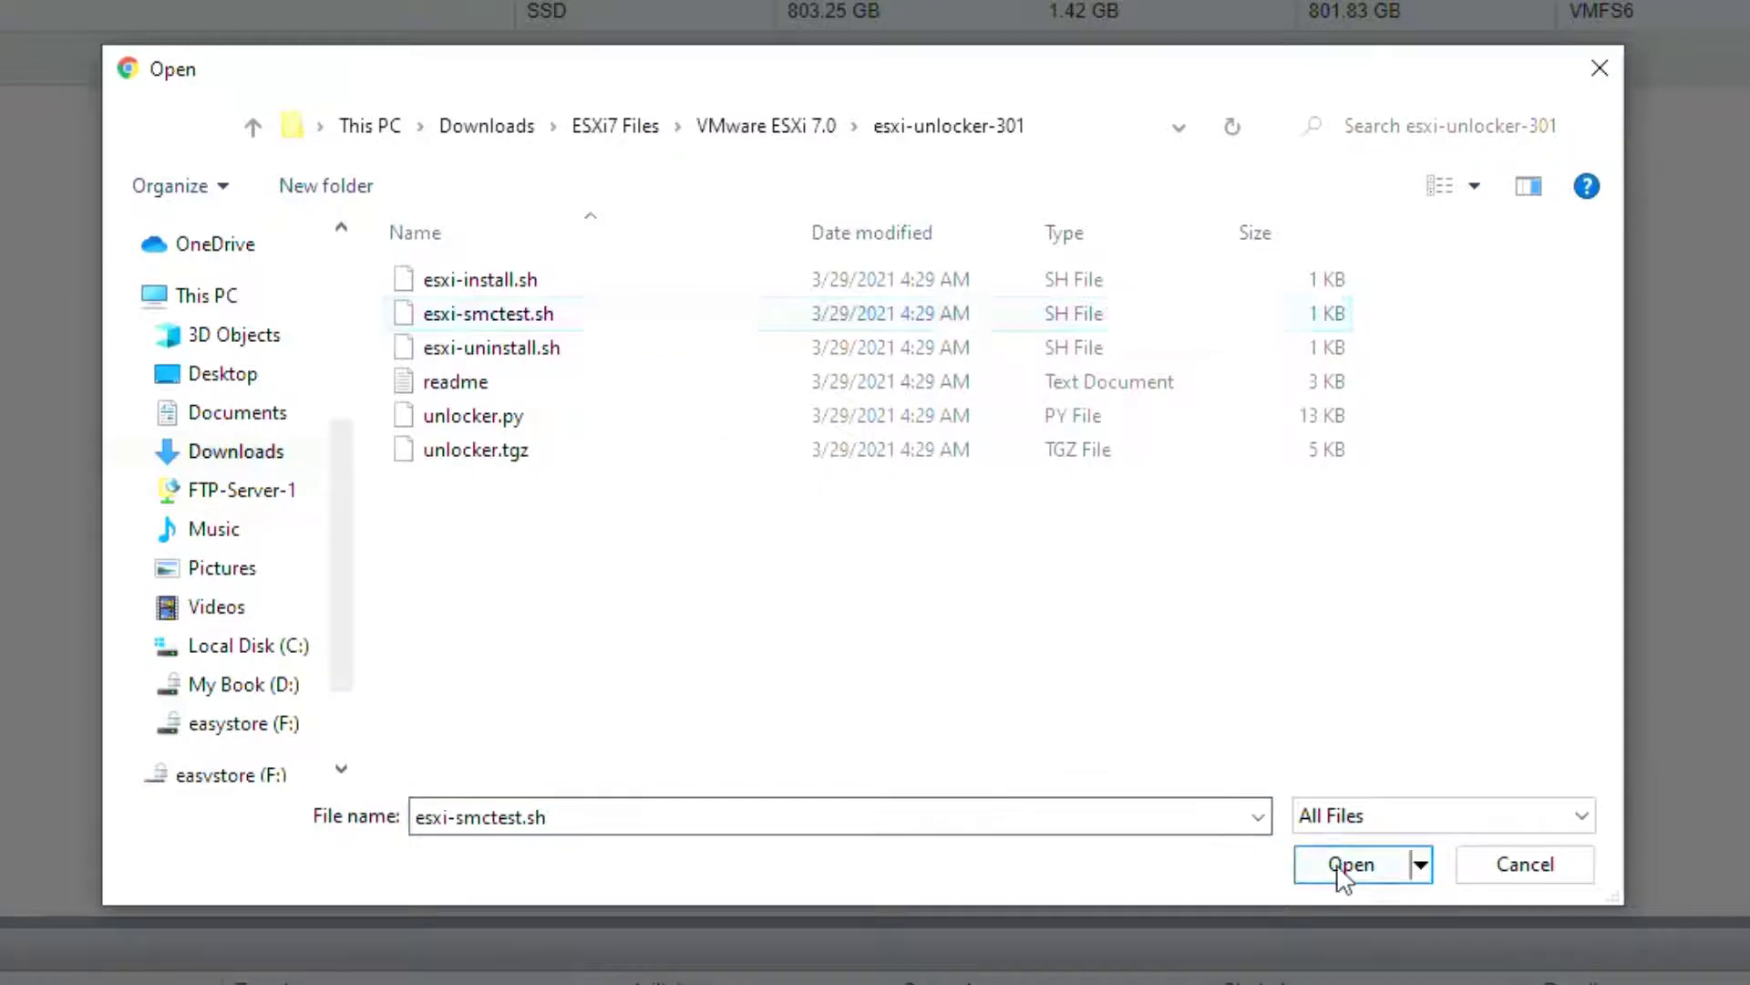
{"action": "left_click", "coordinate": [1340, 867]}
{"action": "left_click", "coordinate": [219, 178]}
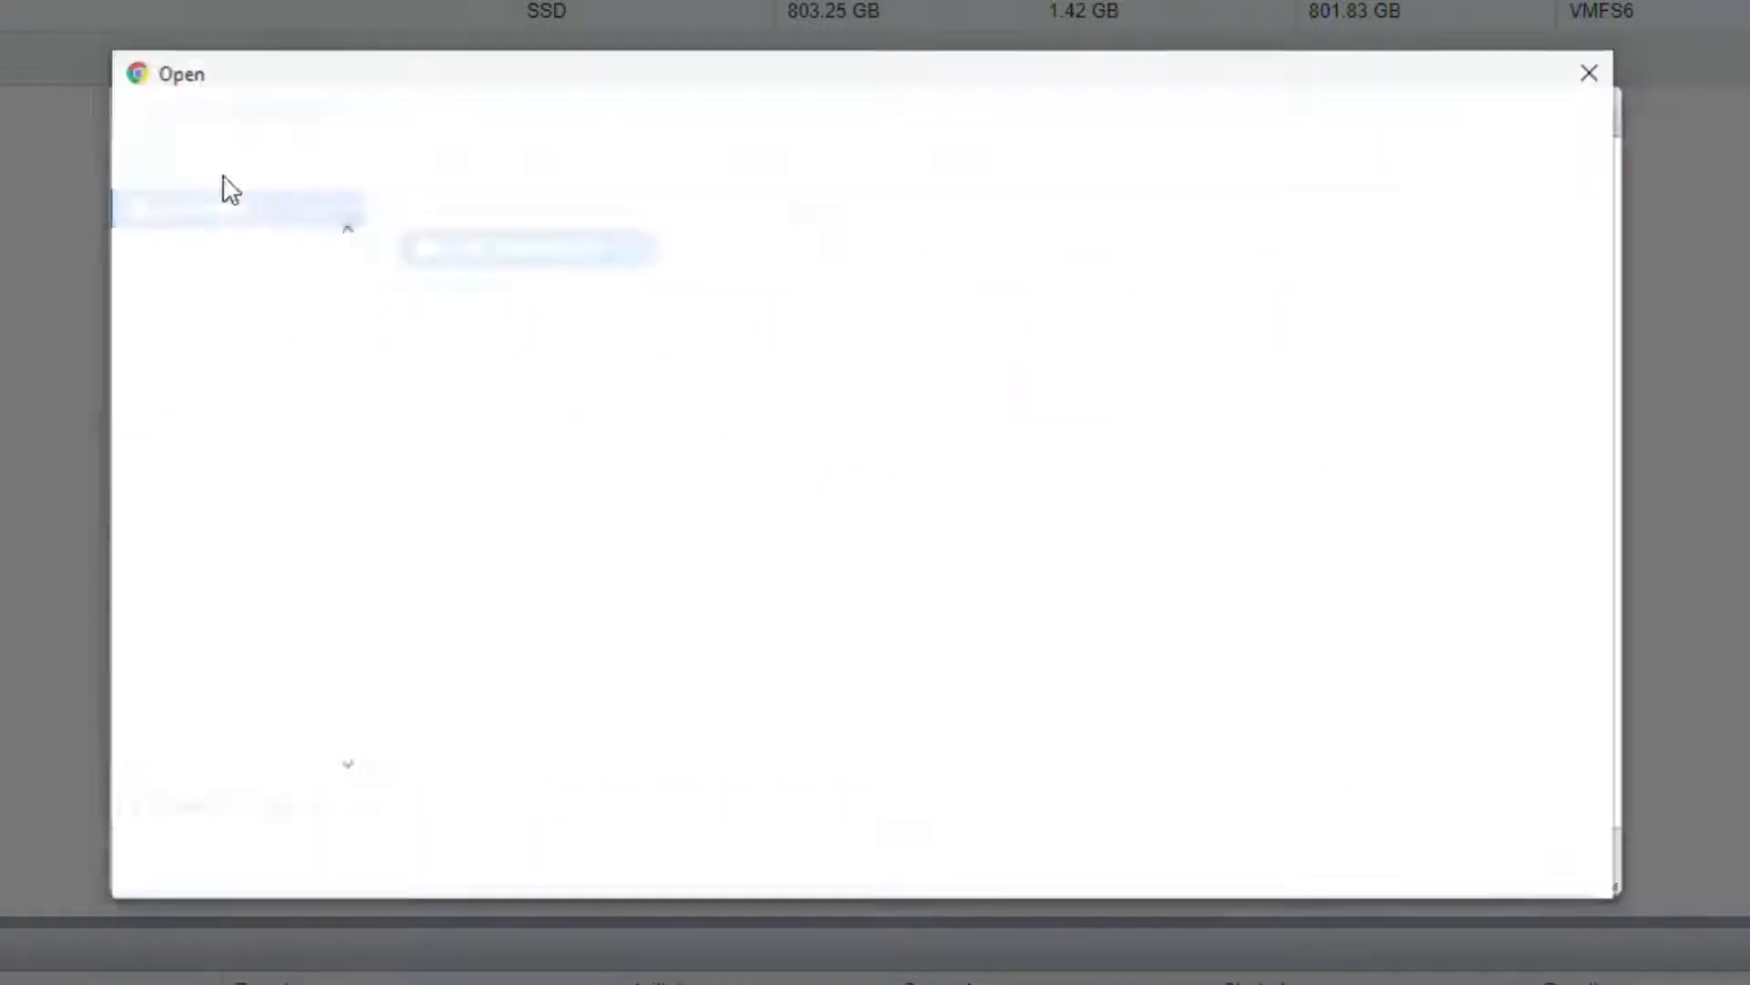
{"action": "left_click", "coordinate": [483, 347]}
{"action": "left_click", "coordinate": [1335, 868]}
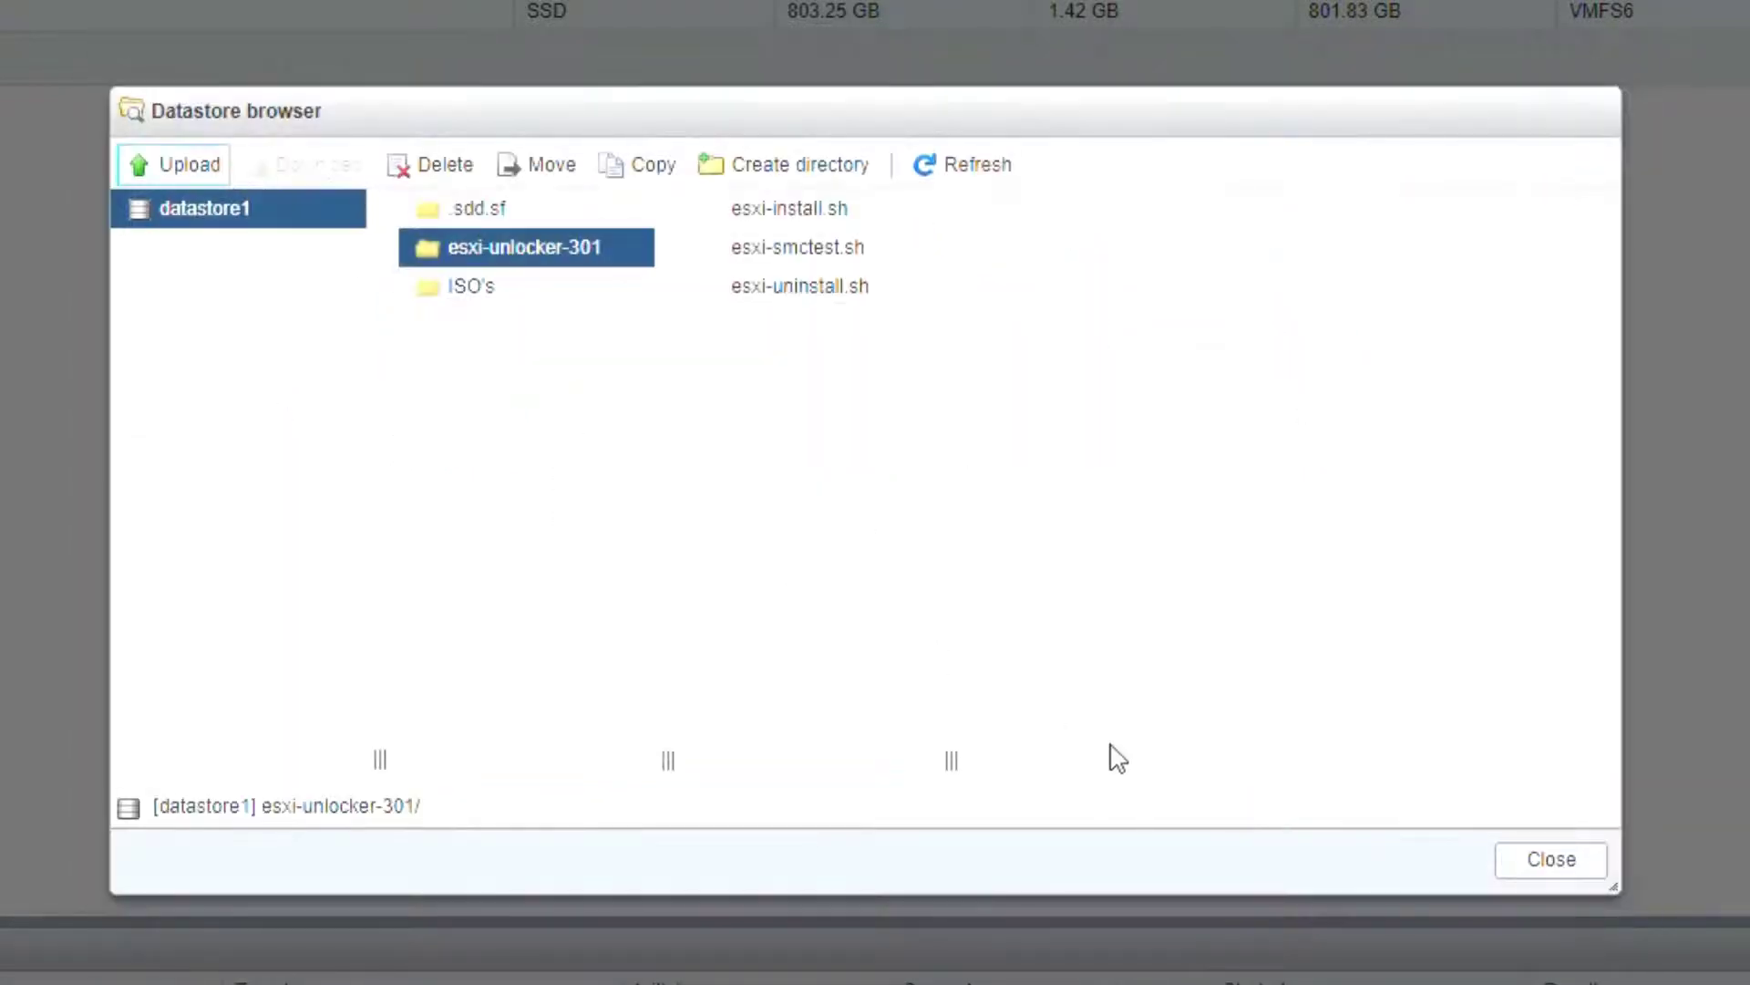
Step: Upload readme.txt, unlocker.py and unlocker.tgz into esxi-unlocker-301
{"action": "left_click", "coordinate": [218, 172]}
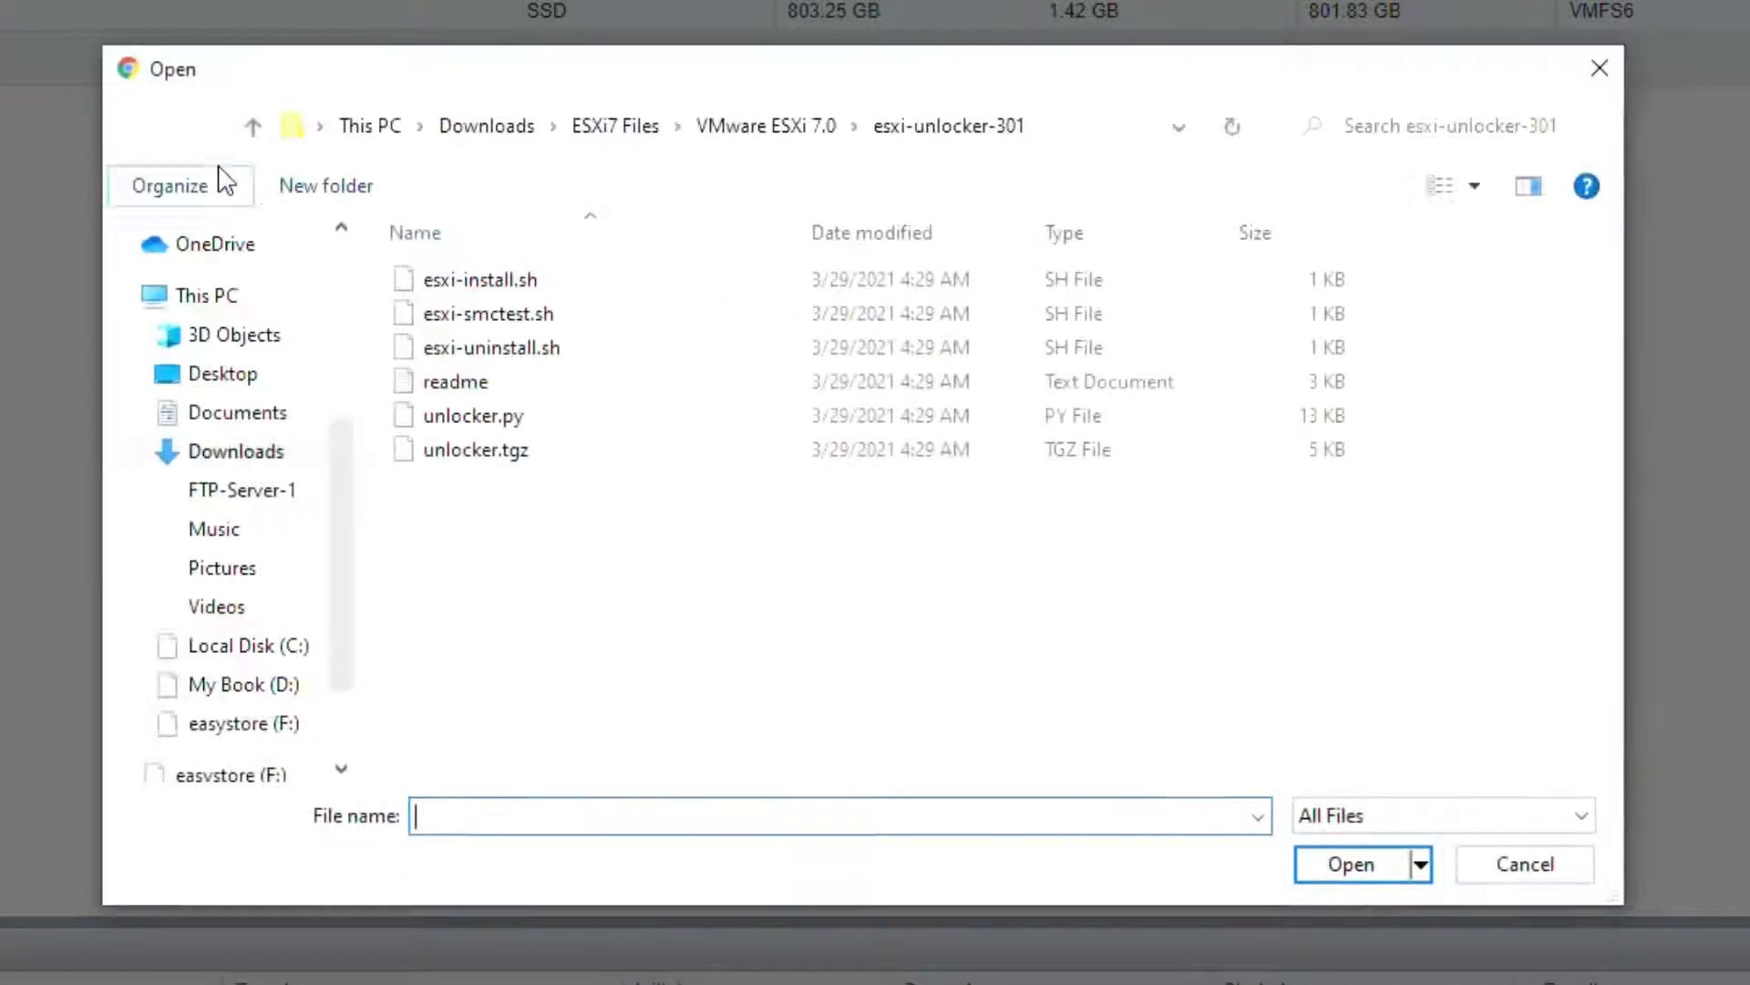
{"action": "left_click", "coordinate": [456, 381]}
{"action": "left_click", "coordinate": [1347, 863]}
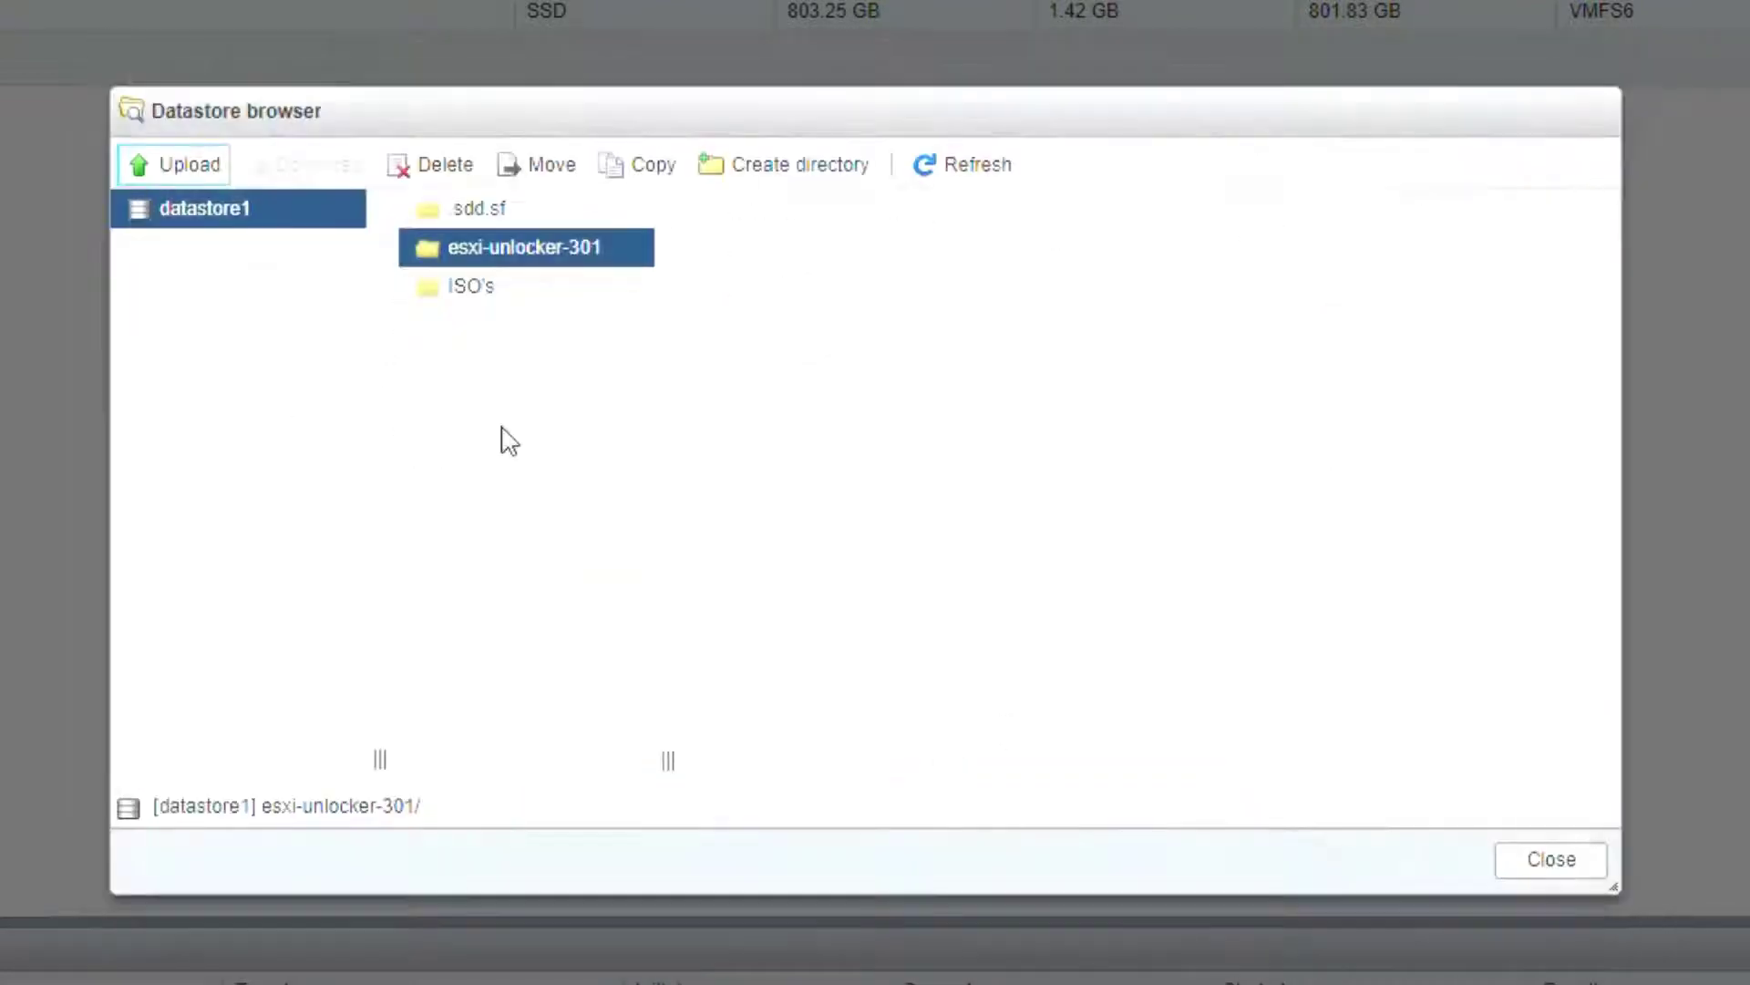
{"action": "left_click", "coordinate": [196, 166]}
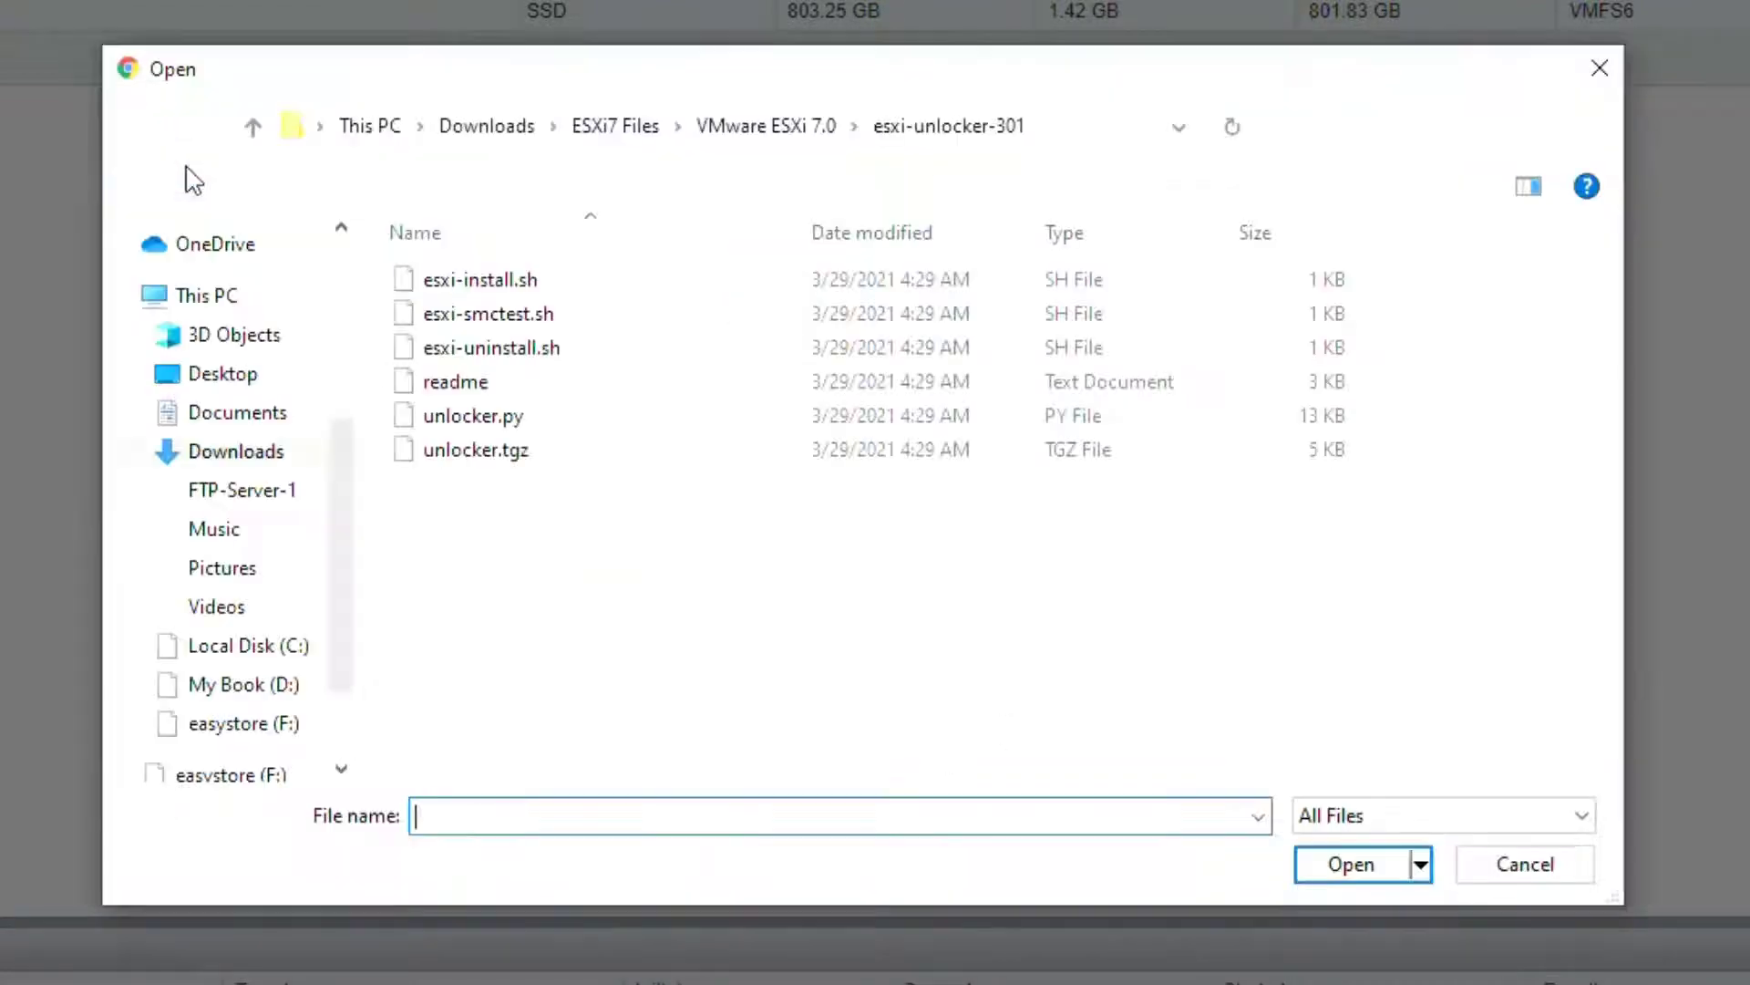
{"action": "left_click", "coordinate": [545, 421]}
{"action": "left_click", "coordinate": [1318, 864]}
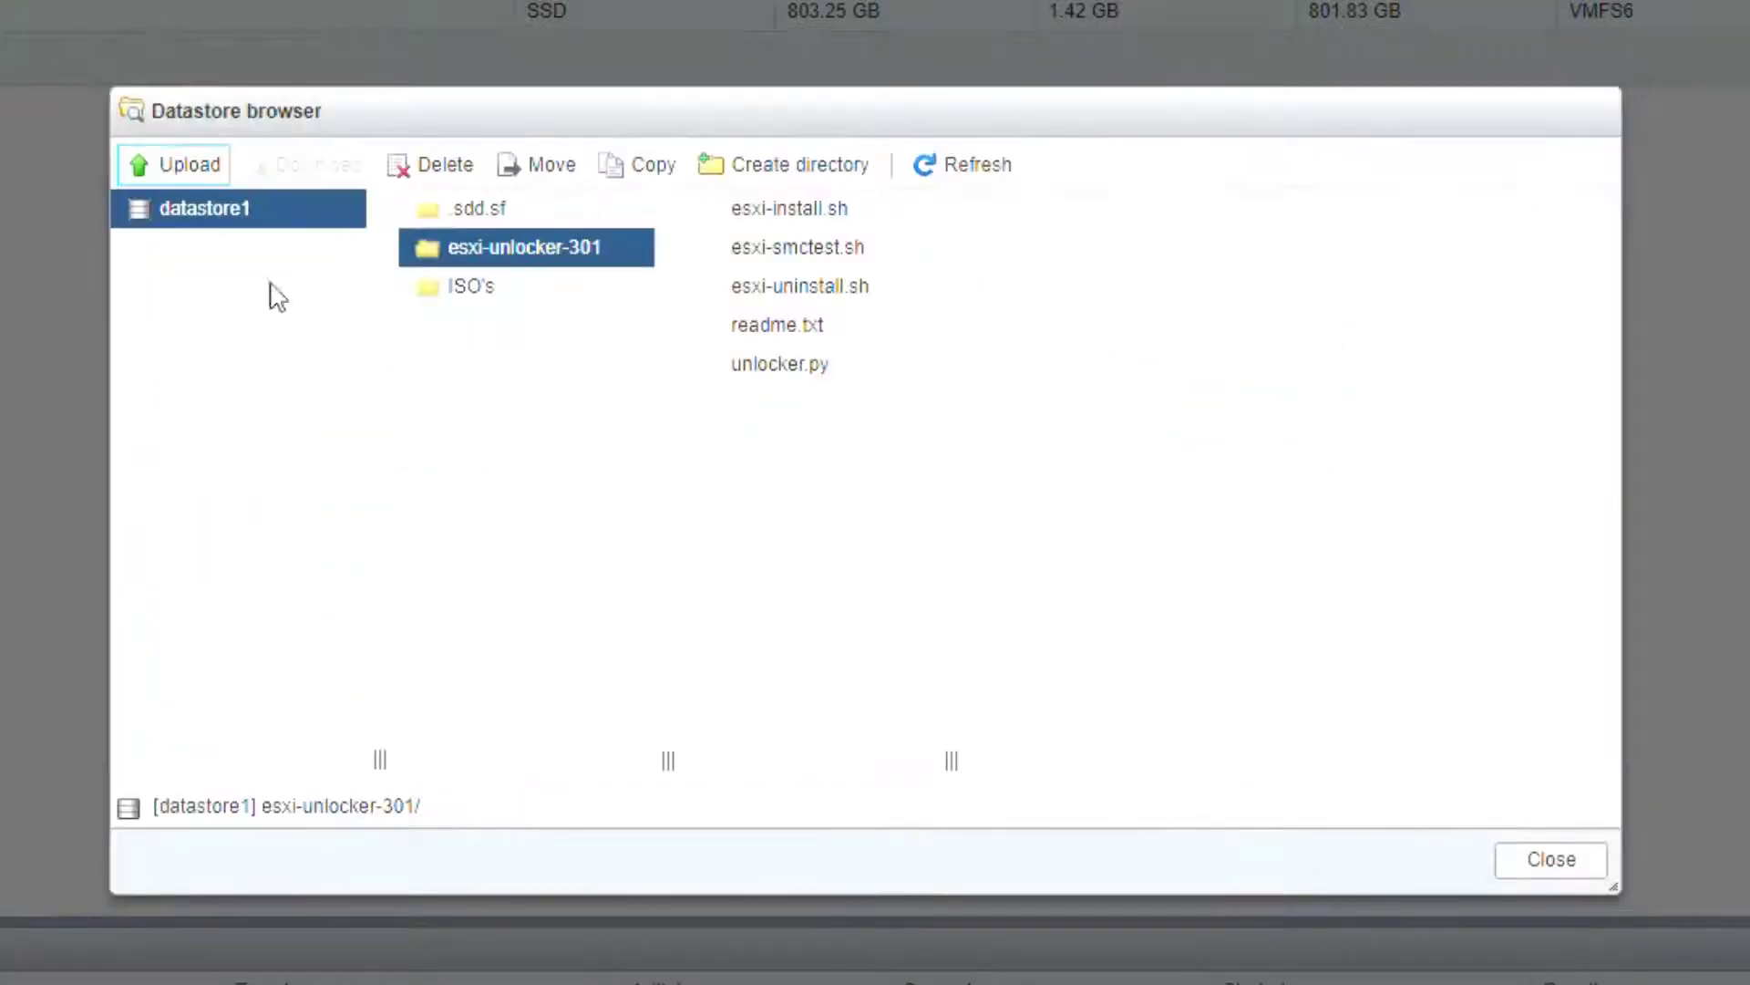
{"action": "left_click", "coordinate": [173, 164]}
{"action": "left_click", "coordinate": [492, 449]}
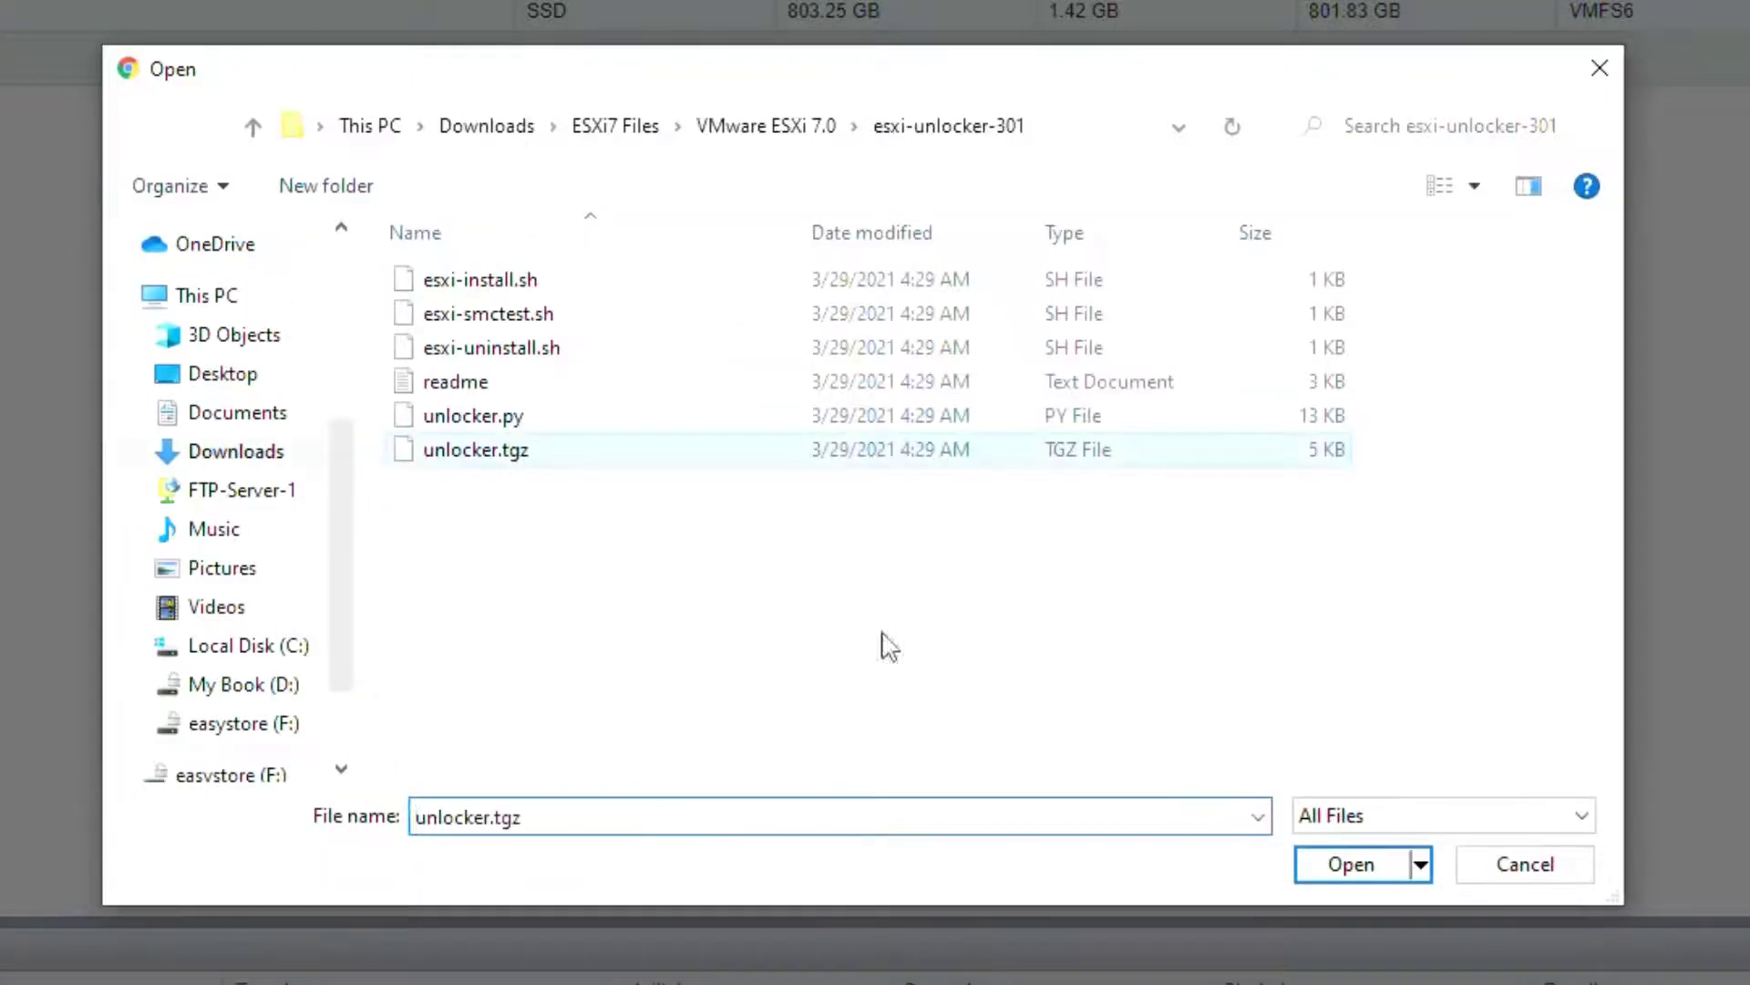
{"action": "left_click", "coordinate": [1305, 864]}
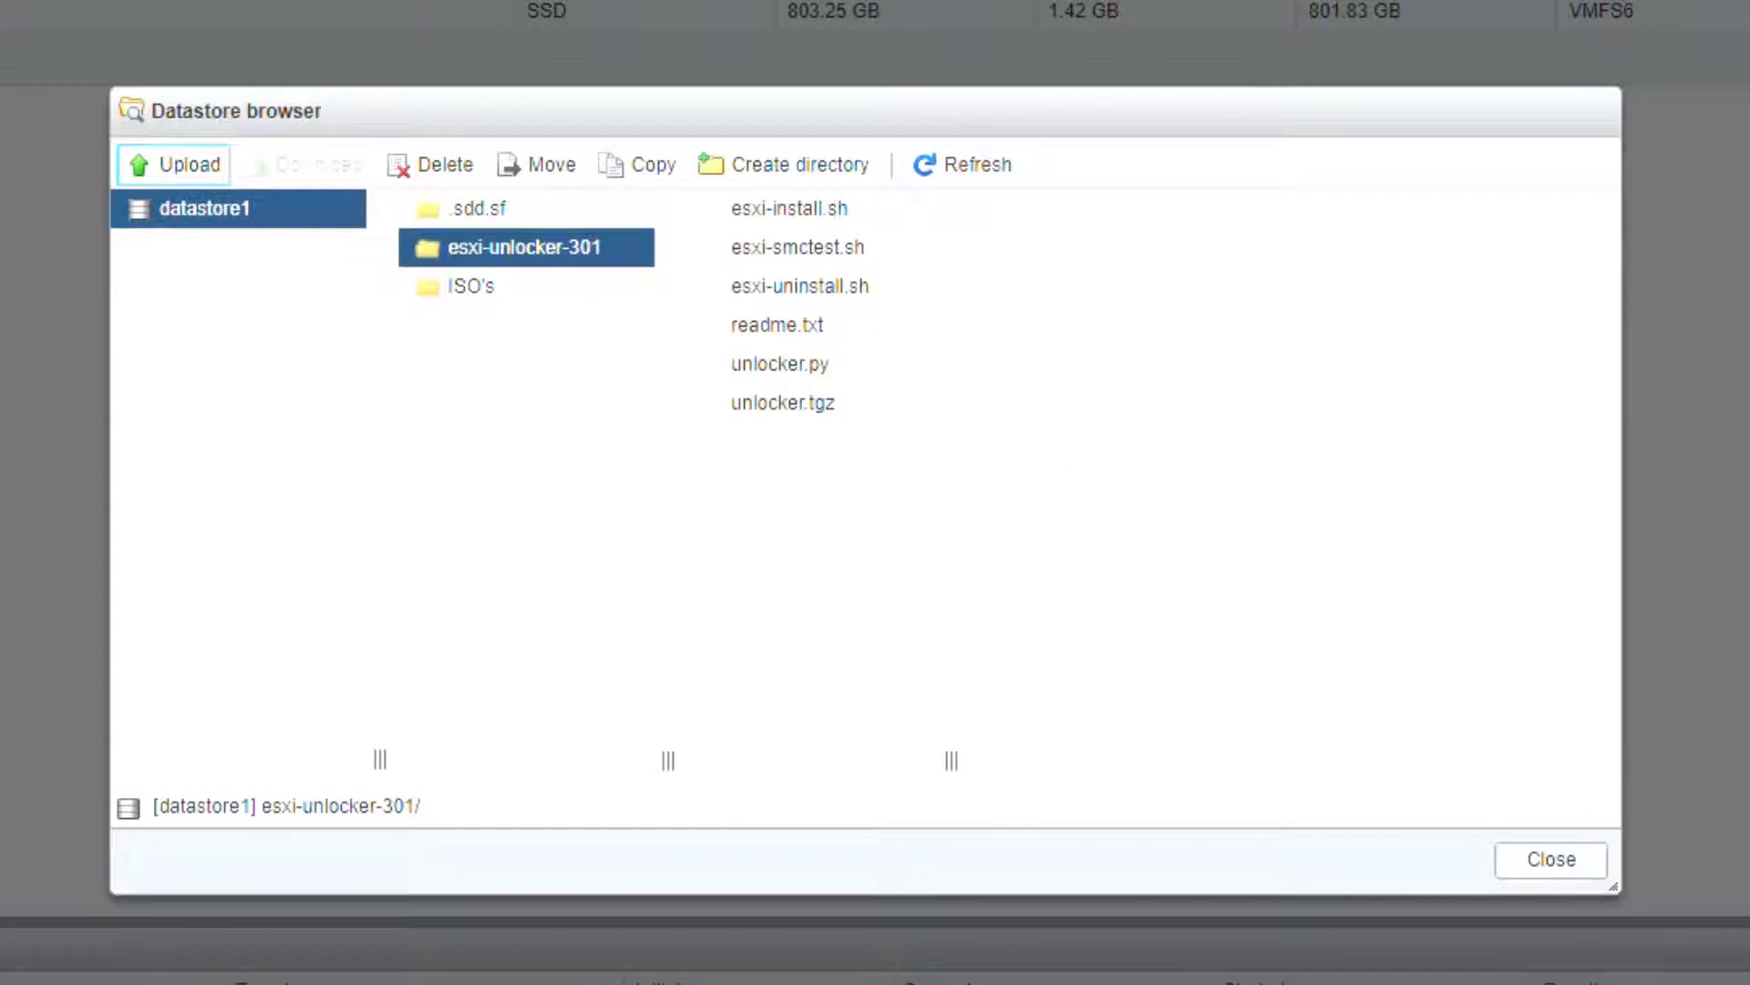
Step: Upload macOS Big Sur 11.1.0.iso into the ISO's folder and close the datastore browser
{"action": "left_click", "coordinate": [474, 289]}
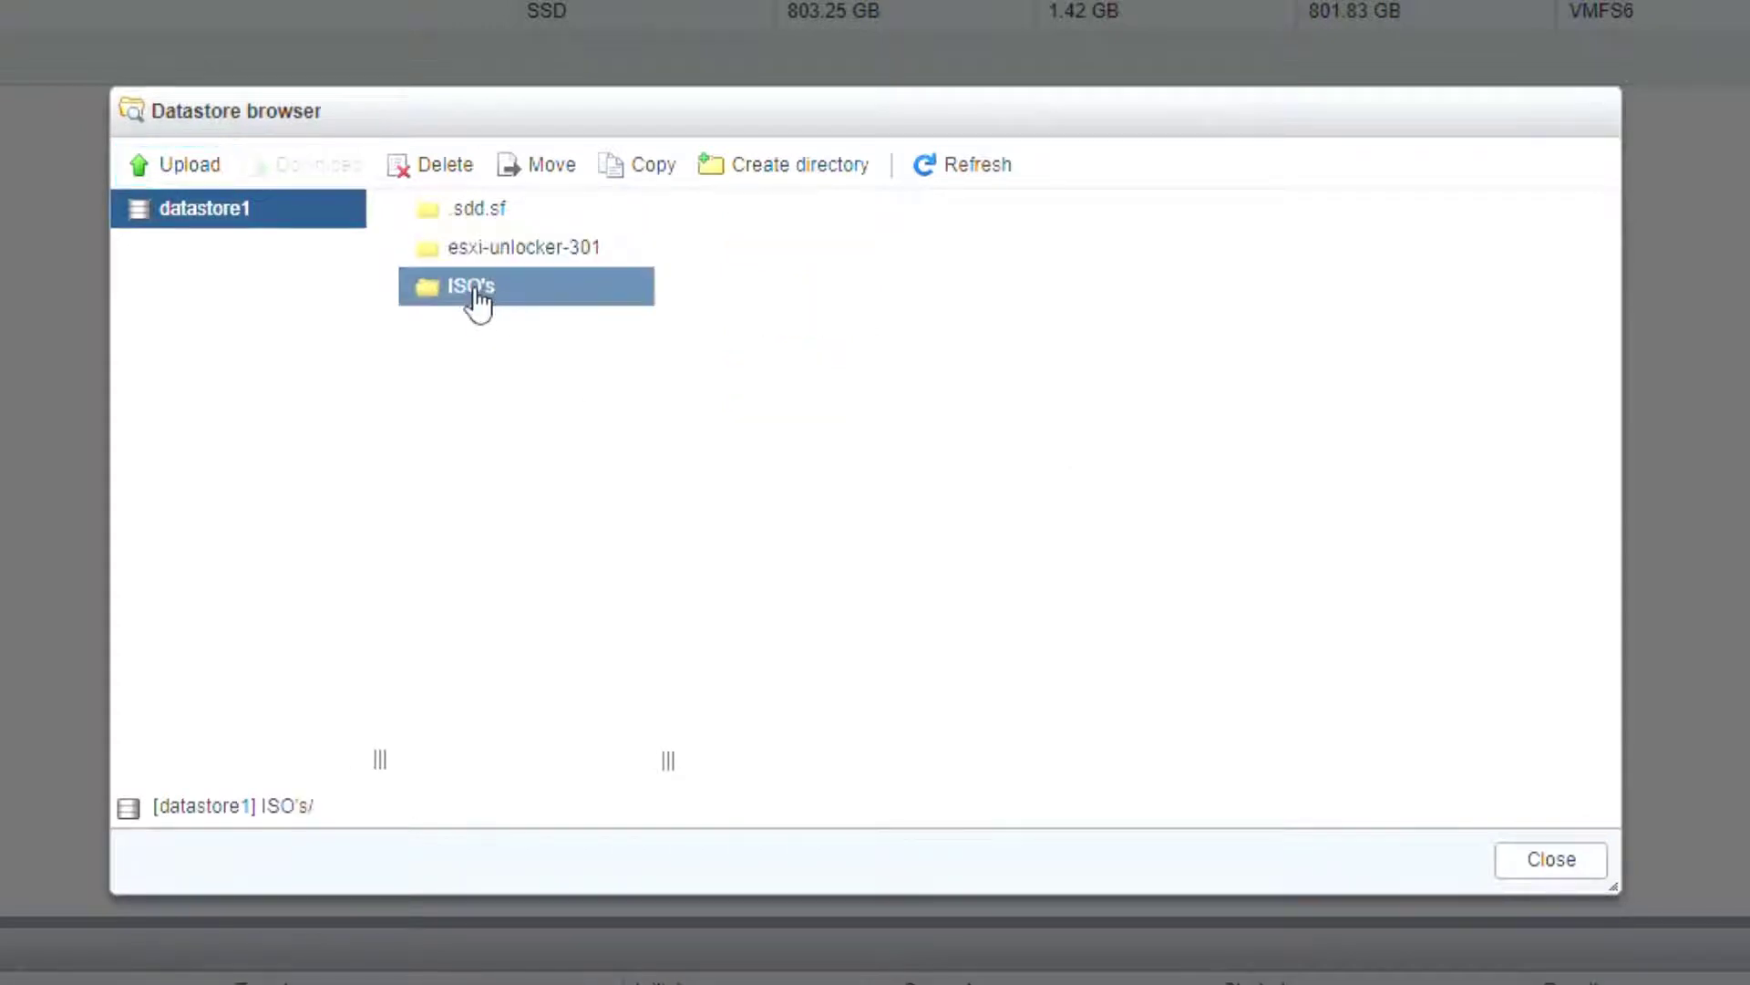
{"action": "left_click", "coordinate": [185, 166]}
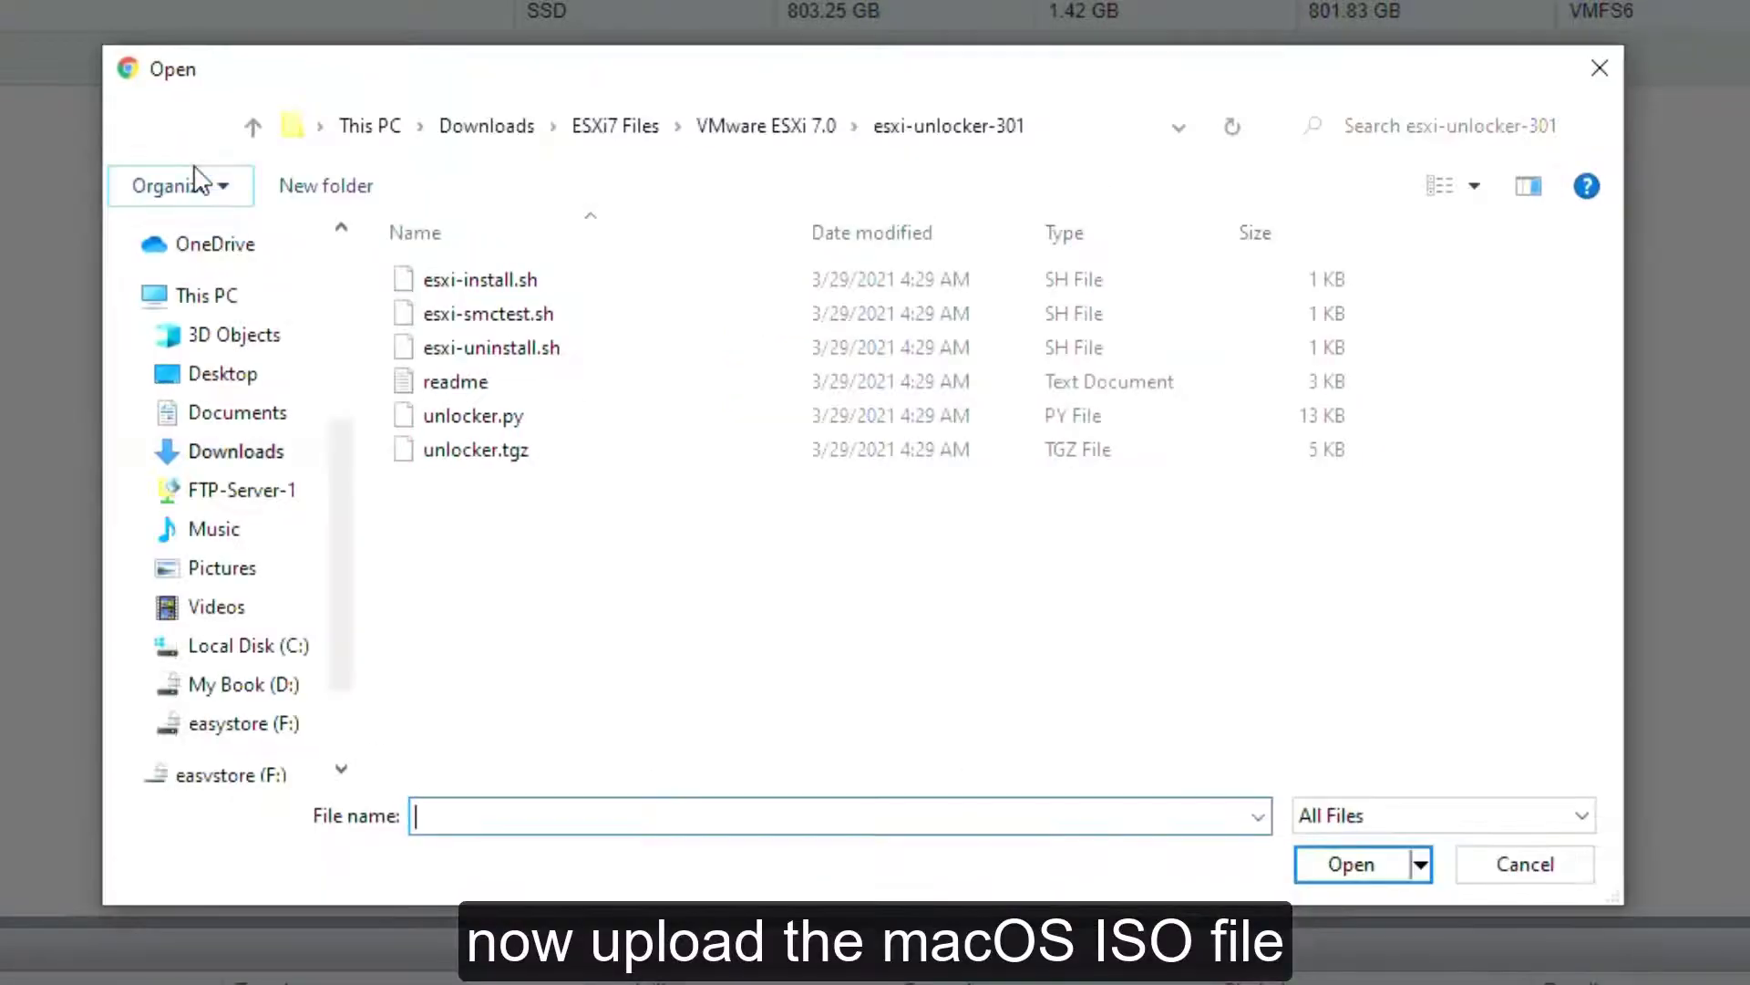
{"action": "left_click", "coordinate": [645, 125]}
{"action": "left_click", "coordinate": [504, 352]}
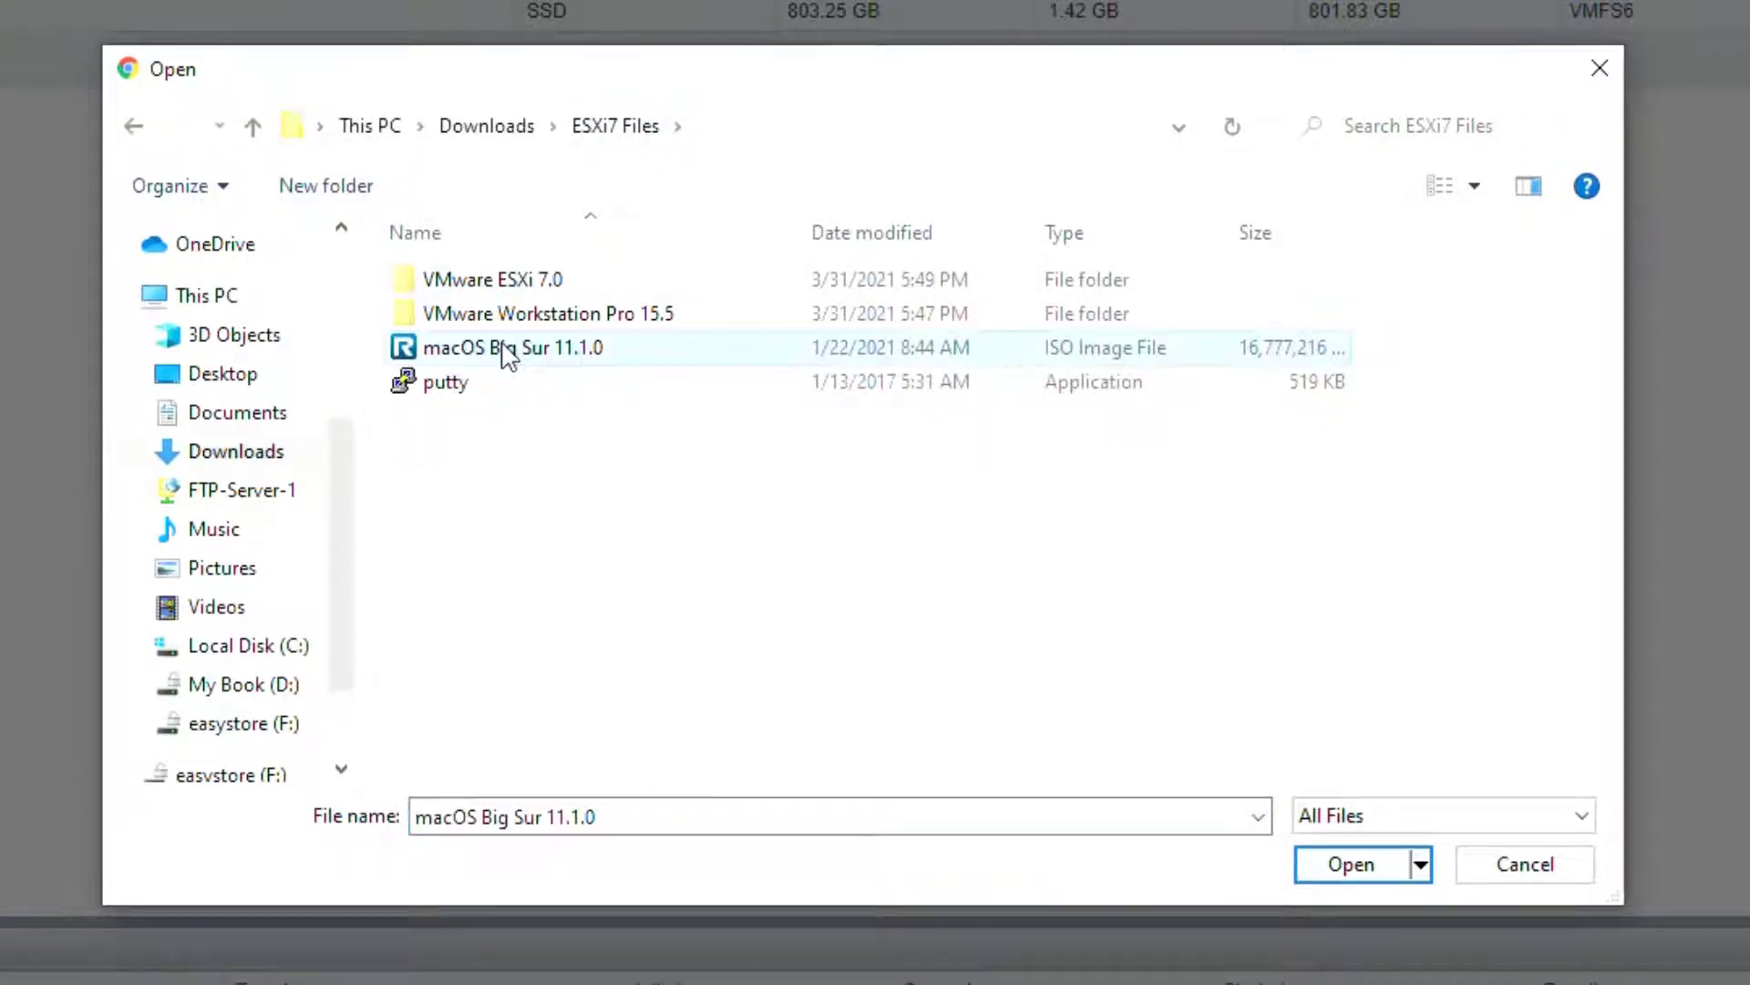
{"action": "left_click", "coordinate": [1378, 877]}
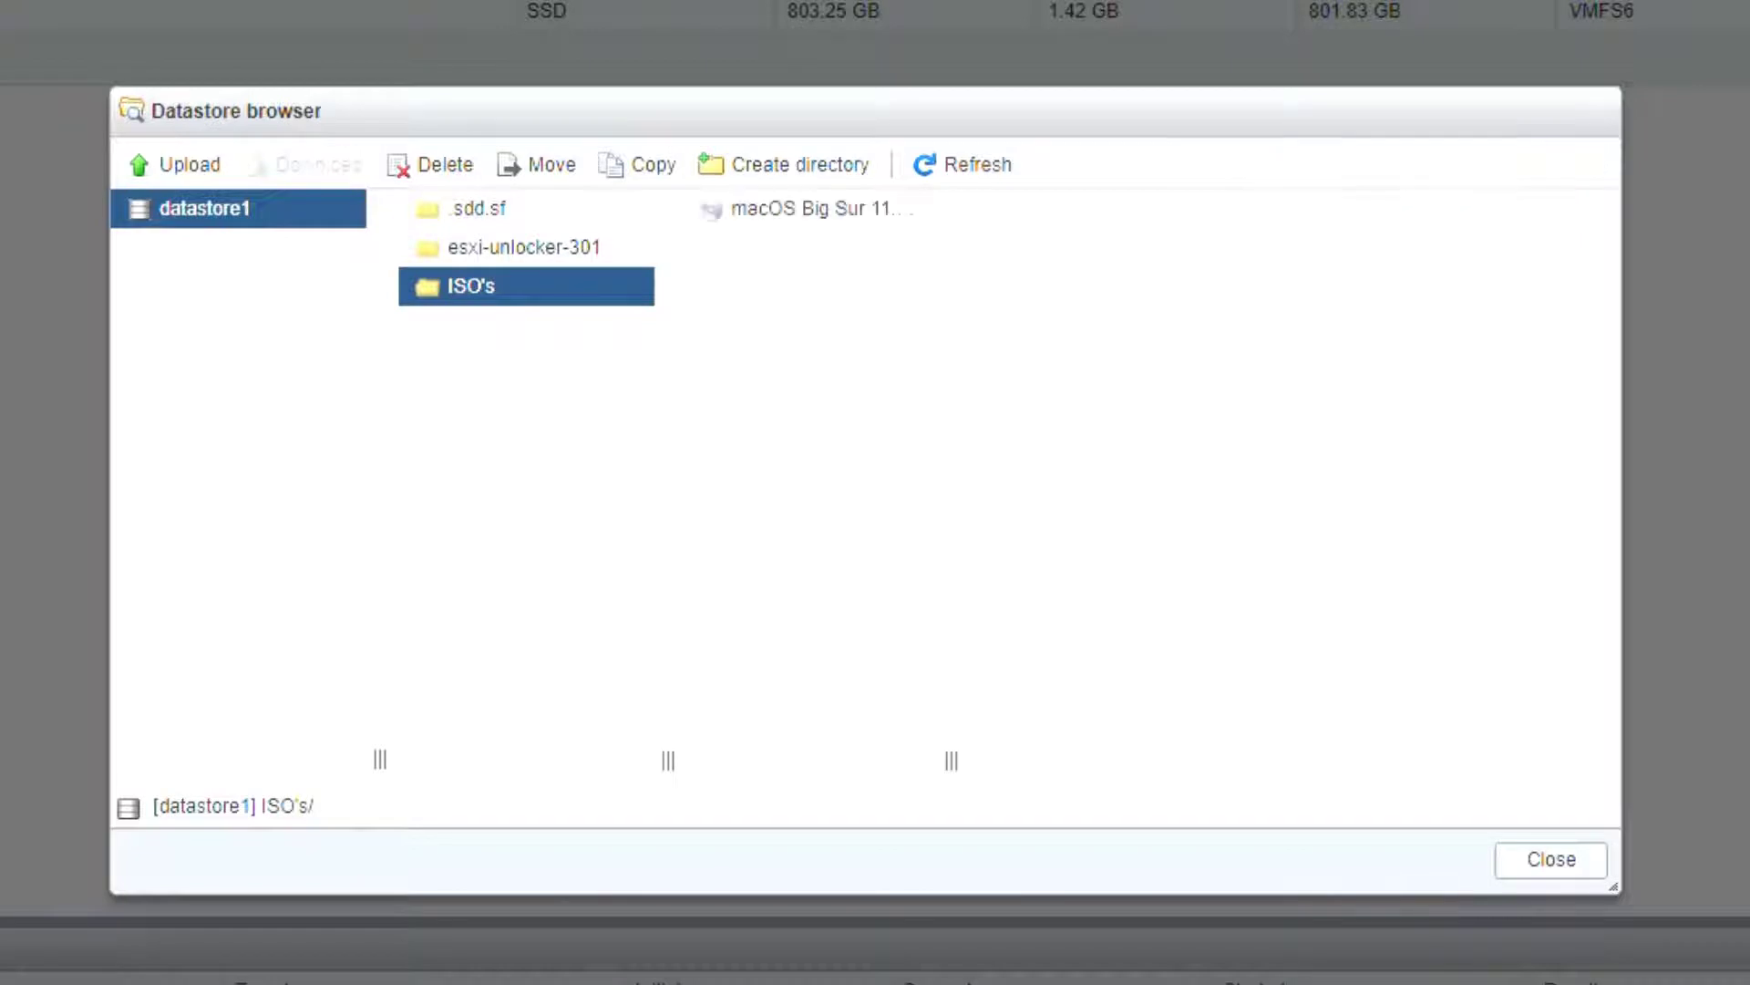
{"action": "left_click", "coordinate": [833, 219]}
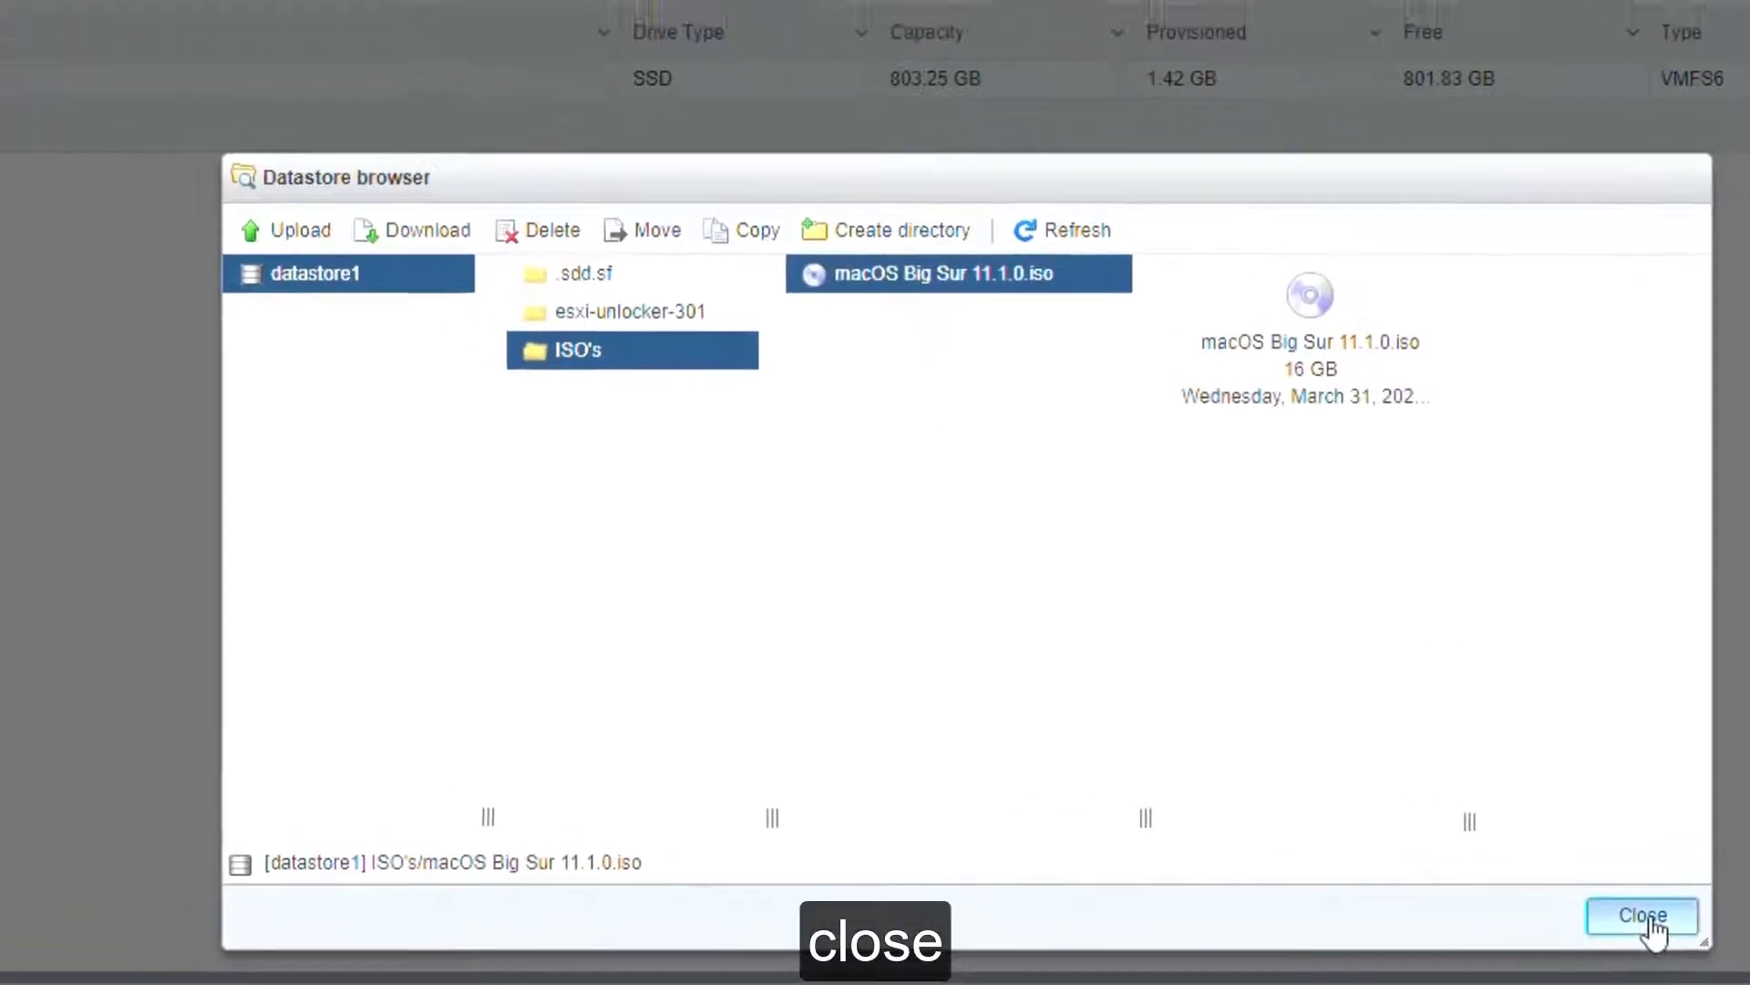
{"action": "left_click", "coordinate": [1551, 859]}
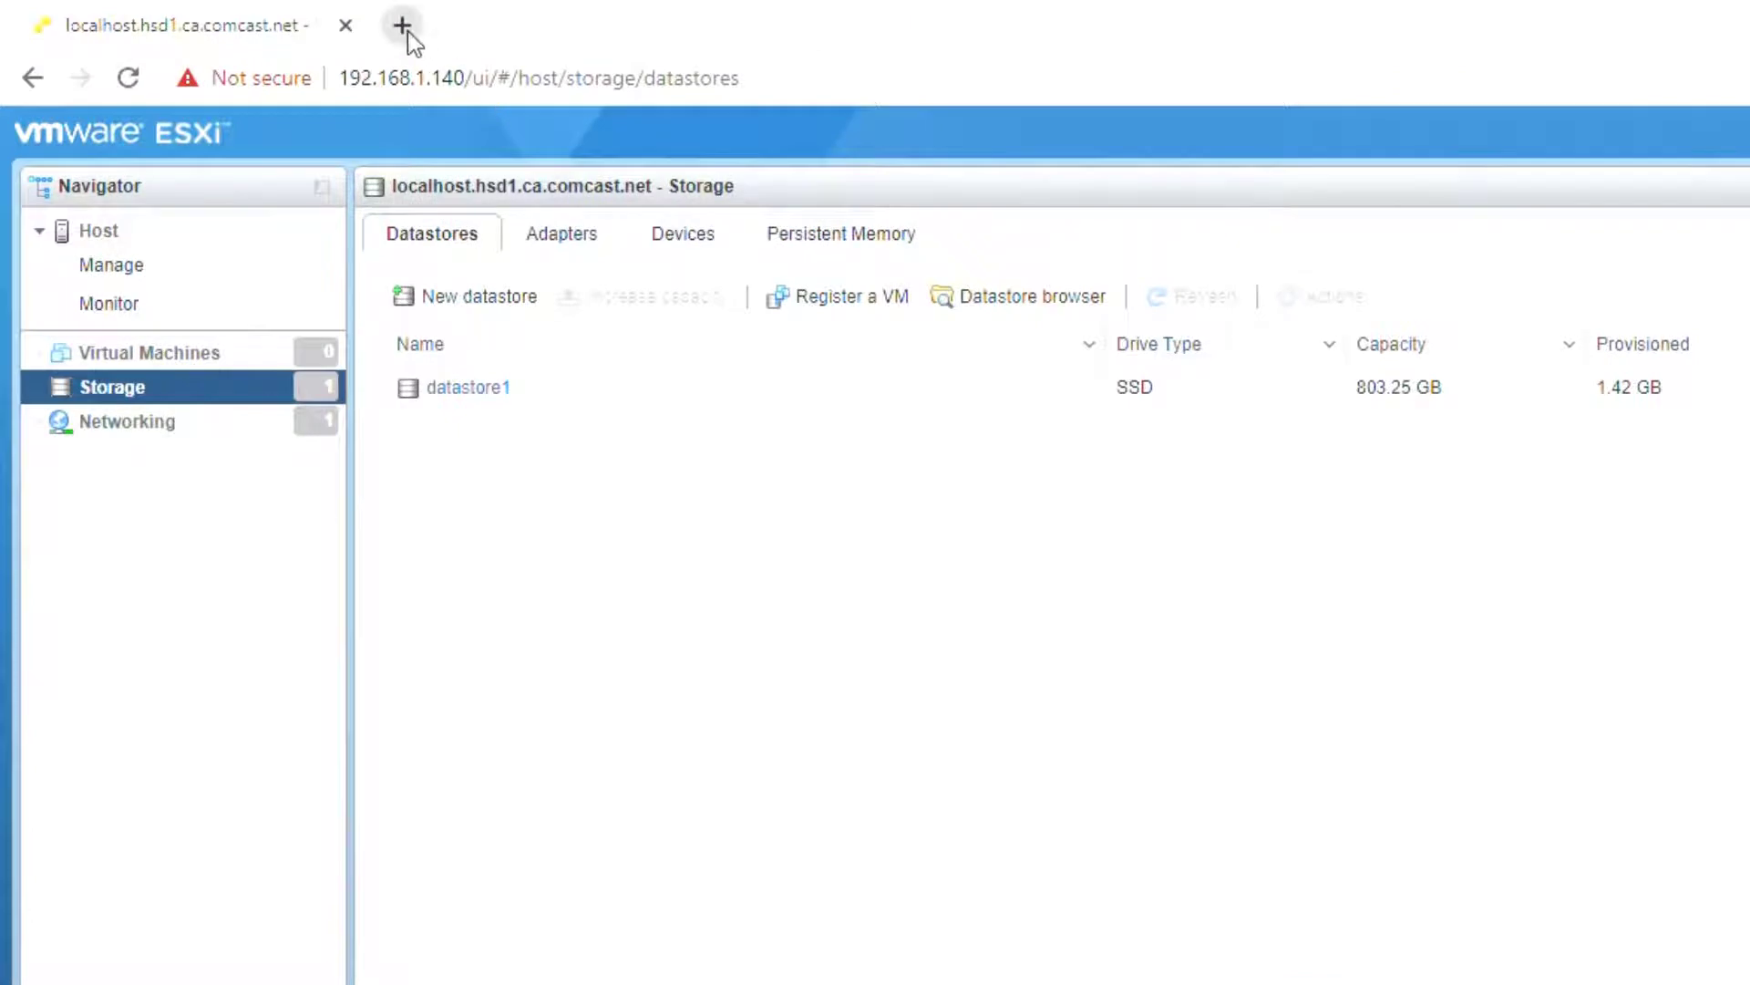
{"action": "left_click", "coordinate": [402, 25]}
Step: Sign in to the Linksys router admin at 192.168.1.1 with the admin password
{"action": "left_click", "coordinate": [1431, 771]}
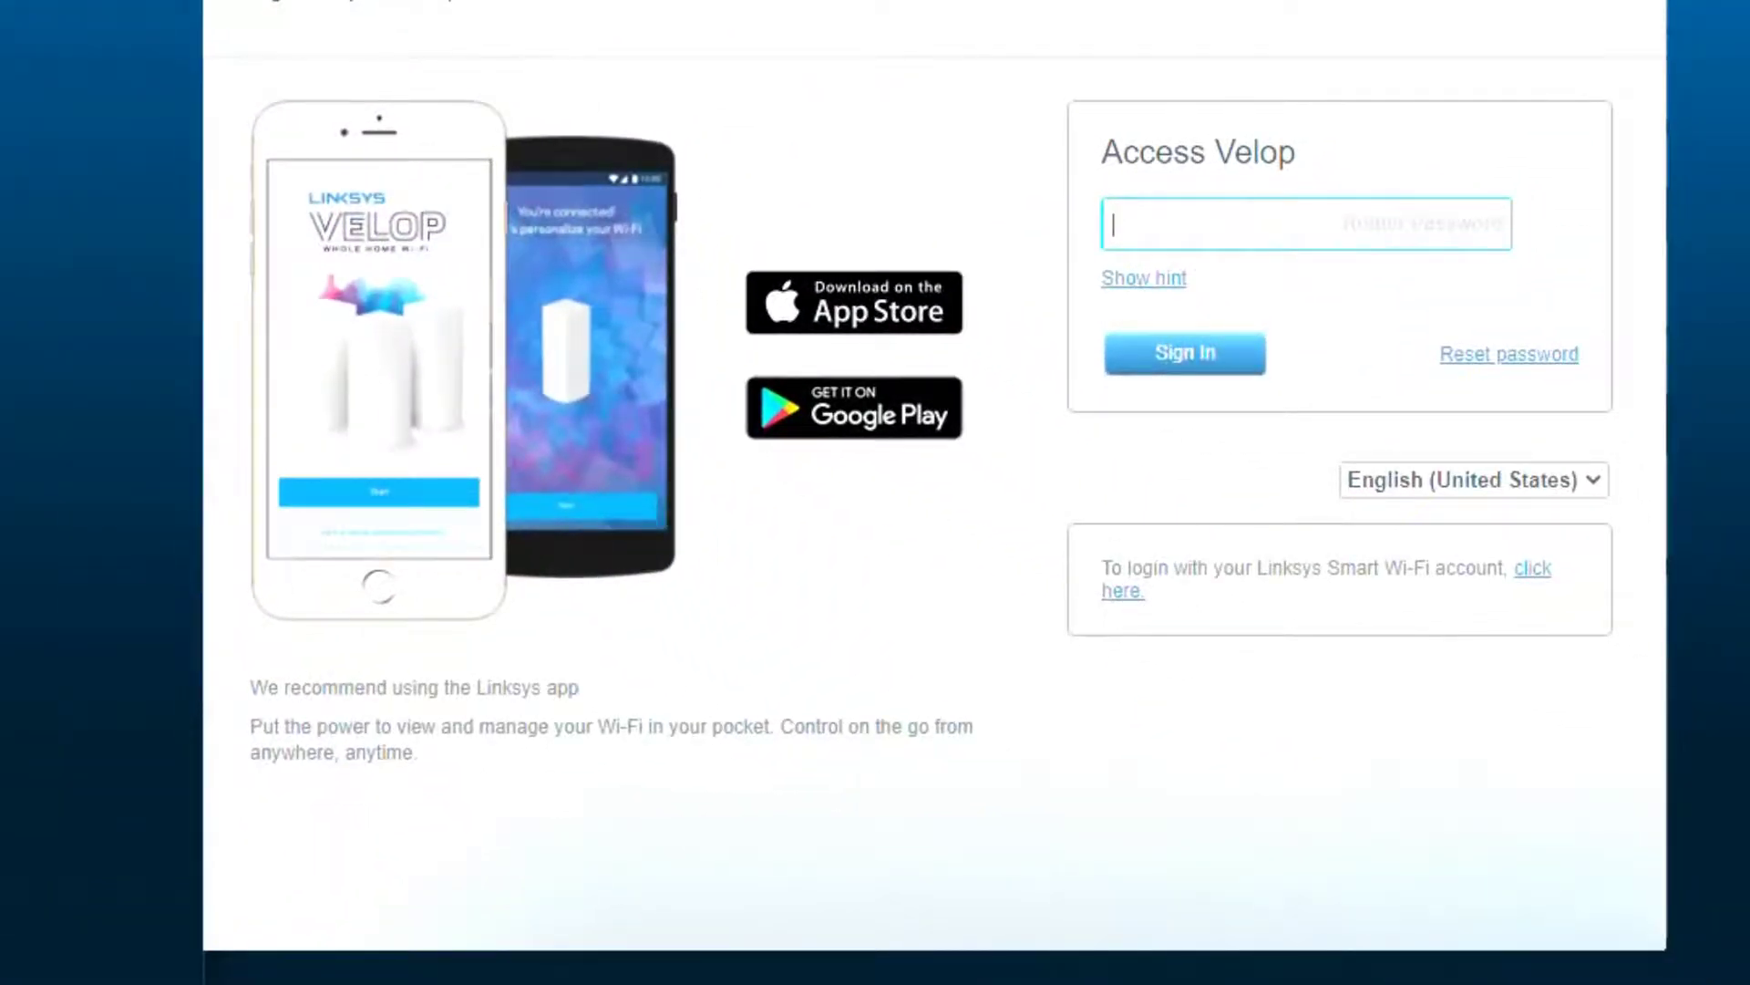
{"action": "key", "text": "ctrl+v"}
{"action": "key", "text": "Return"}
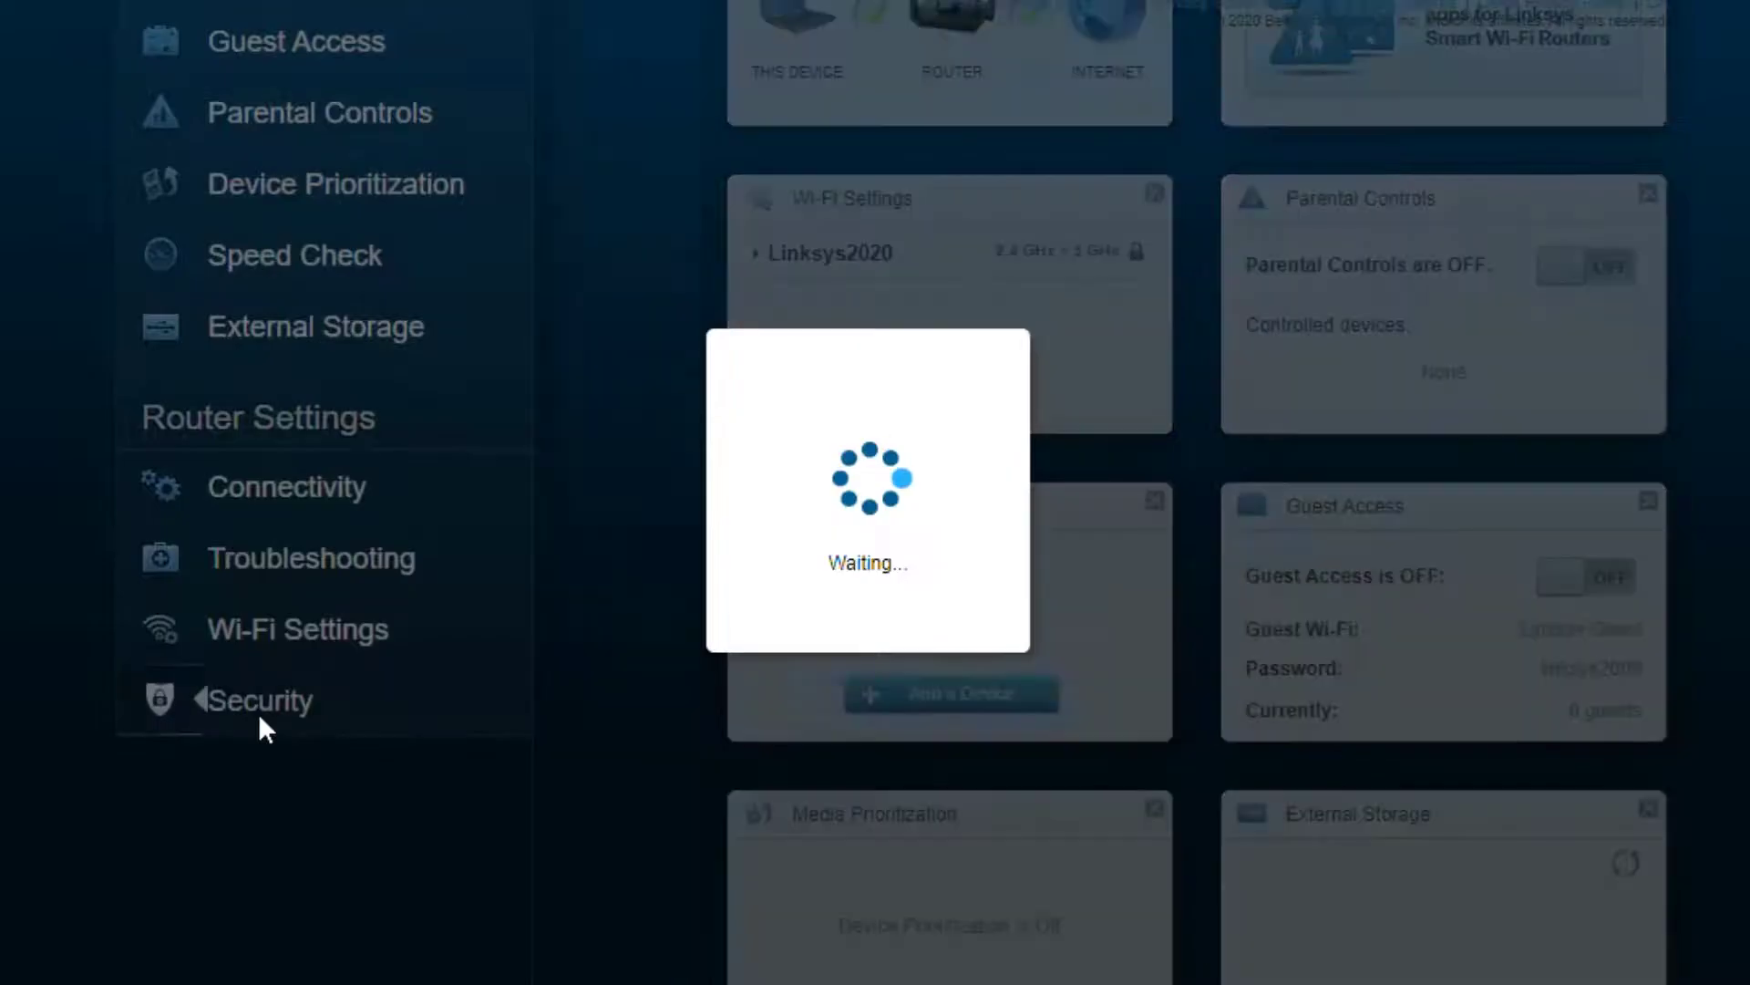
Step: Save the ESXi Single Port Forwarding rule: port 22, Both, to 192.168.1.140
{"action": "left_click", "coordinate": [259, 713]}
{"action": "left_click", "coordinate": [617, 79]}
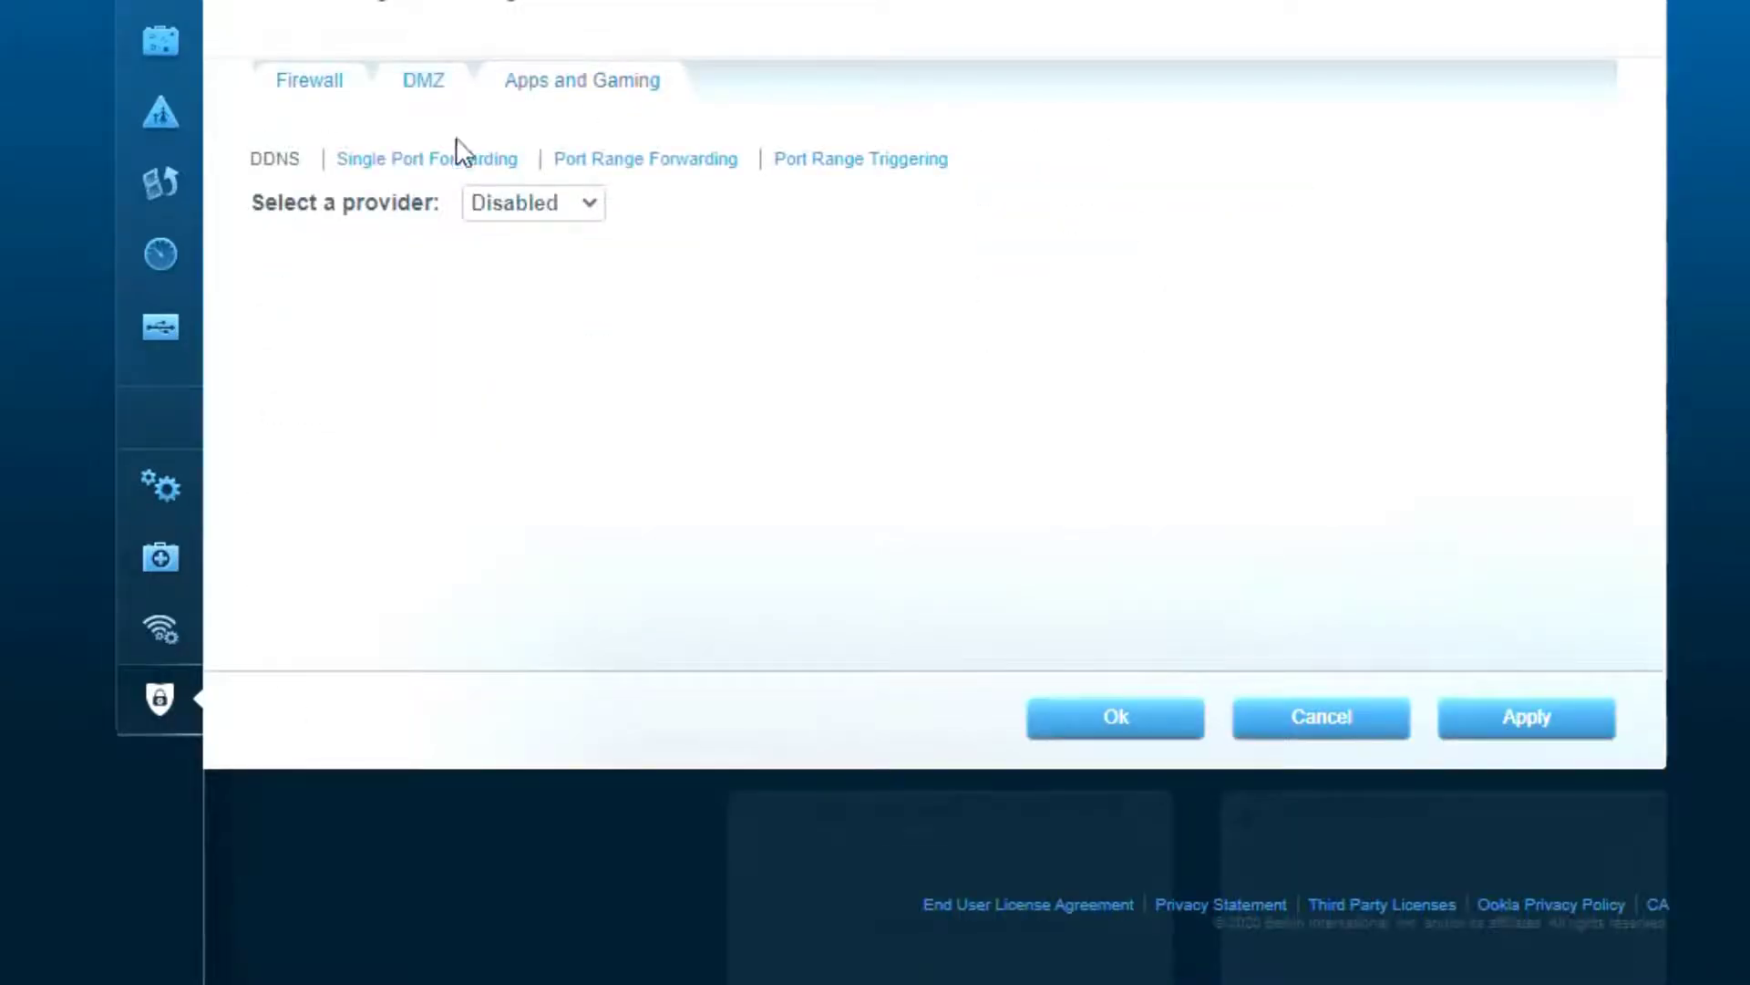
{"action": "left_click", "coordinate": [460, 153]}
{"action": "scroll", "coordinate": [1395, 719], "scroll_direction": "down", "scroll_amount": 10}
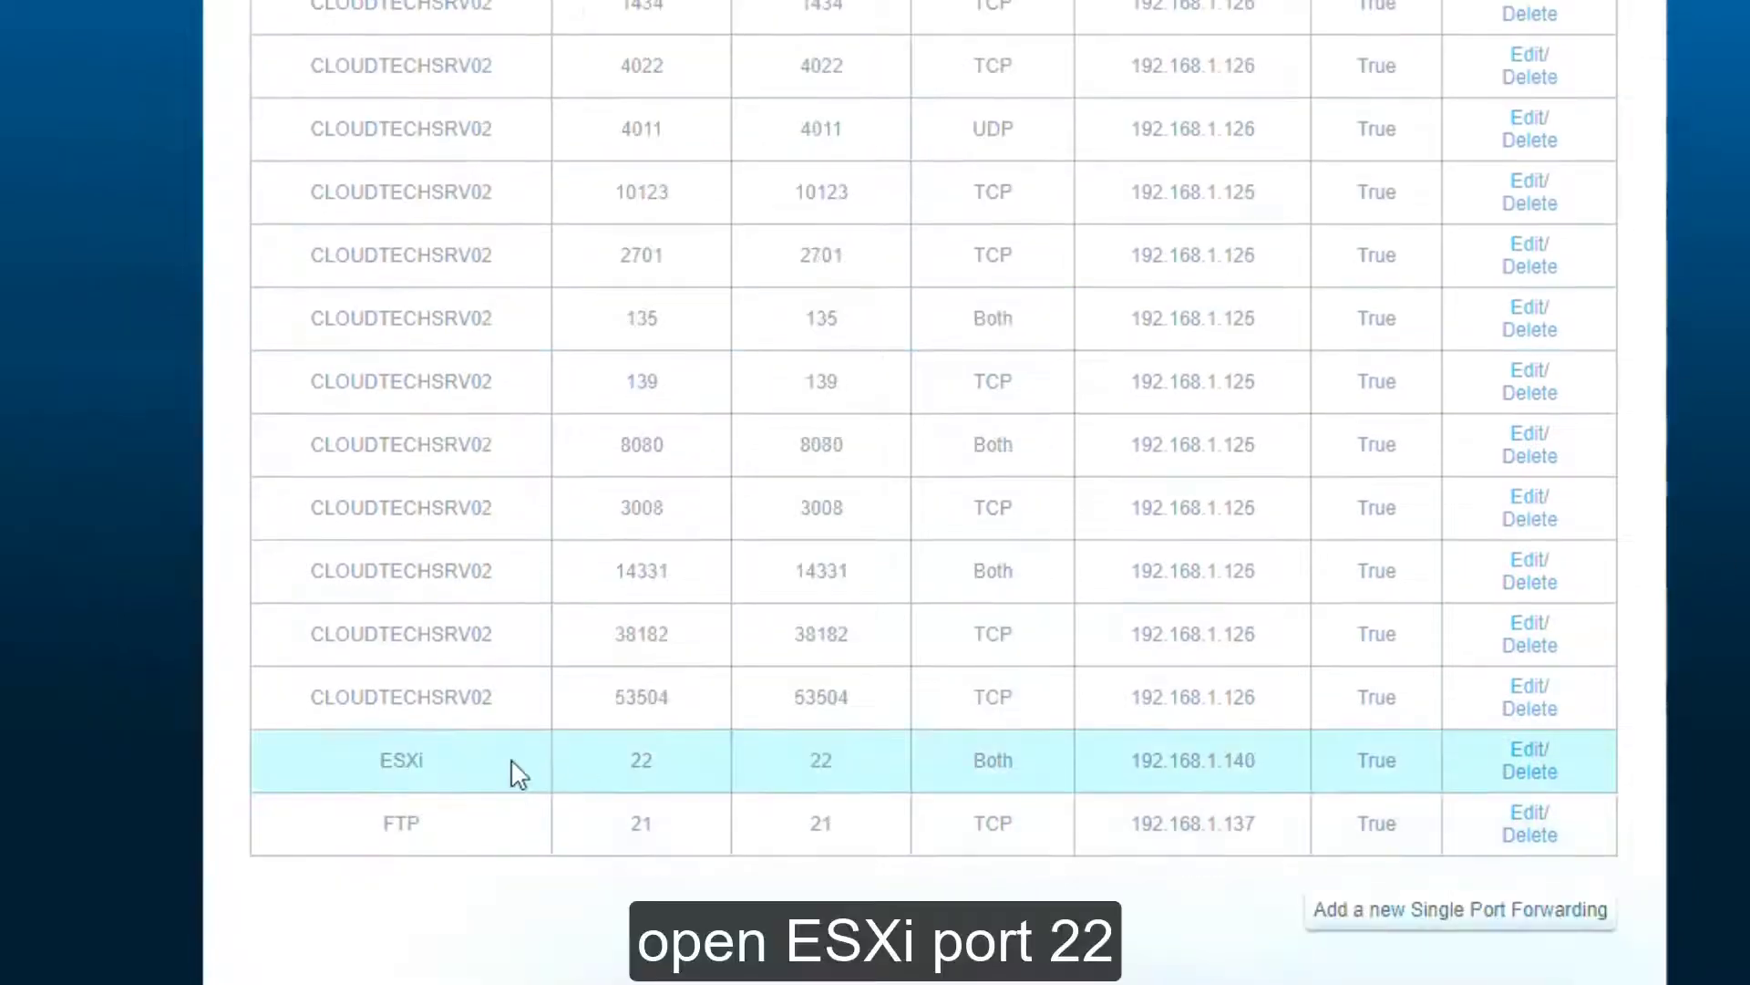
{"action": "left_click", "coordinate": [1517, 755]}
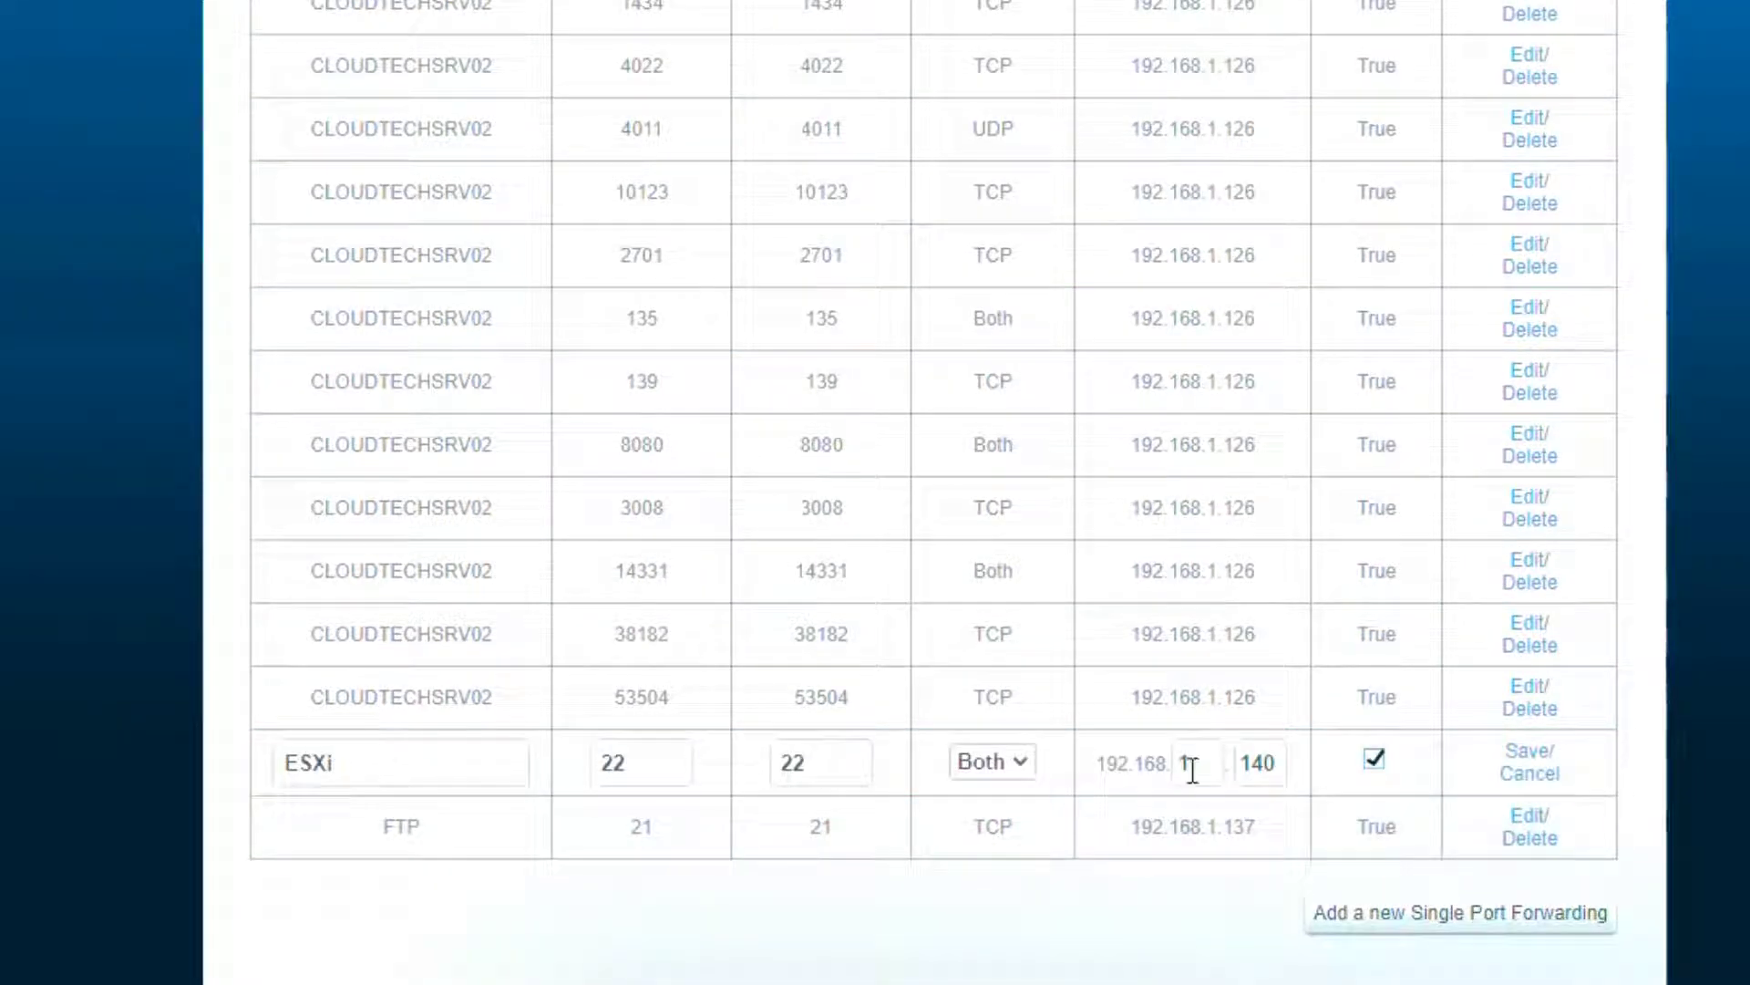
{"action": "left_click", "coordinate": [1539, 755]}
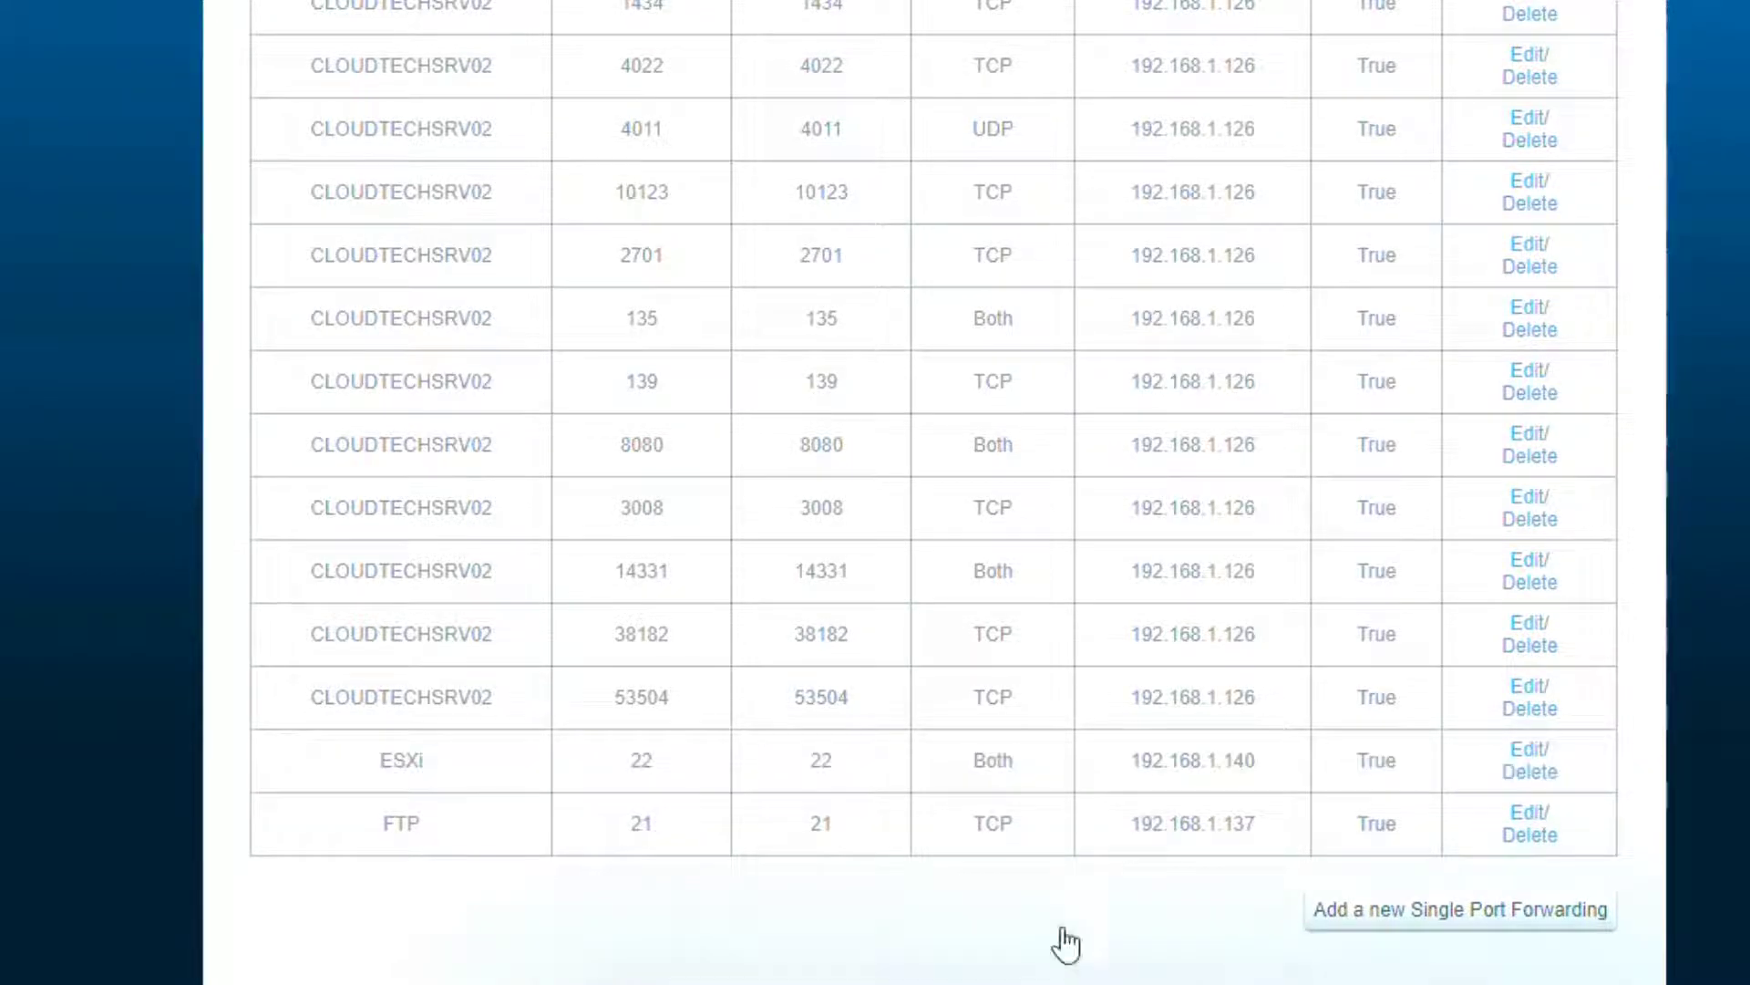
{"action": "left_click", "coordinate": [1459, 981]}
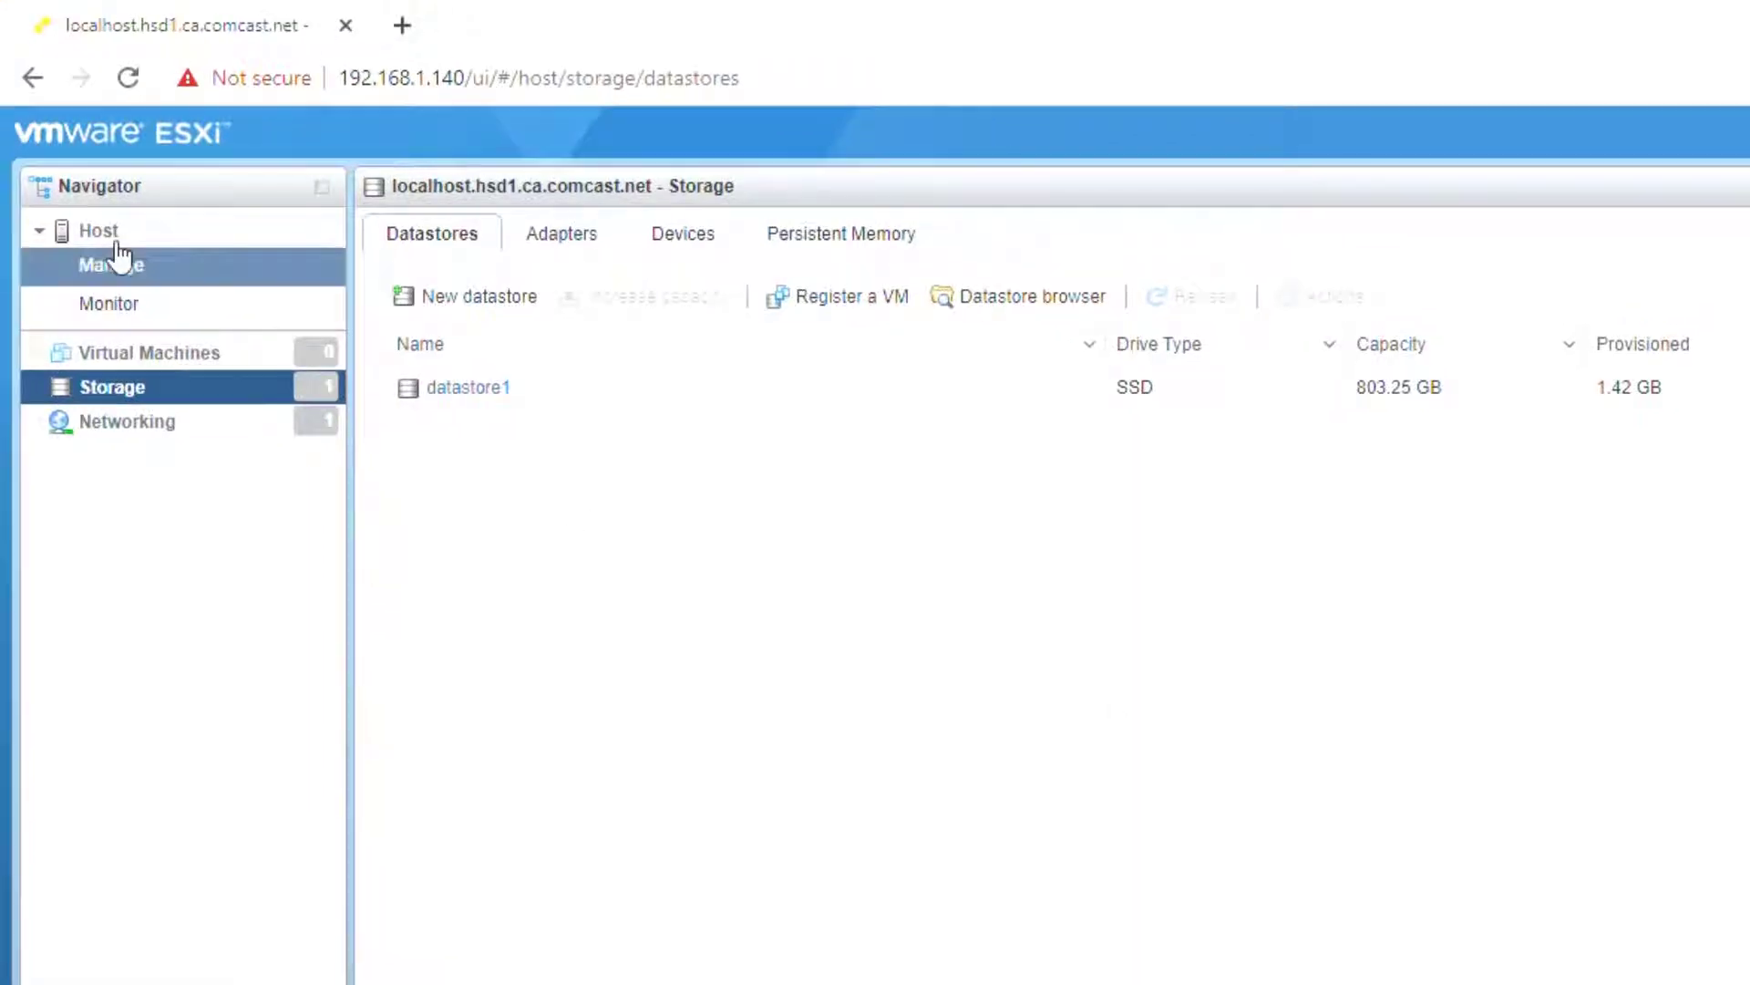
Step: Put the ESXi host into maintenance mode
{"action": "left_click", "coordinate": [88, 231]}
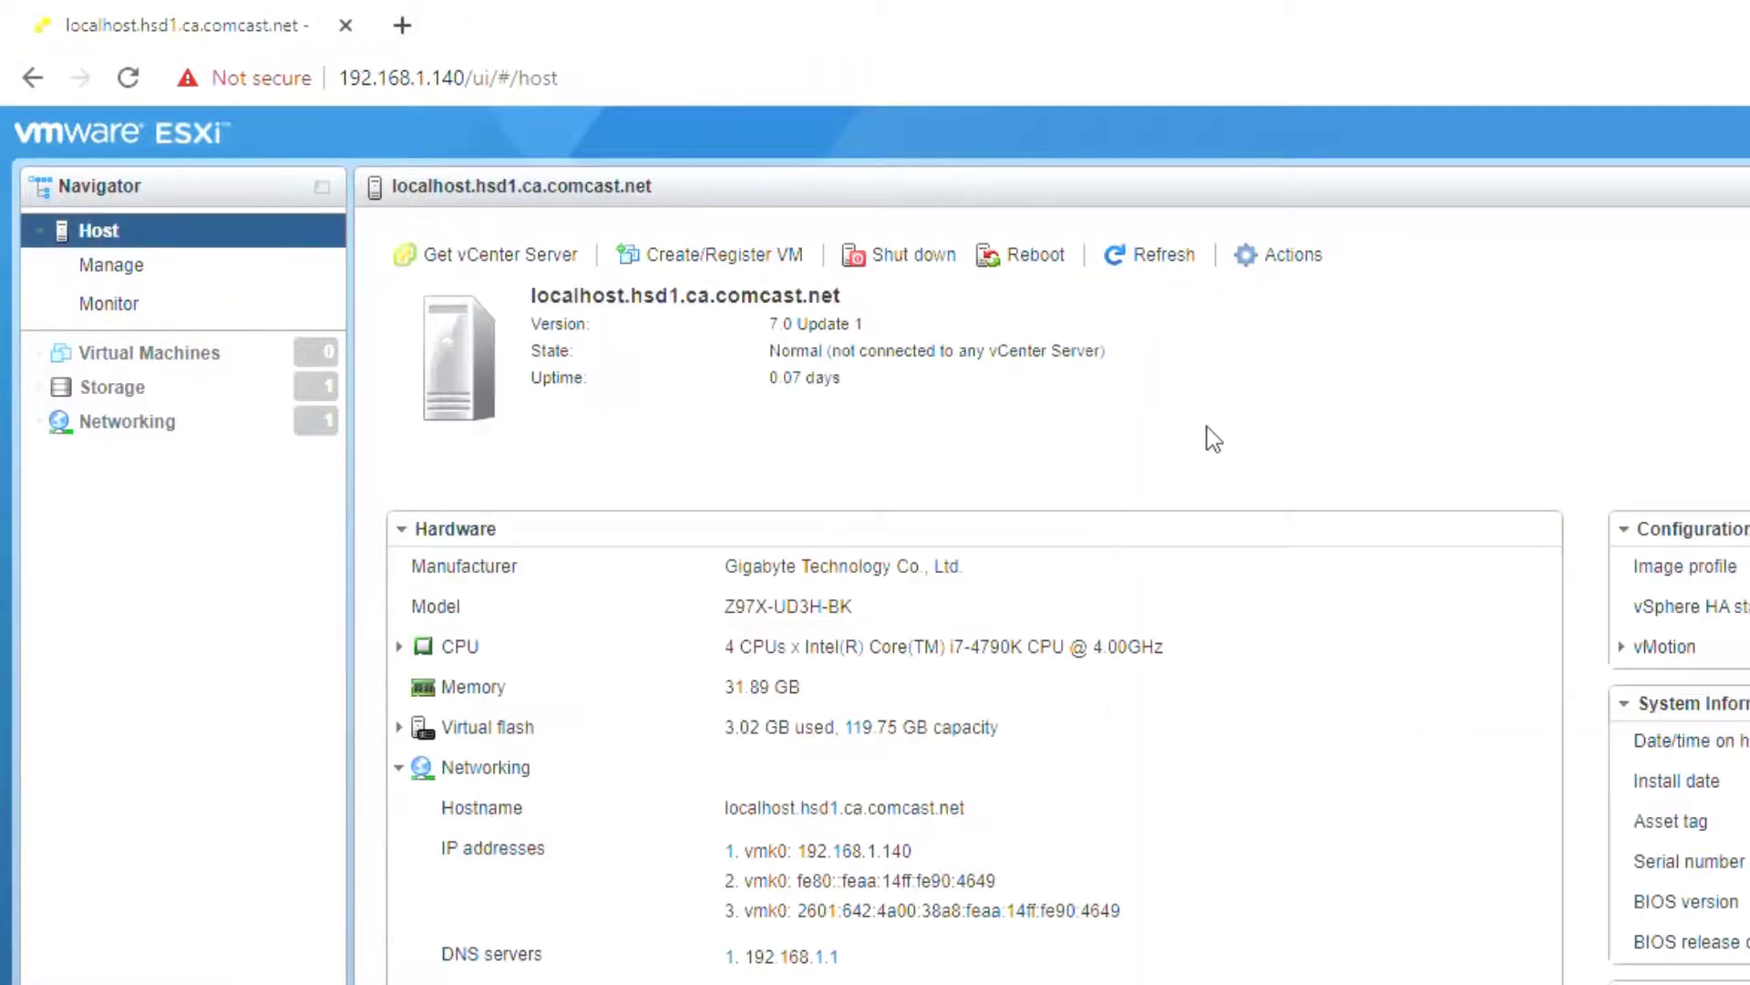
{"action": "left_click", "coordinate": [1301, 257]}
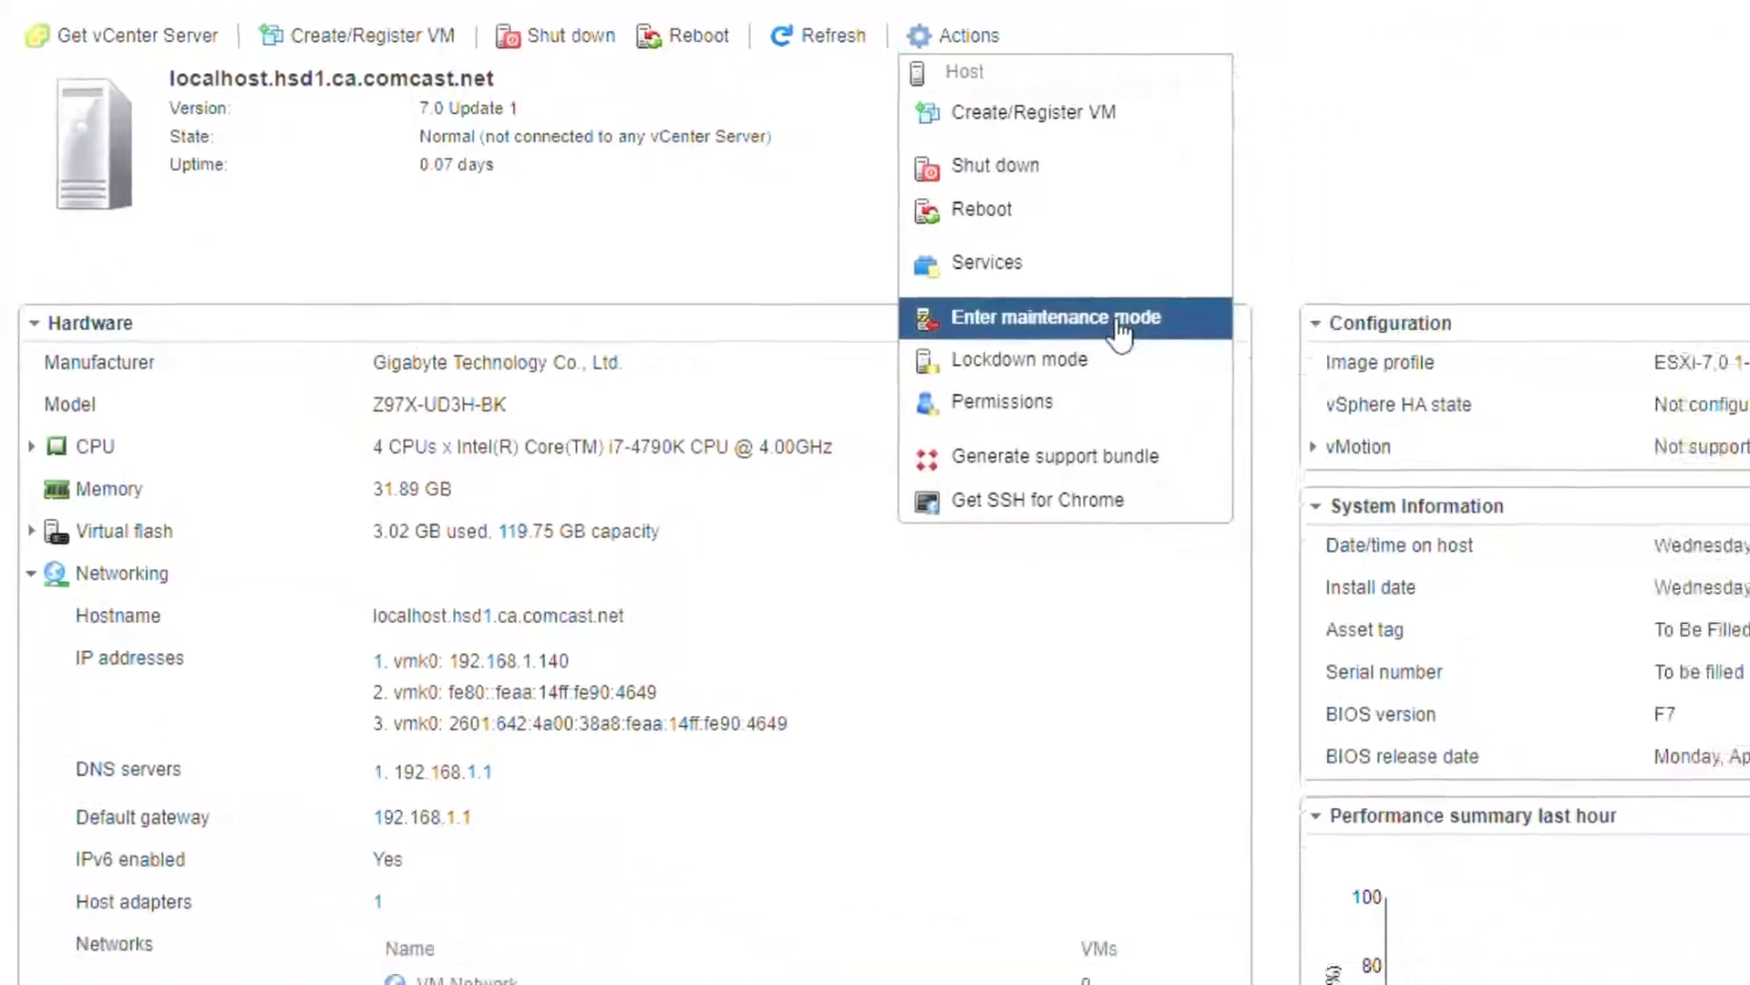
{"action": "left_click", "coordinate": [1438, 537]}
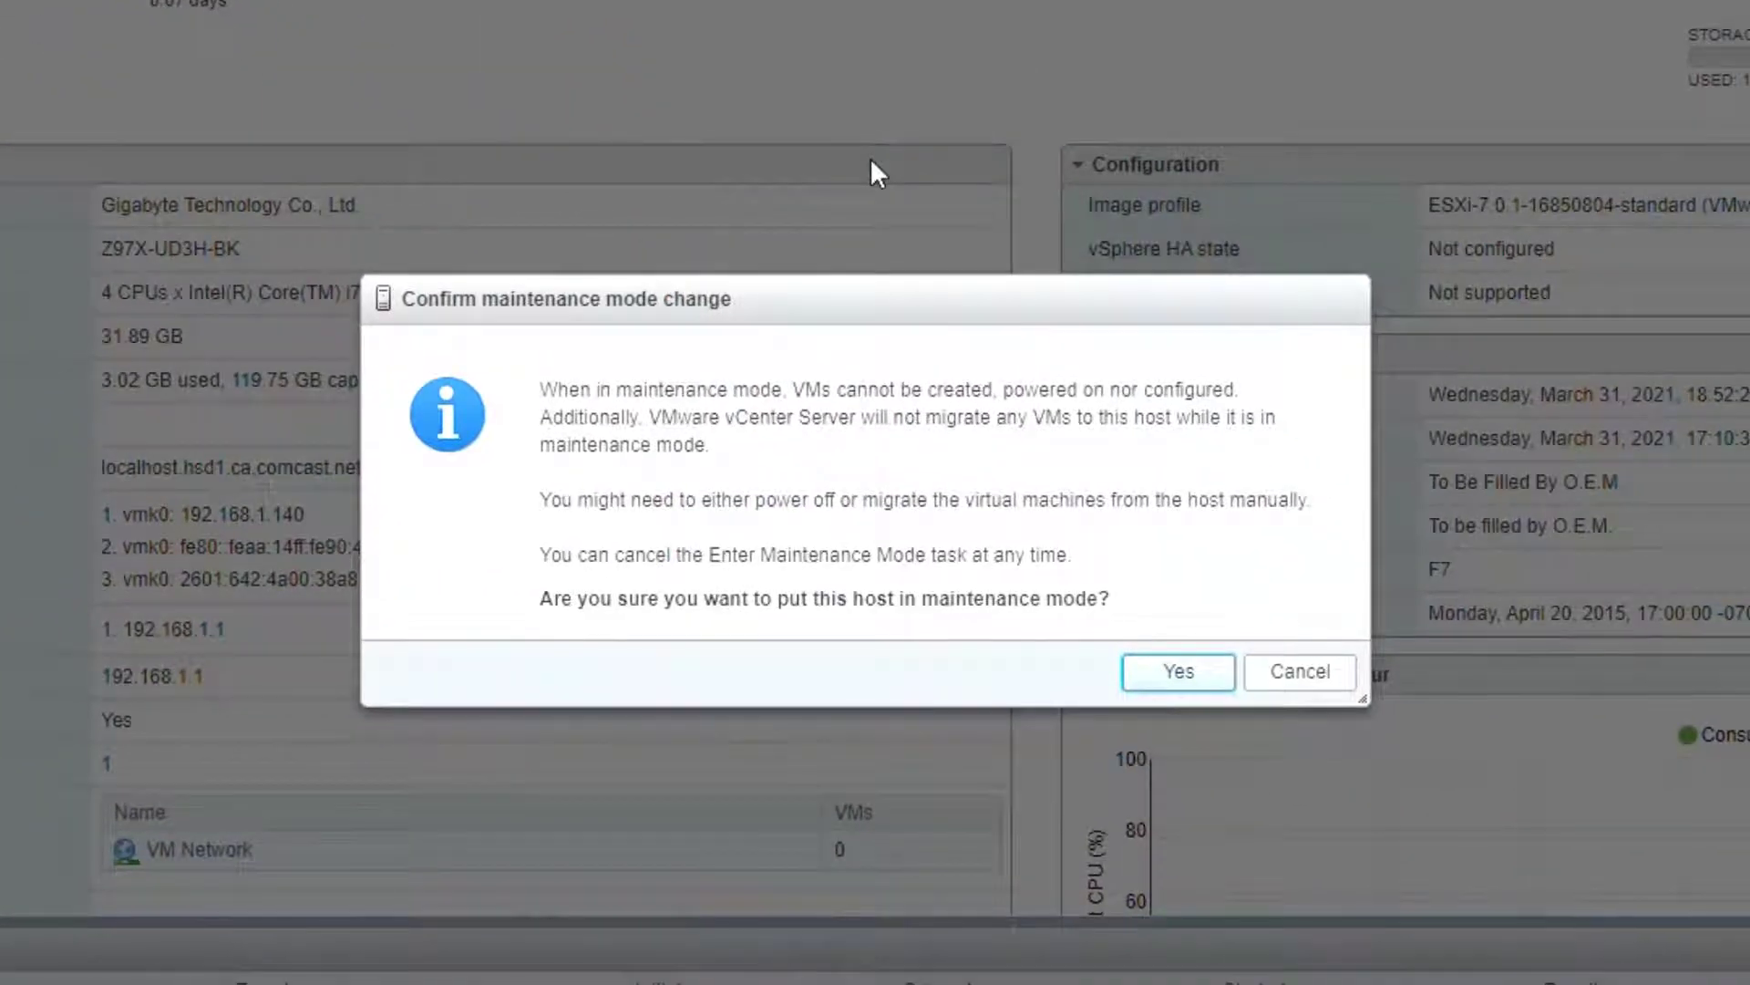
{"action": "left_click", "coordinate": [1188, 676]}
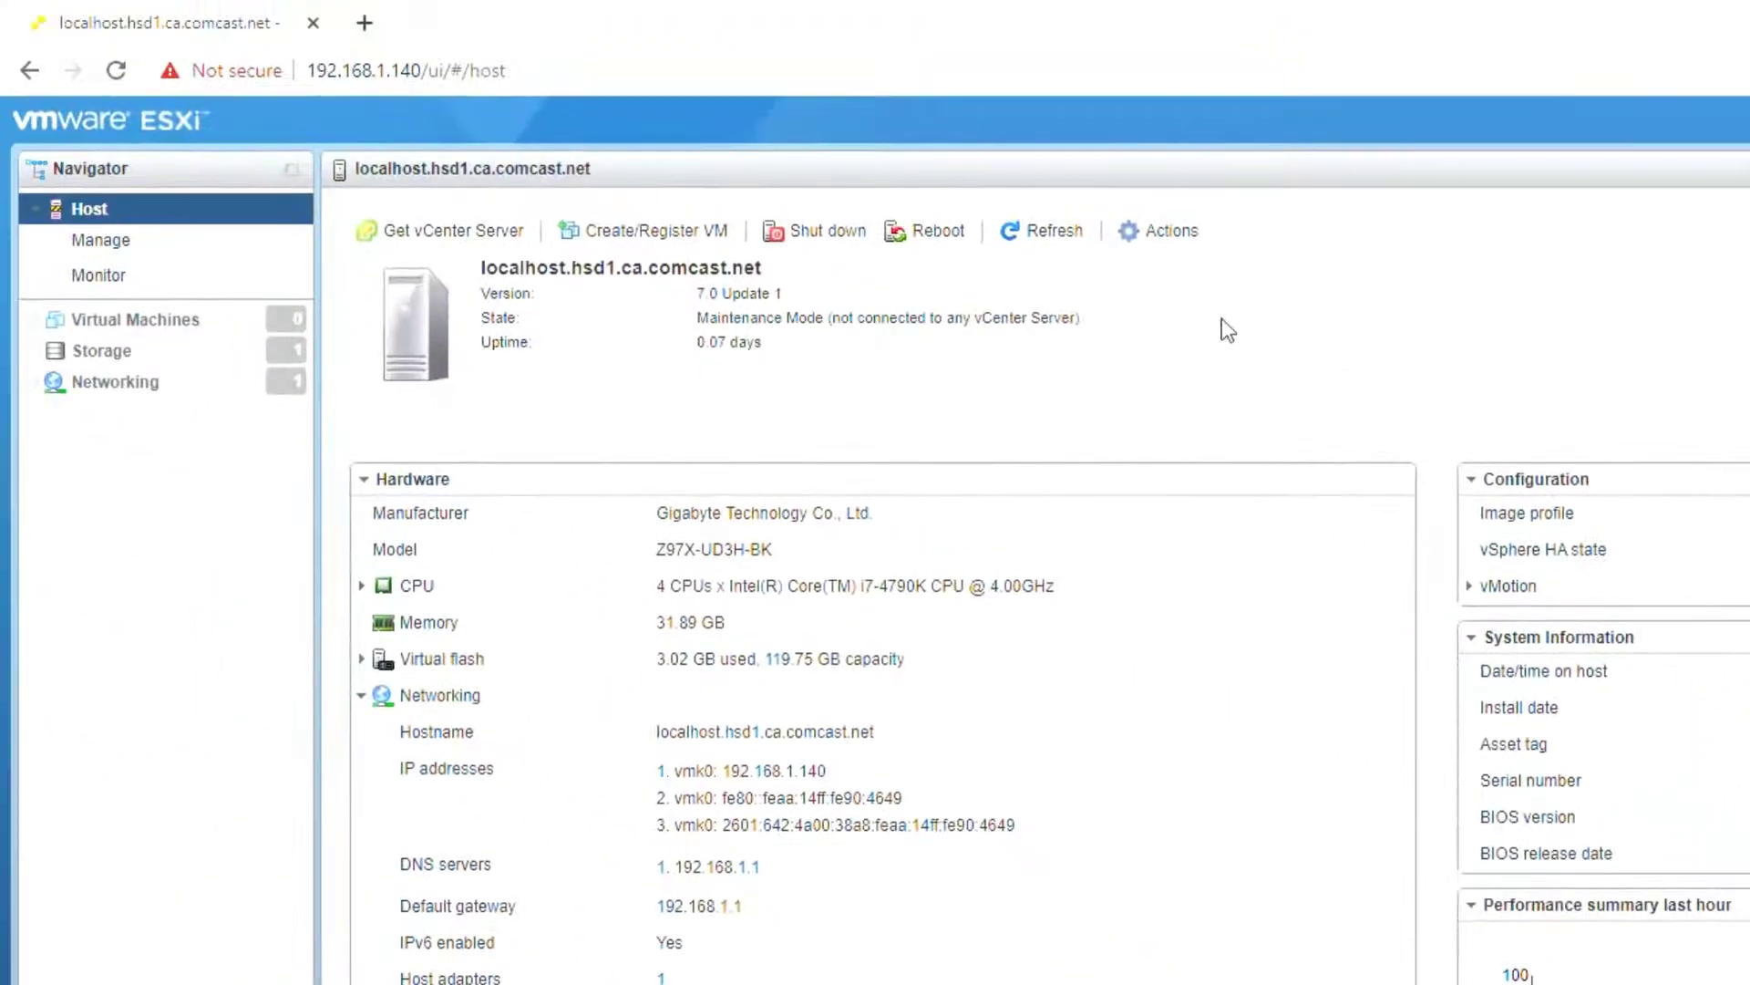
Step: Enable Secure Shell (SSH) on the host via Services
{"action": "left_click", "coordinate": [1176, 233]}
{"action": "mouse_move", "coordinate": [1381, 429]}
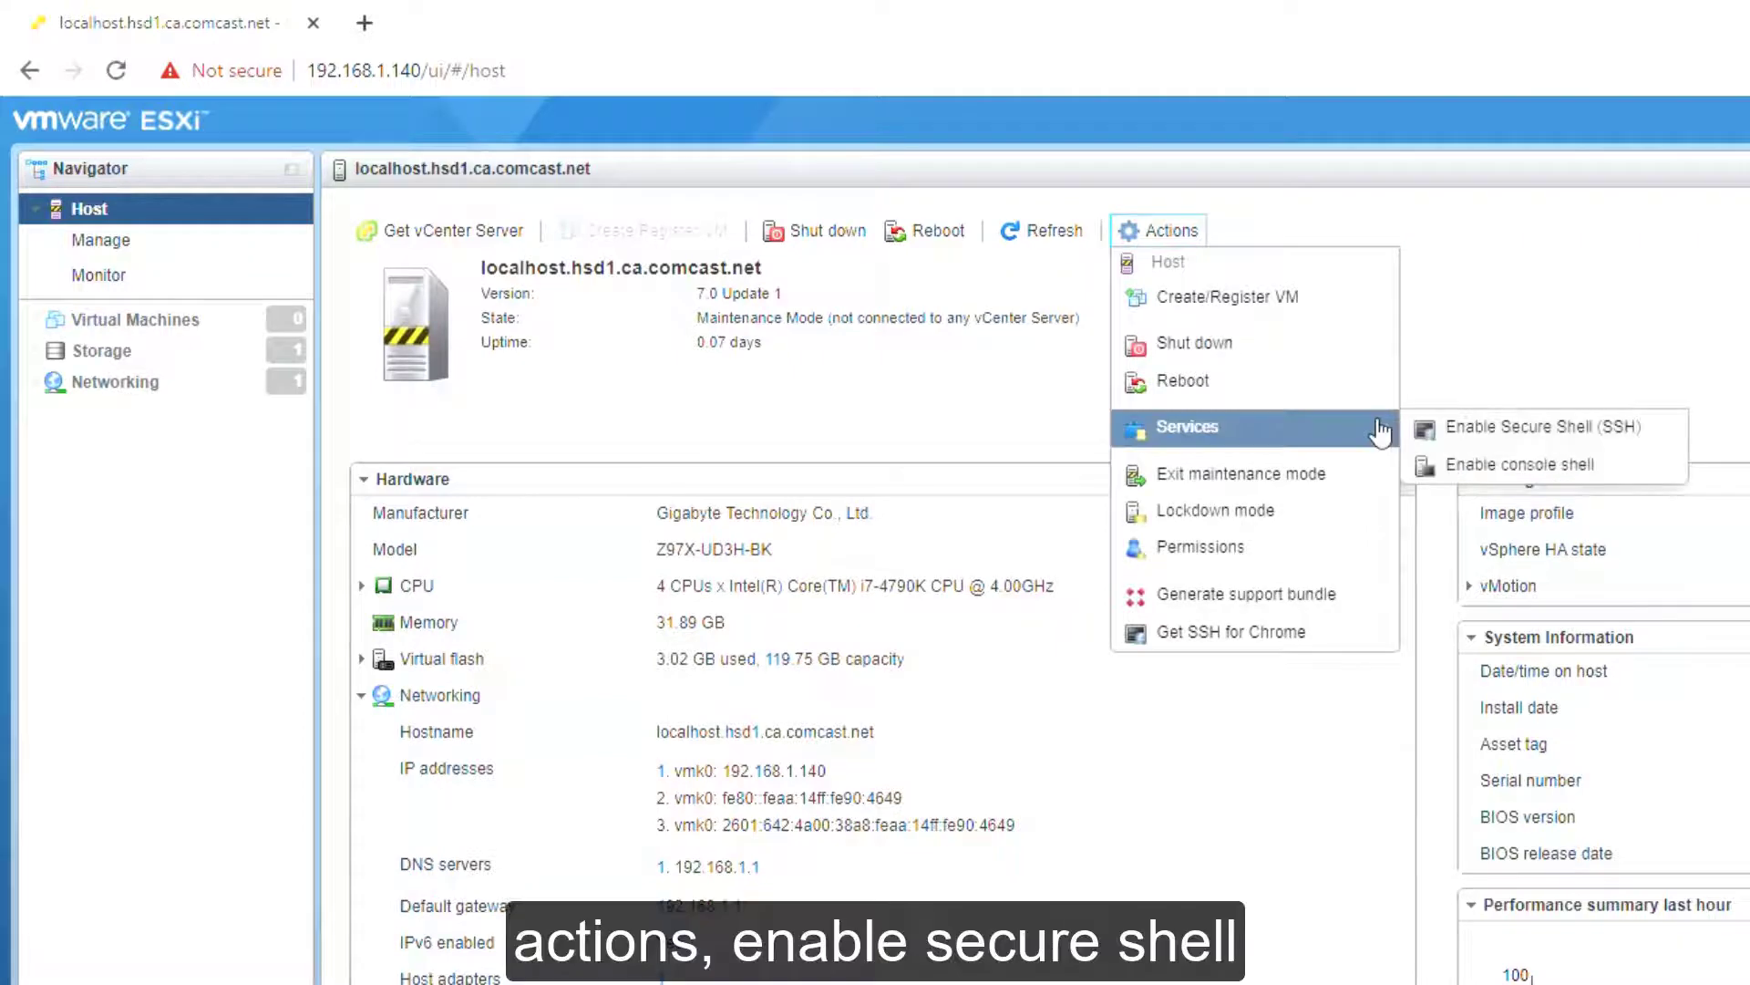
{"action": "left_click", "coordinate": [1656, 435]}
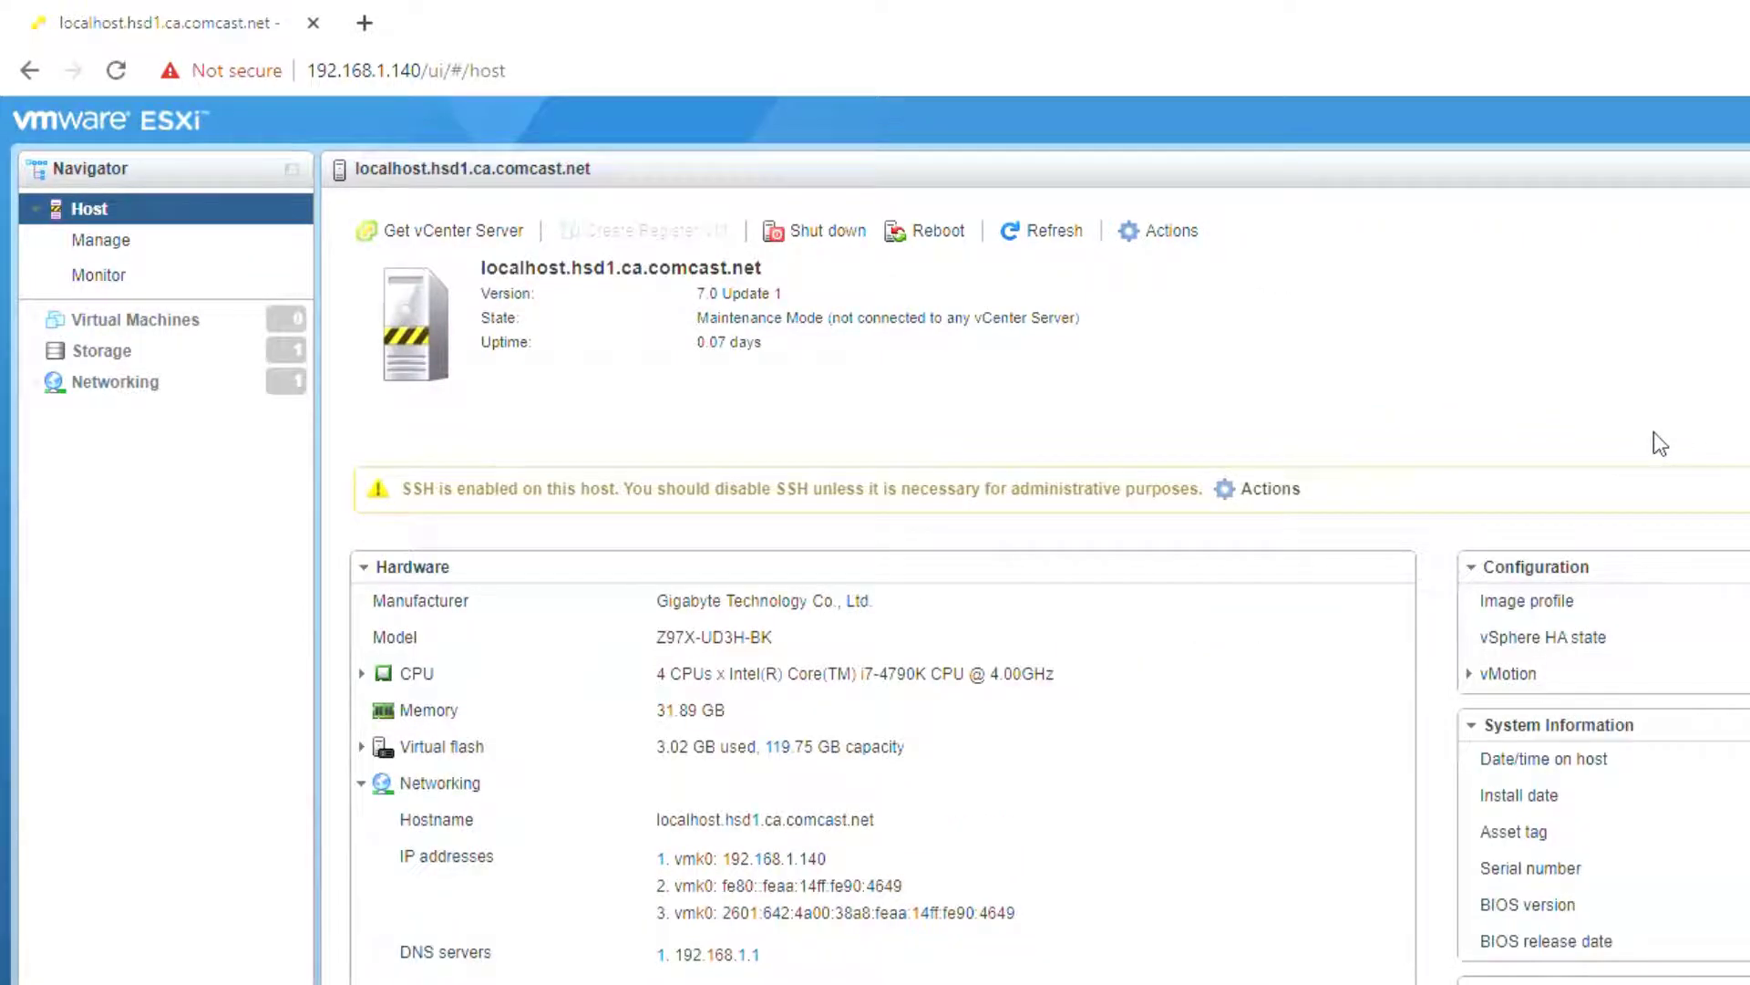
{"action": "key", "text": "alt+Tab"}
{"action": "left_click", "coordinate": [925, 283]}
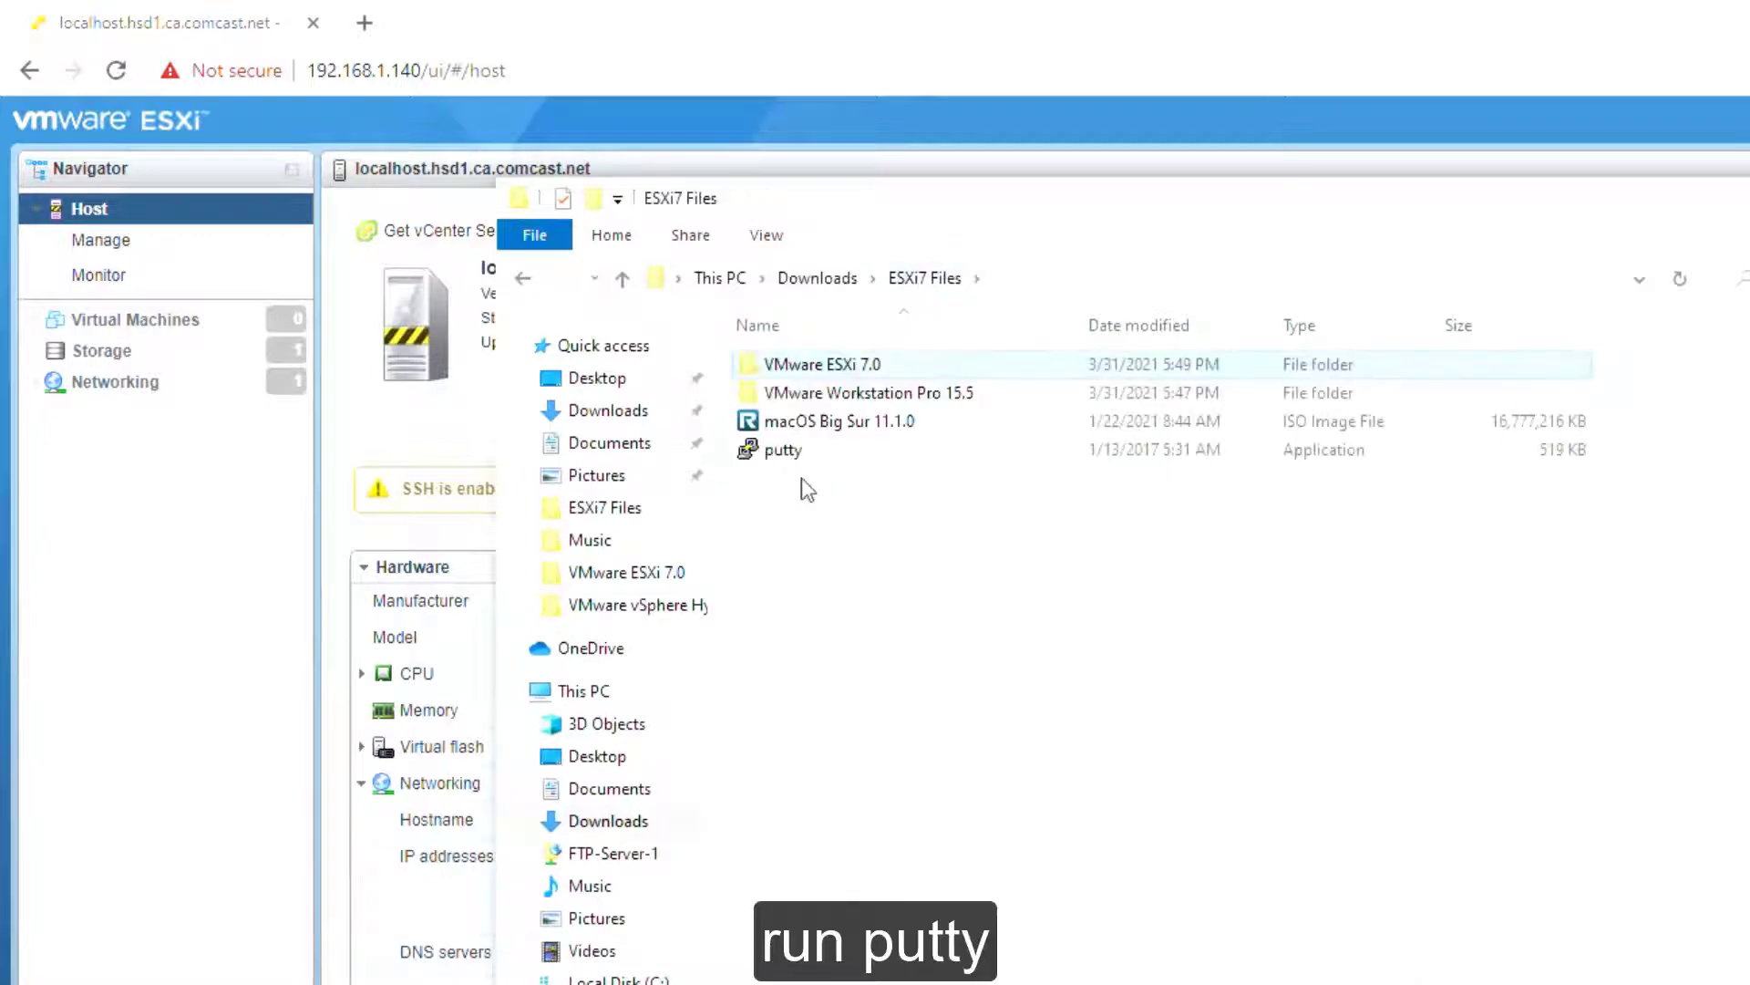
Step: Launch PuTTY and connect over SSH to 192.168.1.140, accepting the host's new key
{"action": "left_click", "coordinate": [784, 452]}
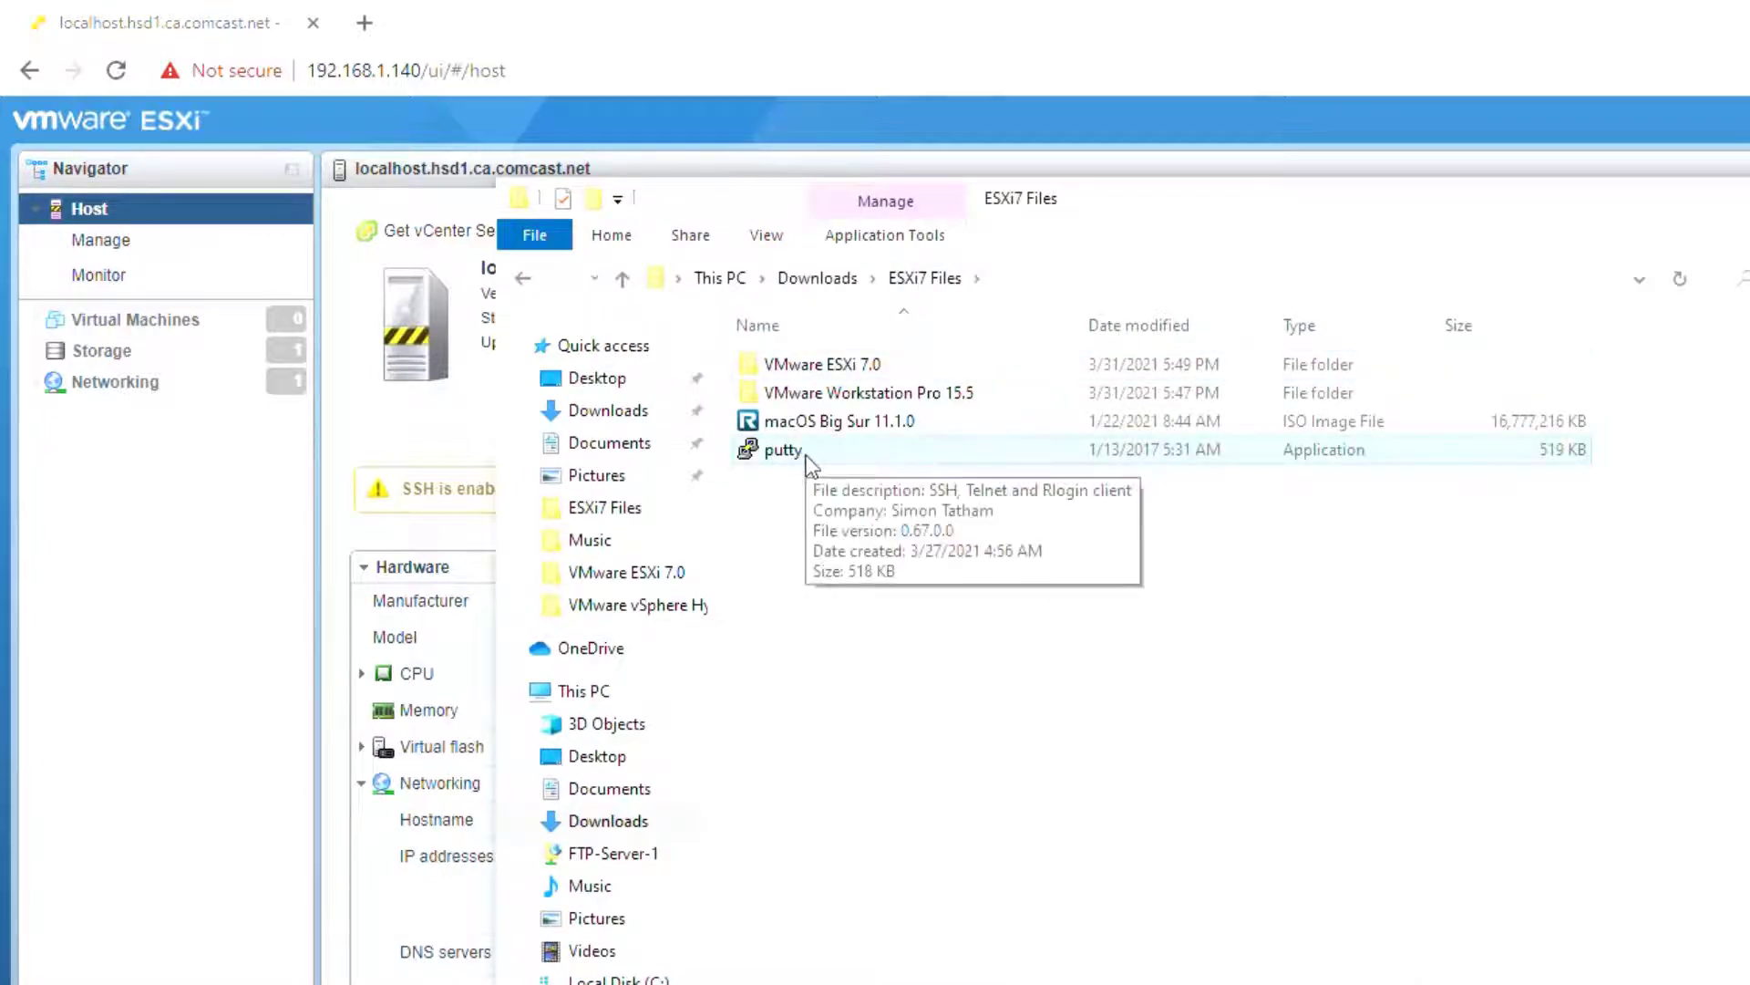
{"action": "double_click", "coordinate": [807, 456]}
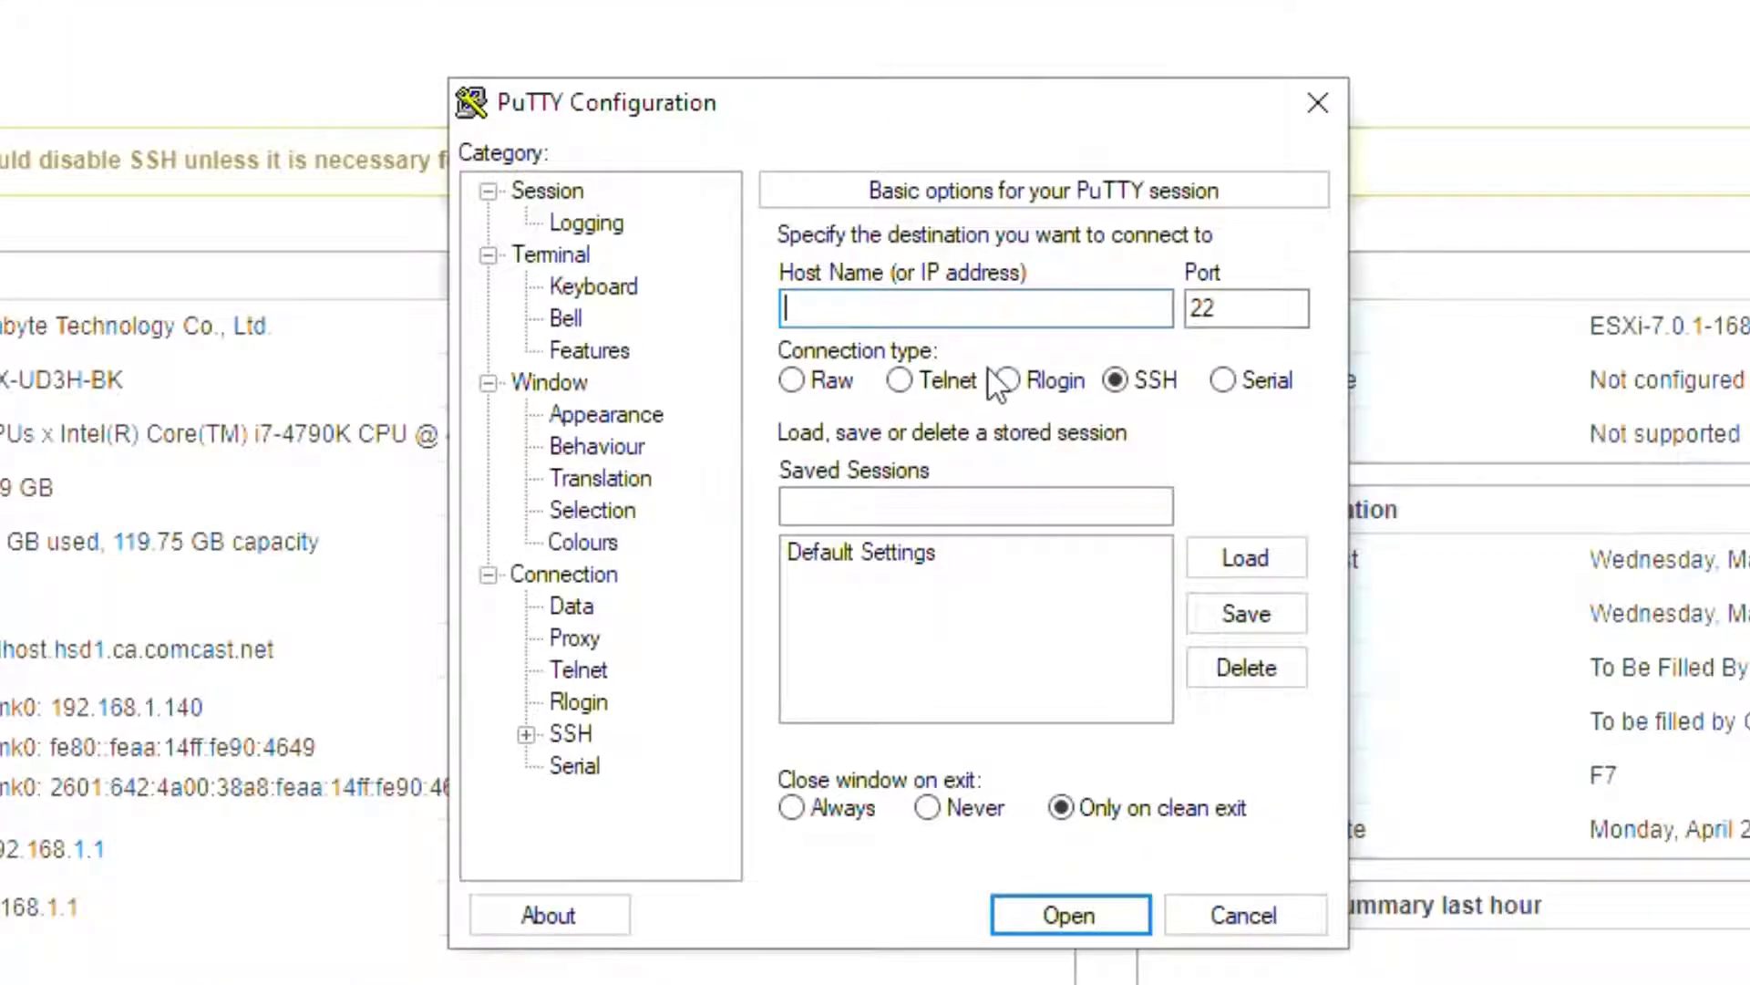
{"action": "type", "text": "192.168.1.140"}
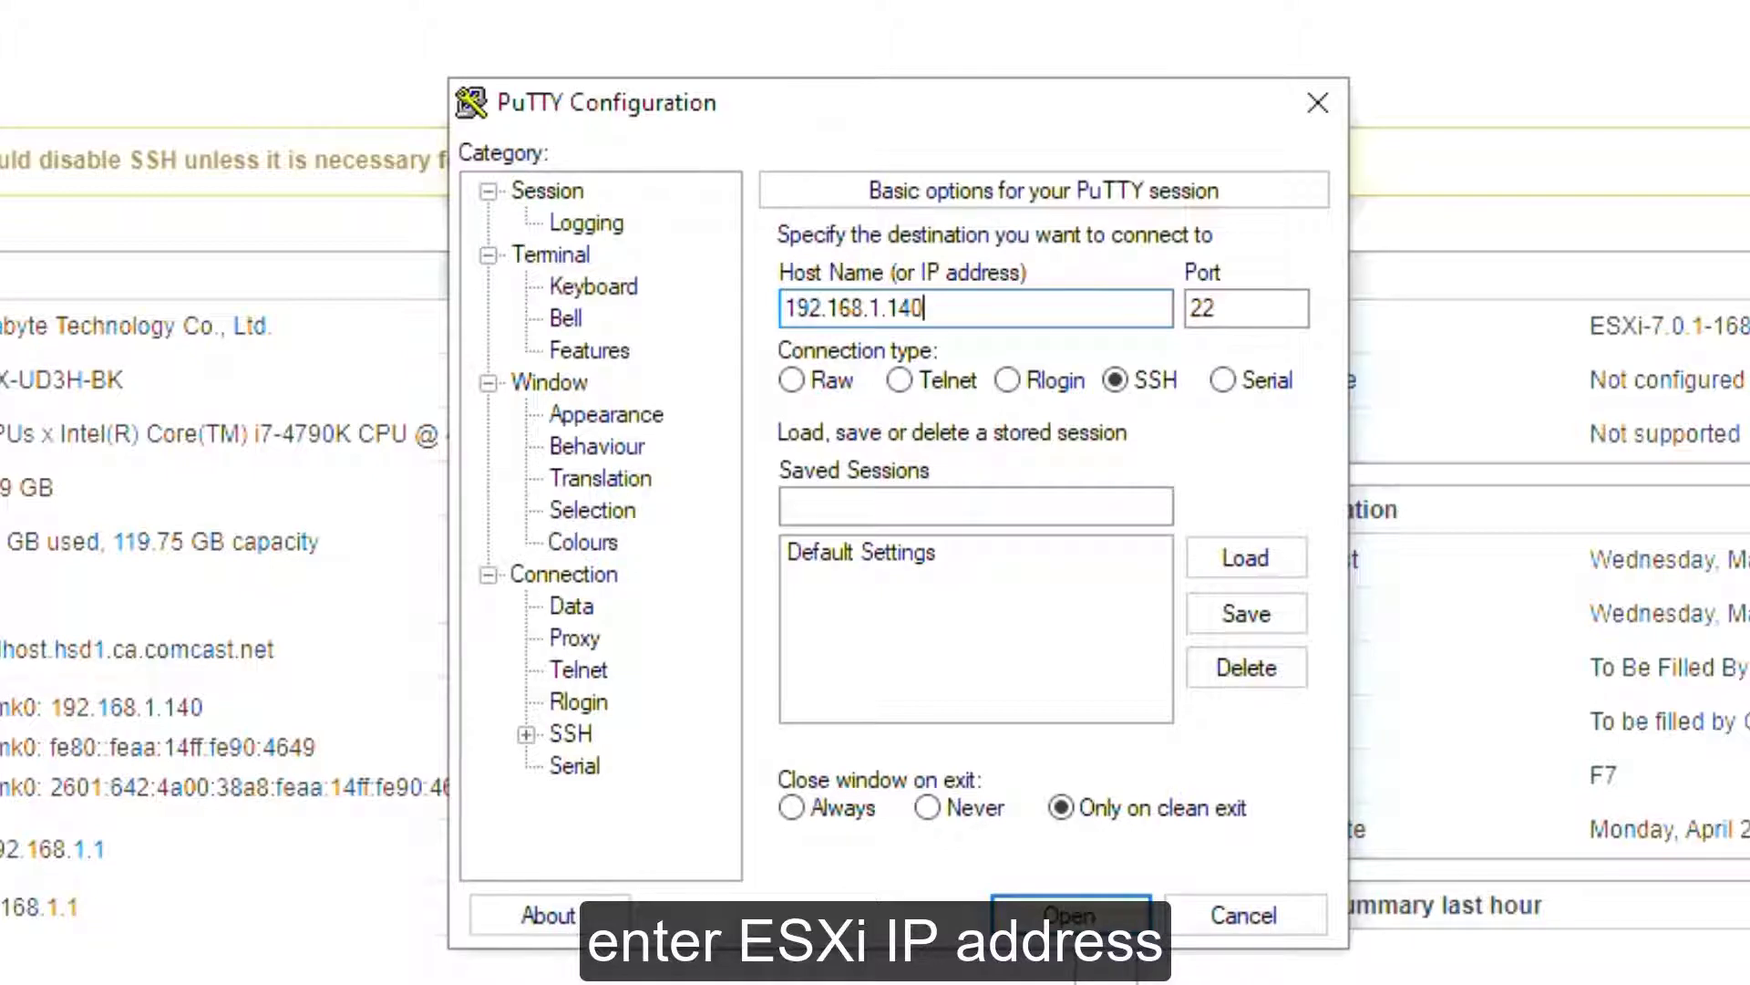
{"action": "key", "text": "Return"}
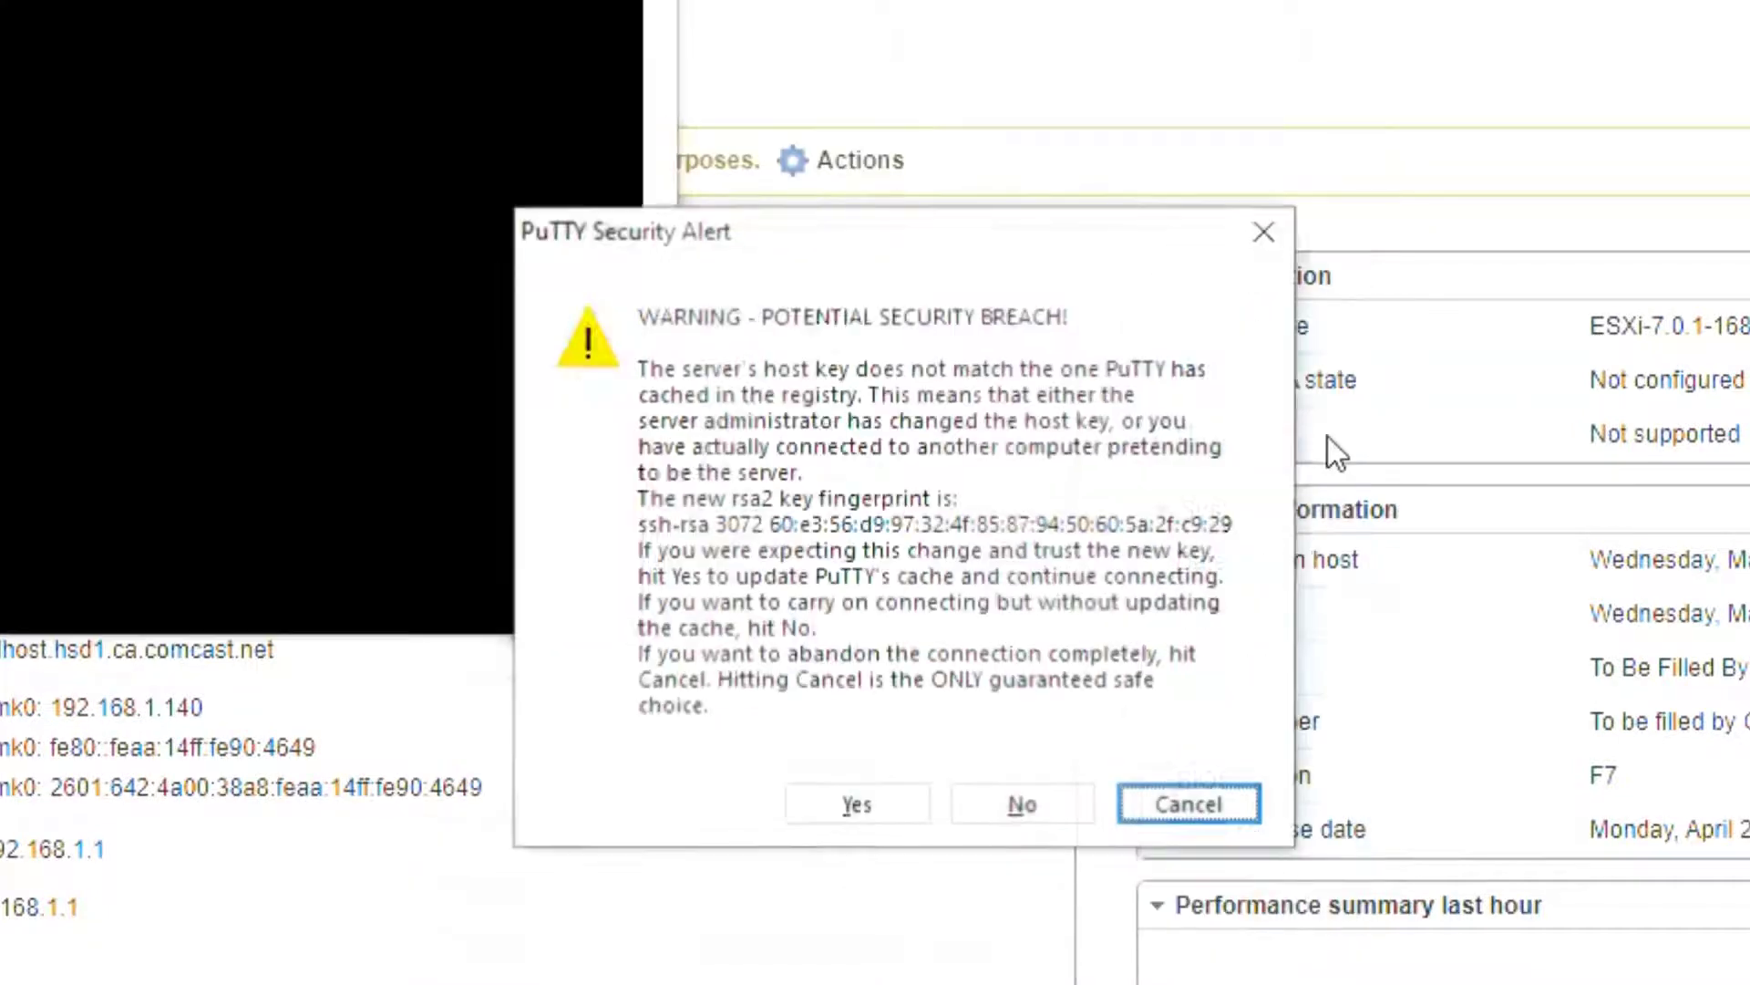
{"action": "left_click", "coordinate": [835, 819]}
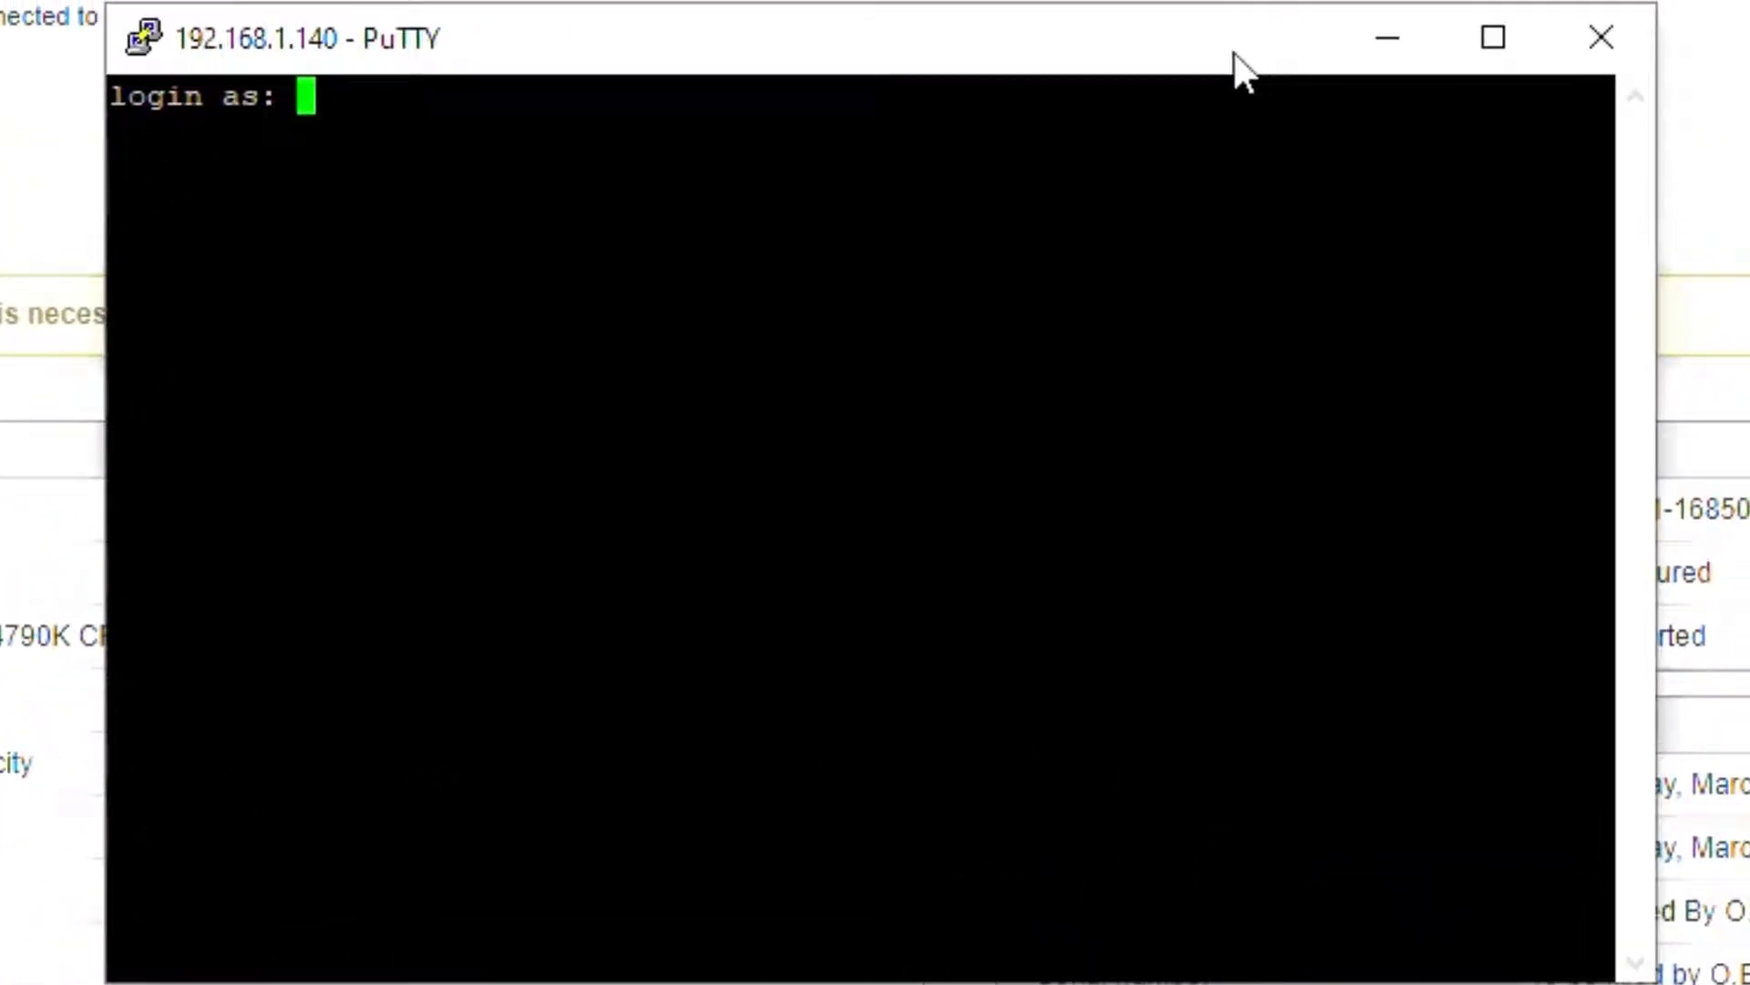
Step: Log in as root with the root password and run 'cd vmfs/volumes/datastore1'
{"action": "type", "text": "root"}
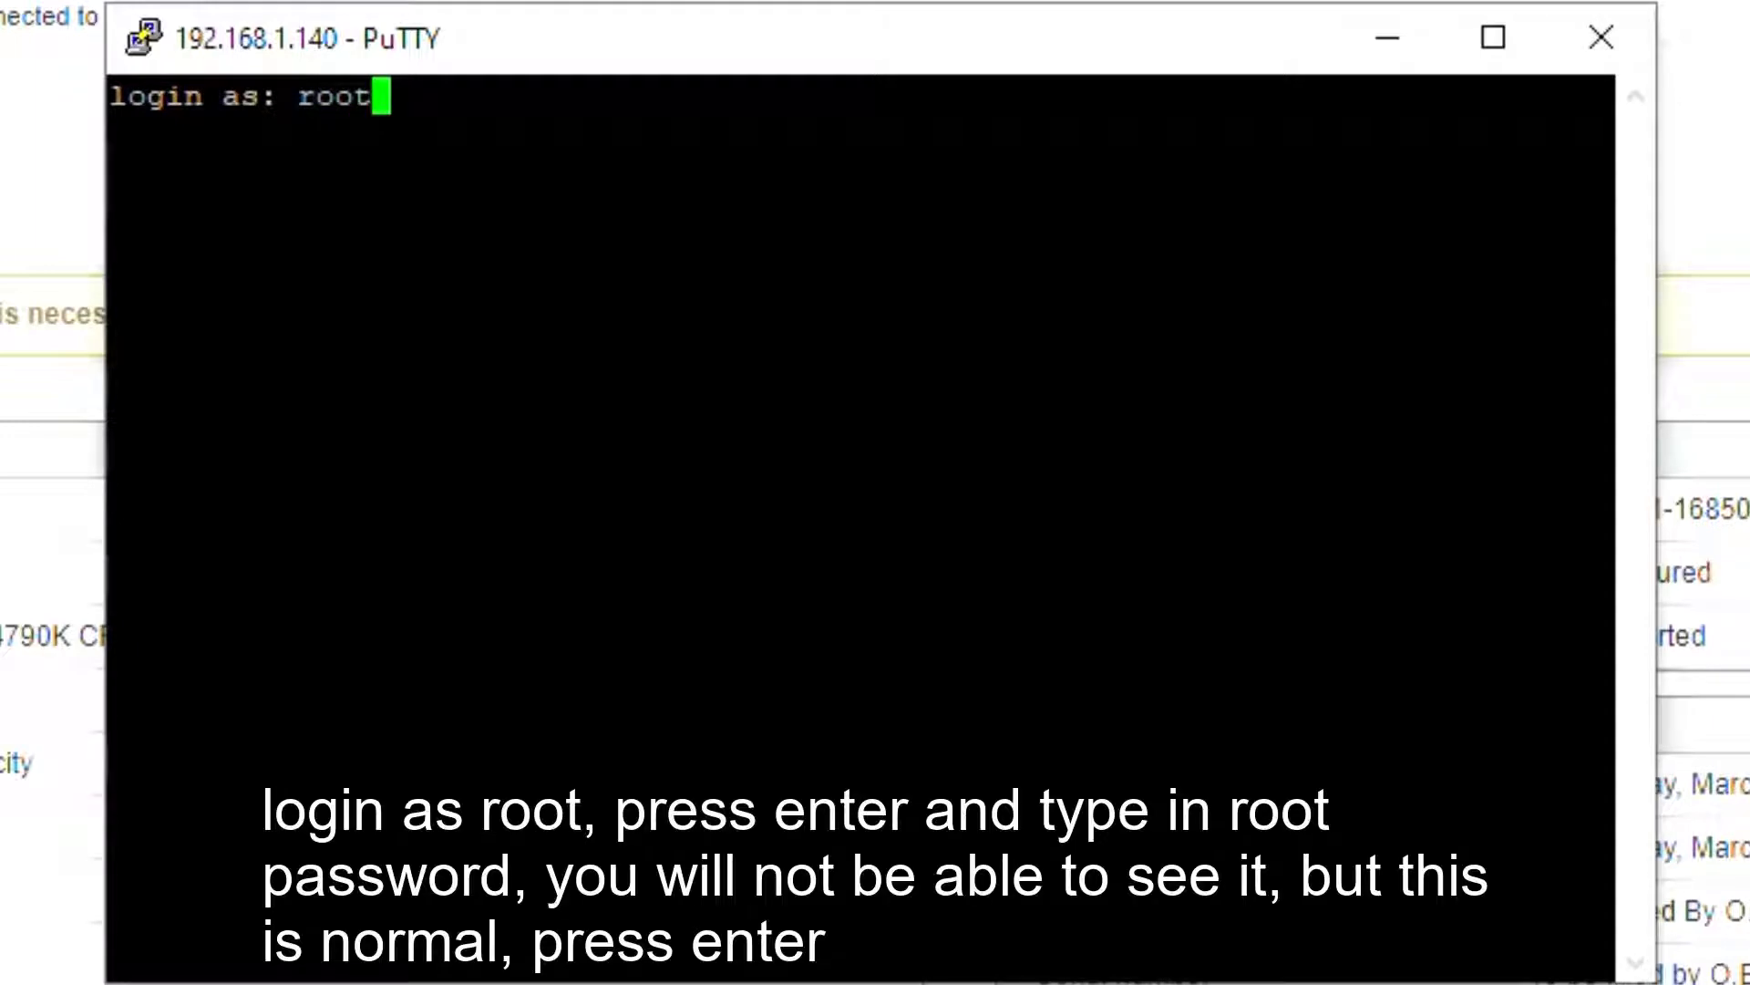
{"action": "key", "text": "Return"}
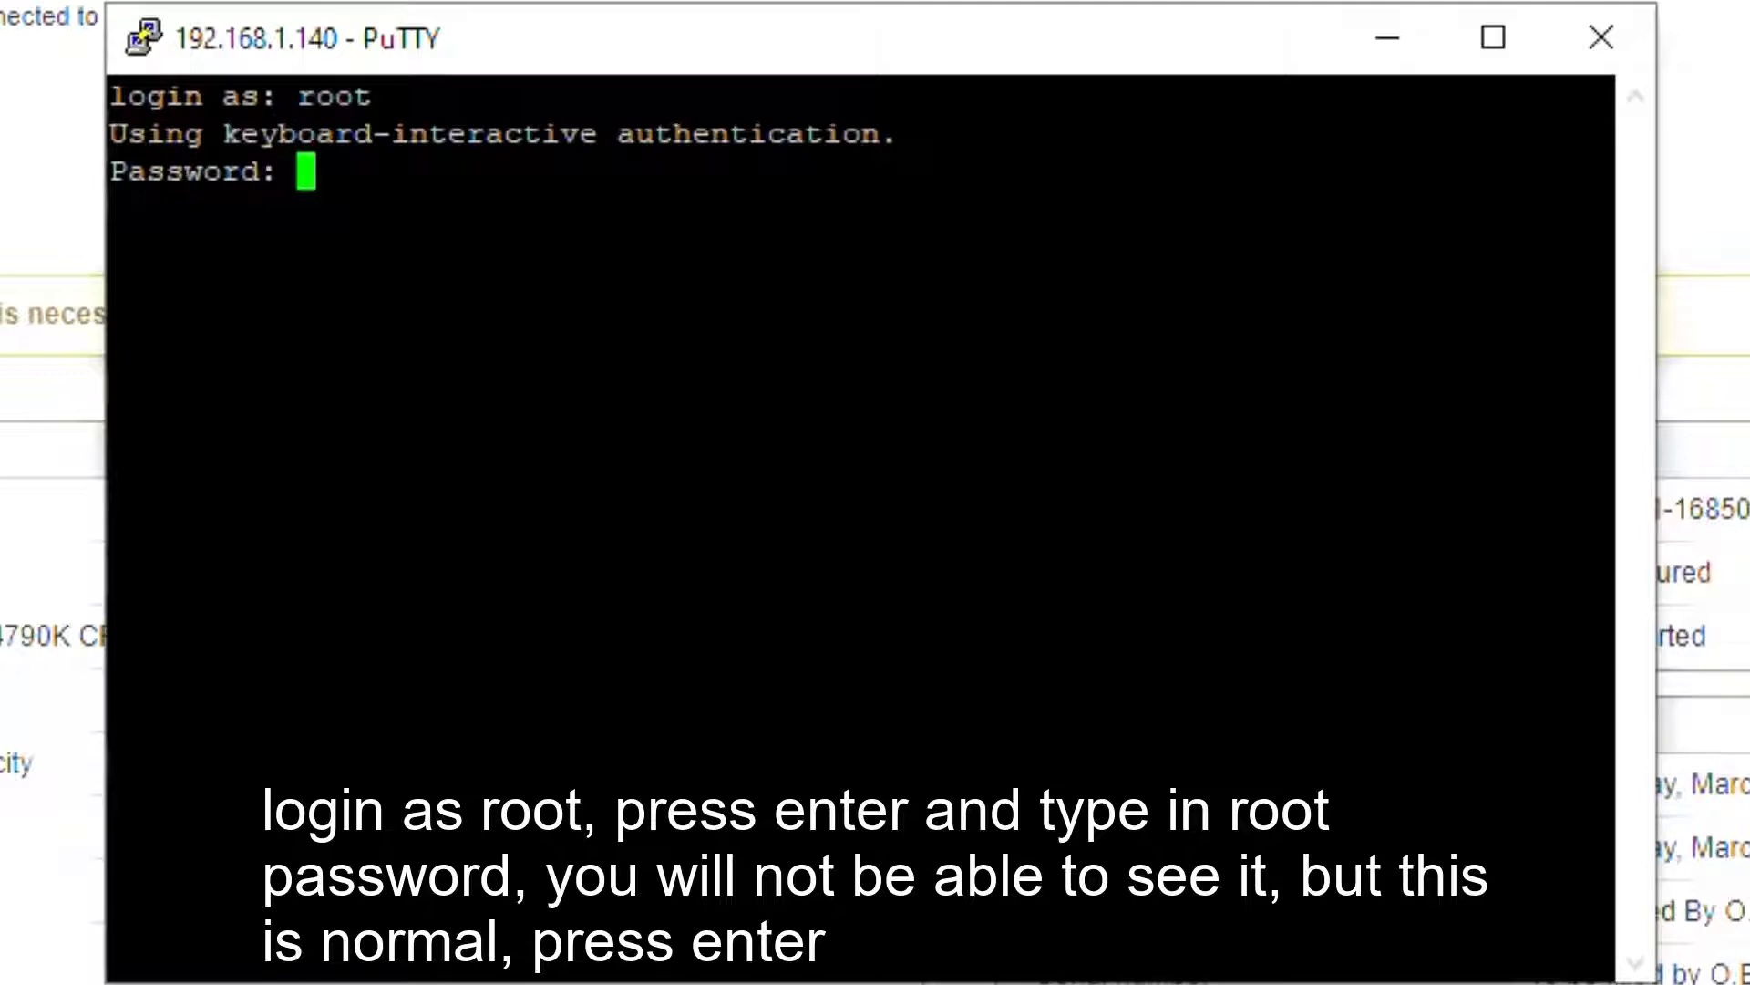
{"action": "key", "text": "Return"}
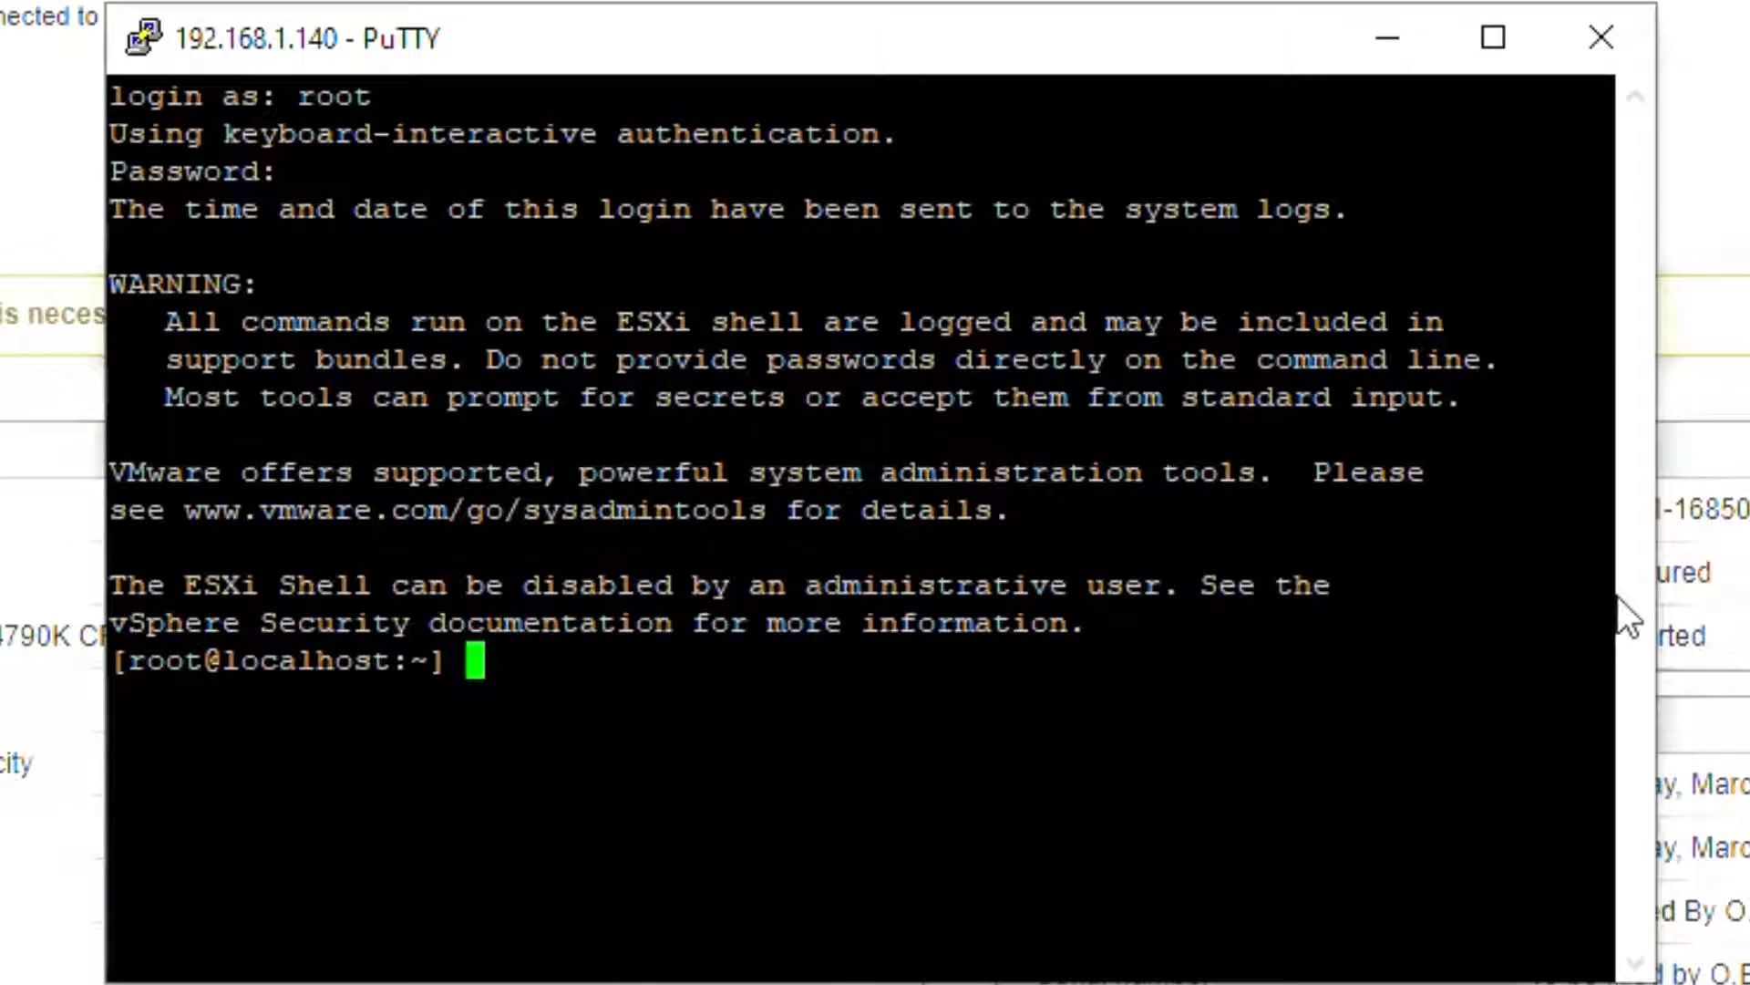
{"action": "right_click", "coordinate": [1550, 660]}
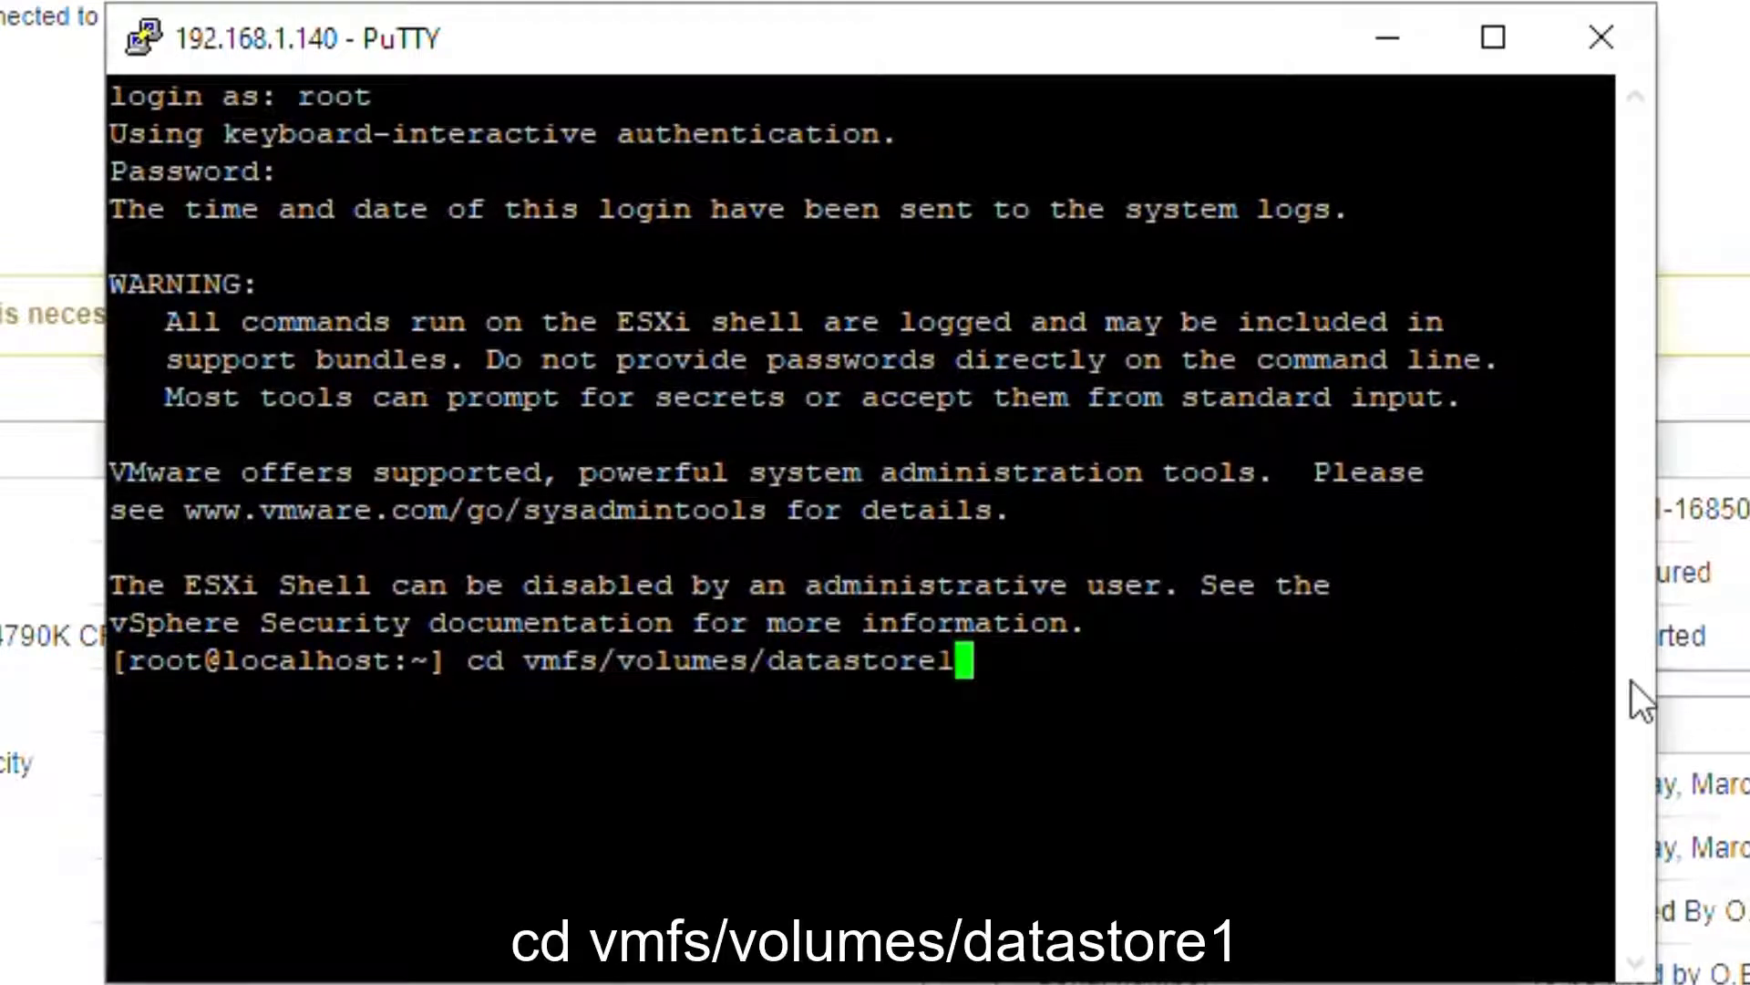
{"action": "key", "text": "Return"}
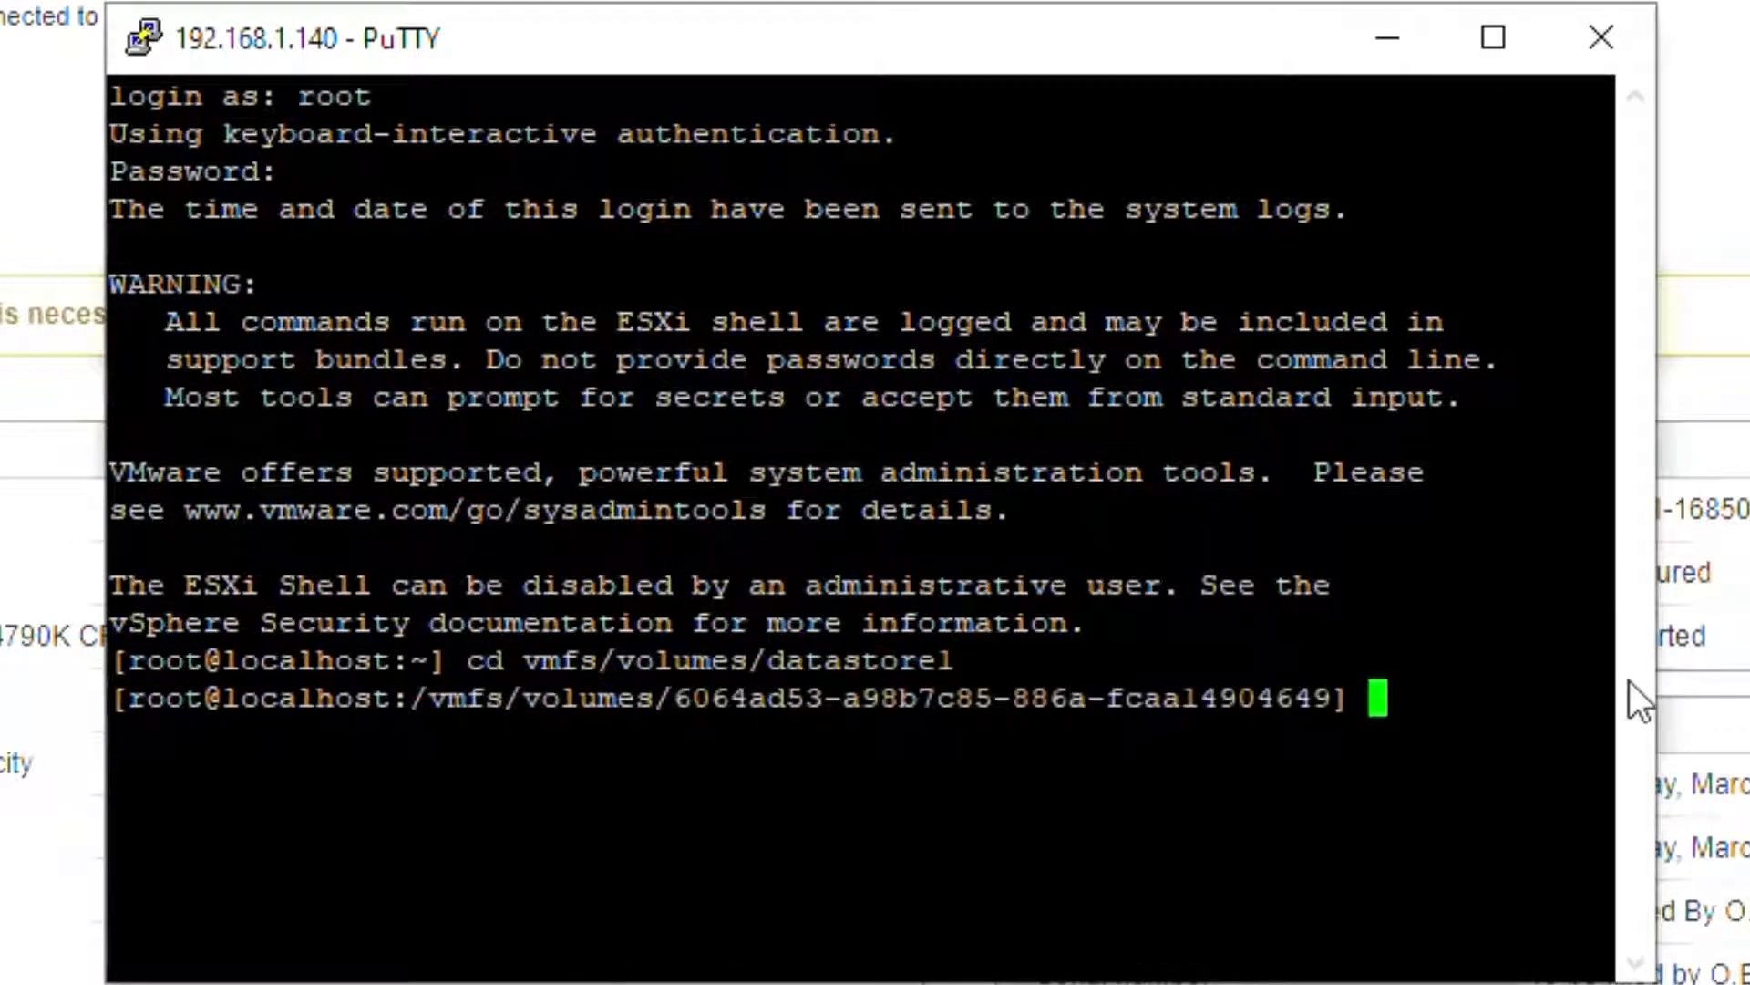
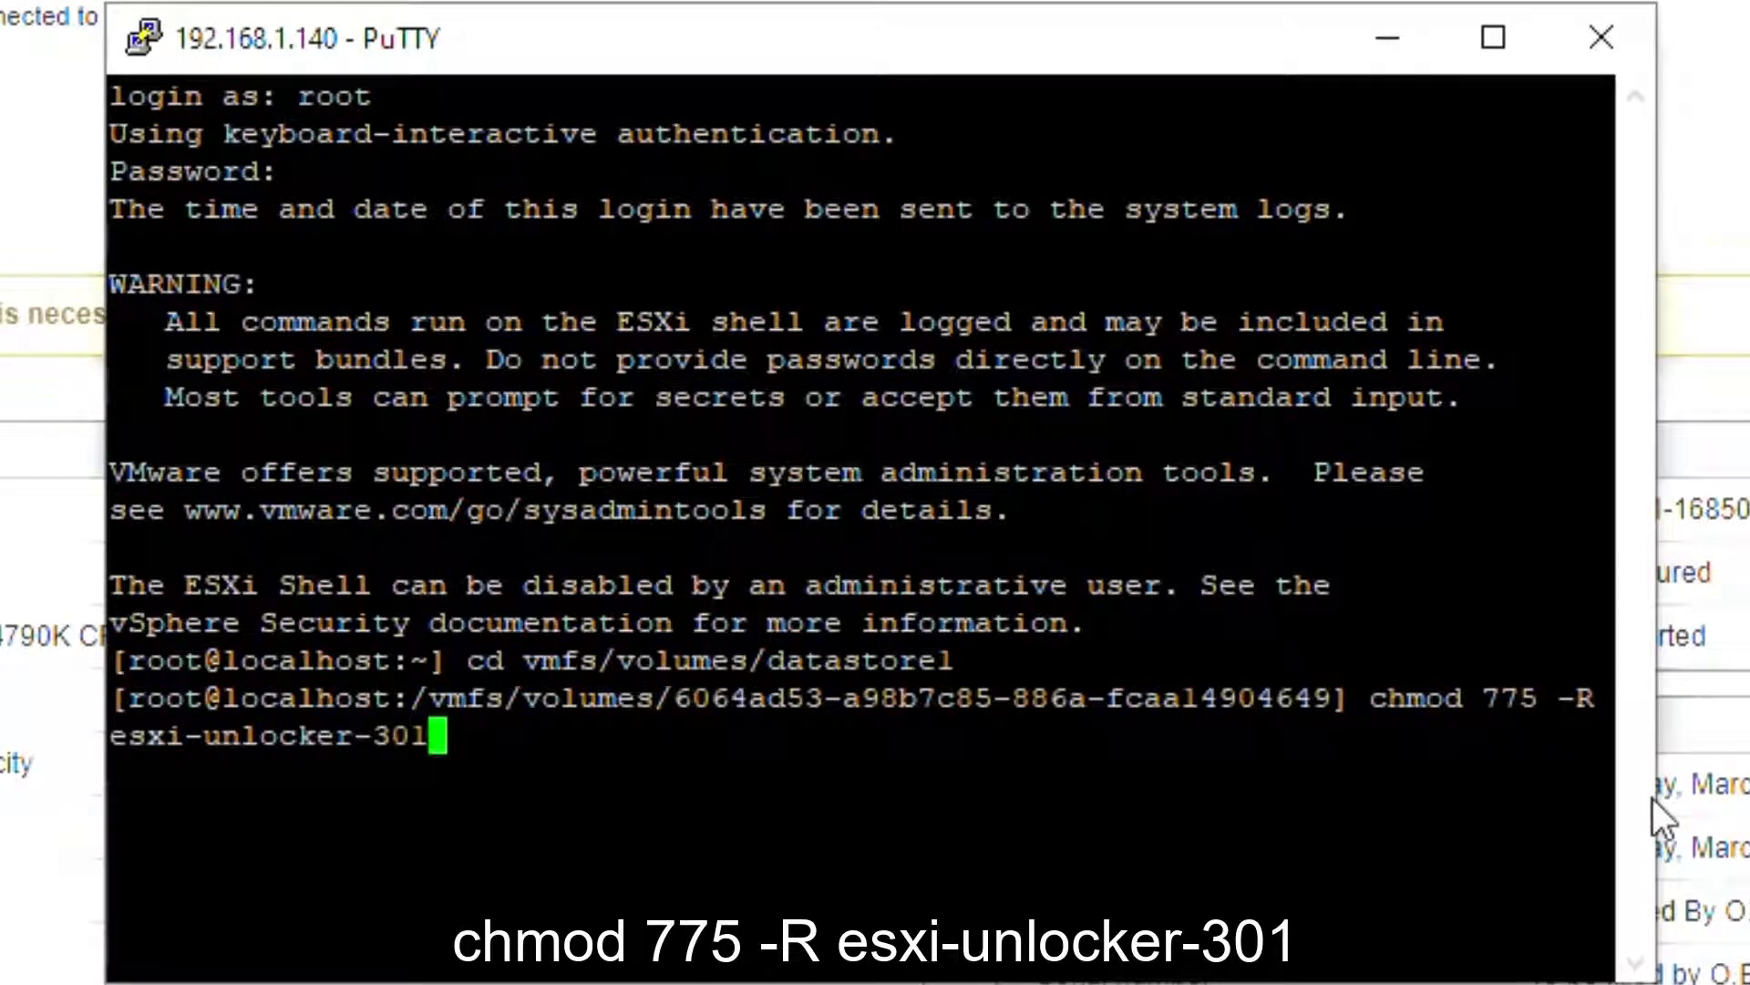
Step: Run 'chmod 775 -R esxi-unlocker-301', then 'cd esxi-unlocker-301' to enter the folder
{"action": "key", "text": "Return"}
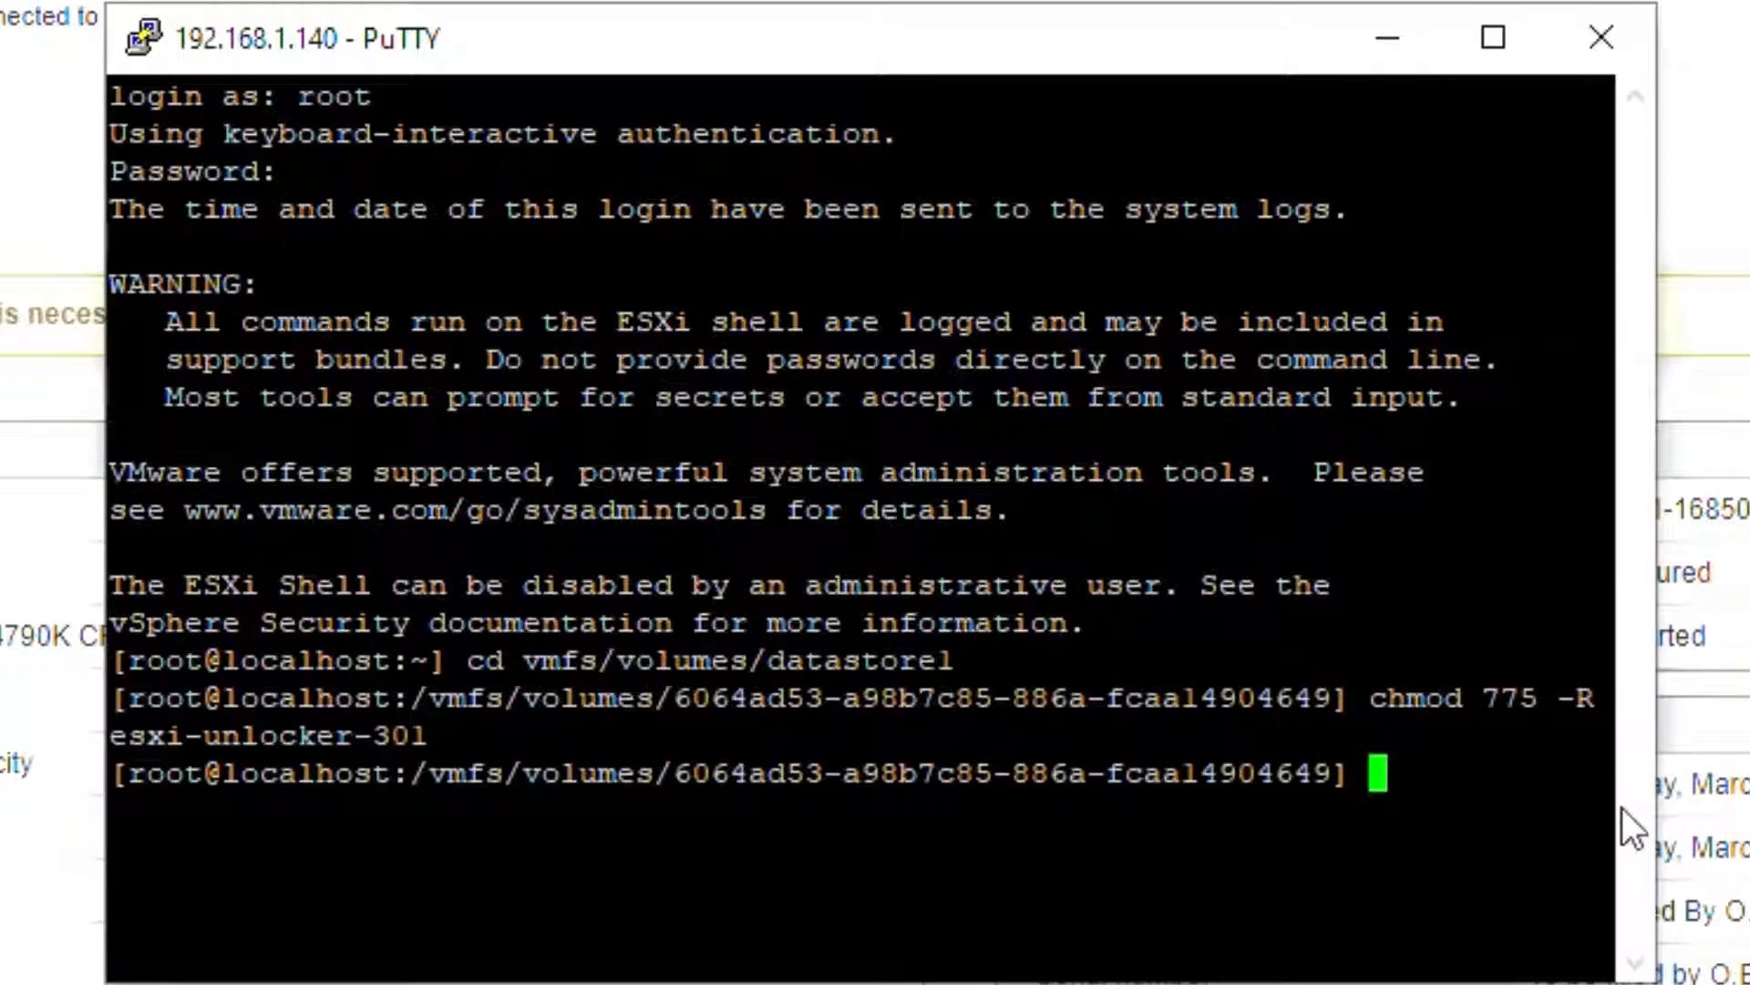
{"action": "right_click", "coordinate": [1591, 802]}
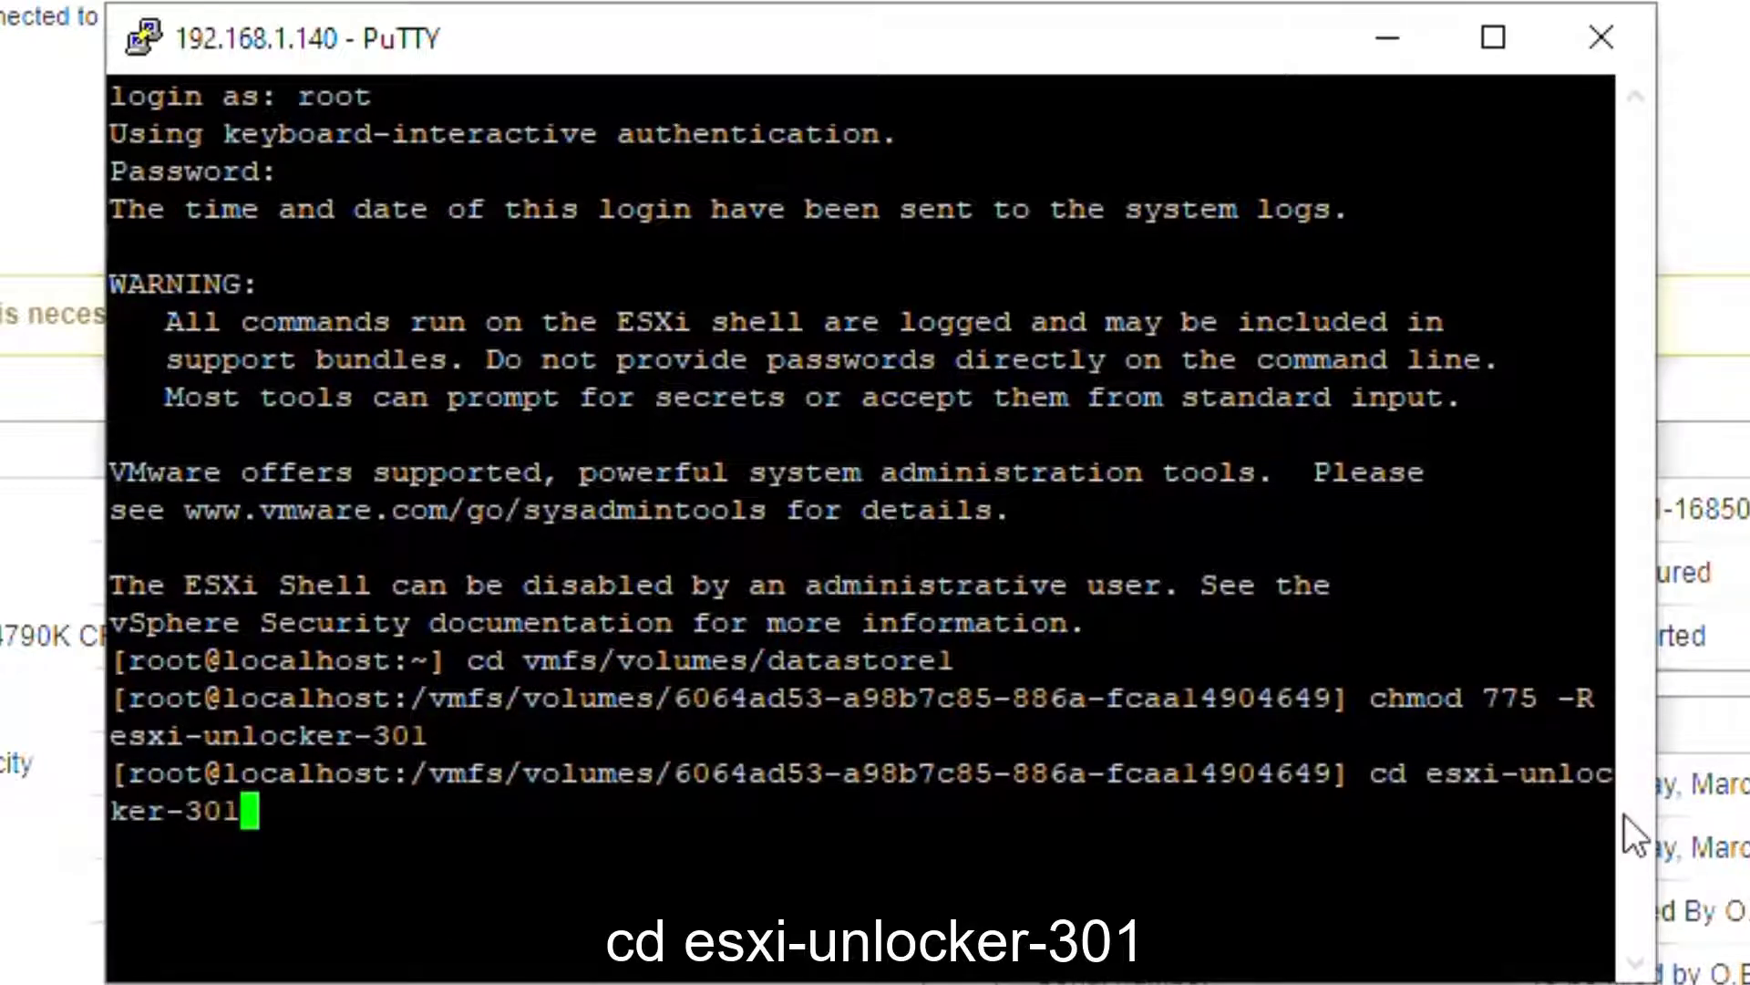
{"action": "key", "text": "Return"}
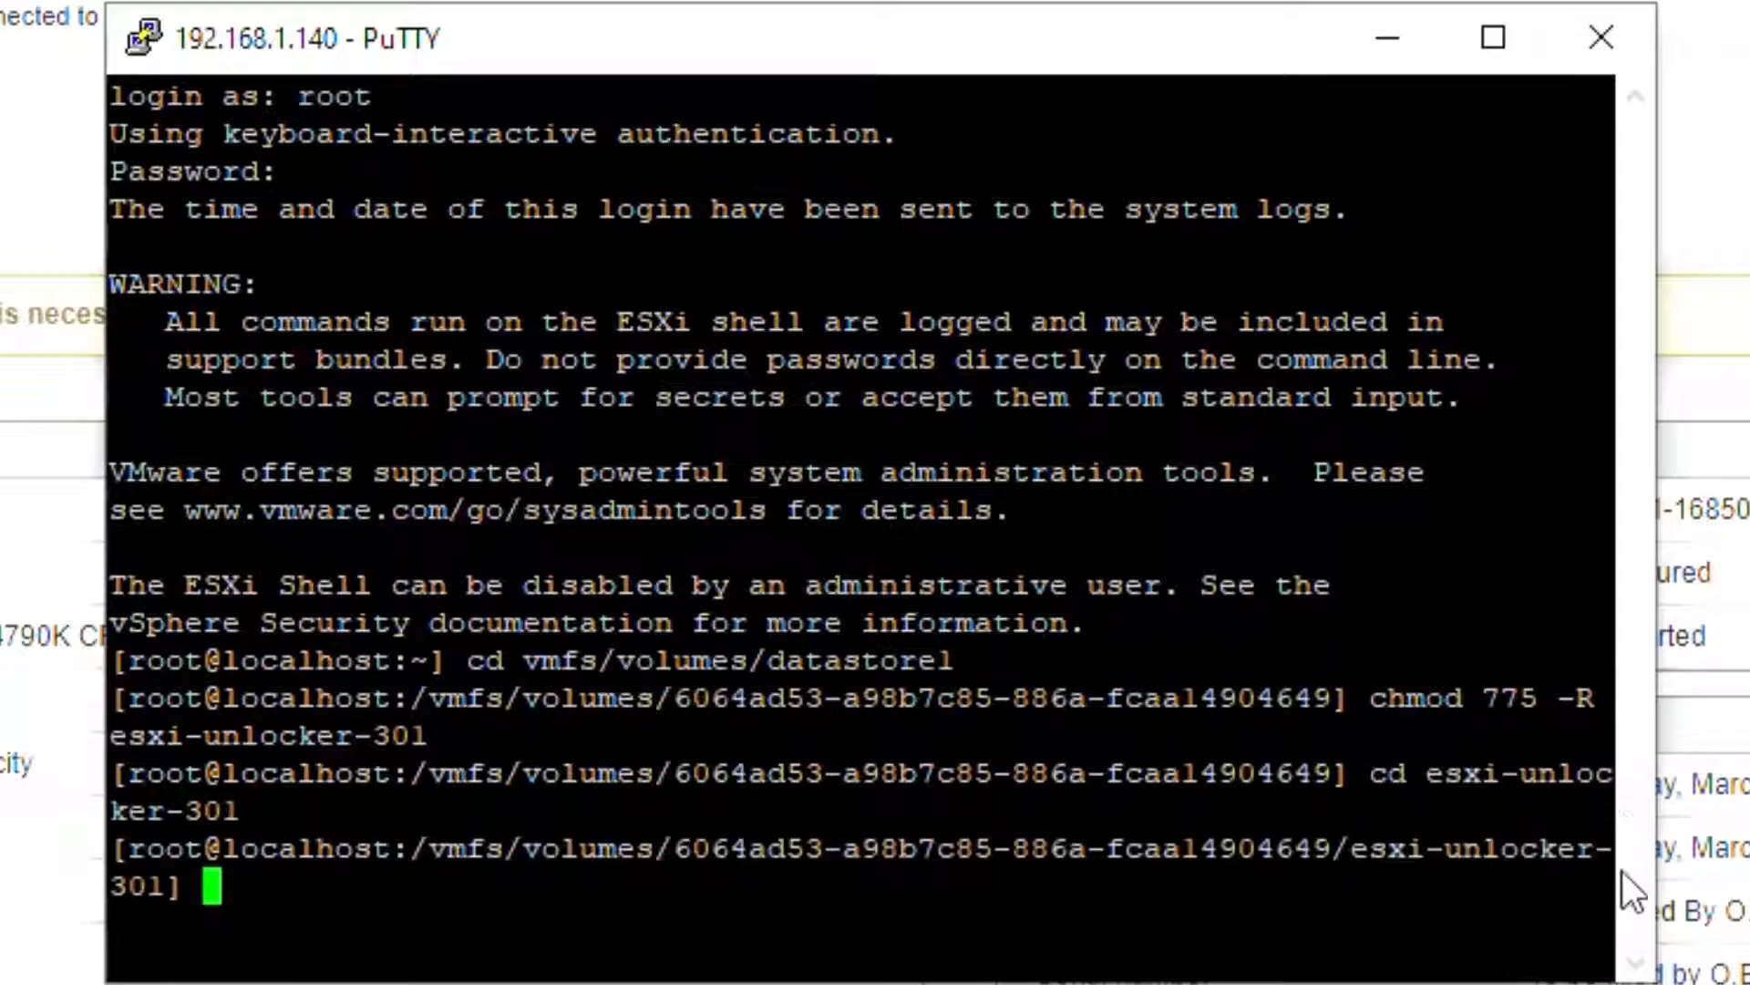
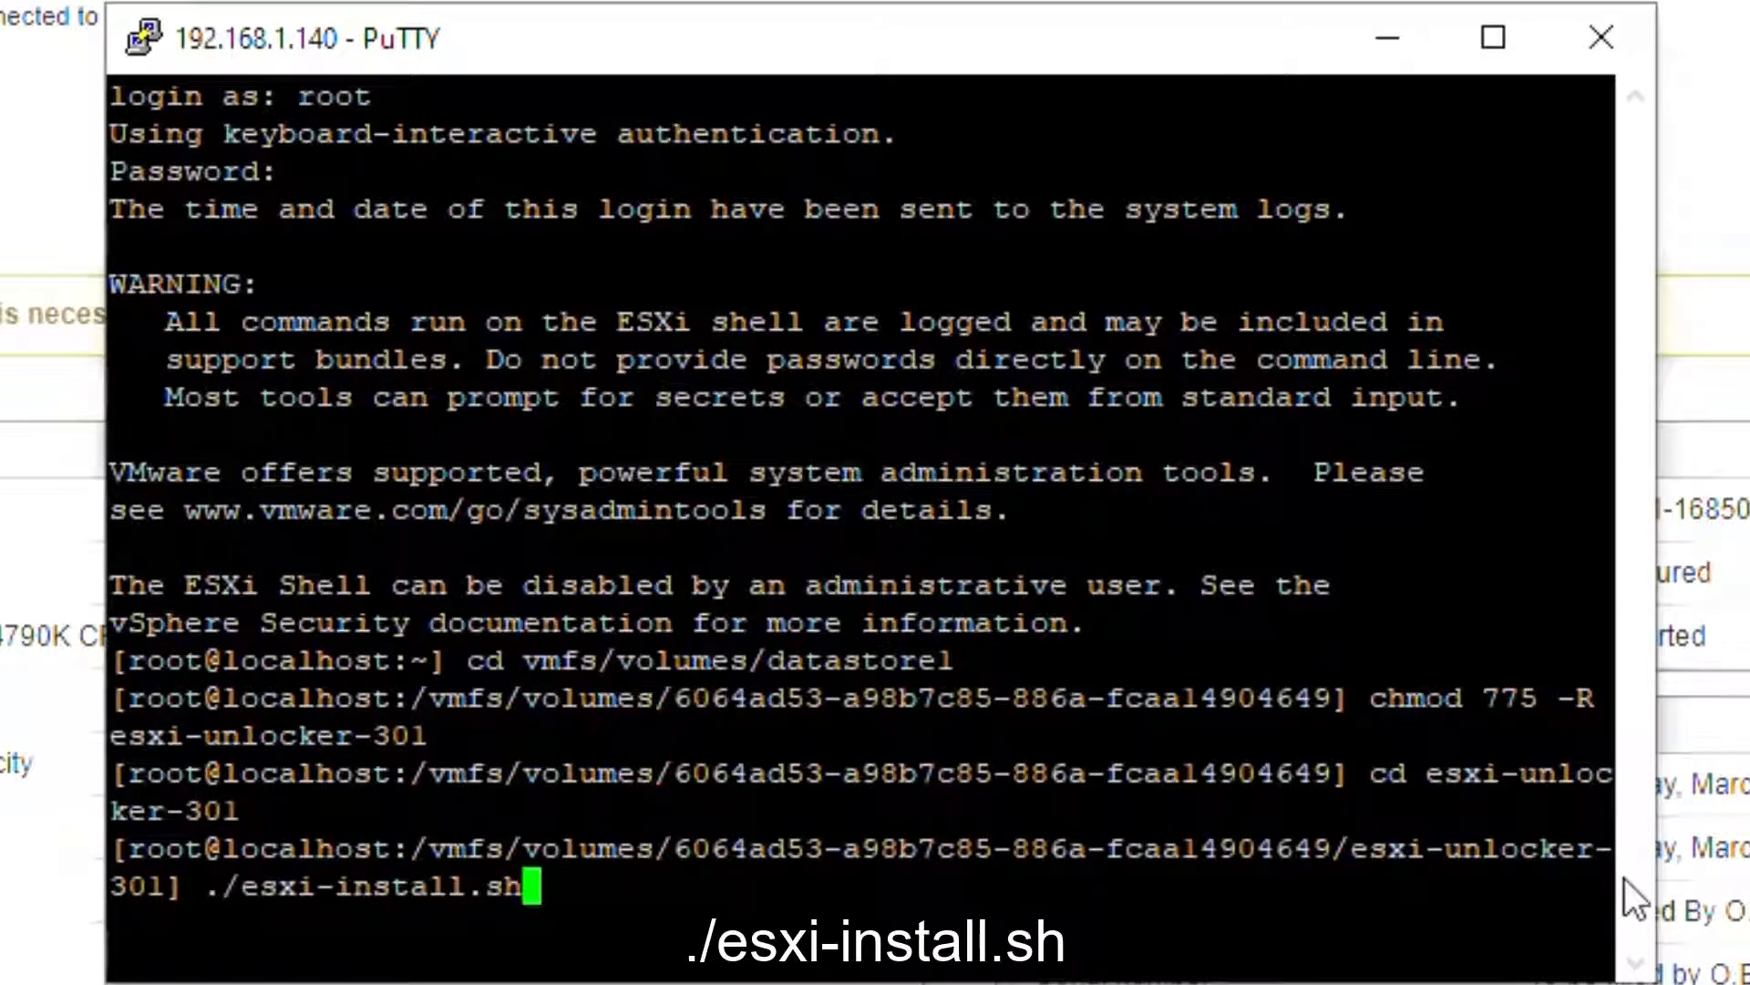
Step: Run ./esxi-install.sh until it reports Success, then exit the SSH session to close PuTTY
{"action": "key", "text": "Return"}
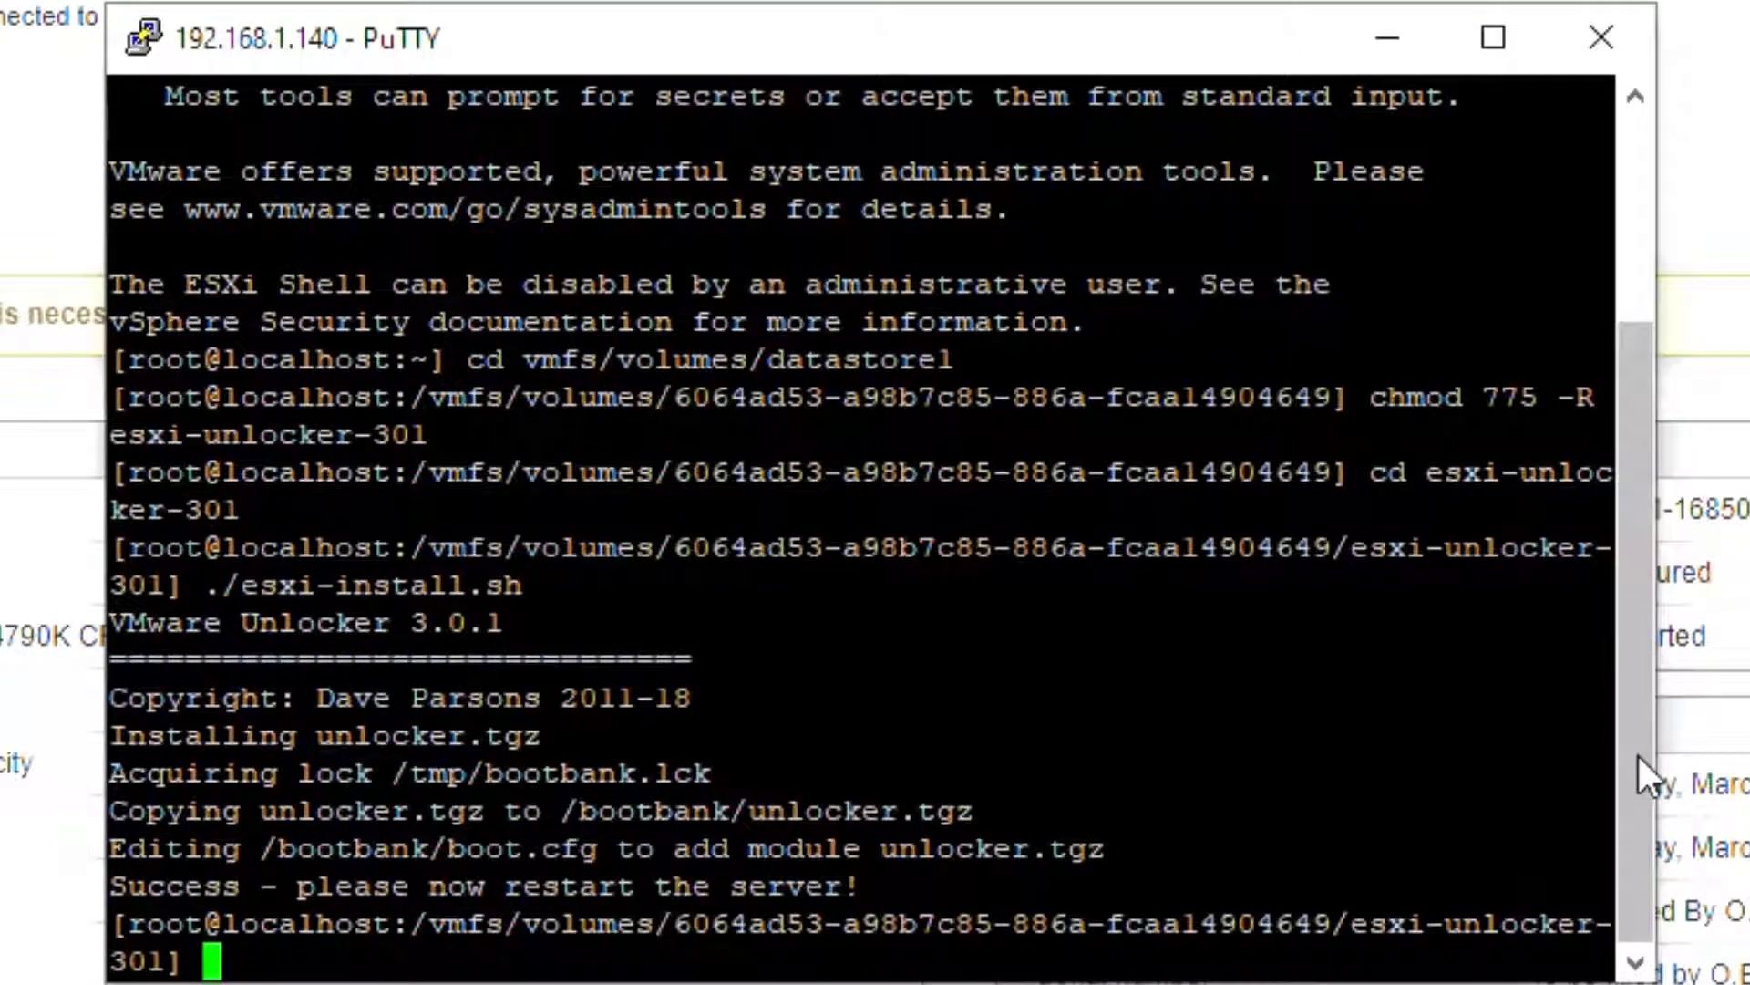
{"action": "type", "text": "exit"}
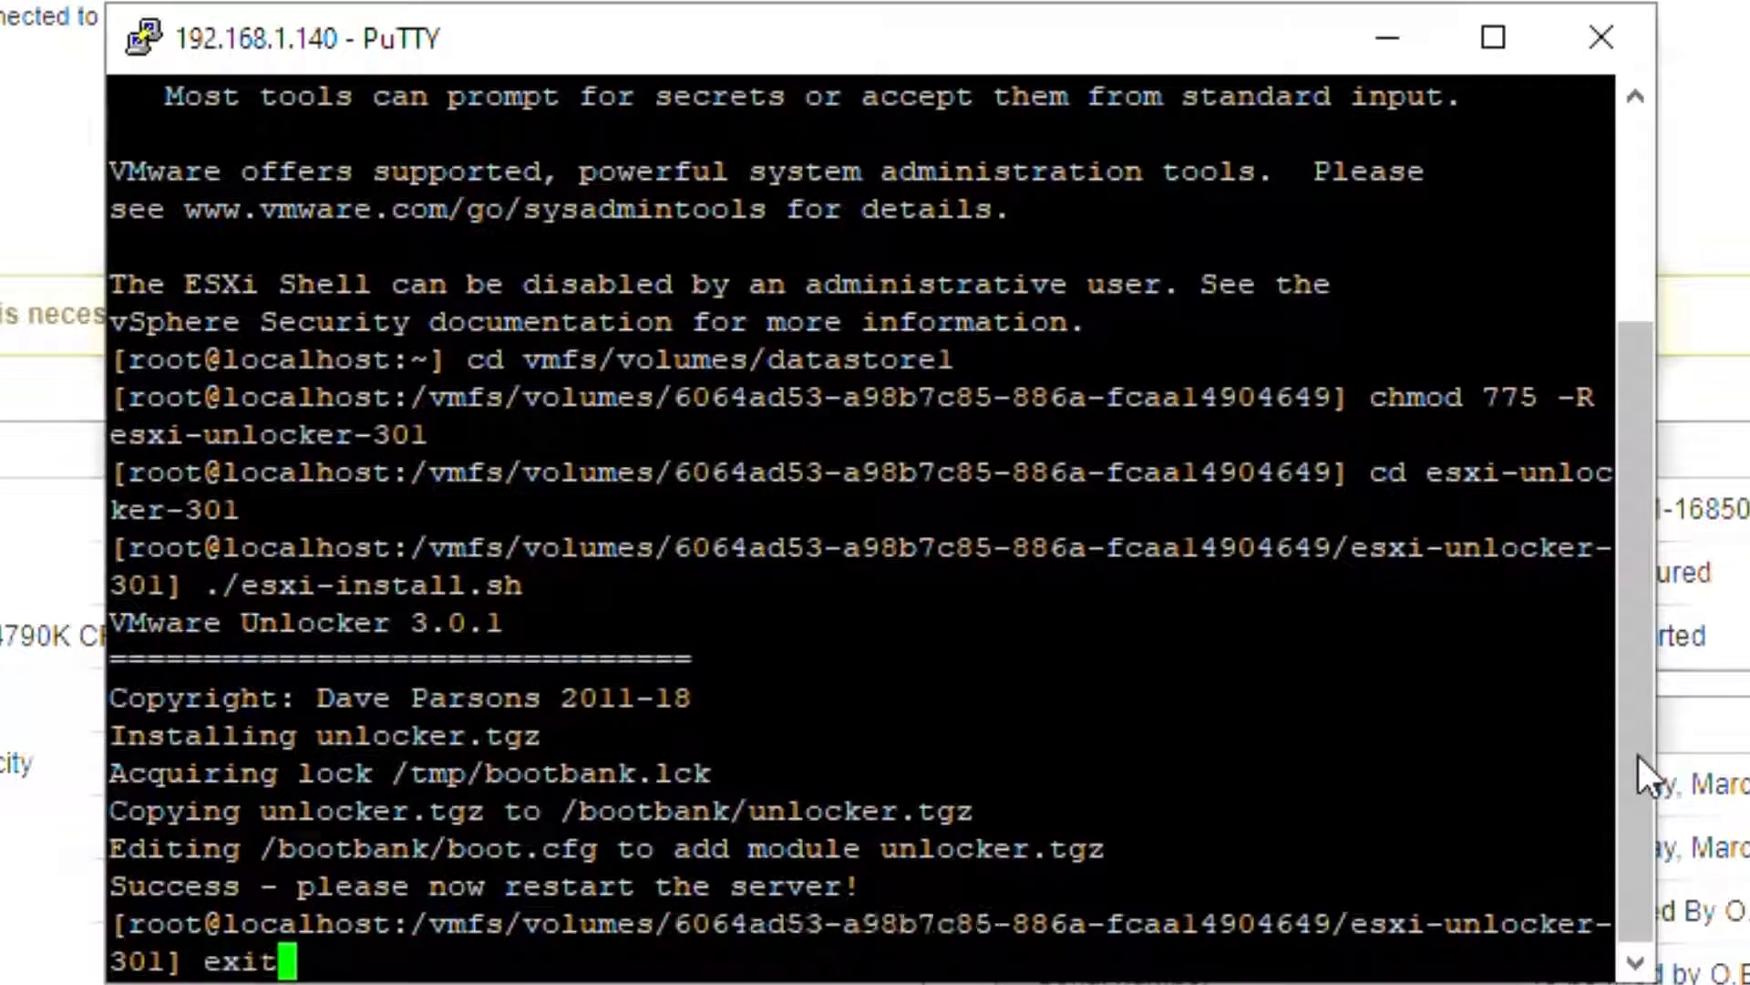
{"action": "key", "text": "Return"}
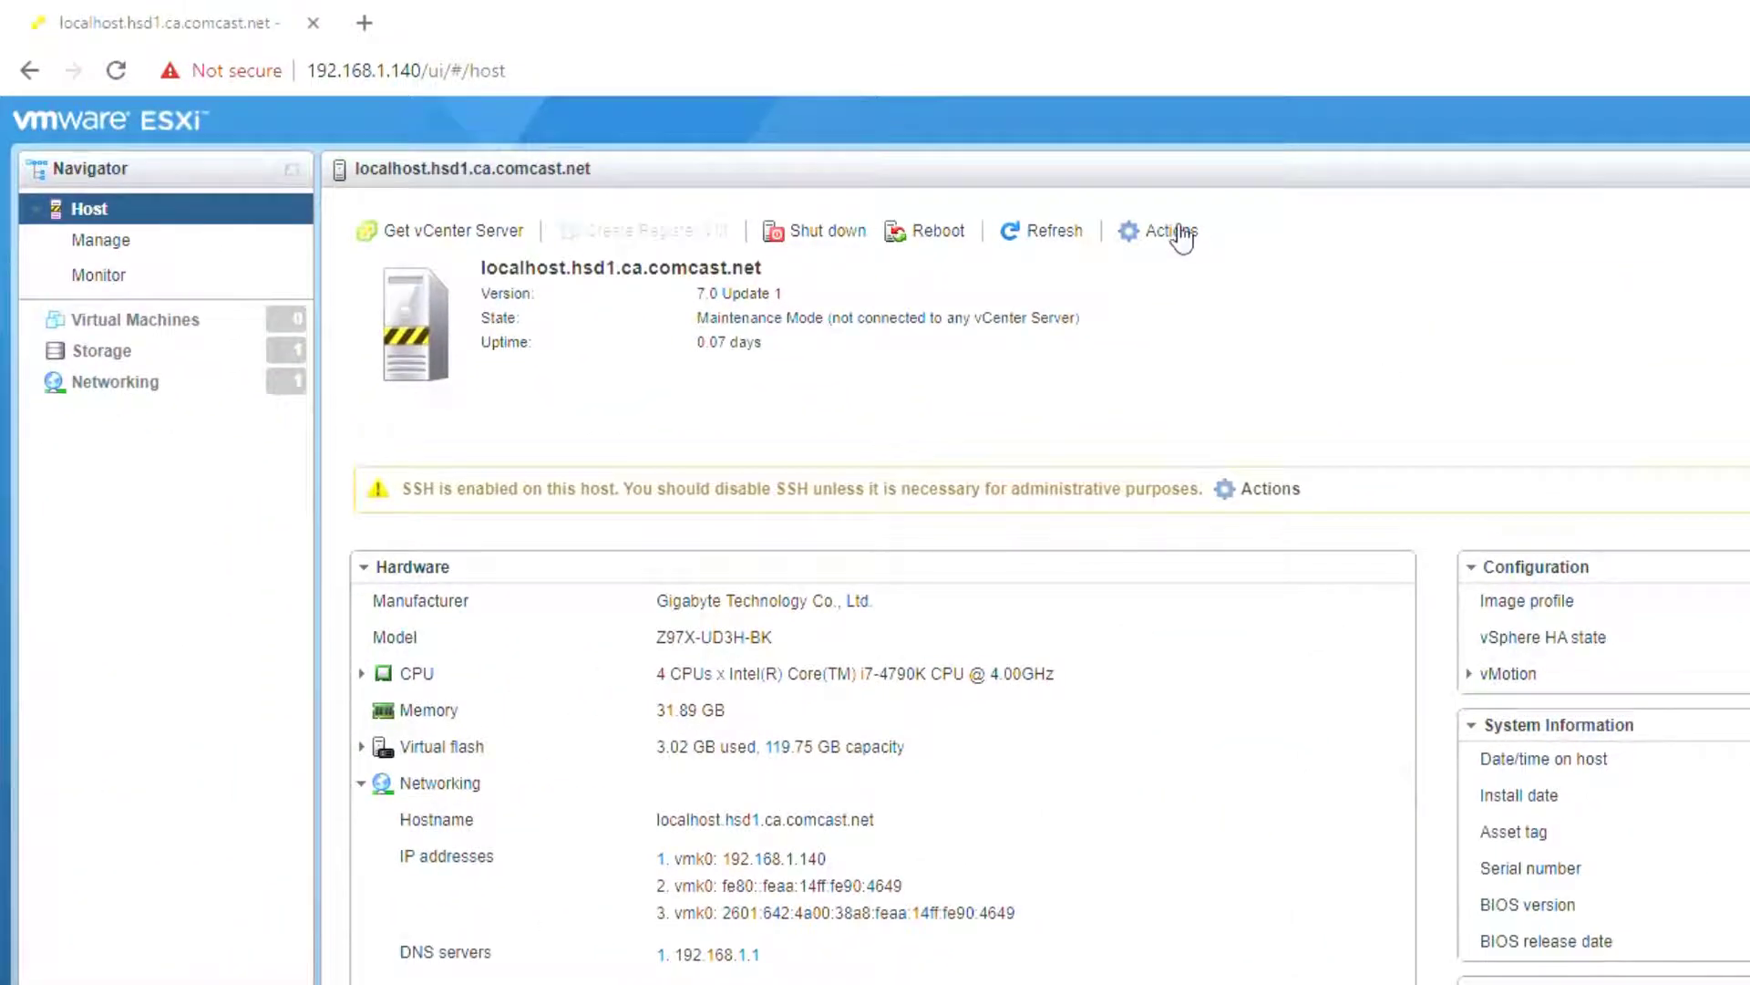
{"action": "left_click", "coordinate": [1172, 223]}
Step: Disable the Secure Shell (SSH) service and reboot the ESXi host
{"action": "mouse_move", "coordinate": [1276, 425]}
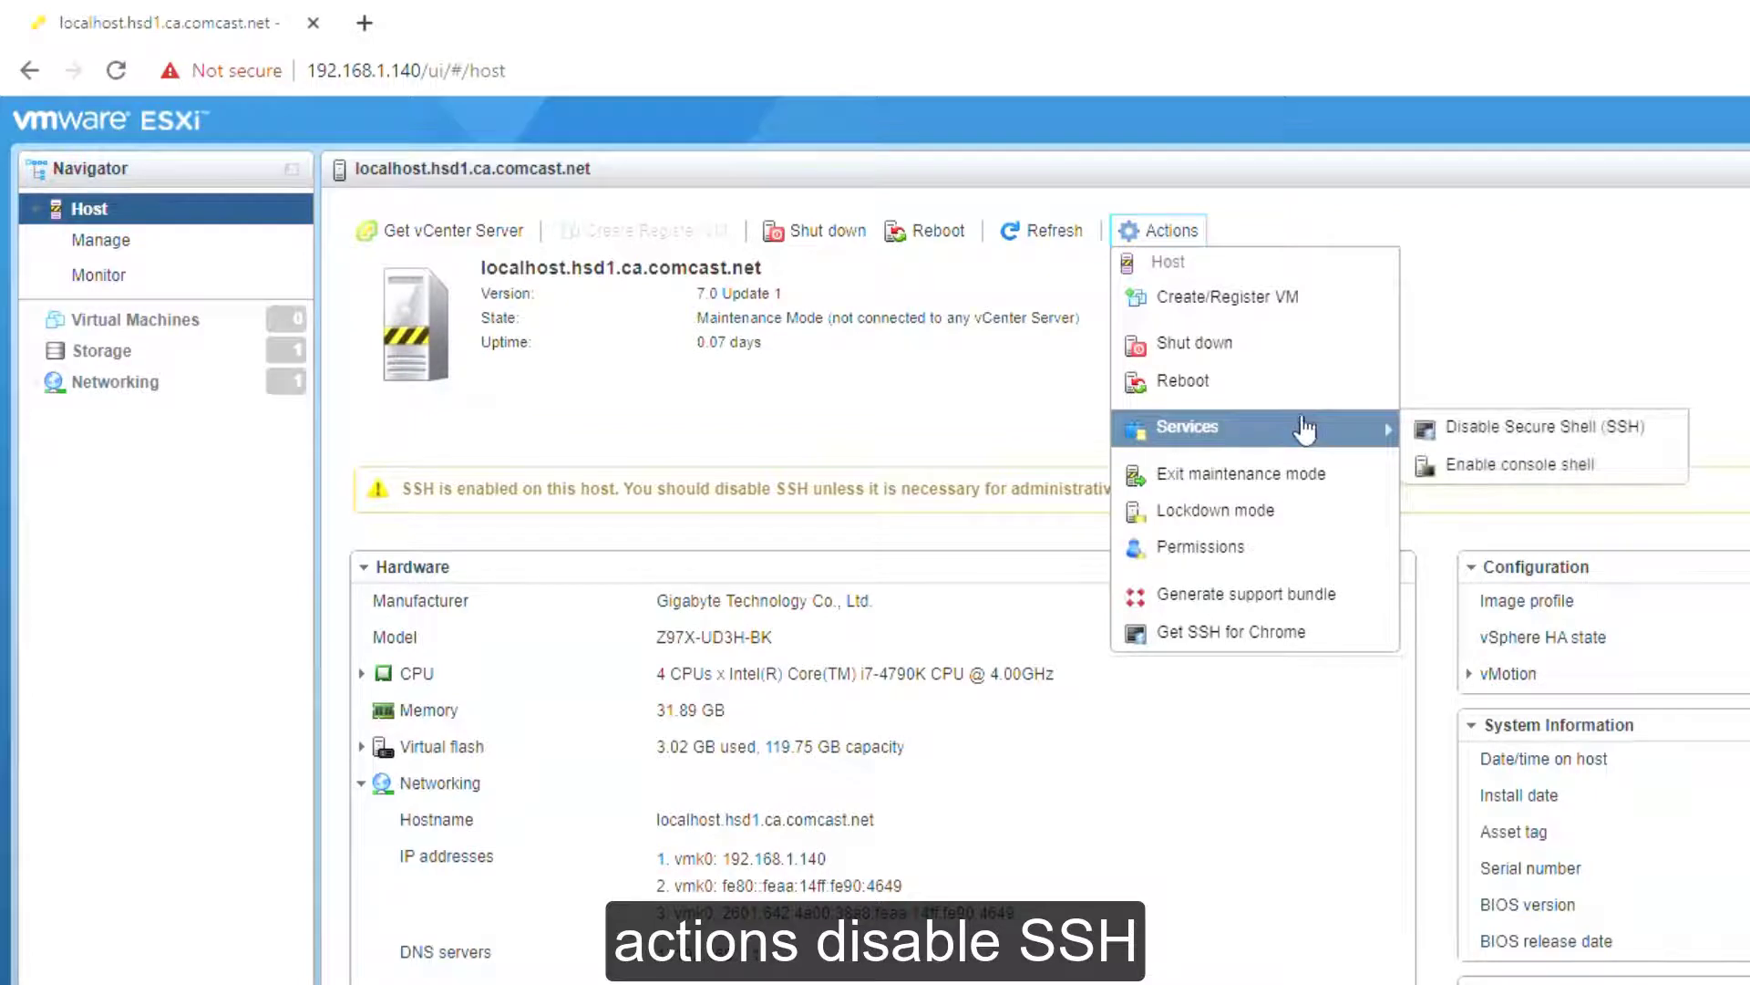
{"action": "left_click", "coordinate": [1596, 442]}
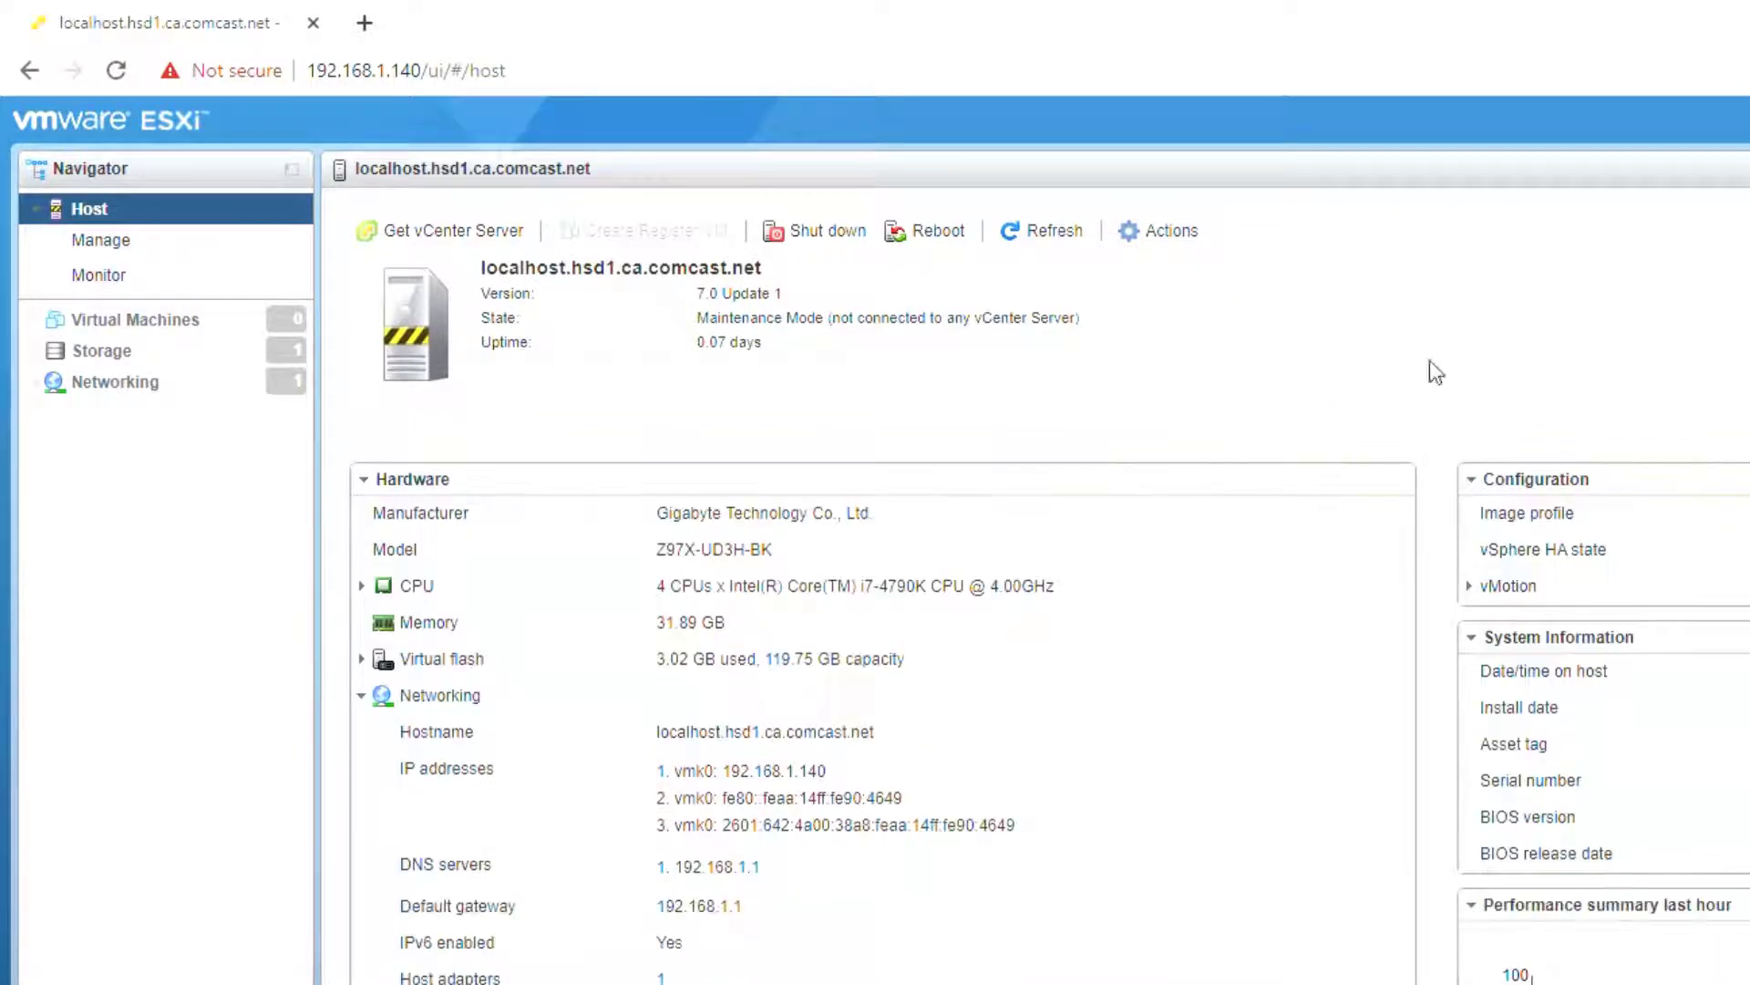
{"action": "left_click", "coordinate": [1200, 244]}
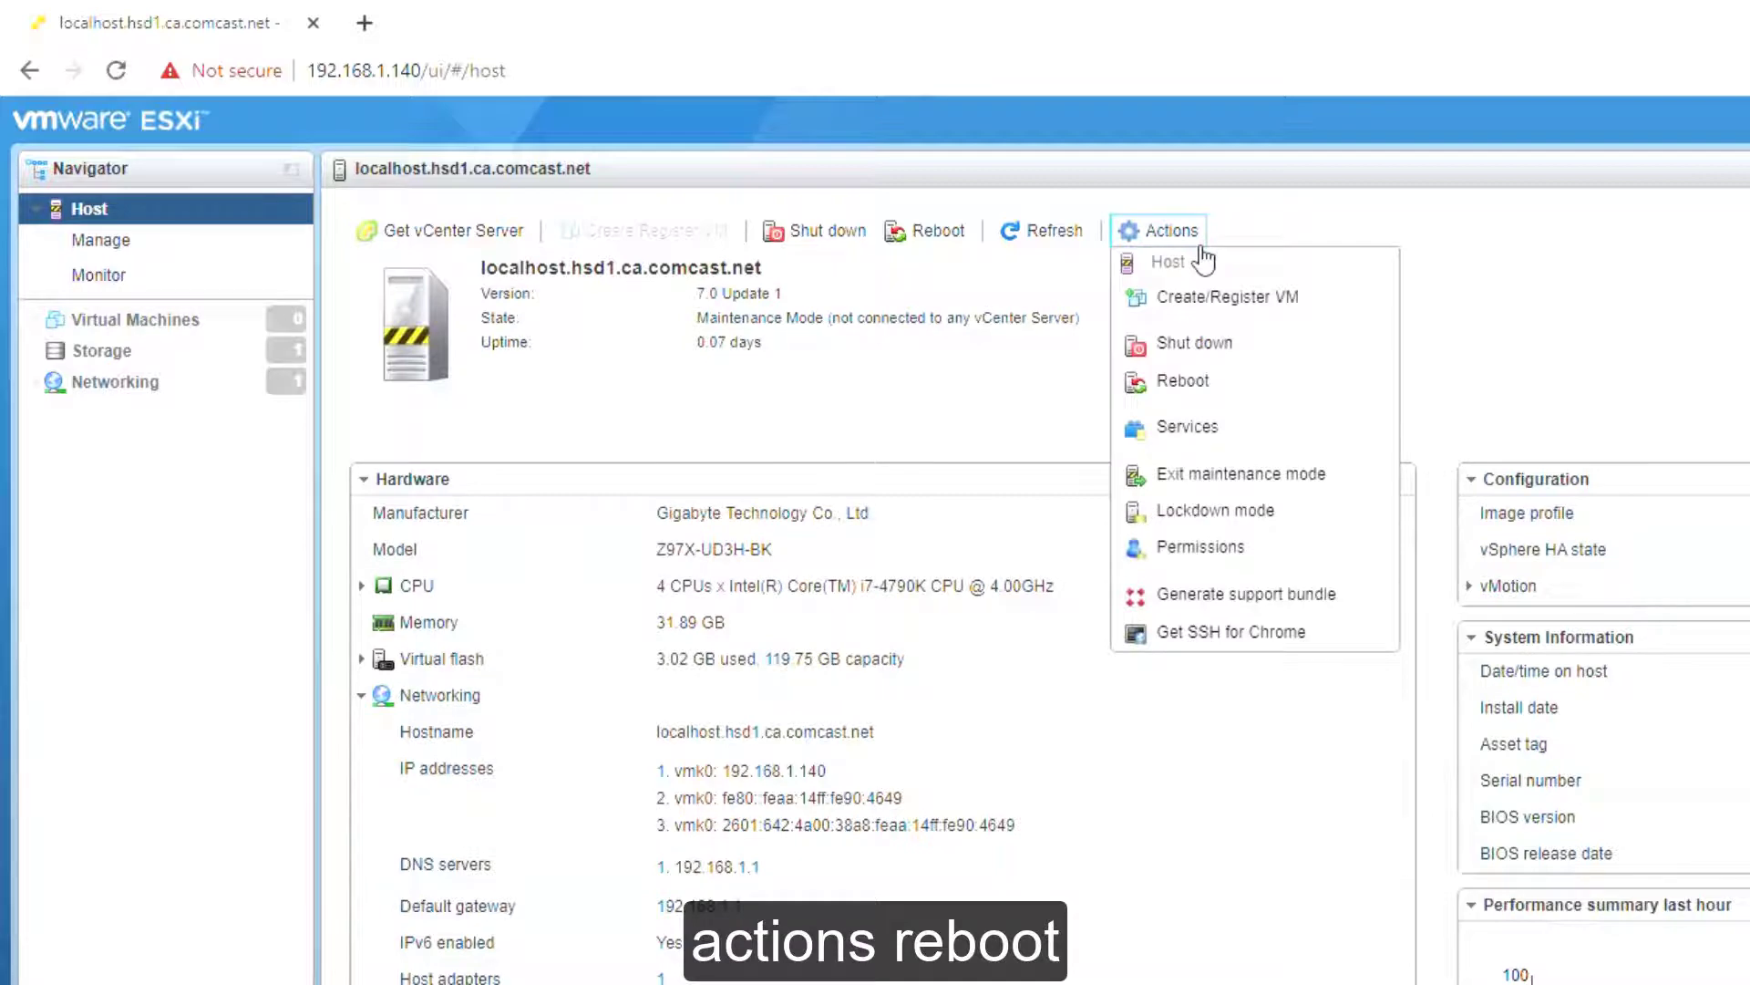
{"action": "left_click", "coordinate": [1231, 383]}
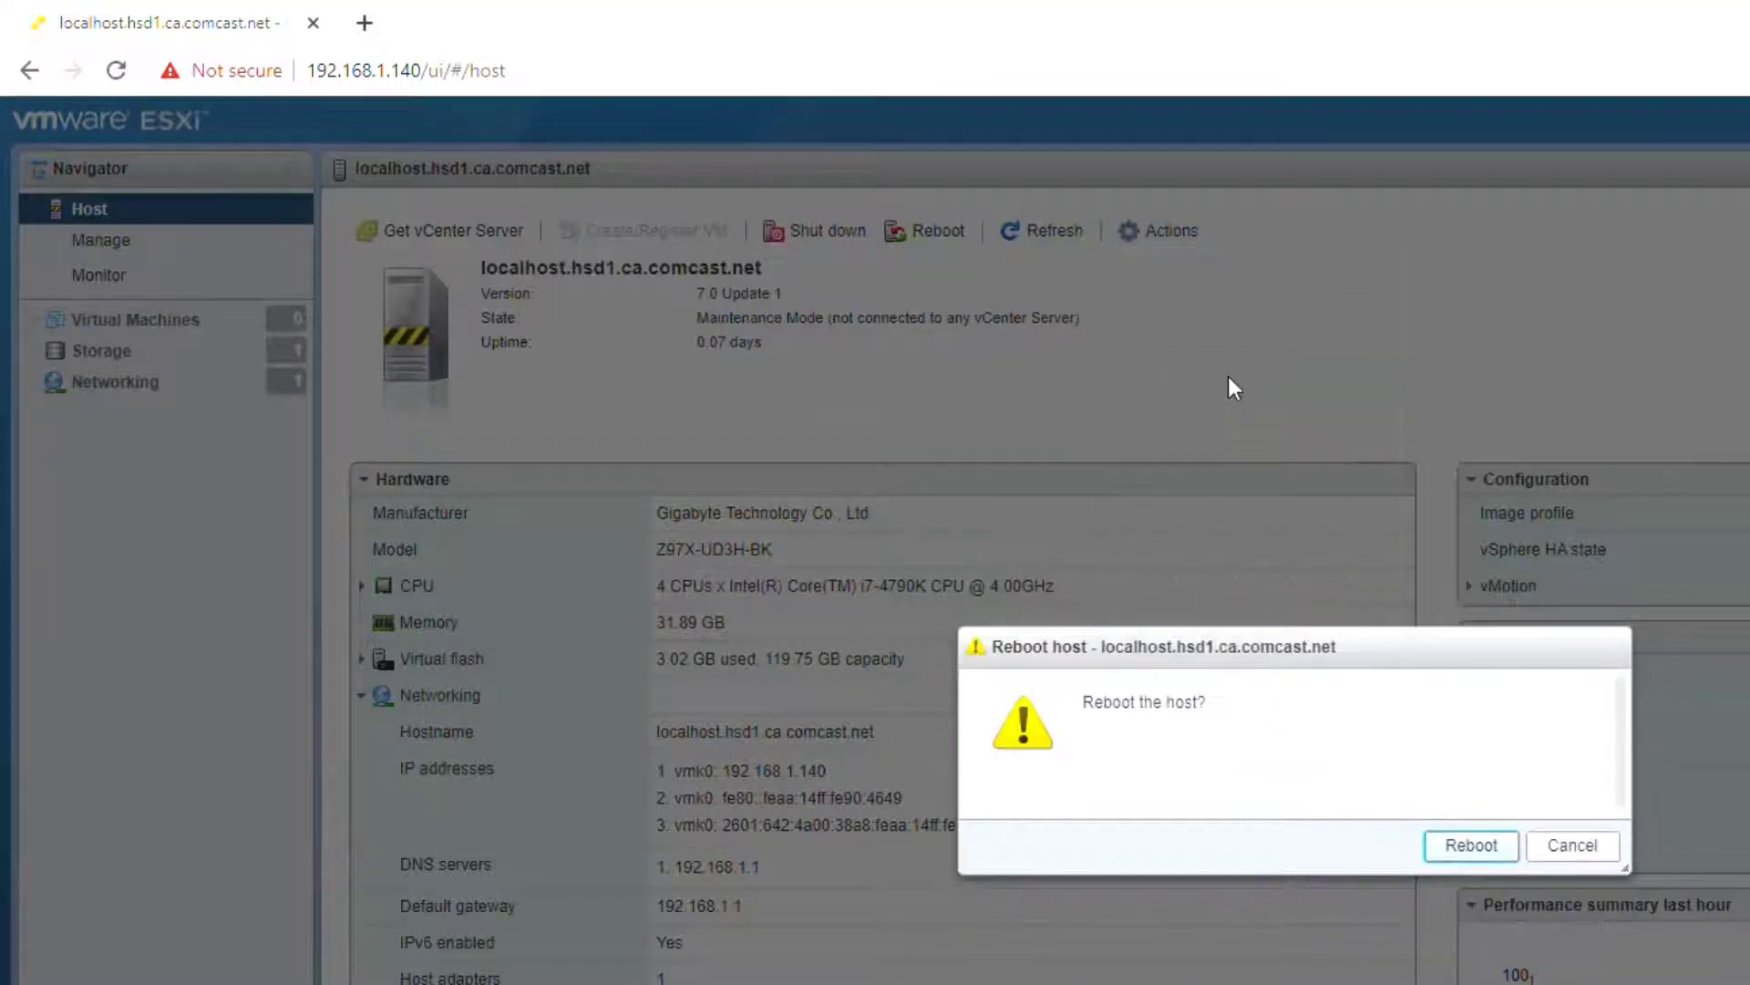
{"action": "left_click", "coordinate": [1477, 842]}
Step: Log back in after the reboot and take the host out of maintenance mode
{"action": "left_click", "coordinate": [333, 605]}
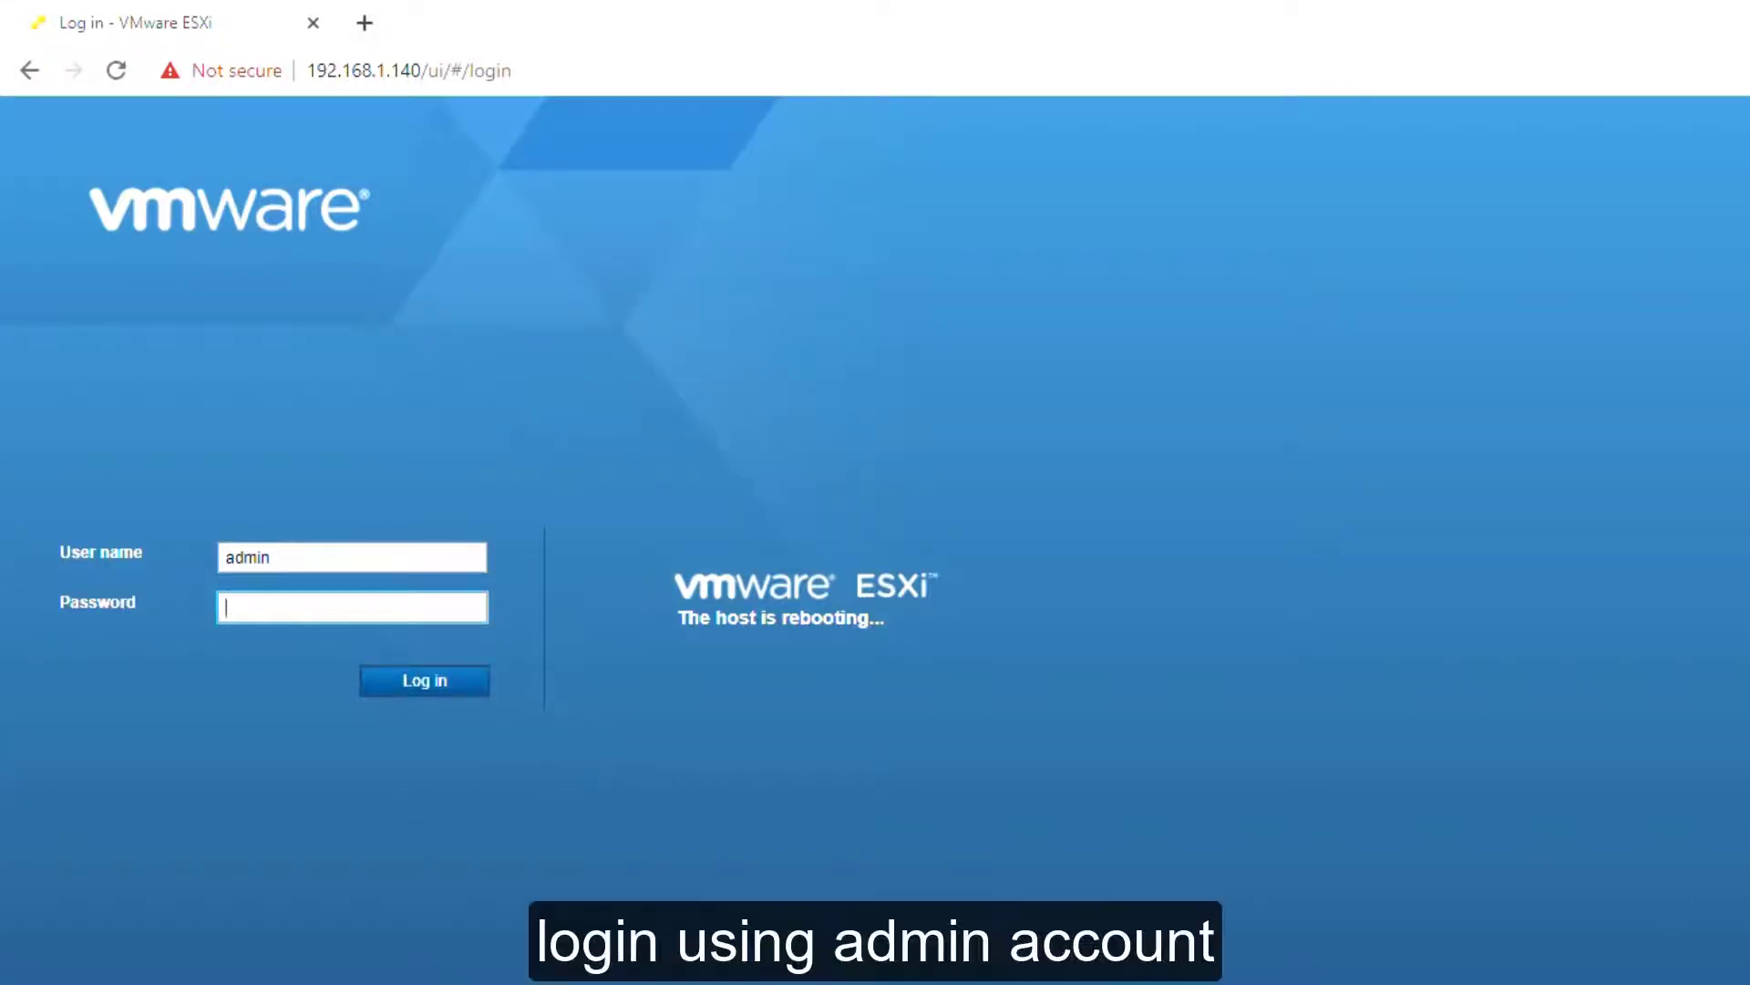
{"action": "key", "text": "Return"}
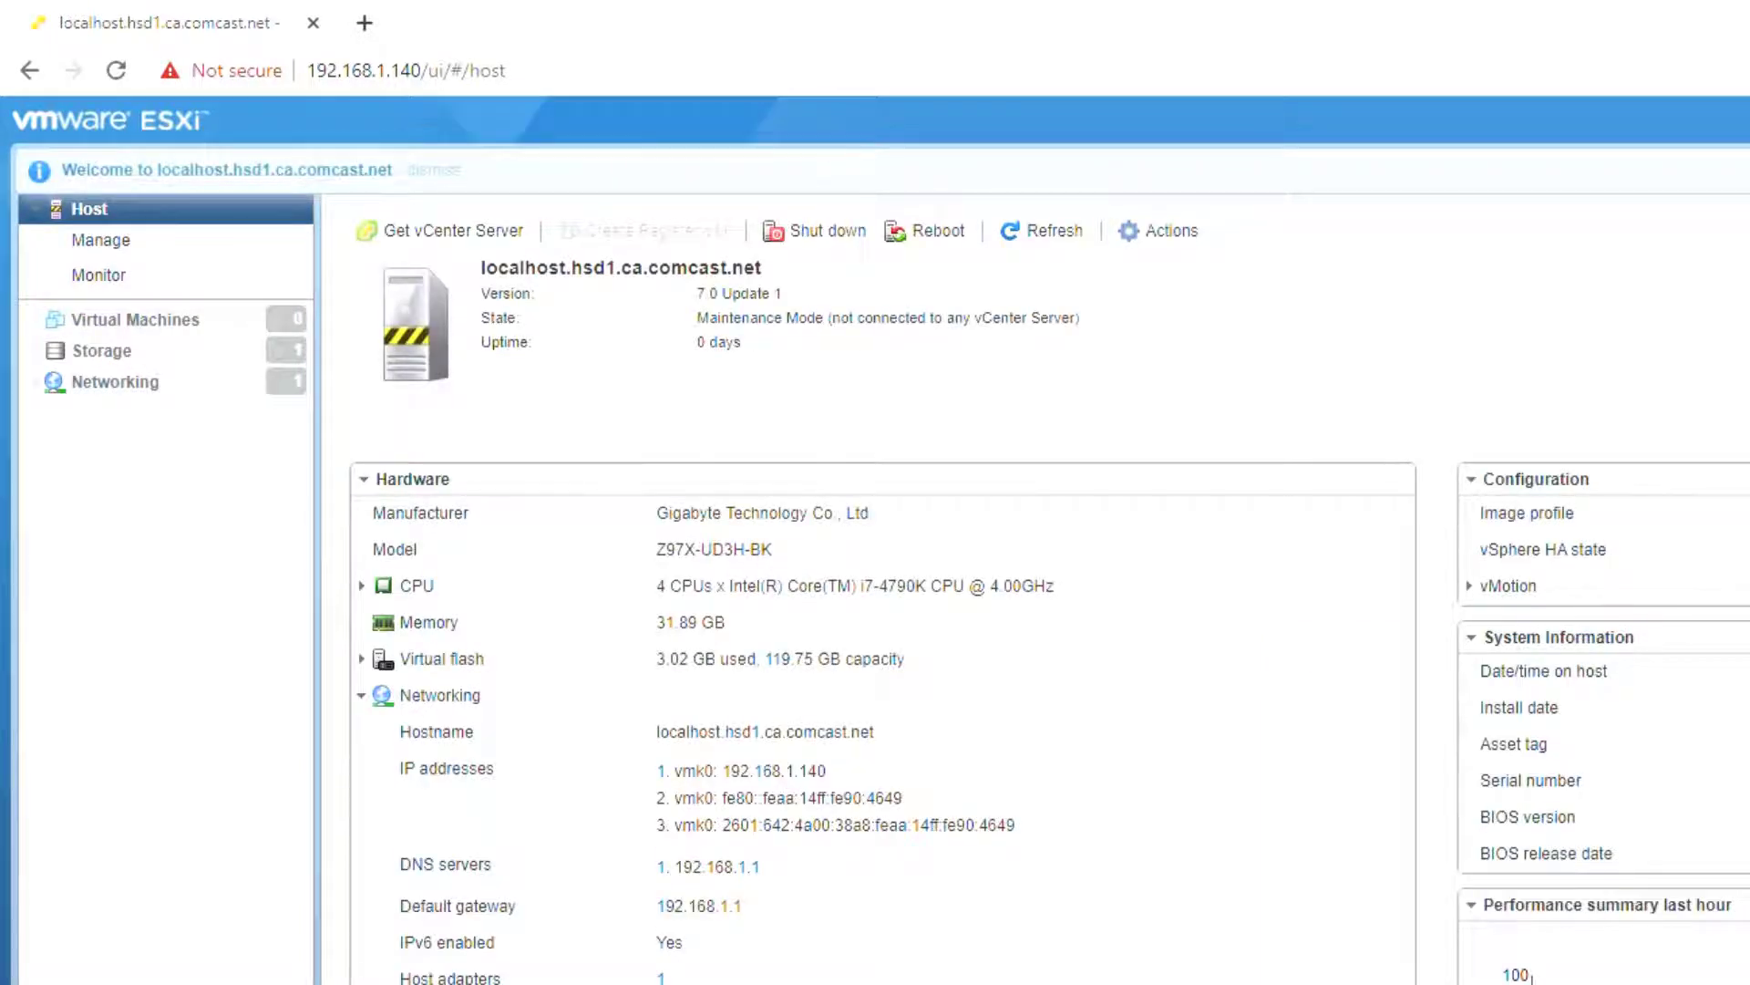
{"action": "left_click", "coordinate": [1156, 239]}
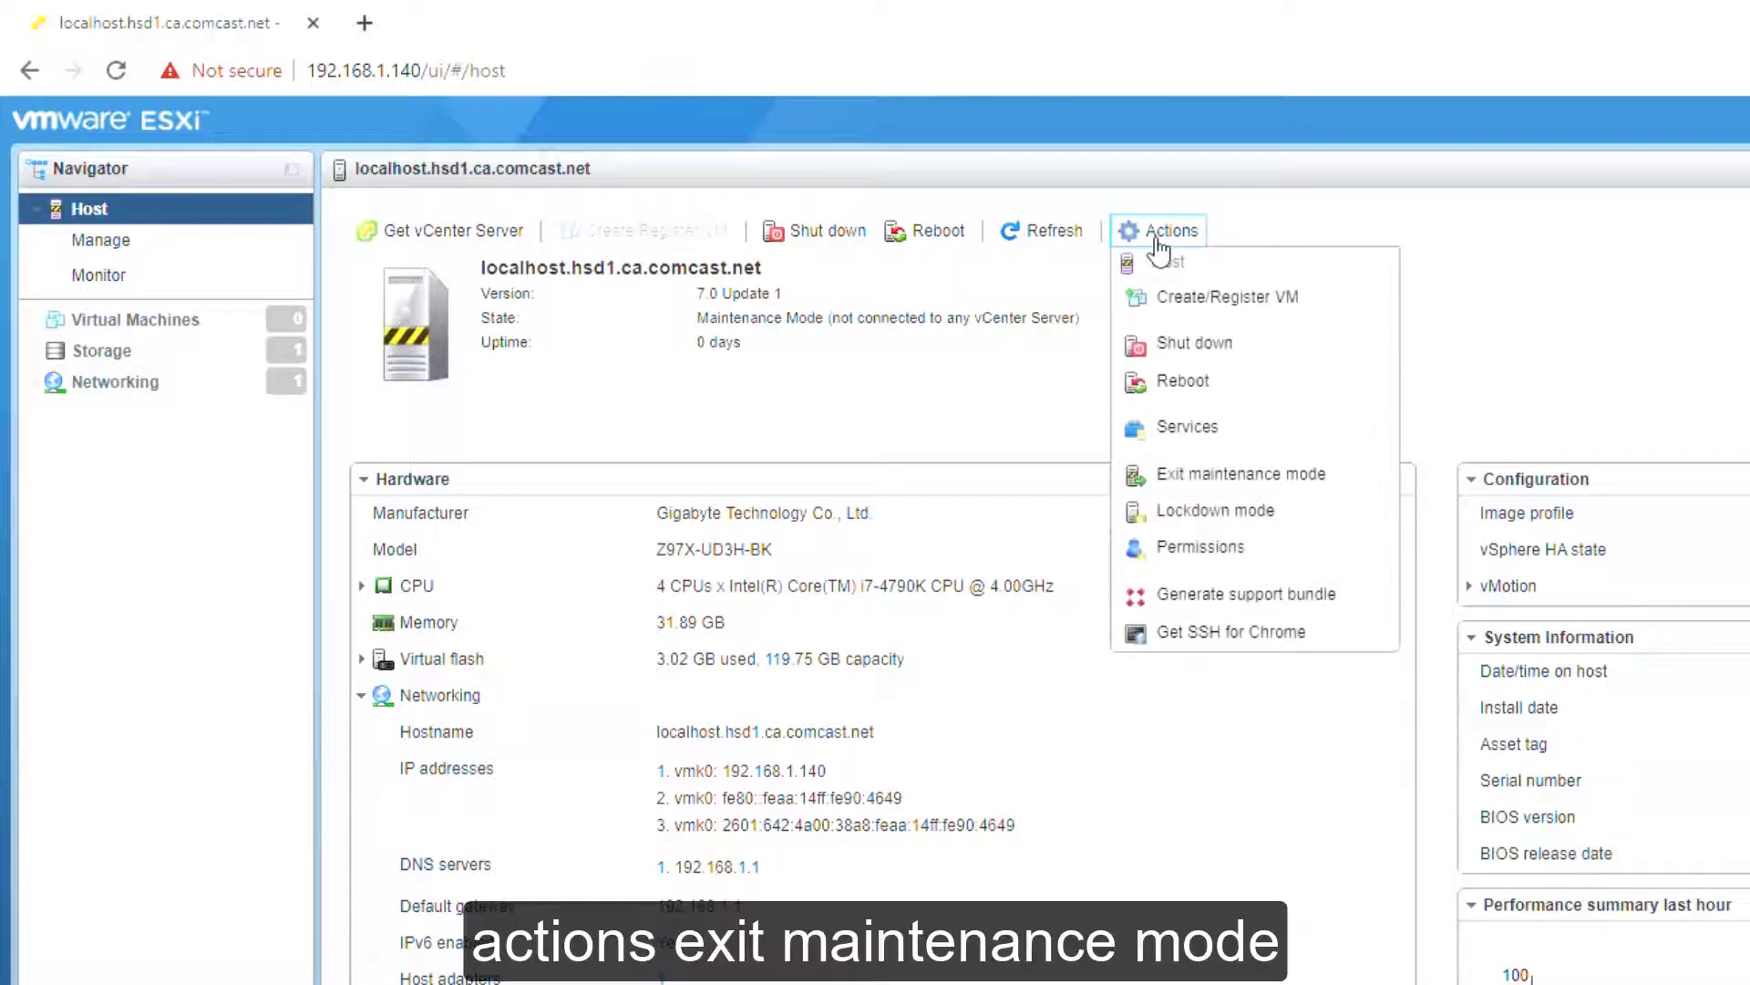
{"action": "left_click", "coordinate": [1342, 488]}
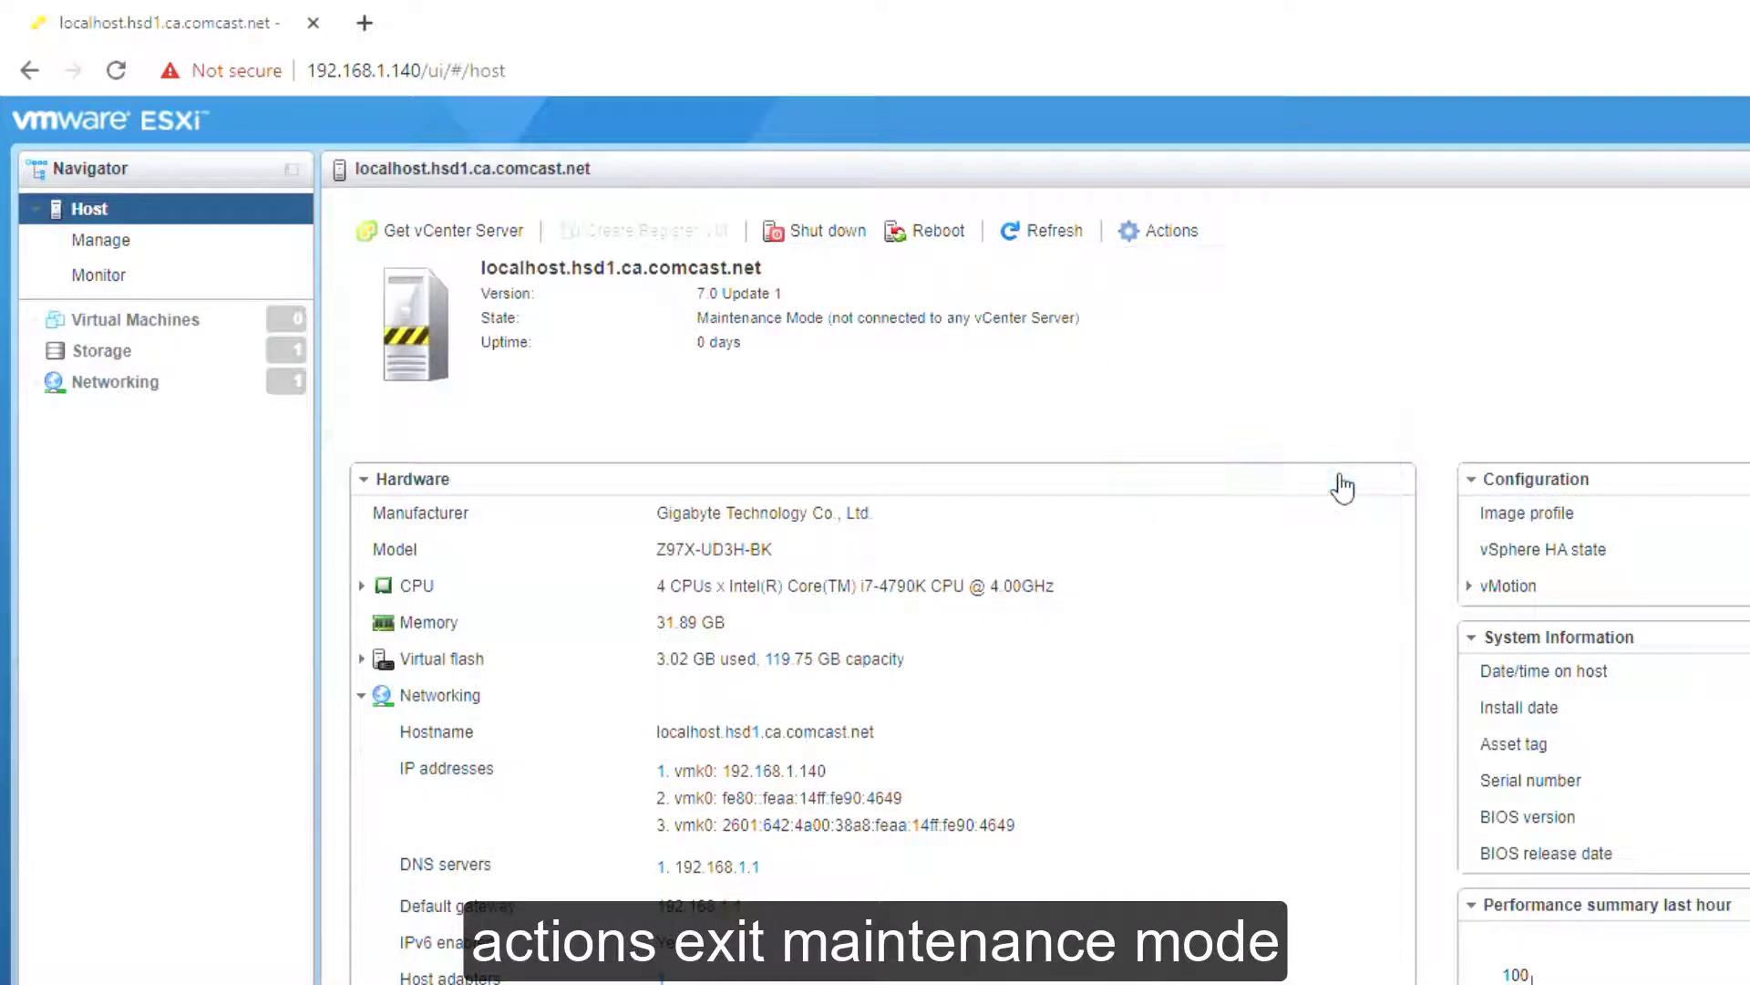
{"action": "left_click", "coordinate": [143, 356]}
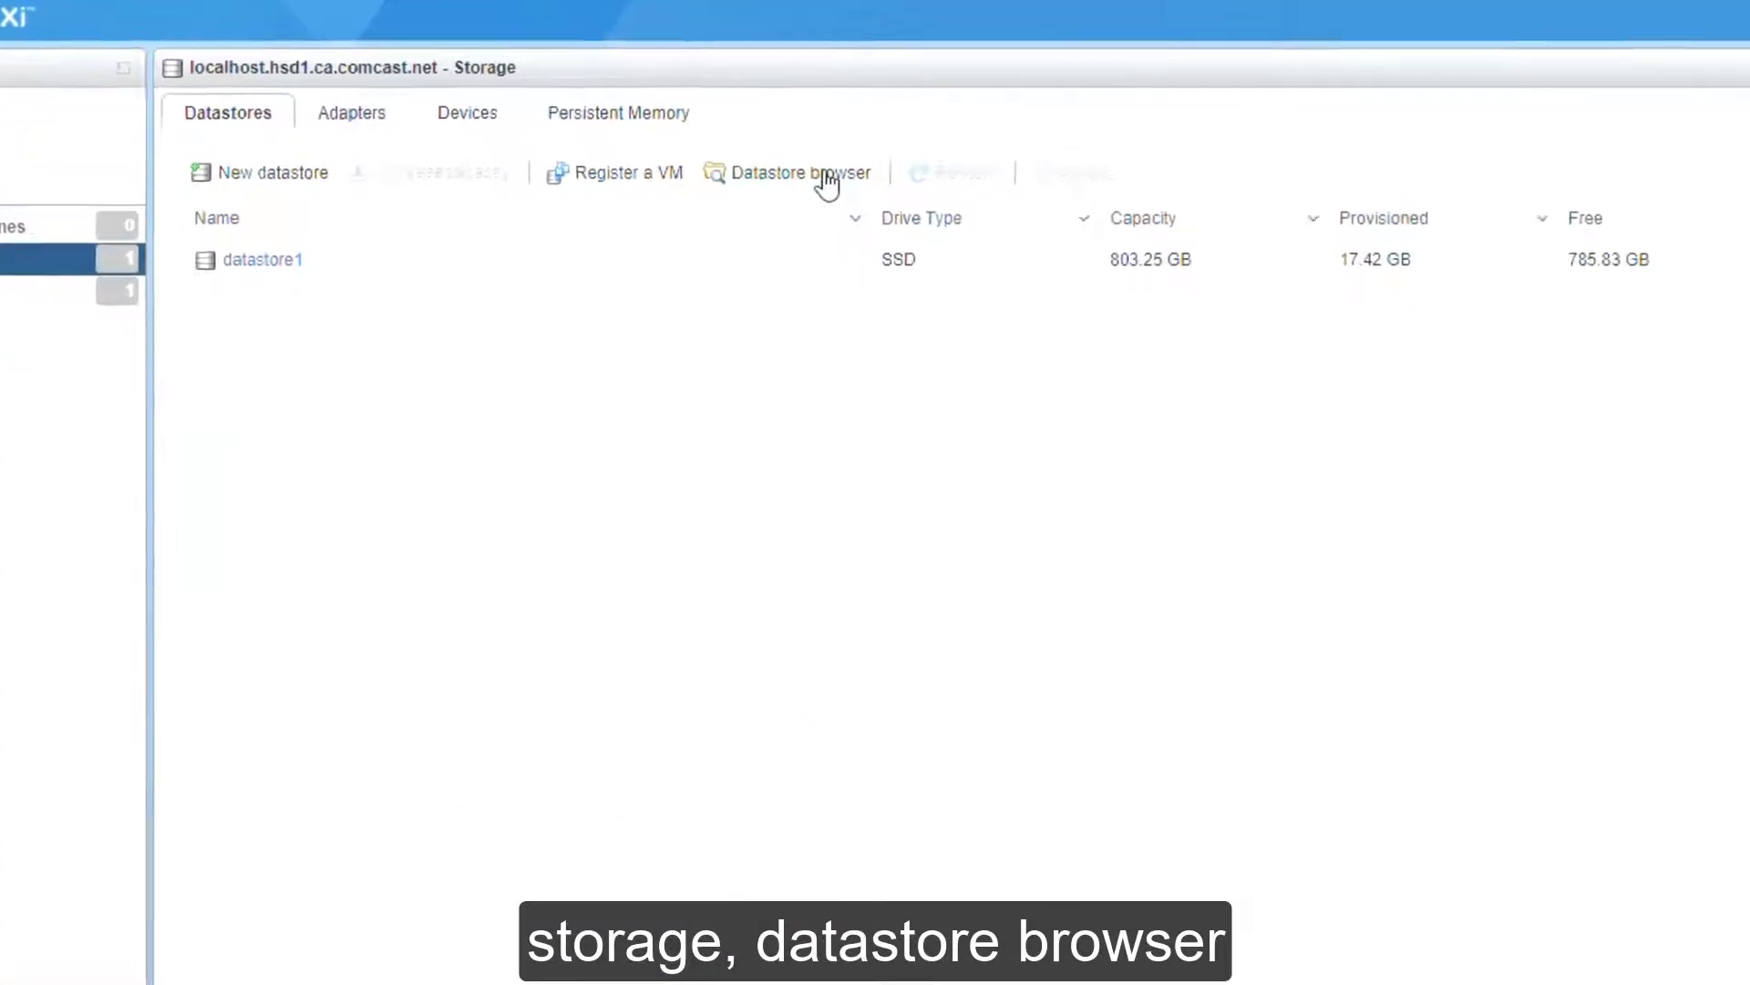
Step: Upload macOS VMware Tools.iso from the VMware ESXi 7.0 folder into datastore1's ISO's folder
{"action": "left_click", "coordinate": [827, 183]}
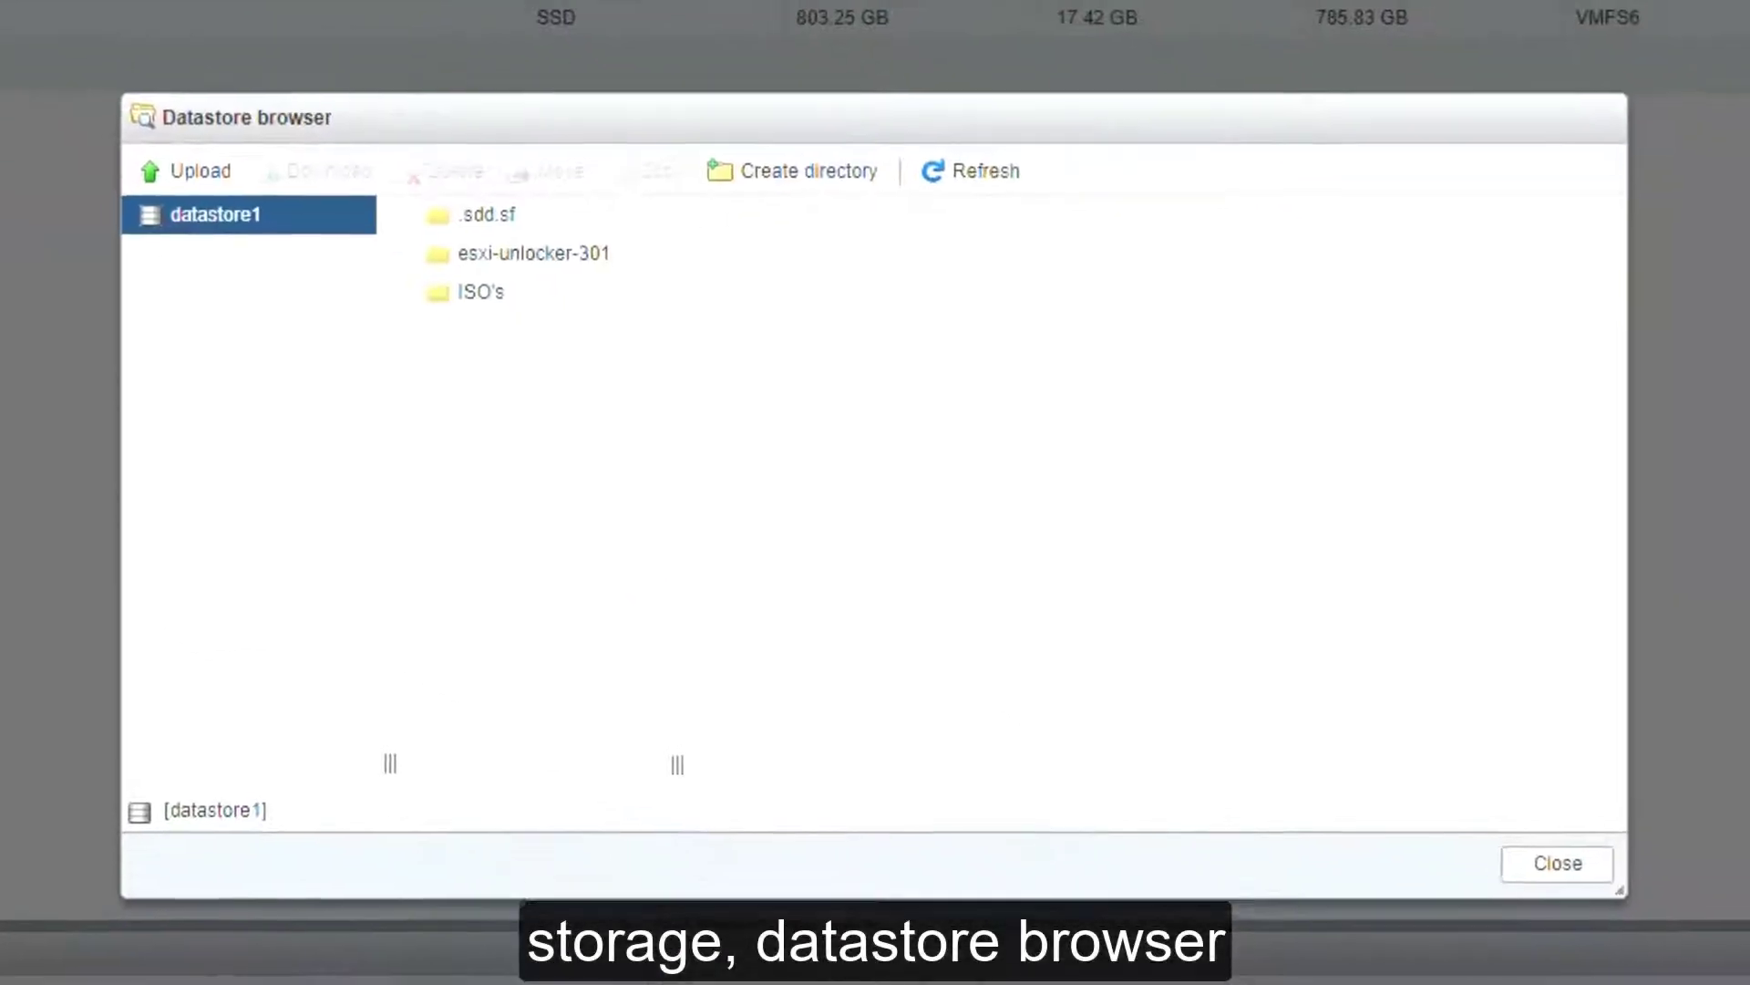
{"action": "left_click", "coordinate": [492, 285]}
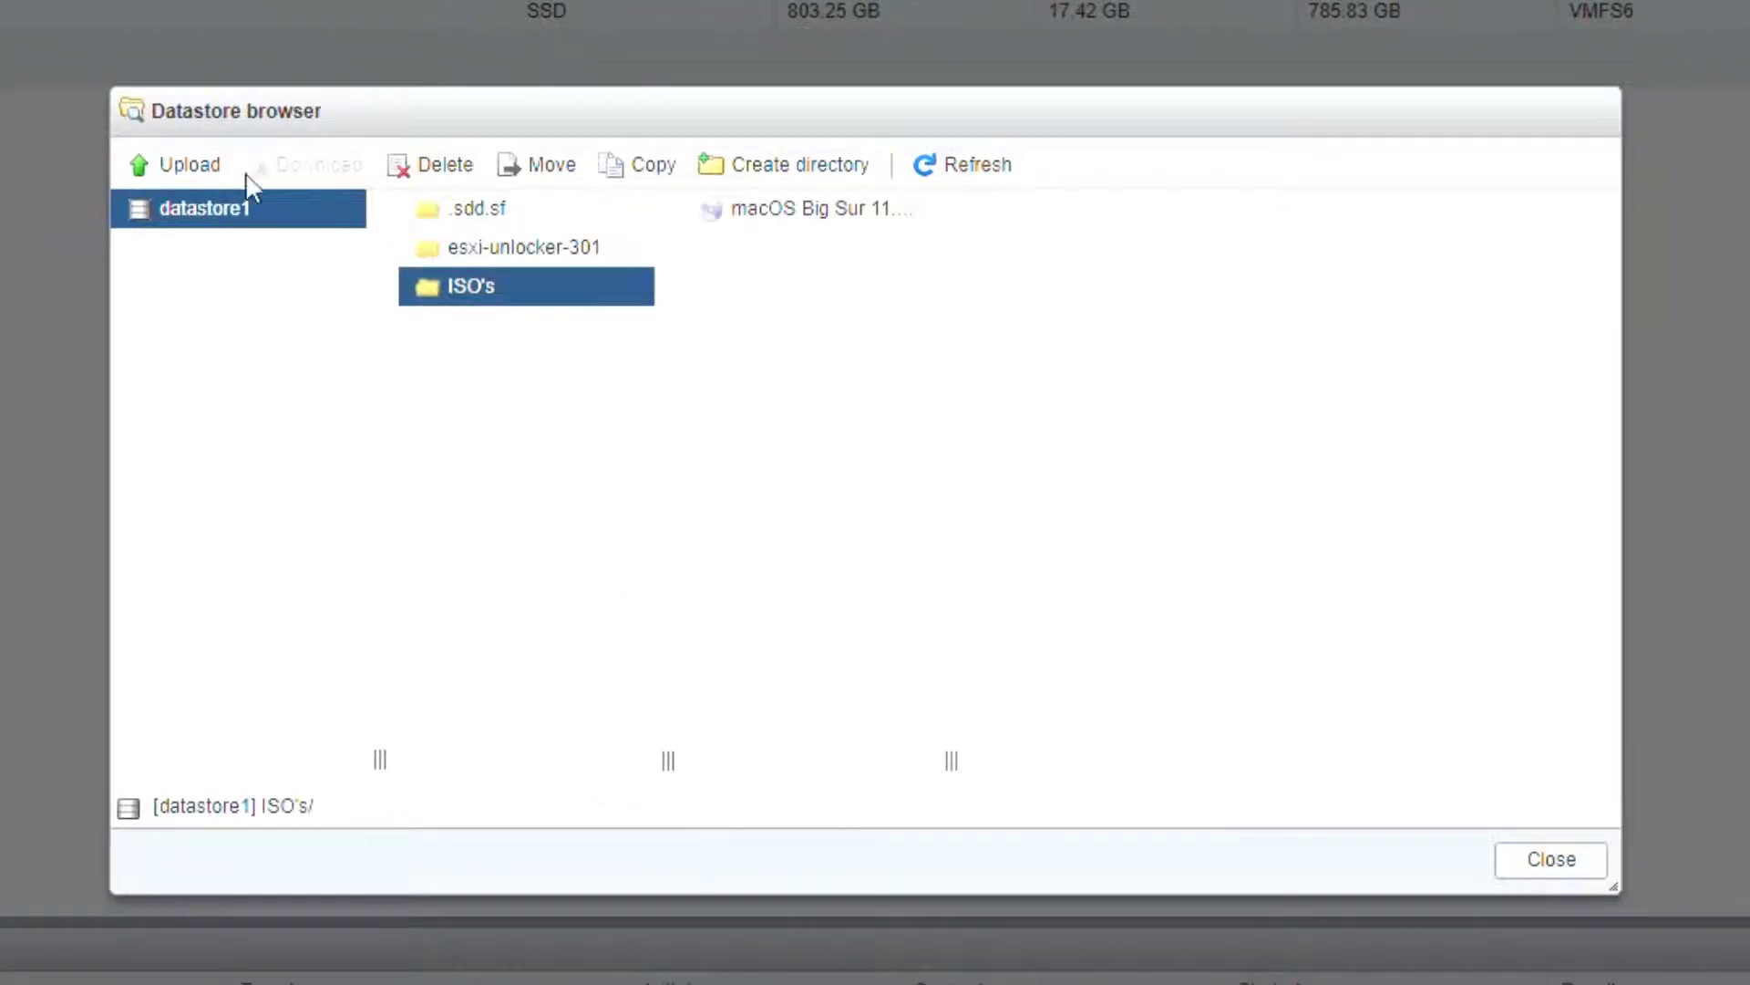
{"action": "left_click", "coordinate": [218, 164]}
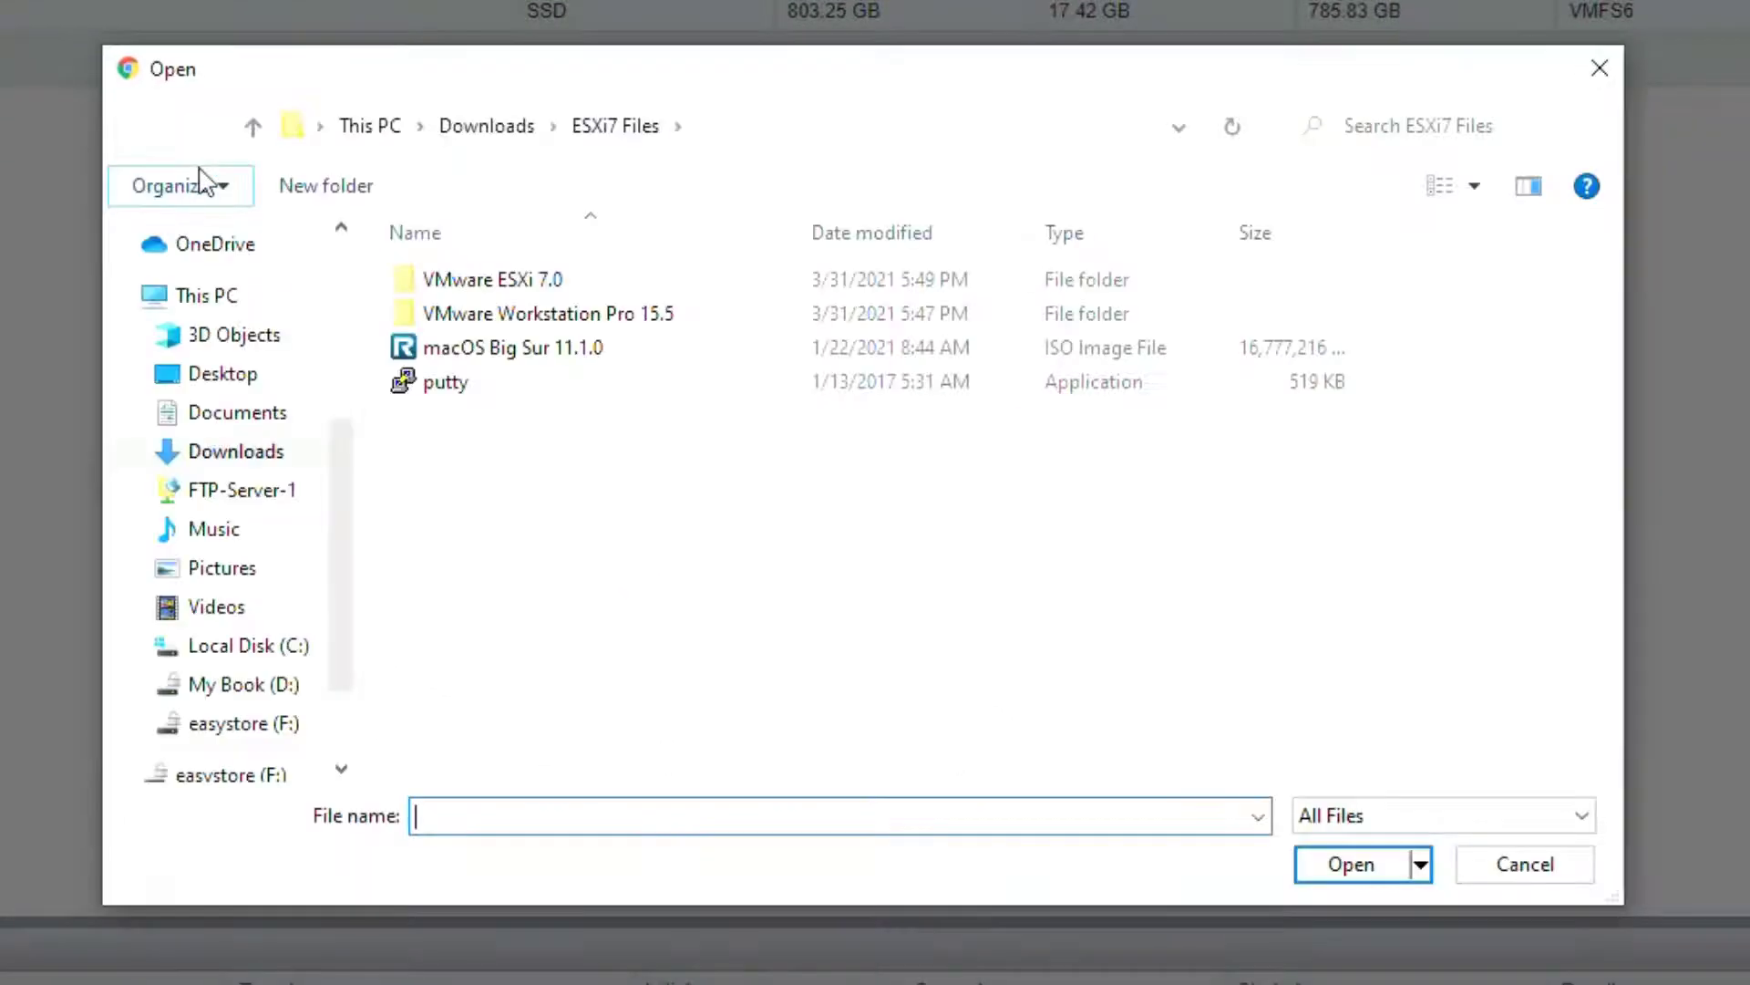
{"action": "double_click", "coordinate": [499, 282]}
{"action": "left_click", "coordinate": [463, 383]}
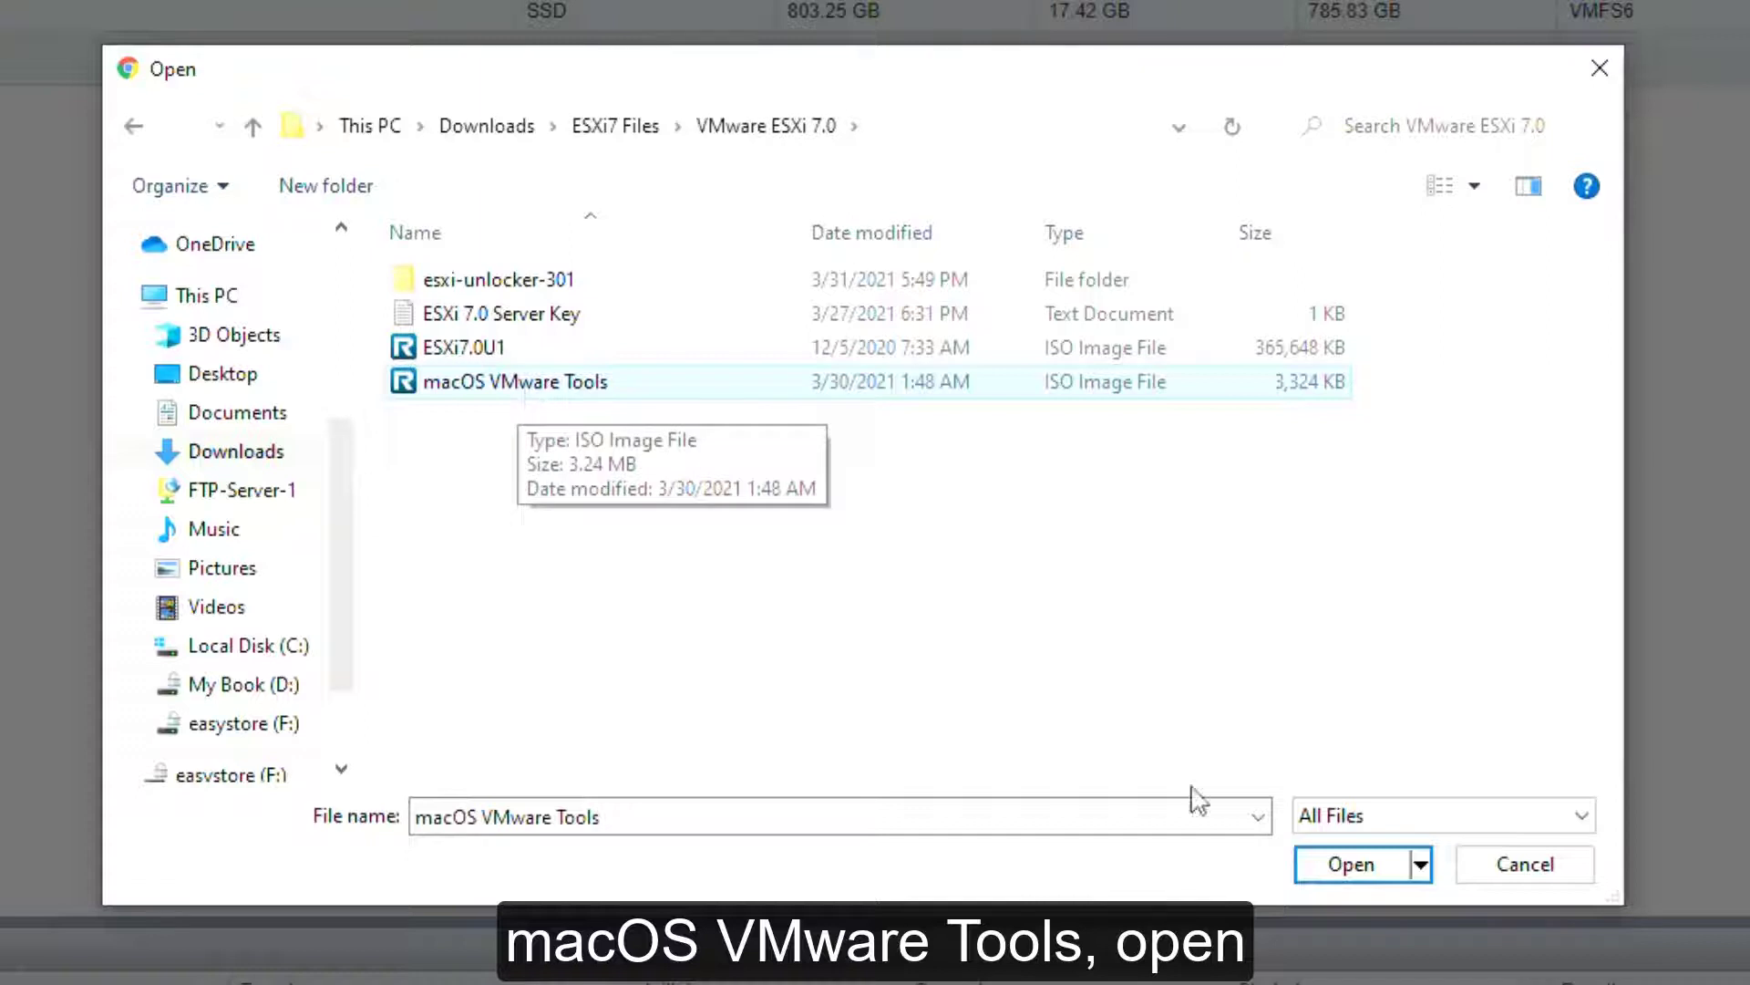
{"action": "left_click", "coordinate": [1352, 866]}
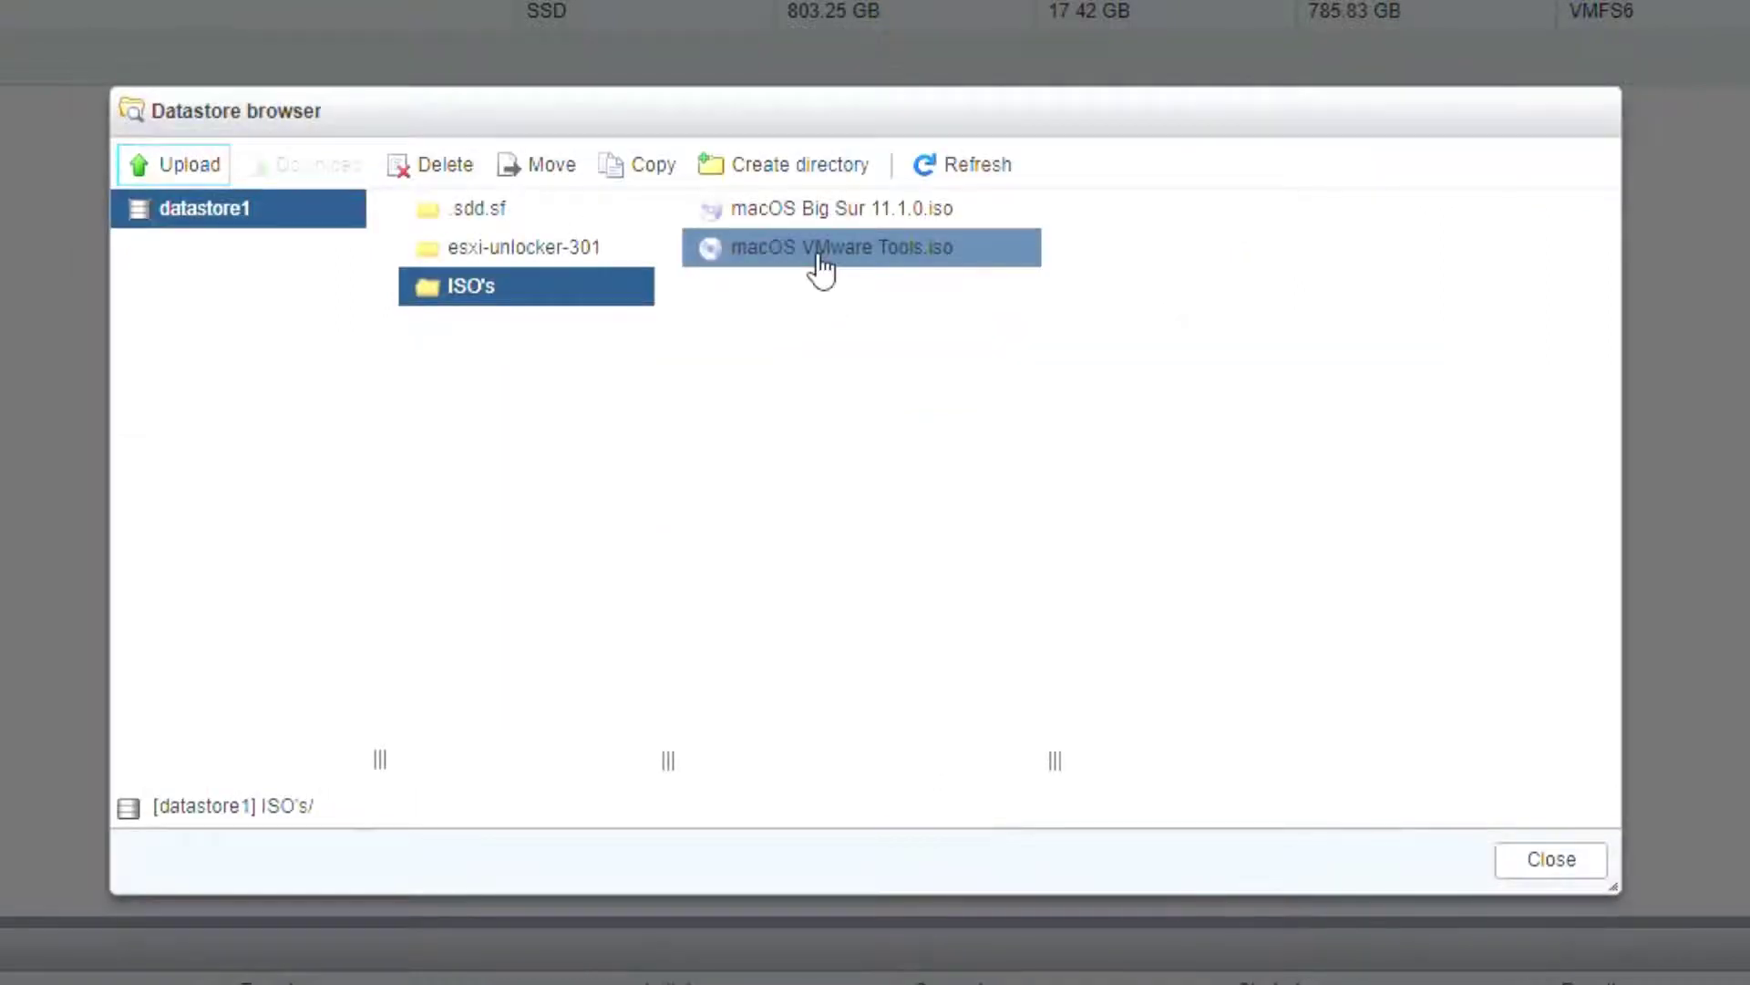
{"action": "left_click", "coordinate": [1520, 865]}
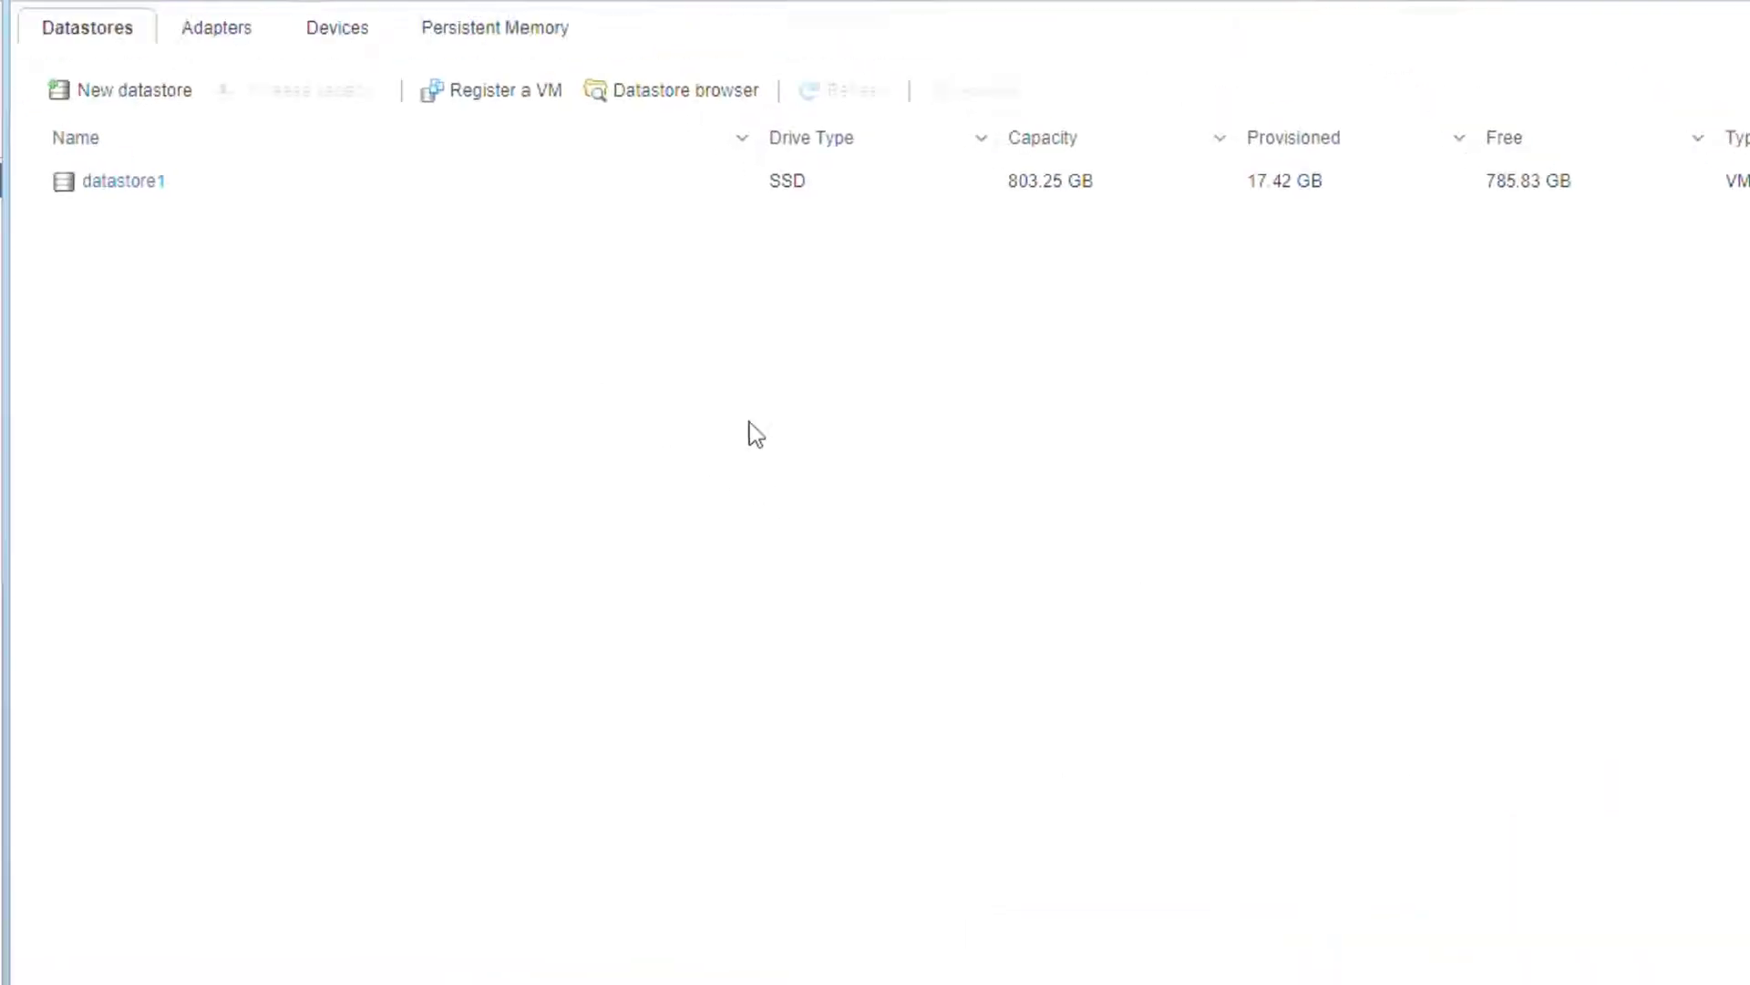
Step: Start the Create / Register VM wizard for a brand-new virtual machine
{"action": "left_click", "coordinate": [132, 324]}
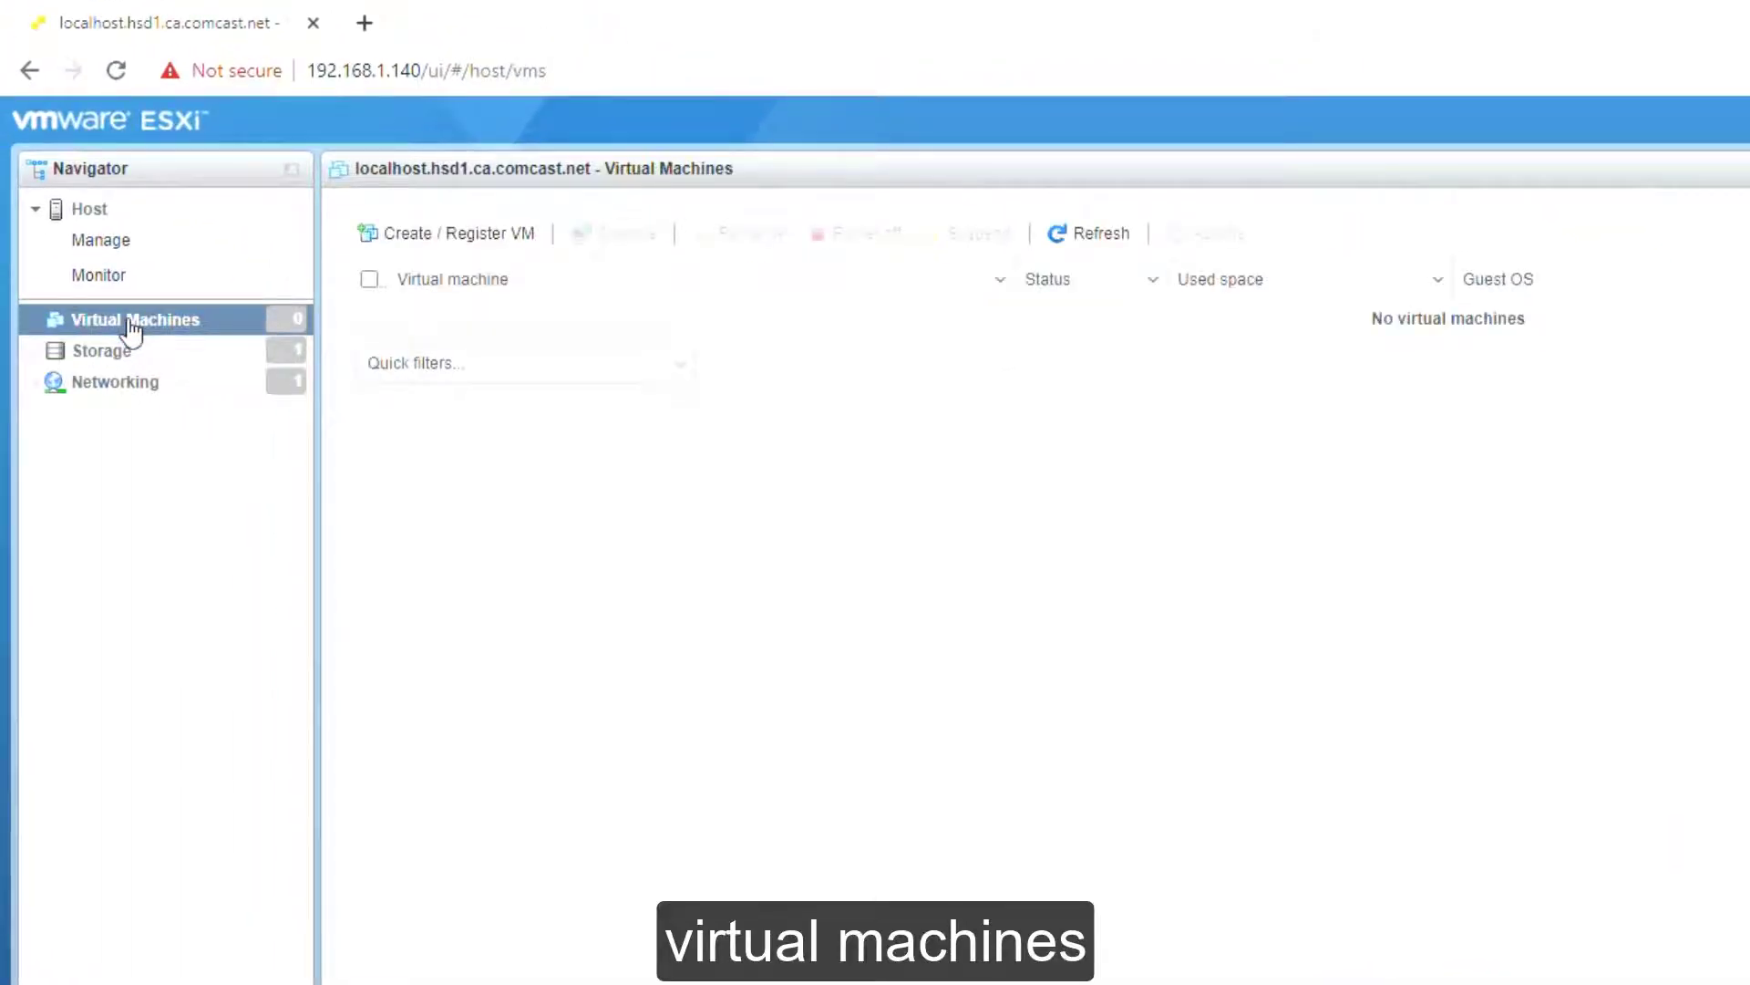
{"action": "left_click", "coordinate": [461, 239]}
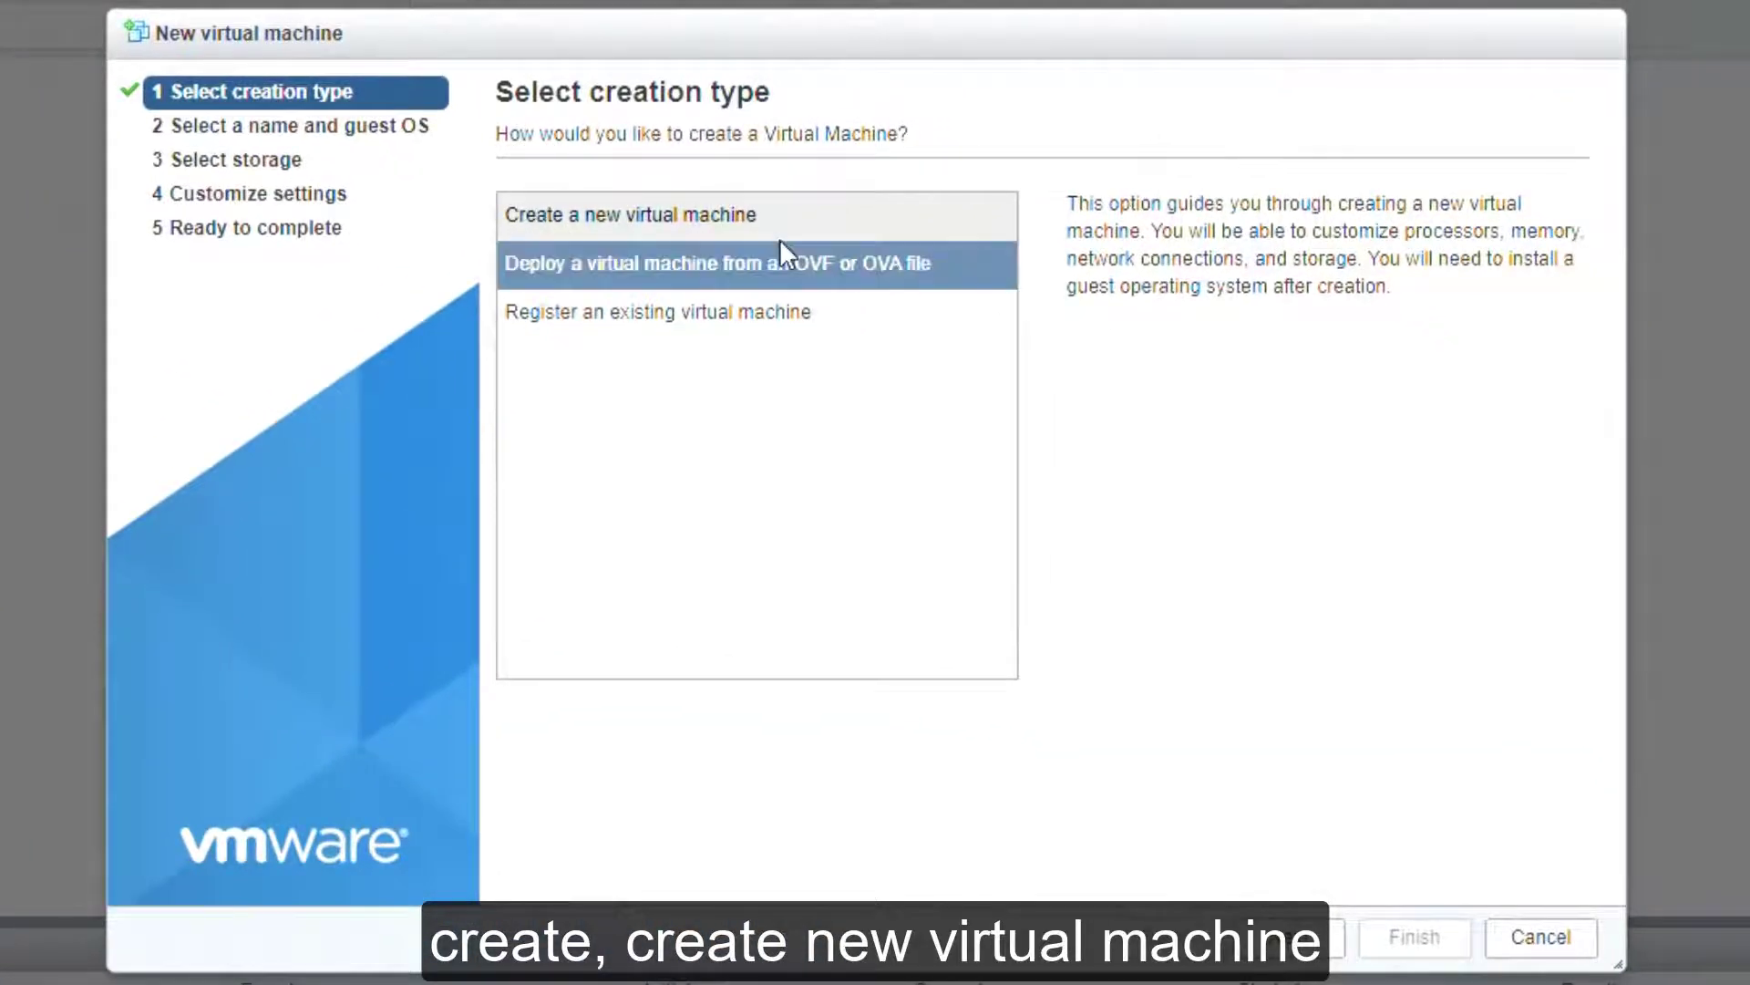
{"action": "left_click", "coordinate": [1300, 951]}
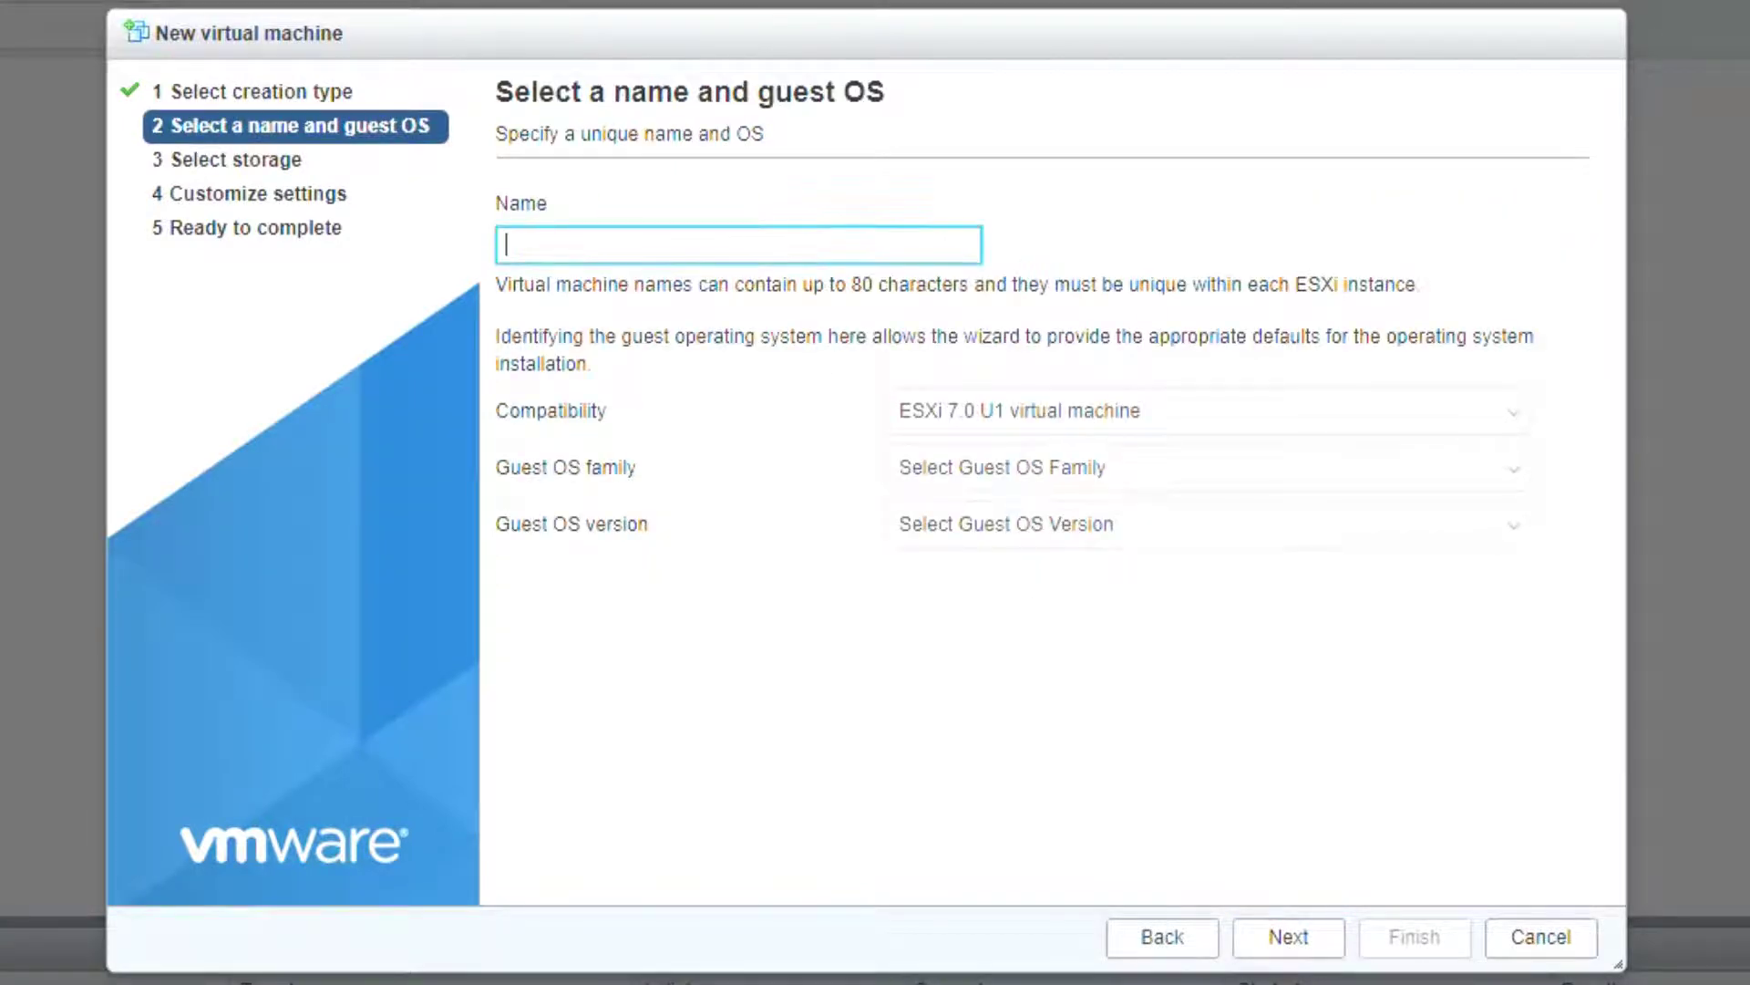
Step: Name the VM CTN-WKSTN-03 with guest OS Mac OS, Apple macOS 10.17 (64-bit)
{"action": "type", "text": "CTN-WKSTN-03"}
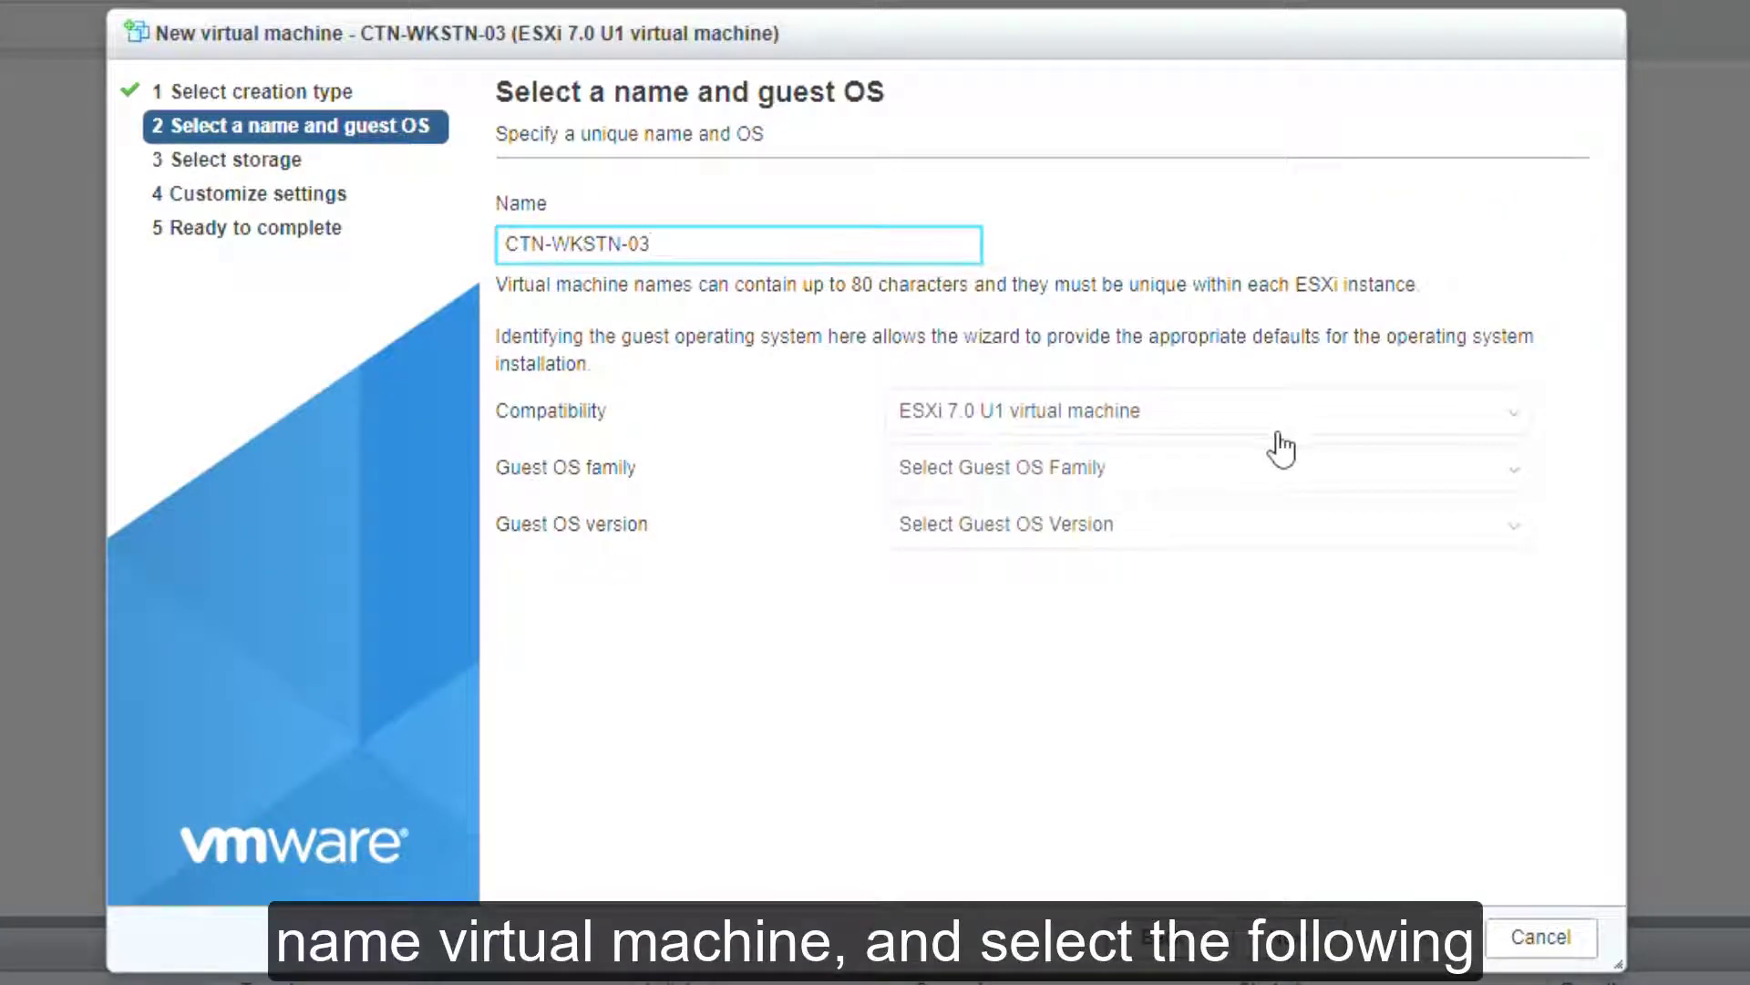
{"action": "left_click", "coordinate": [1258, 478]}
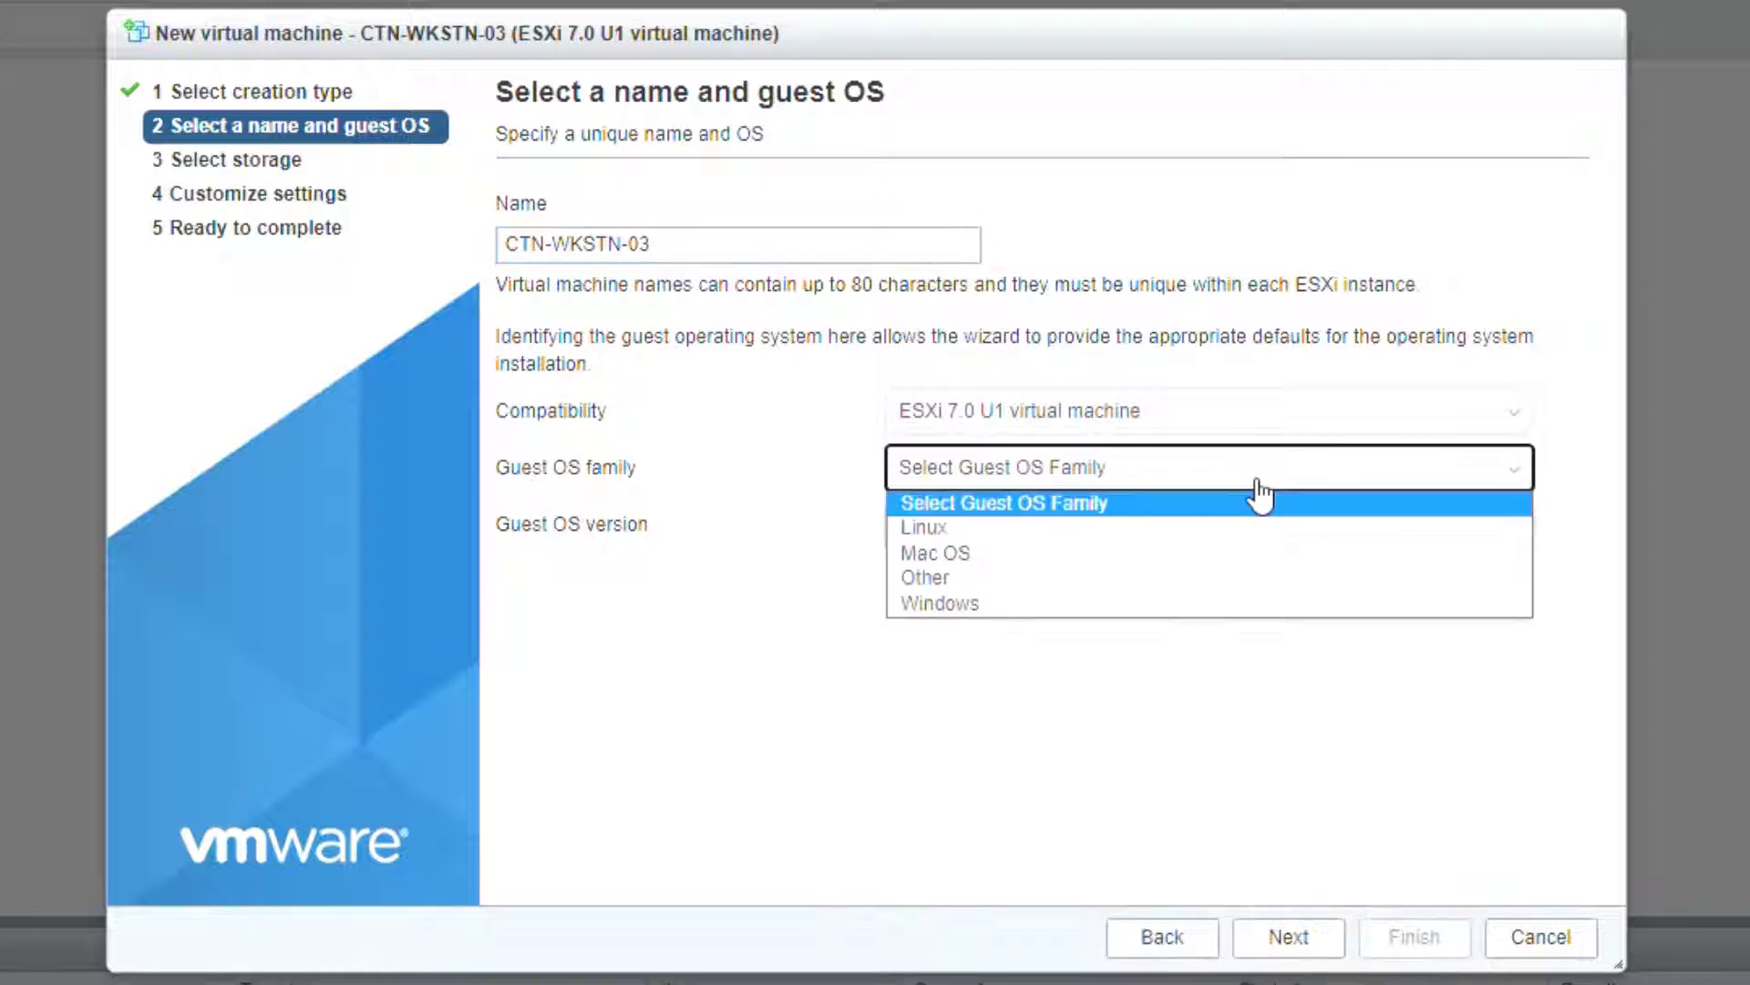
{"action": "left_click", "coordinate": [1253, 552]}
{"action": "left_click", "coordinate": [1274, 529]}
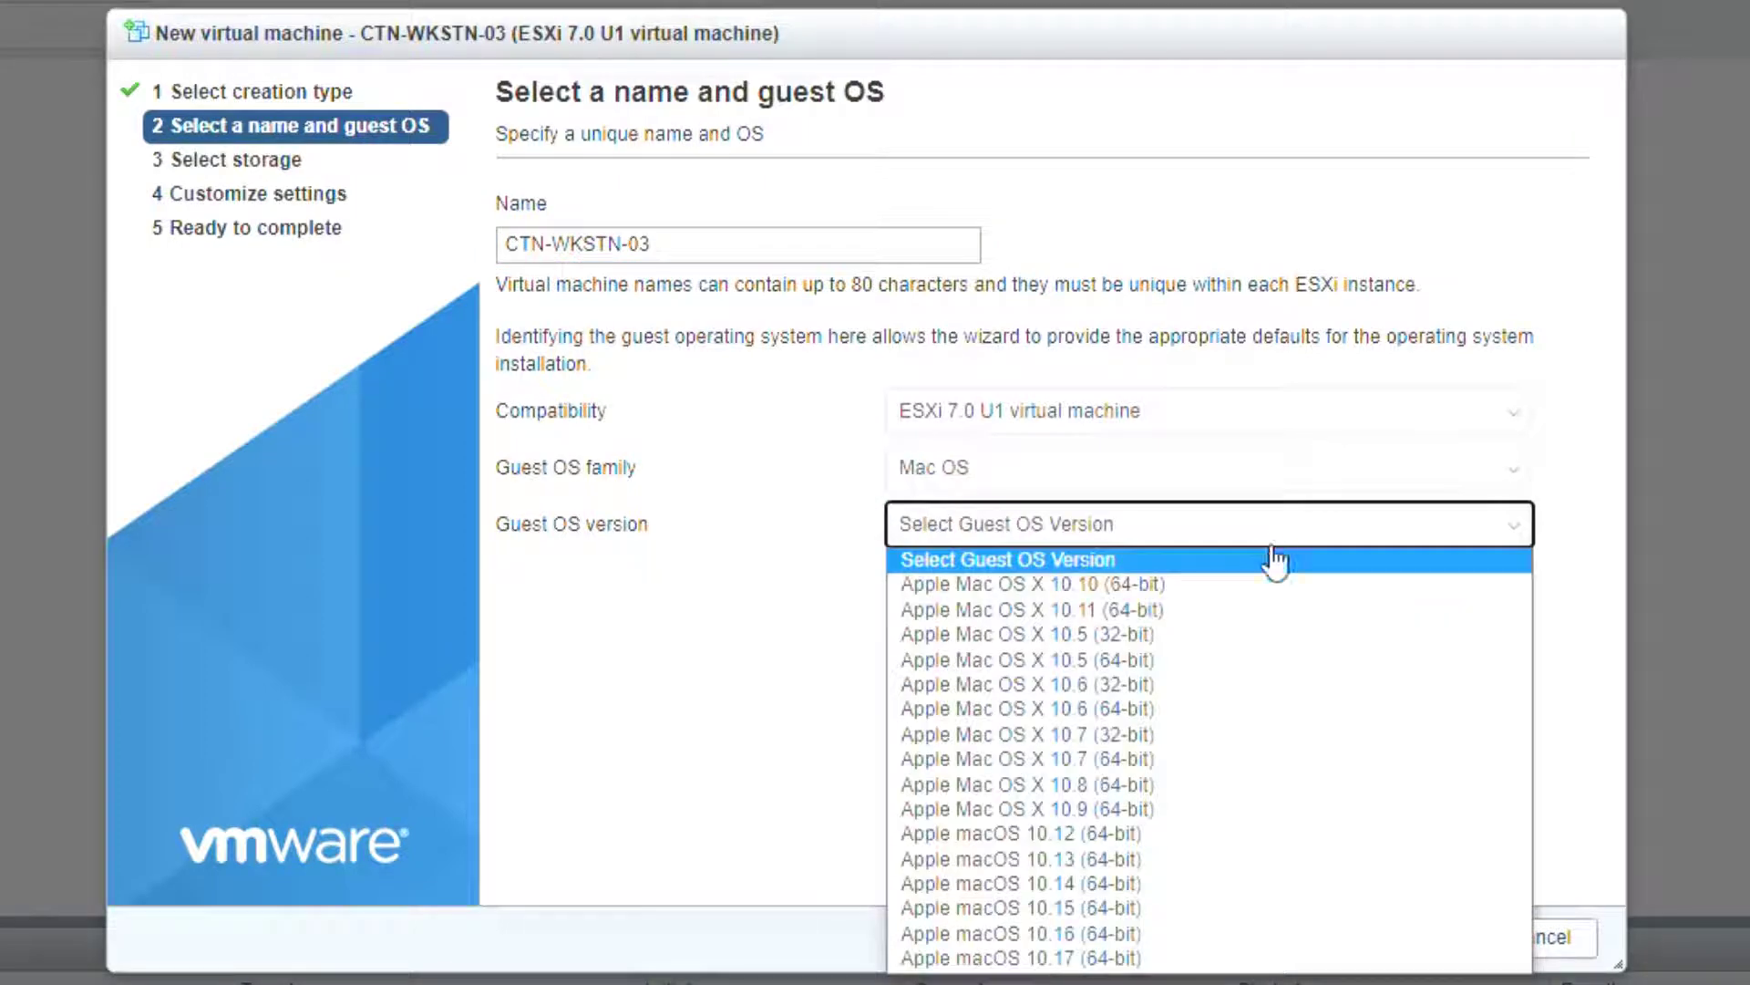
{"action": "left_click", "coordinate": [1126, 959]}
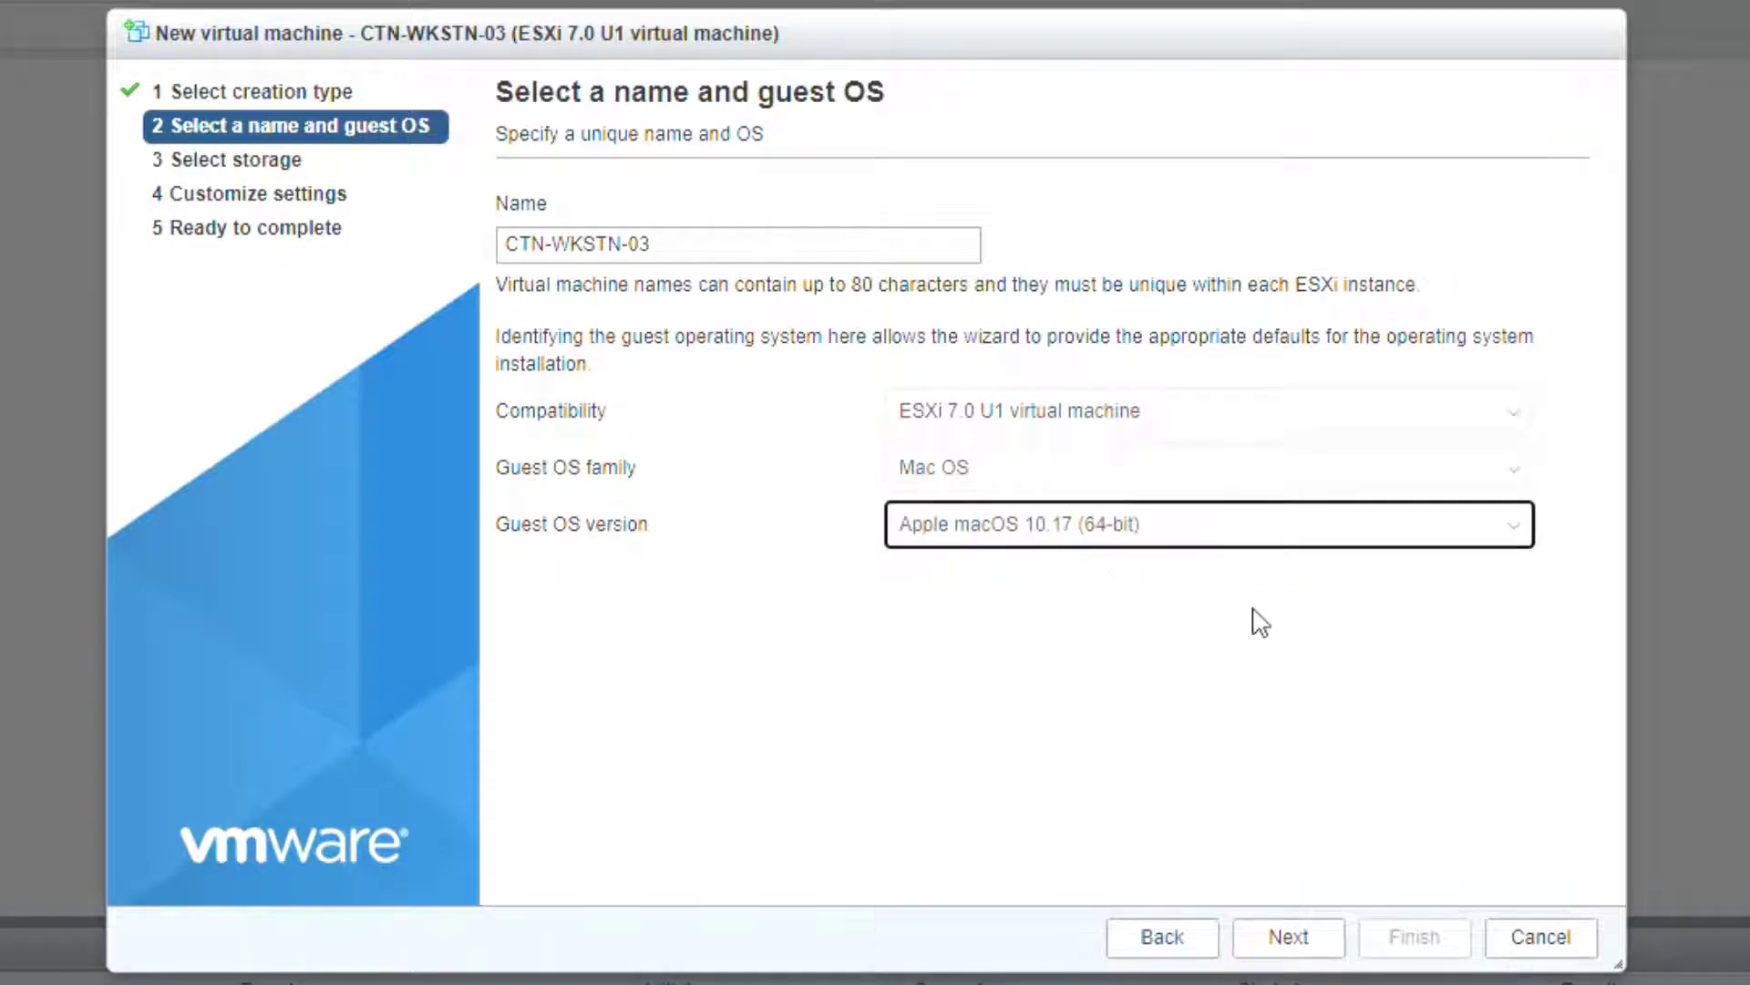
{"action": "left_click", "coordinate": [1328, 933]}
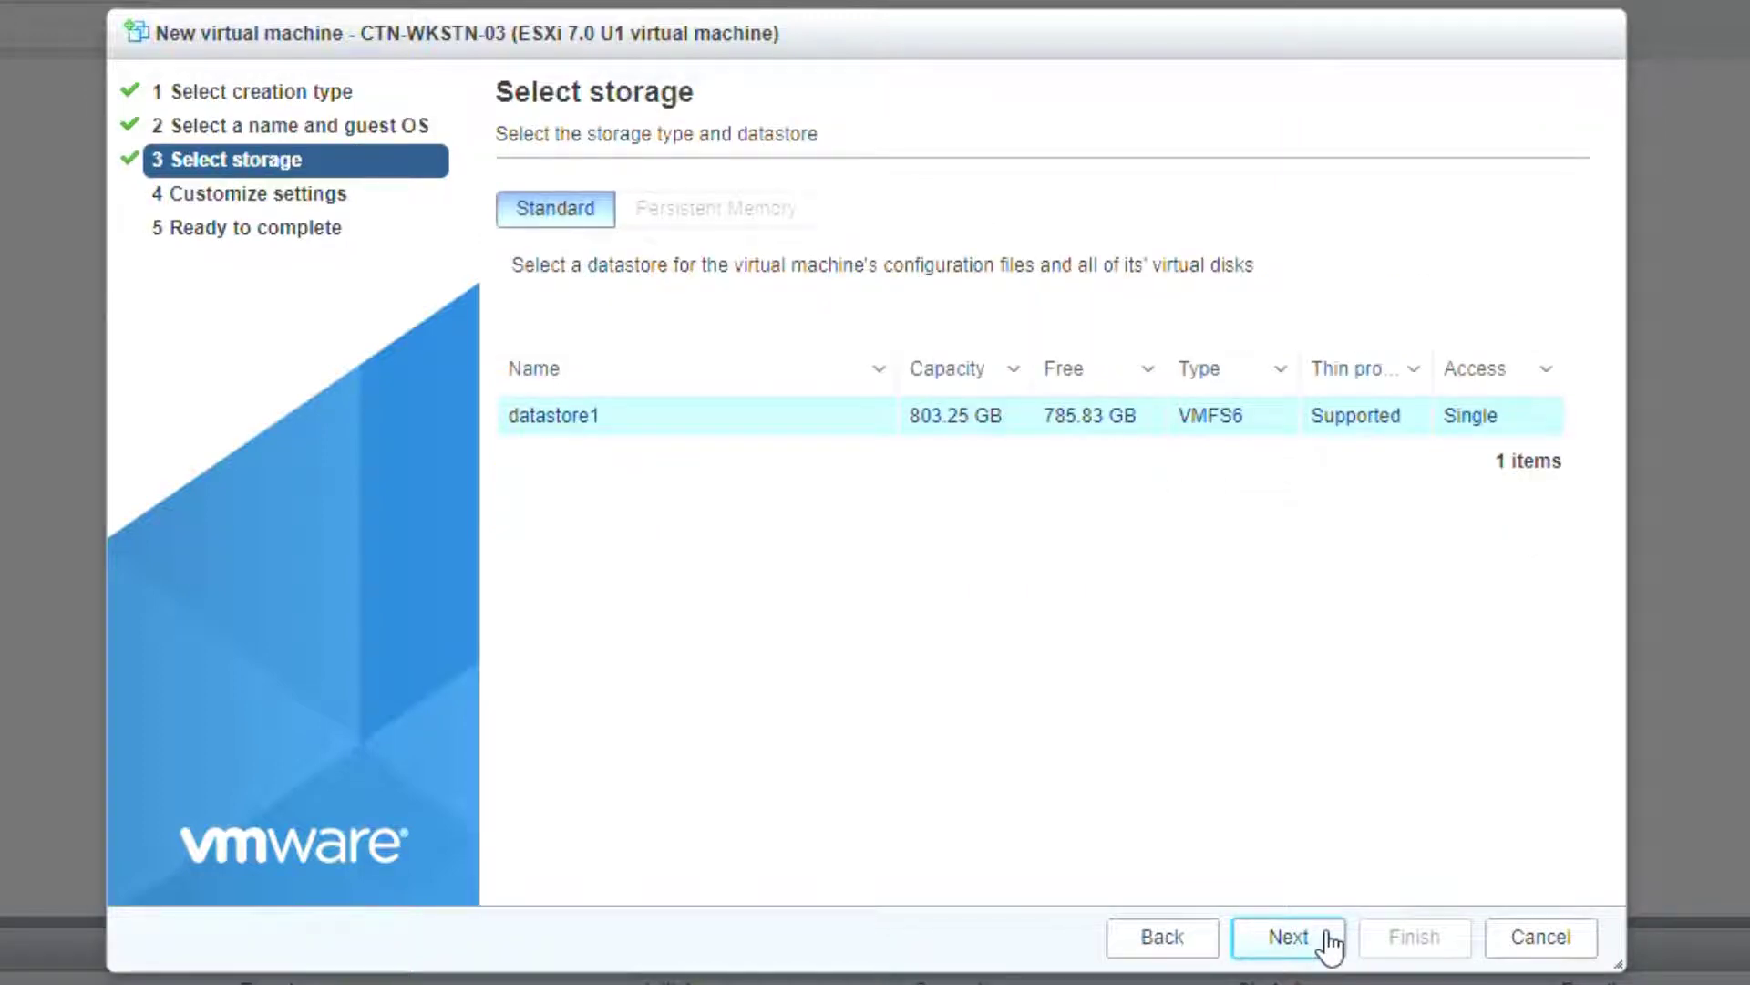
Step: Give the VM 4 CPUs, 16384 MB memory and a 50 GB hard disk
{"action": "left_click", "coordinate": [1327, 939]}
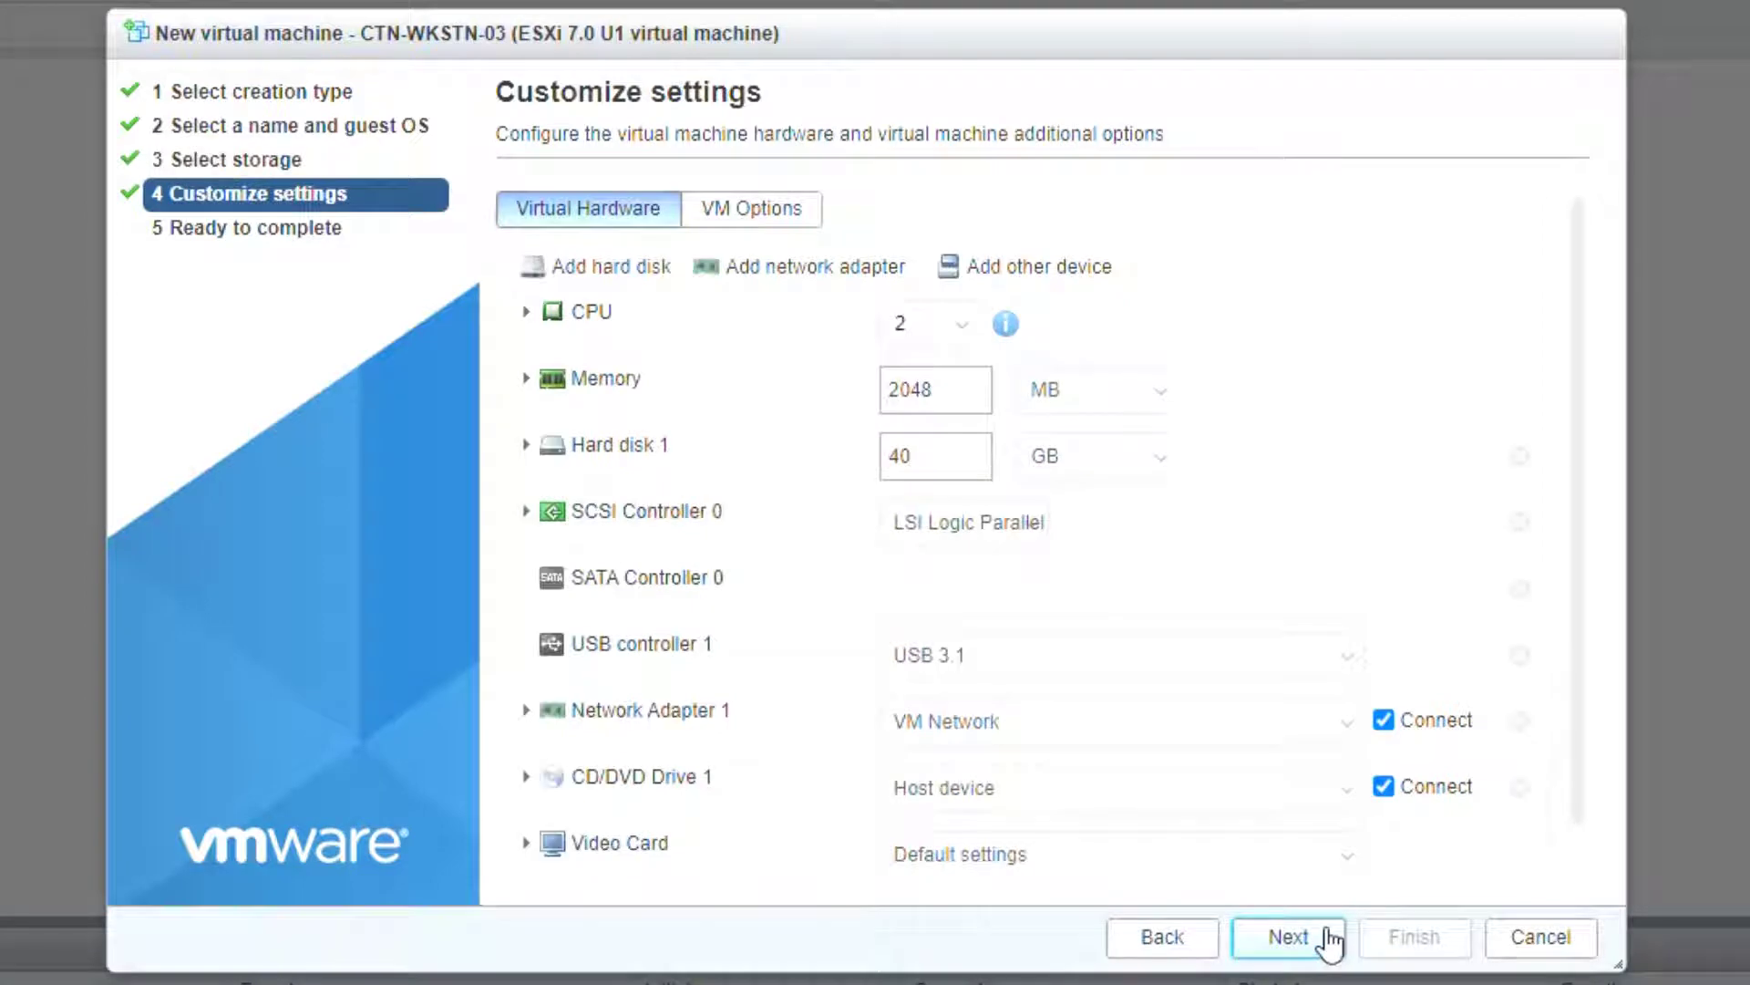
{"action": "left_click", "coordinate": [961, 325]}
{"action": "left_click", "coordinate": [943, 459]}
{"action": "double_click", "coordinate": [934, 392]}
{"action": "type", "text": "16384"}
{"action": "double_click", "coordinate": [918, 469]}
{"action": "type", "text": "50"}
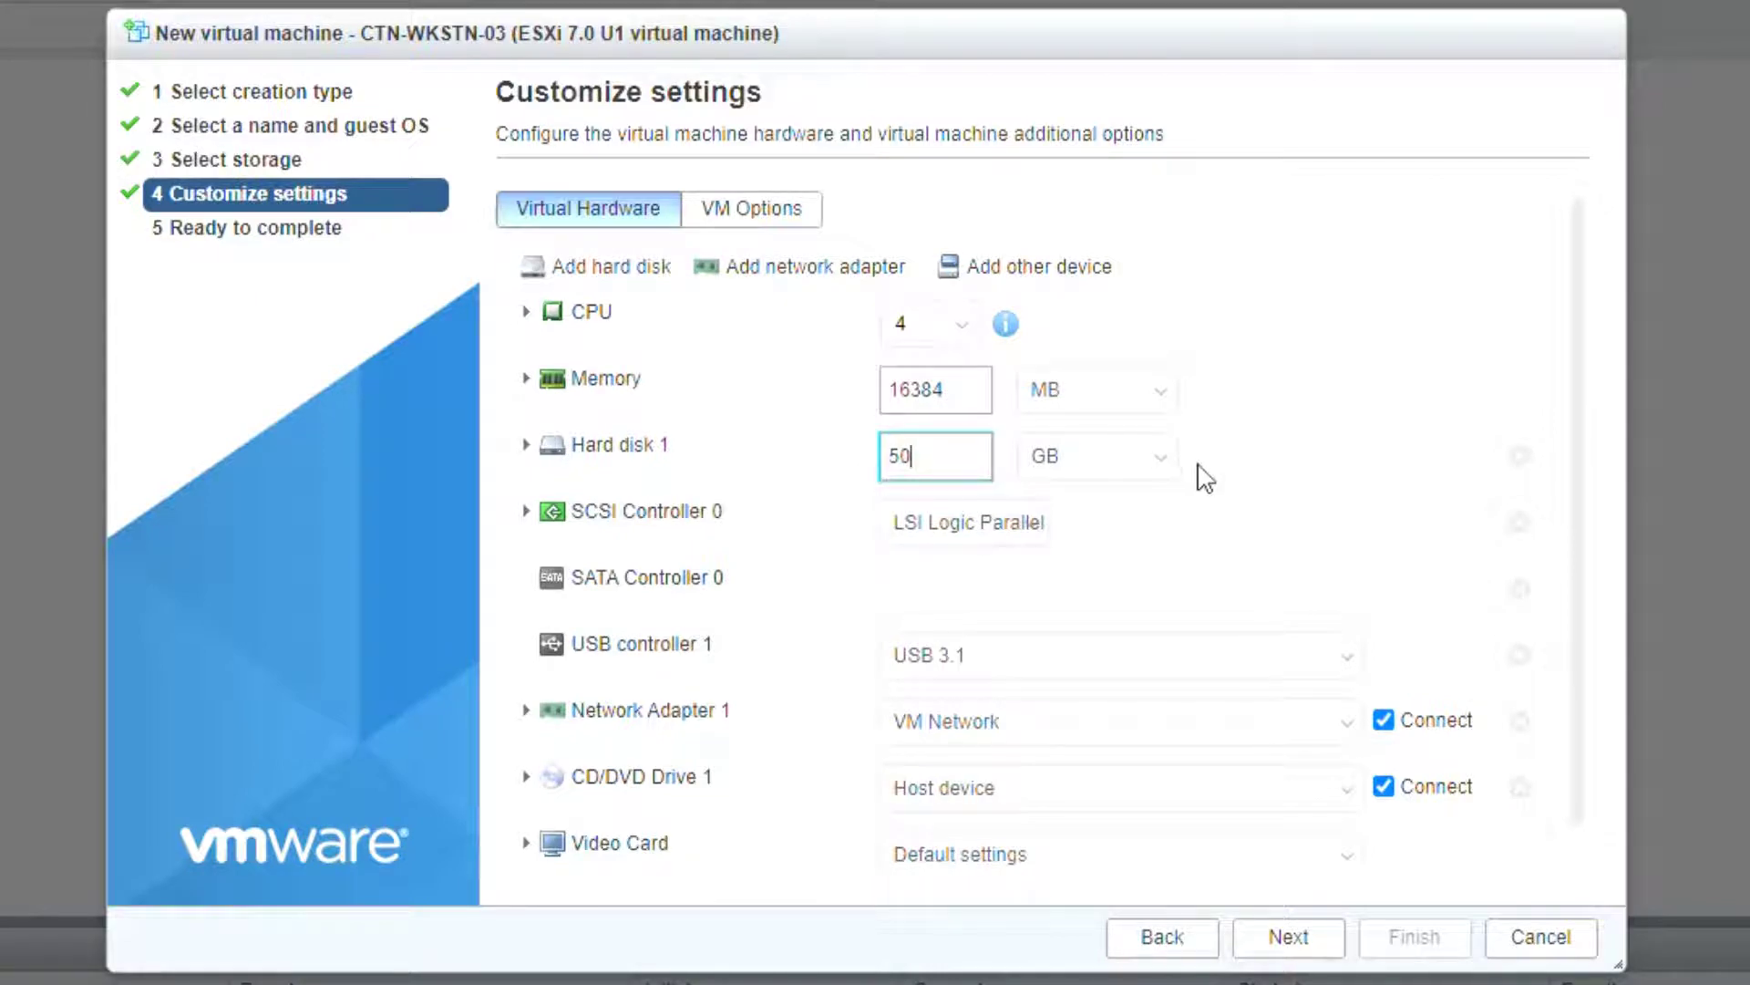
{"action": "scroll", "coordinate": [1582, 379], "scroll_direction": "down", "scroll_amount": 1}
Step: Mount ISO's/macOS Big Sur 11.1.0.iso in the CD/DVD drive and finish creating the VM
{"action": "left_click", "coordinate": [1195, 750]}
{"action": "left_click", "coordinate": [1130, 810]}
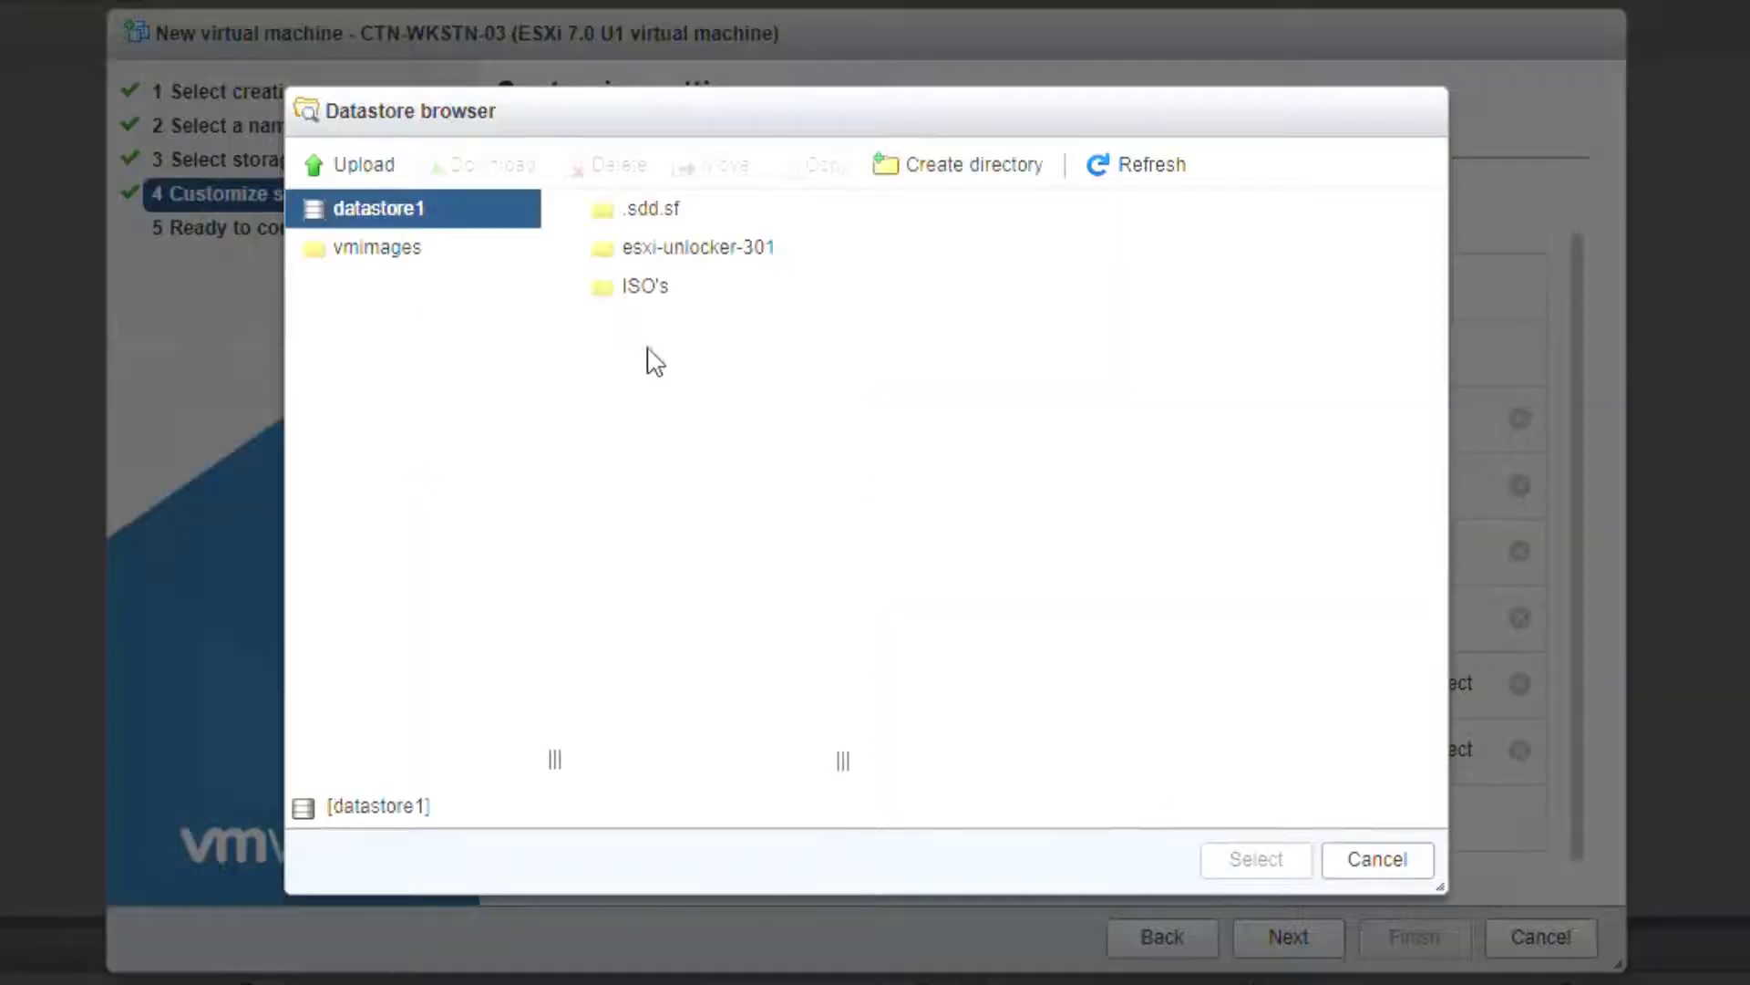
{"action": "left_click", "coordinate": [661, 290]}
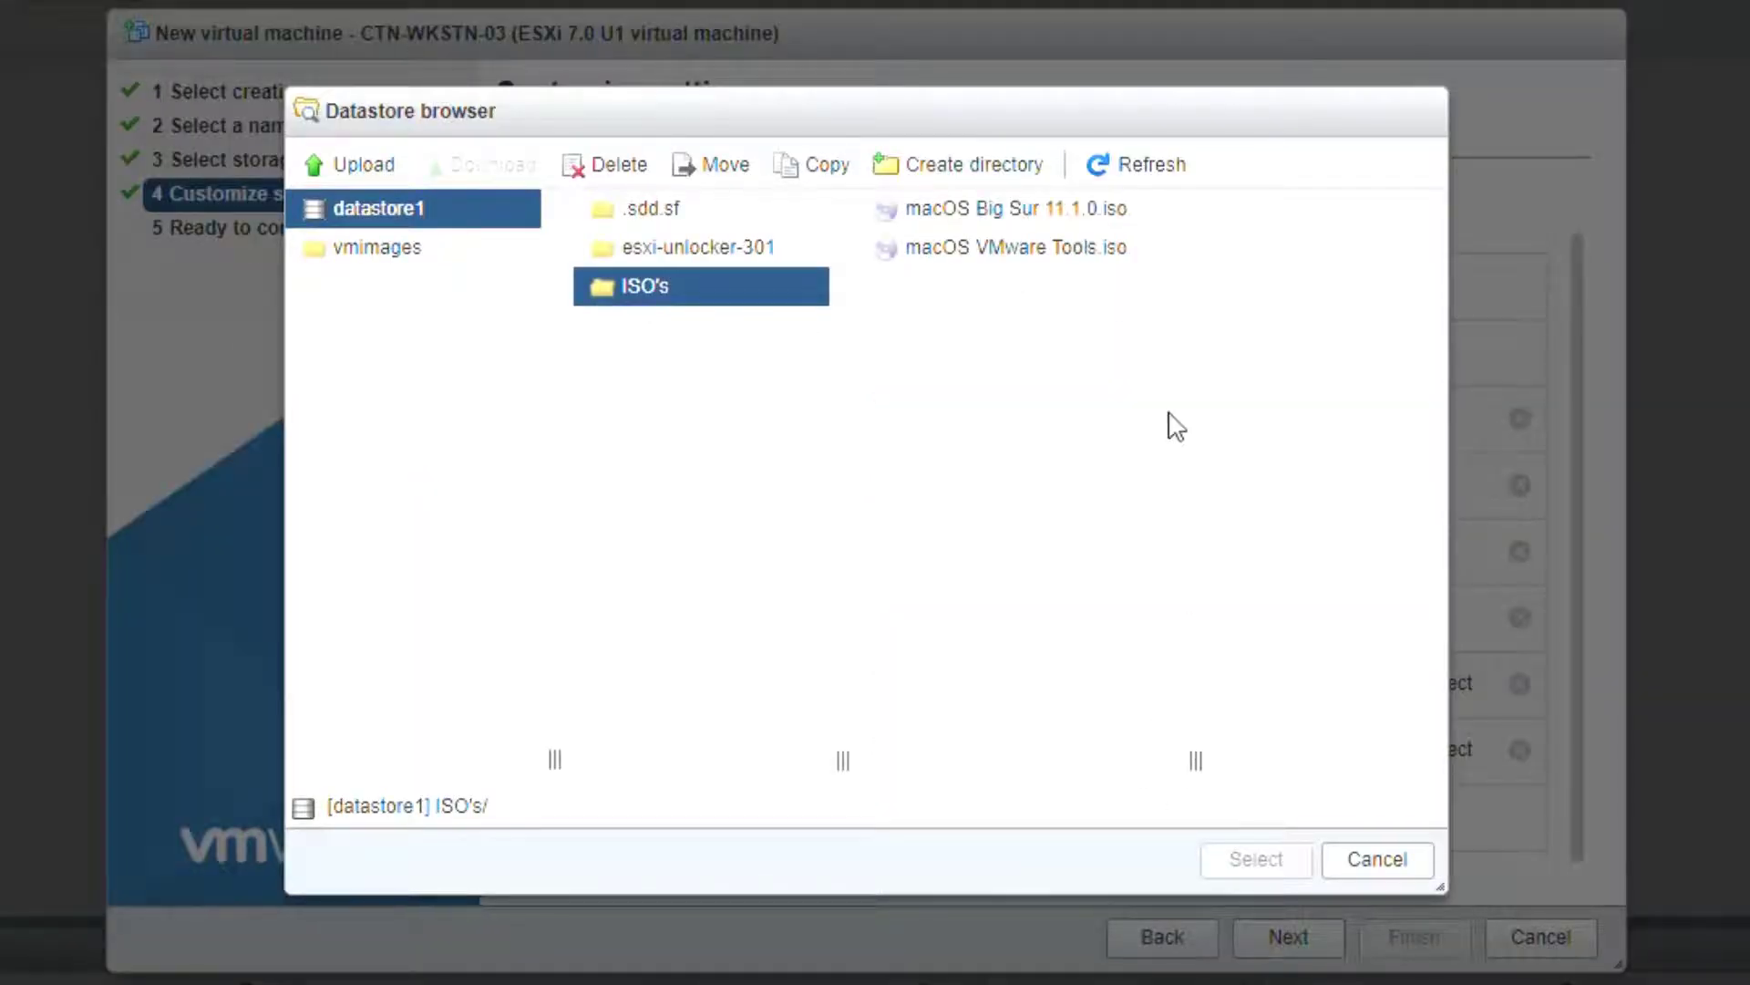
{"action": "left_click", "coordinate": [1026, 212]}
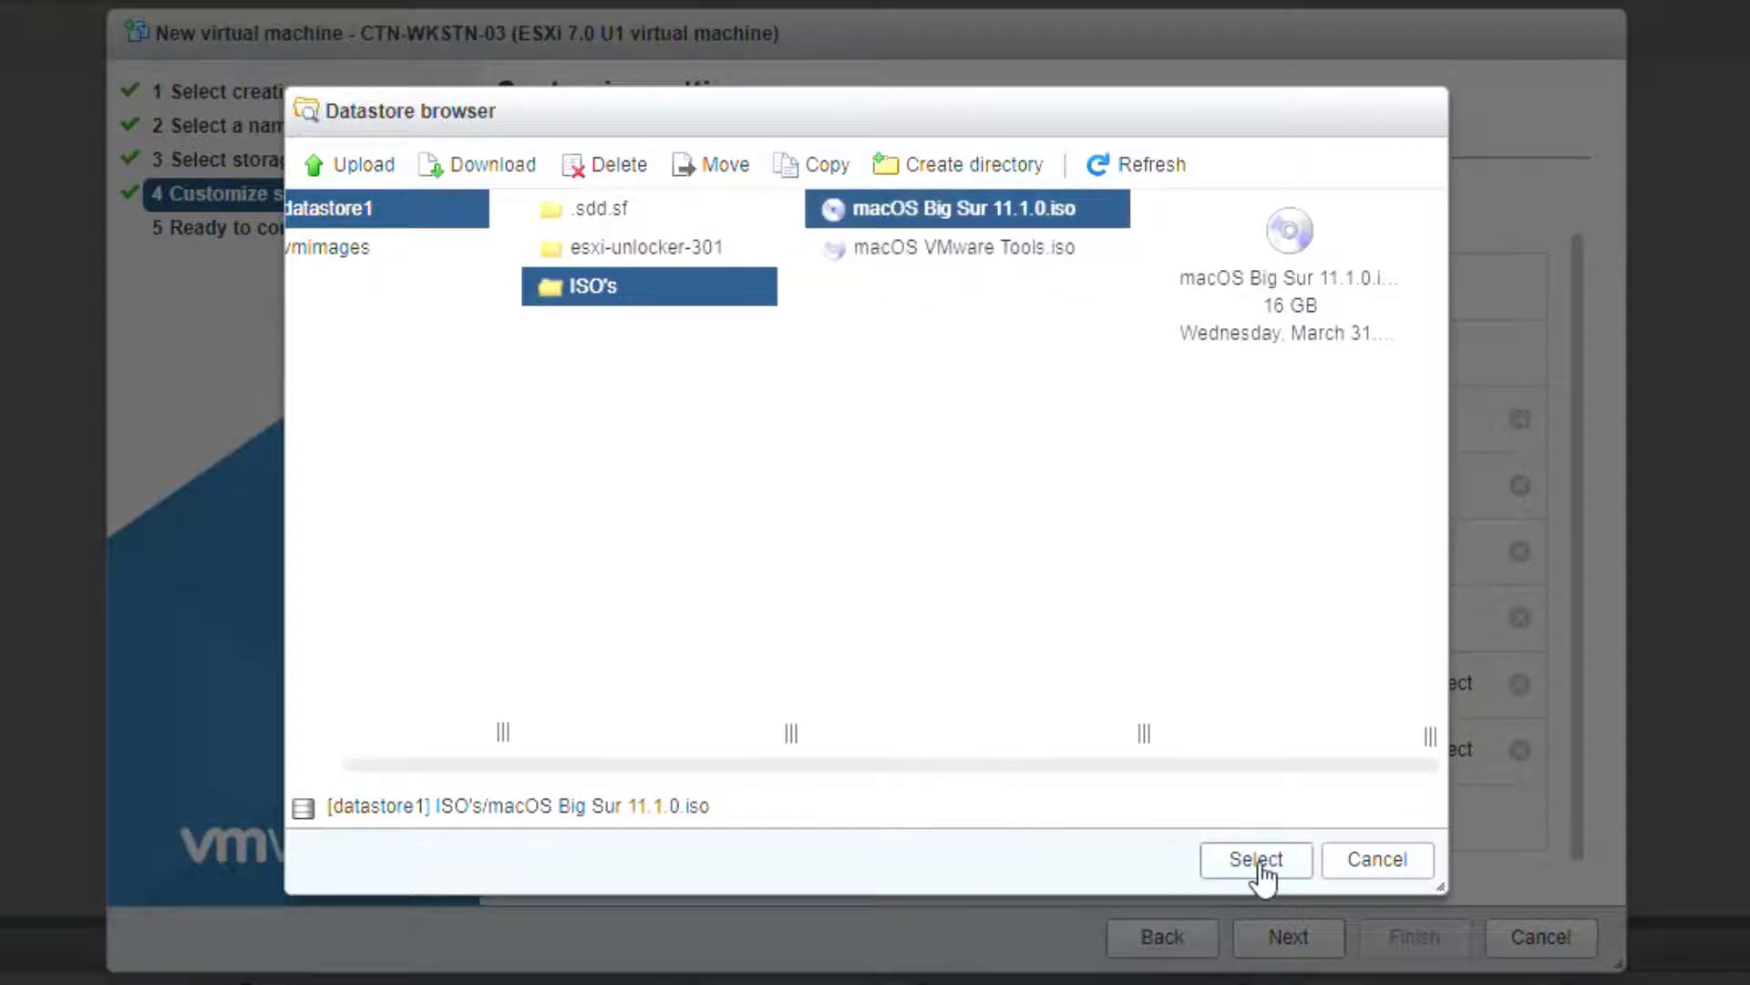
{"action": "left_click", "coordinate": [1258, 861]}
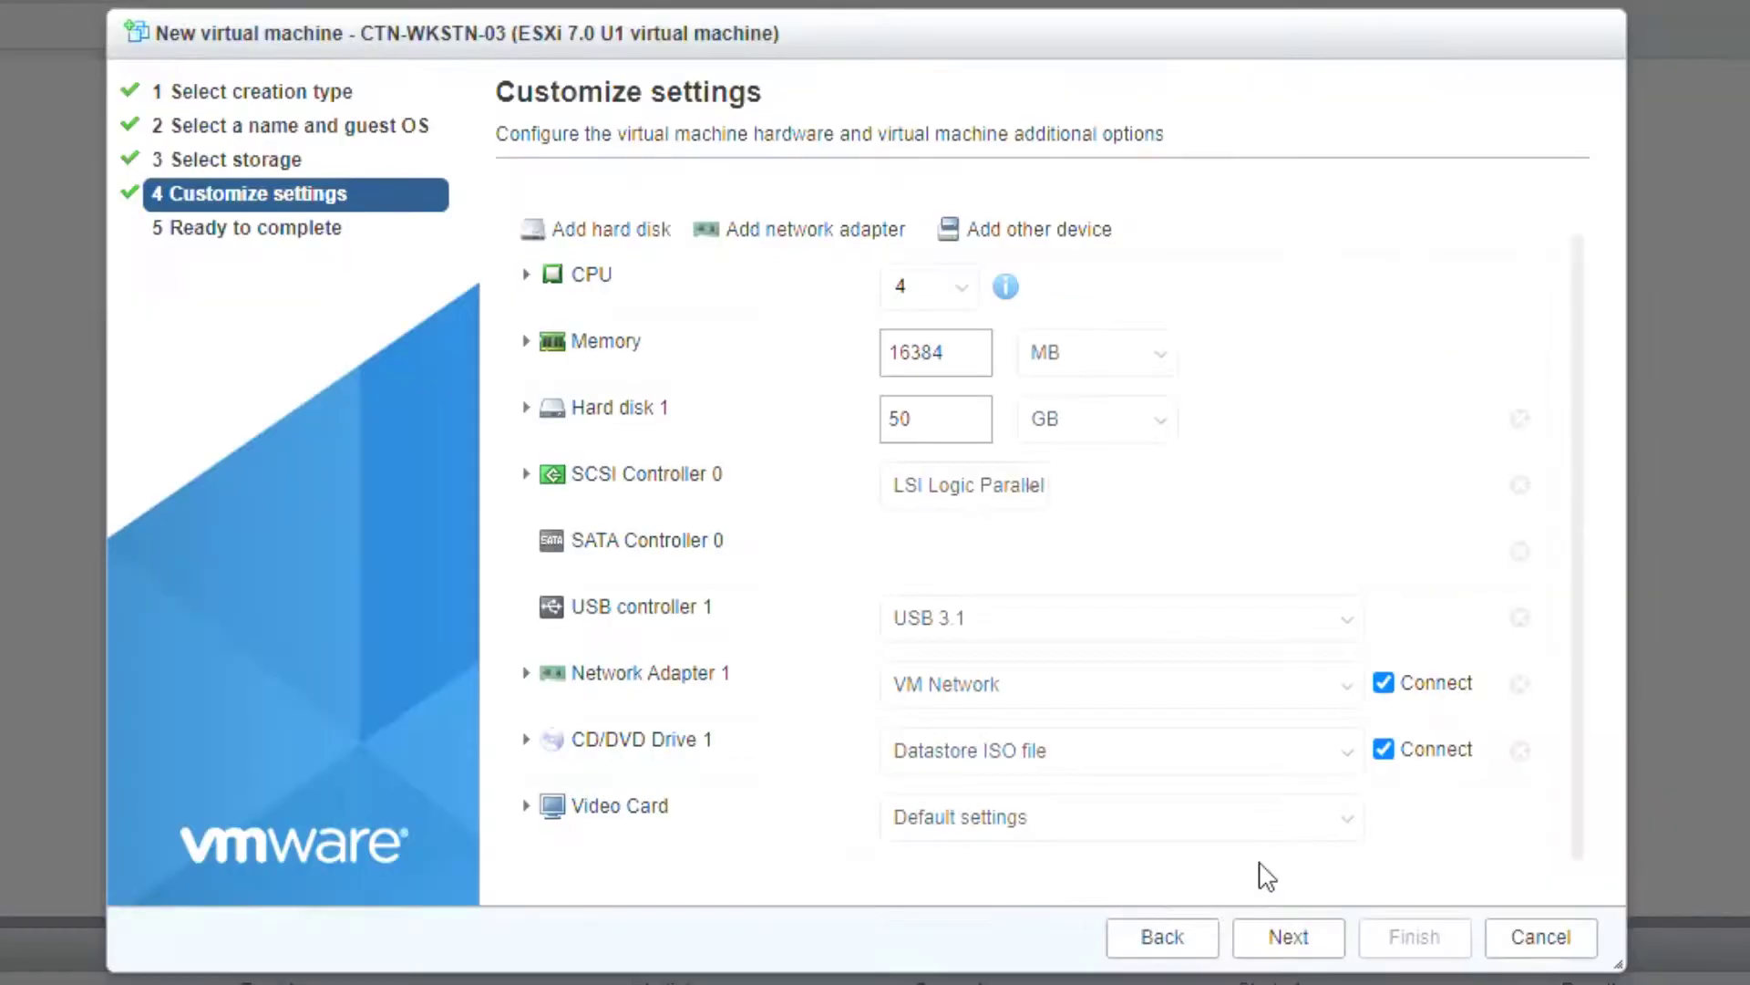
{"action": "left_click", "coordinate": [1304, 946]}
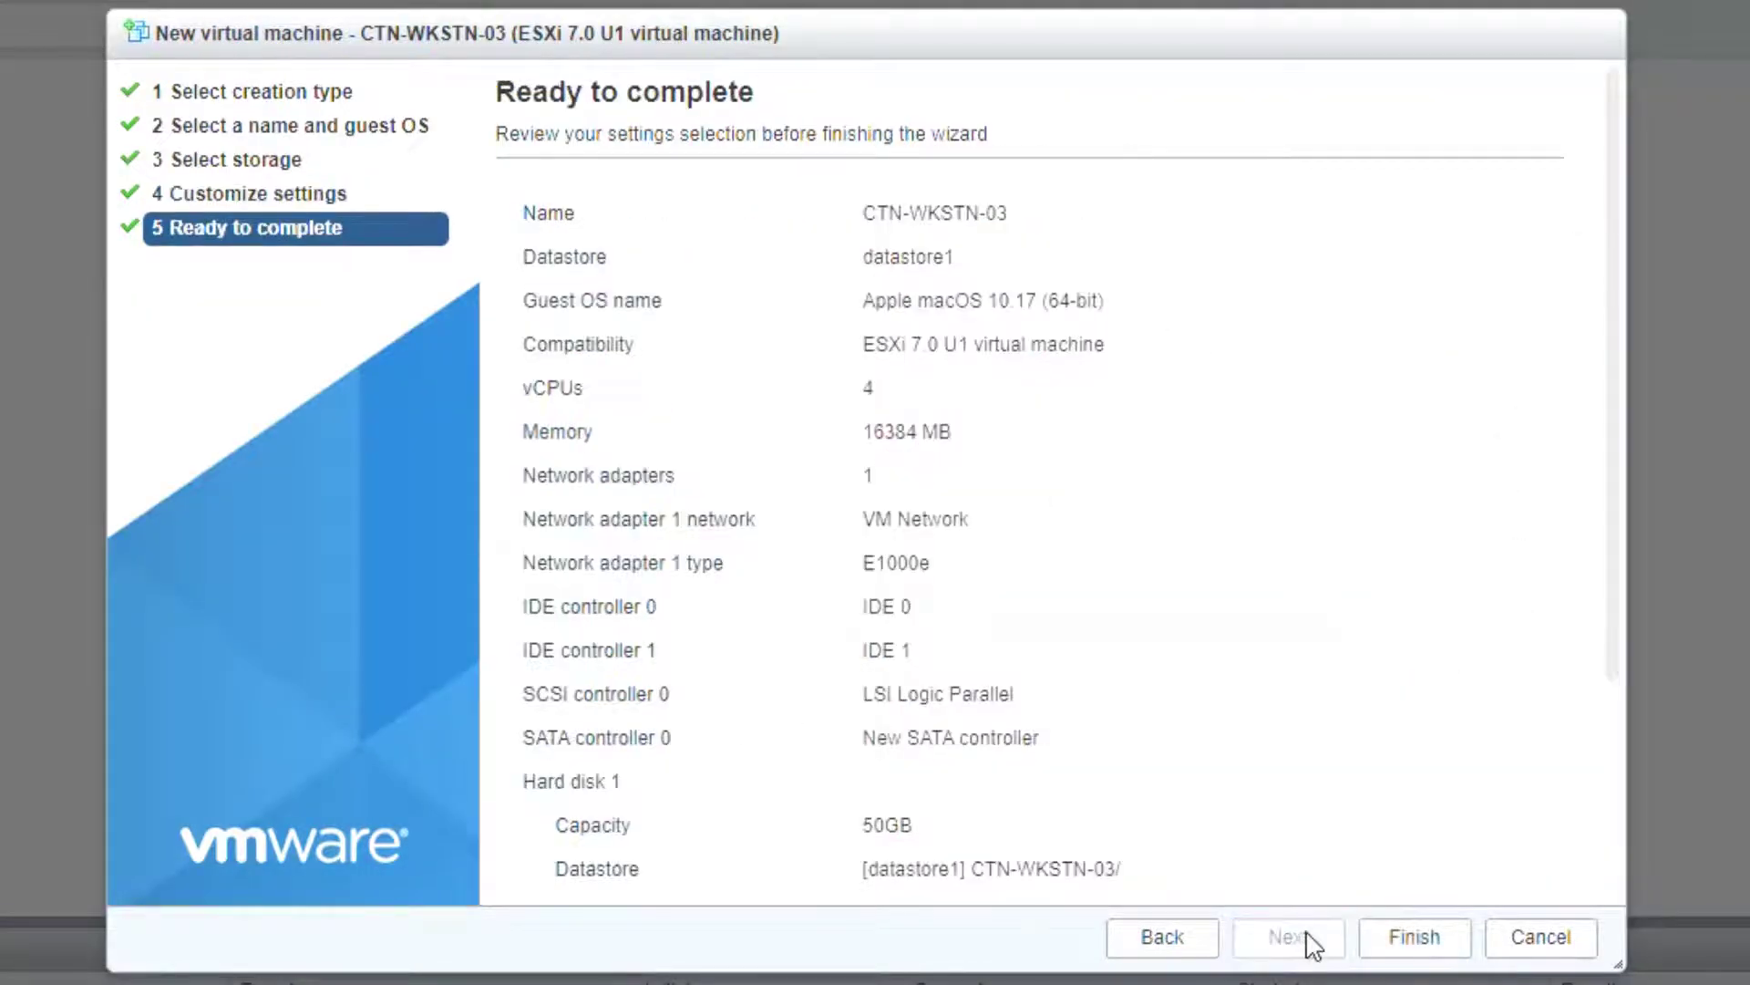
{"action": "left_click", "coordinate": [1402, 953]}
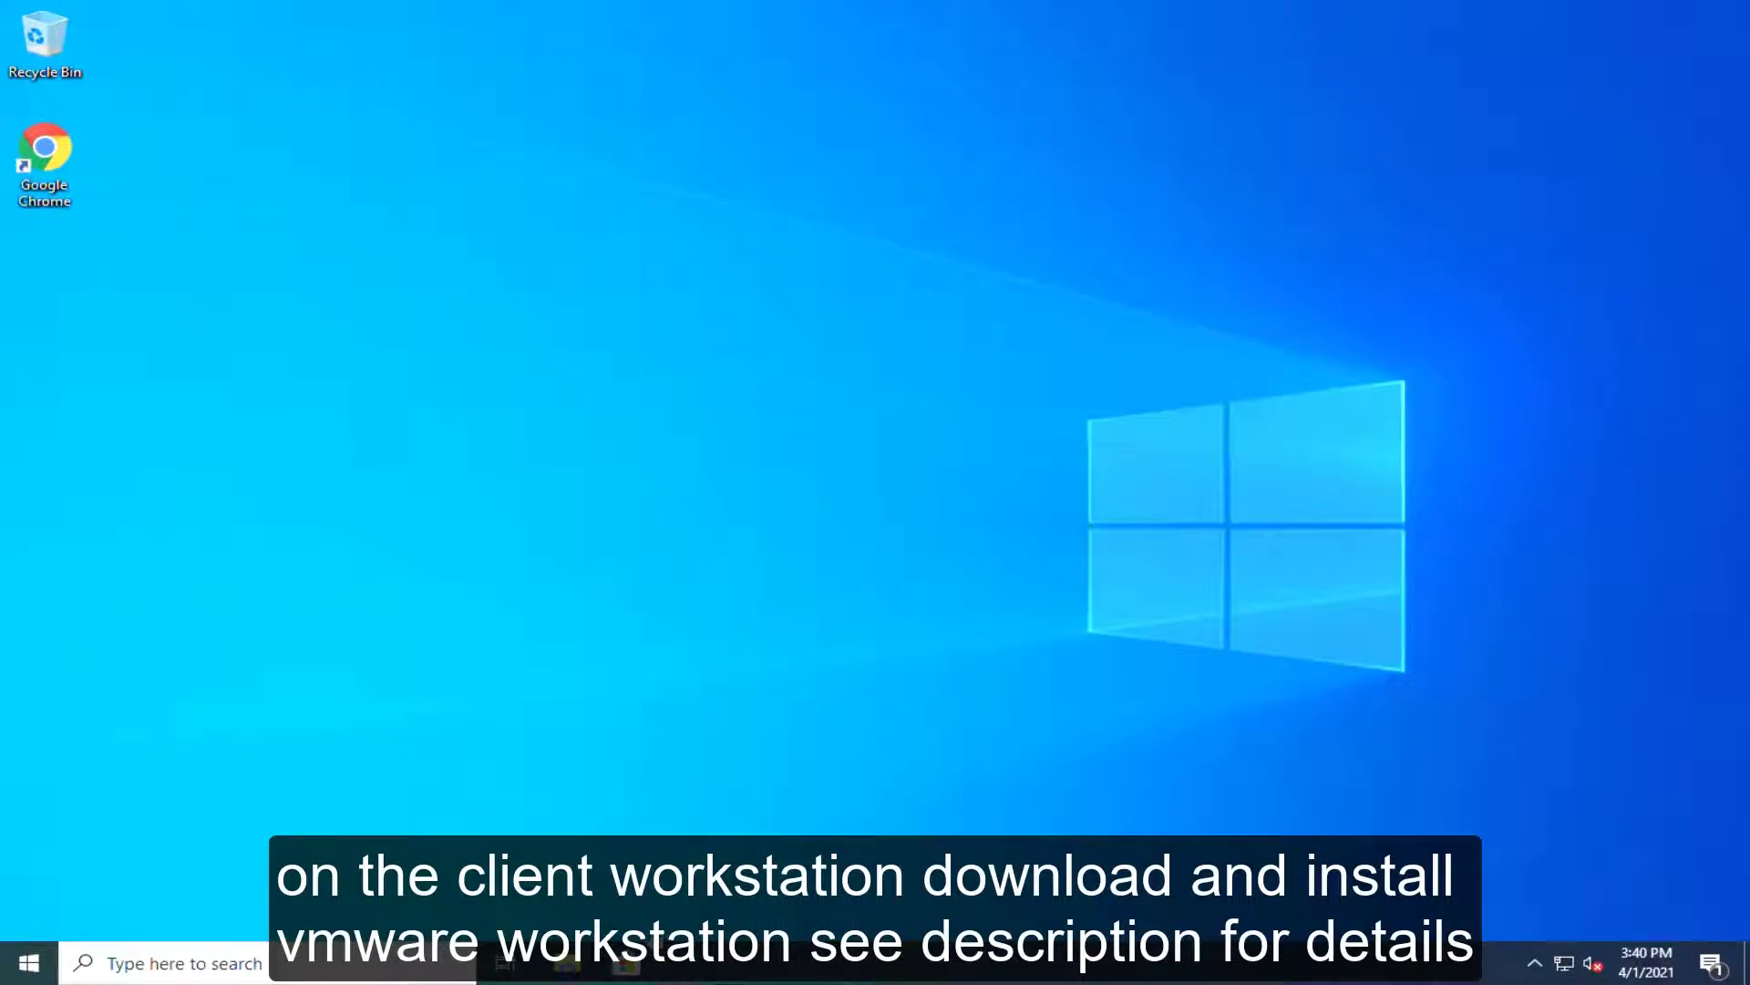
Step: Copy both items from the Workstation Pro 15.5 zip into the Downloads folder
{"action": "left_click", "coordinate": [568, 971]}
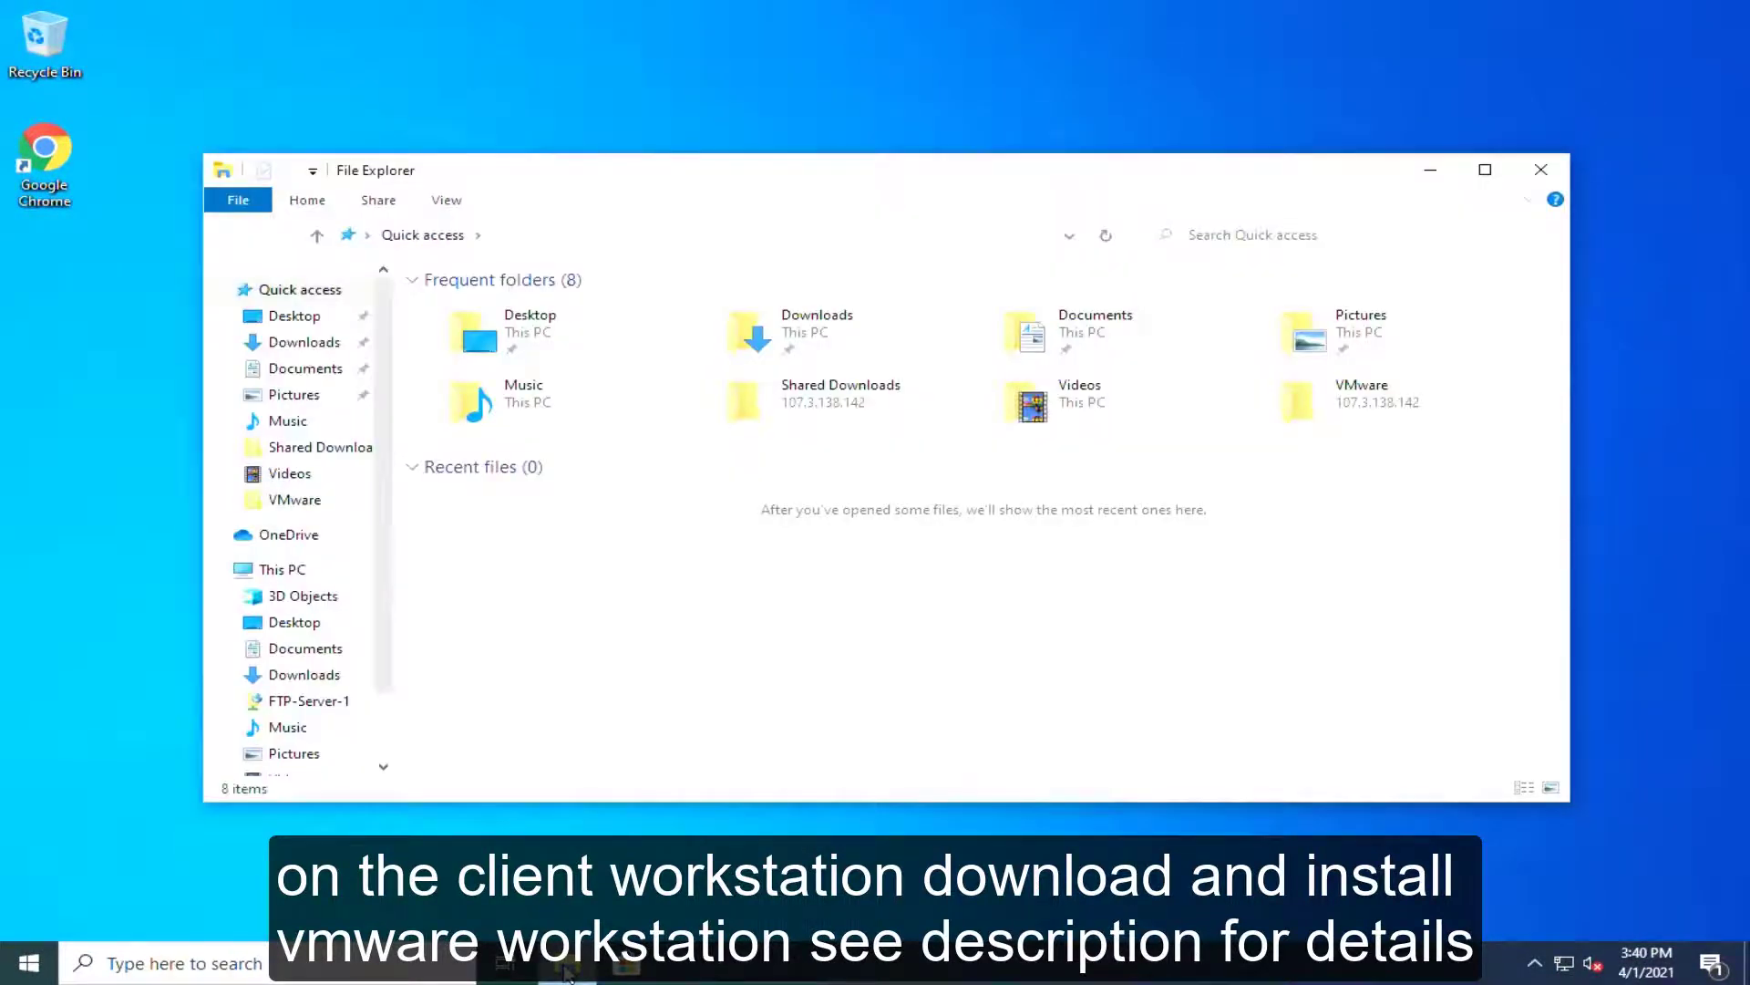
{"action": "left_click", "coordinate": [304, 343]}
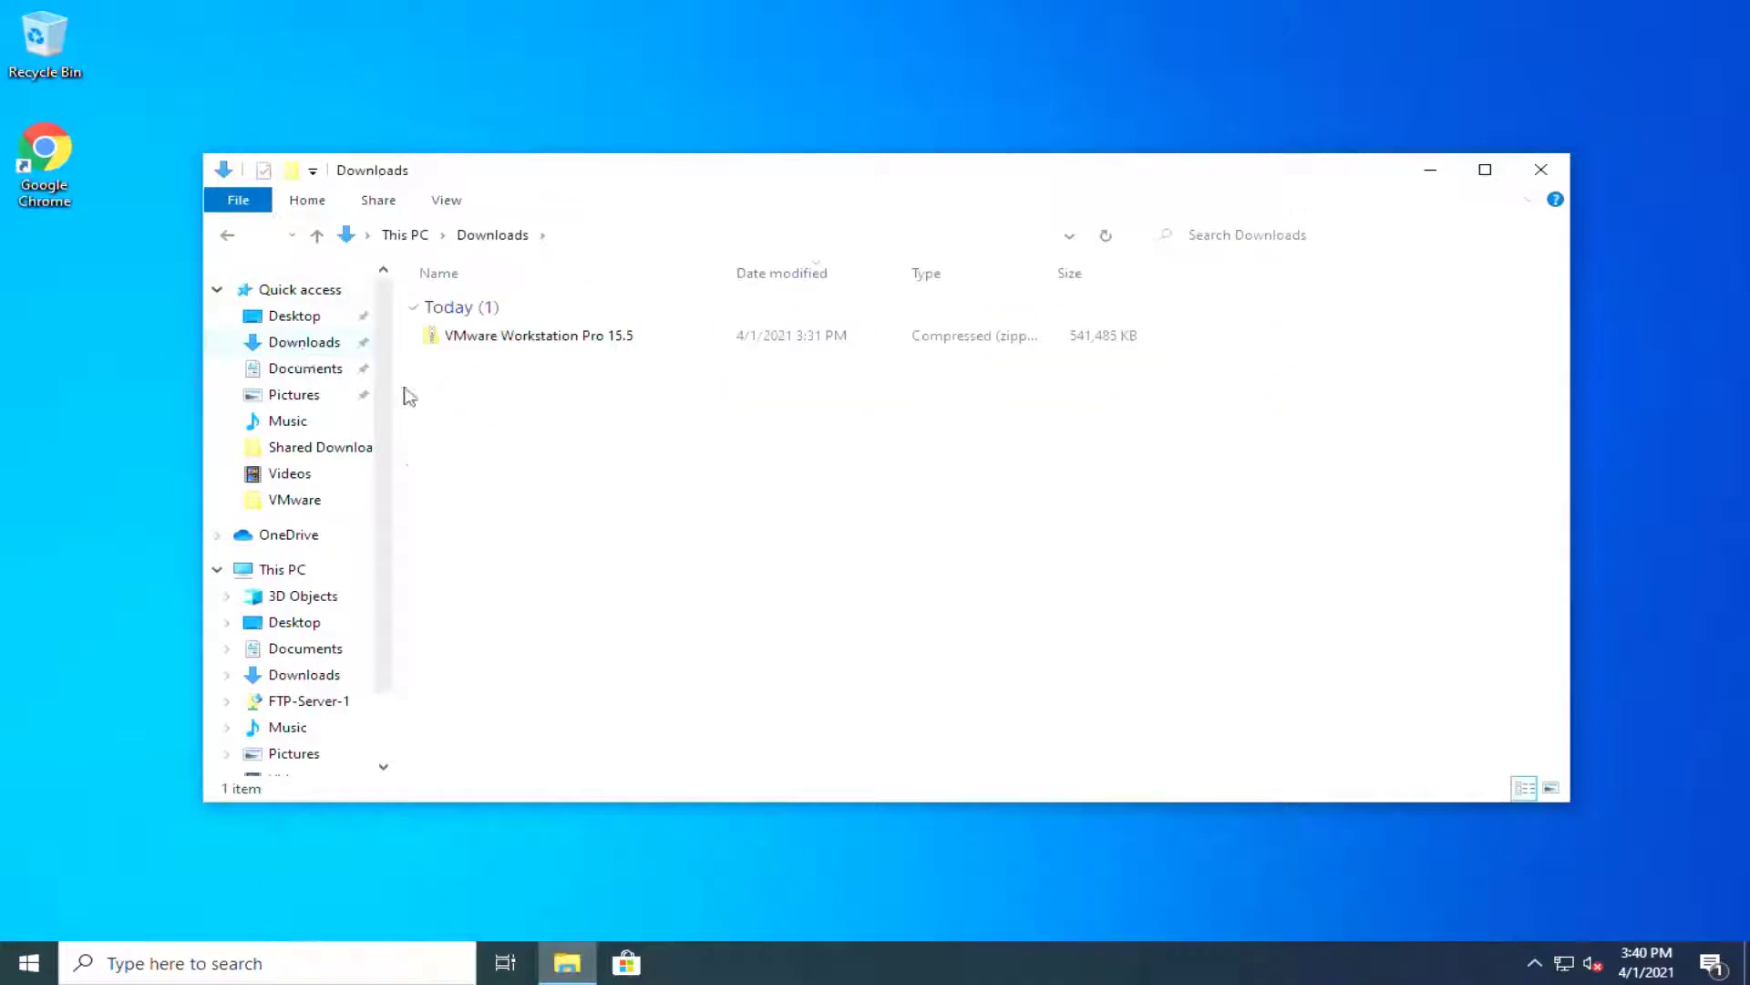
{"action": "double_click", "coordinate": [453, 342]}
{"action": "key", "text": "ctrl+a"}
{"action": "right_click", "coordinate": [500, 334]}
{"action": "left_click", "coordinate": [598, 415]}
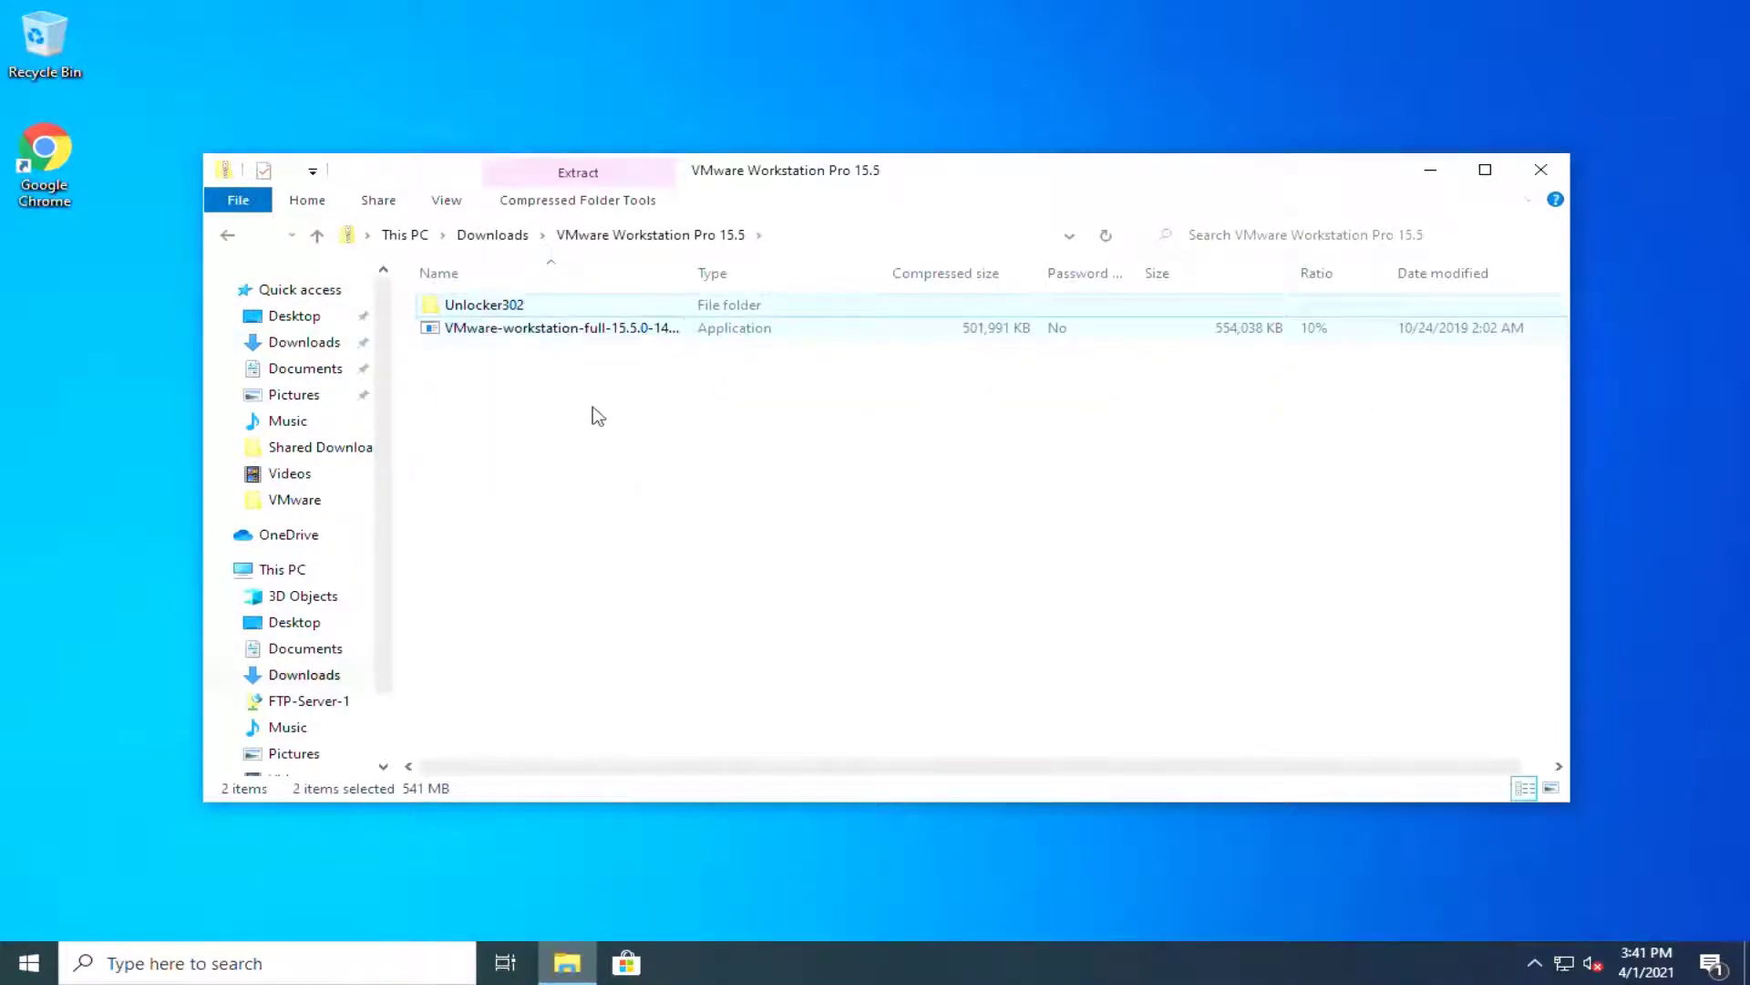
{"action": "key", "text": "alt+Left"}
{"action": "right_click", "coordinate": [582, 402]}
{"action": "left_click", "coordinate": [643, 552]}
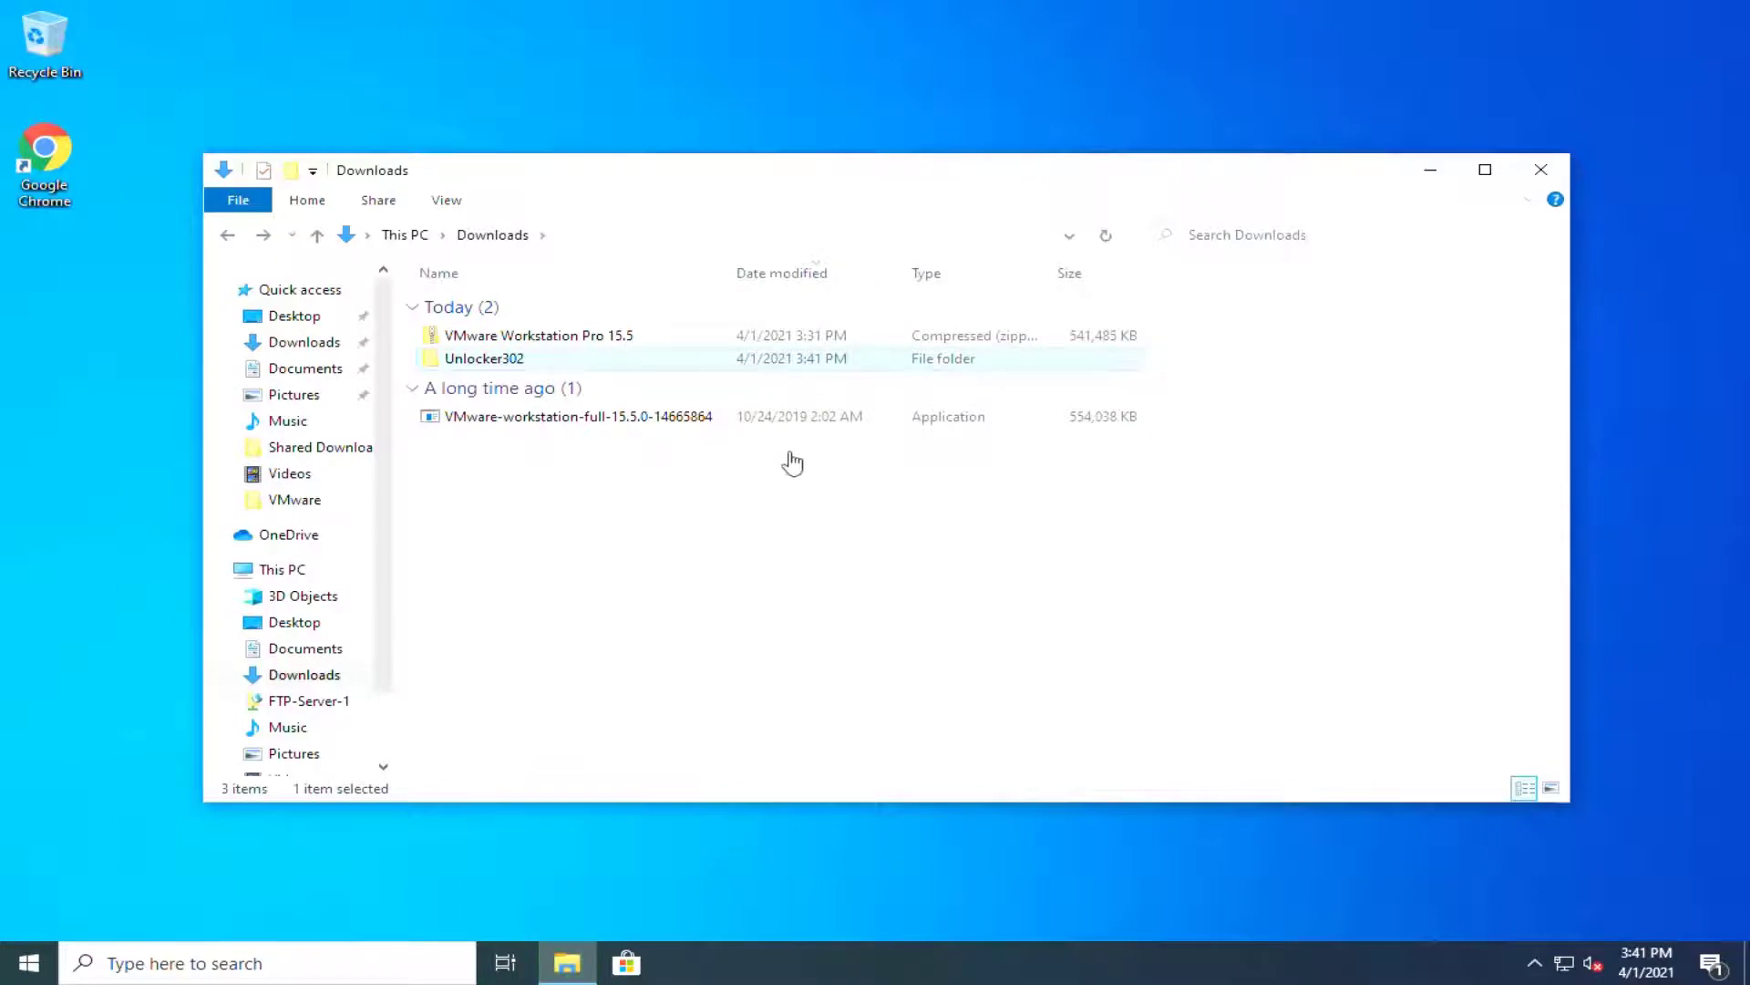
Step: Delete the Workstation Pro 15.5 zip and empty the Recycle Bin
{"action": "left_click", "coordinate": [493, 340]}
{"action": "key", "text": "Delete"}
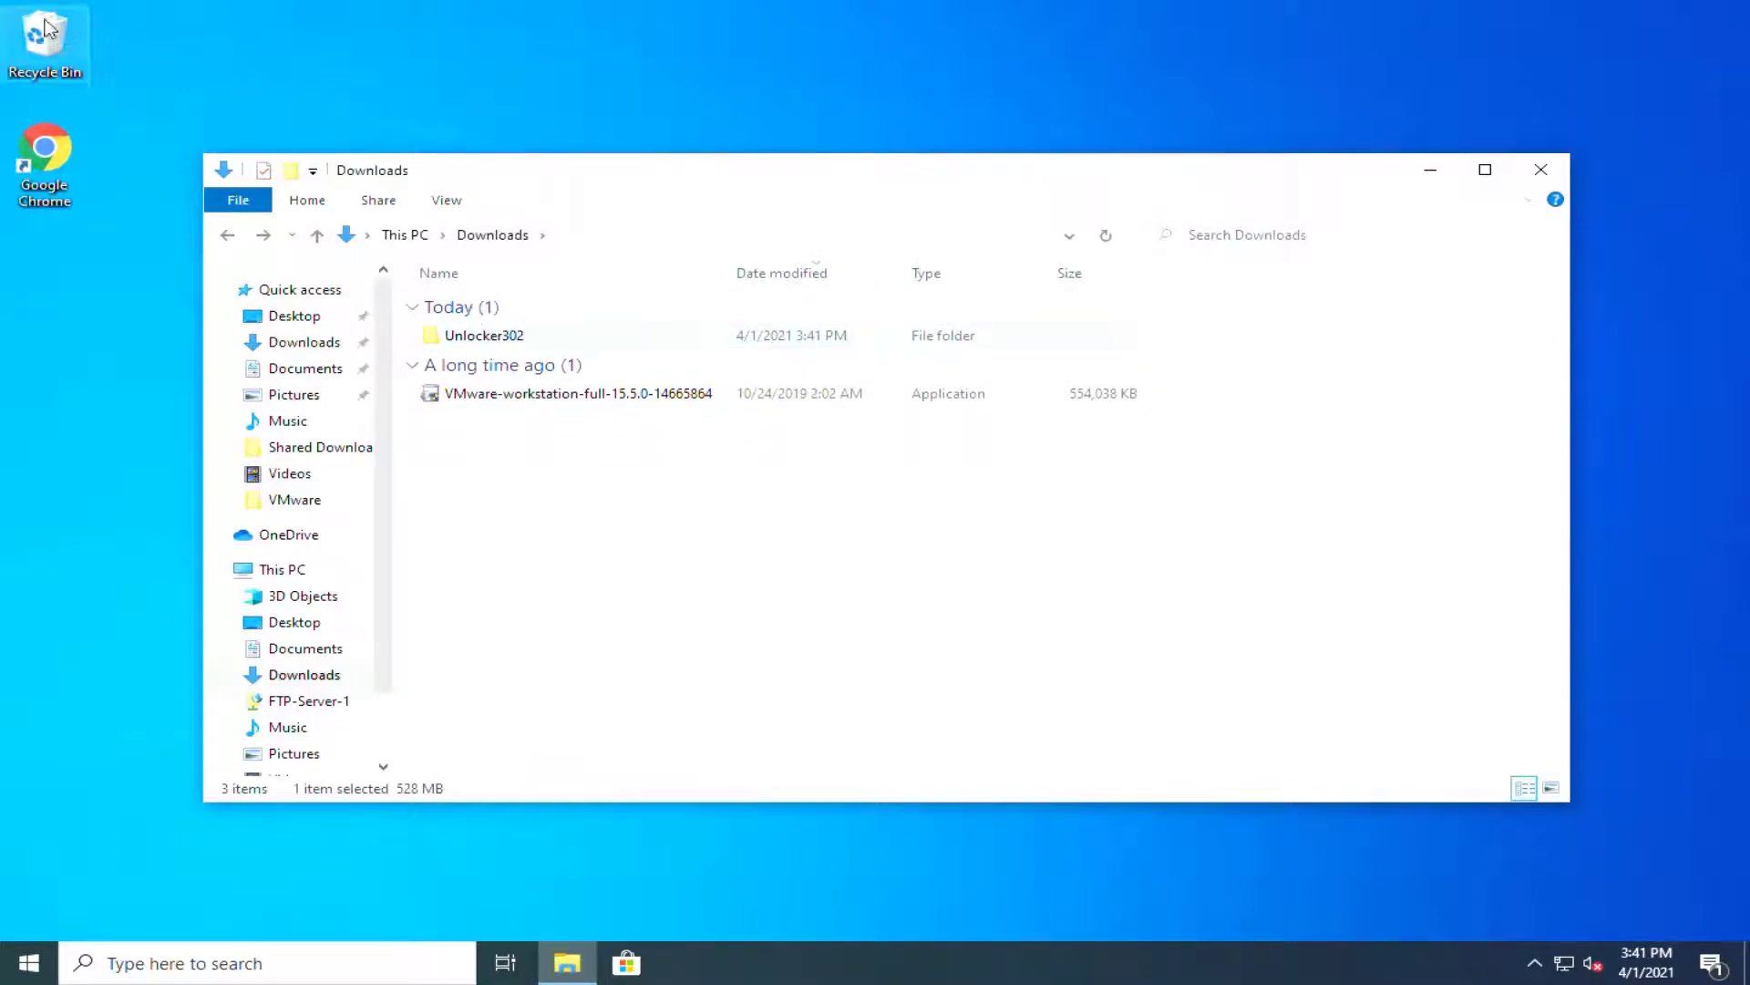
{"action": "right_click", "coordinate": [46, 29]}
{"action": "left_click", "coordinate": [100, 56]}
{"action": "left_click", "coordinate": [963, 571]}
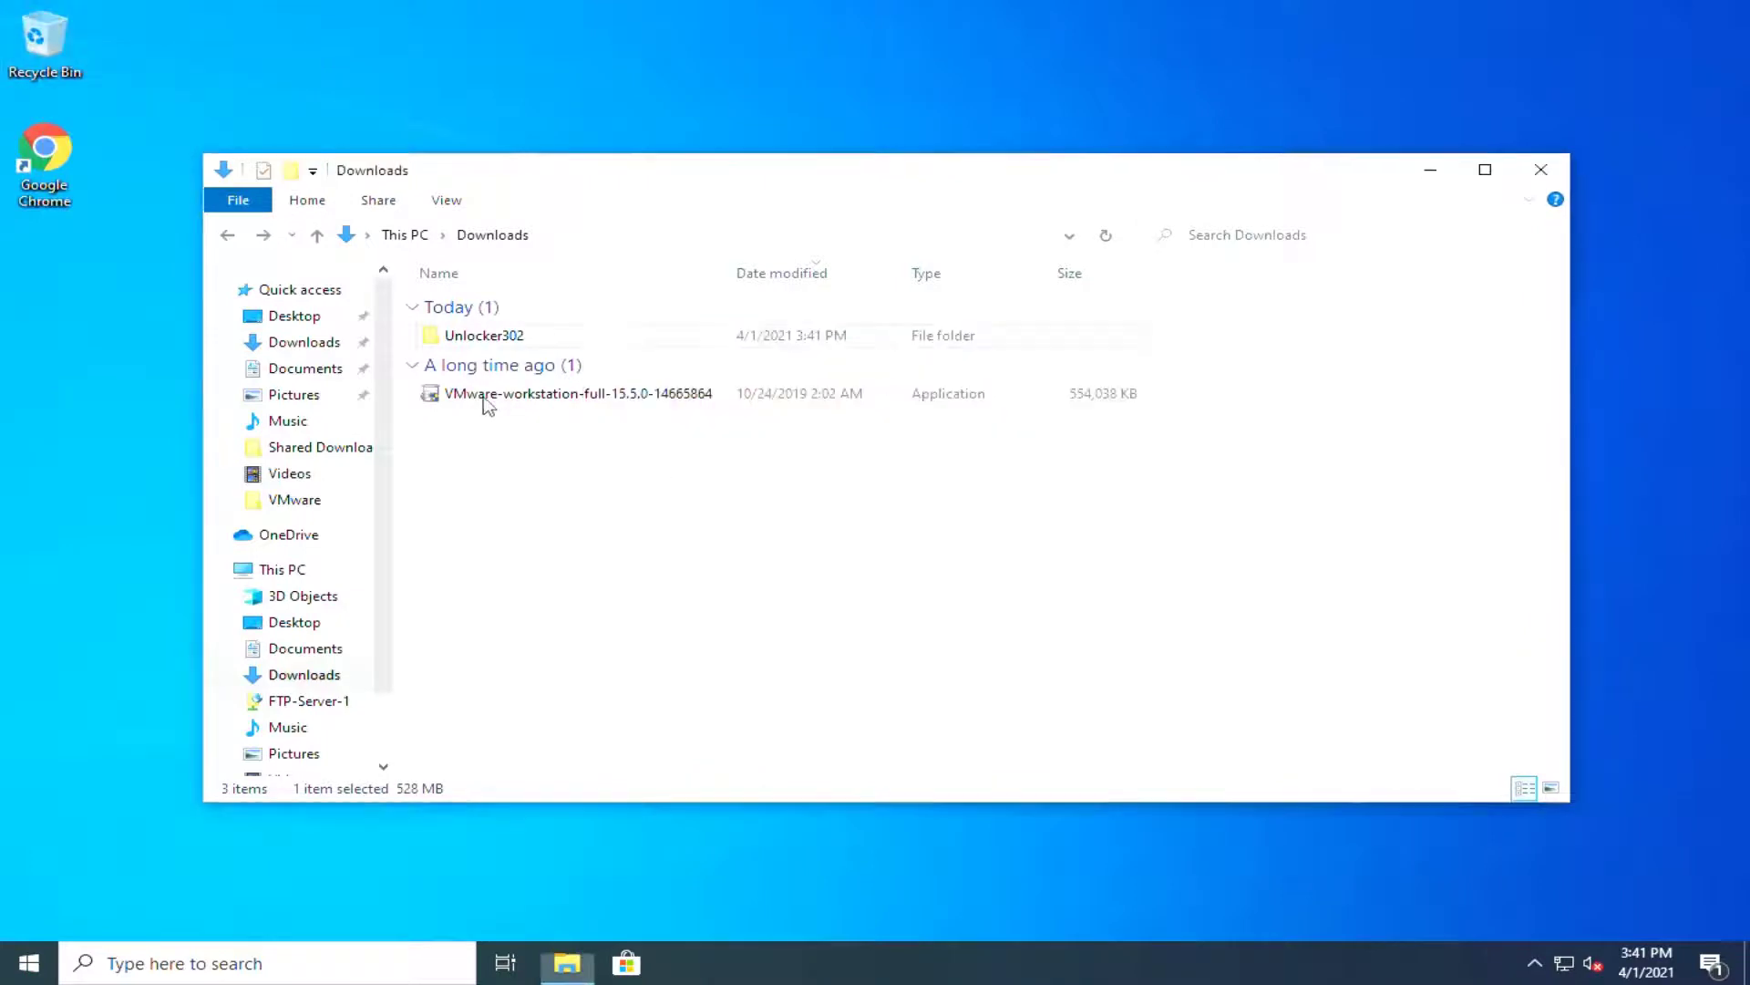
Step: Launch the Workstation installer and minimize the Downloads window
{"action": "left_click", "coordinate": [448, 399]}
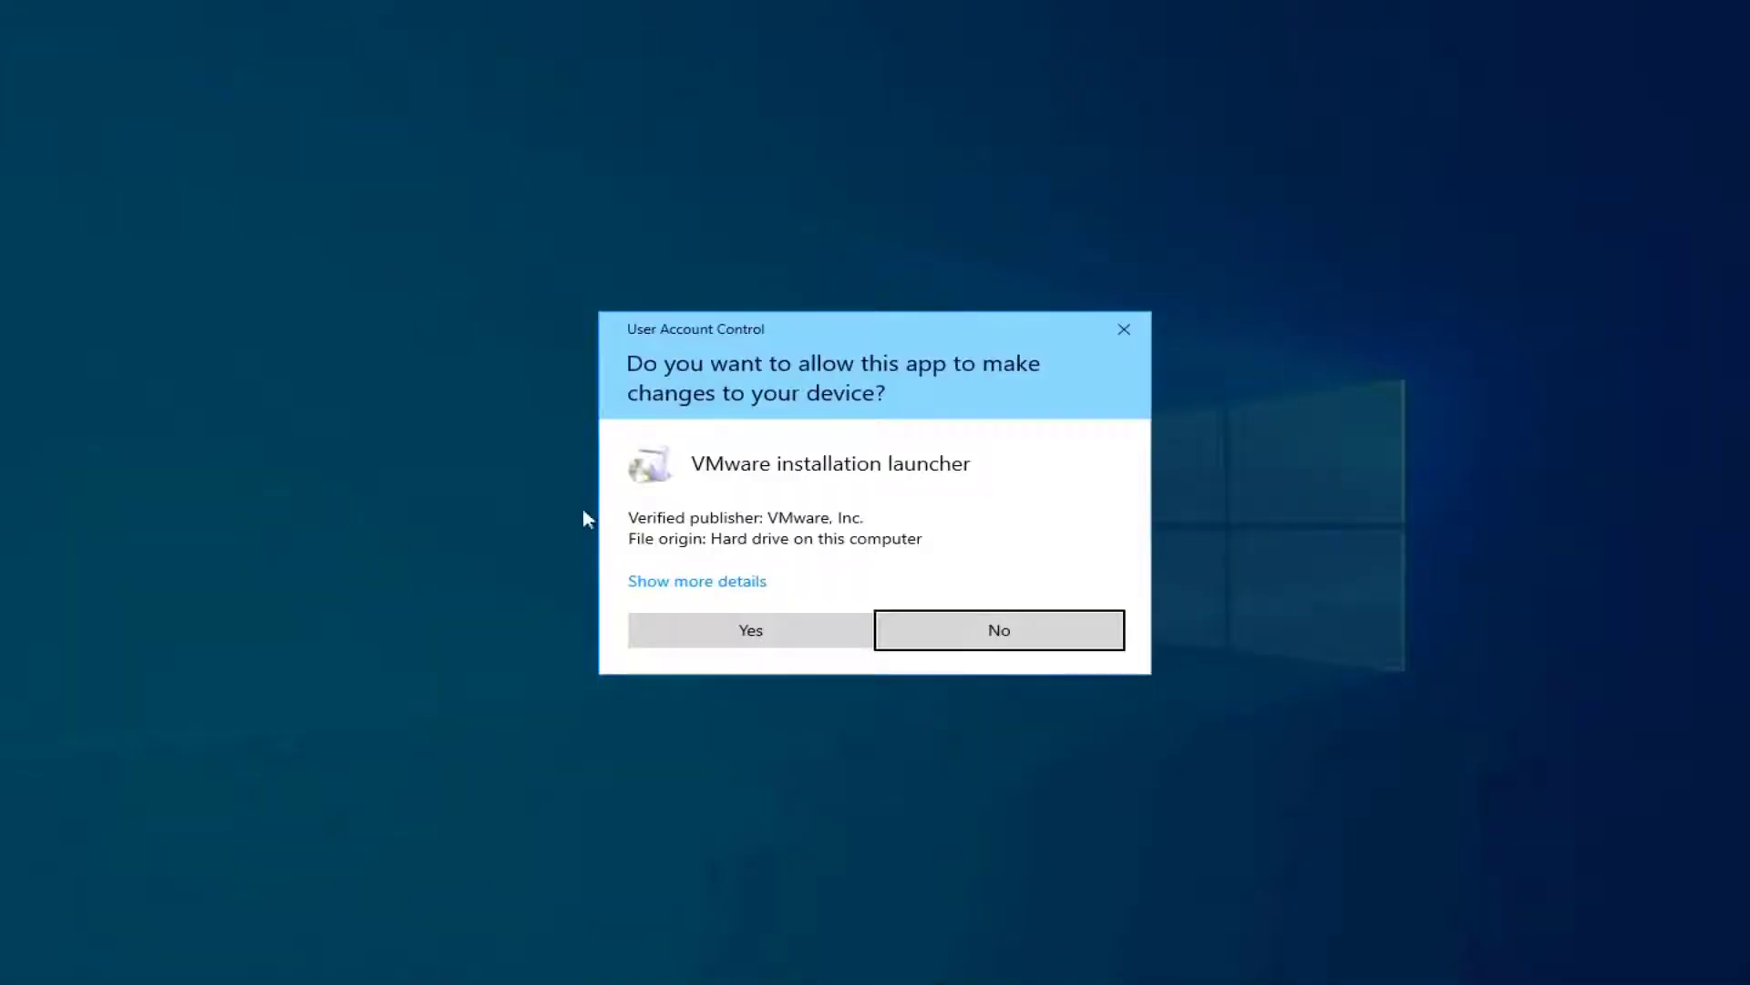
{"action": "left_click", "coordinate": [747, 626]}
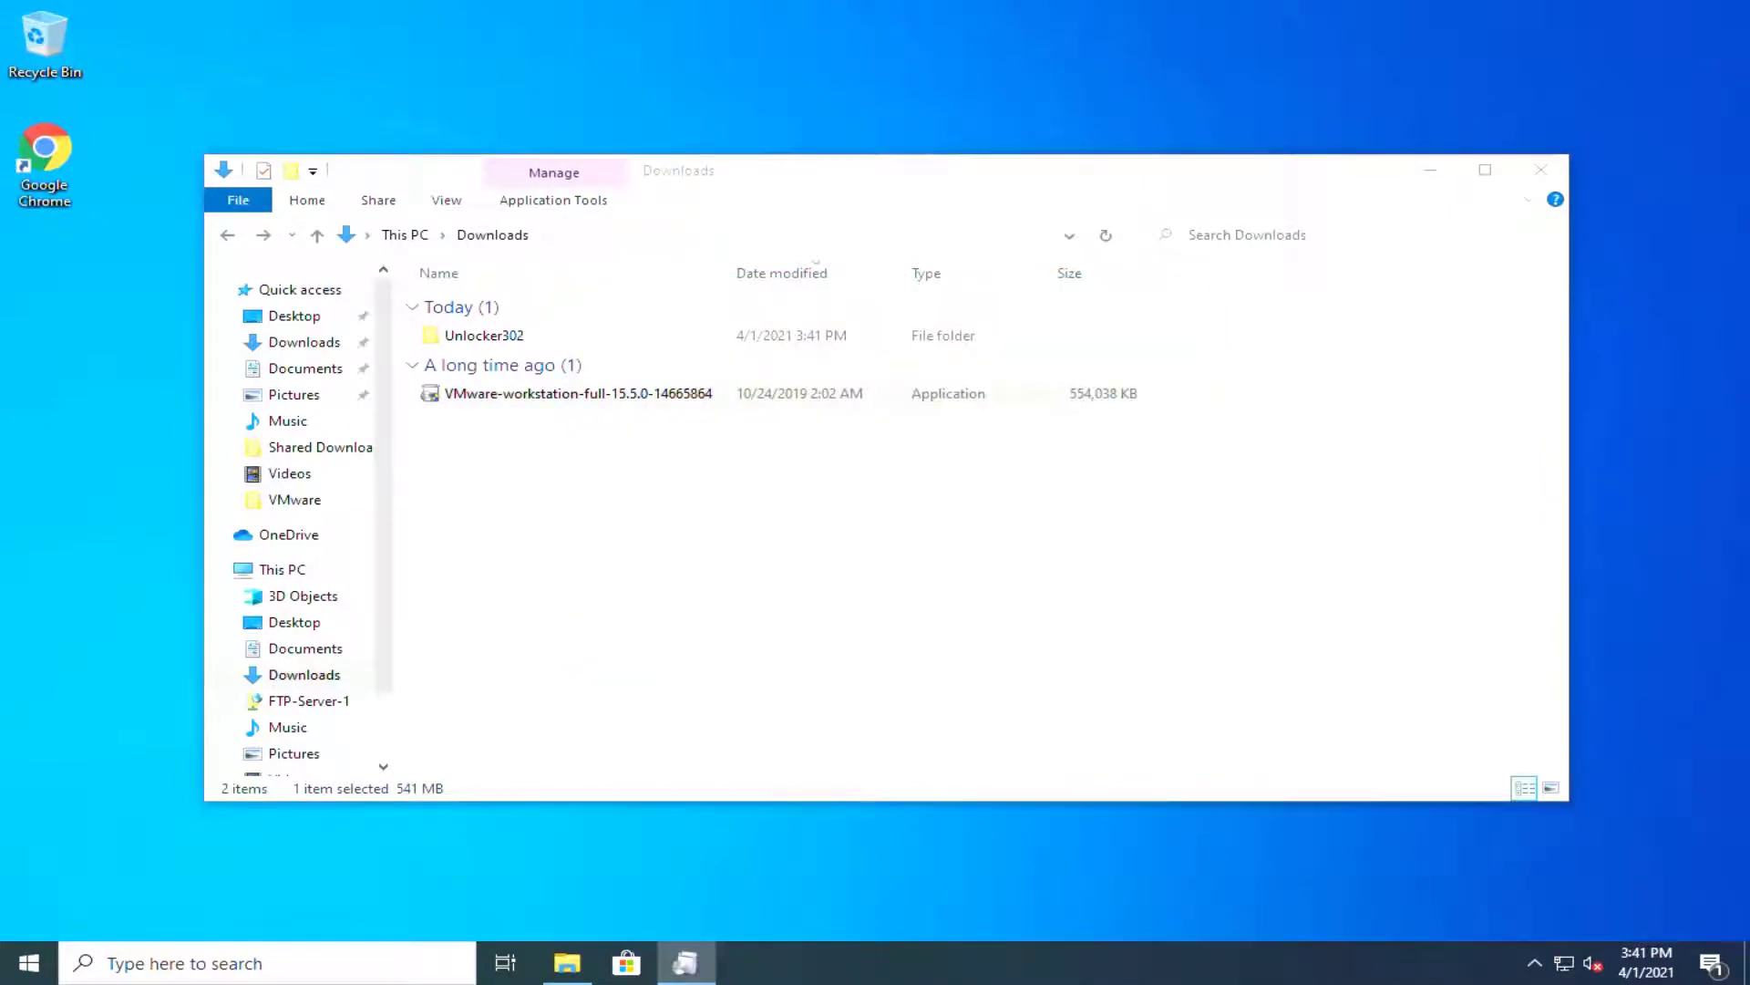
{"action": "left_click", "coordinate": [1430, 172]}
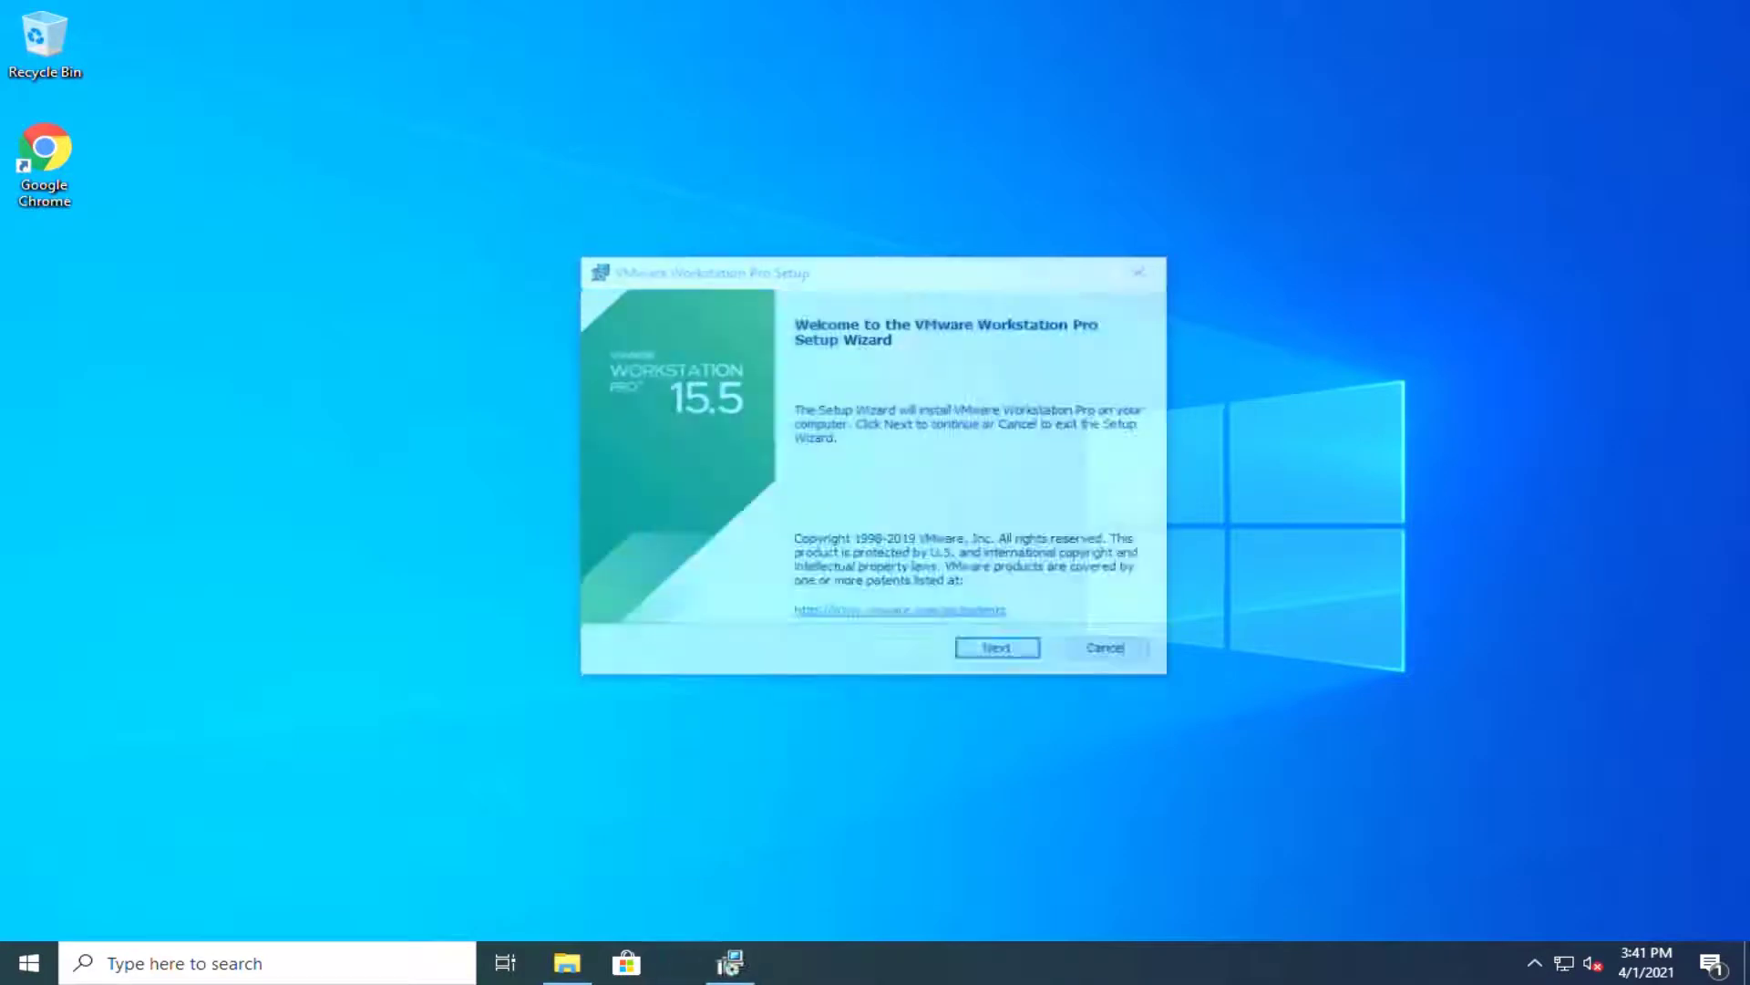
Step: Install Workstation Pro 15.5, accepting the licence and keeping default options and both shortcuts
{"action": "left_click", "coordinate": [996, 656]}
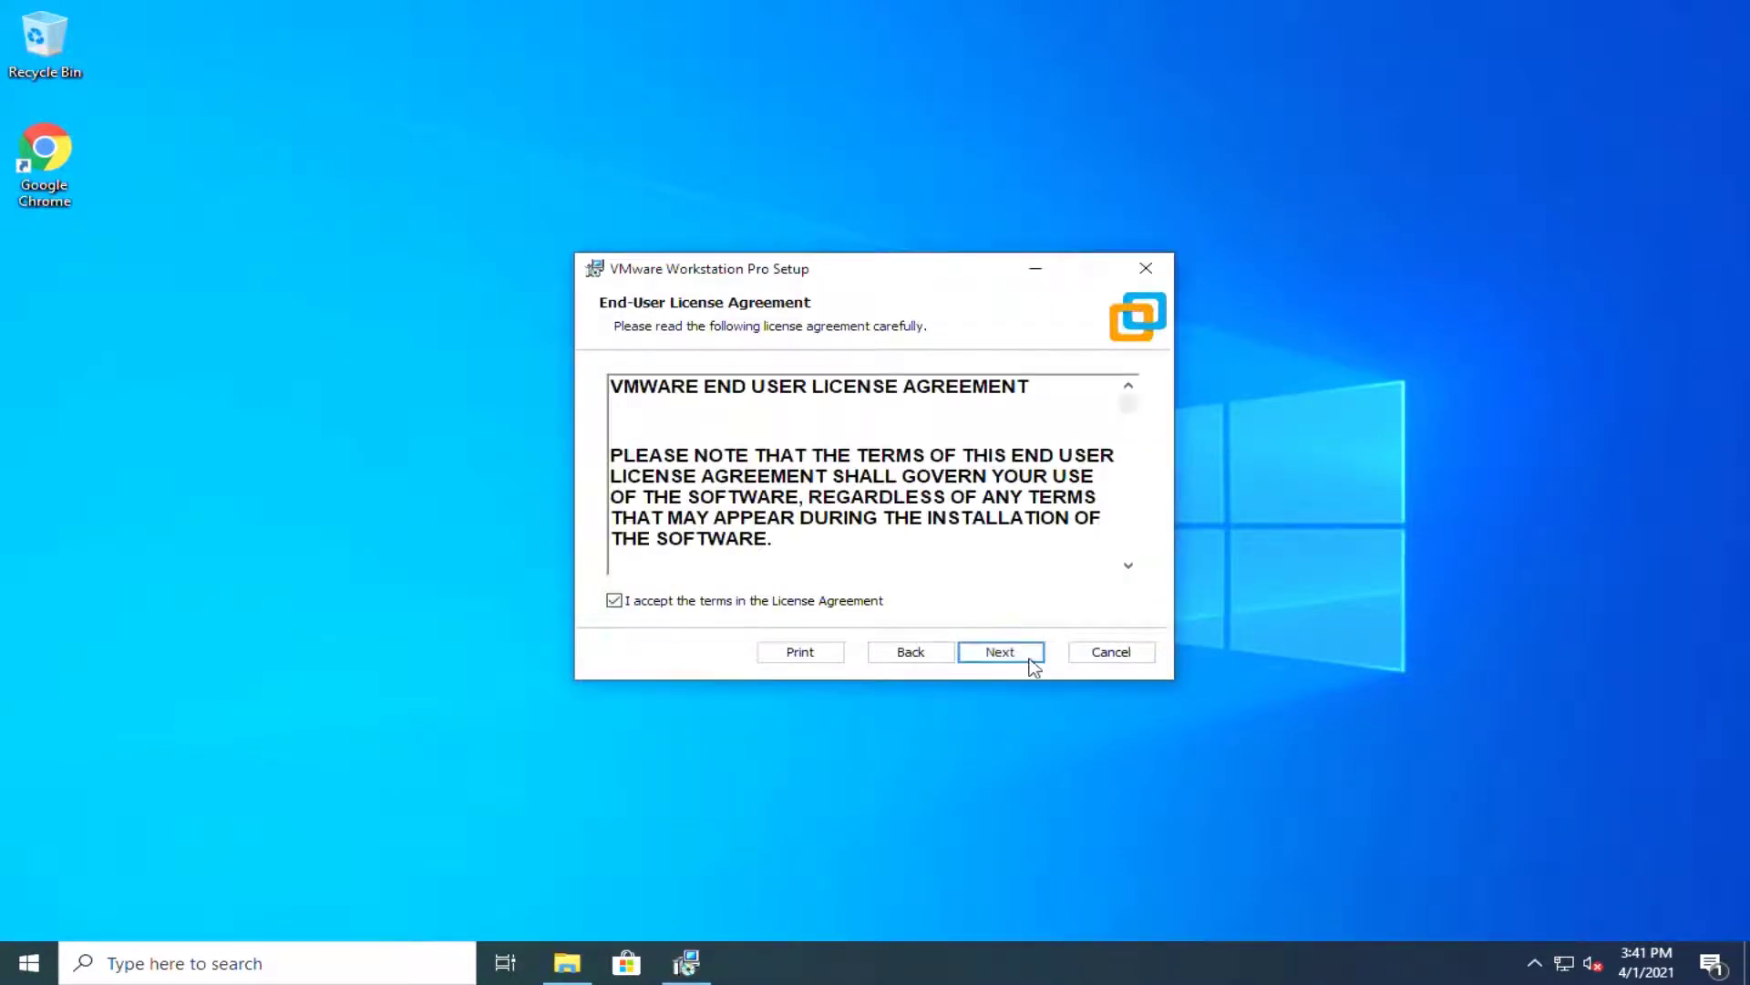
{"action": "left_click", "coordinate": [1029, 656]}
{"action": "left_click", "coordinate": [1037, 668]}
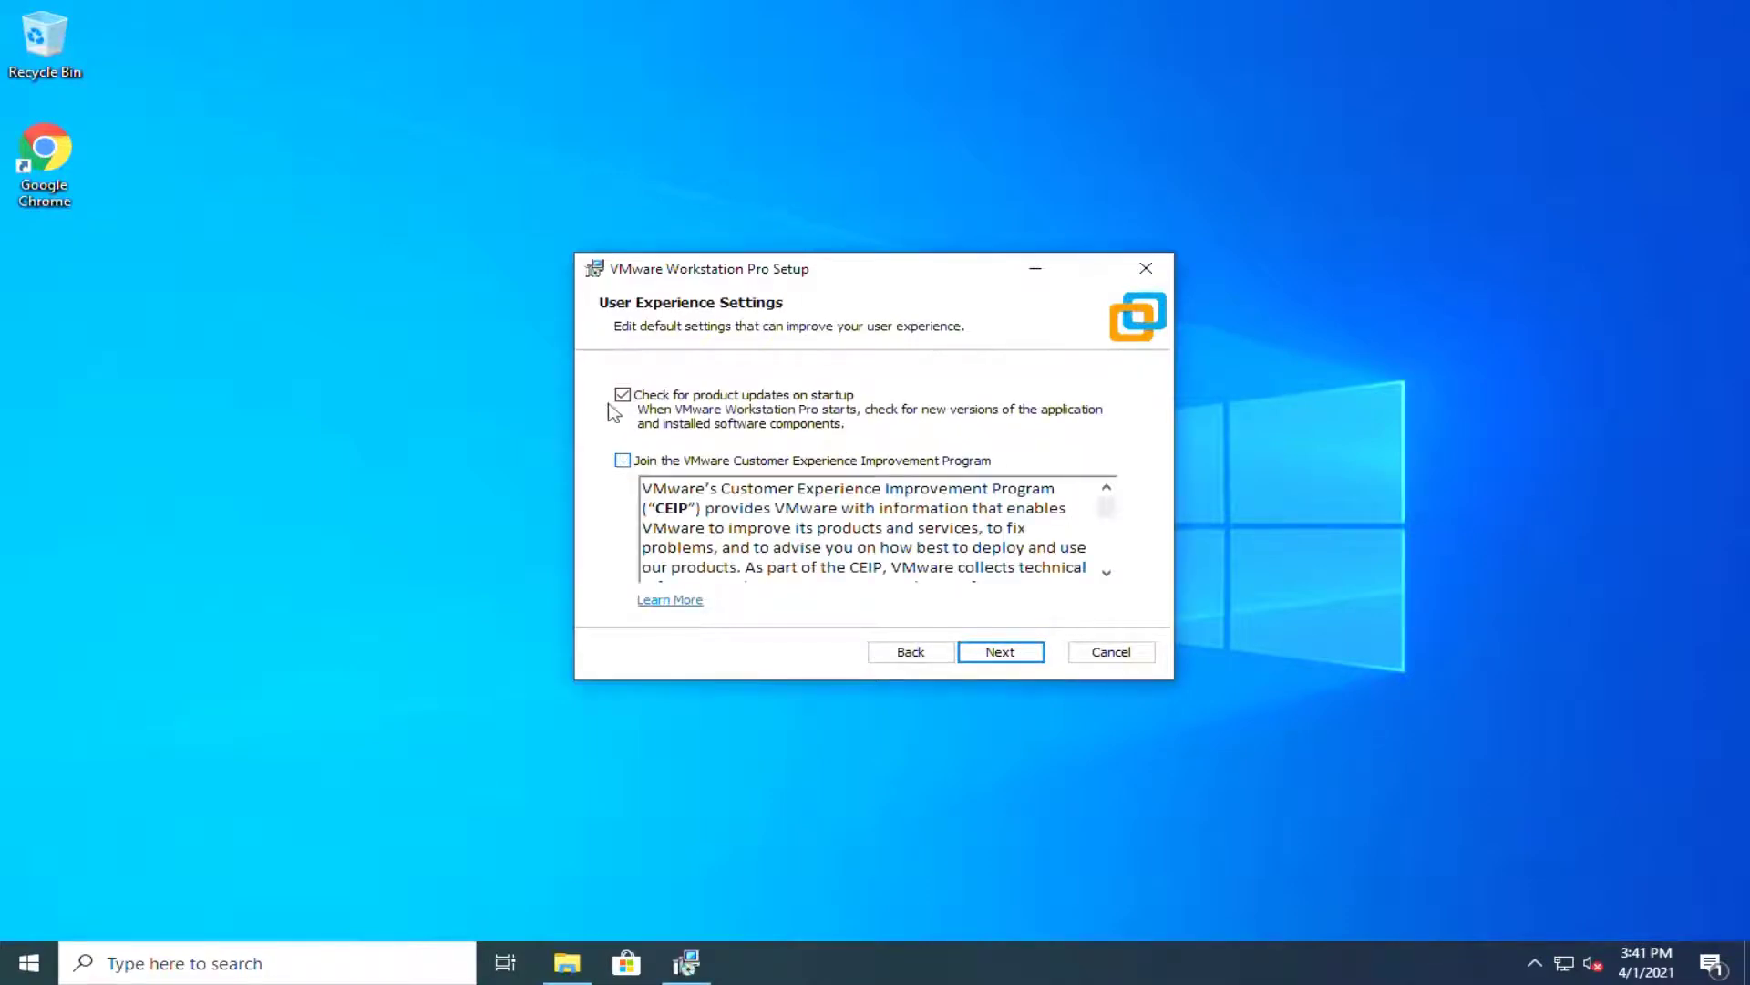
{"action": "left_click", "coordinate": [1039, 655]}
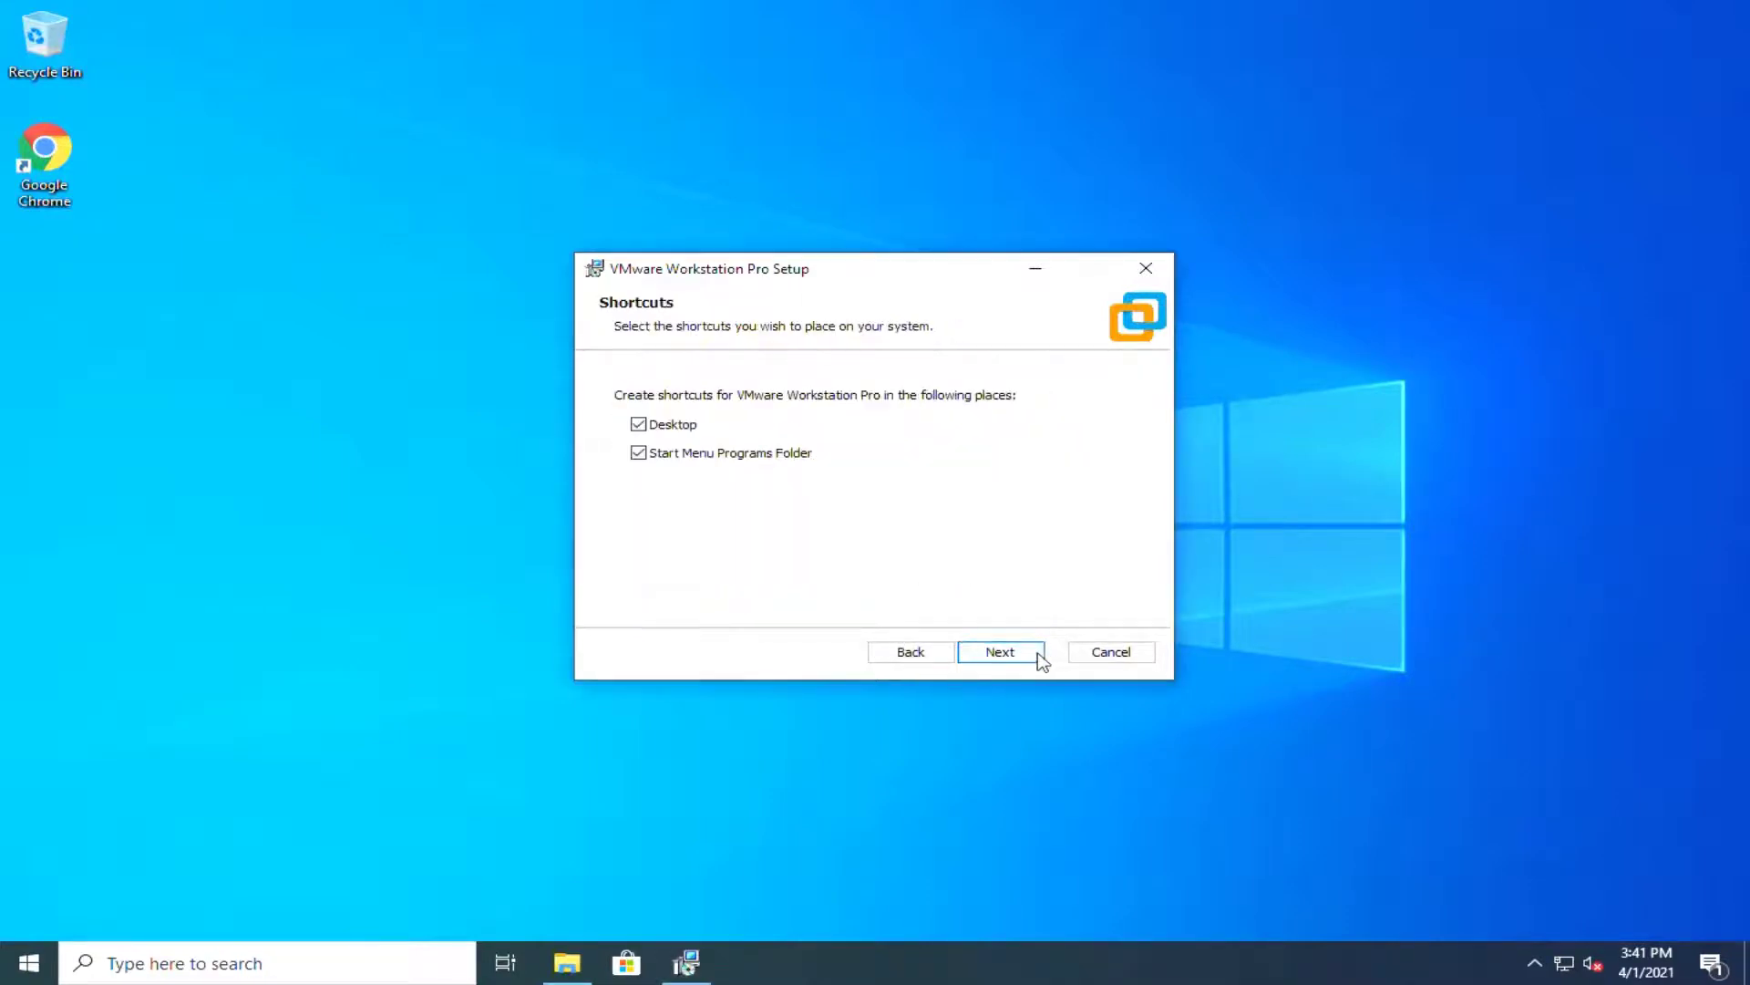
{"action": "left_click", "coordinate": [1042, 660]}
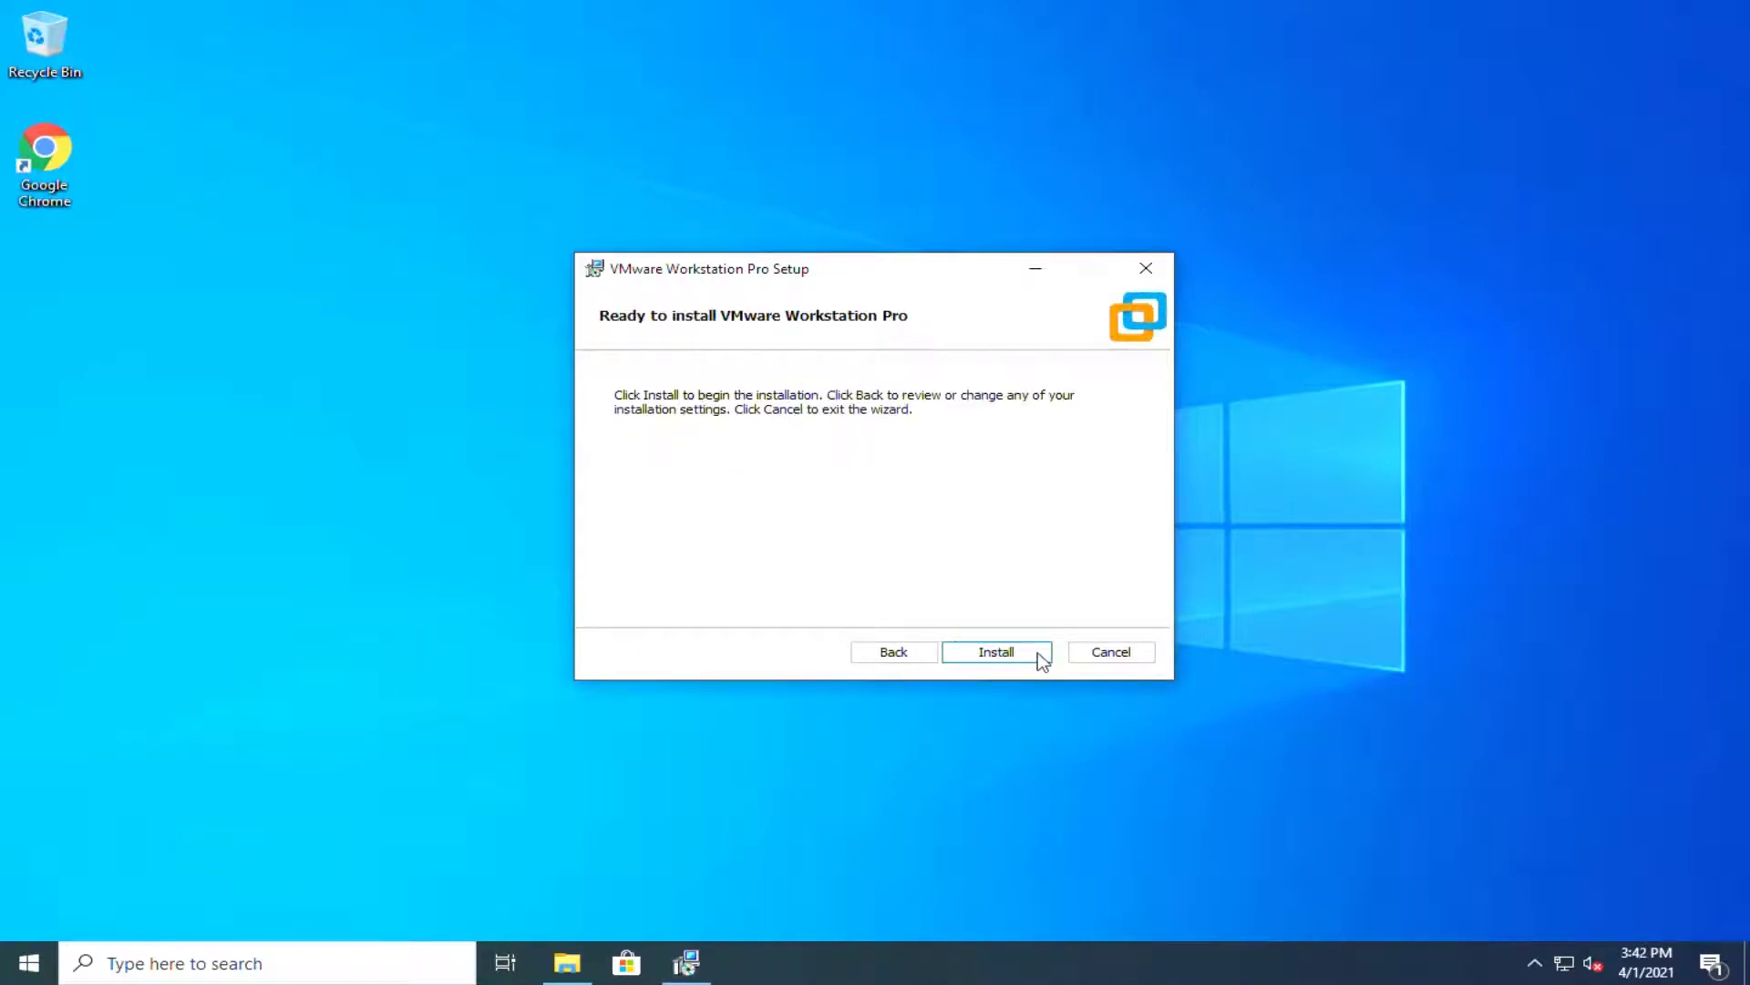
{"action": "left_click", "coordinate": [1042, 658]}
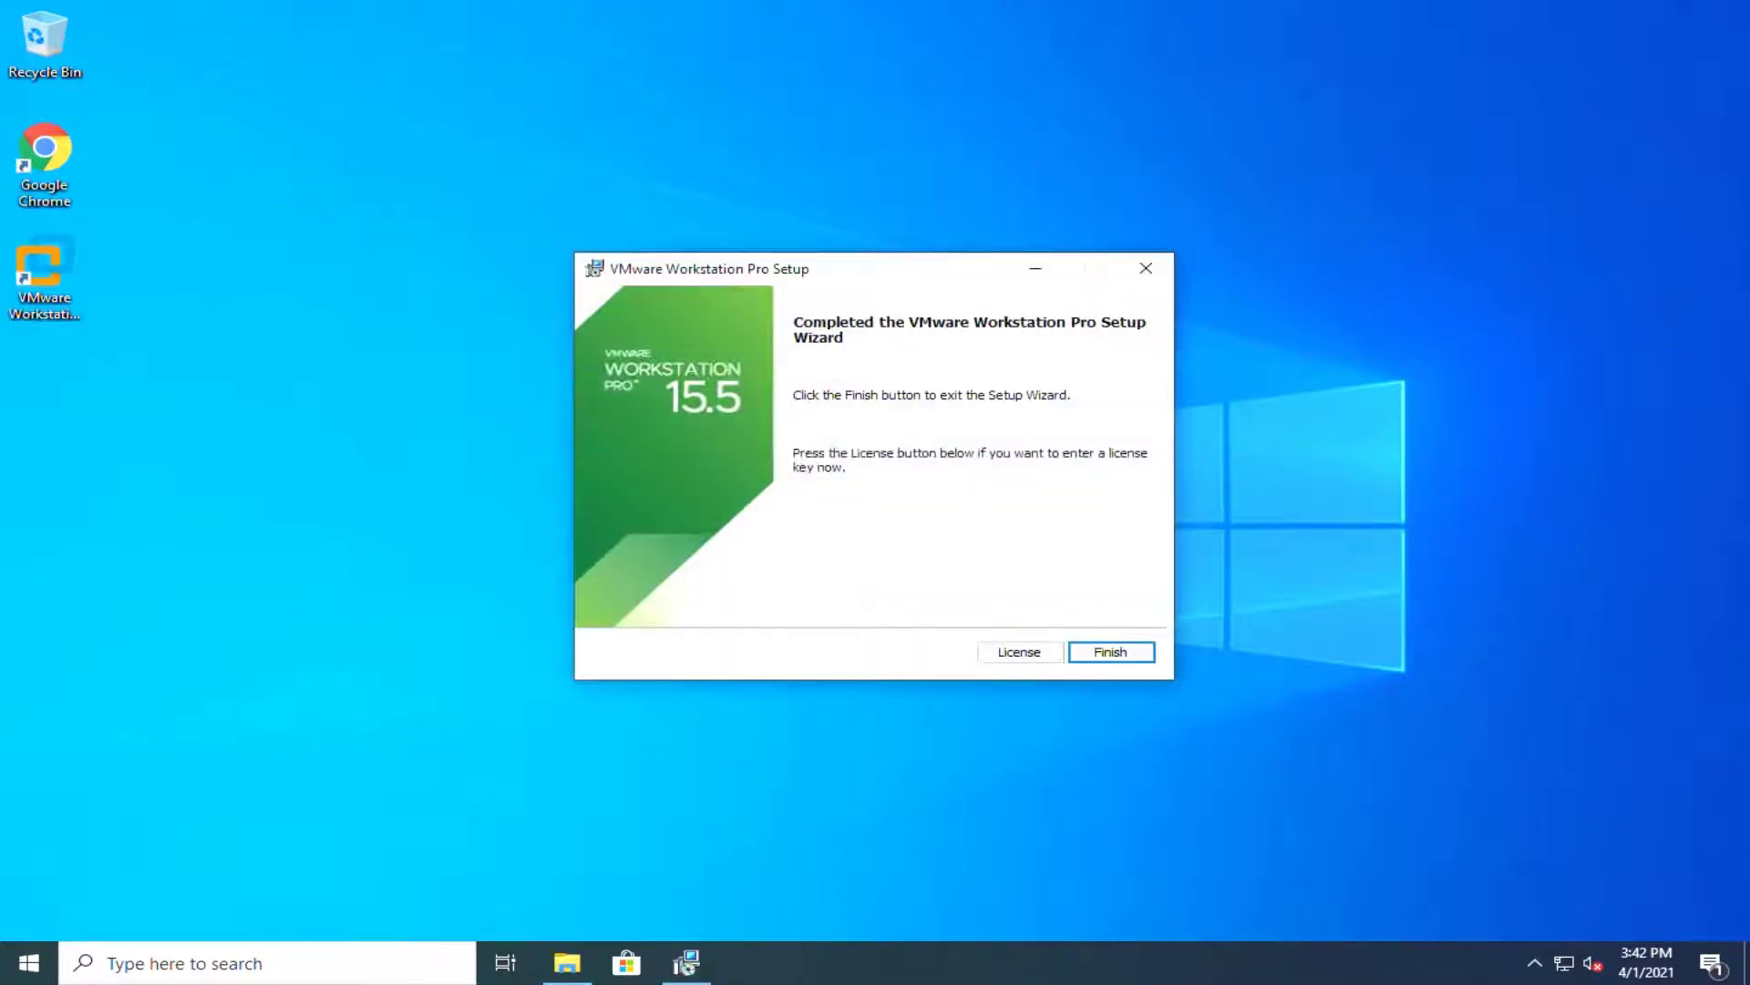
{"action": "left_click", "coordinate": [1140, 658]}
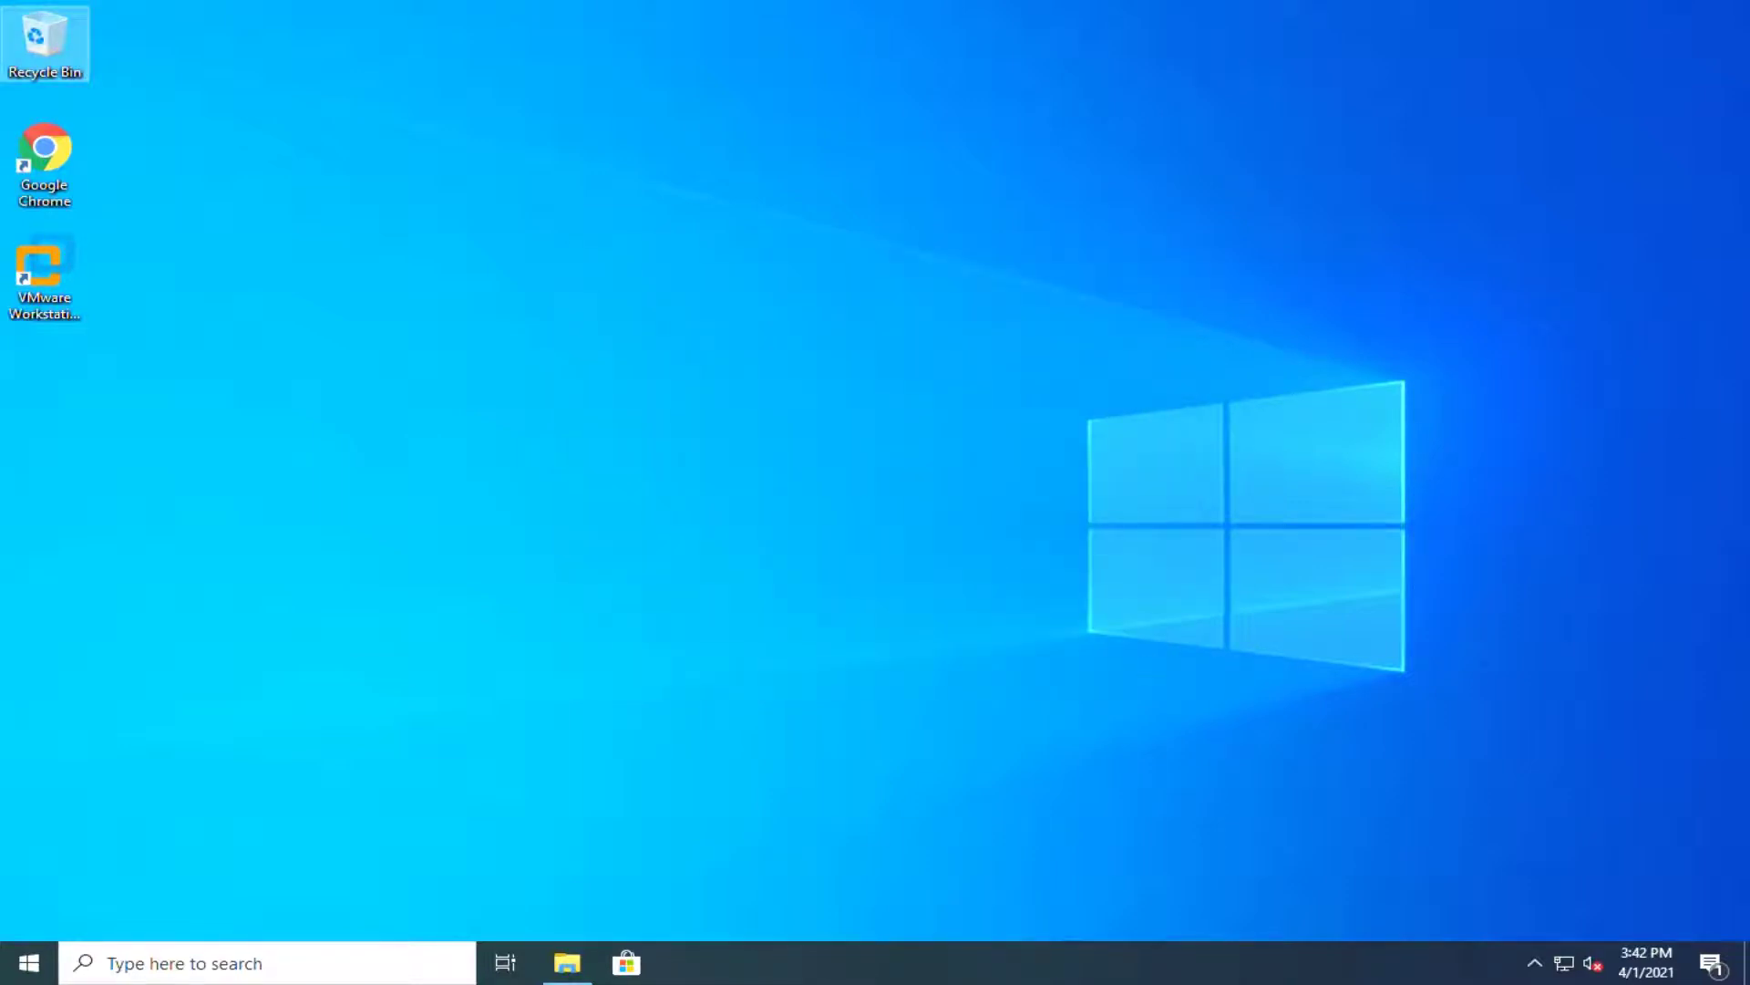
Step: Run Downloads\Unlocker302\win-install as administrator, approve the UAC prompt, and close the folder
{"action": "left_click", "coordinate": [567, 962]}
{"action": "left_click", "coordinate": [444, 338]}
{"action": "double_click", "coordinate": [474, 338]}
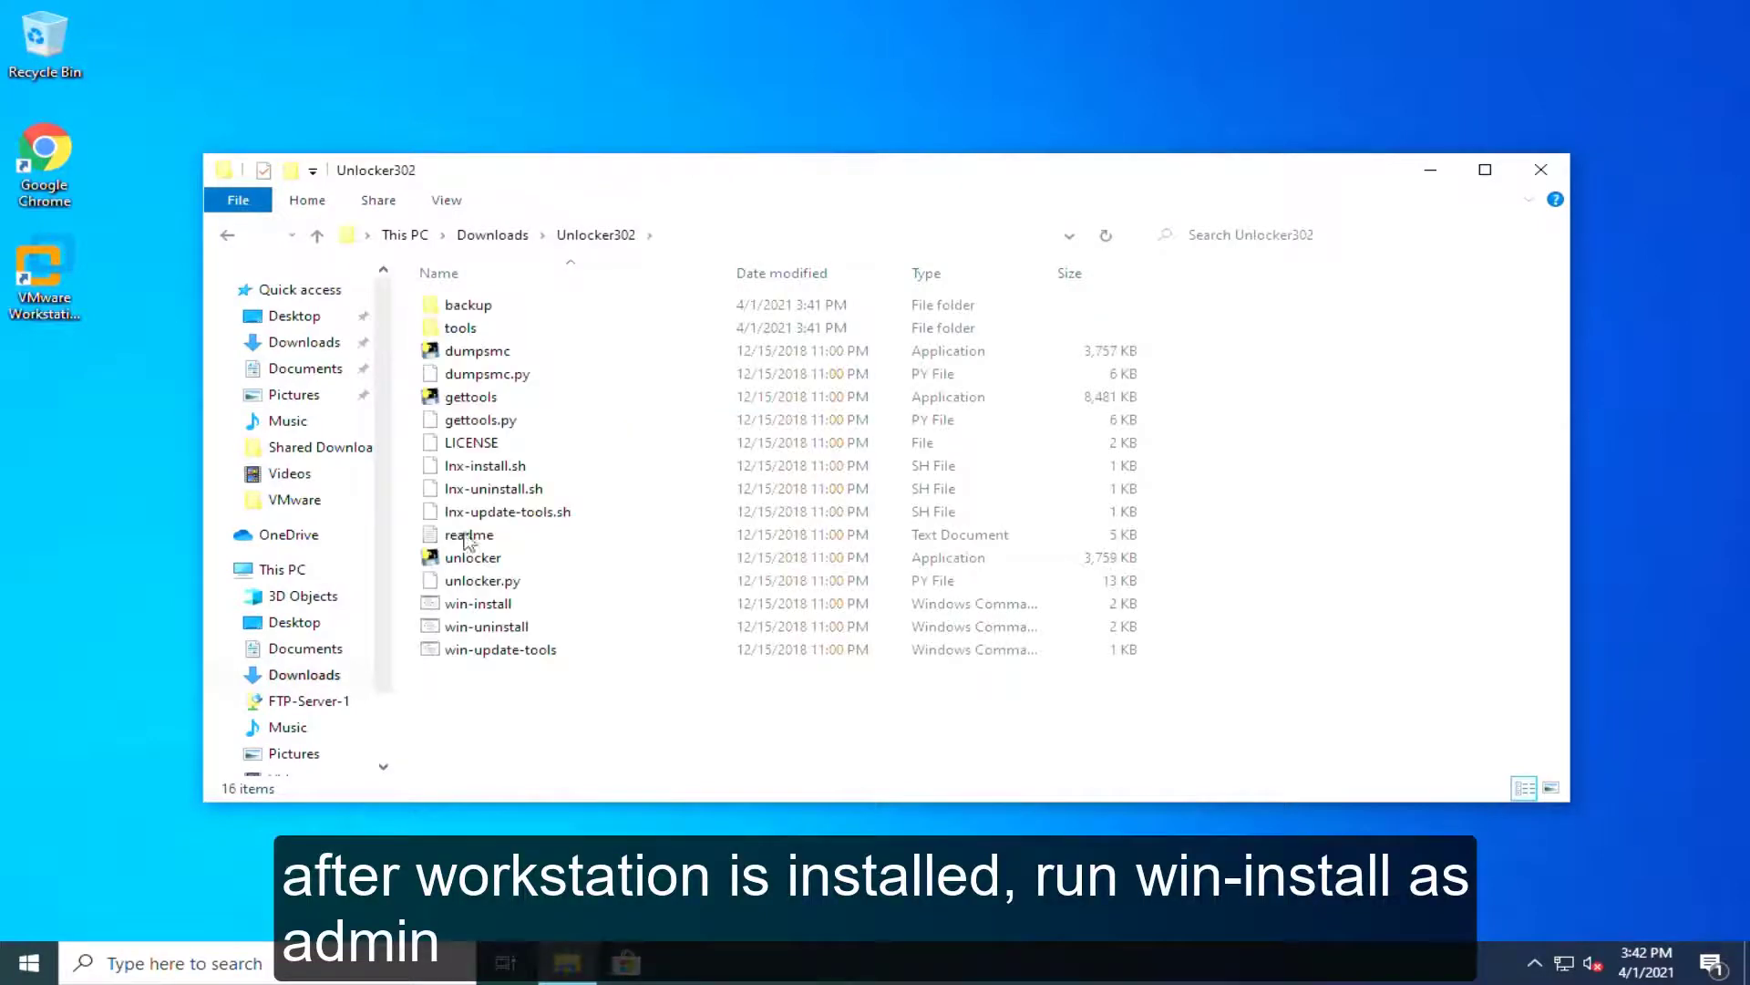
{"action": "left_click", "coordinate": [472, 606]}
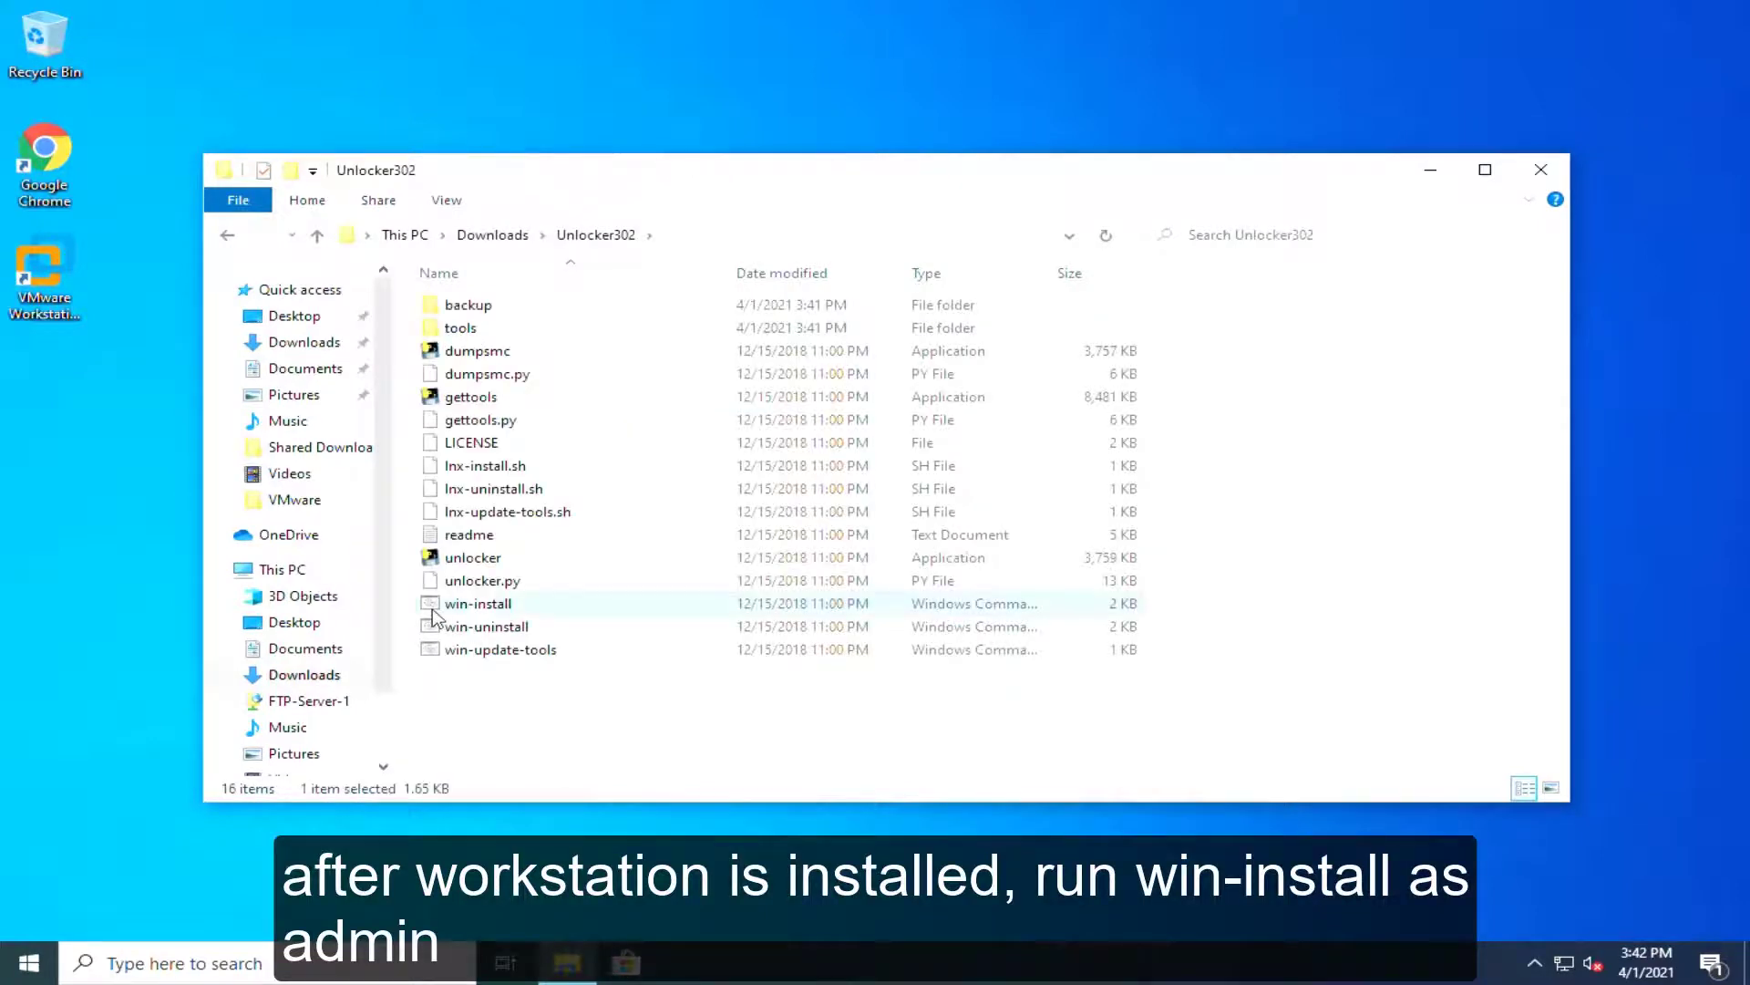
{"action": "right_click", "coordinate": [505, 616]}
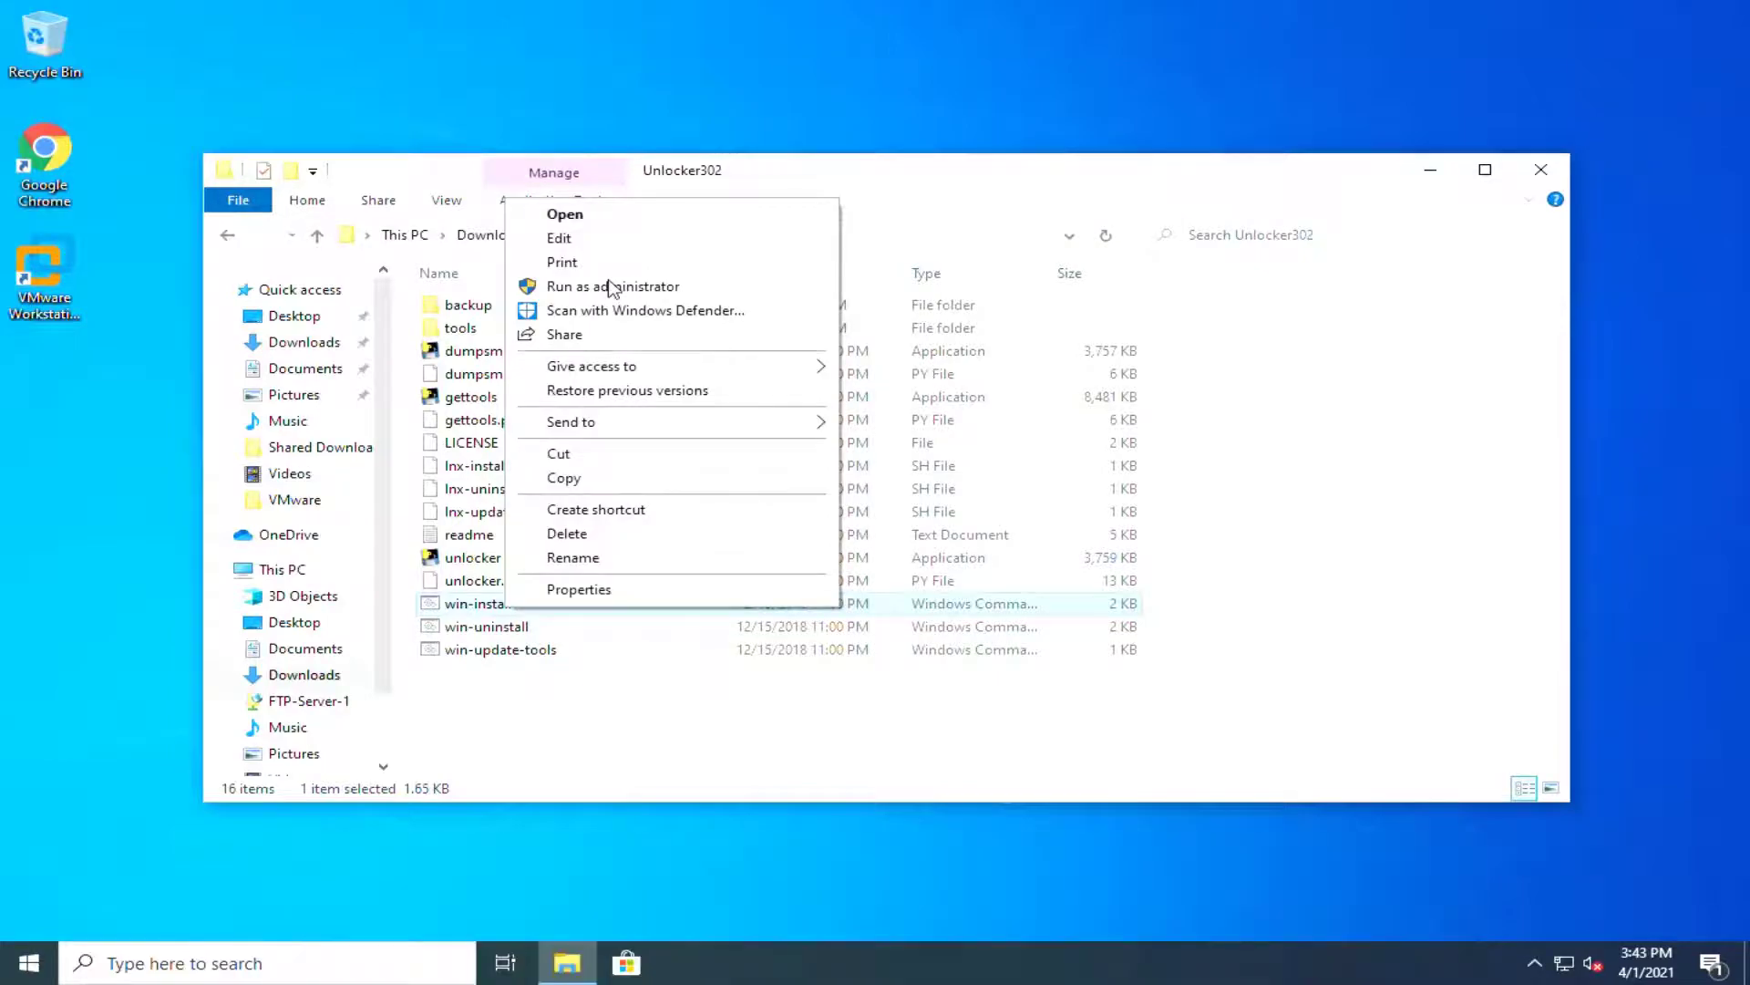
{"action": "left_click", "coordinate": [611, 288]}
{"action": "left_click", "coordinate": [774, 610]}
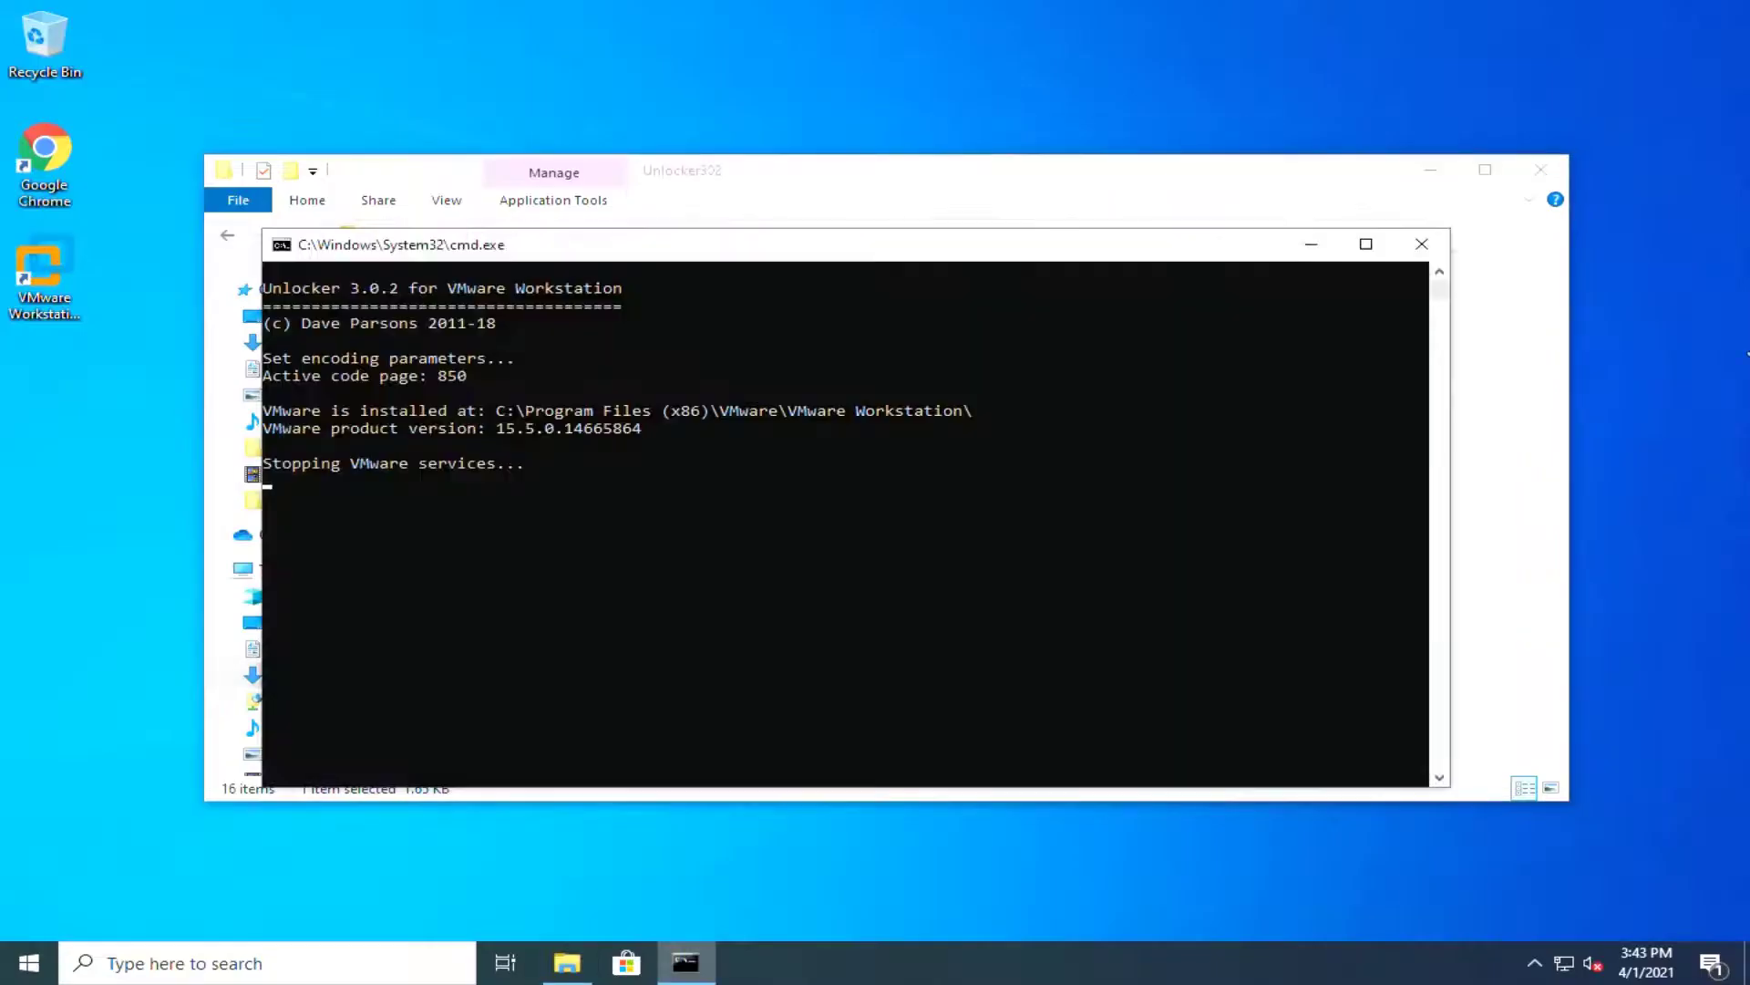
{"action": "left_click", "coordinate": [1539, 170]}
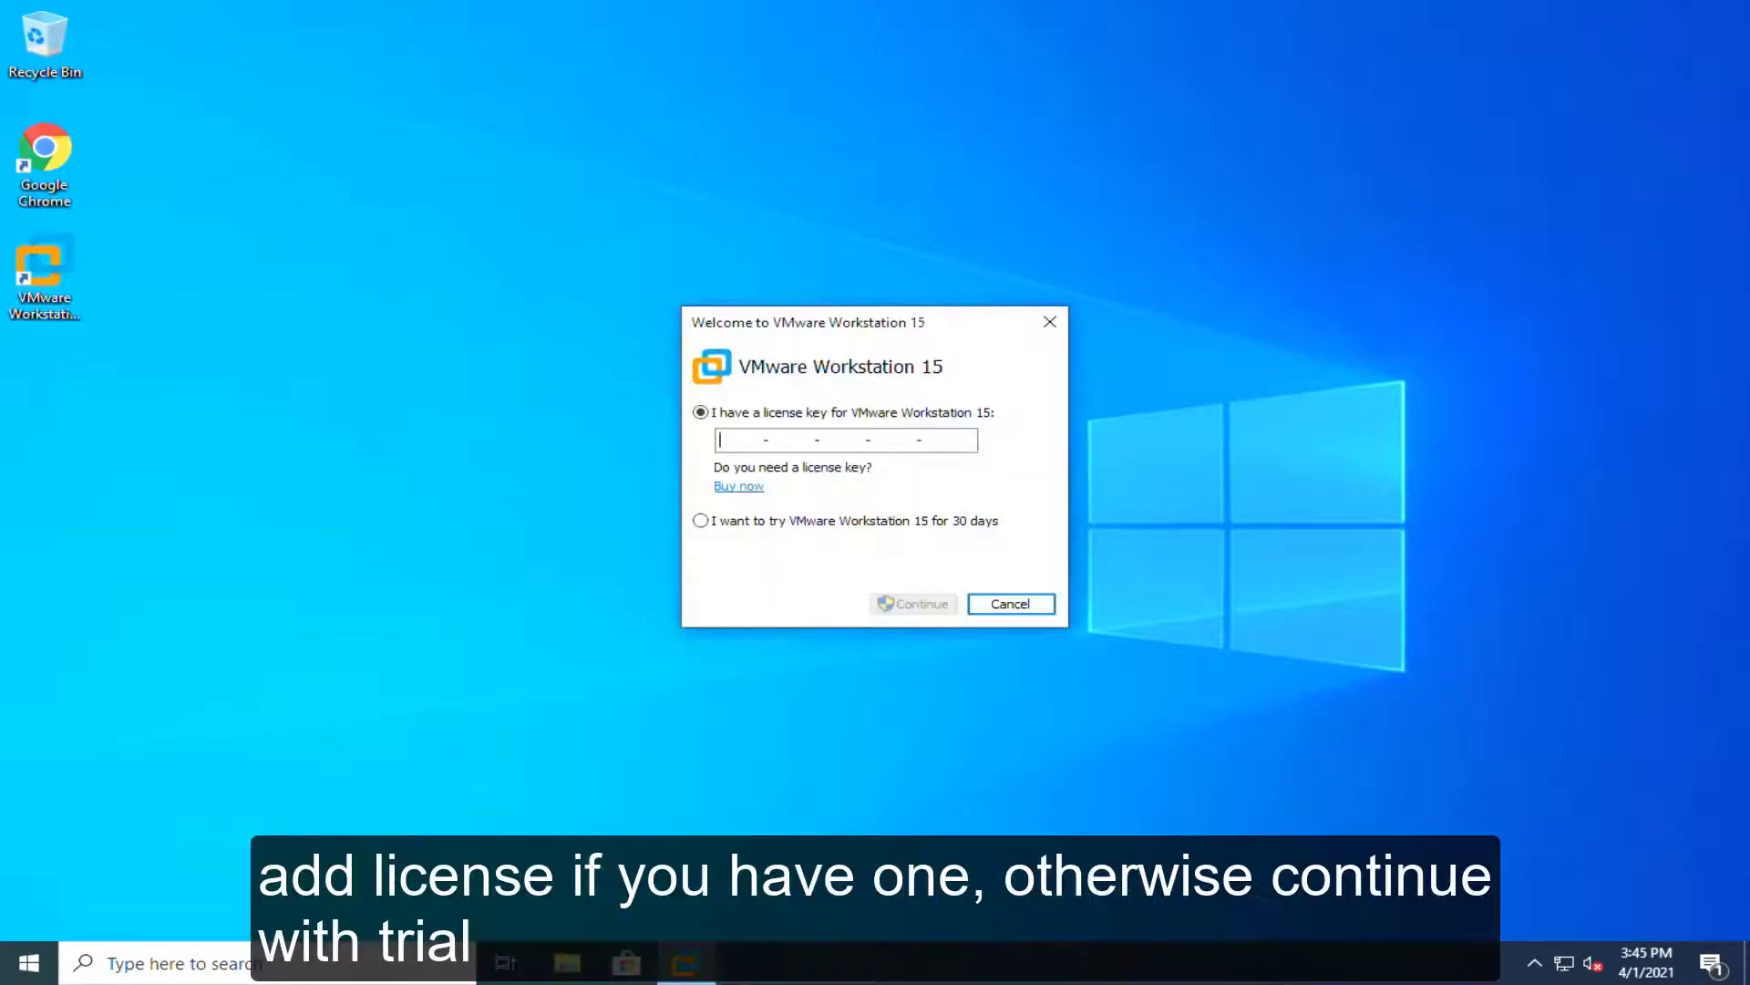
Step: Start Workstation with the 30-day trial, grant administrator privileges, and maximize the window
{"action": "left_click", "coordinate": [700, 521]}
{"action": "left_click", "coordinate": [944, 605]}
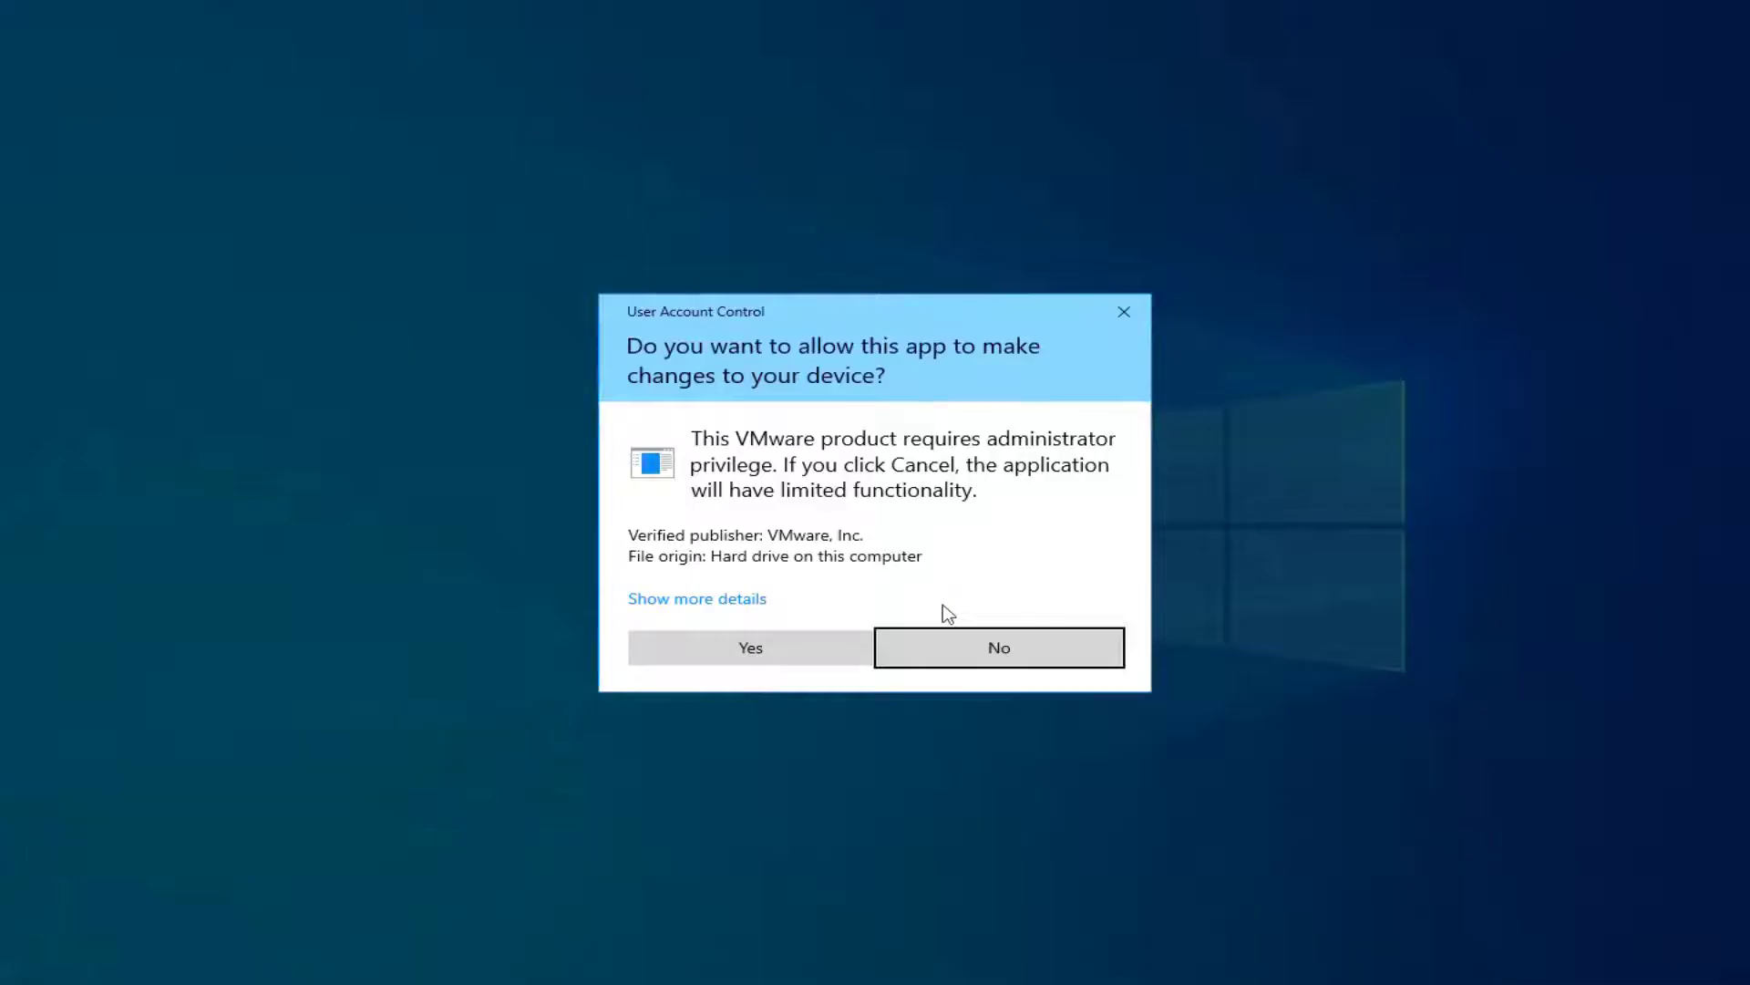
{"action": "left_click", "coordinate": [824, 643]}
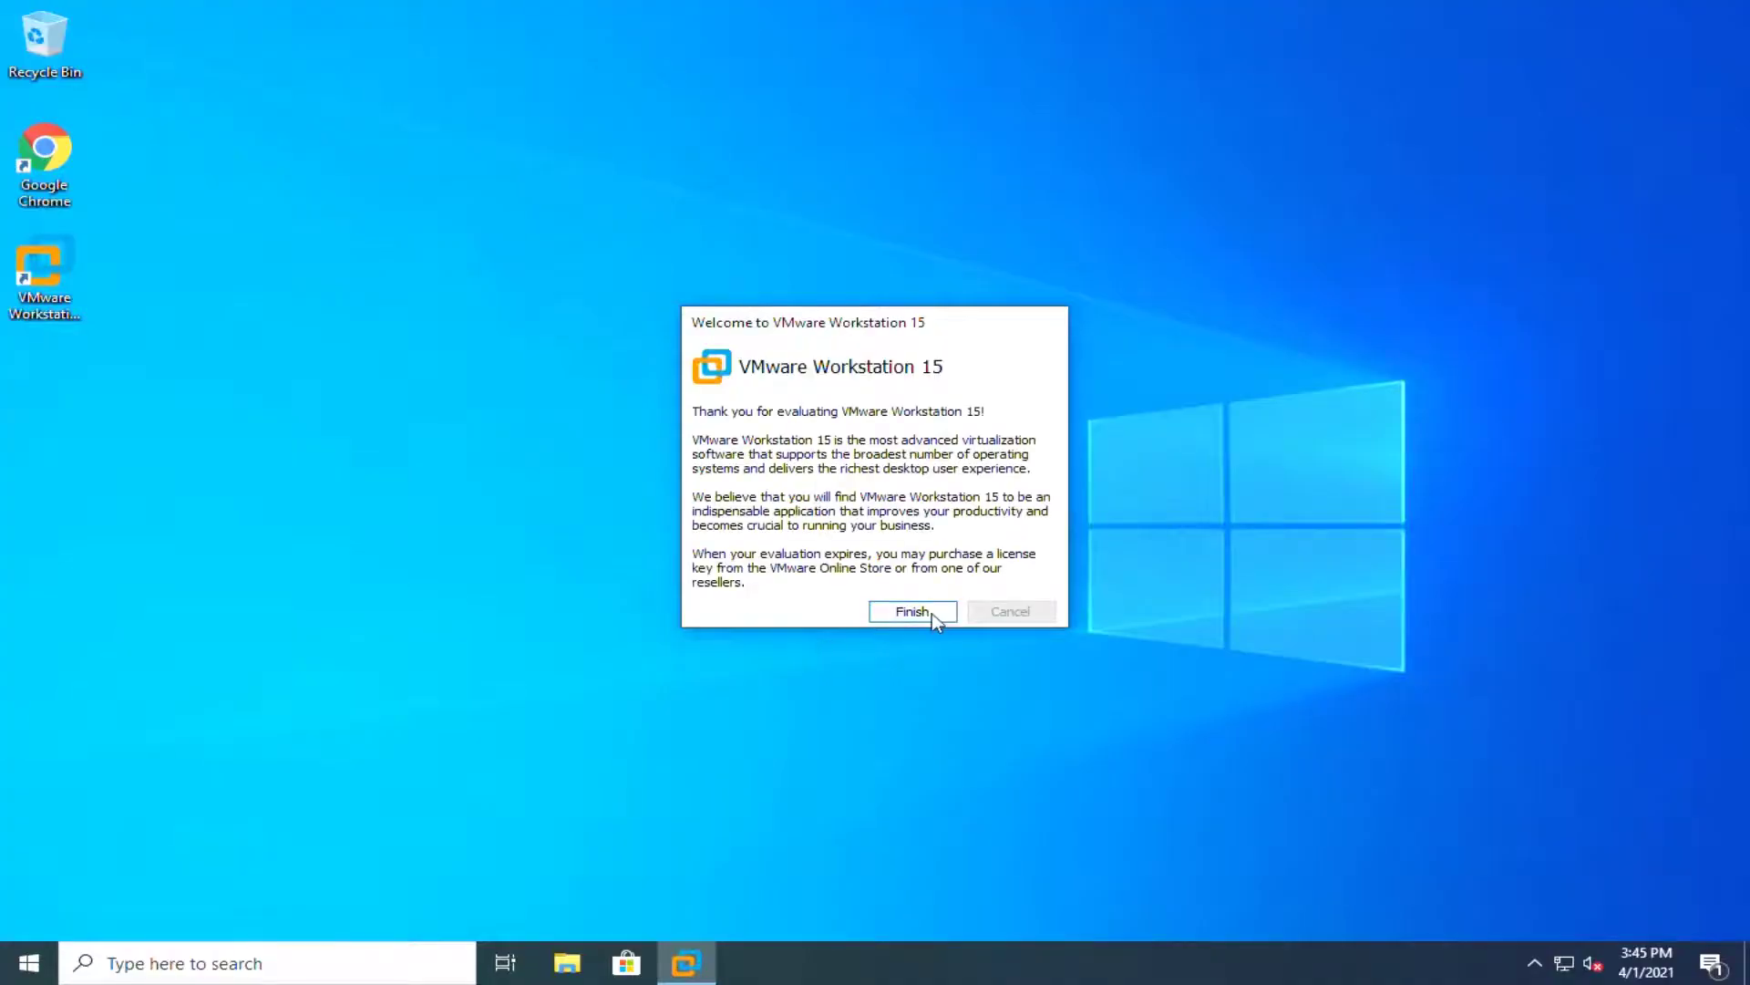
{"action": "left_click", "coordinate": [932, 613]}
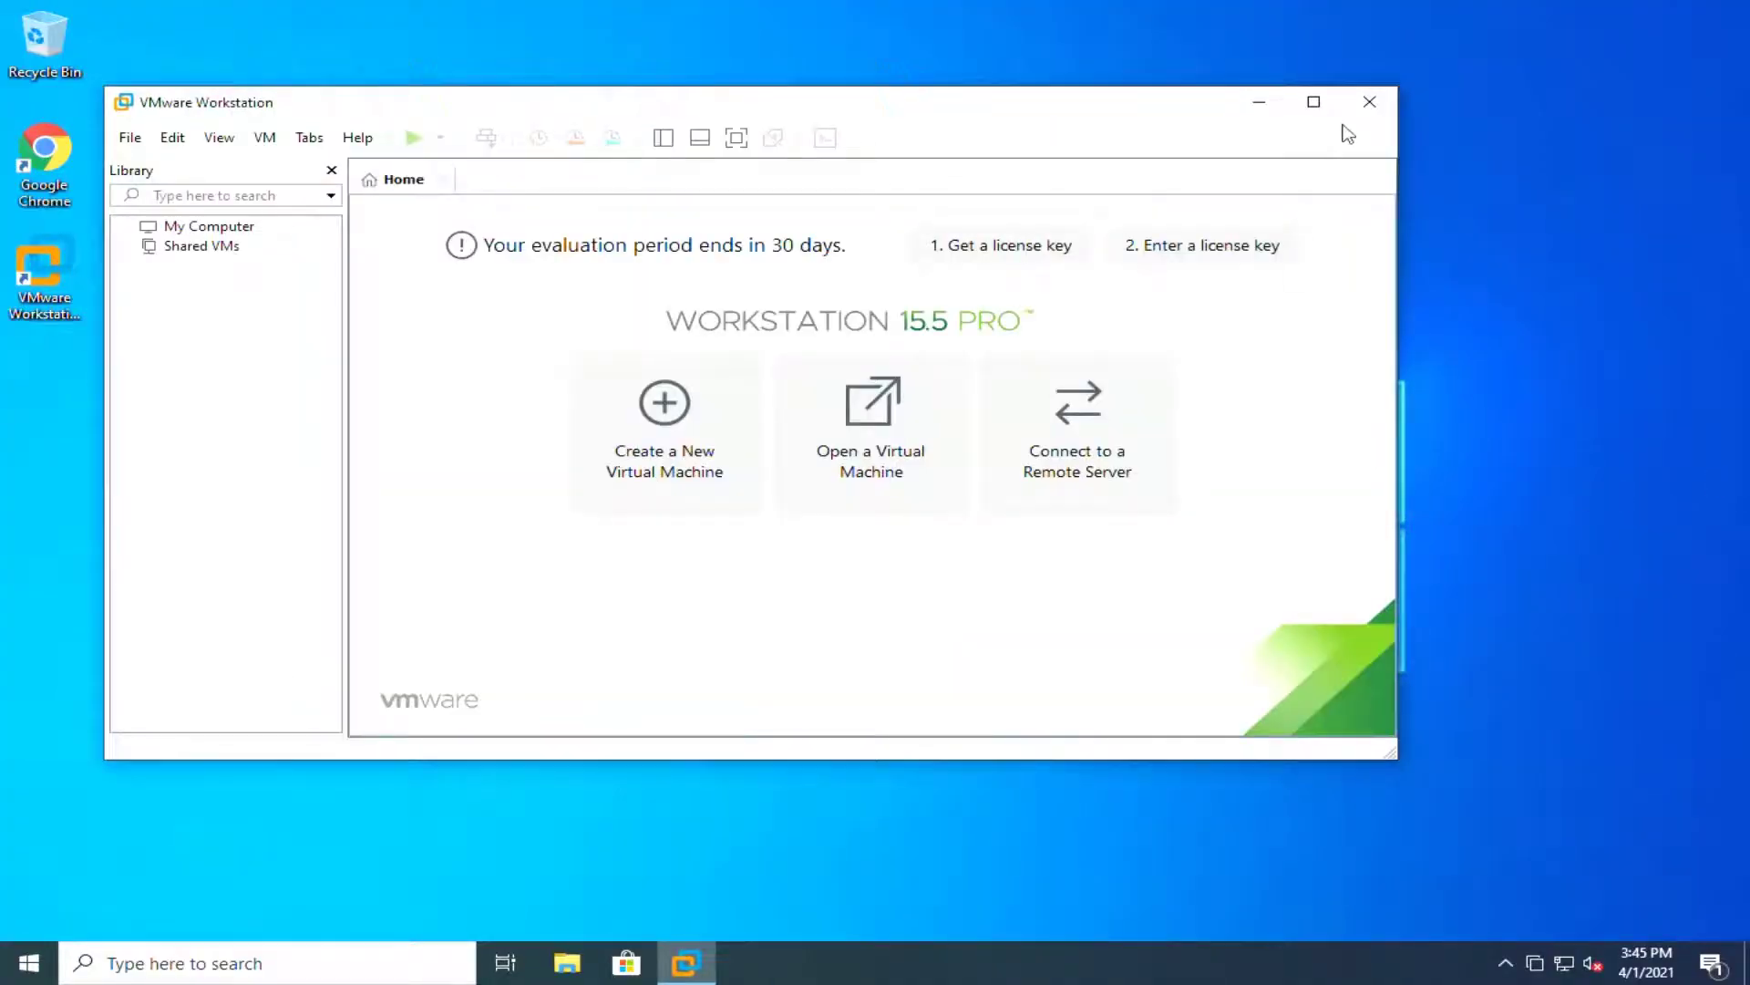
{"action": "left_click", "coordinate": [1318, 106]}
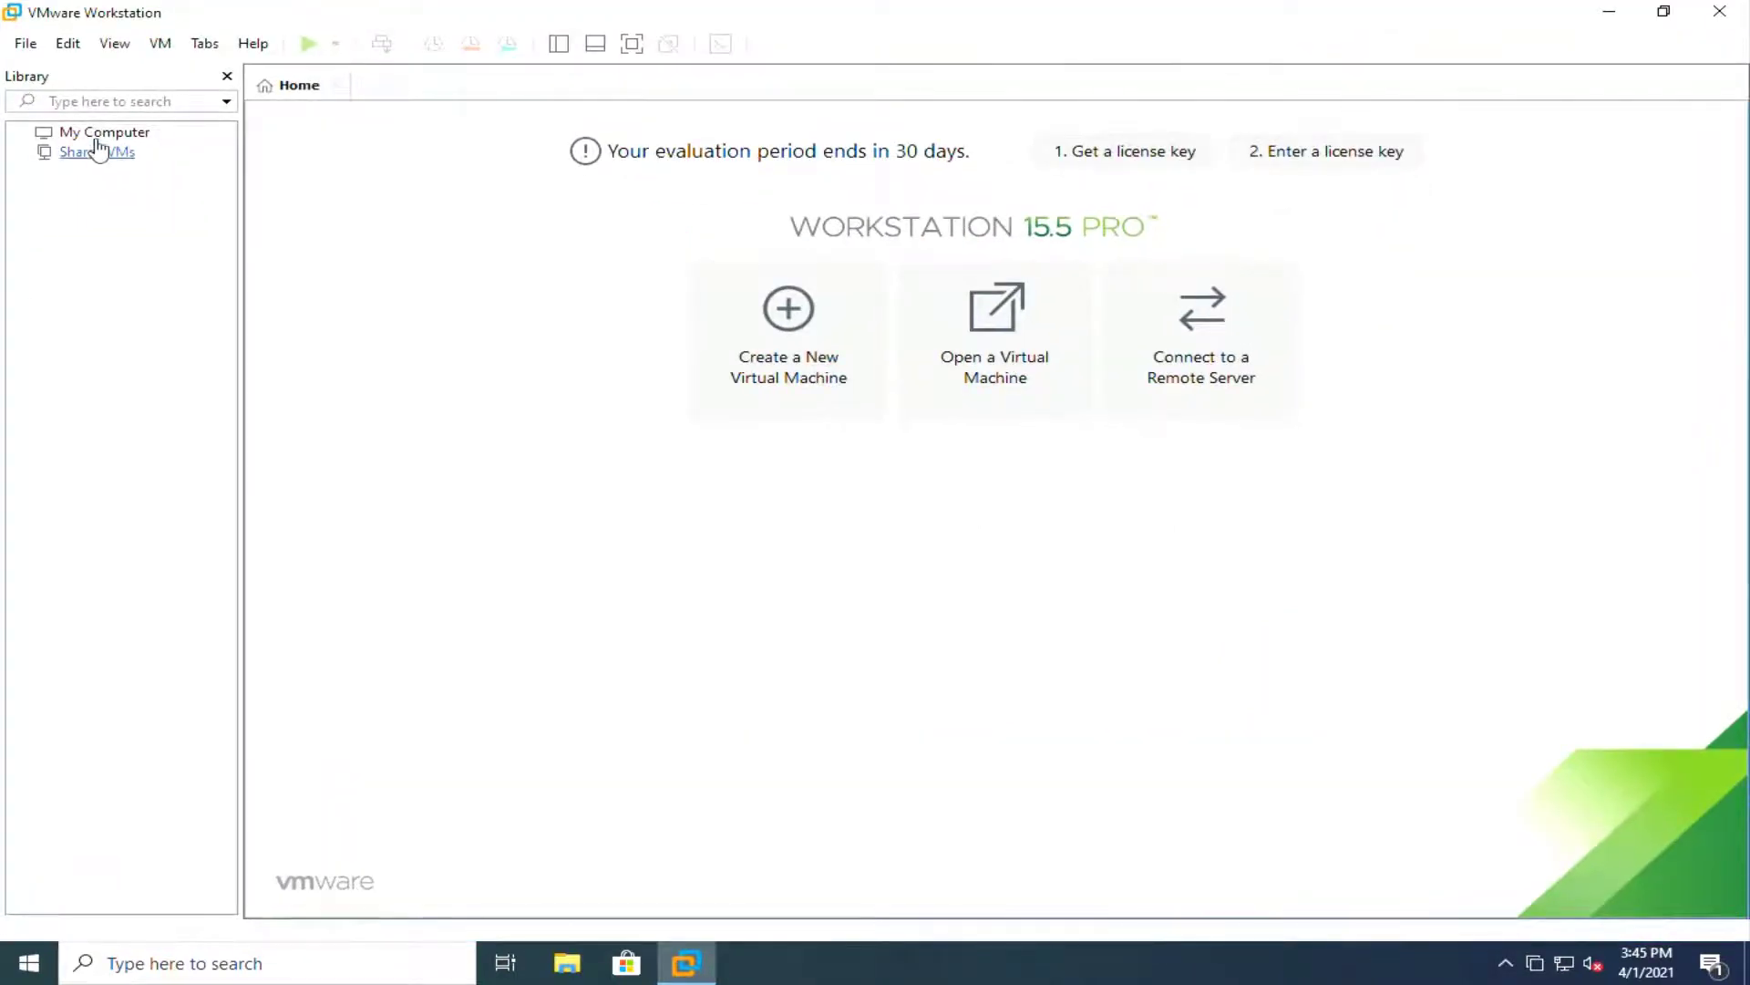
{"action": "left_click", "coordinate": [96, 135]}
{"action": "left_click", "coordinate": [295, 88]}
Step: Connect to server 192.168.1.140 as admin, always trusting its certificate and not saving the login
{"action": "left_click", "coordinate": [1221, 357]}
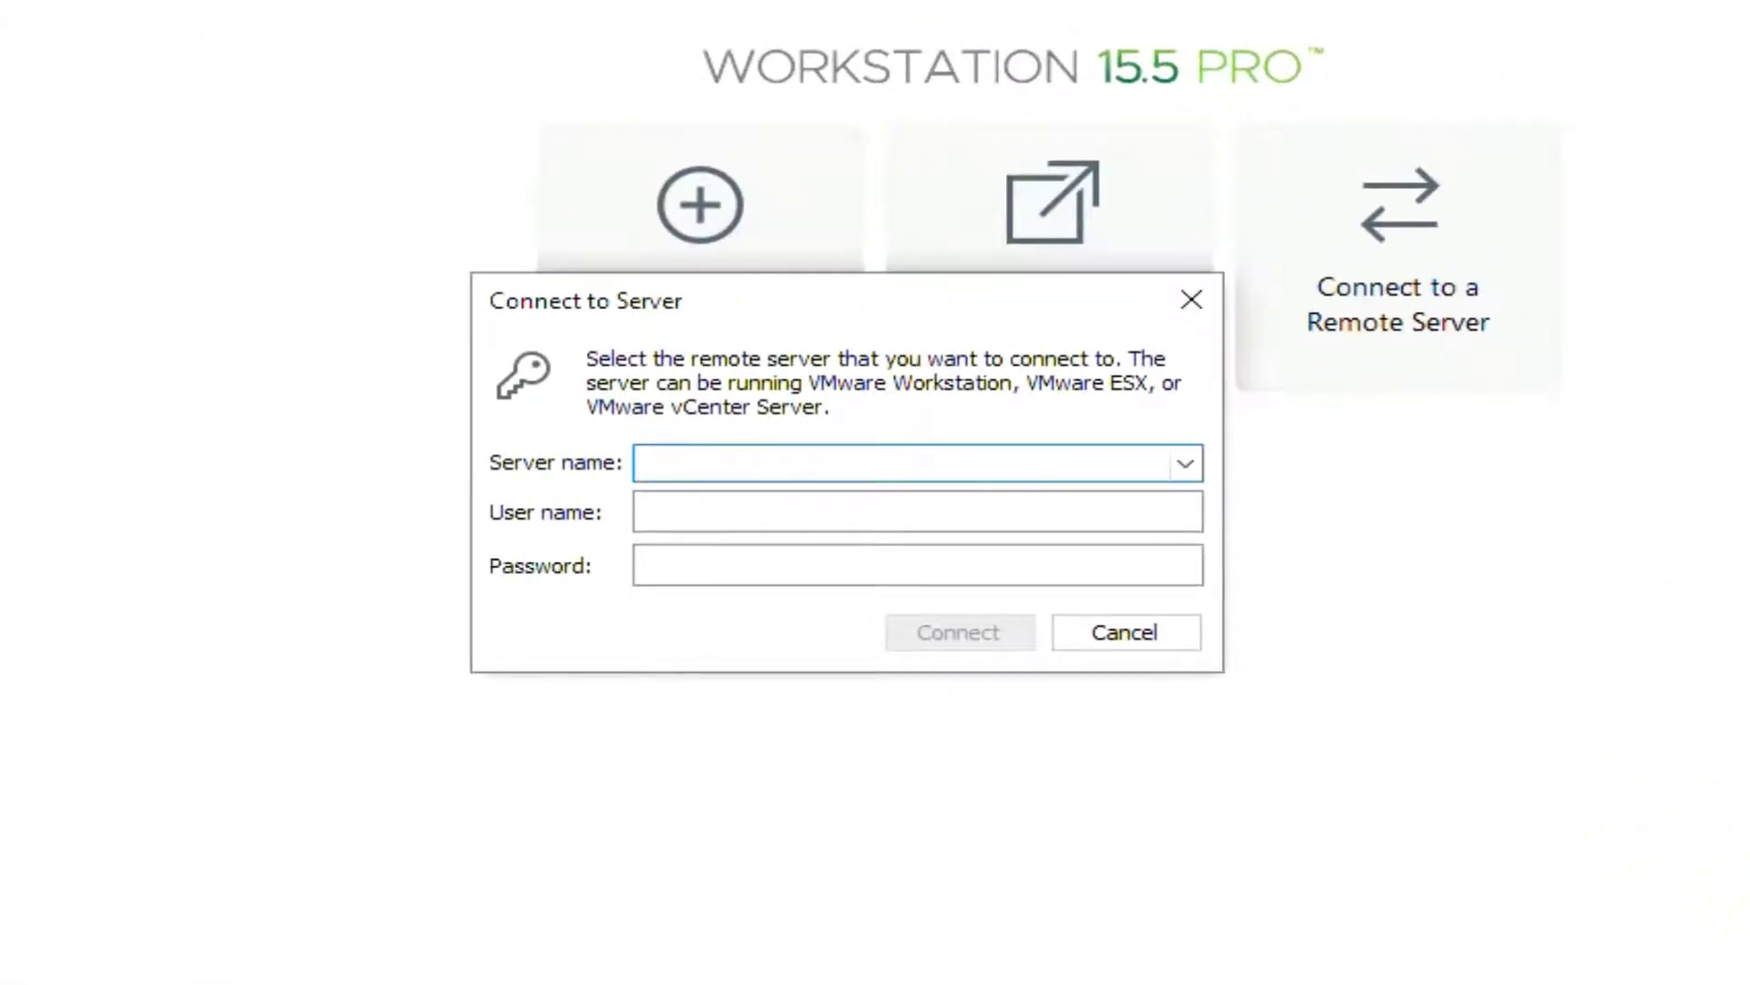
{"action": "type", "text": "192.168.1.140"}
{"action": "key", "text": "Tab"}
{"action": "type", "text": "admin"}
{"action": "key", "text": "Tab"}
{"action": "type", "text": "***********"}
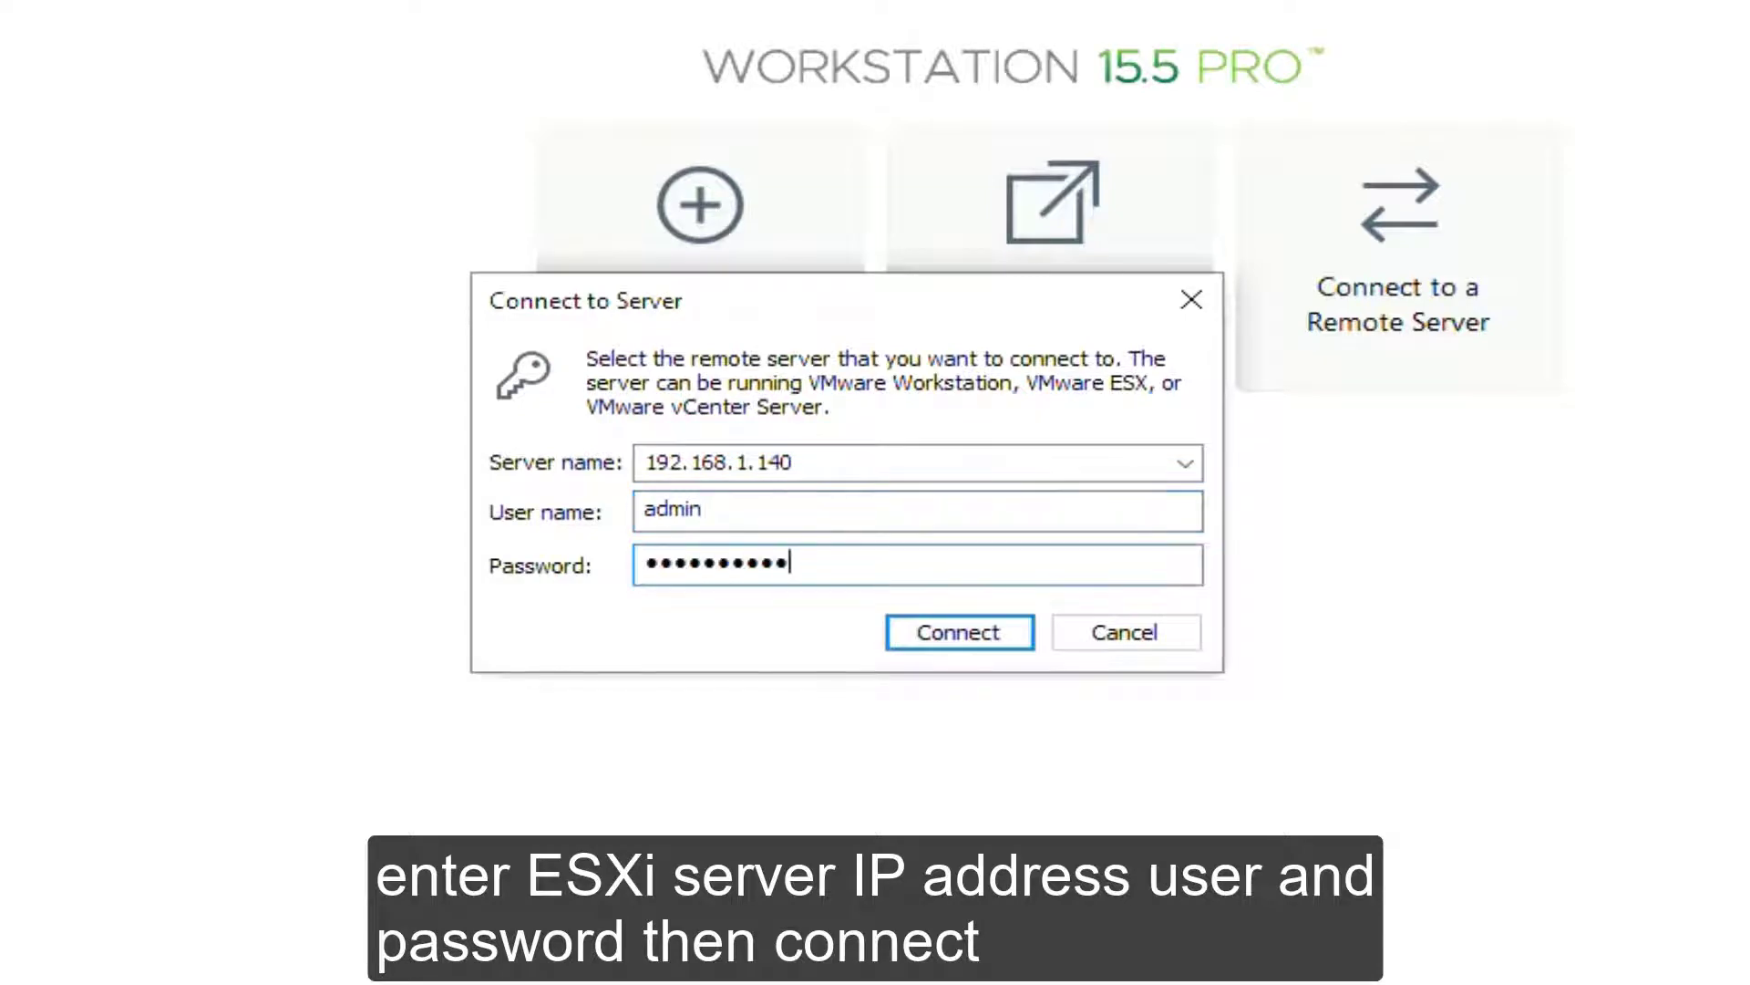
{"action": "key", "text": "Return"}
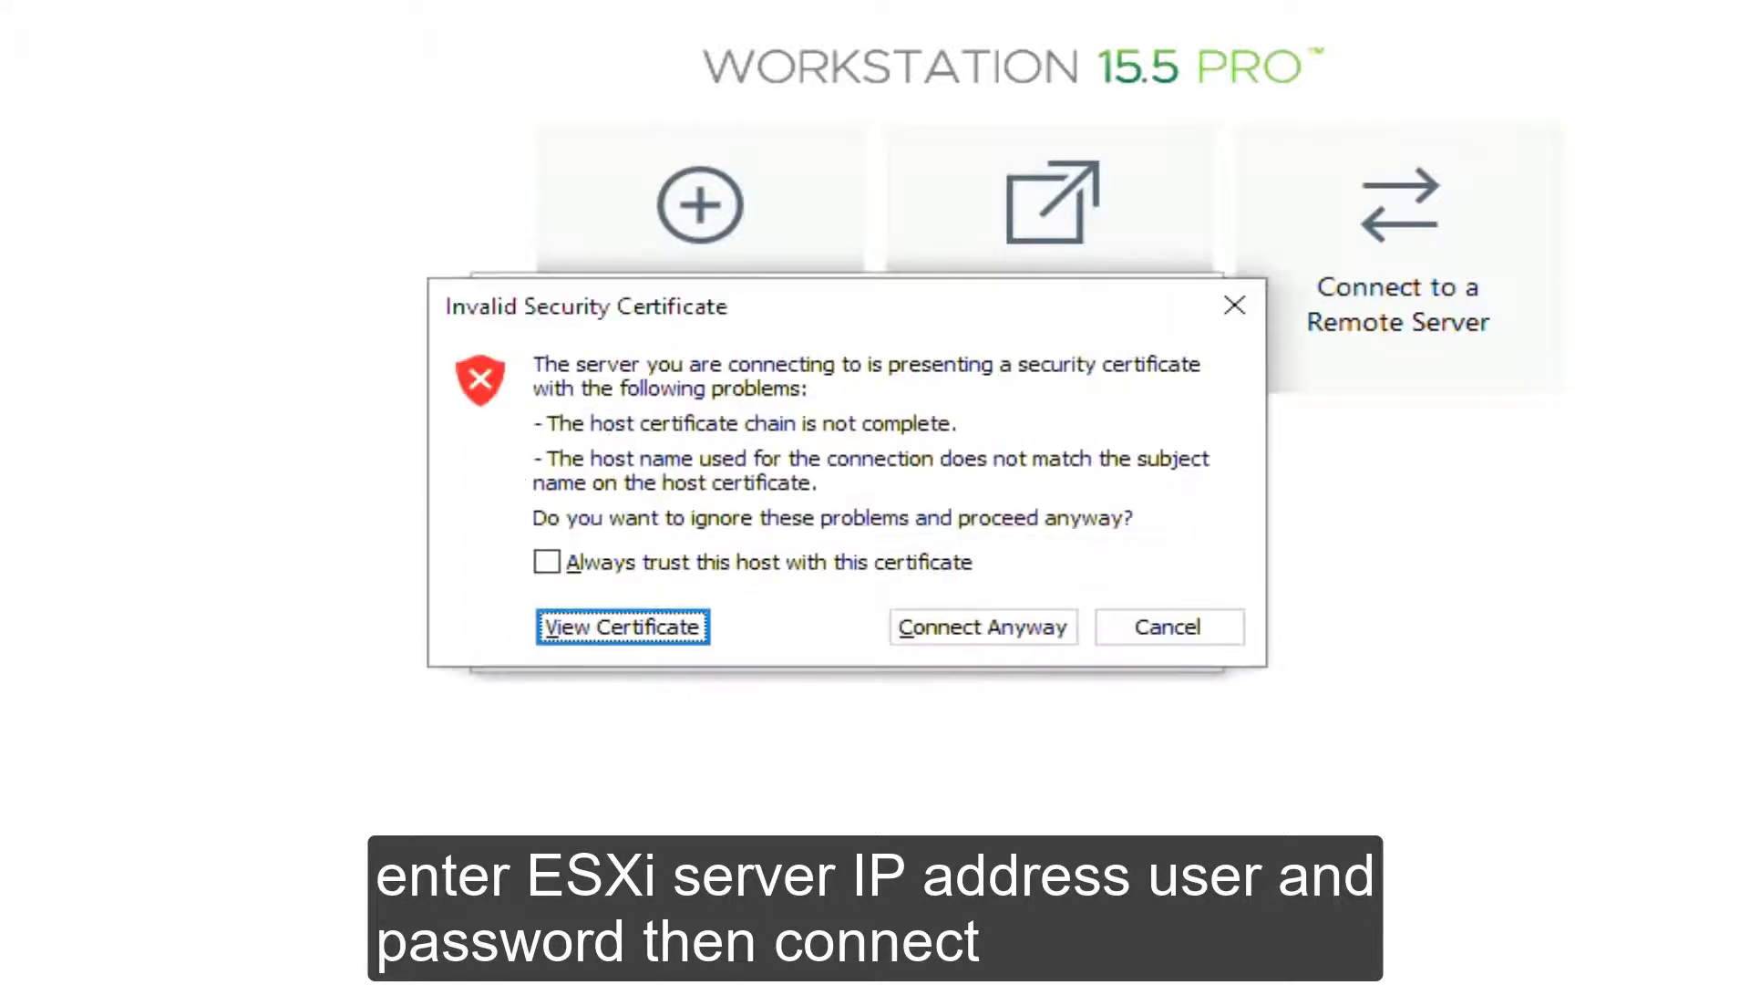
{"action": "left_click", "coordinate": [546, 562]}
{"action": "left_click", "coordinate": [968, 639]}
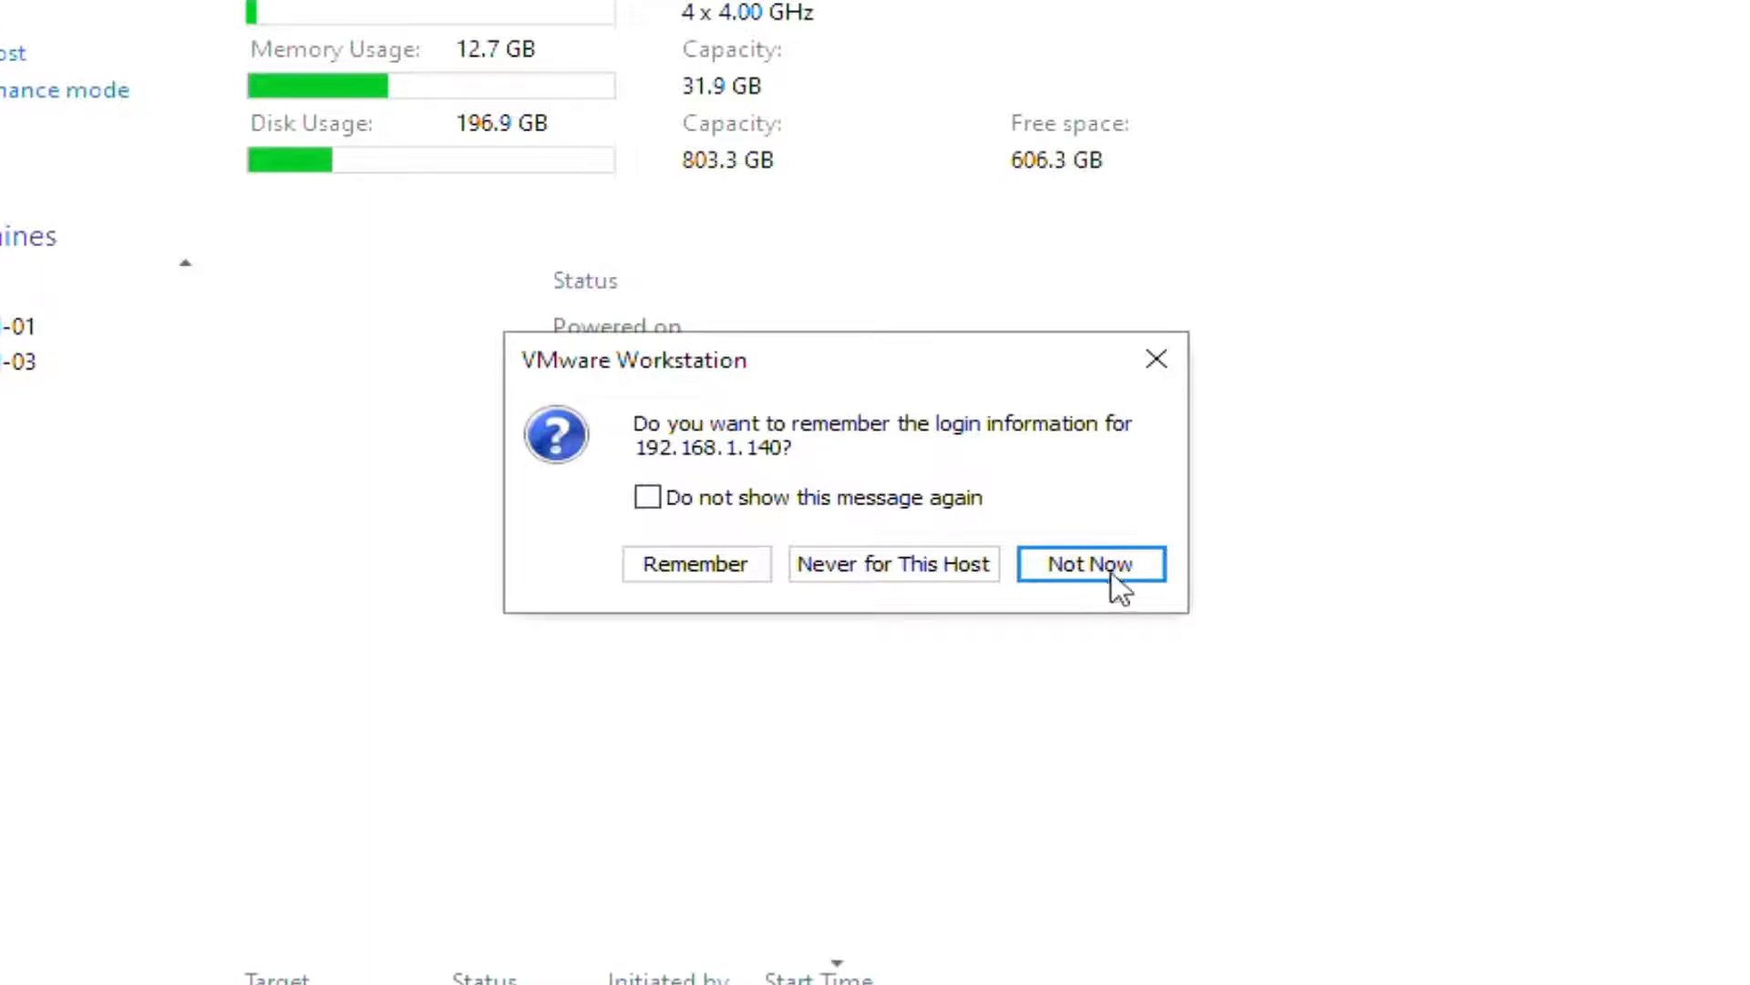
{"action": "left_click", "coordinate": [1112, 571]}
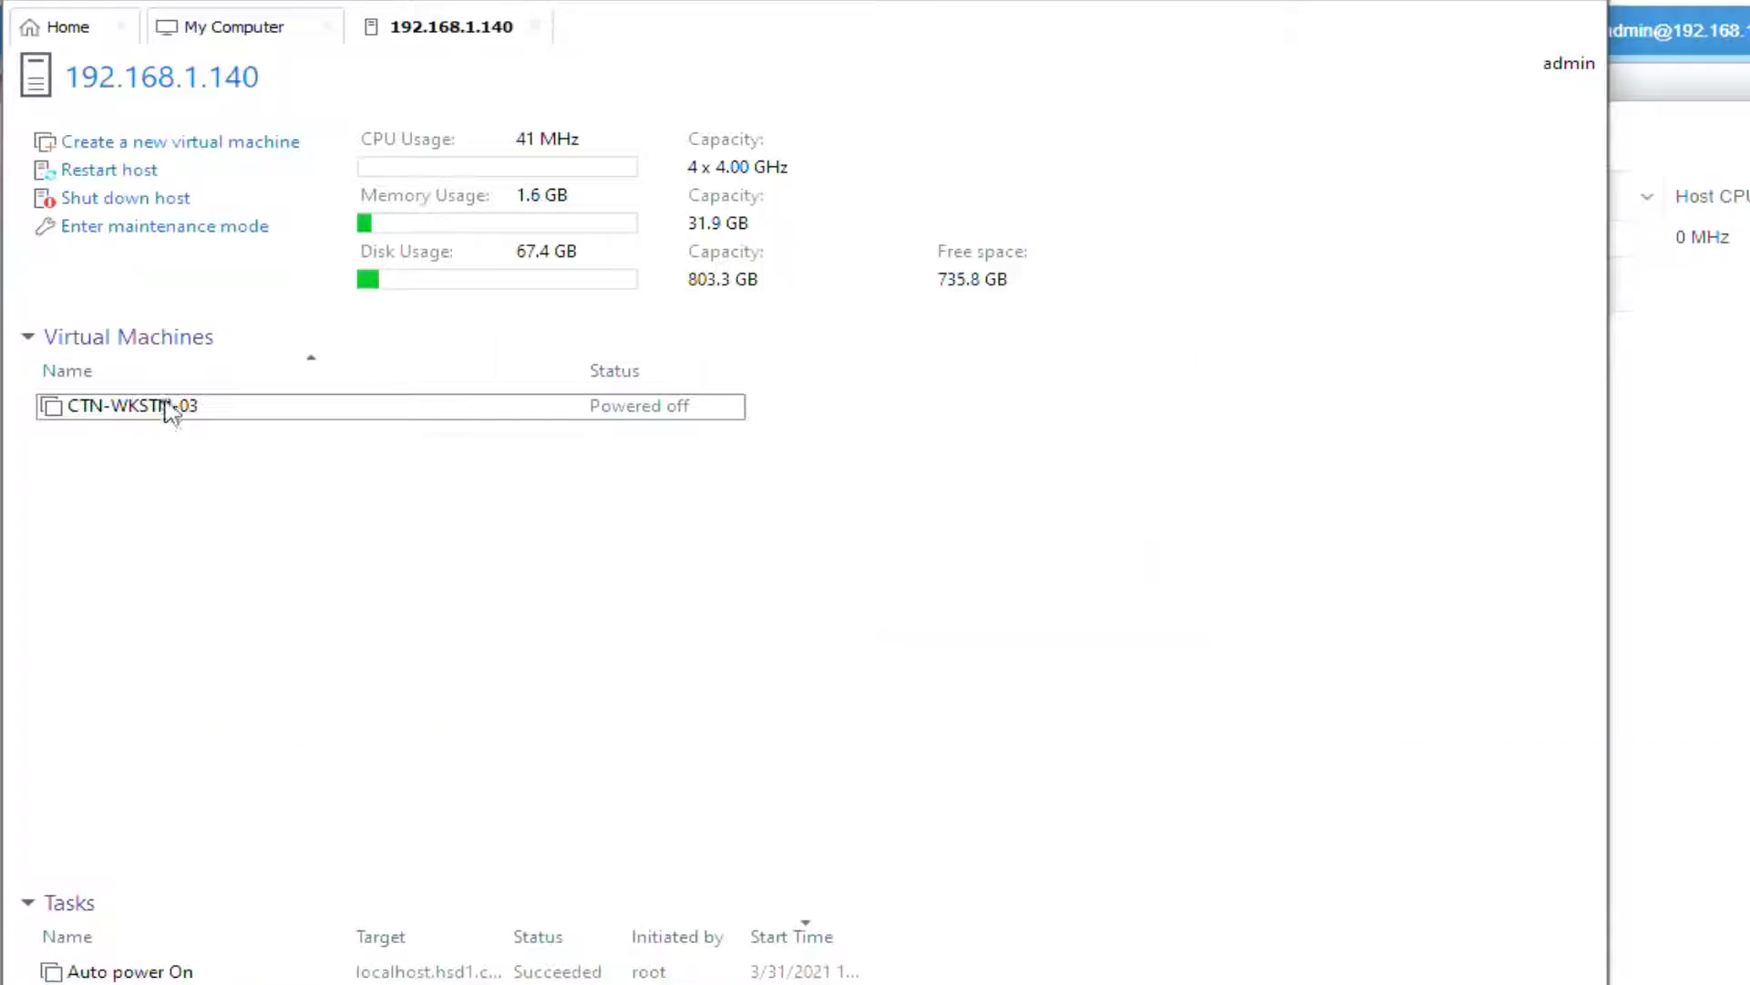
Step: Enable Accelerate 3D graphics with 128 MB graphics memory for CTN-WKSTN-03, then power it on
{"action": "right_click", "coordinate": [173, 406]}
{"action": "left_click", "coordinate": [235, 422]}
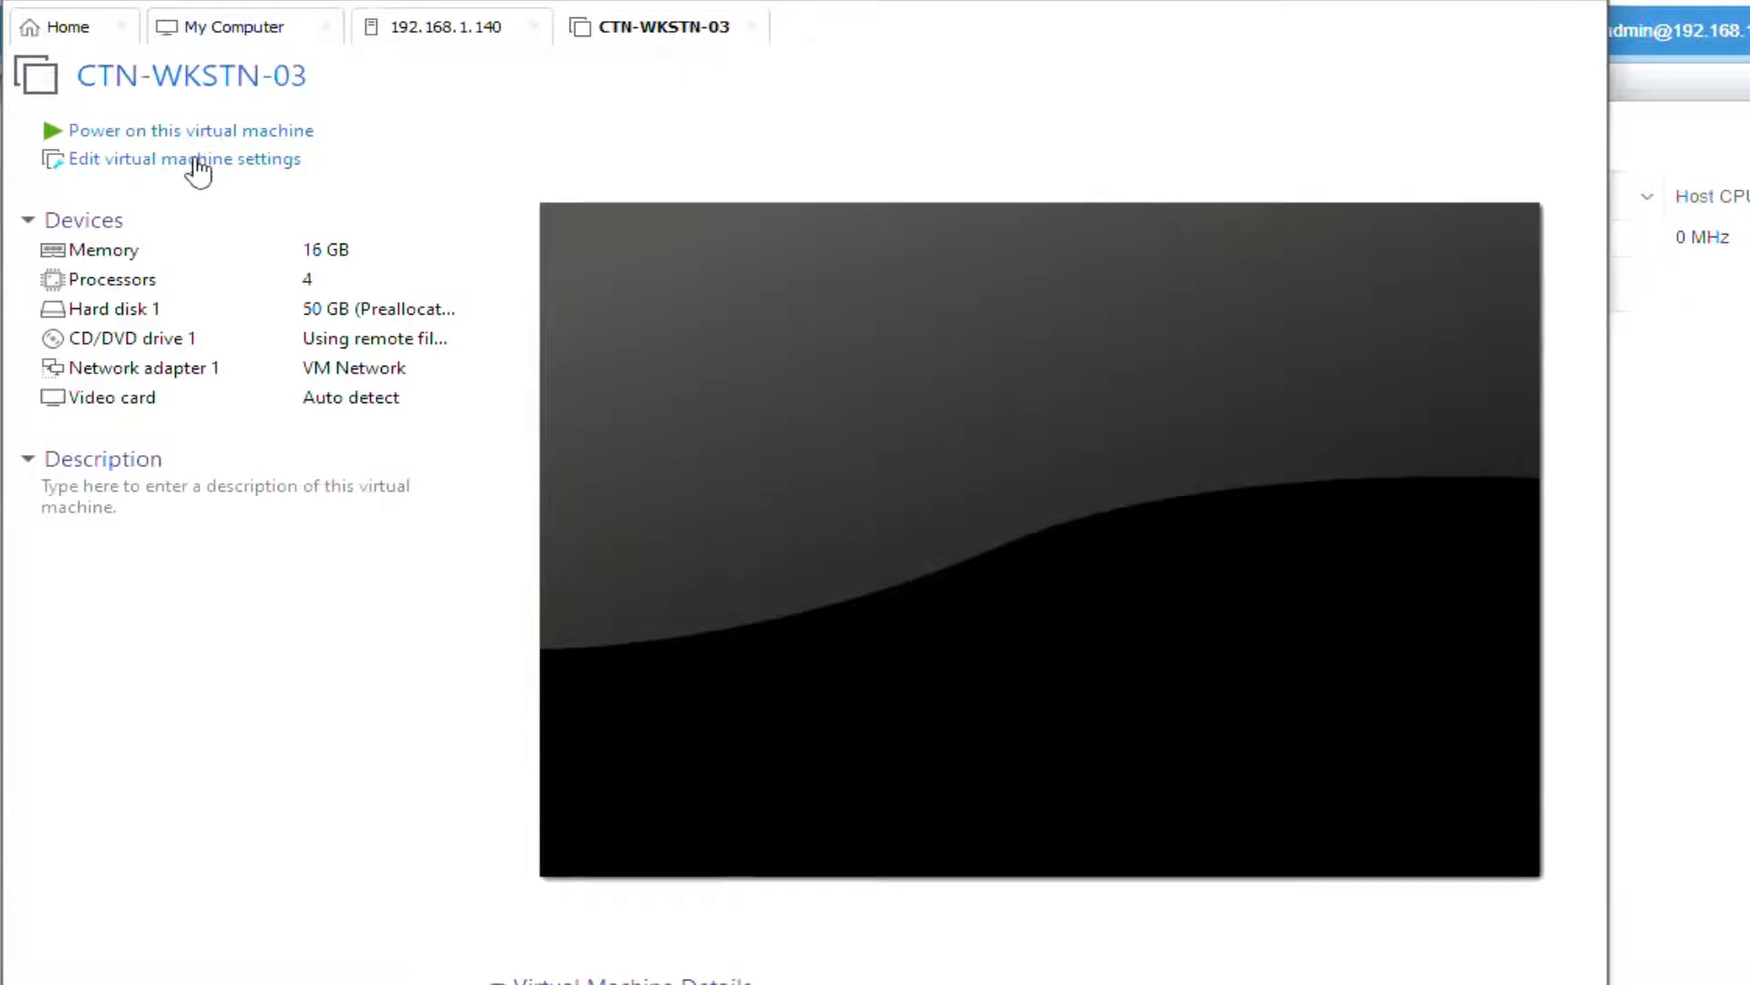
{"action": "left_click", "coordinate": [195, 161]}
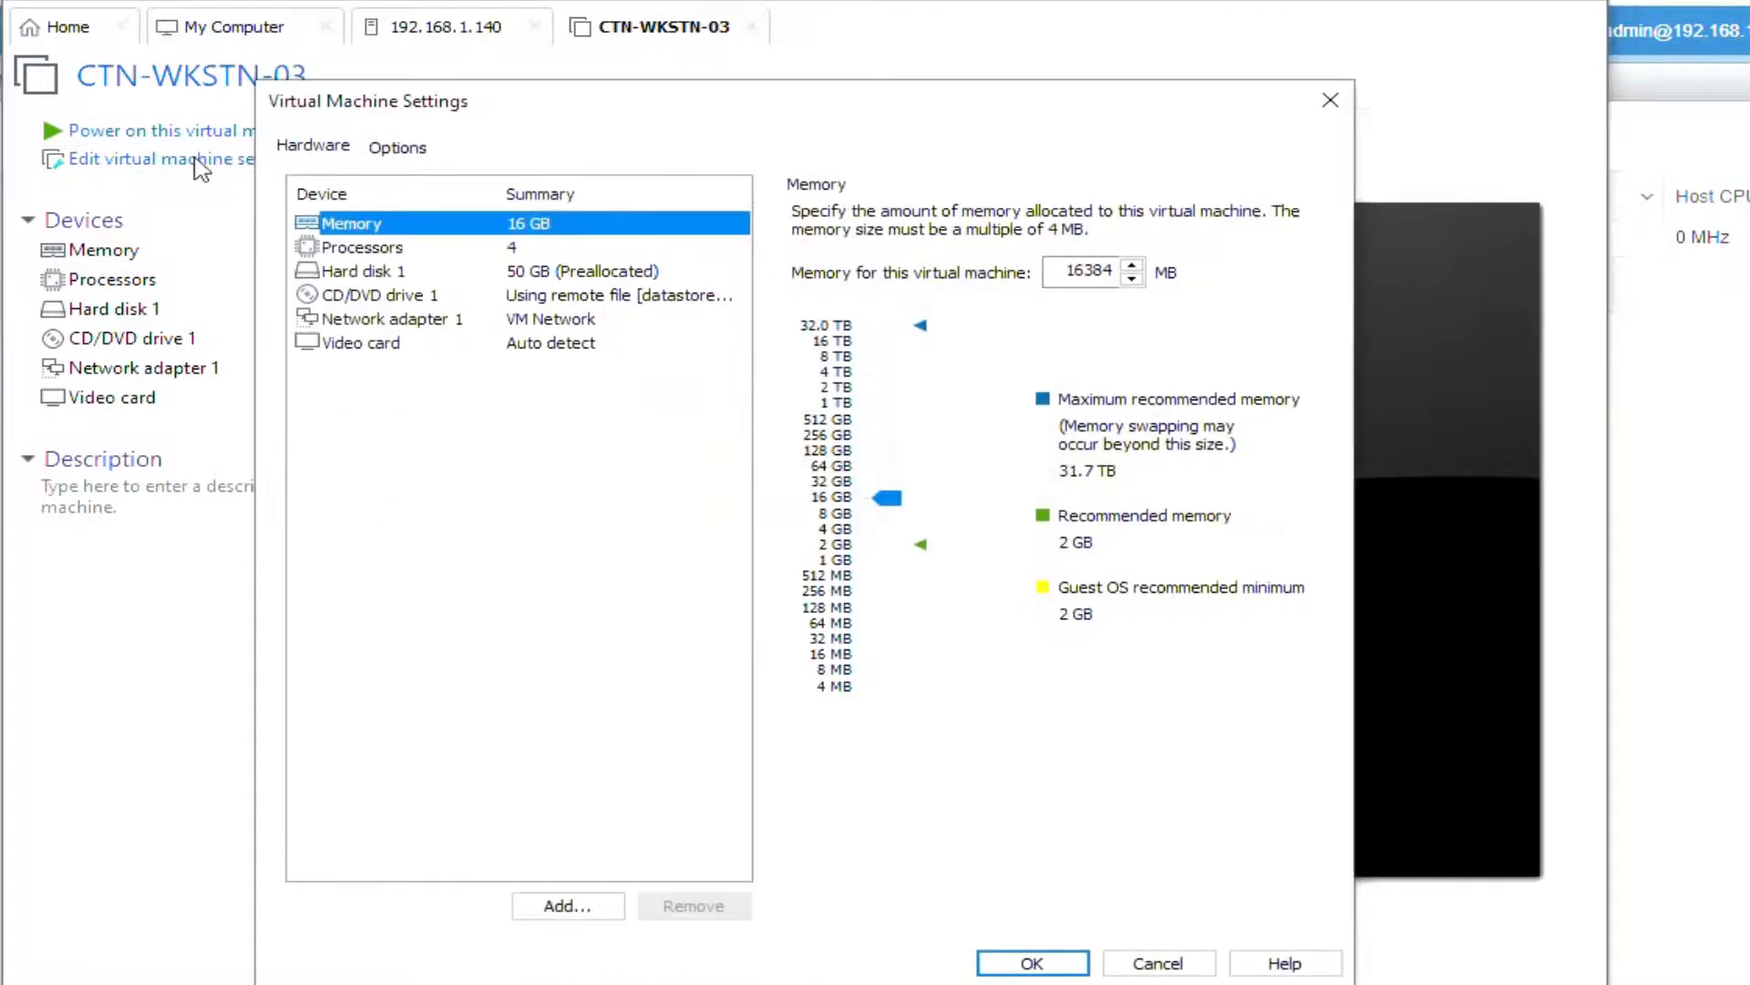
{"action": "left_click", "coordinate": [363, 342]}
{"action": "left_click", "coordinate": [802, 212]}
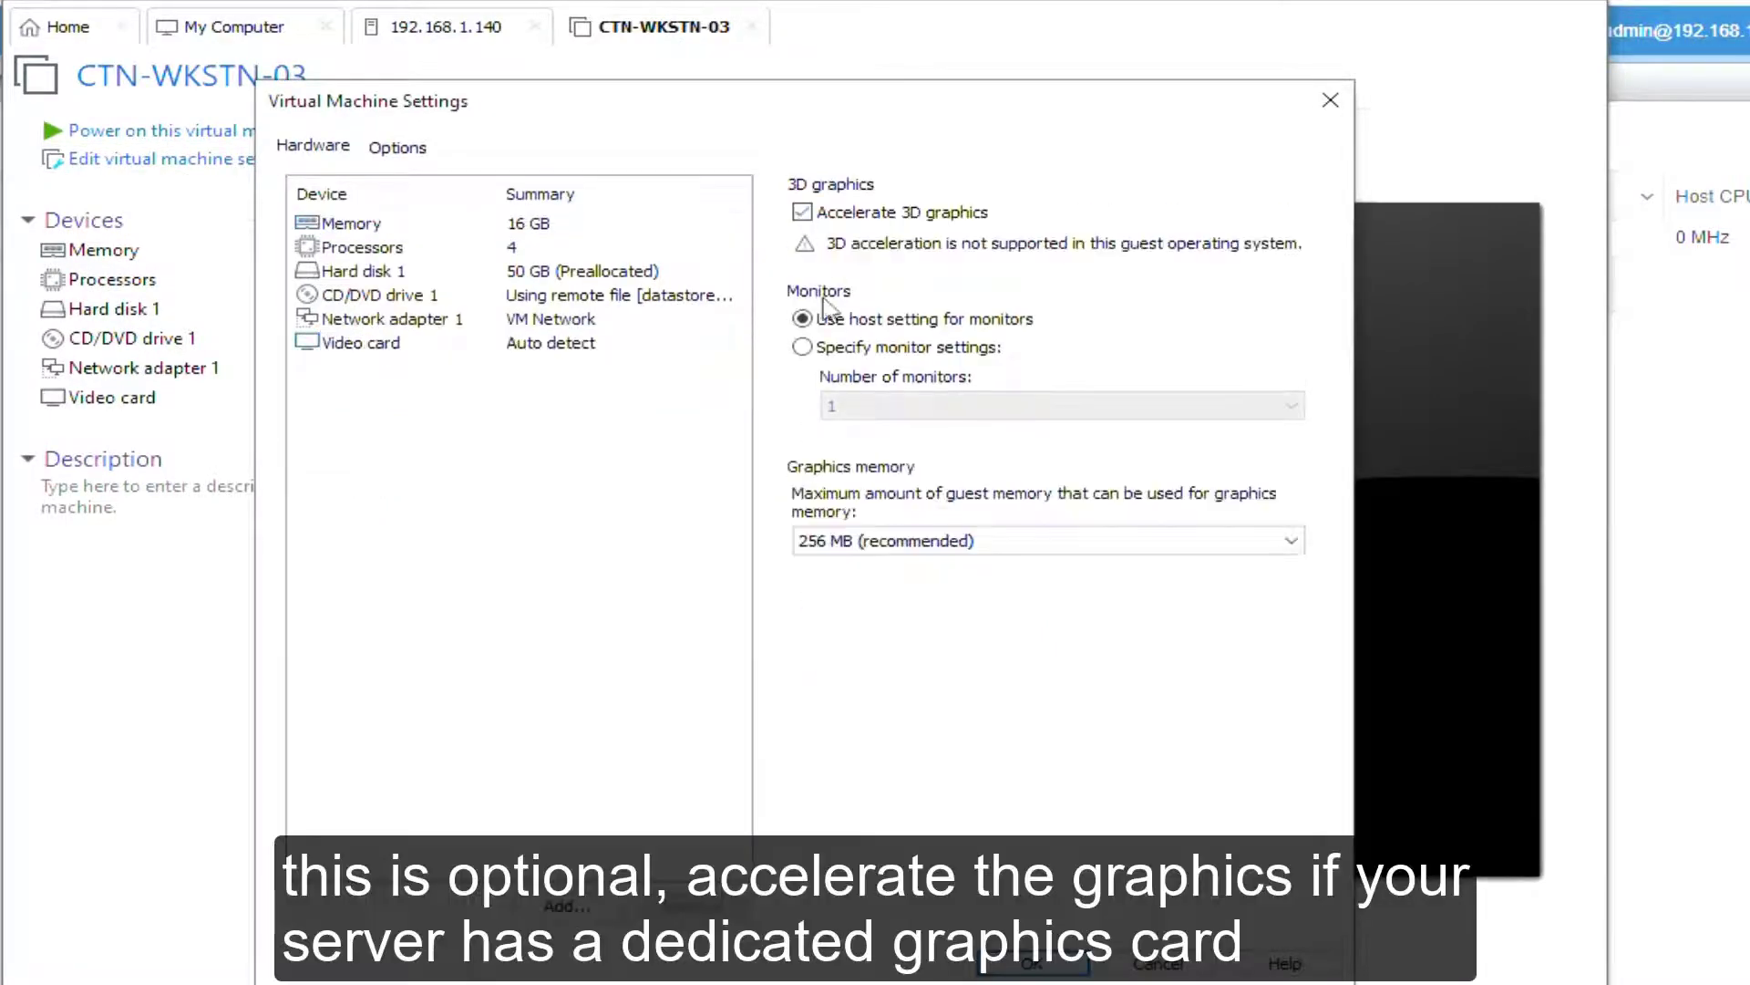
{"action": "left_click", "coordinate": [840, 546]}
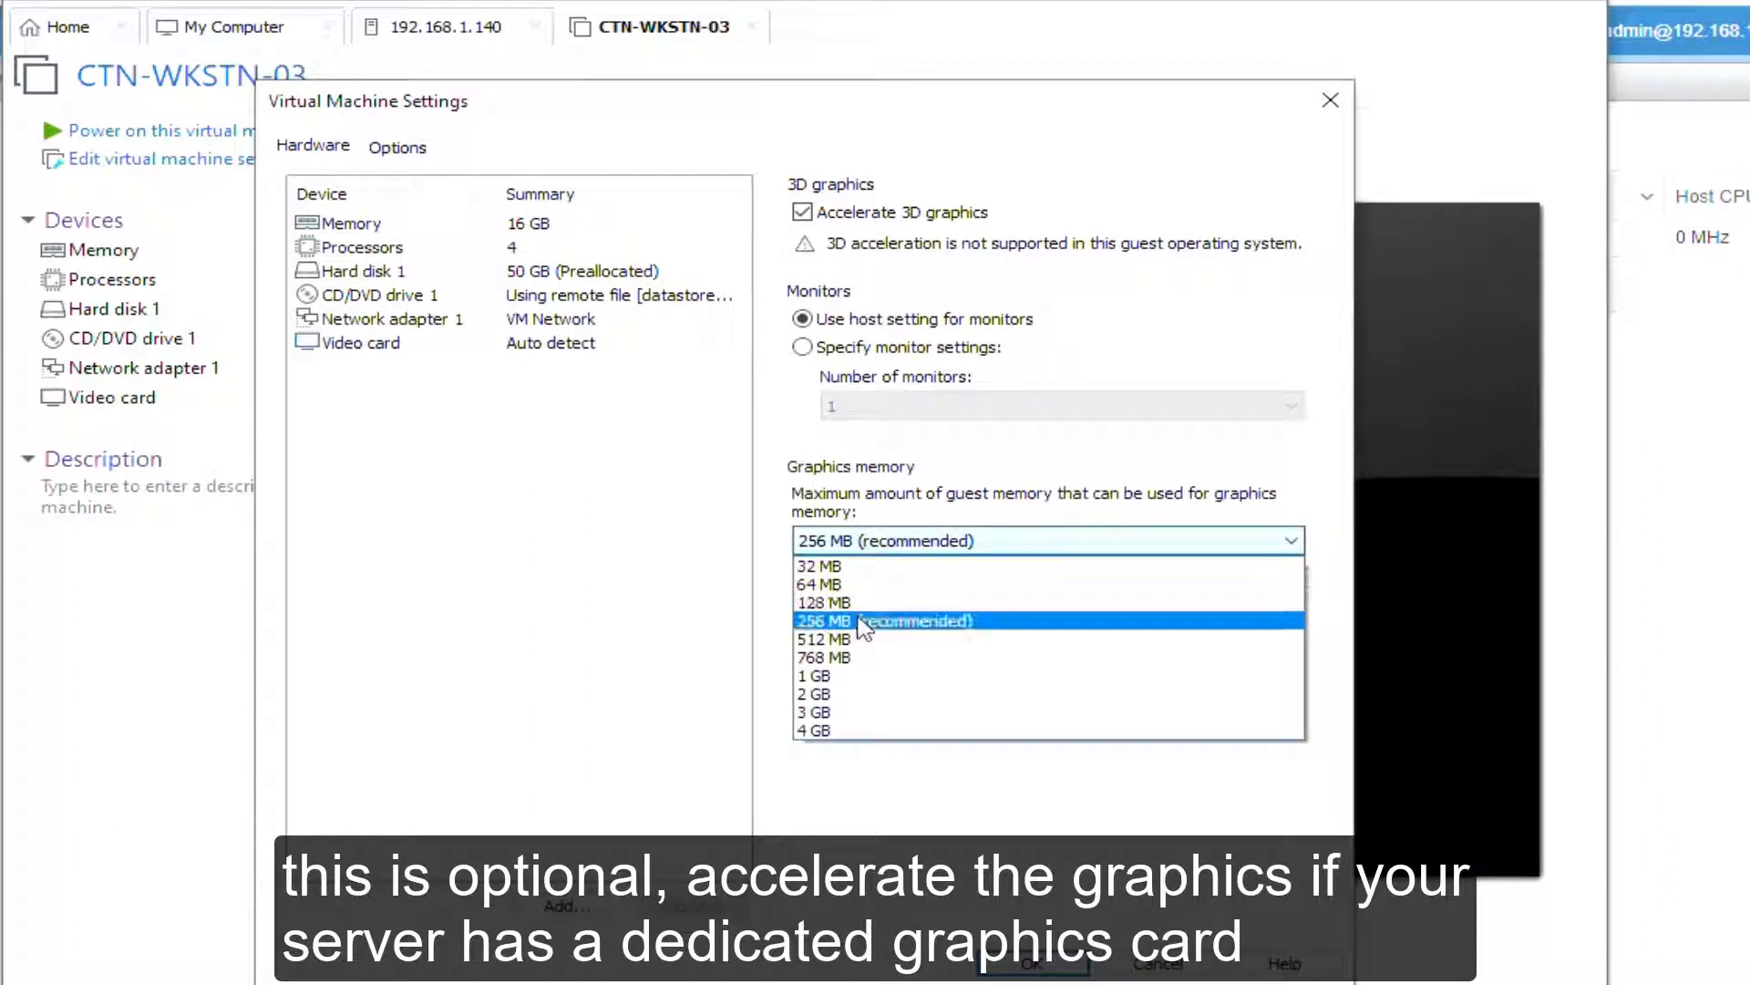
{"action": "left_click", "coordinate": [854, 605]}
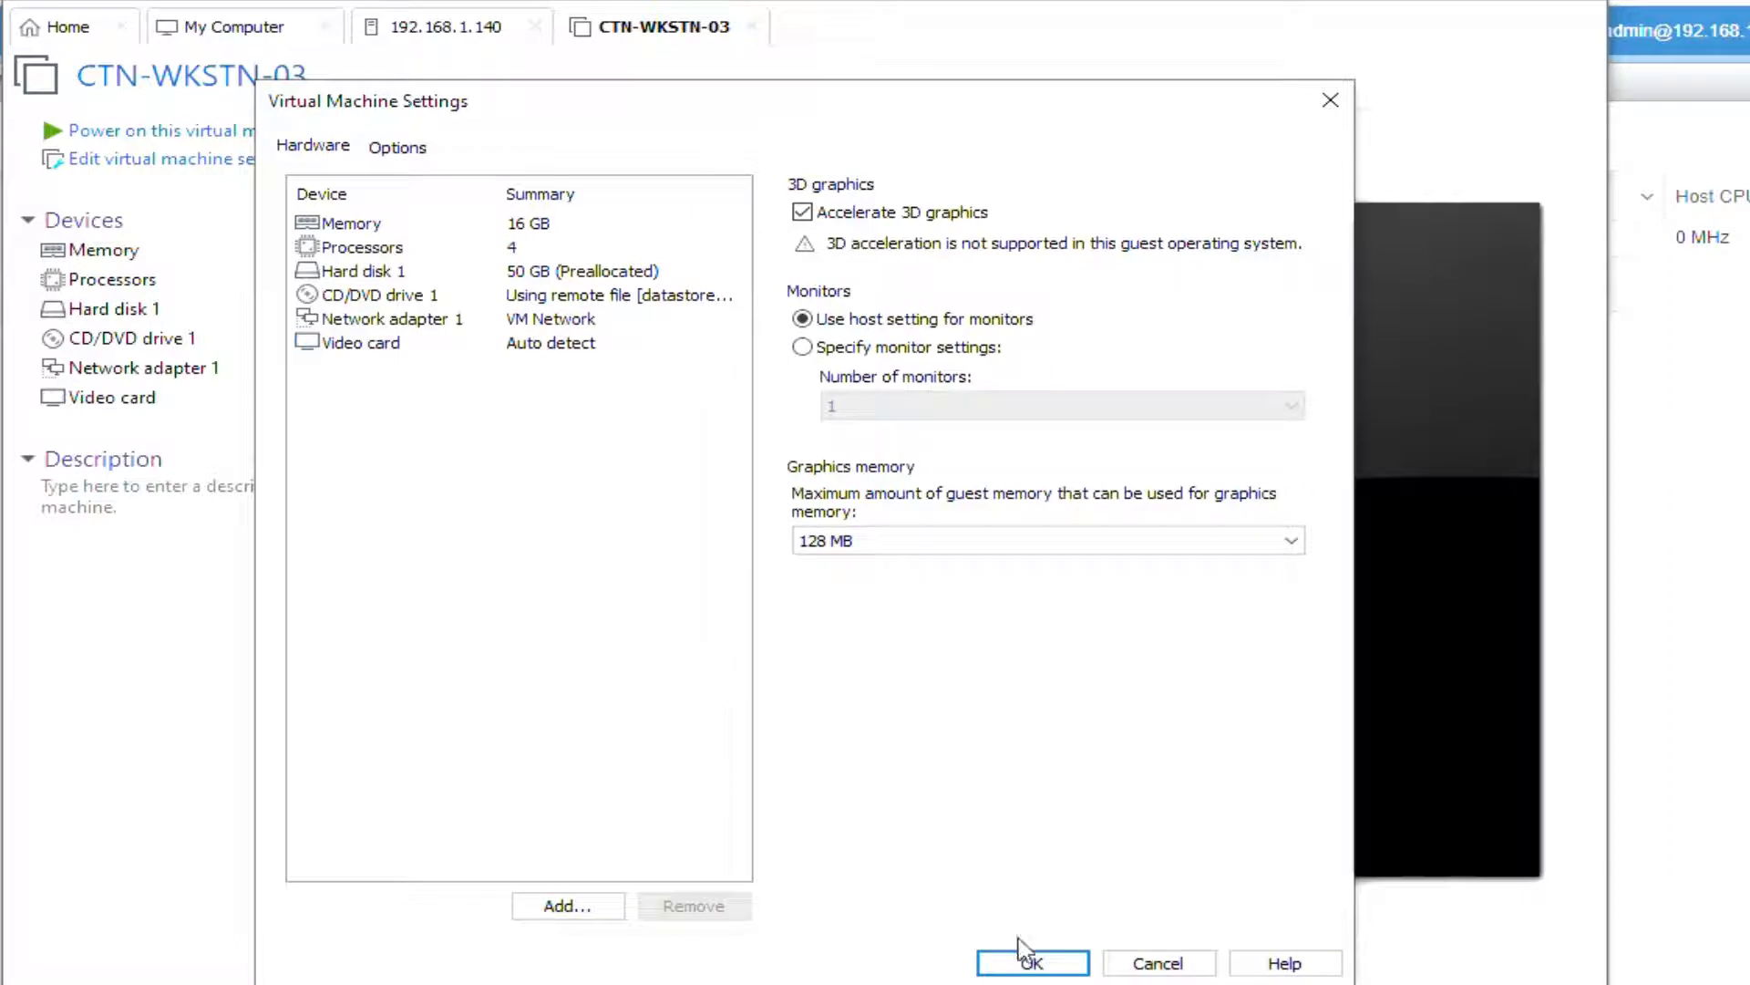
{"action": "left_click", "coordinate": [1035, 963]}
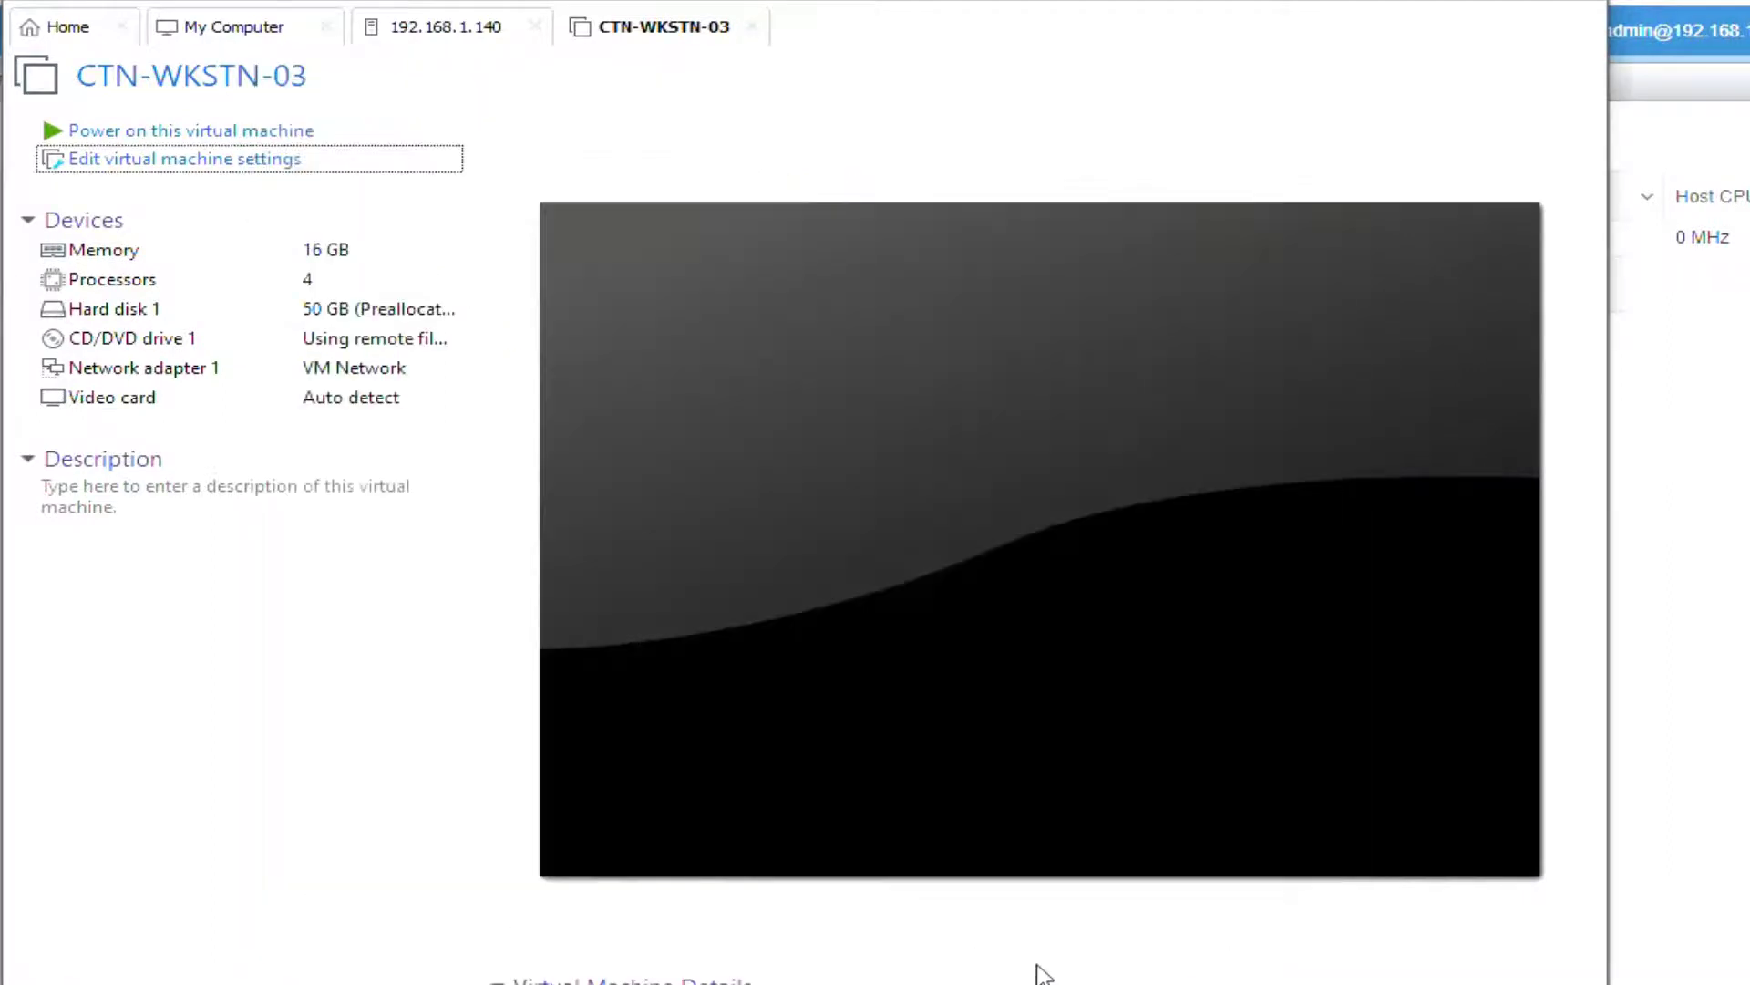
{"action": "left_click", "coordinate": [243, 133]}
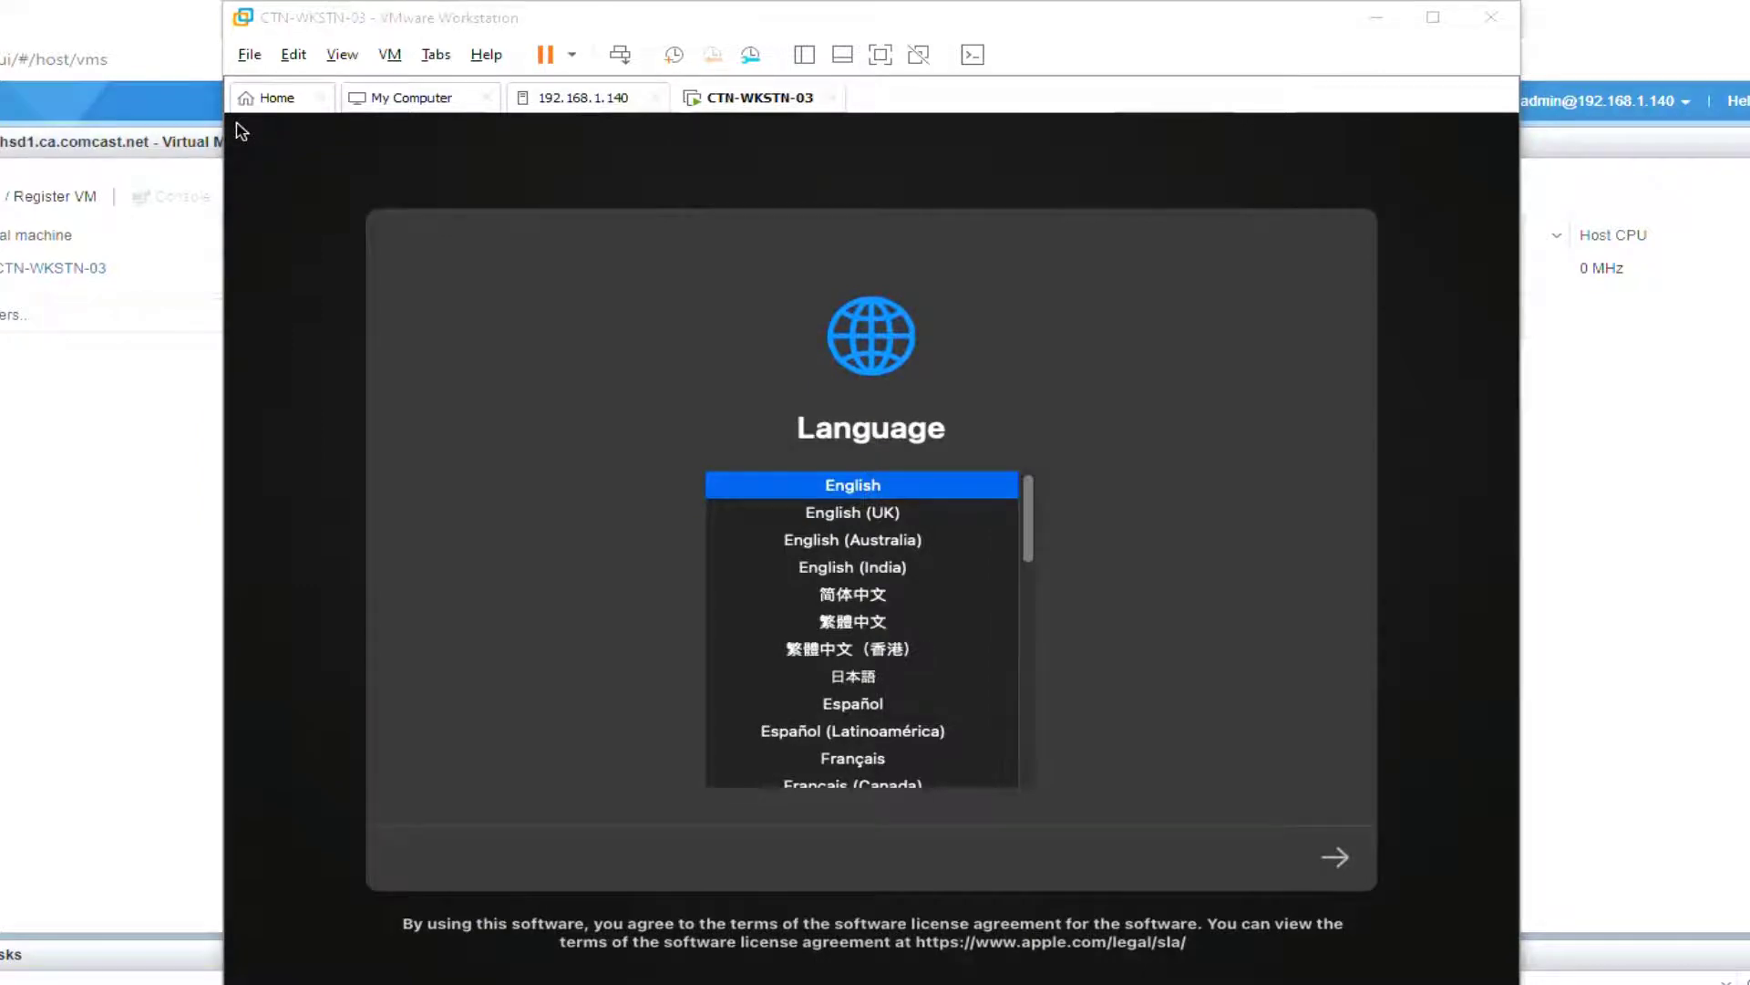
Step: Start CTN-WKSTN-03, continue with English, and launch Disk Utility from macOS Recovery
{"action": "left_click", "coordinate": [242, 131]}
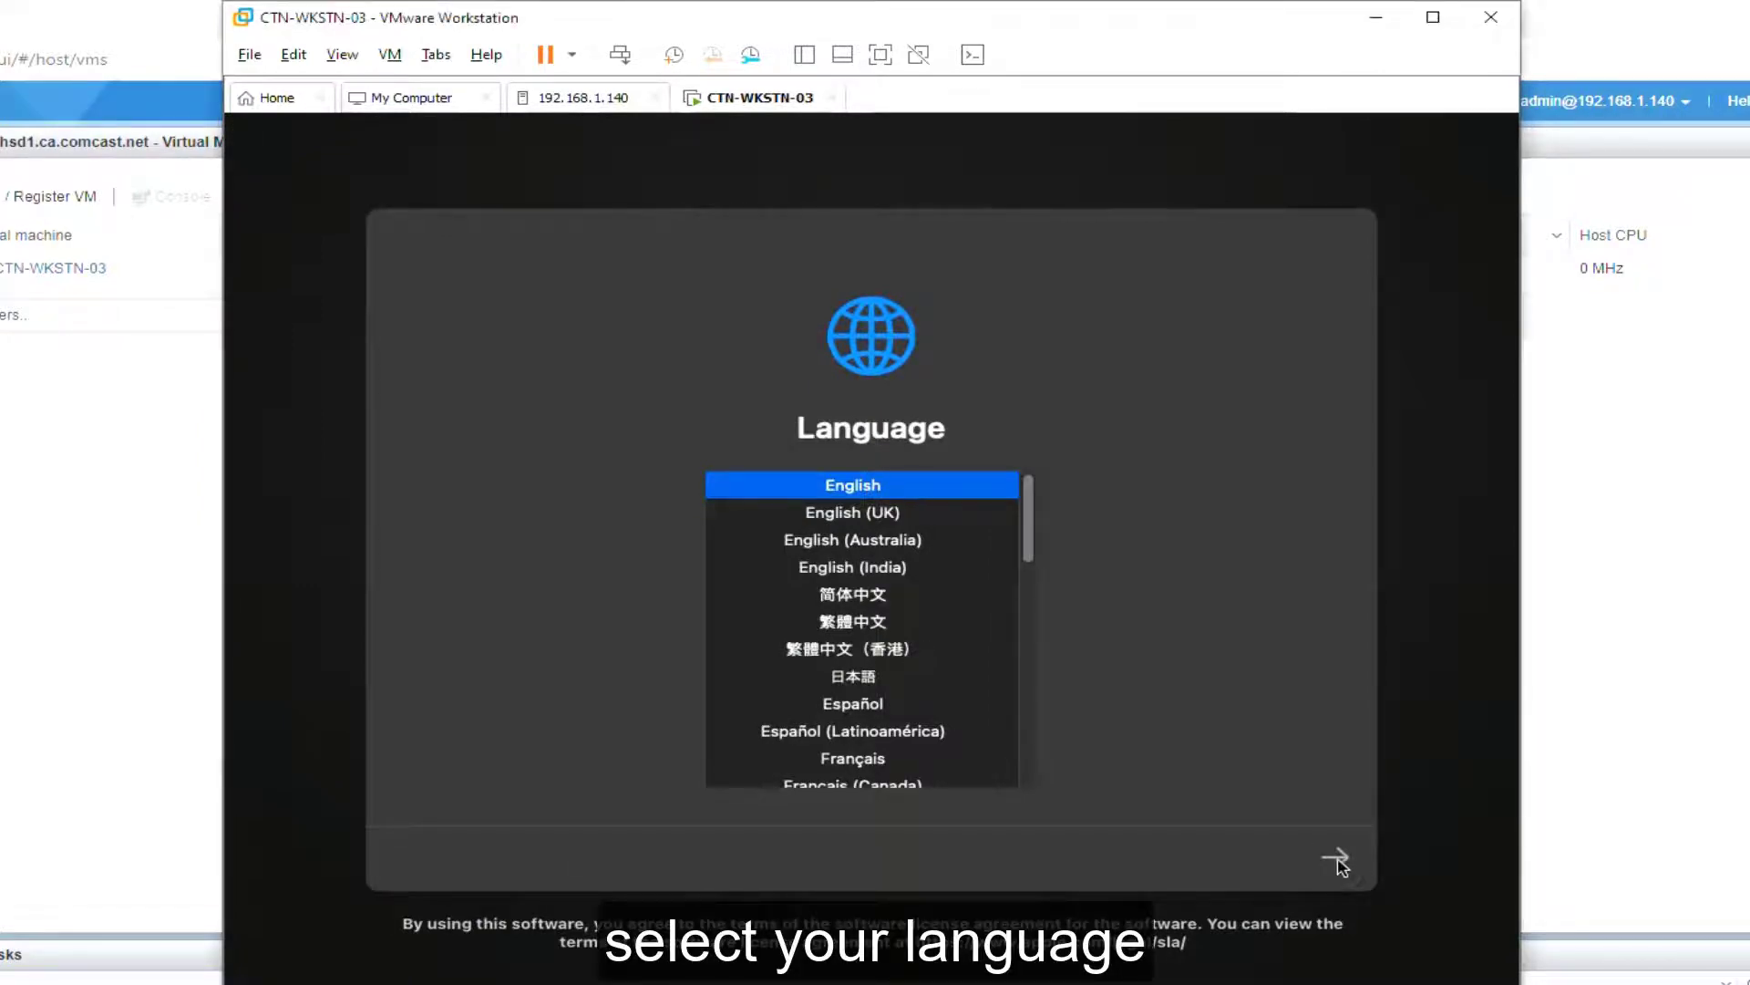
{"action": "left_click", "coordinate": [1342, 860]}
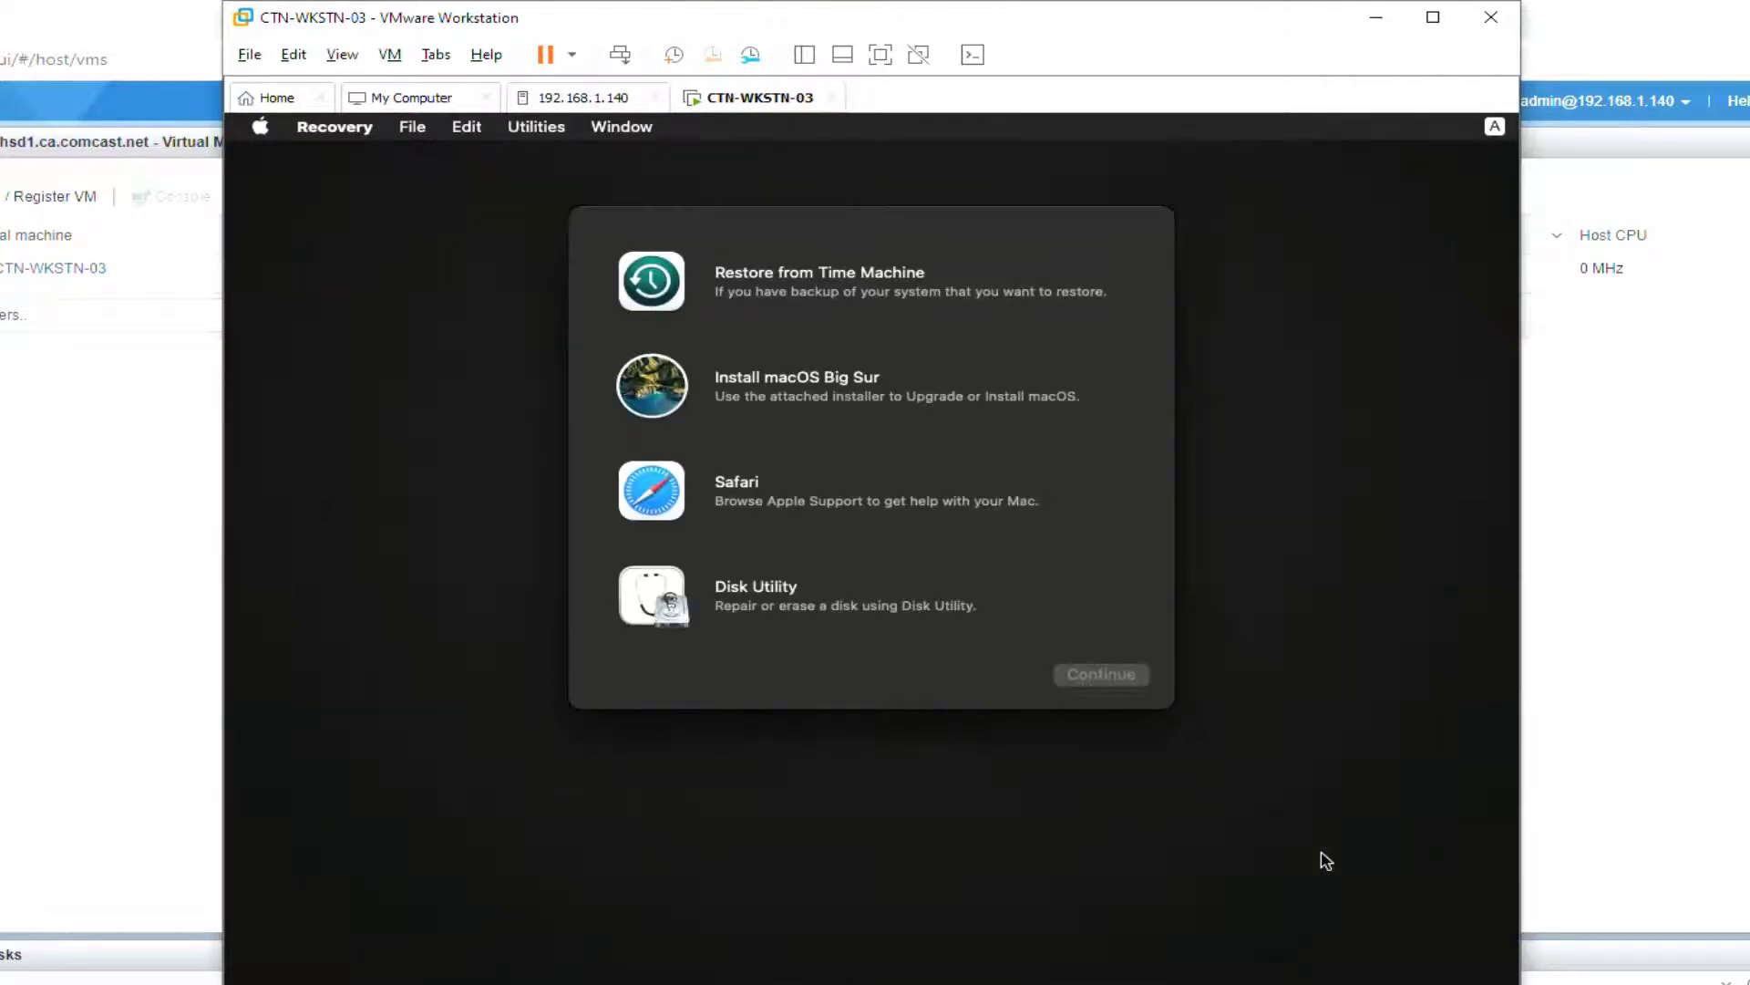
{"action": "left_click", "coordinate": [660, 608]}
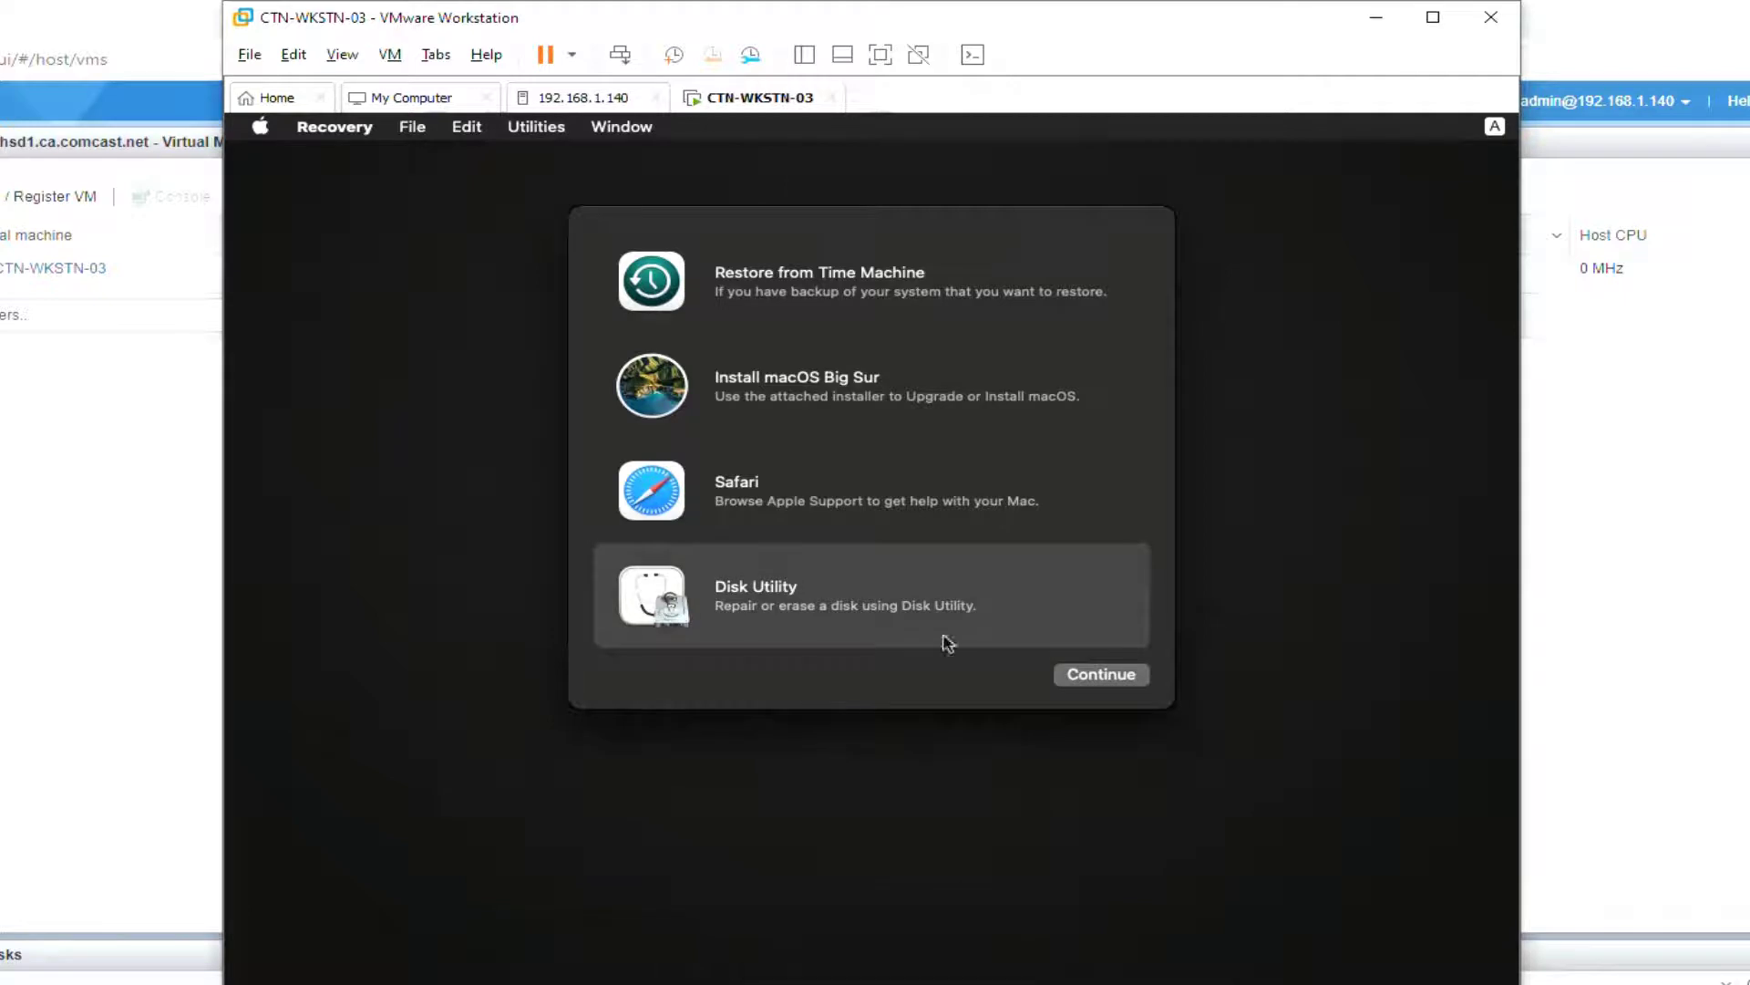
{"action": "left_click", "coordinate": [1059, 675]}
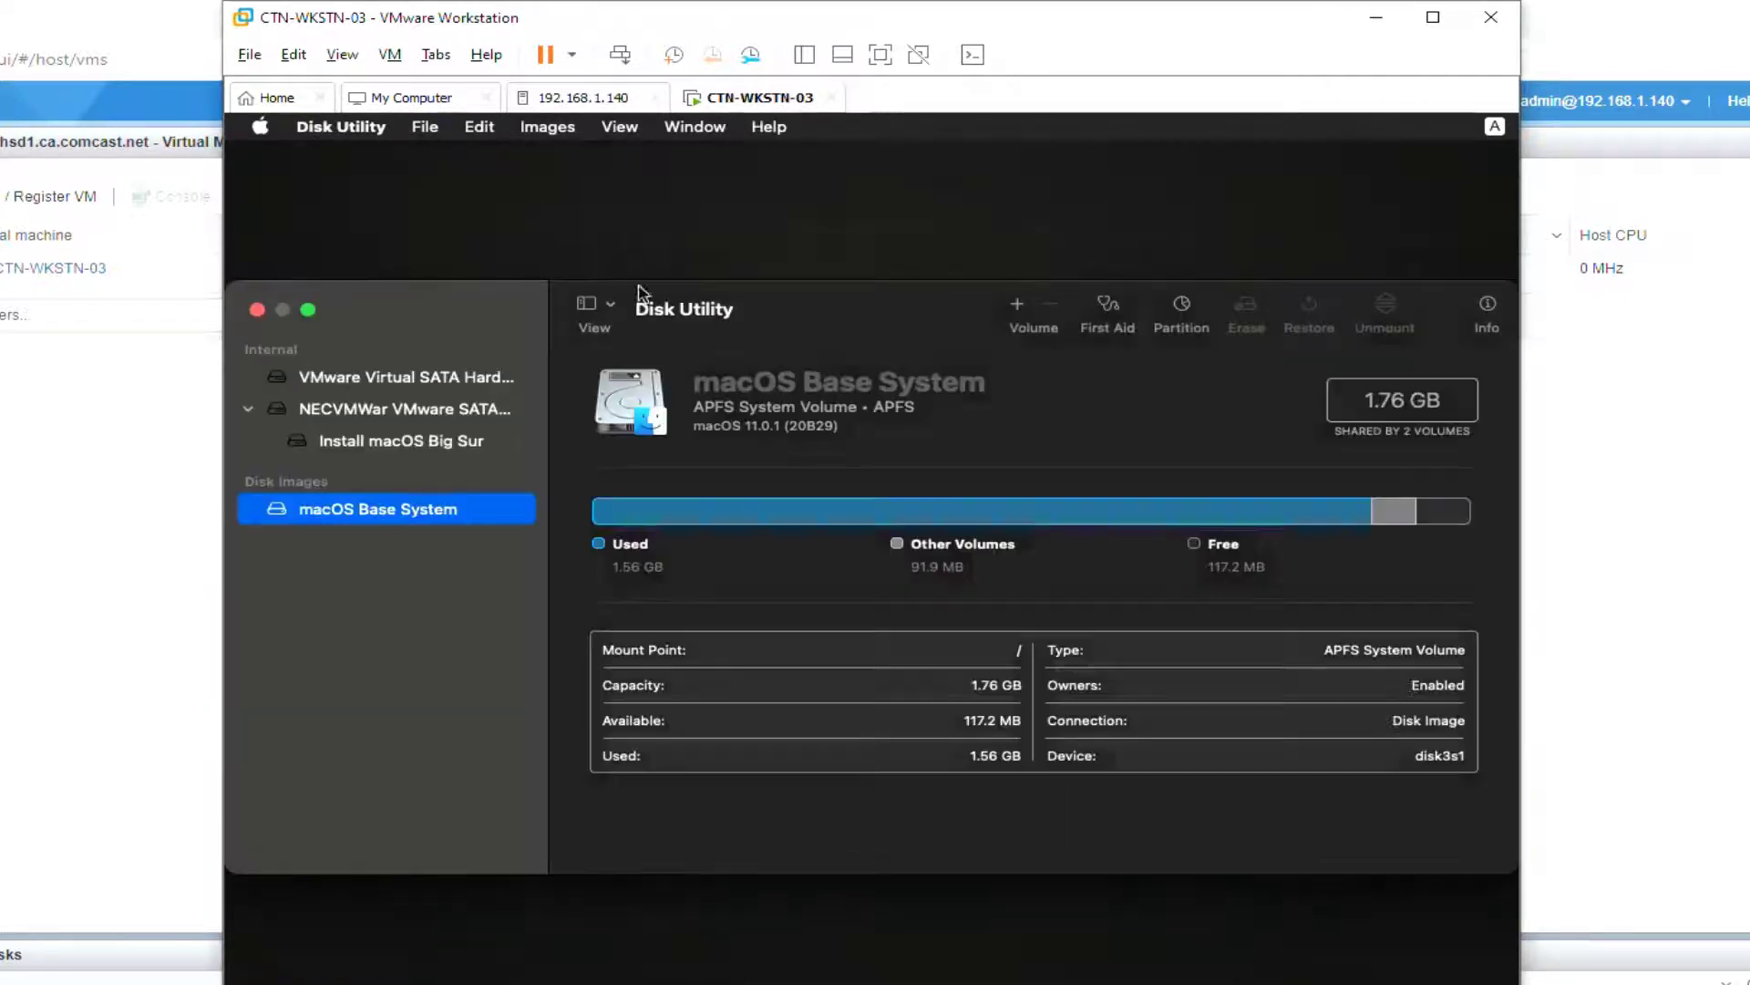
Step: Erase the VMware Virtual SATA Hard Drive Media into an APFS volume named 'Macintosh HDD'
{"action": "left_click", "coordinate": [405, 379]}
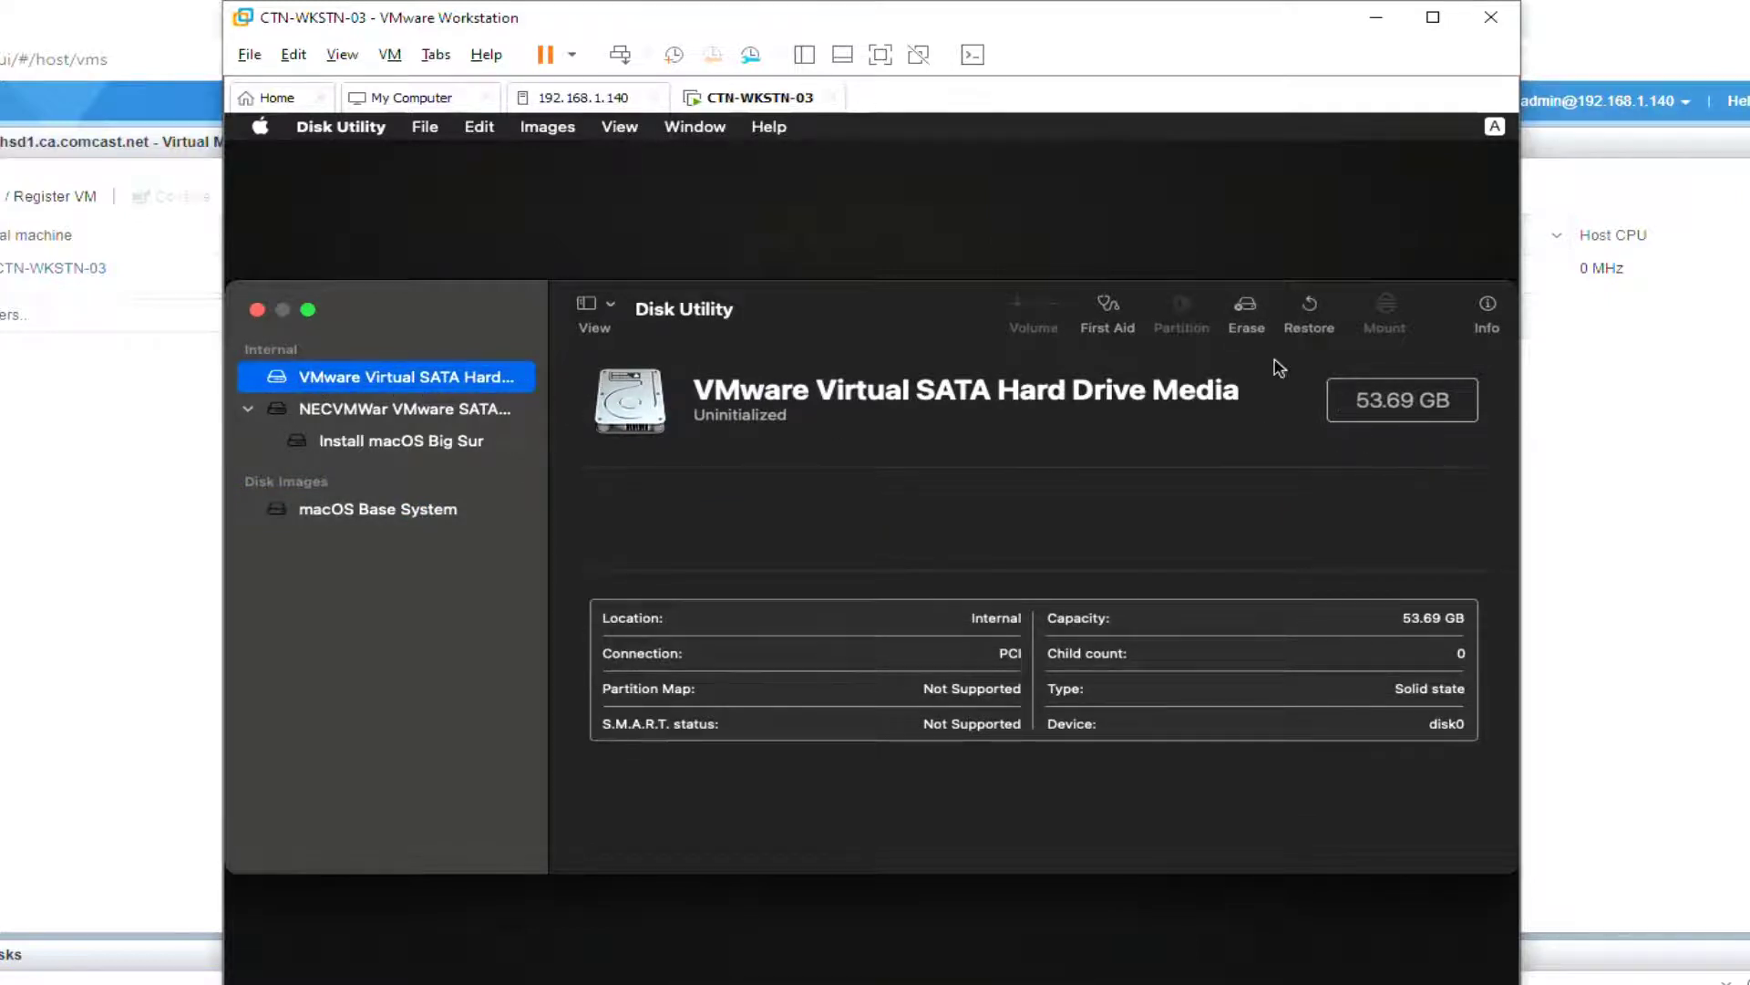
{"action": "left_click", "coordinate": [1244, 309]}
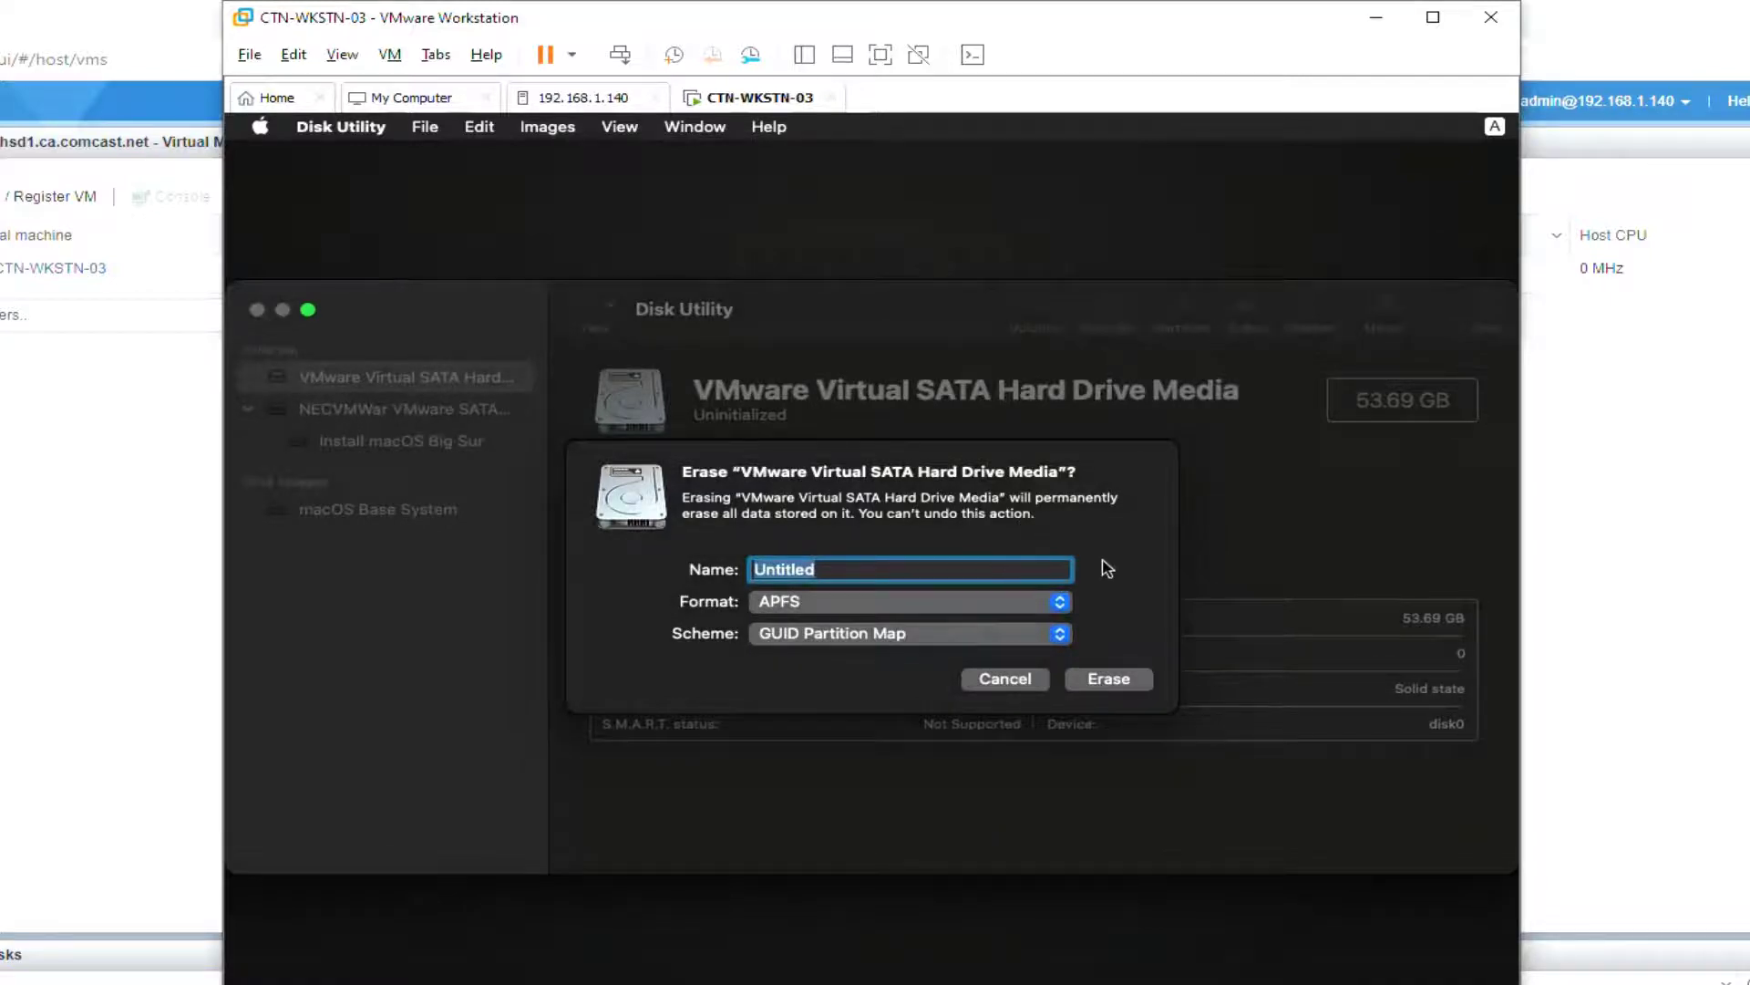
{"action": "type", "text": "Macintosh HDD"}
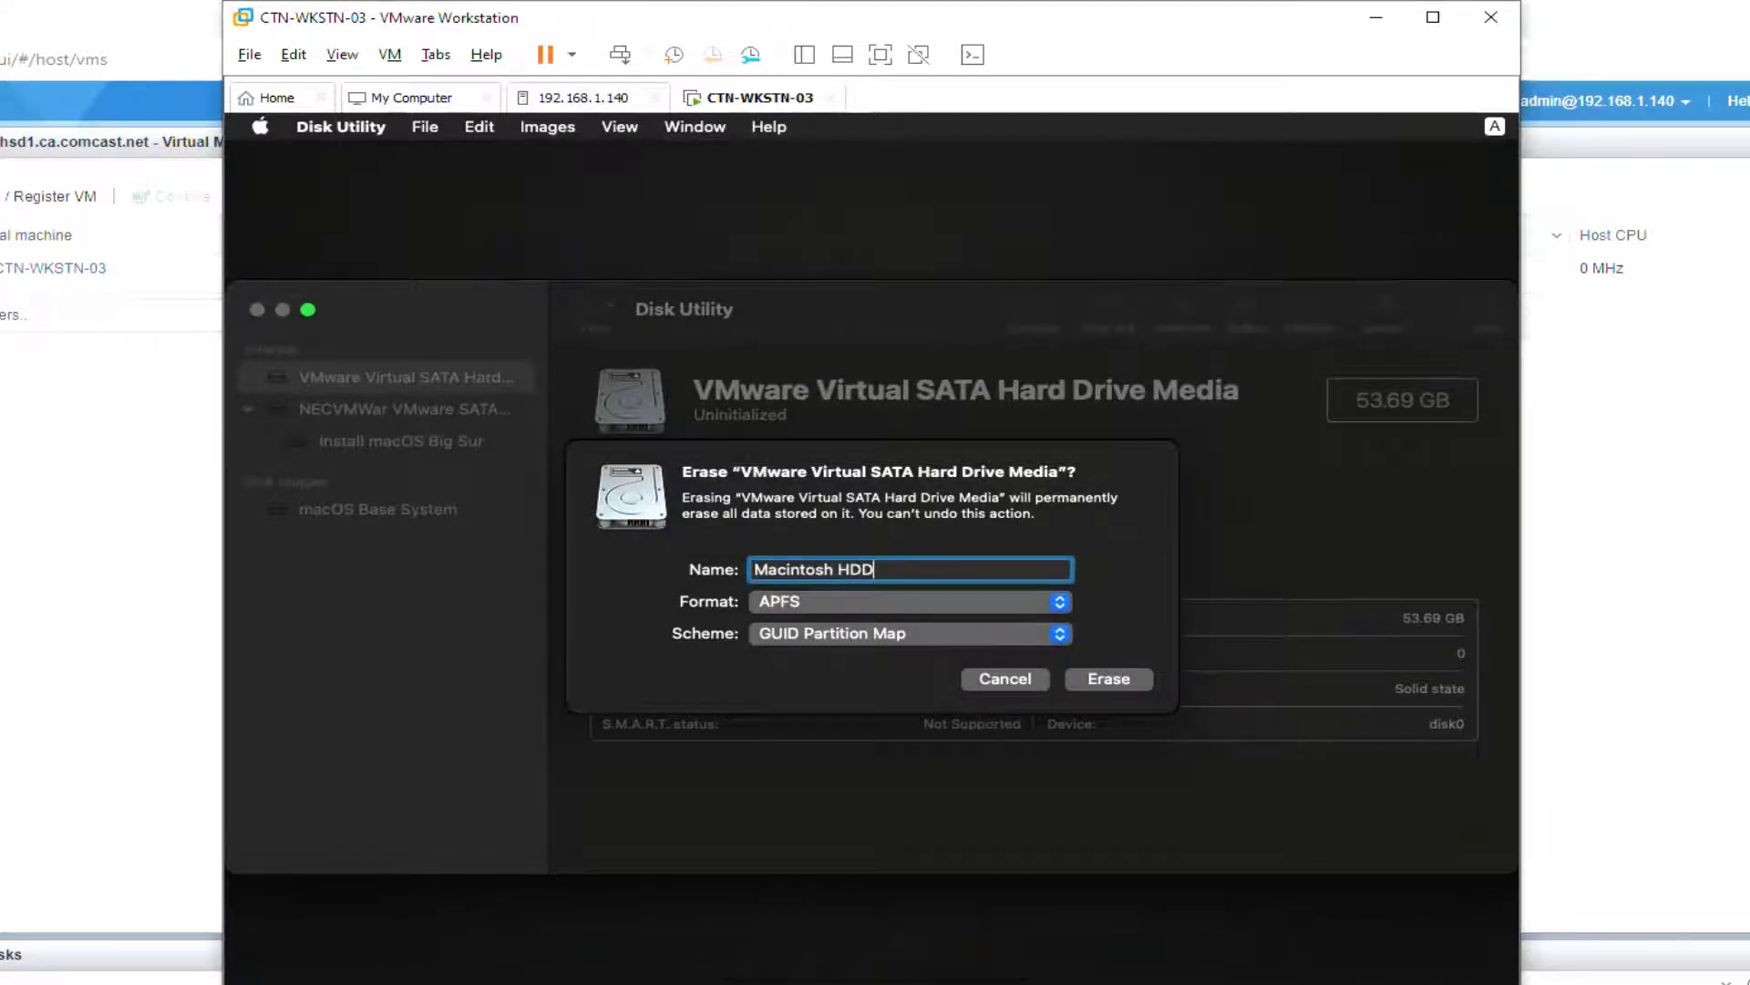
{"action": "left_click", "coordinate": [1138, 691]}
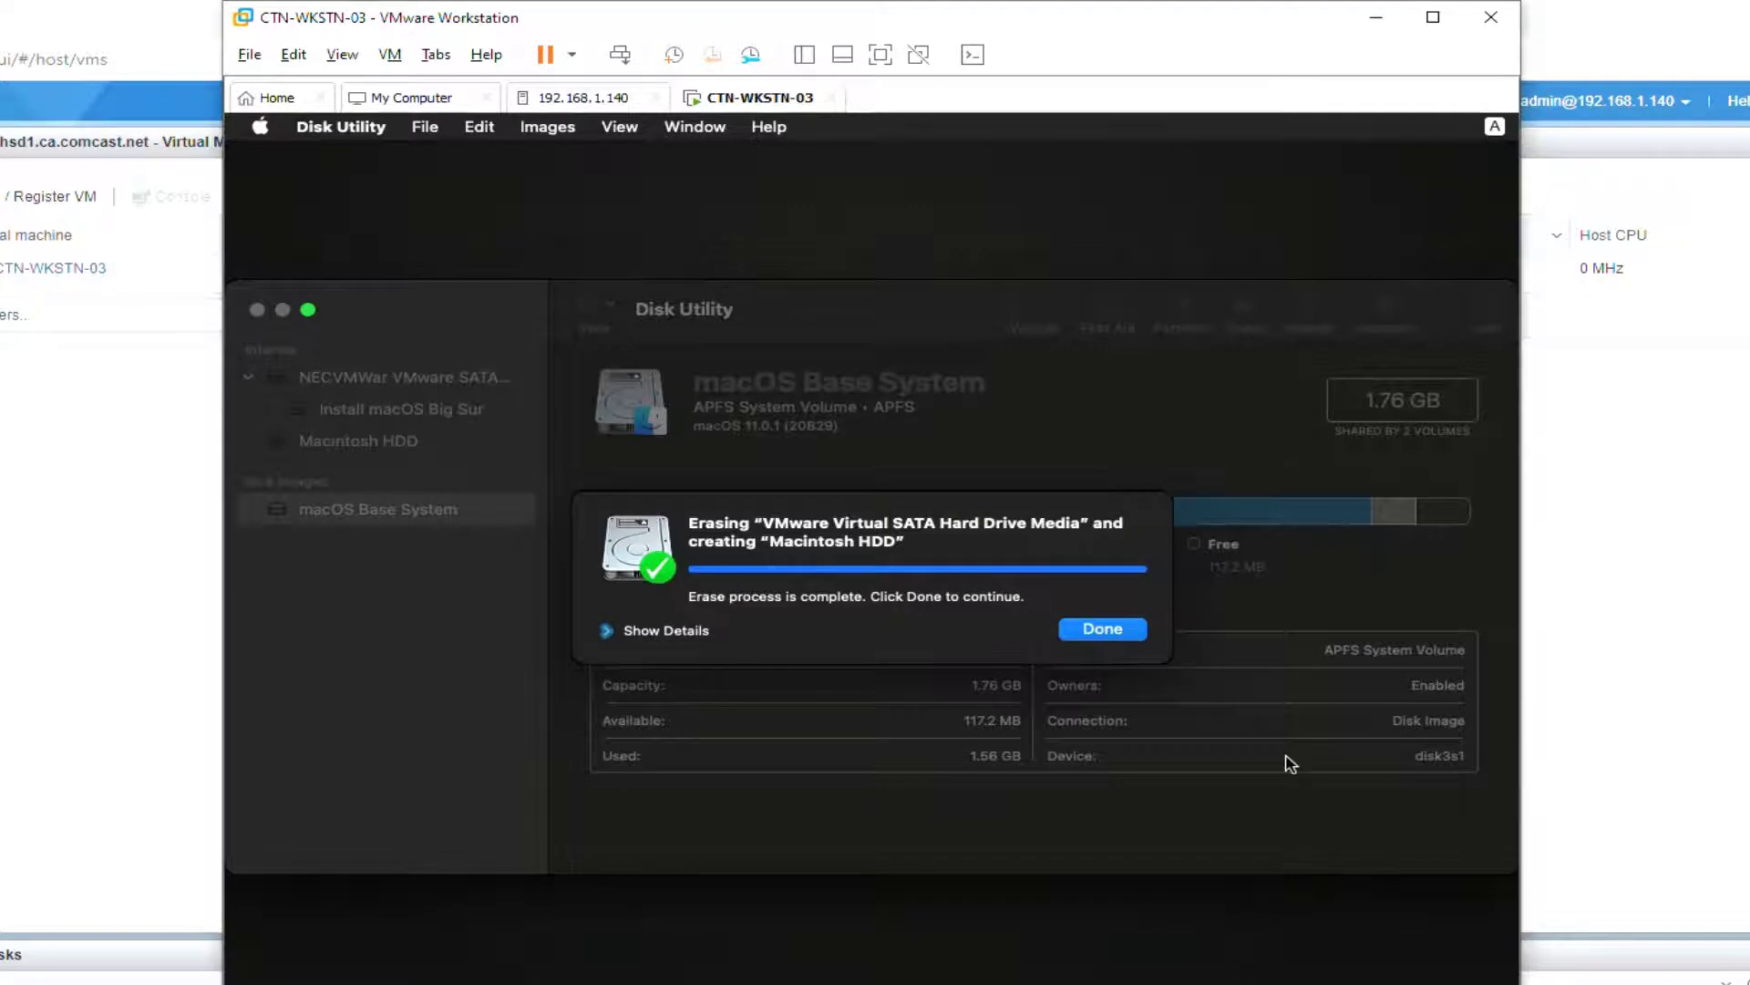
{"action": "left_click", "coordinate": [1104, 633]}
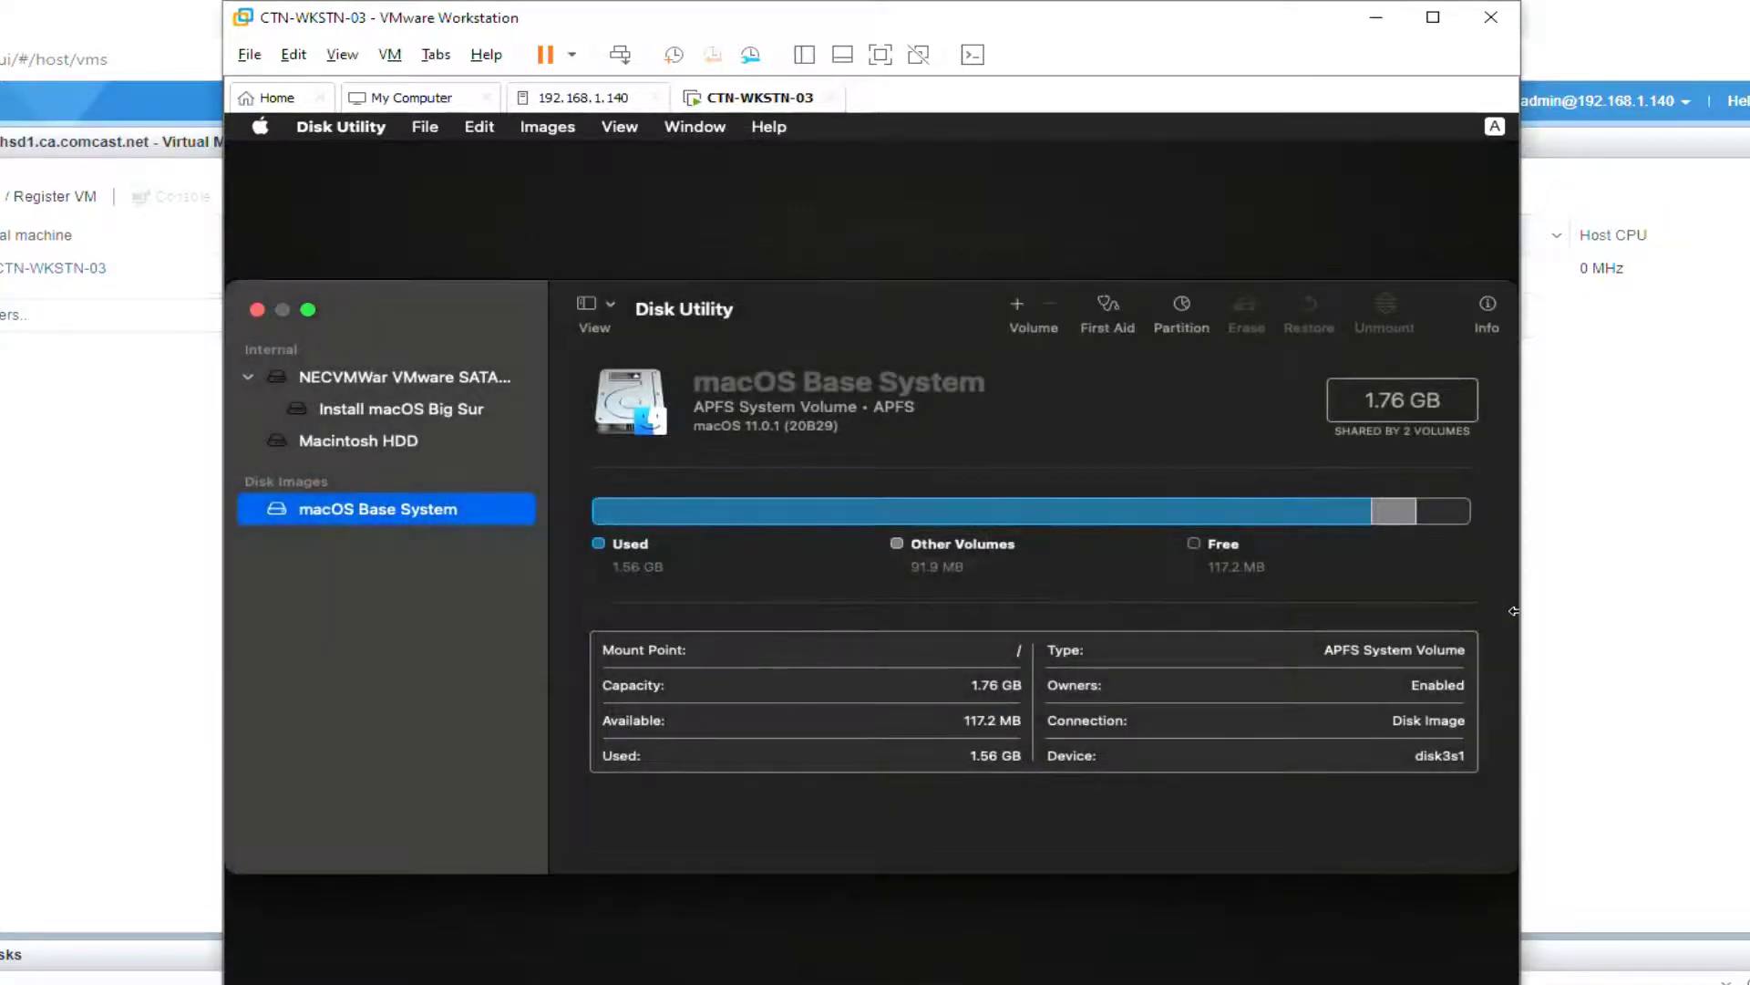
{"action": "left_click", "coordinate": [362, 443]}
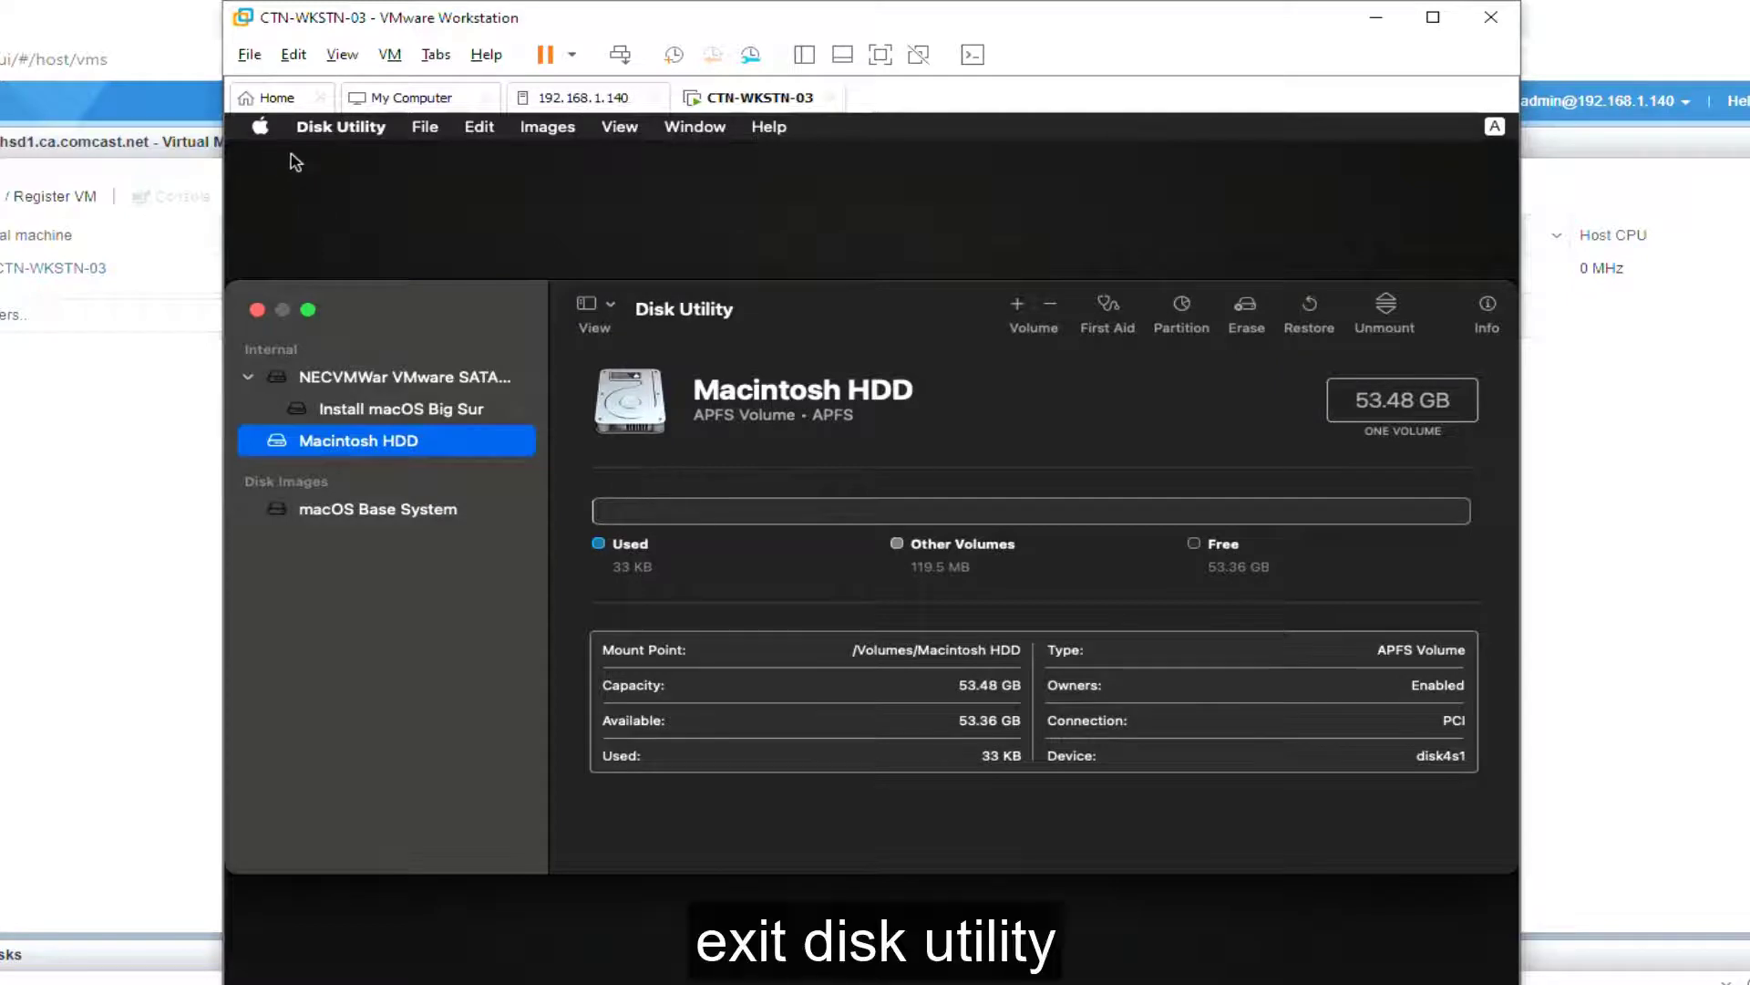
{"action": "left_click", "coordinate": [339, 127]}
Step: Quit Disk Utility and start the Install macOS Big Sur installer past its welcome screen
{"action": "left_click", "coordinate": [375, 323]}
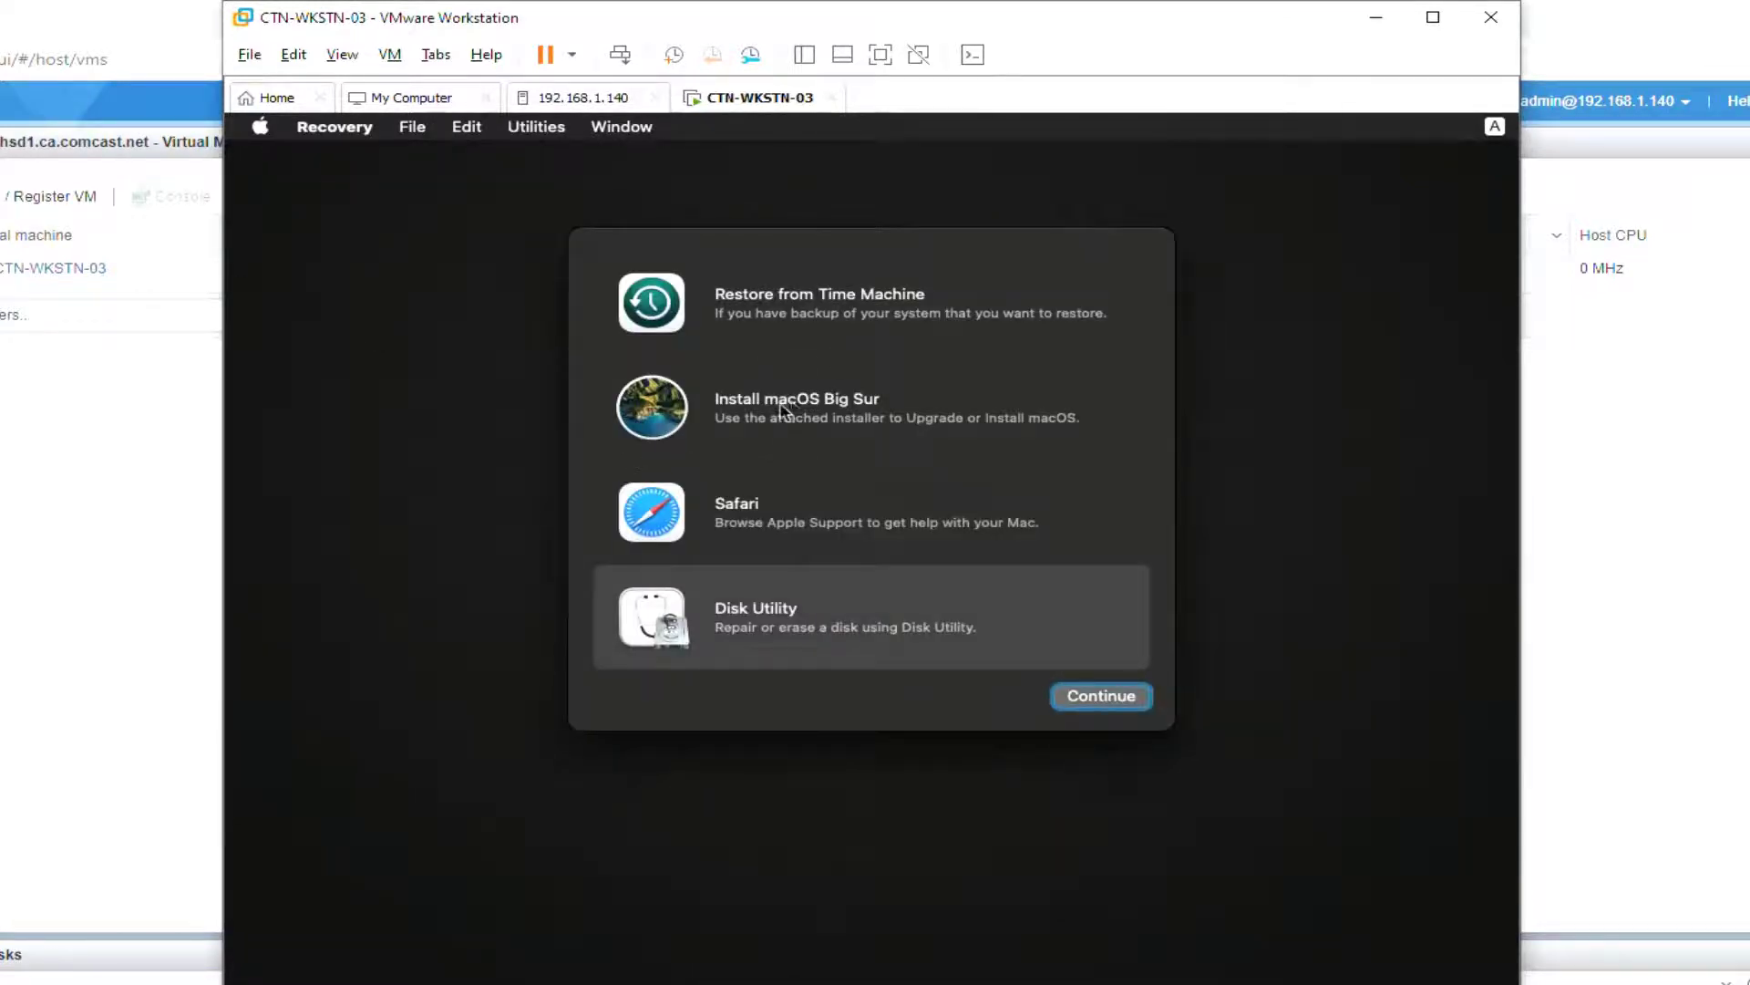
{"action": "left_click", "coordinate": [795, 406]}
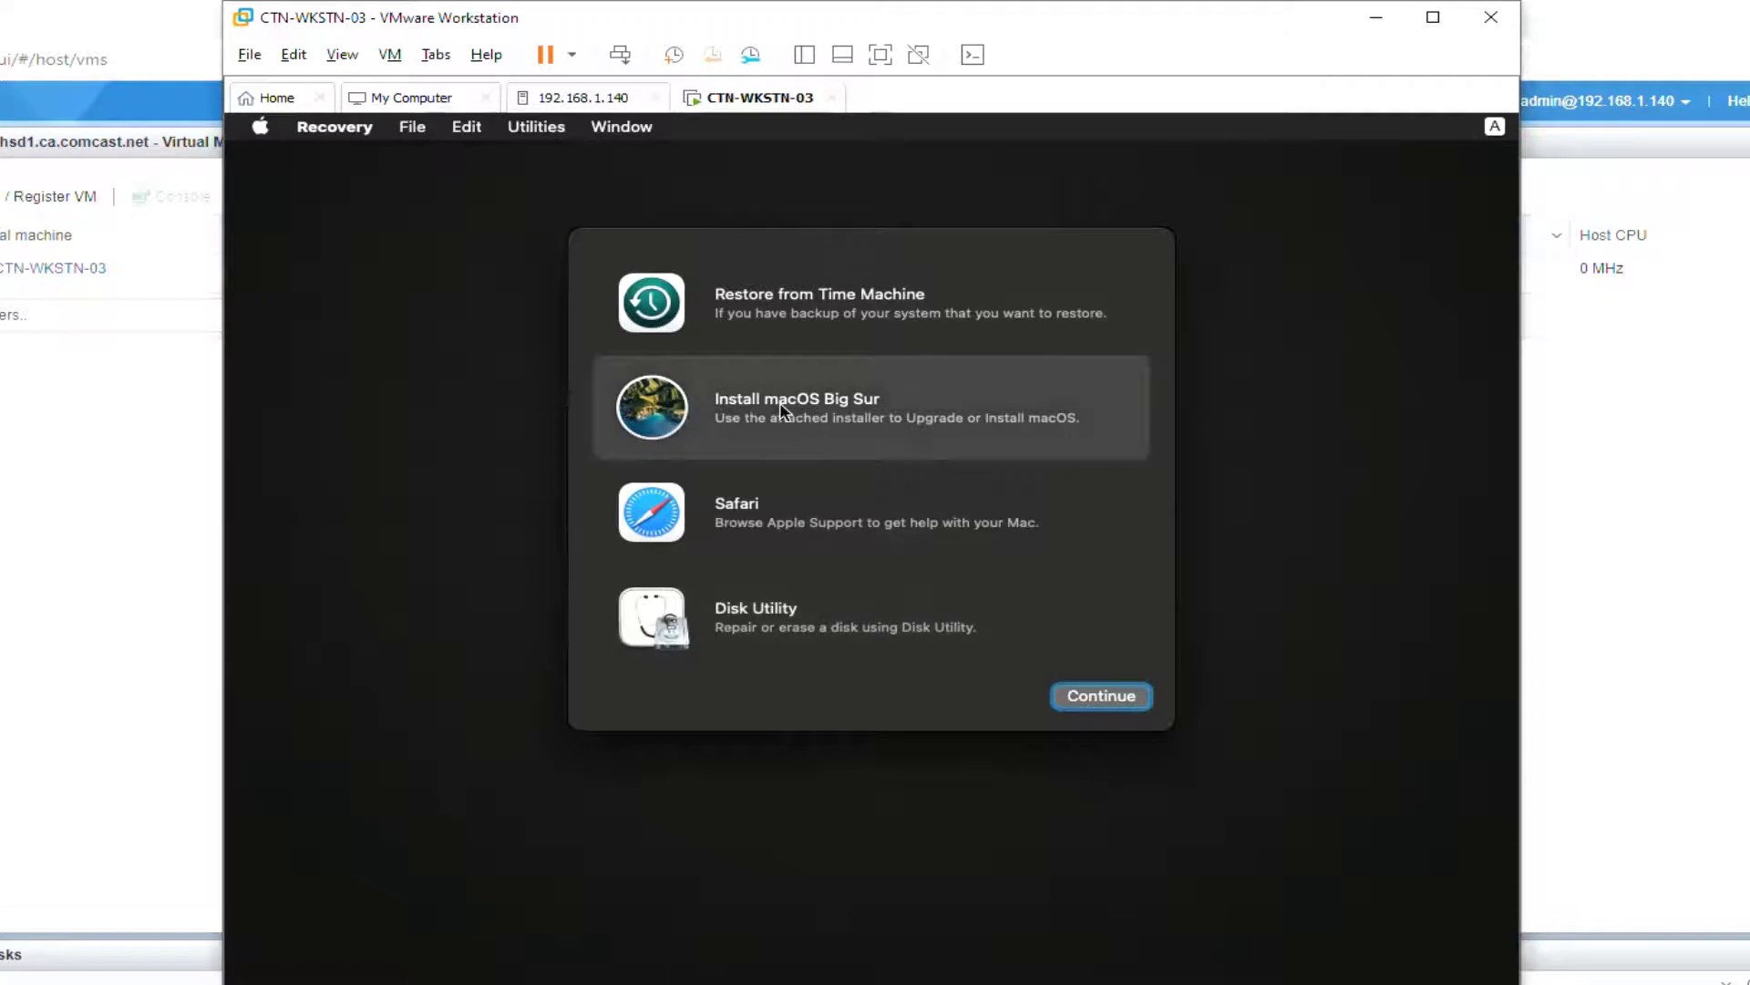
{"action": "left_click", "coordinate": [1118, 700]}
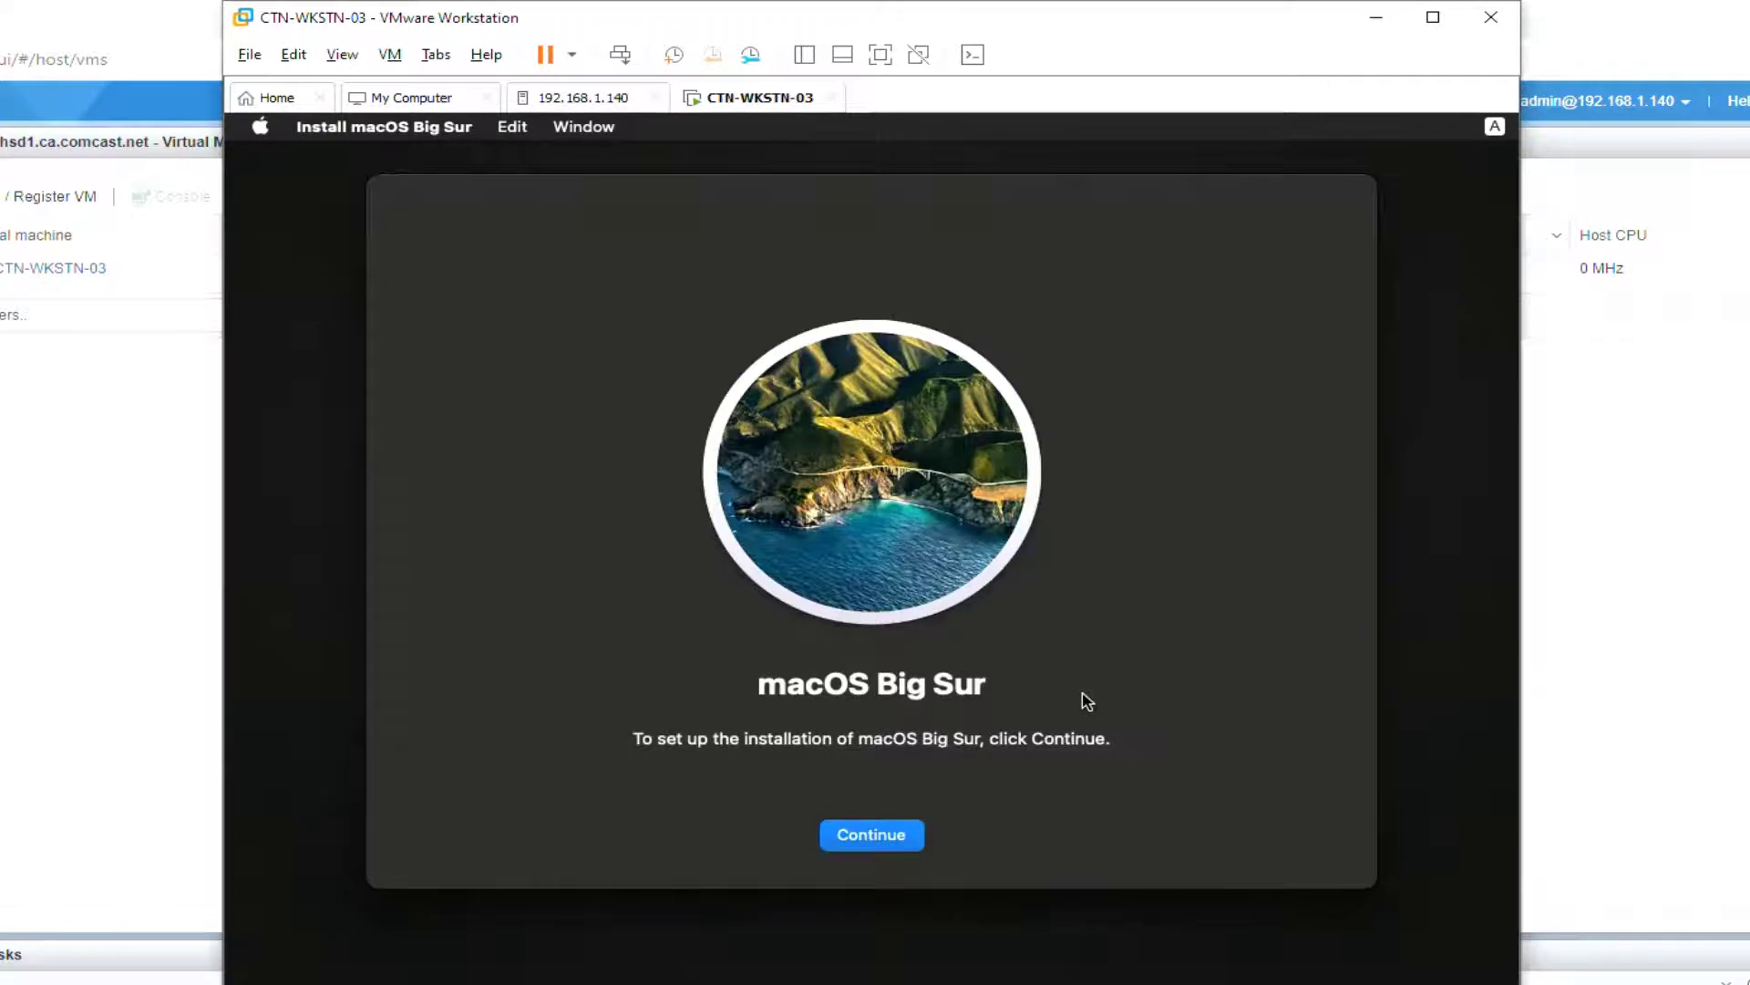
{"action": "left_click", "coordinate": [916, 846]}
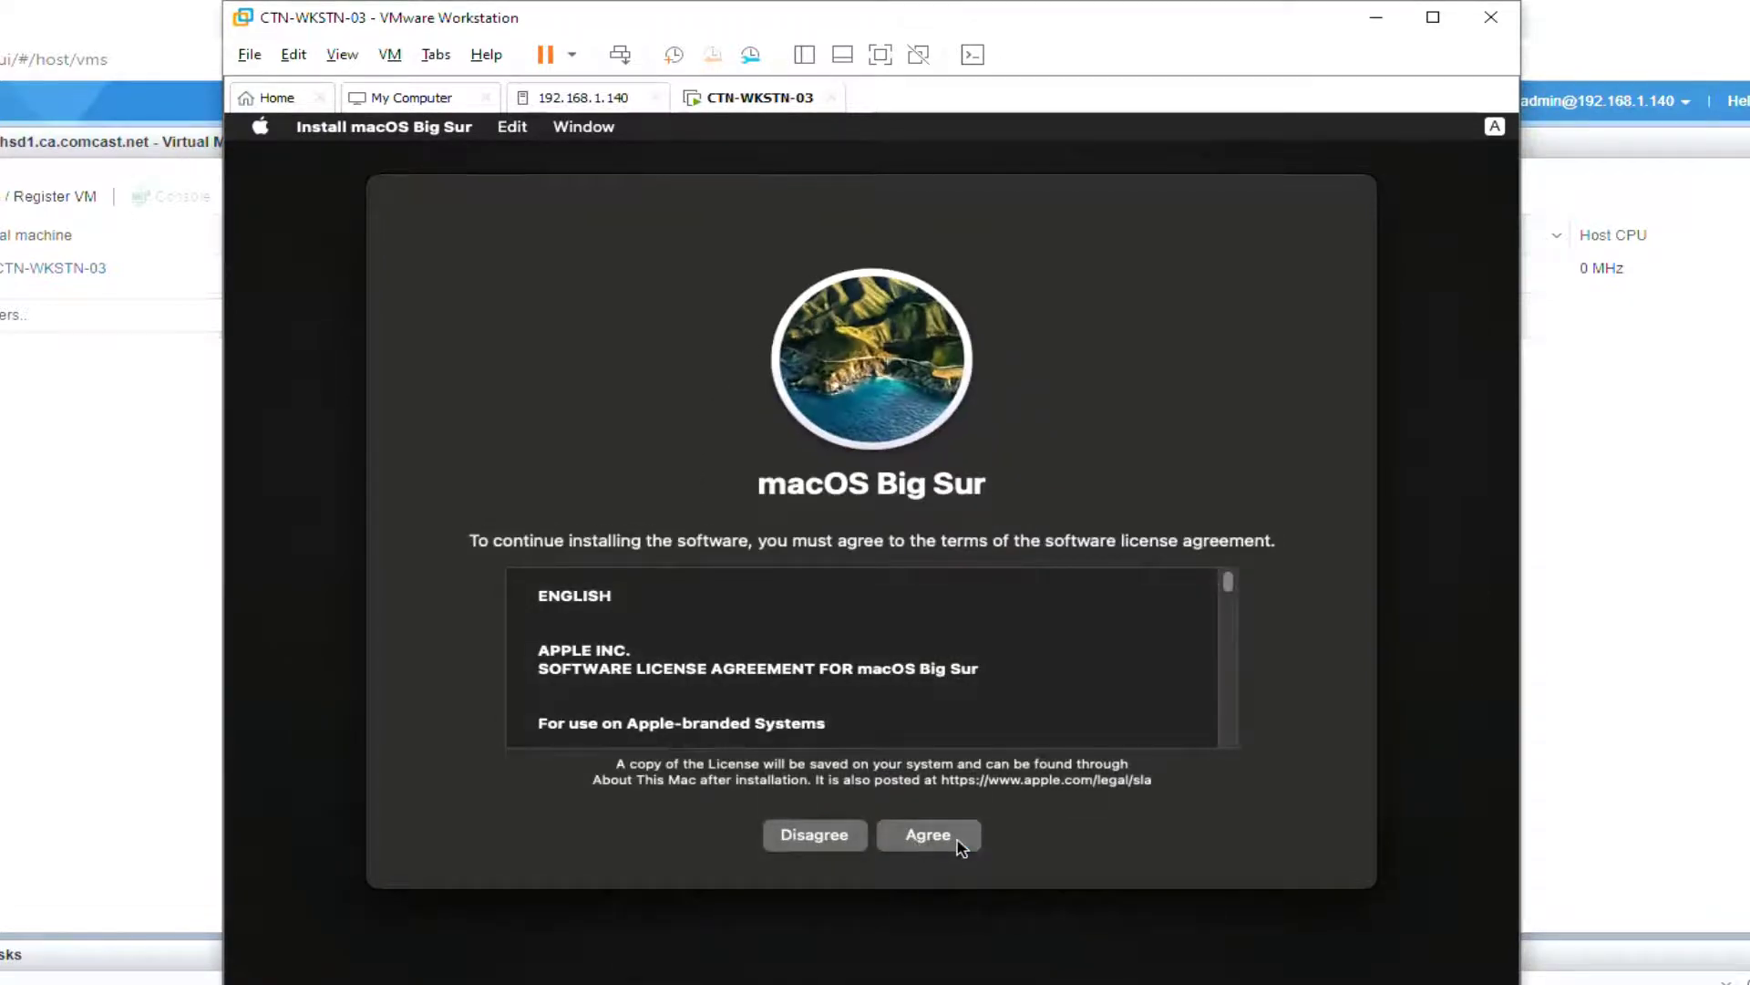
Step: Agree to the licence and install macOS Big Sur onto the Macintosh HDD disk
{"action": "left_click", "coordinate": [959, 846]}
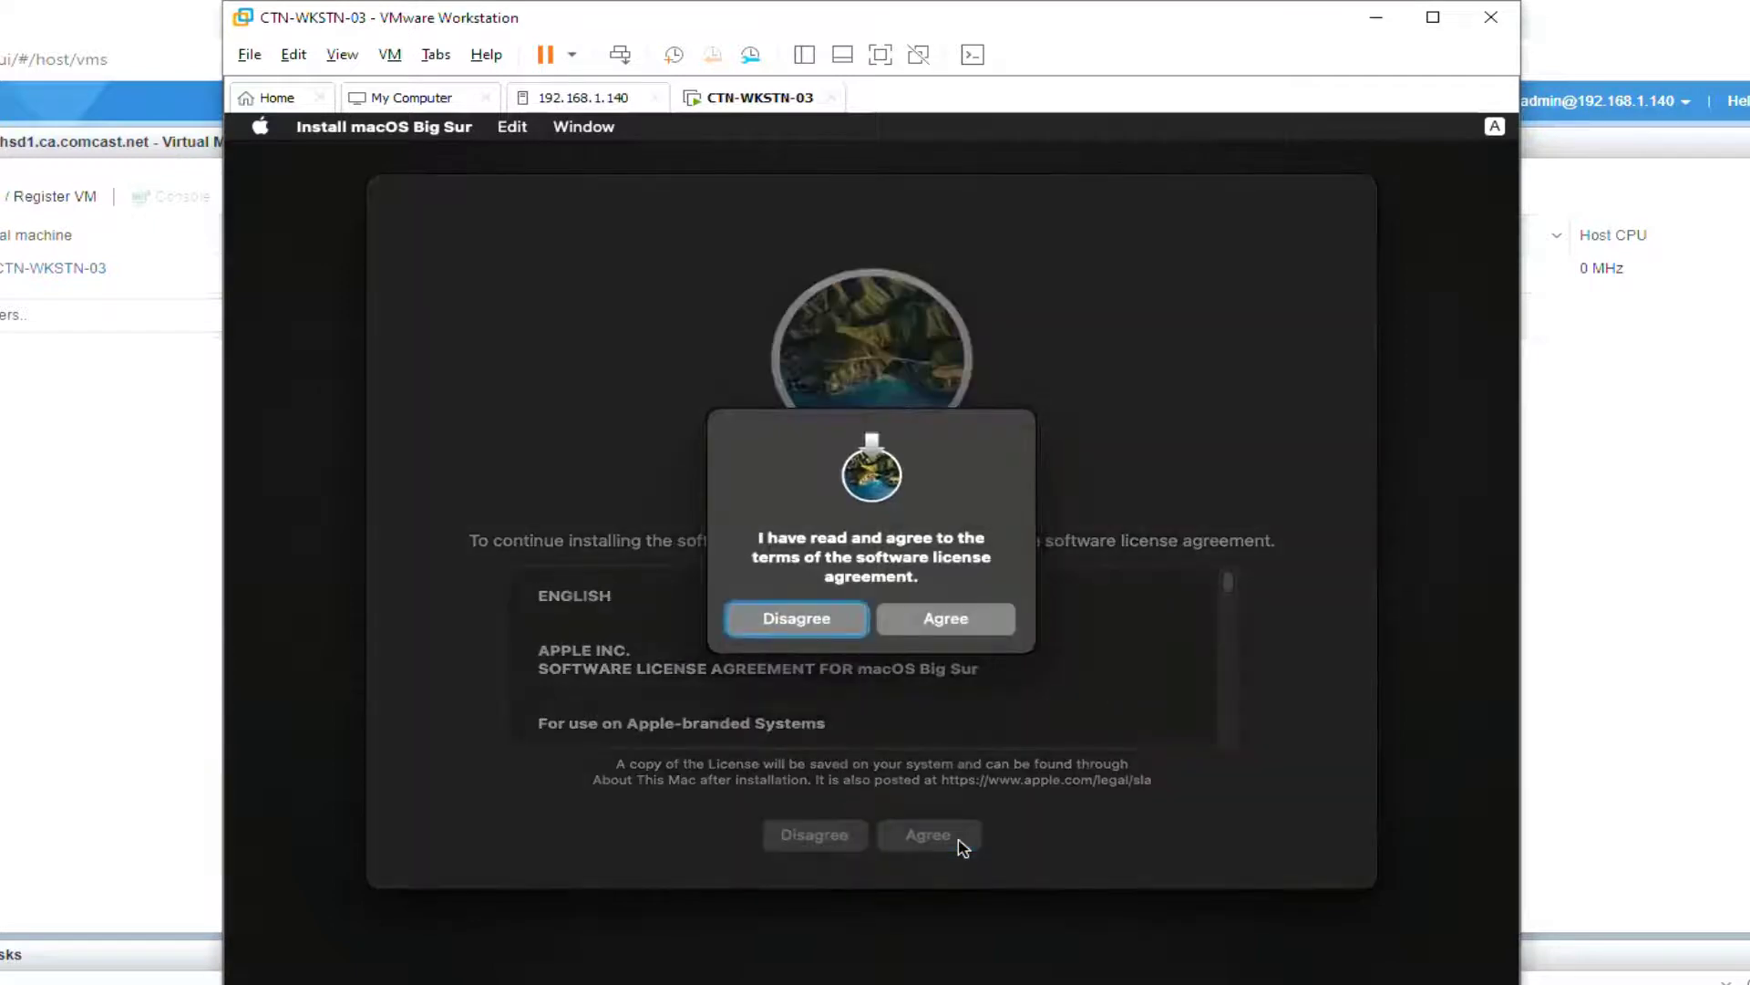
{"action": "left_click", "coordinate": [986, 631]}
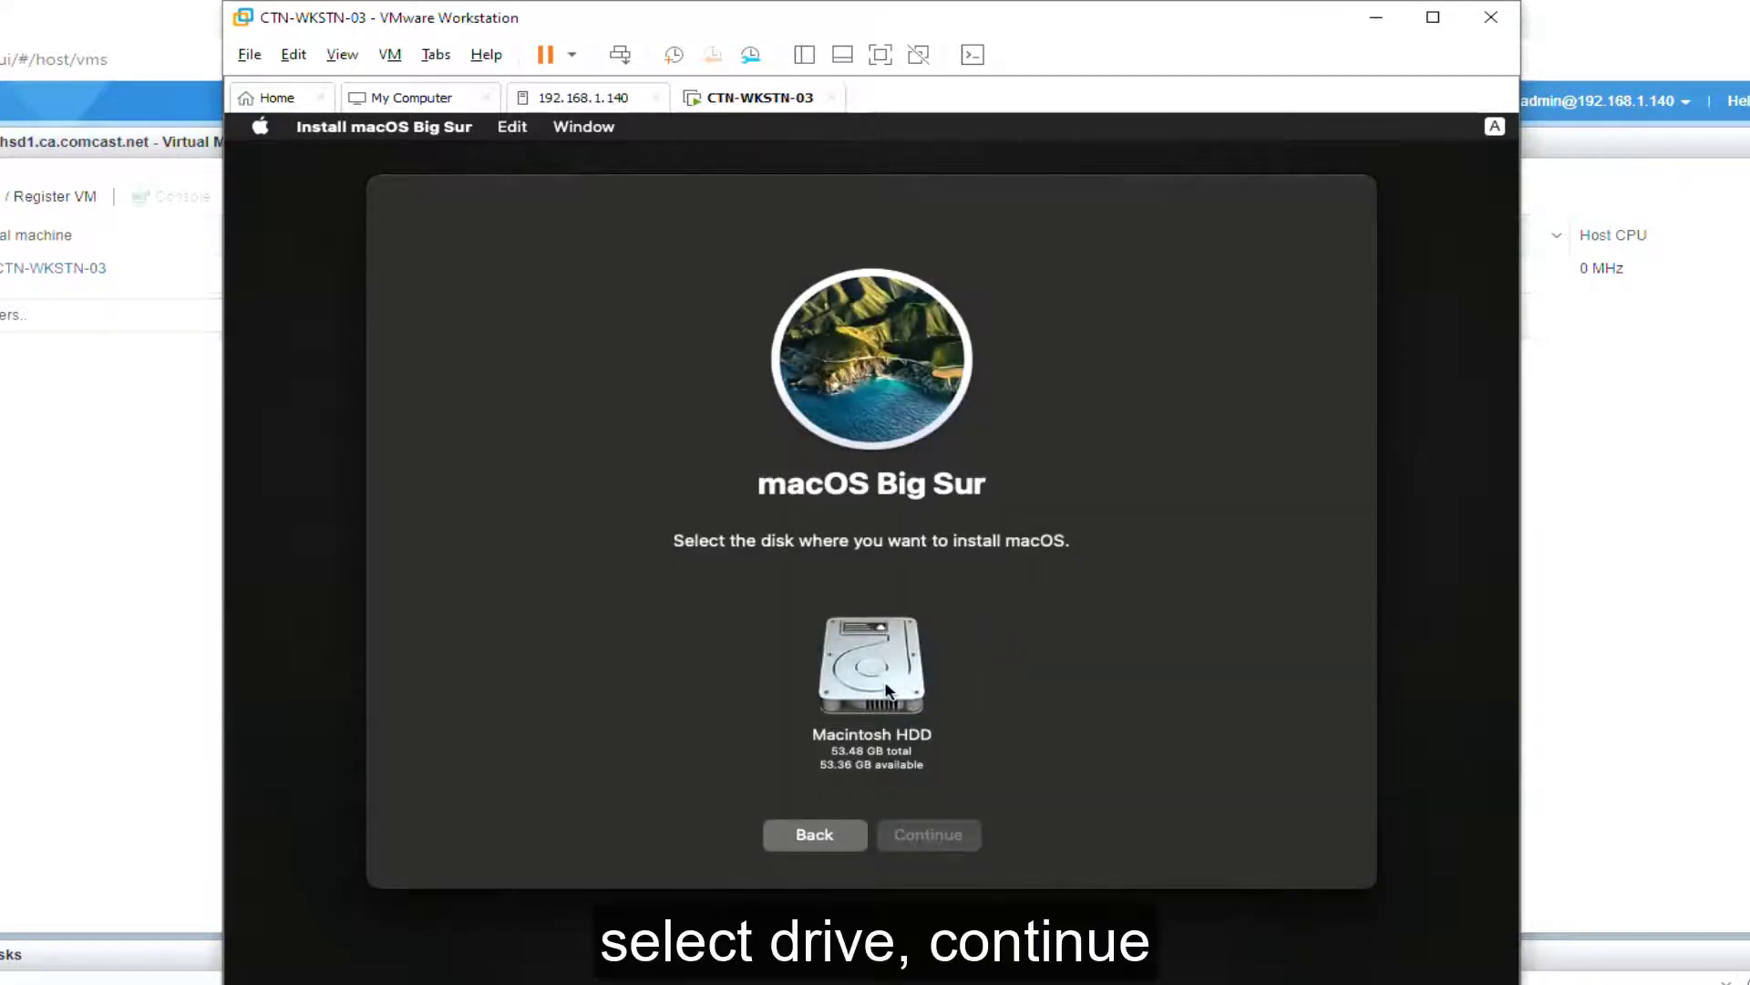
{"action": "left_click", "coordinate": [887, 690]}
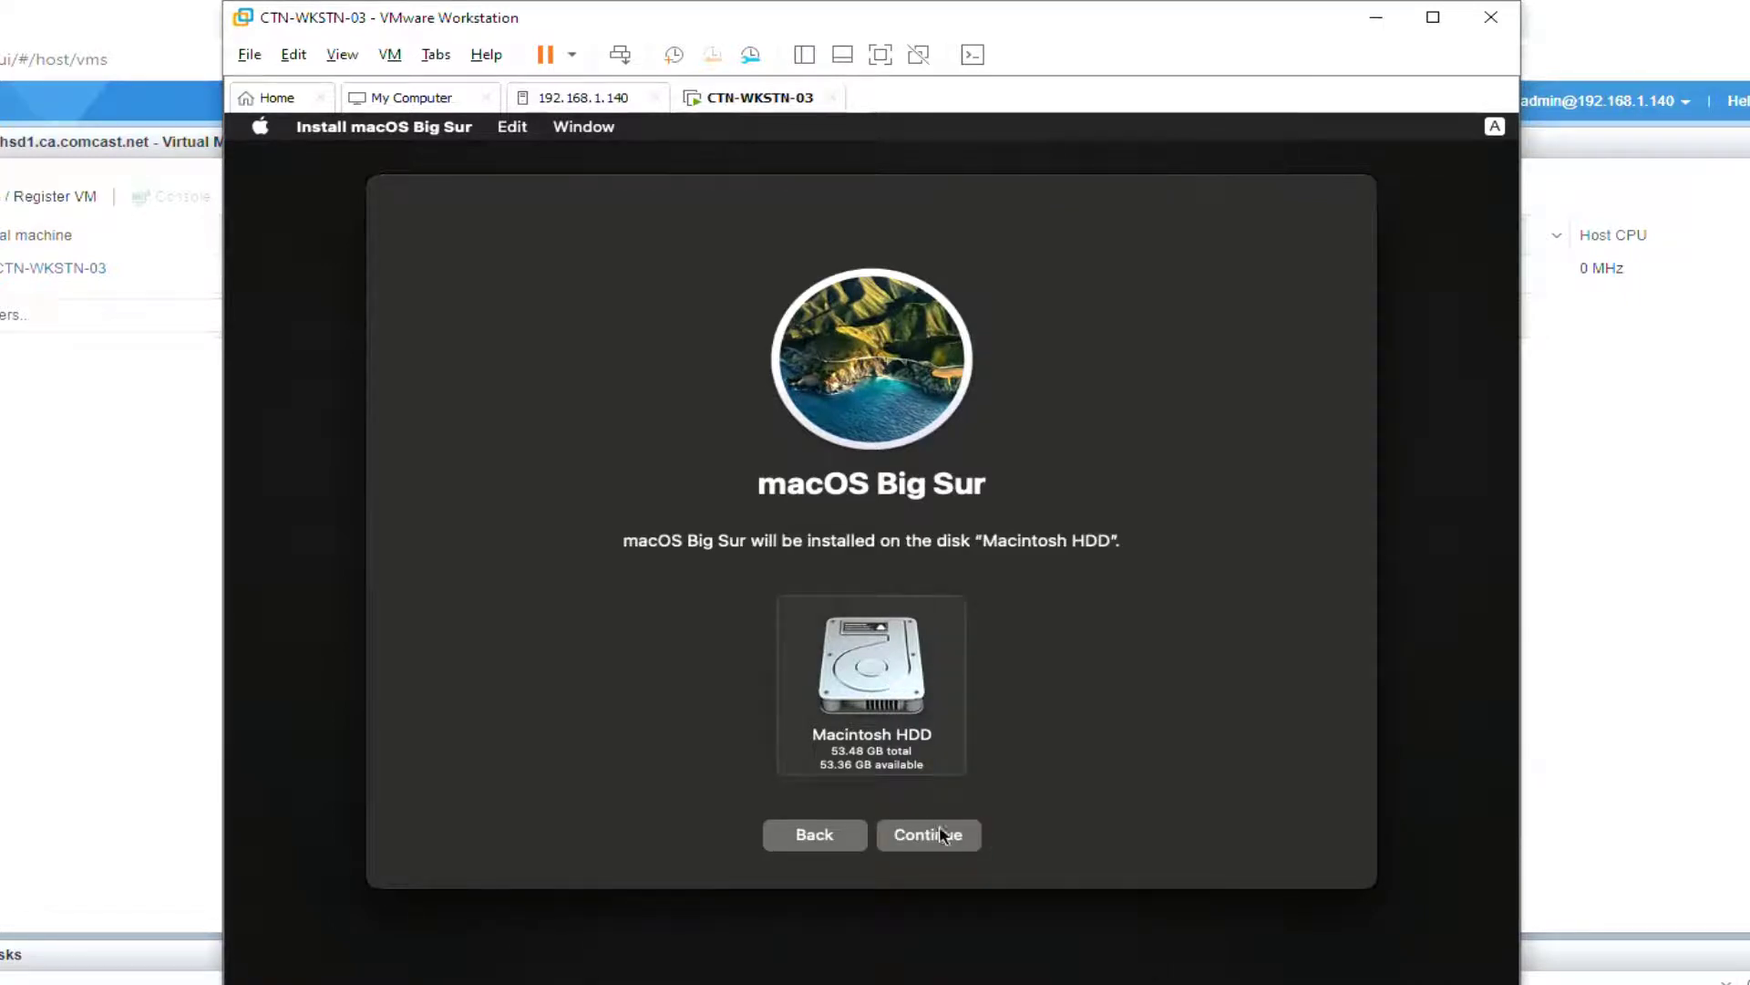
{"action": "left_click", "coordinate": [975, 836]}
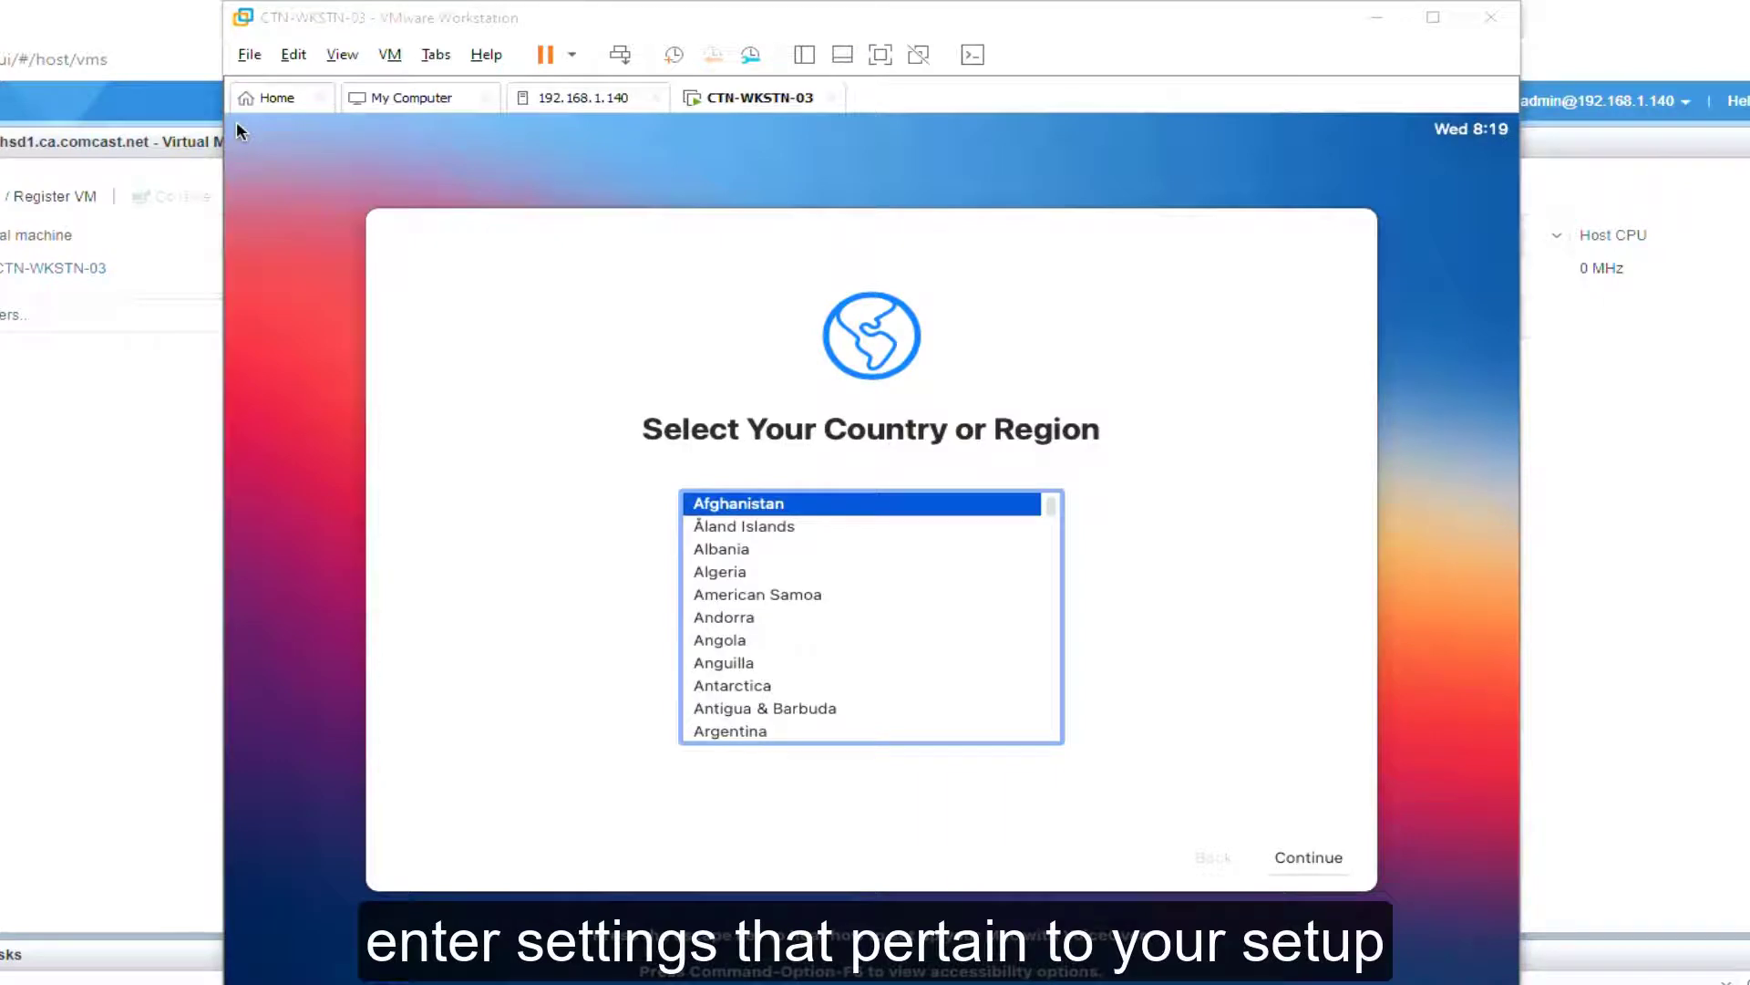
Step: Choose United States as the region, keeping English, the U.S. keyboard and default dictation
{"action": "left_click", "coordinate": [239, 131]}
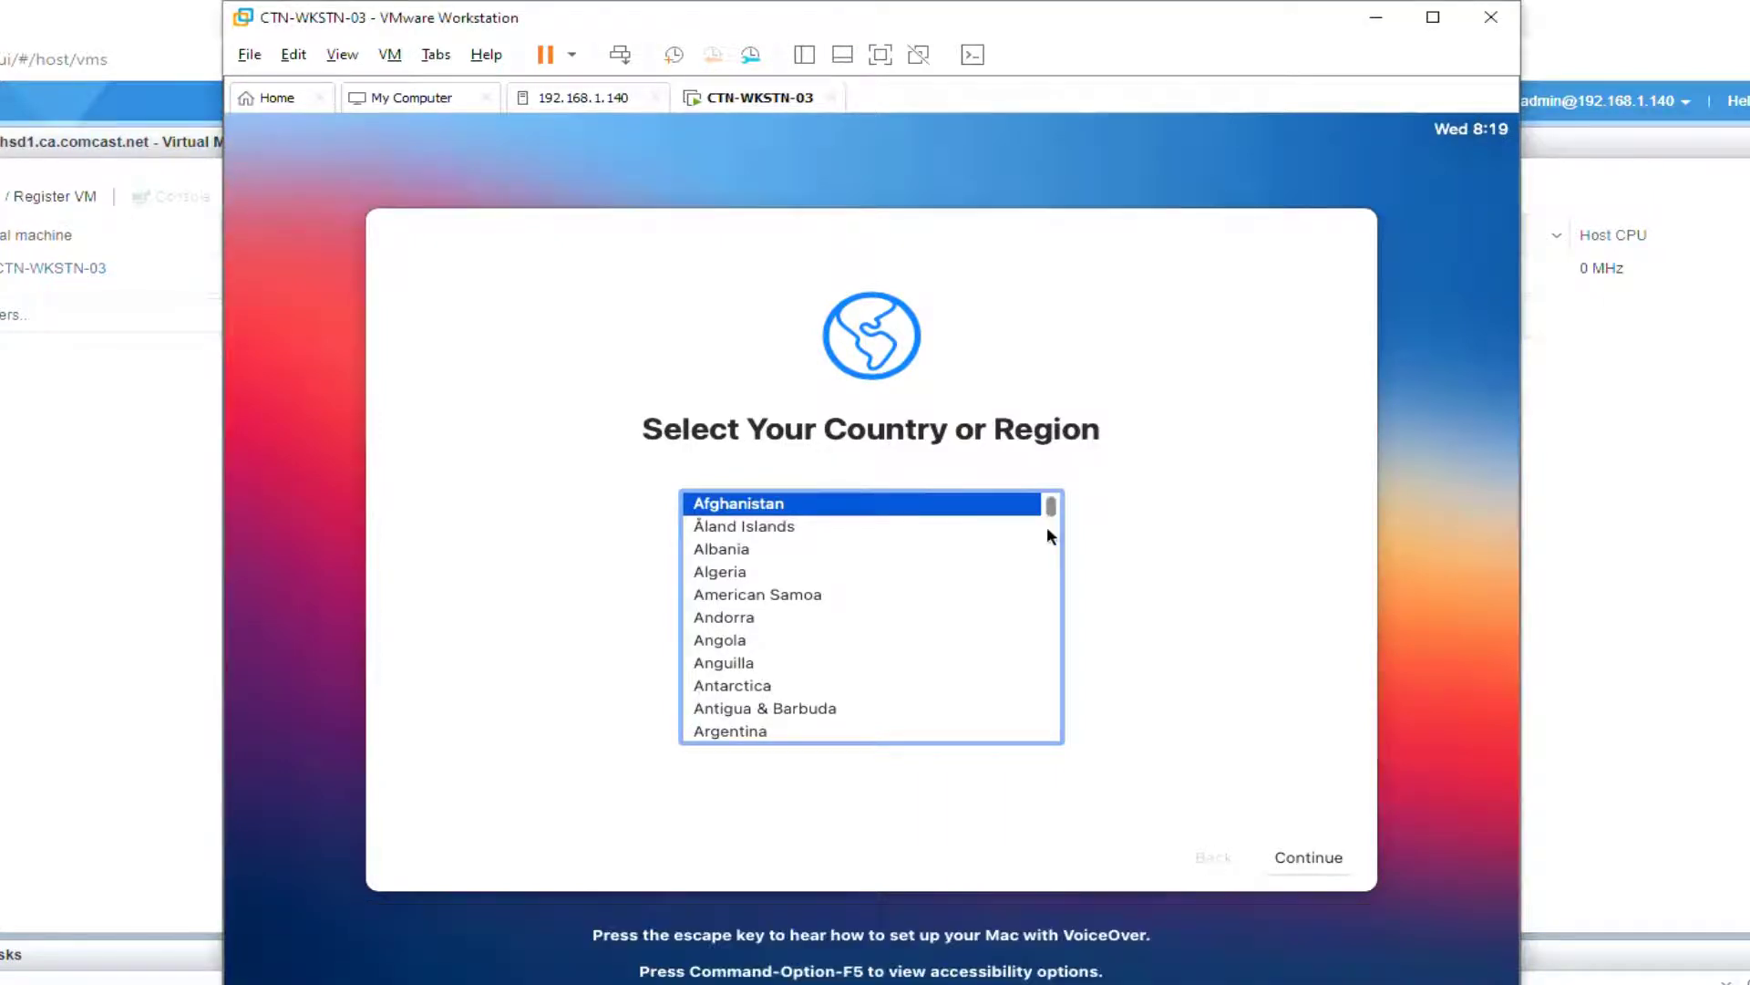
{"action": "scroll", "coordinate": [1047, 536], "scroll_direction": "down", "scroll_amount": 5}
{"action": "type", "text": "united states"}
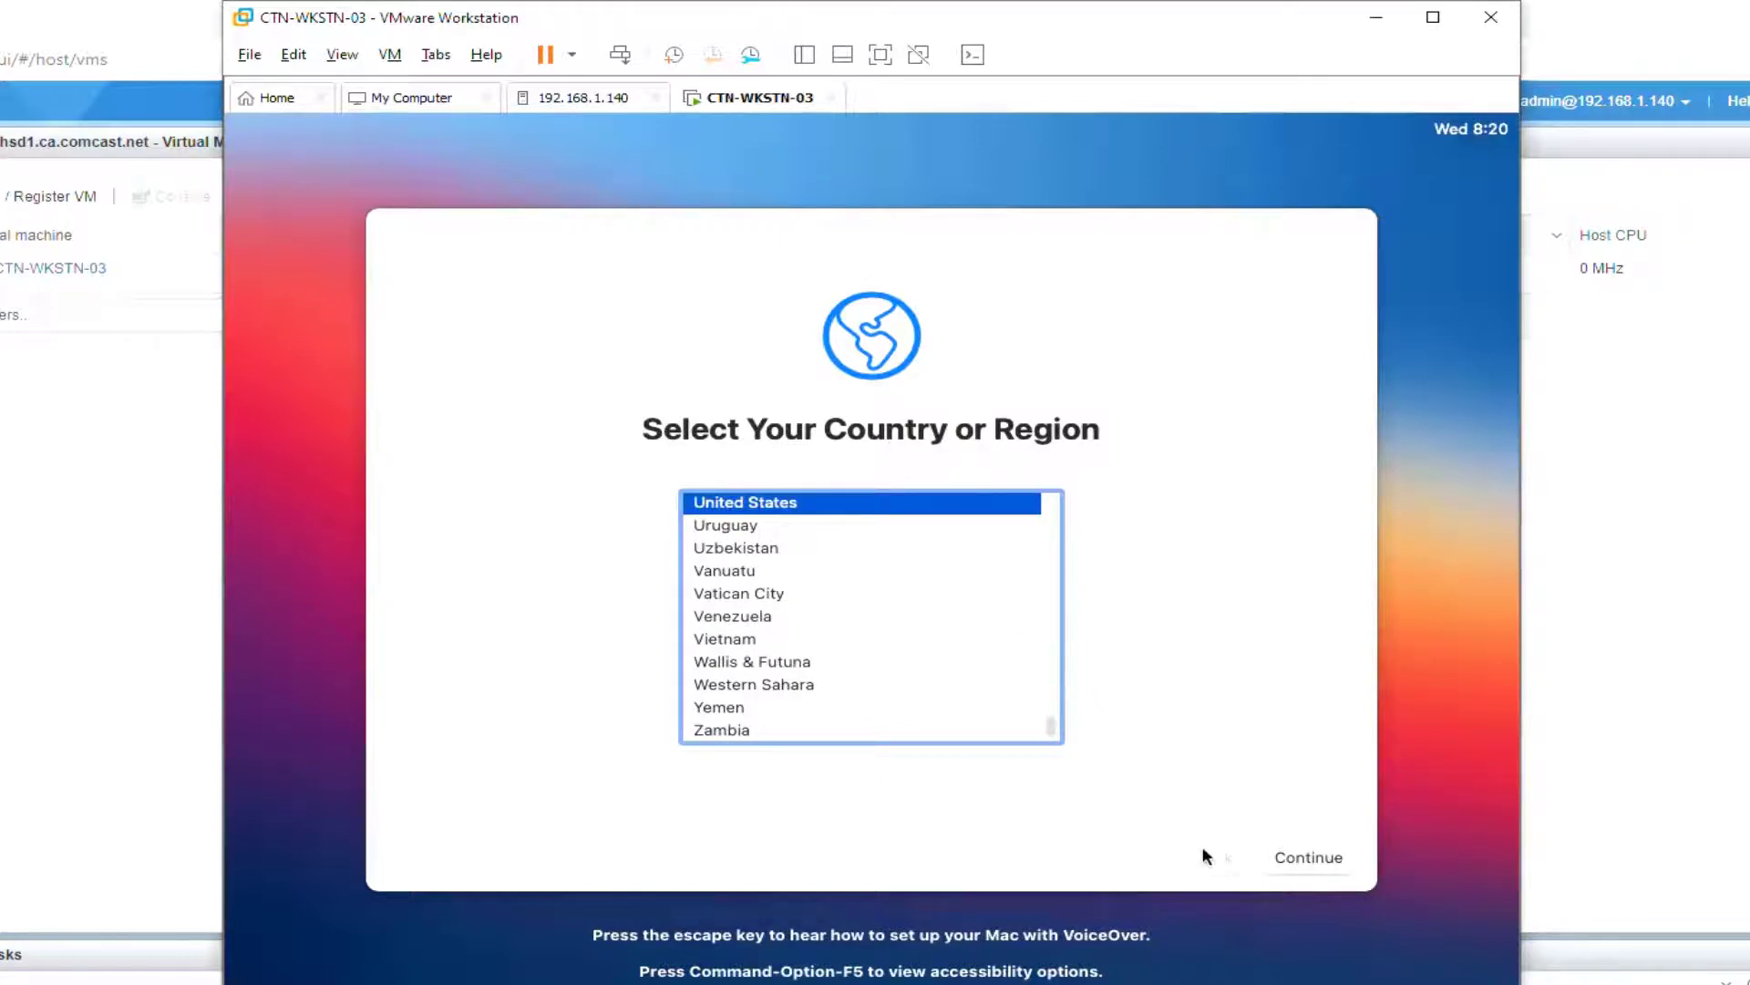
{"action": "left_click", "coordinate": [1342, 862]}
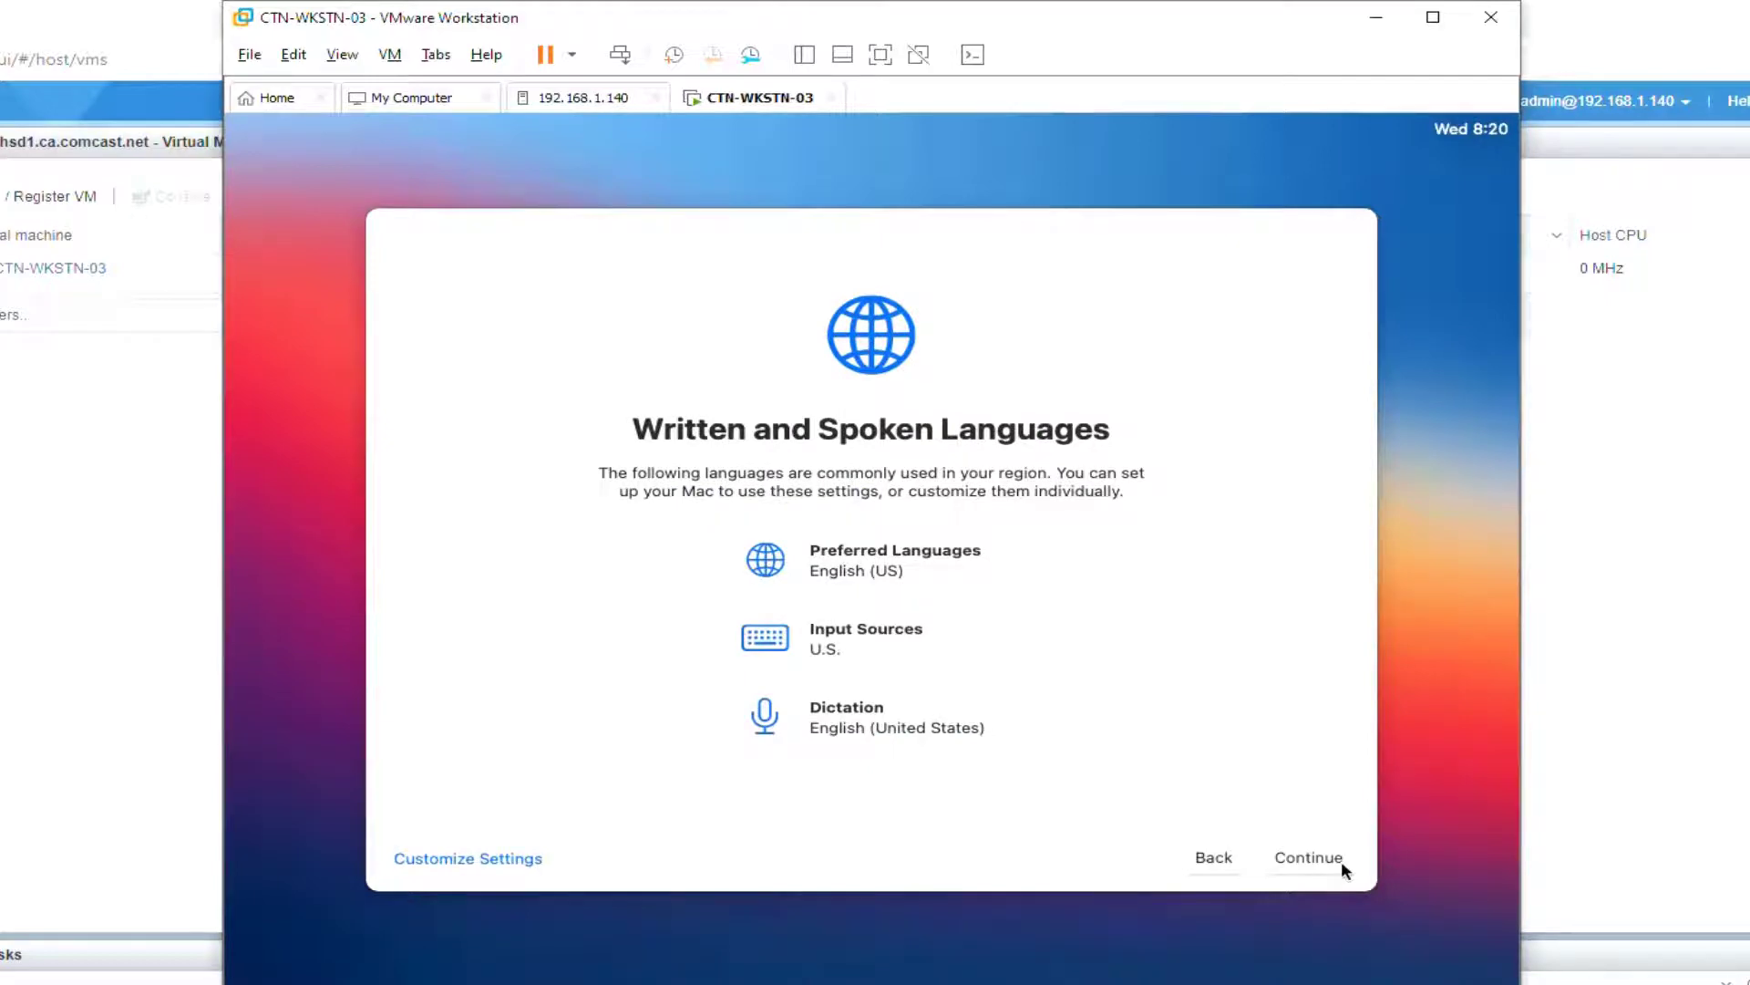
{"action": "left_click", "coordinate": [470, 864]}
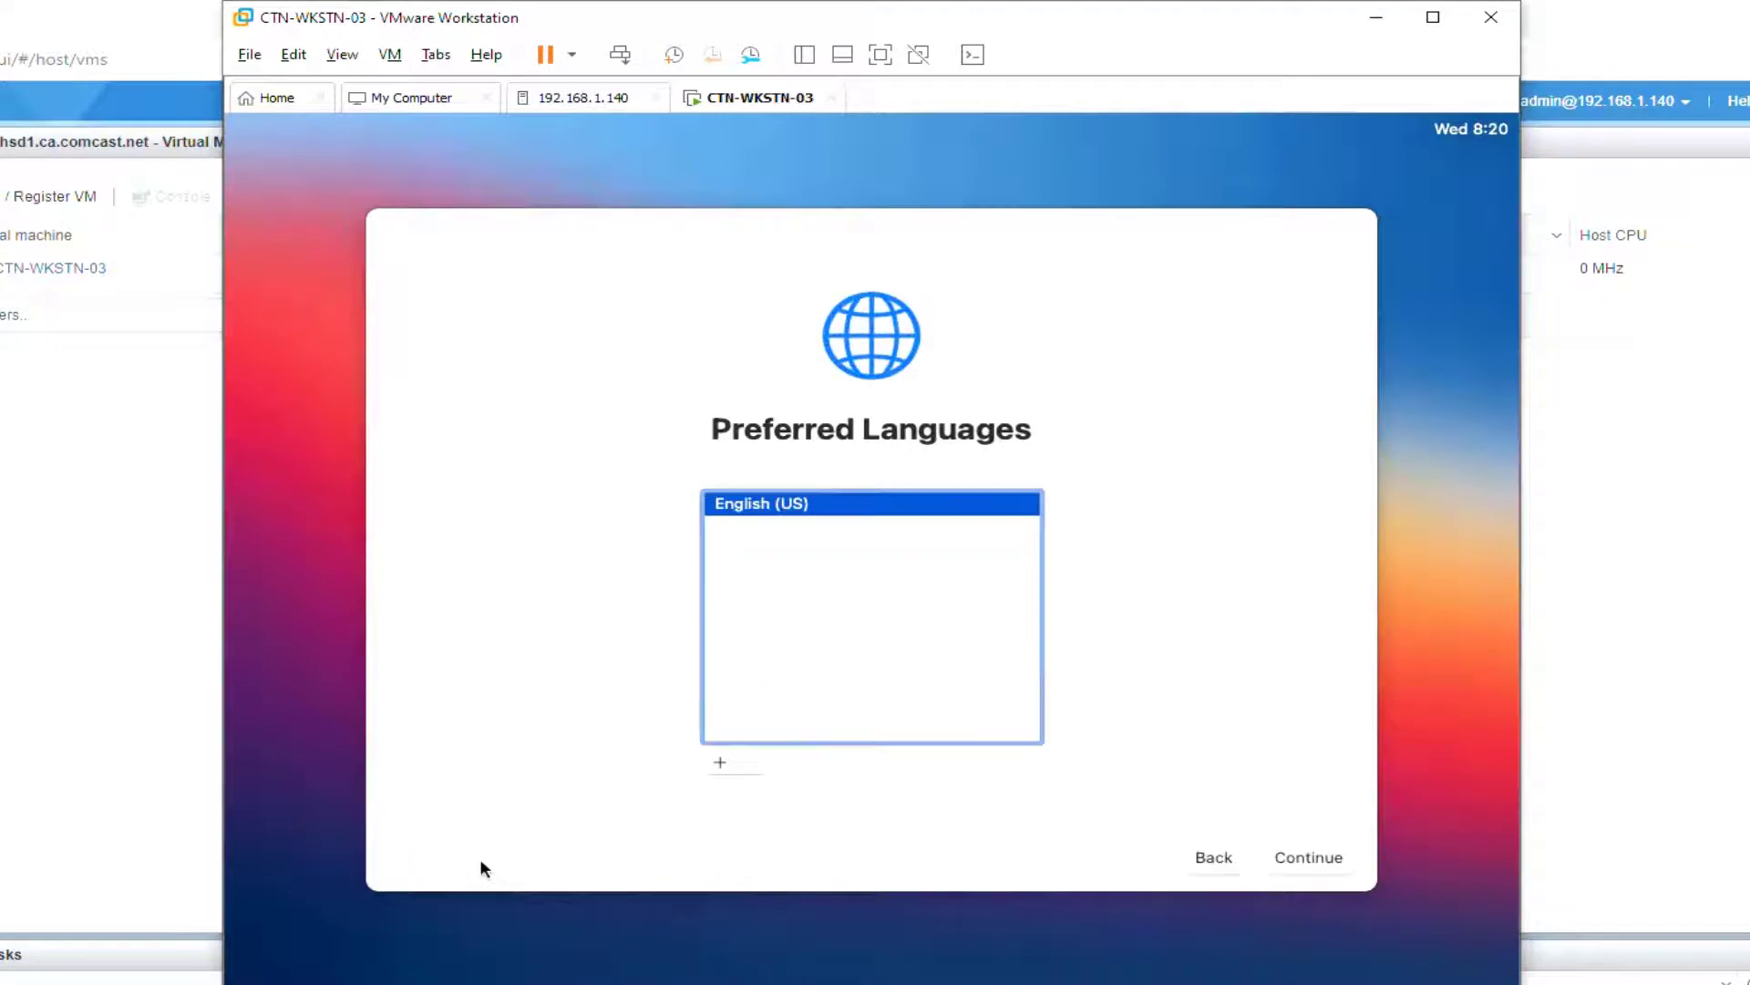
{"action": "left_click", "coordinate": [1298, 861]}
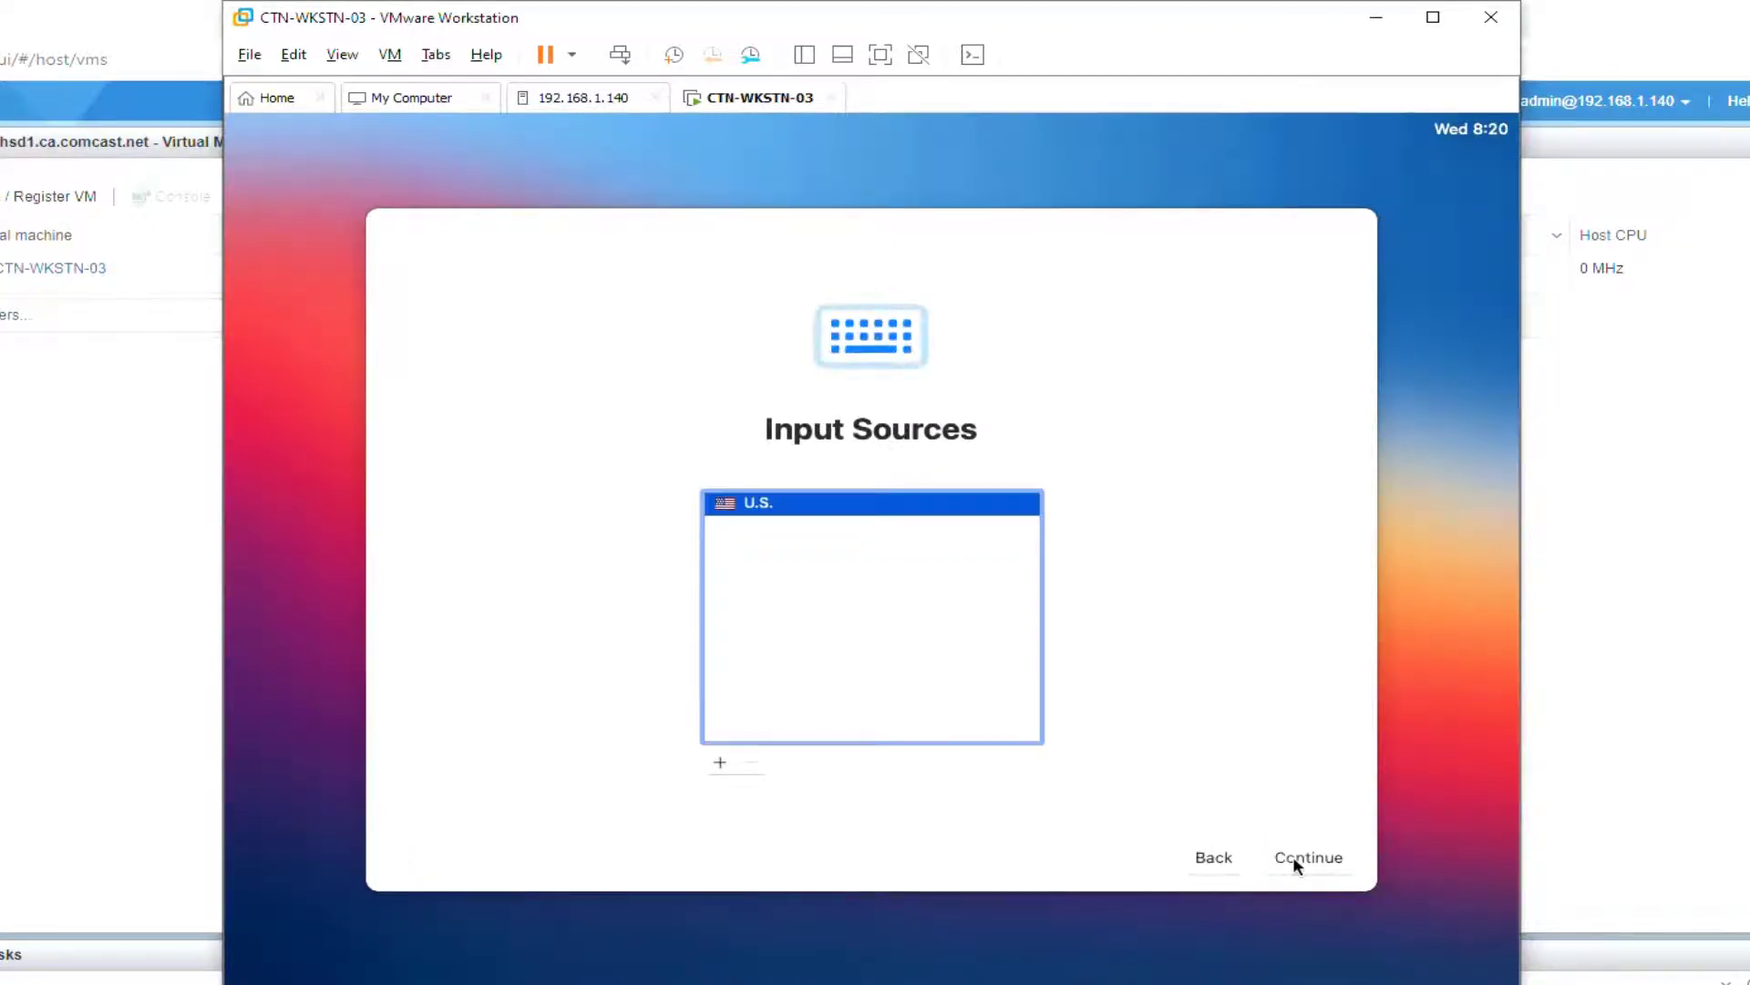
{"action": "left_click", "coordinate": [1298, 861]}
{"action": "left_click", "coordinate": [1296, 861]}
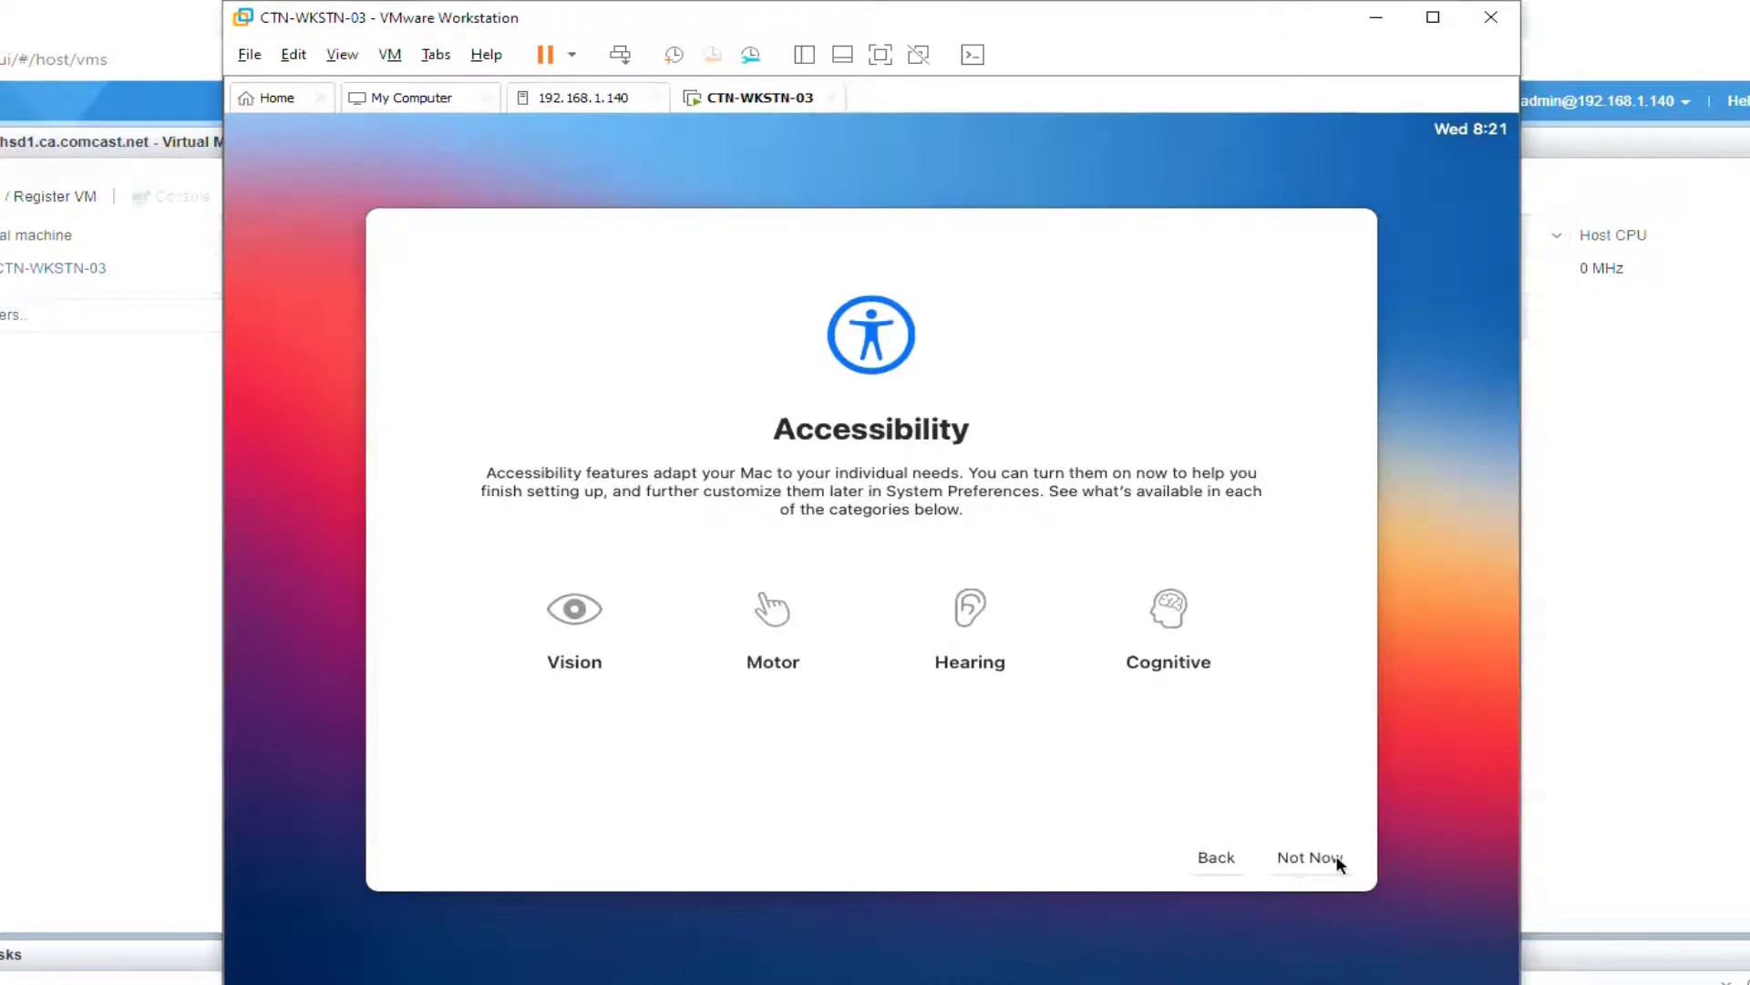
Step: Skip Accessibility, pass Data & Privacy, and decline Migration Assistant
{"action": "left_click", "coordinate": [1338, 863]}
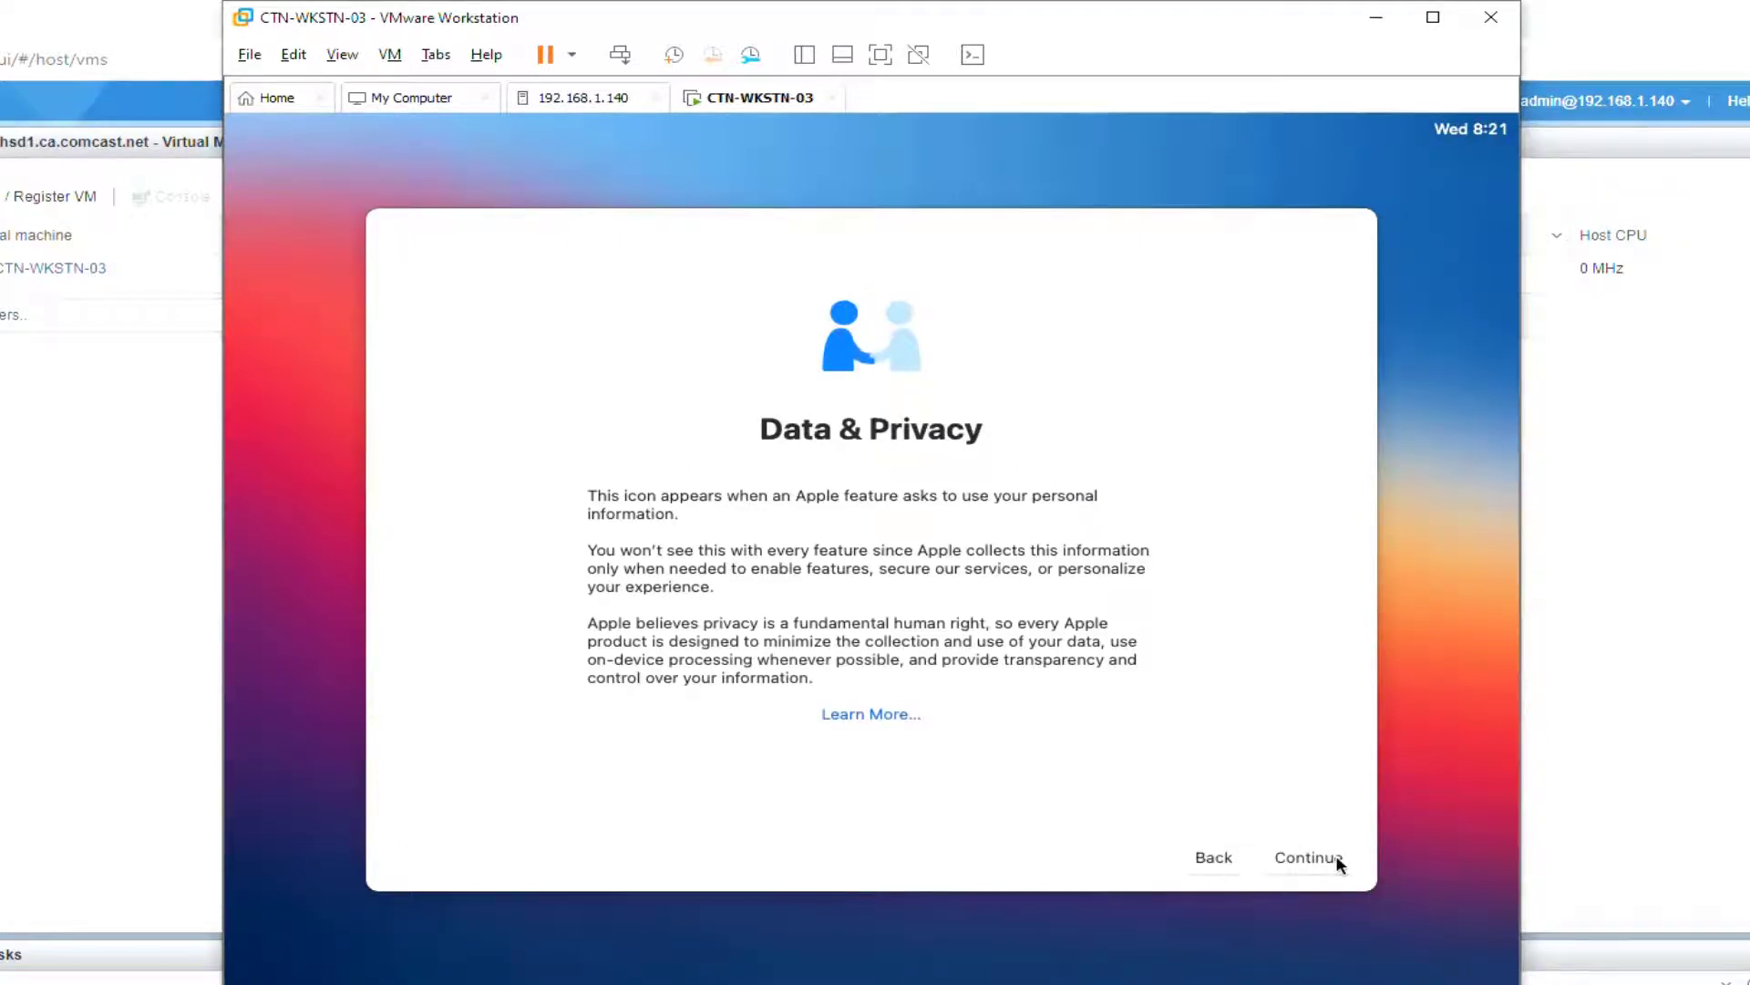
{"action": "left_click", "coordinate": [1337, 857]}
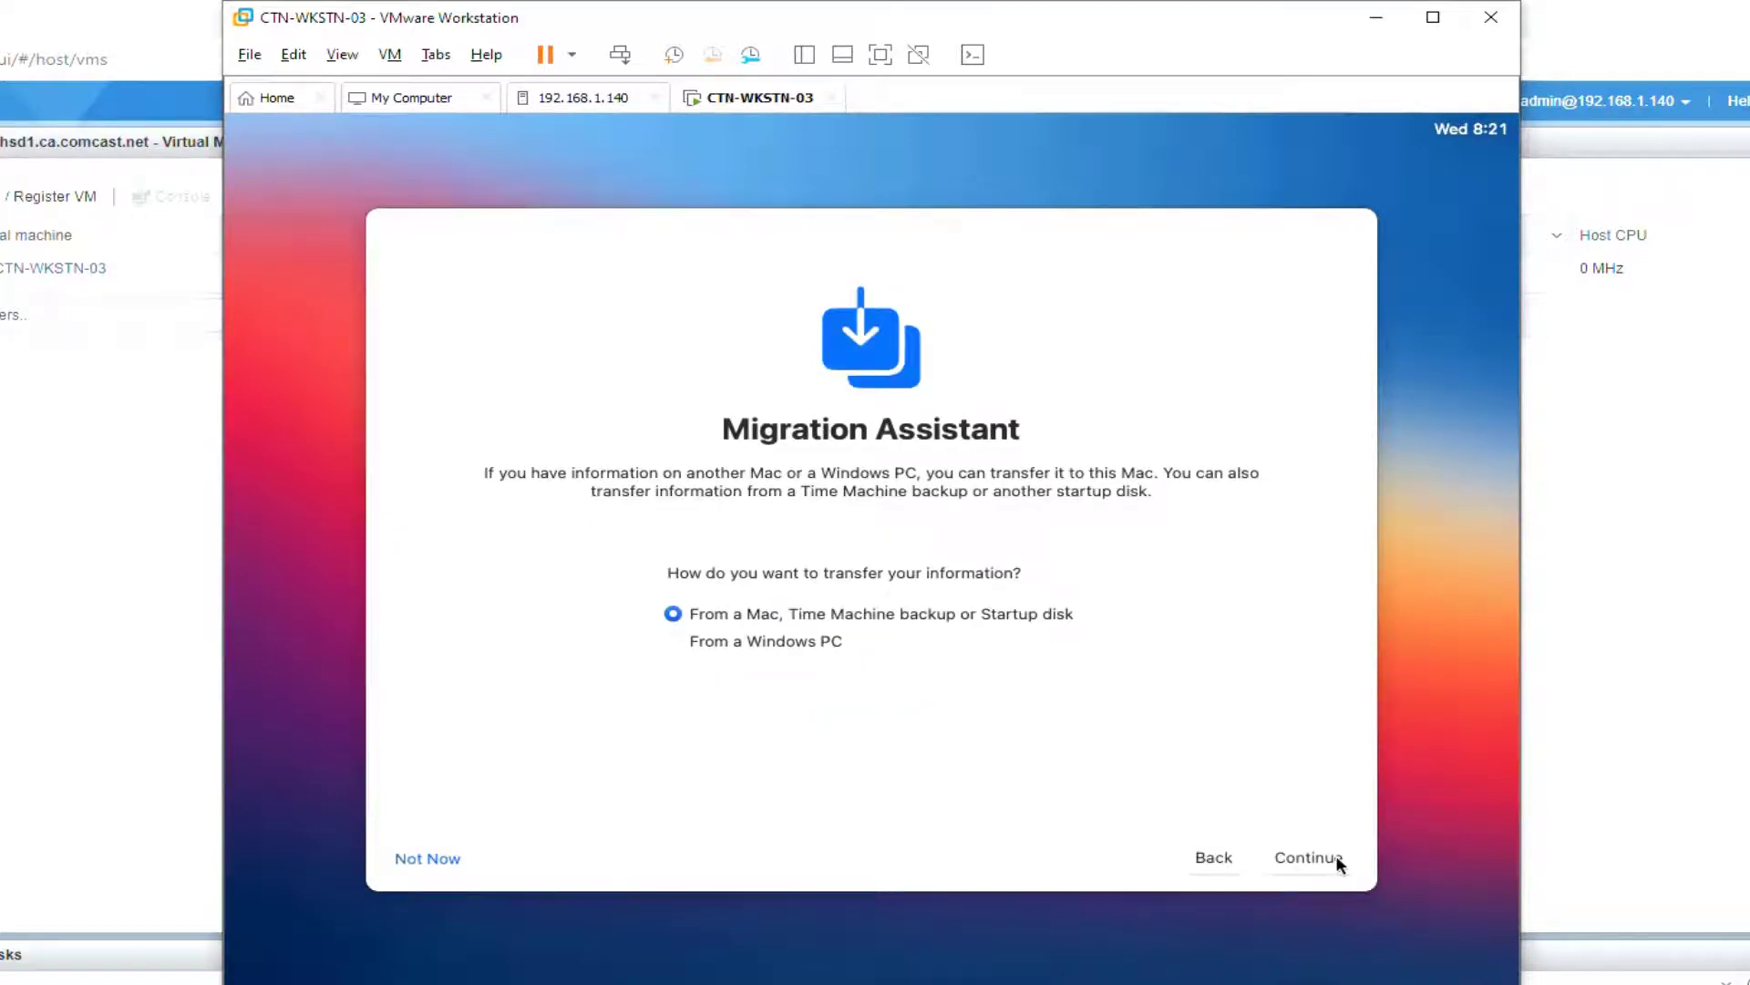
{"action": "left_click", "coordinate": [434, 859]}
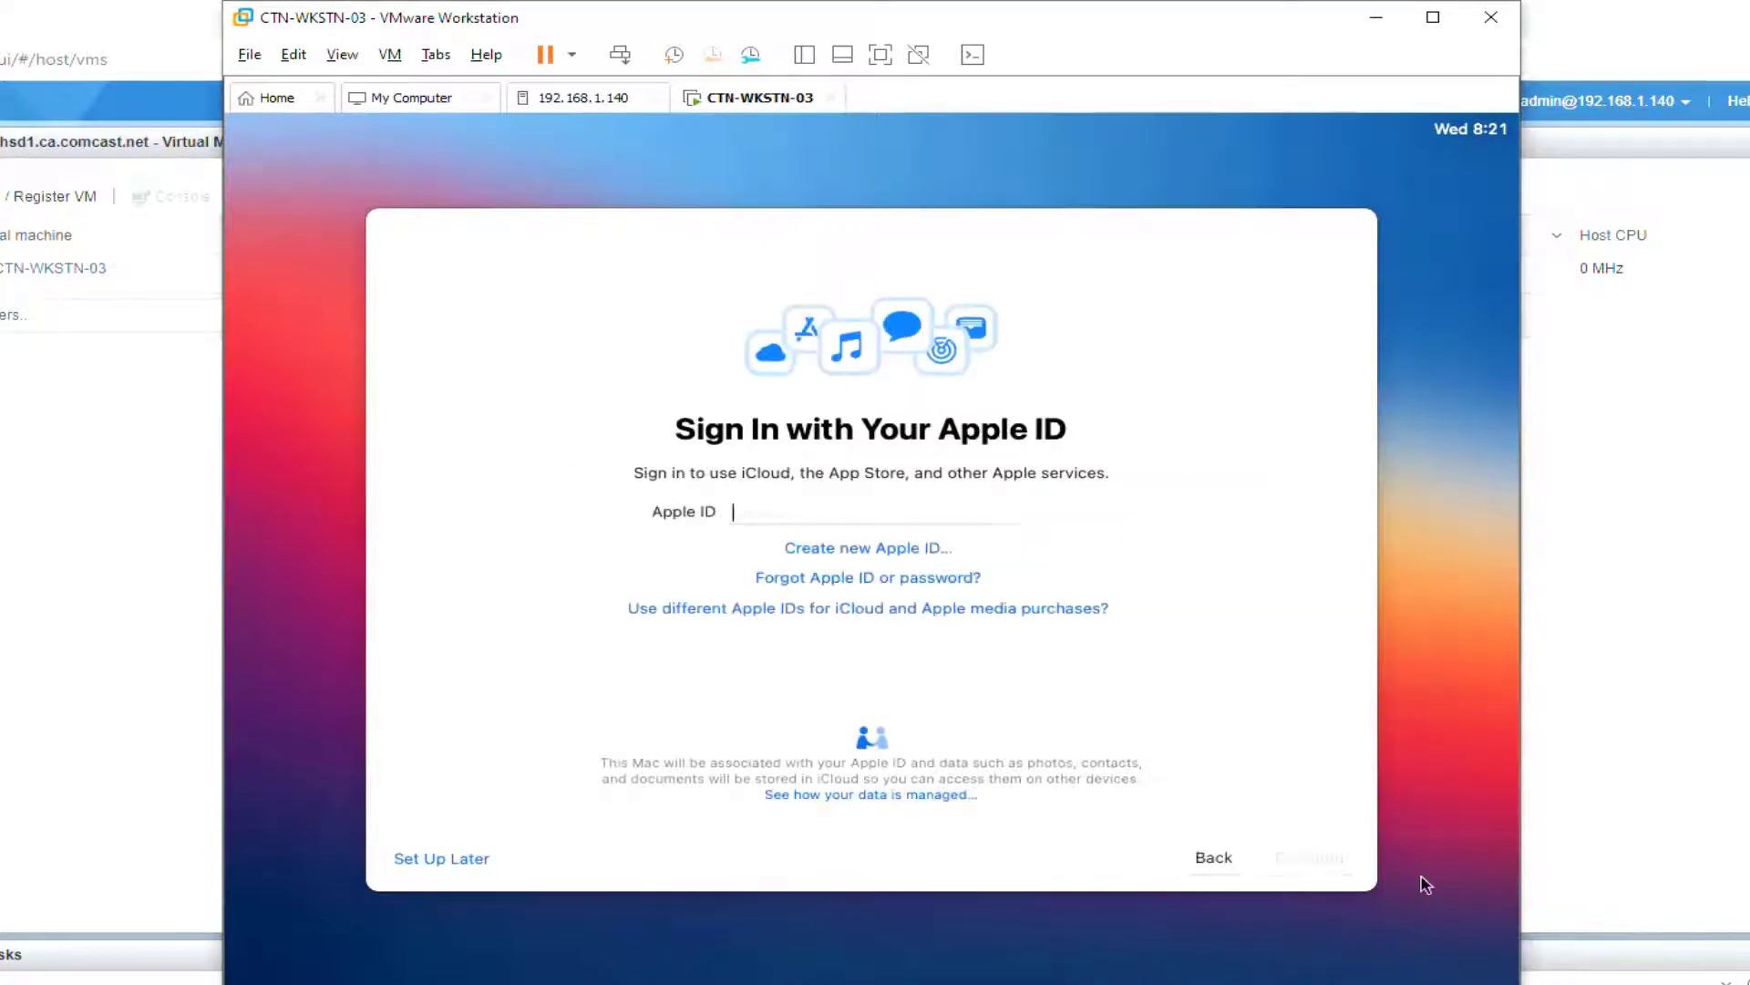
Step: Skip Apple ID sign-in and agree to the macOS Software License Agreement
{"action": "left_click", "coordinate": [481, 860]}
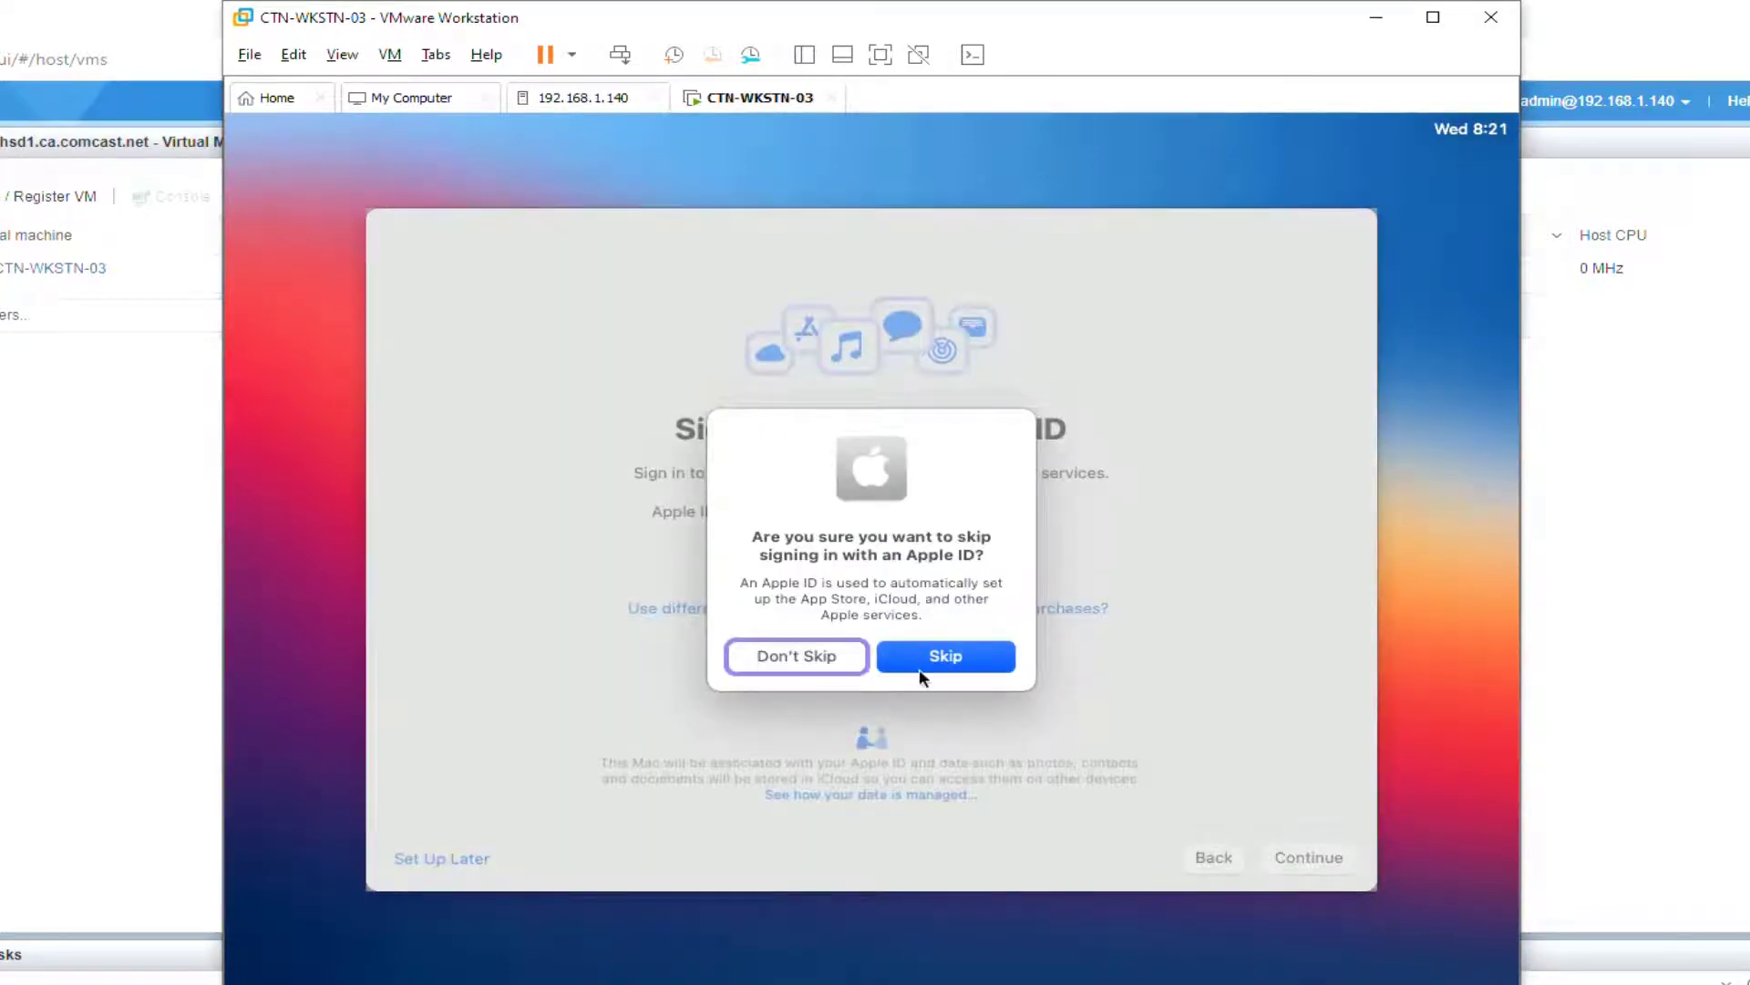
{"action": "left_click", "coordinate": [1000, 657]}
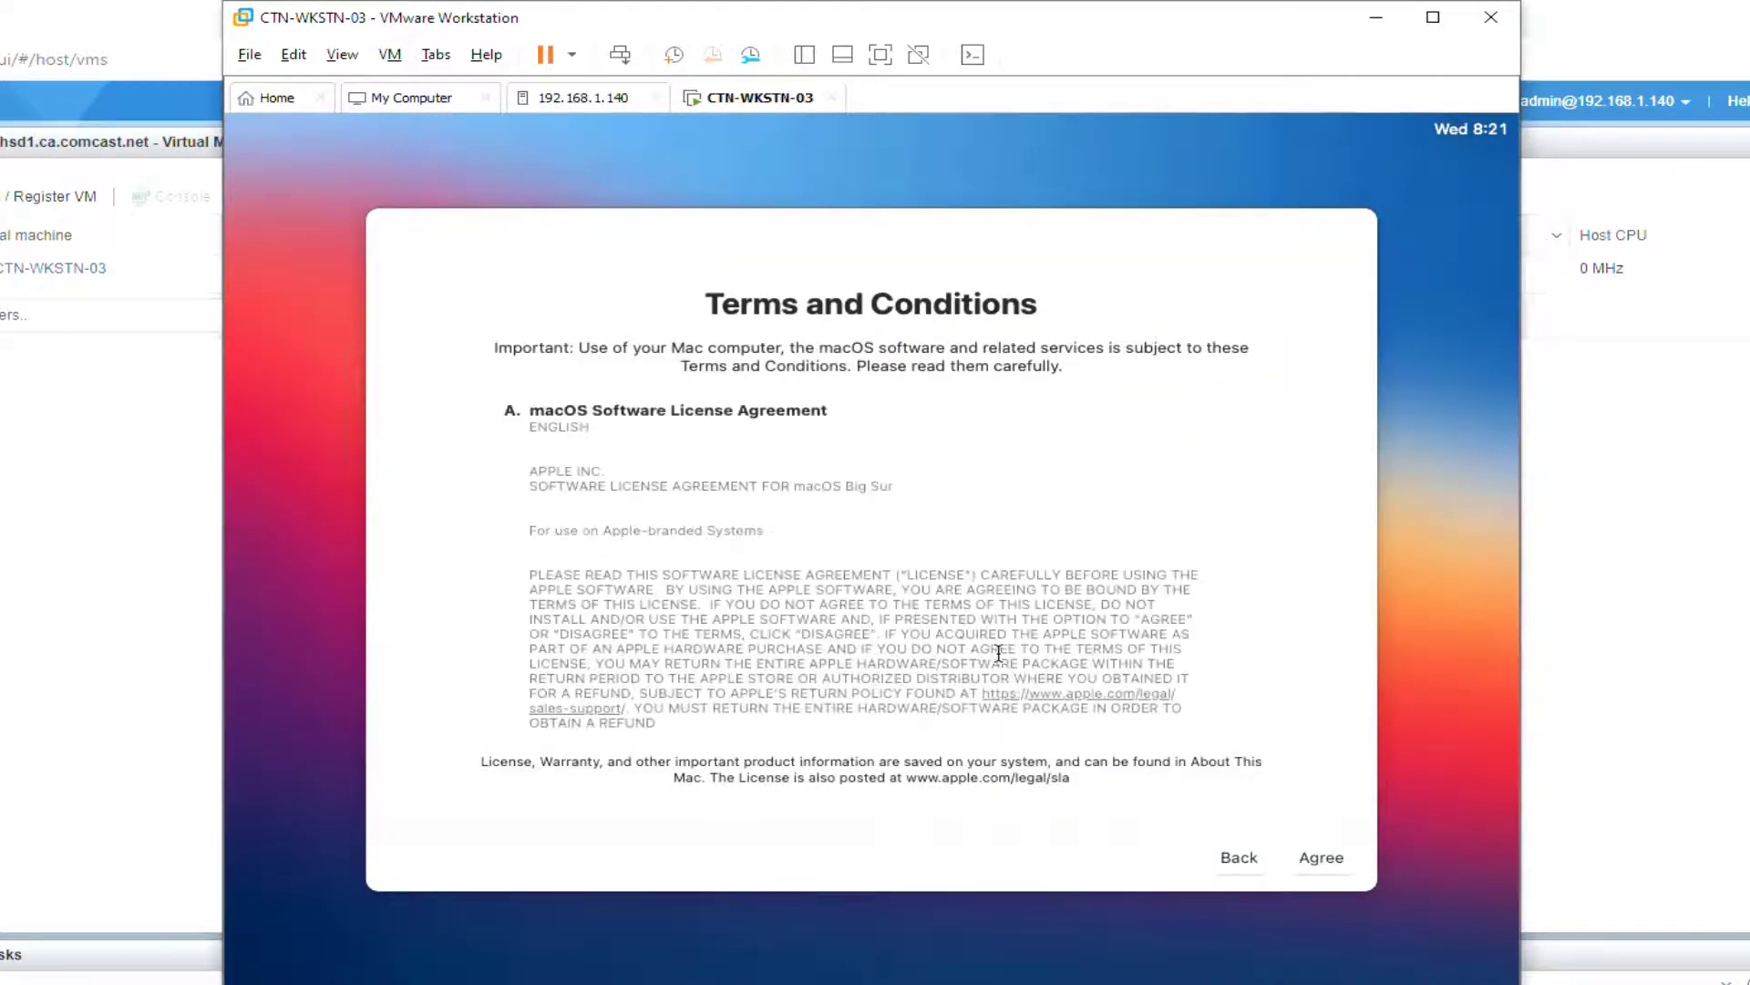
{"action": "left_click", "coordinate": [1321, 857]}
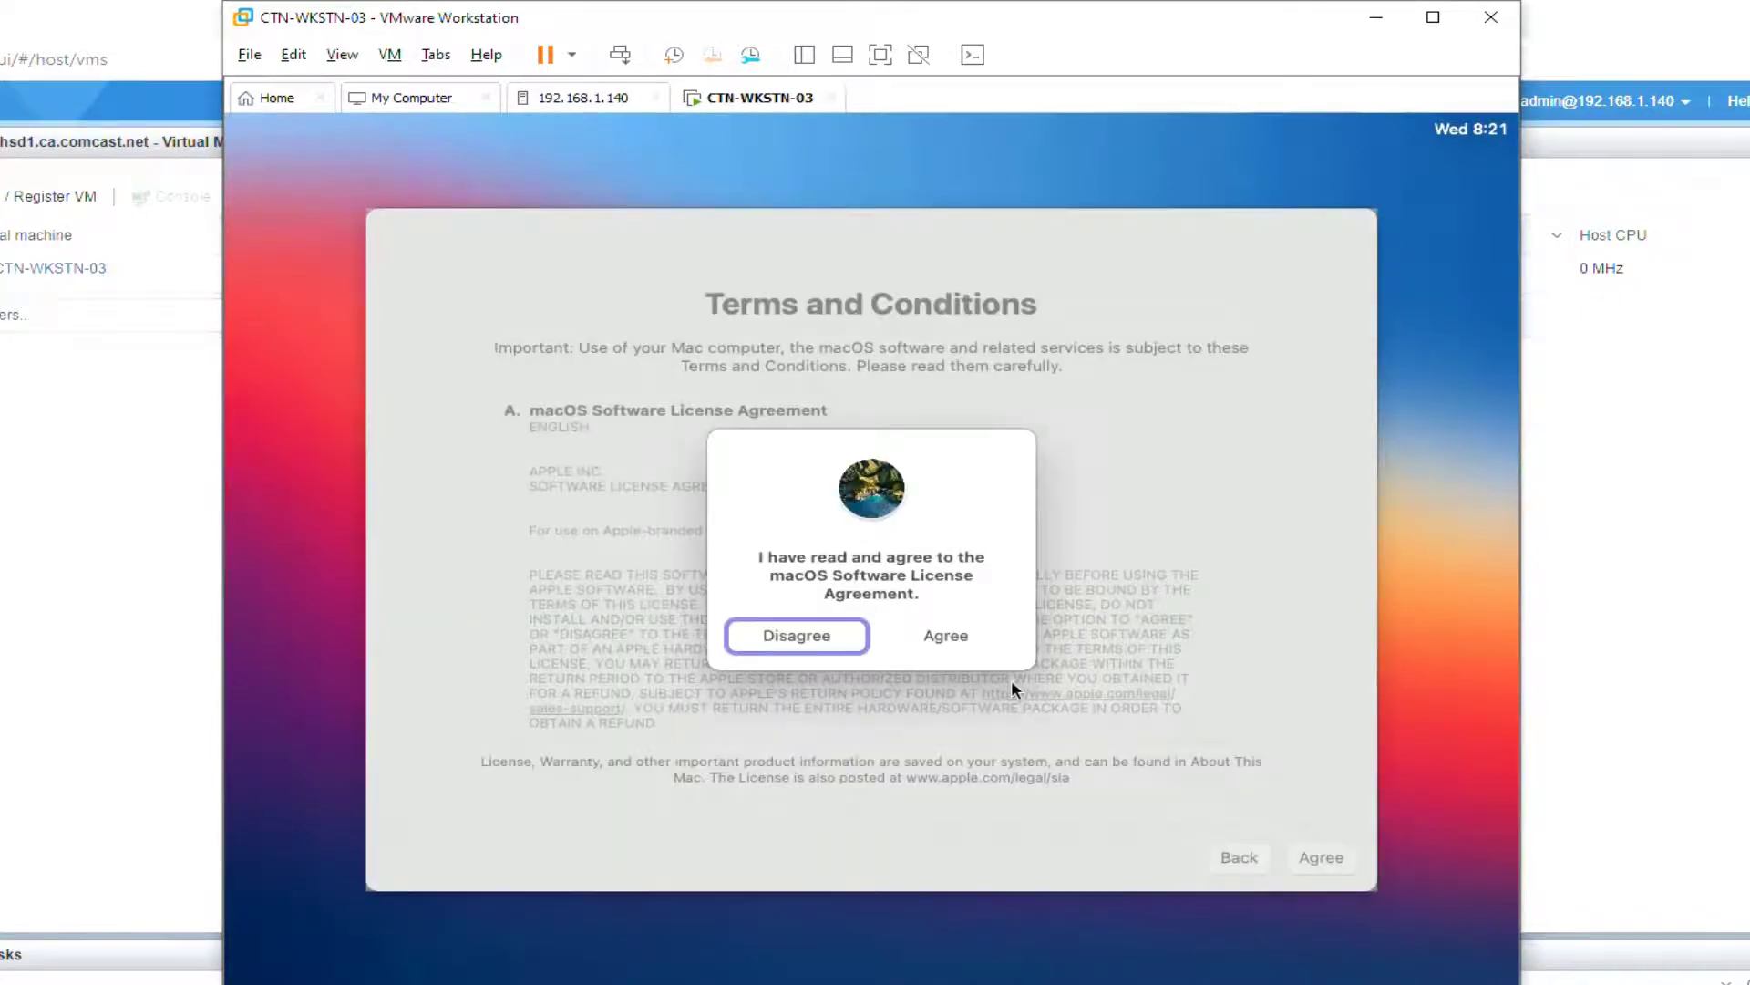
{"action": "left_click", "coordinate": [988, 635]}
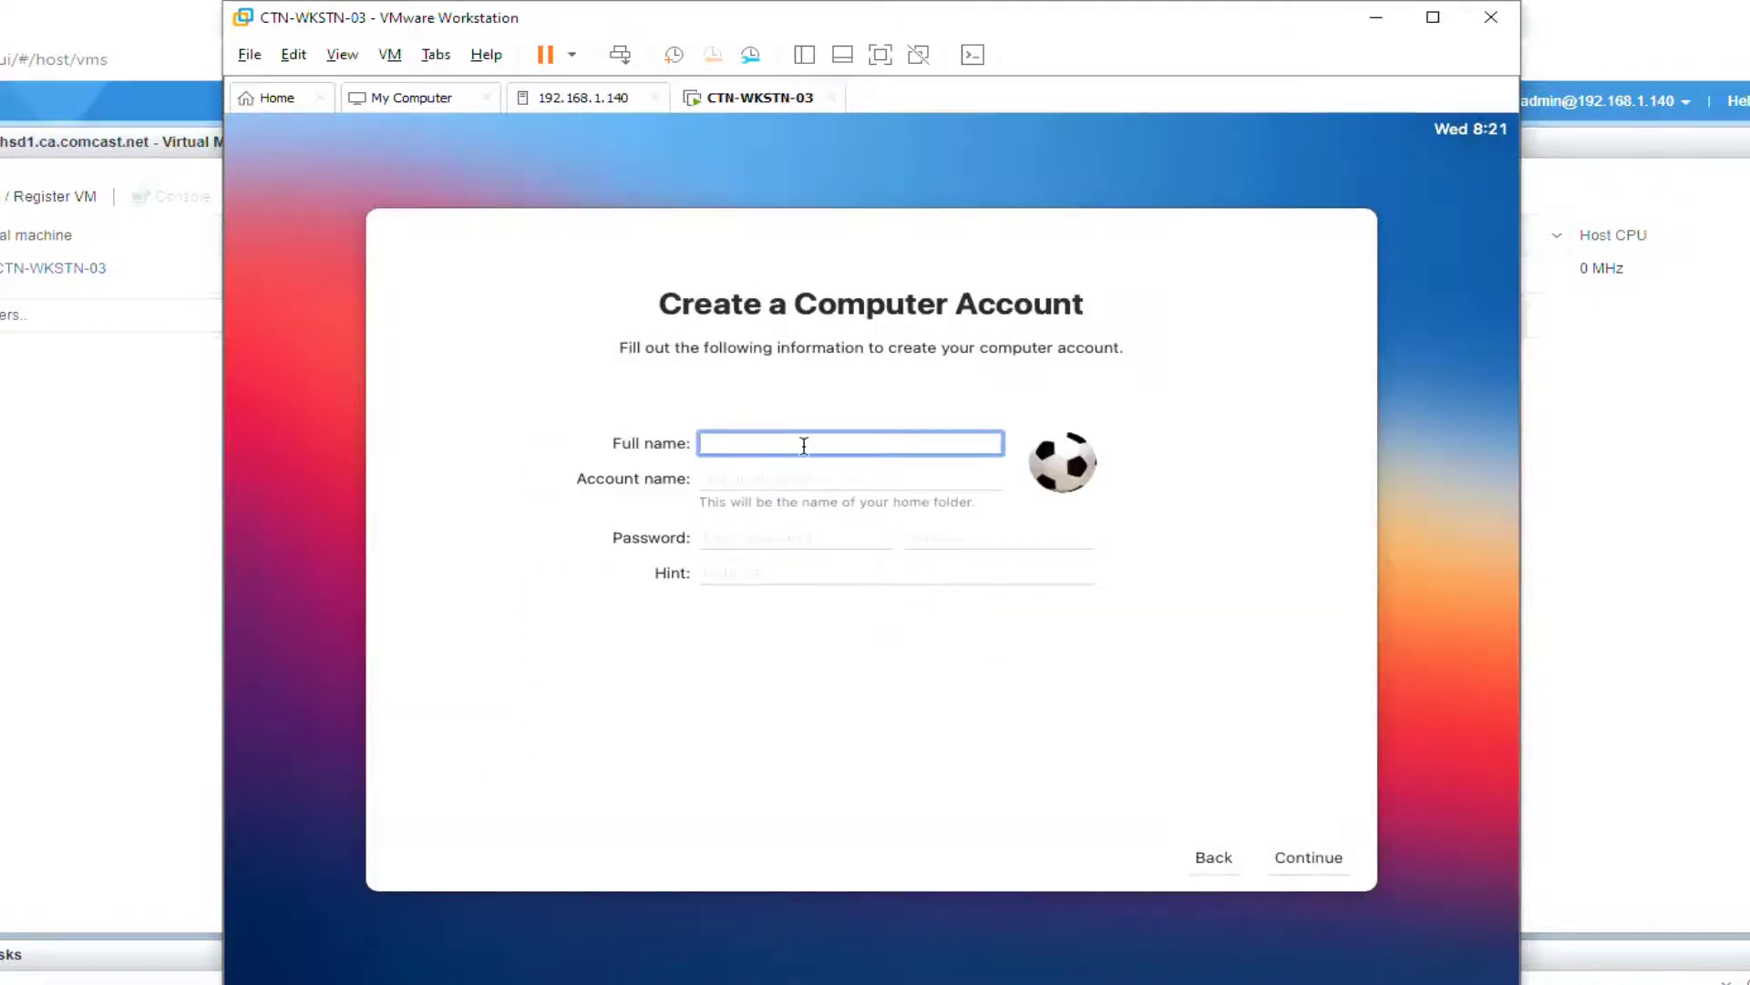
Step: Create the computer account with full name 'admin' and a password
{"action": "type", "text": "admin"}
{"action": "key", "text": "Tab"}
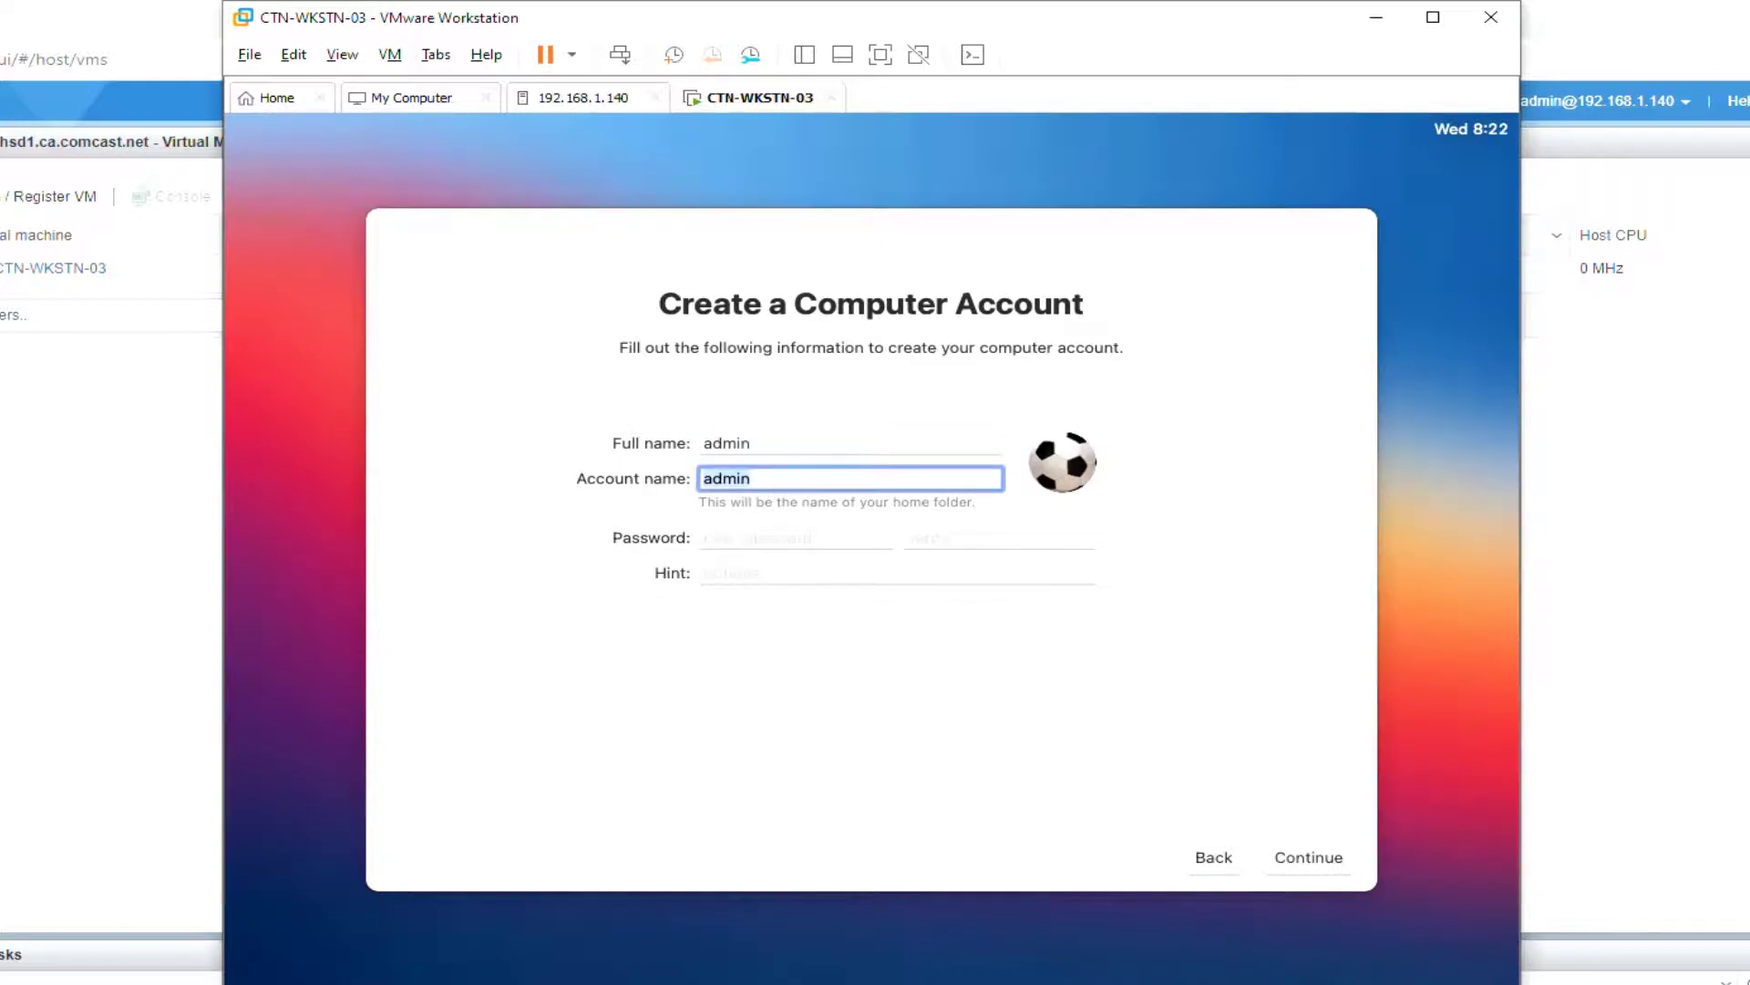
{"action": "key", "text": "Tab"}
{"action": "type", "text": "••••••••"}
{"action": "key", "text": "Tab"}
{"action": "type", "text": "••••••••"}
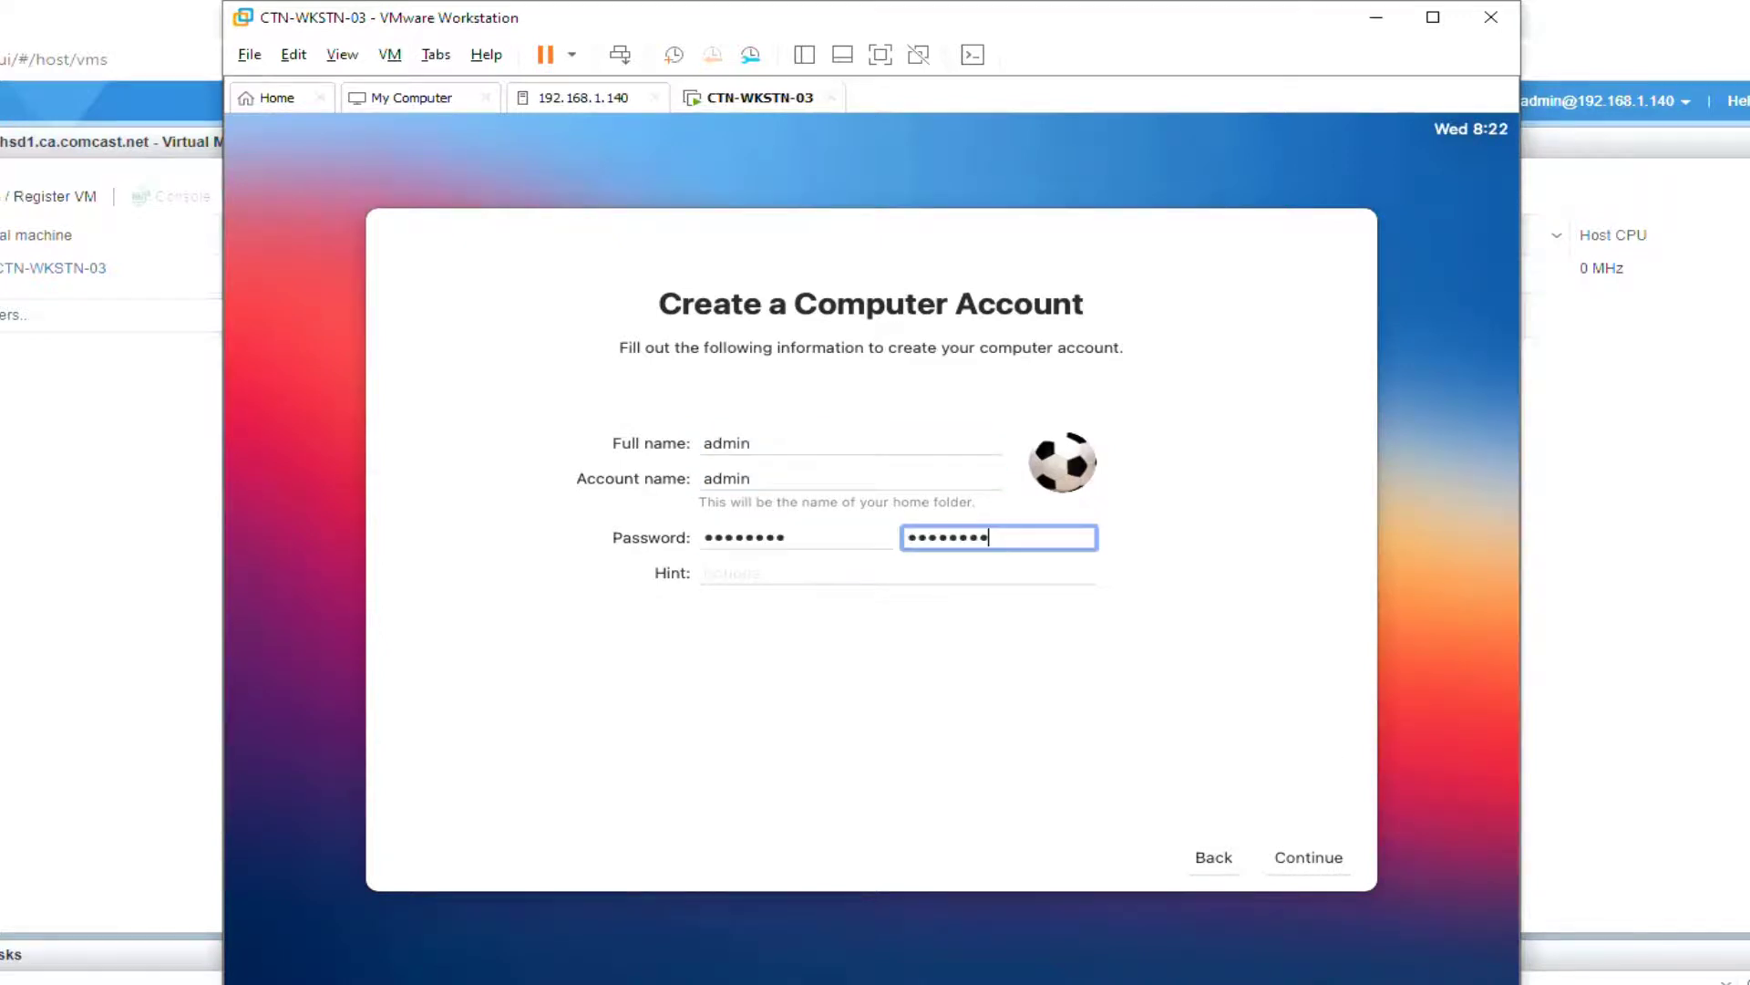
{"action": "left_click", "coordinate": [1348, 862]}
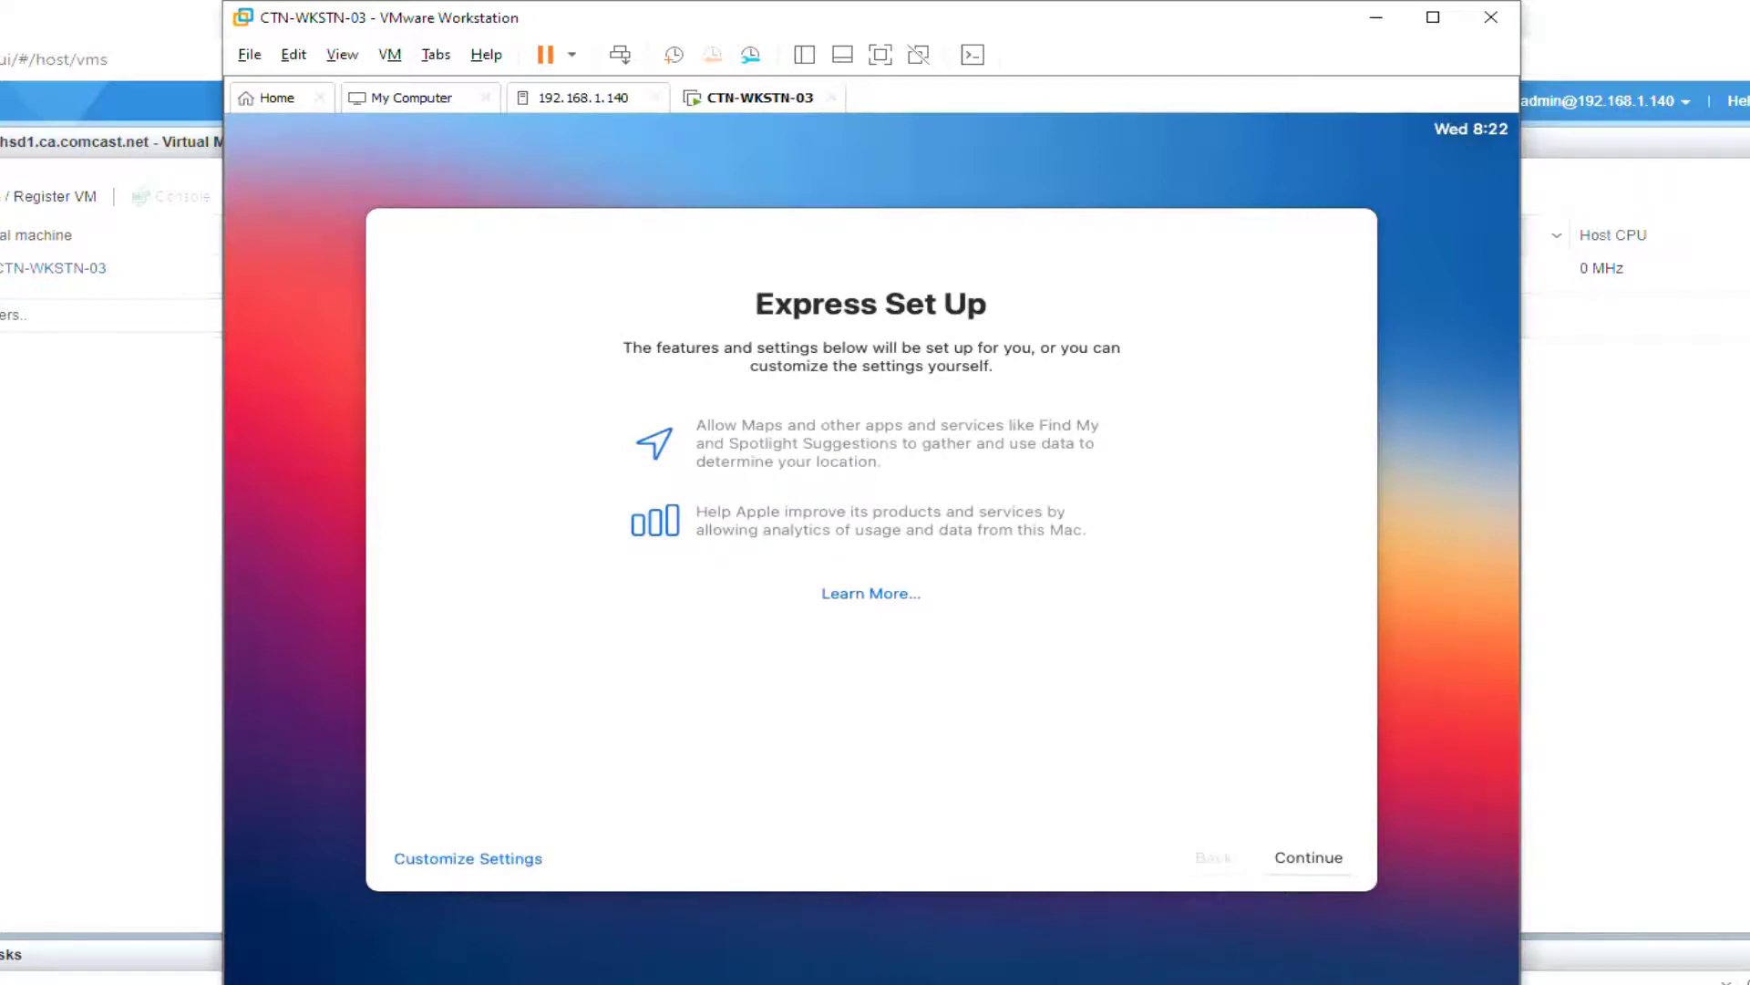
Step: Choose Customize Settings, decline Location Services, and set San Francisco, CA as the closest city
{"action": "left_click", "coordinate": [516, 866]}
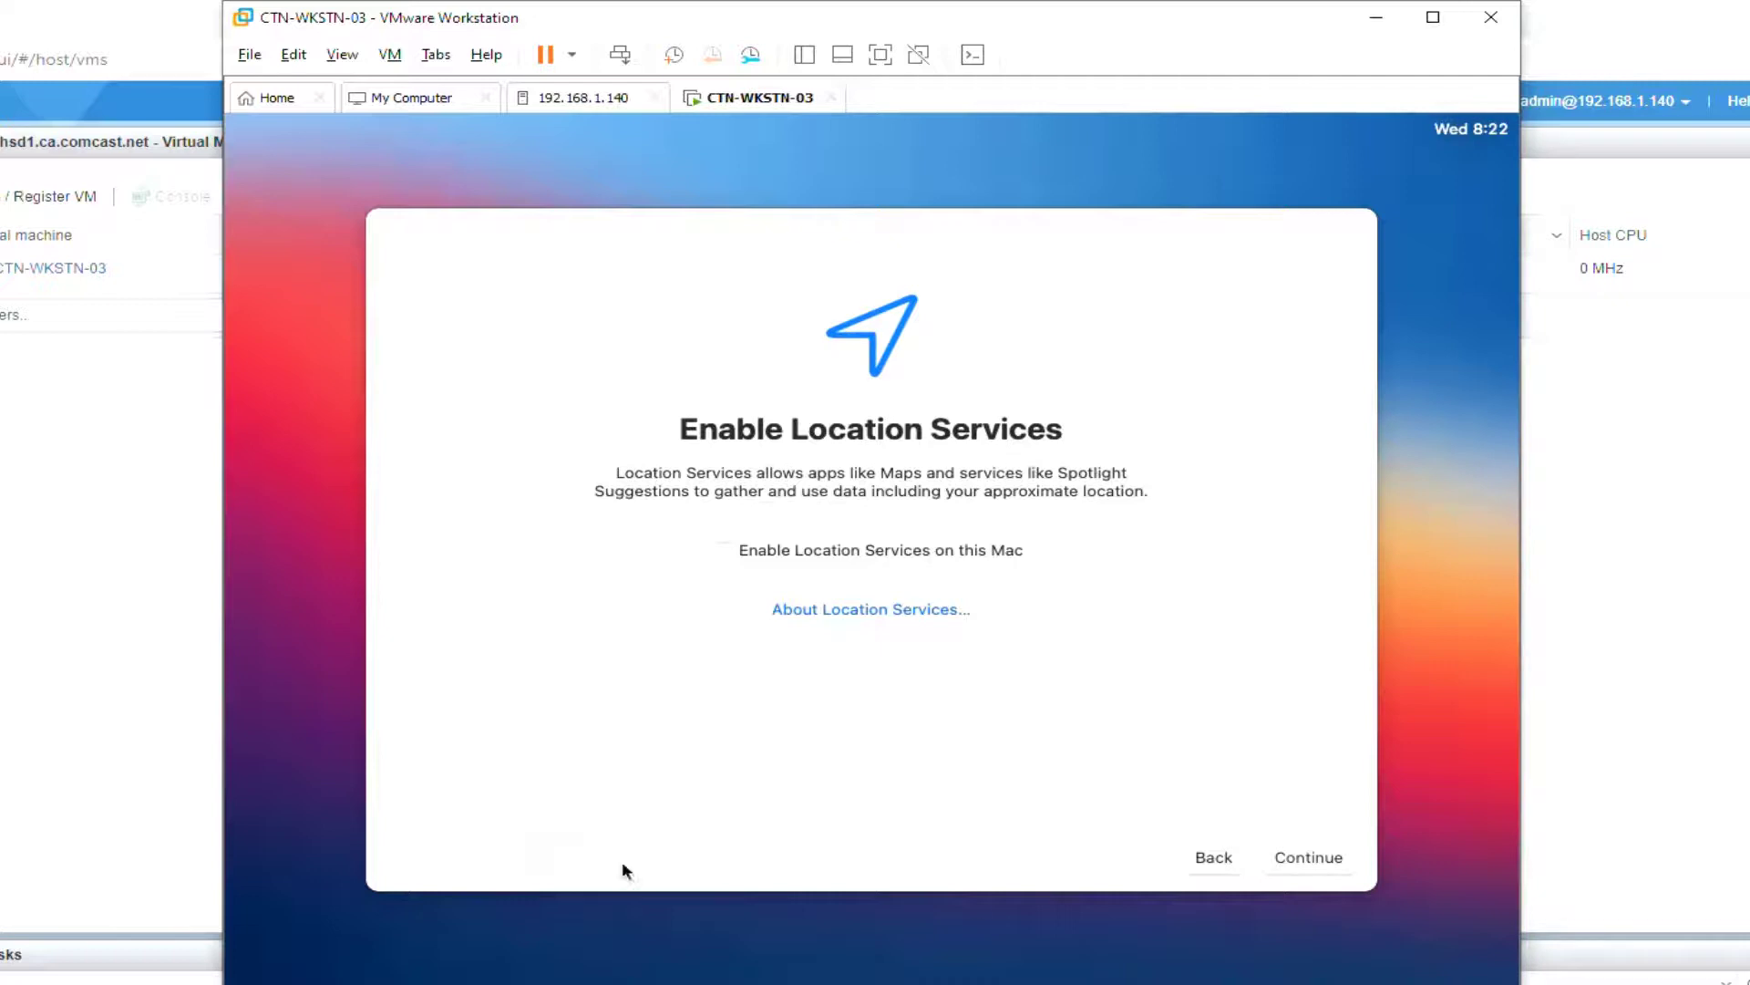
{"action": "left_click", "coordinate": [1341, 853]}
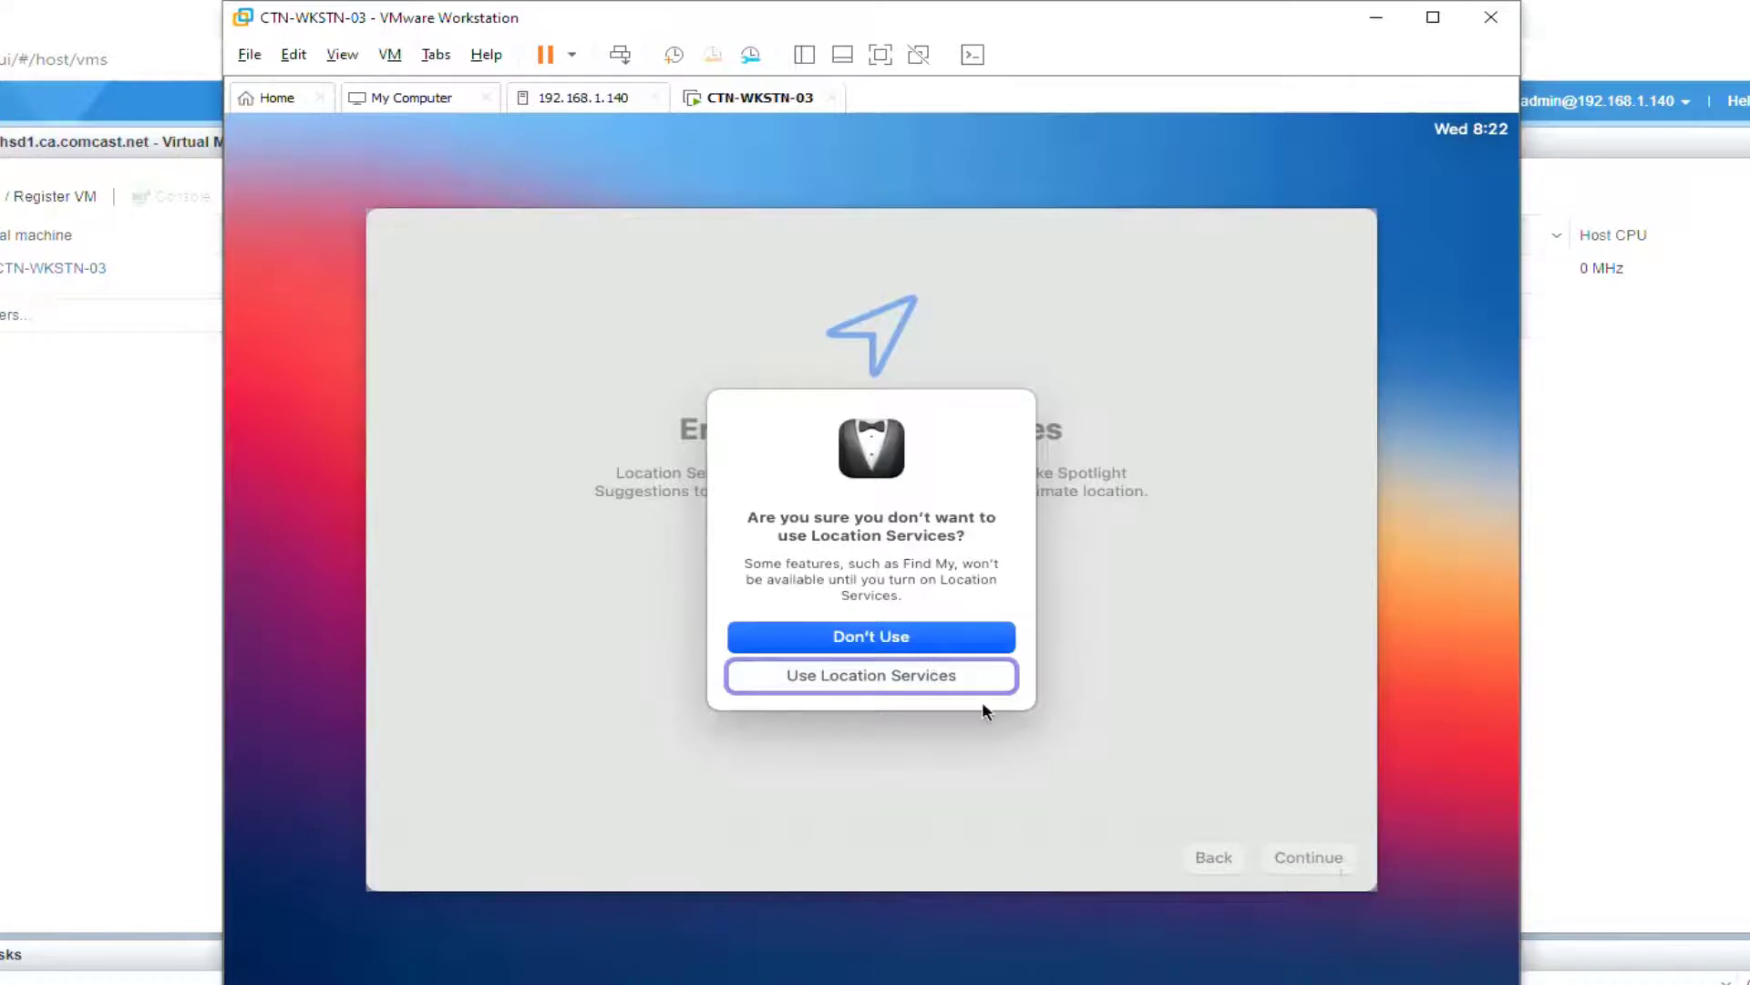
{"action": "left_click", "coordinate": [944, 649]}
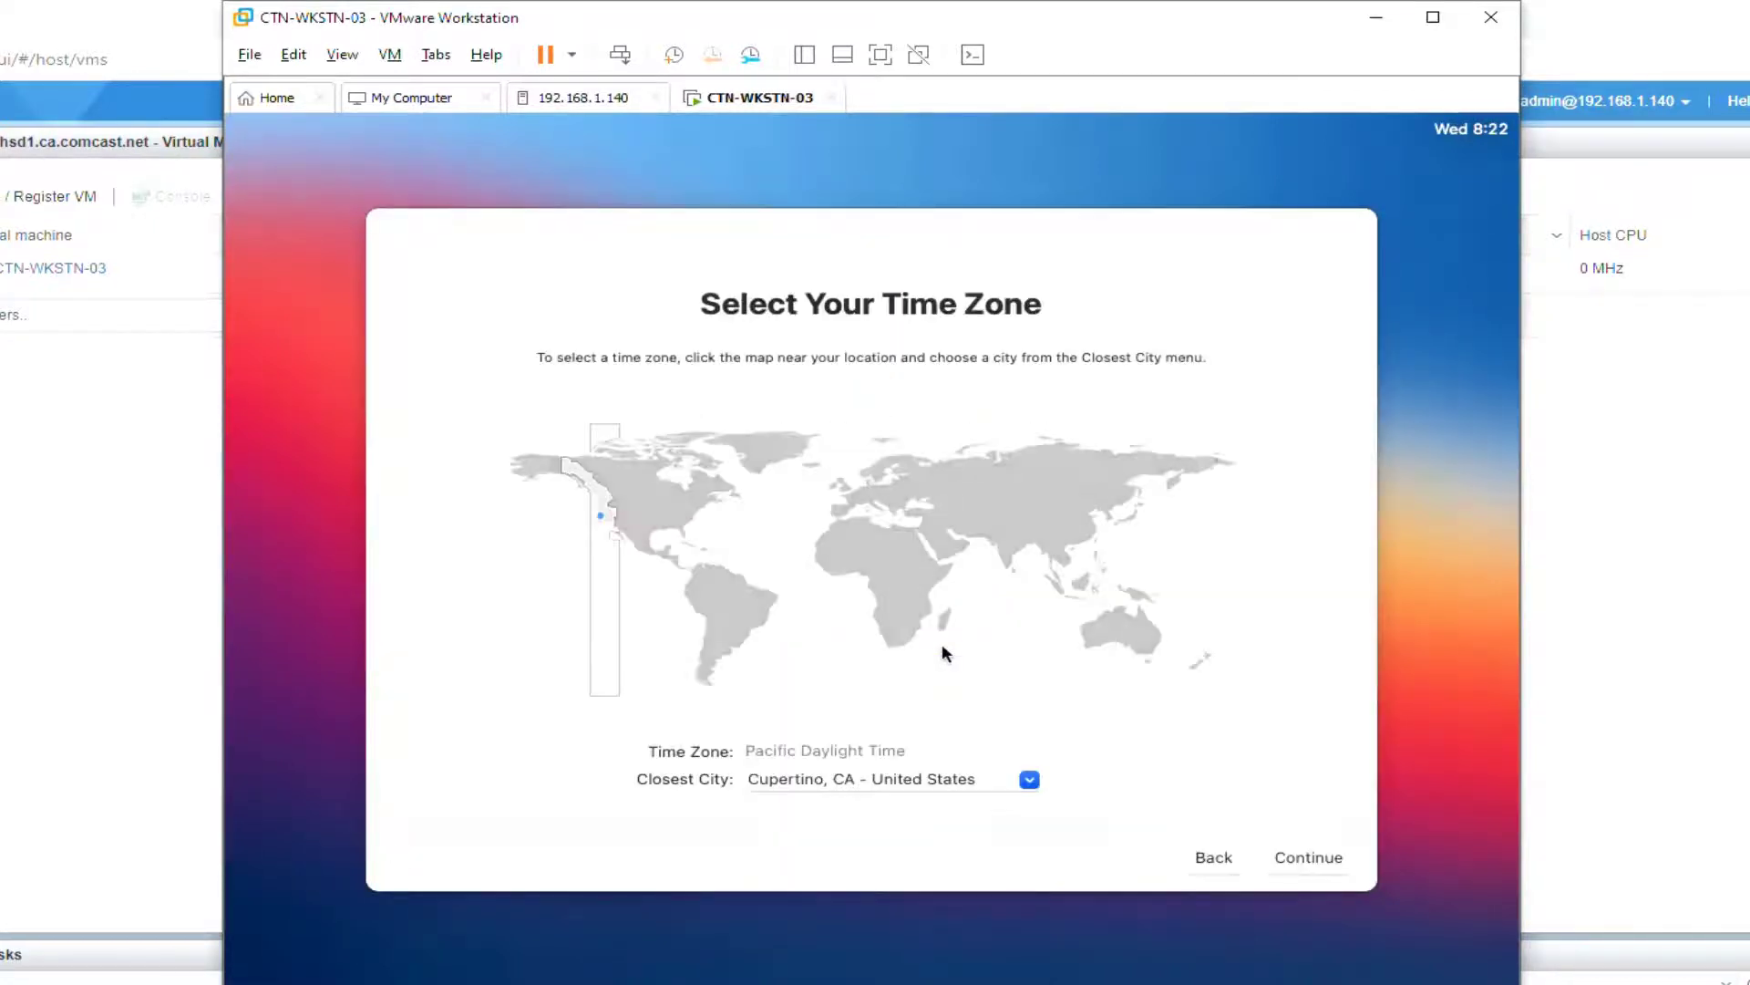
{"action": "left_click", "coordinate": [1030, 780]}
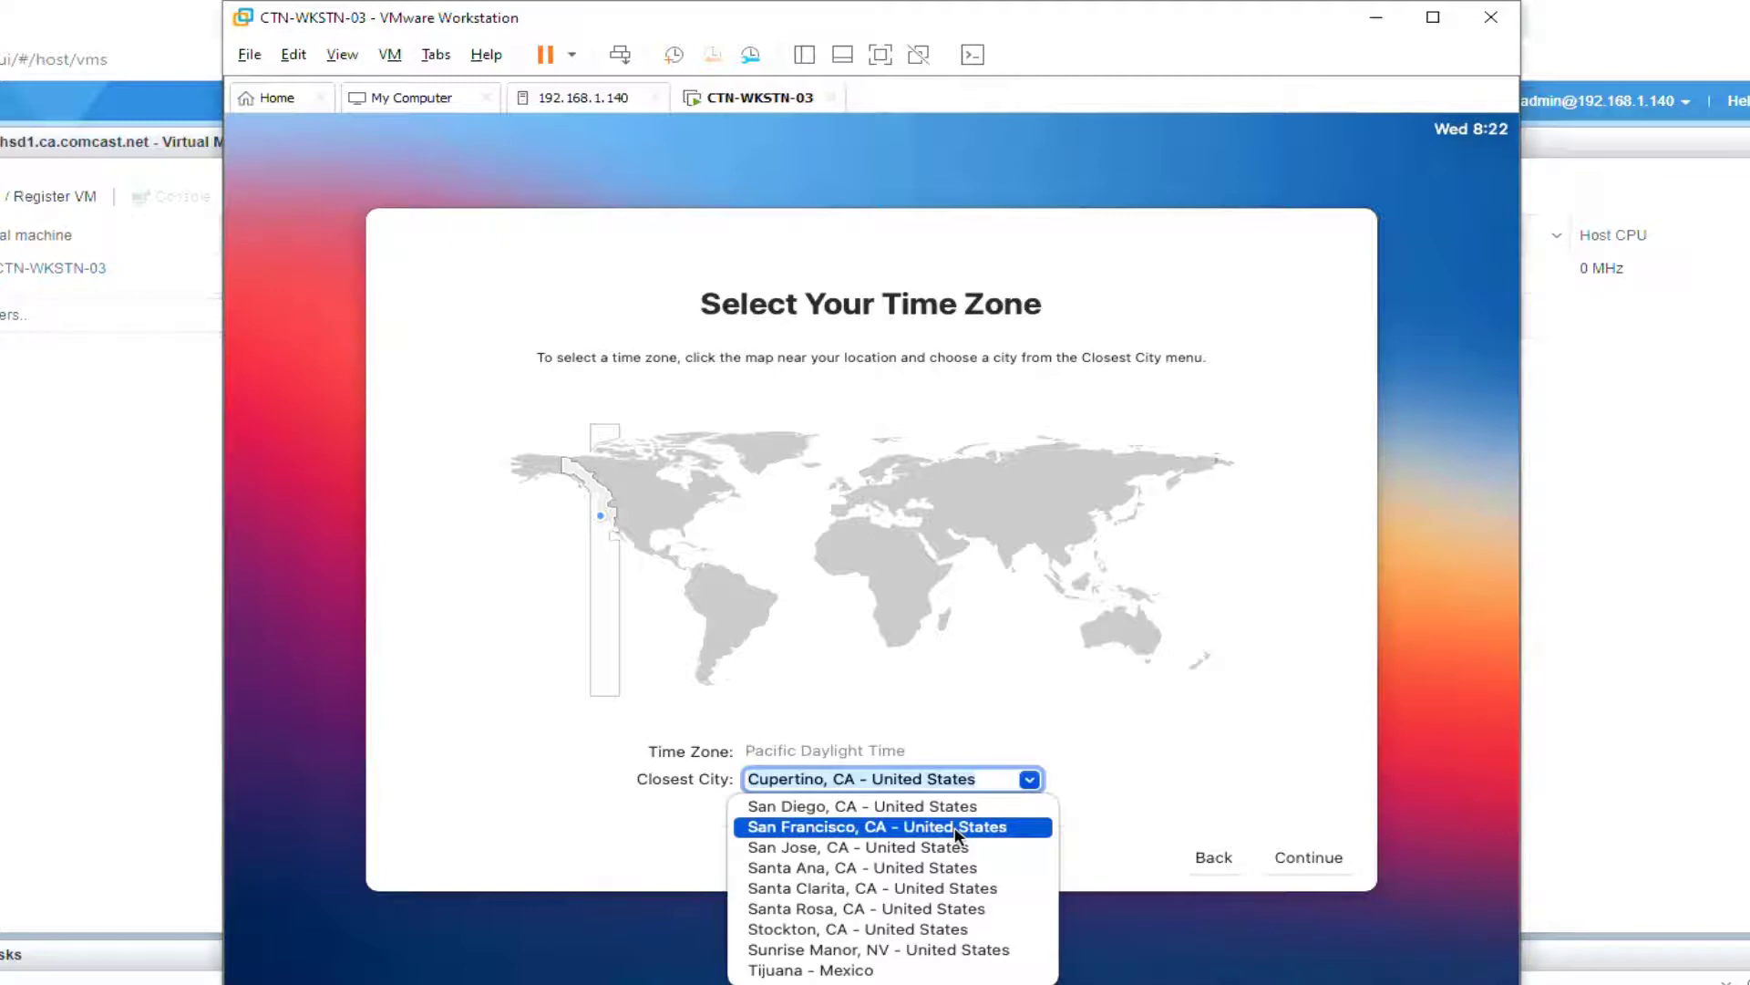
{"action": "left_click", "coordinate": [957, 834]}
{"action": "left_click", "coordinate": [1348, 858]}
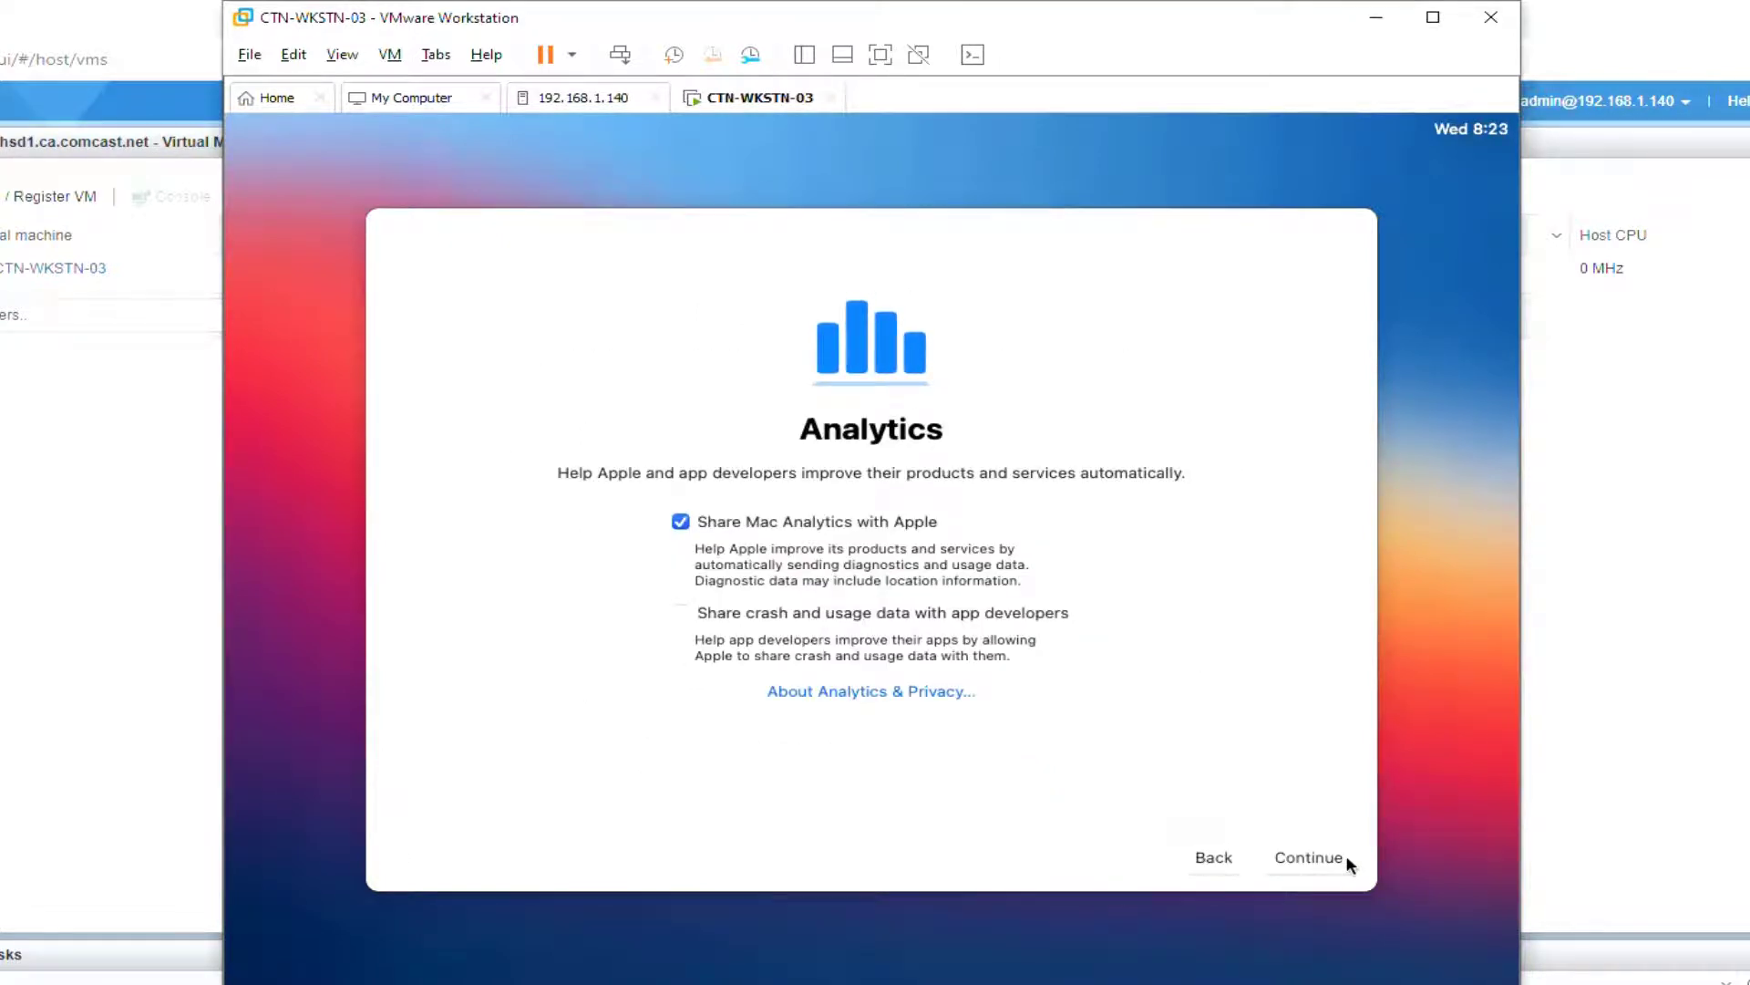
Step: Turn off Mac Analytics sharing, defer Screen Time, disable Ask Siri, and keep the Light appearance
{"action": "left_click", "coordinate": [684, 522]}
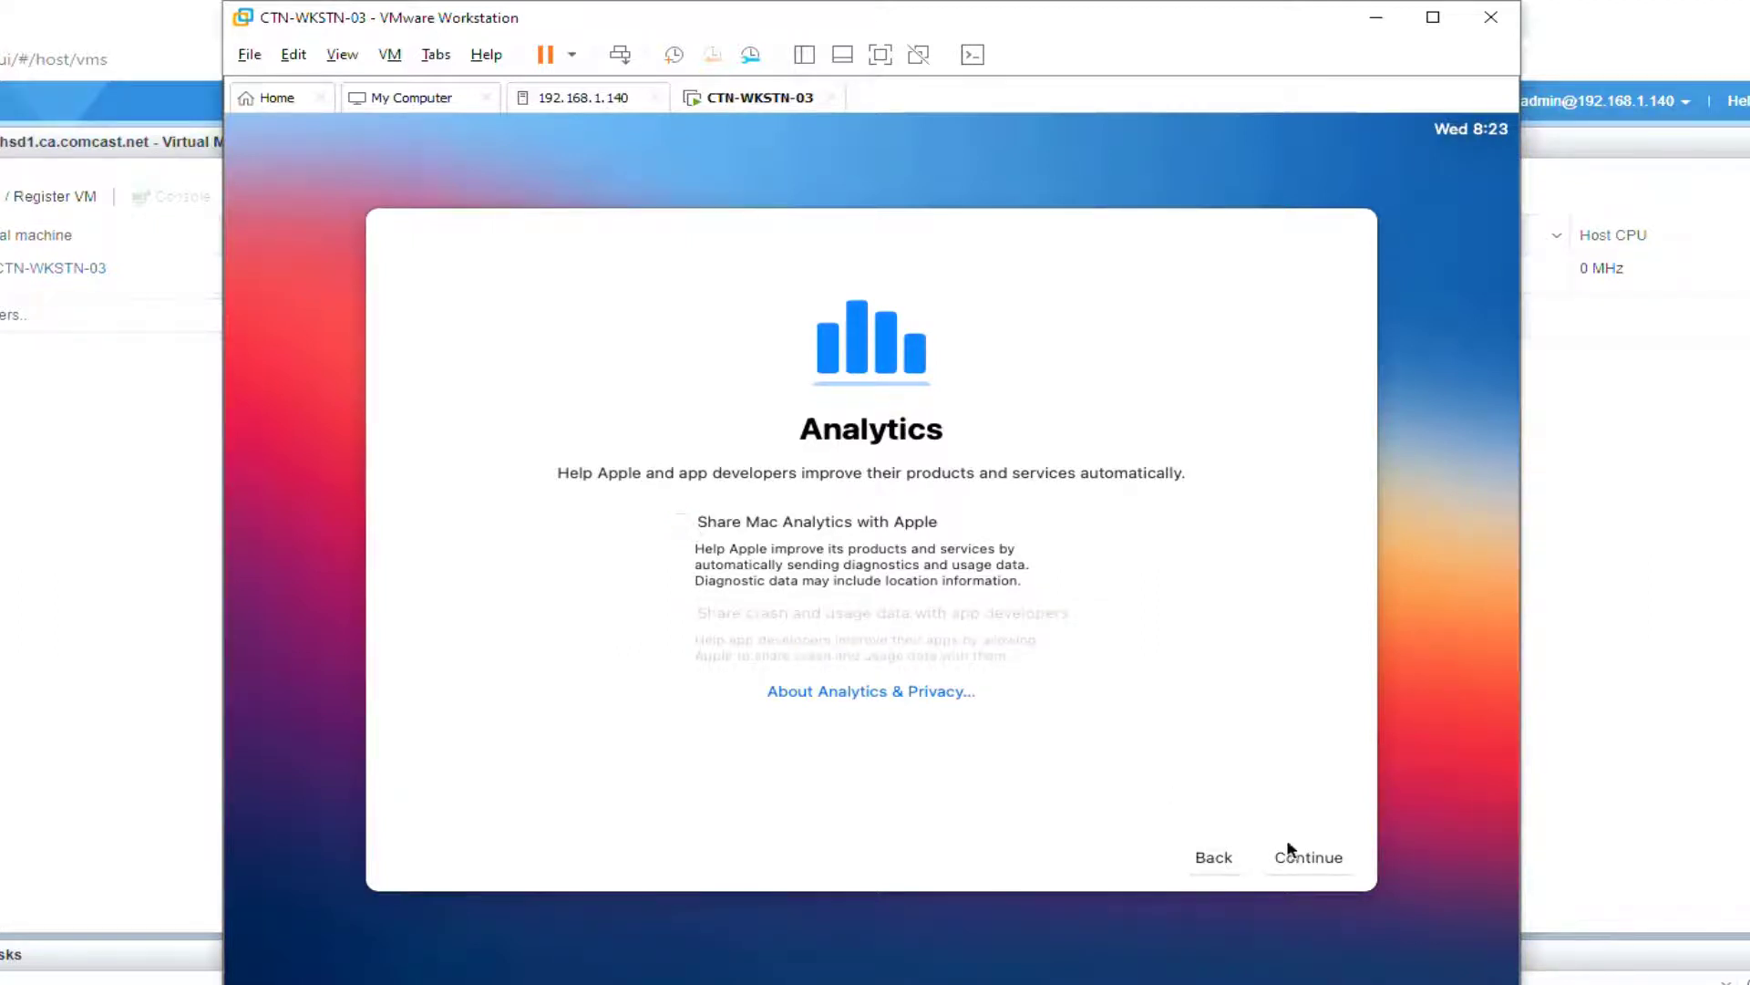
{"action": "left_click", "coordinate": [1354, 857]}
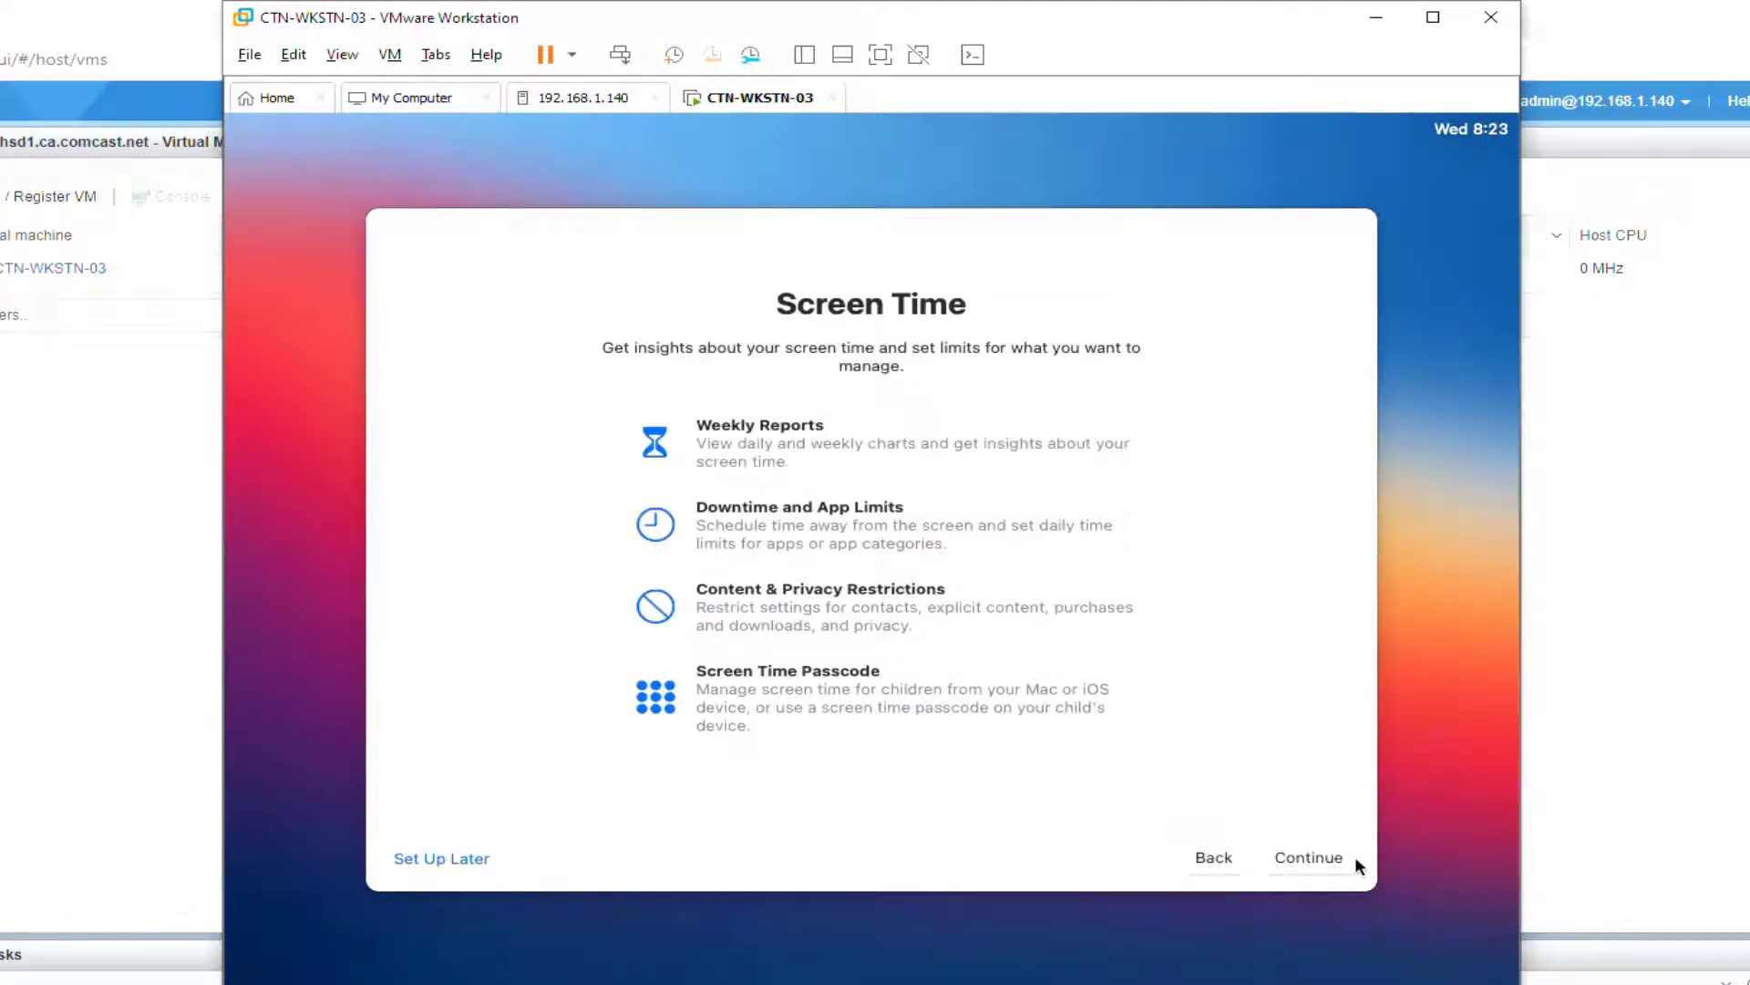
{"action": "left_click", "coordinate": [480, 866]}
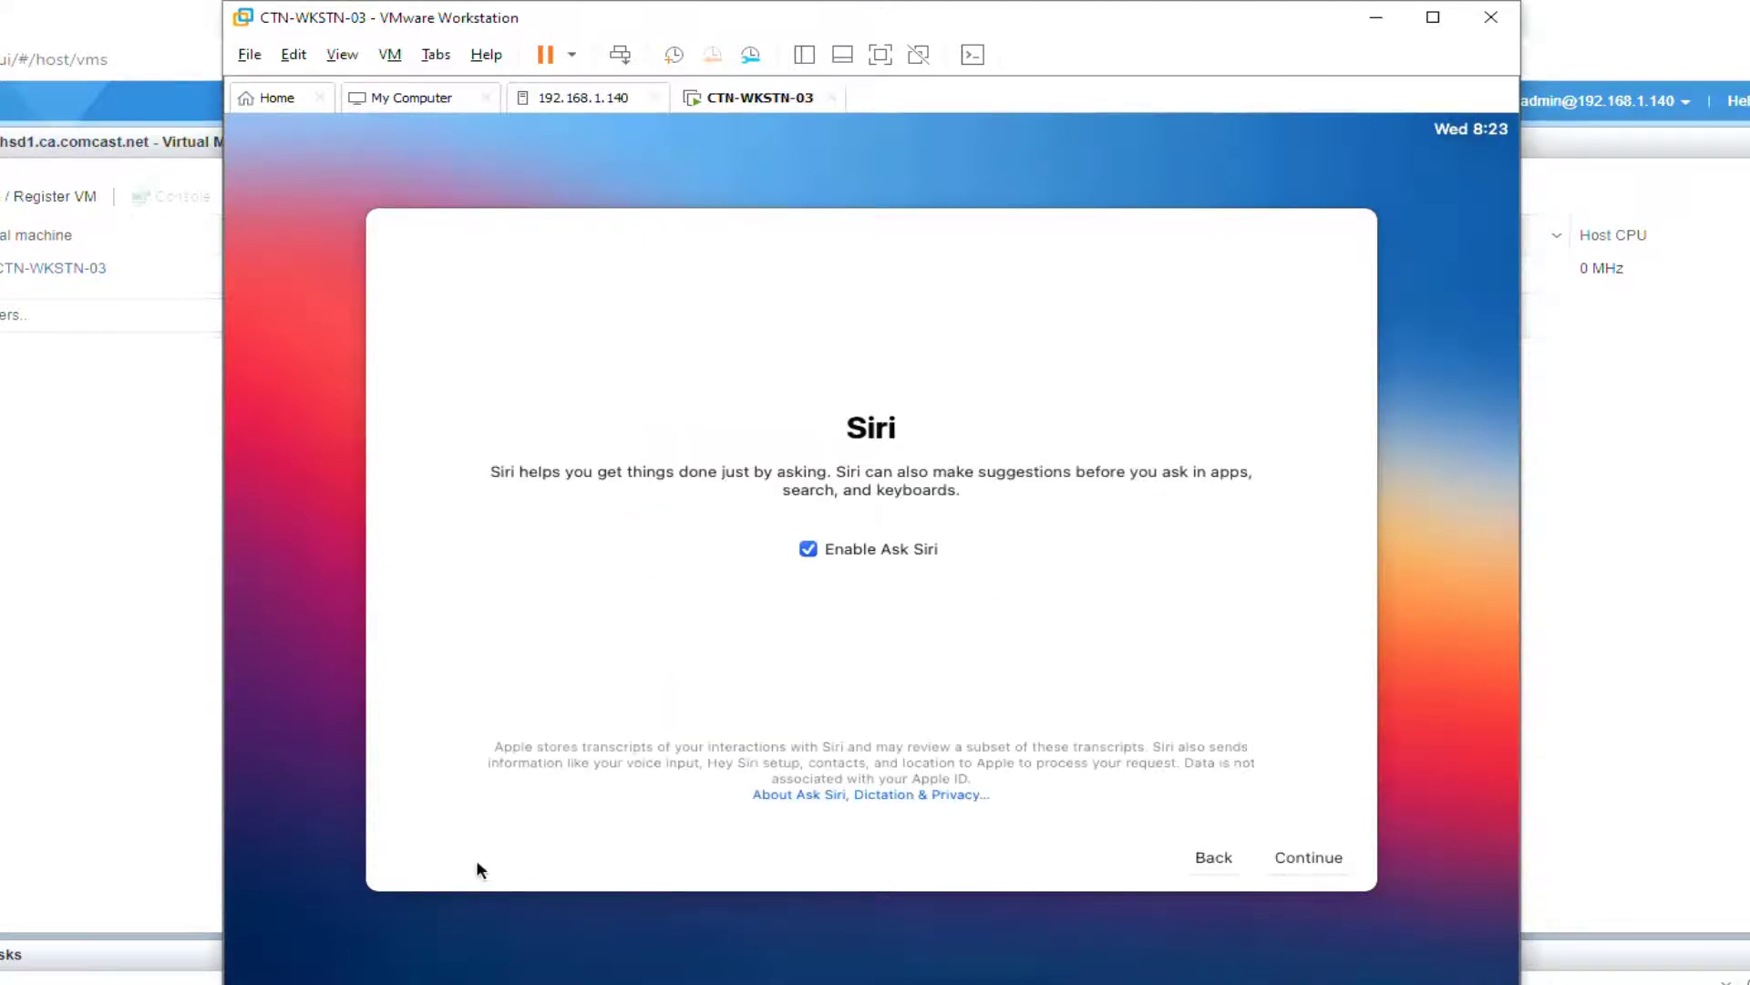
{"action": "left_click", "coordinate": [808, 550]}
{"action": "left_click", "coordinate": [1355, 862]}
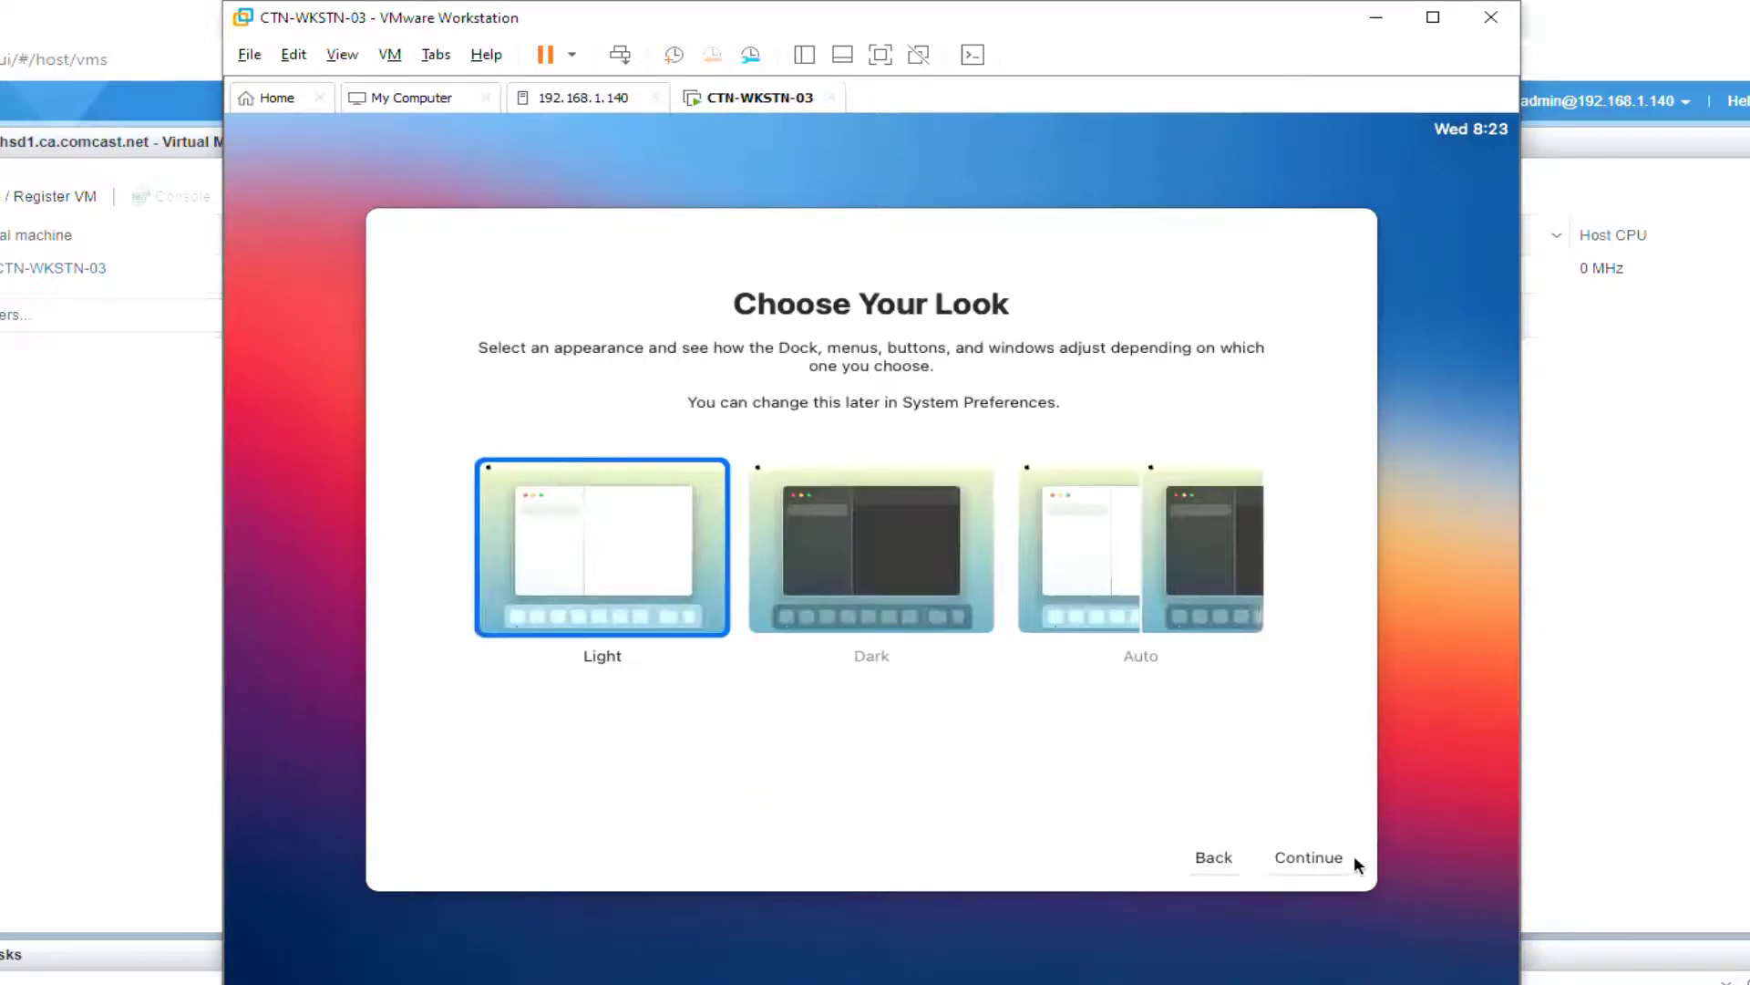
{"action": "left_click", "coordinate": [1355, 860]}
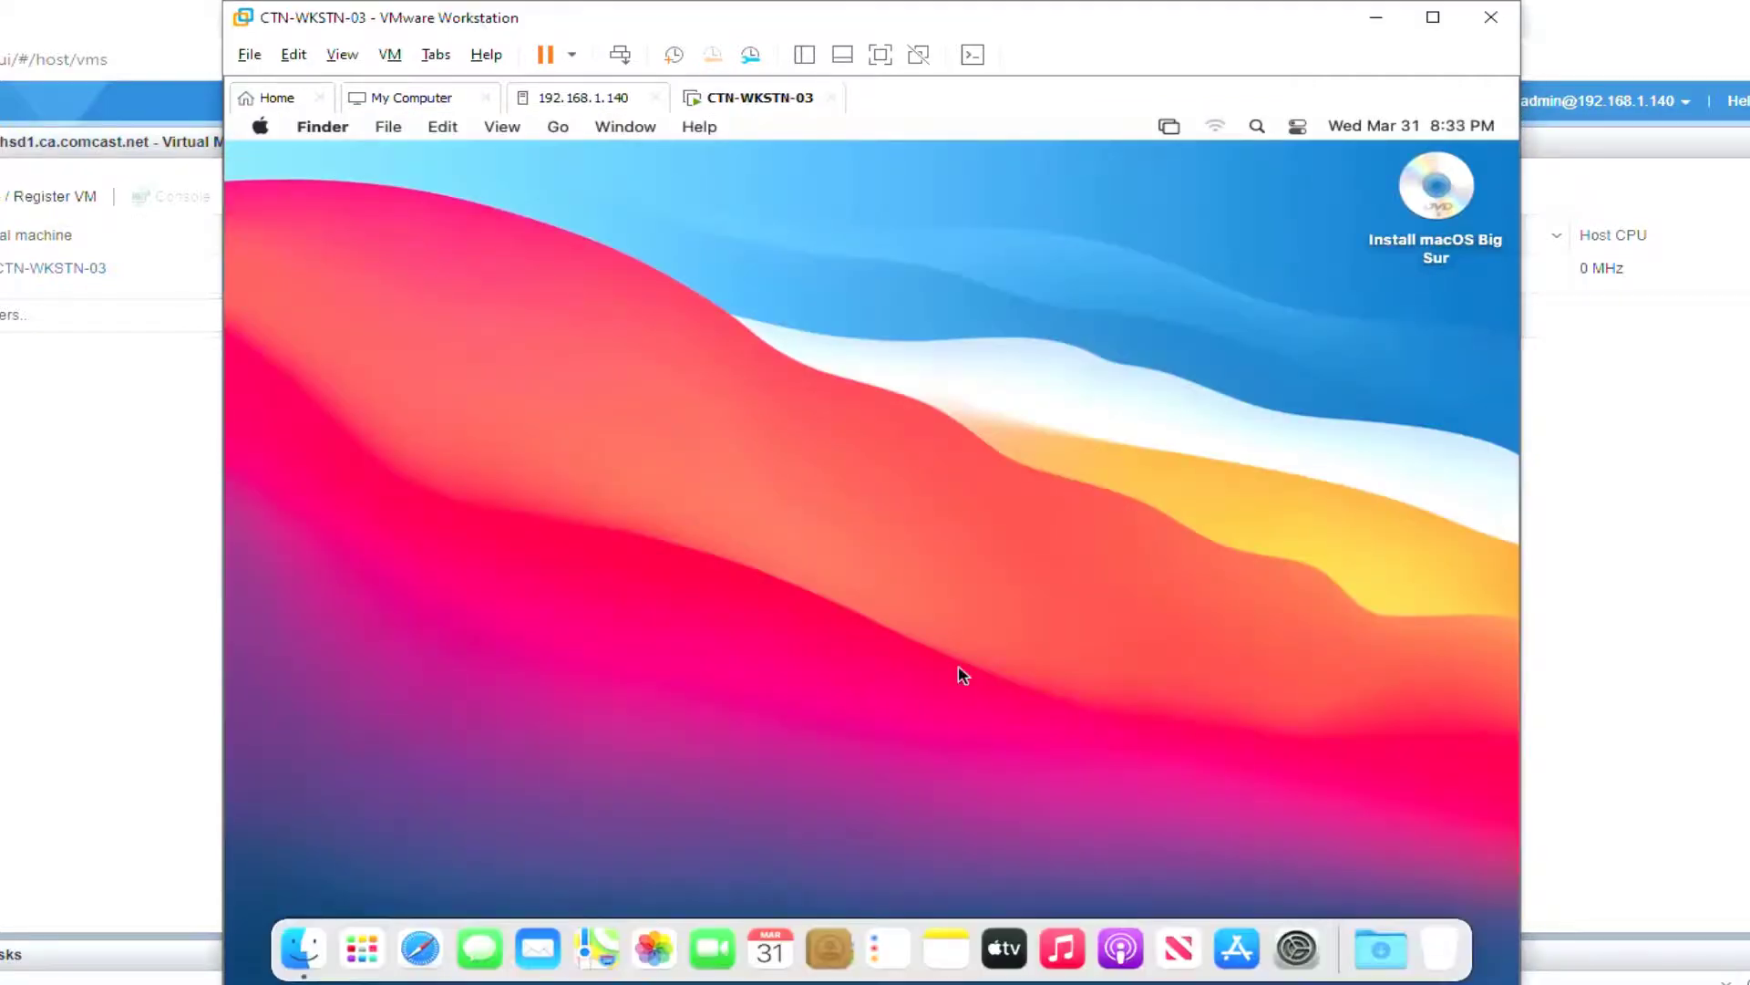
Step: Launch Terminal from Spotlight search in the macOS guest
{"action": "key", "text": "super+space"}
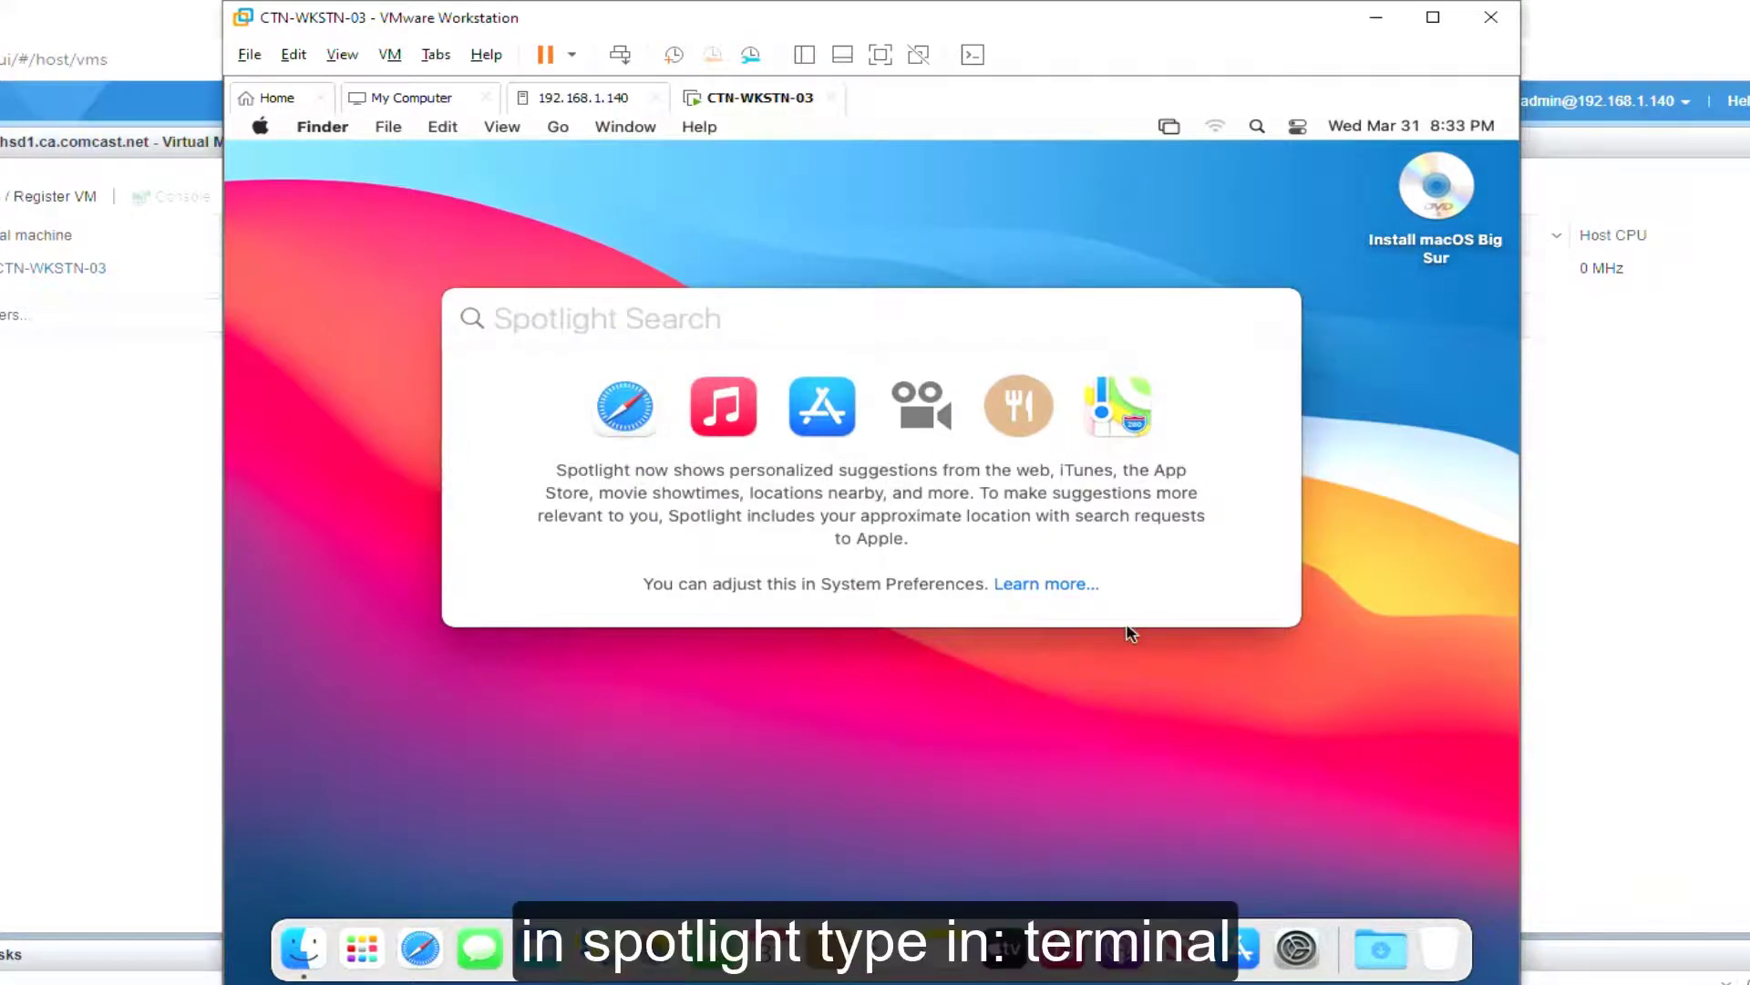
{"action": "type", "text": "terminal"}
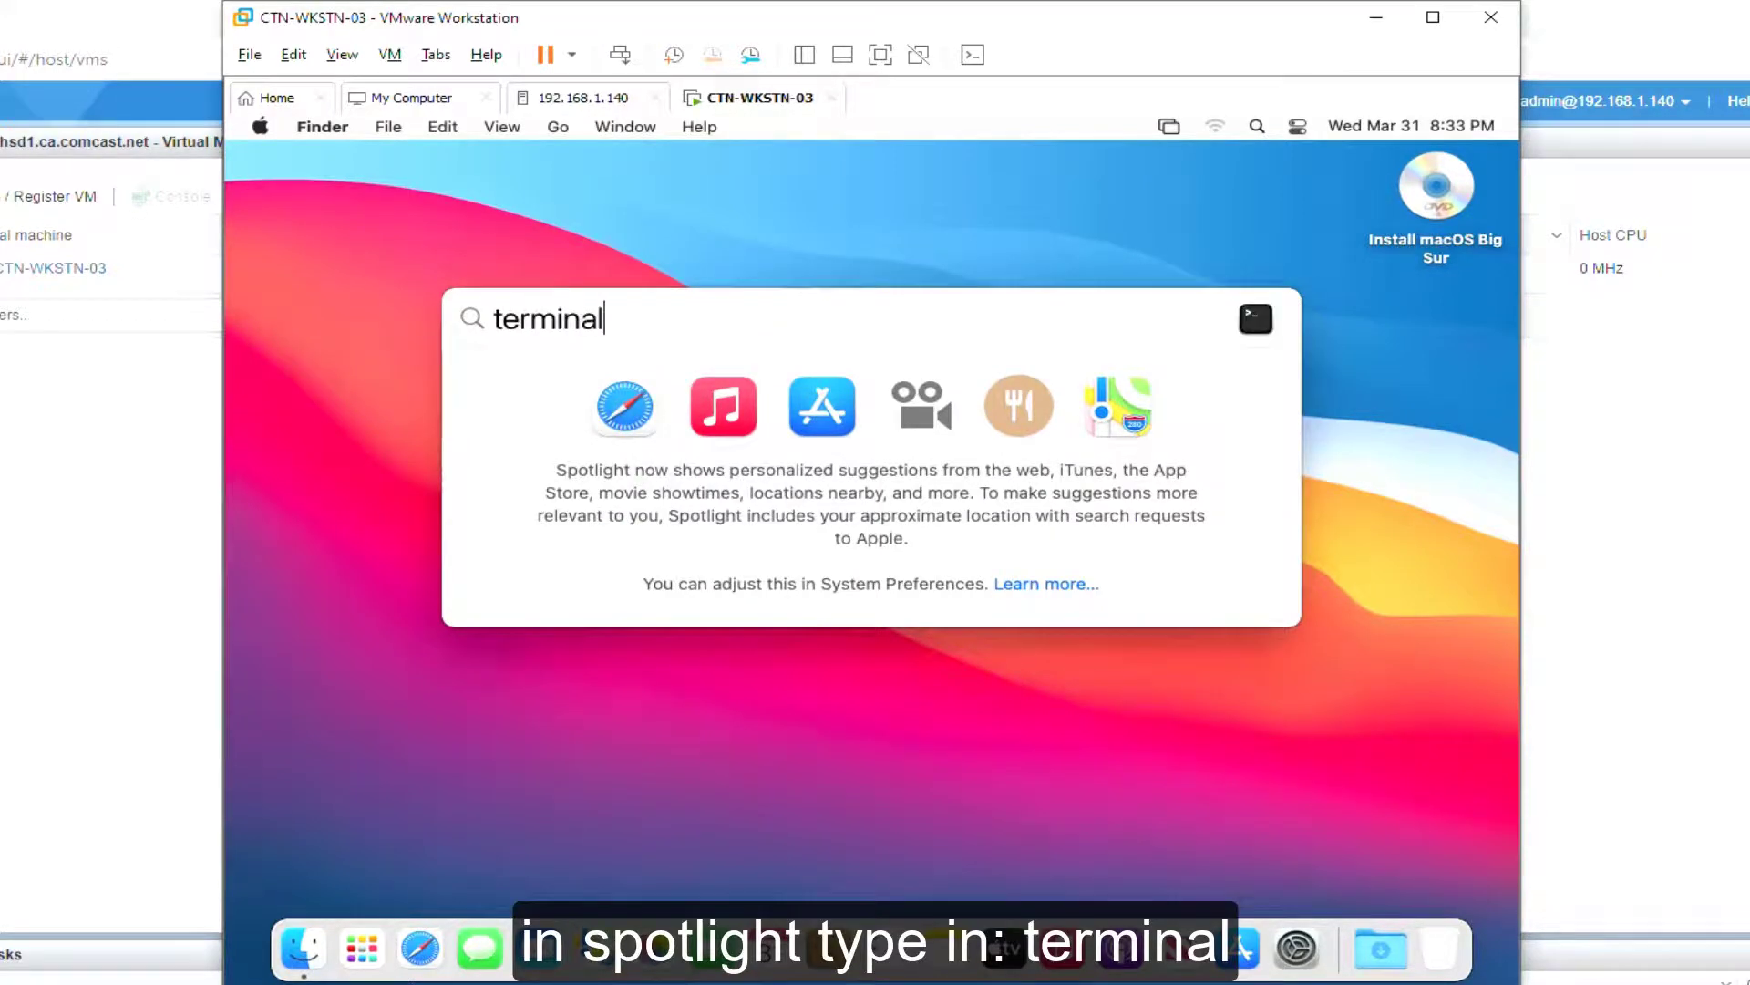
{"action": "key", "text": "Return"}
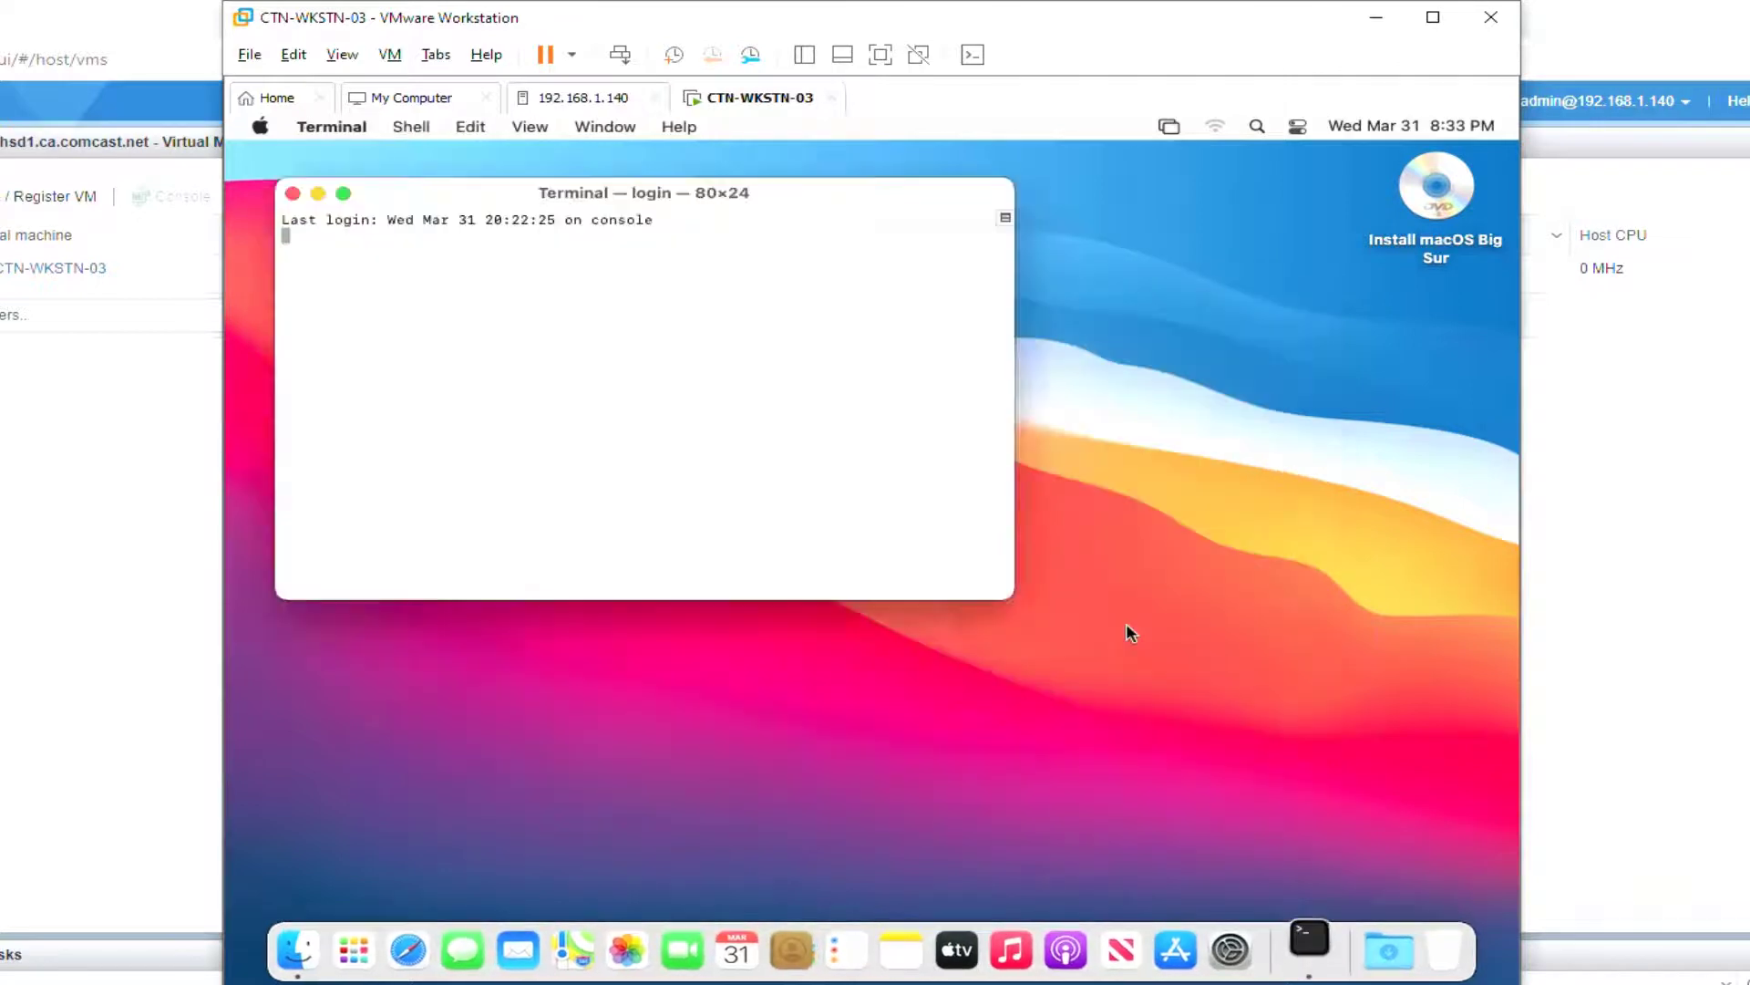
{"action": "left_click_drag", "start_coordinate": [780, 194], "coordinate": [939, 286]}
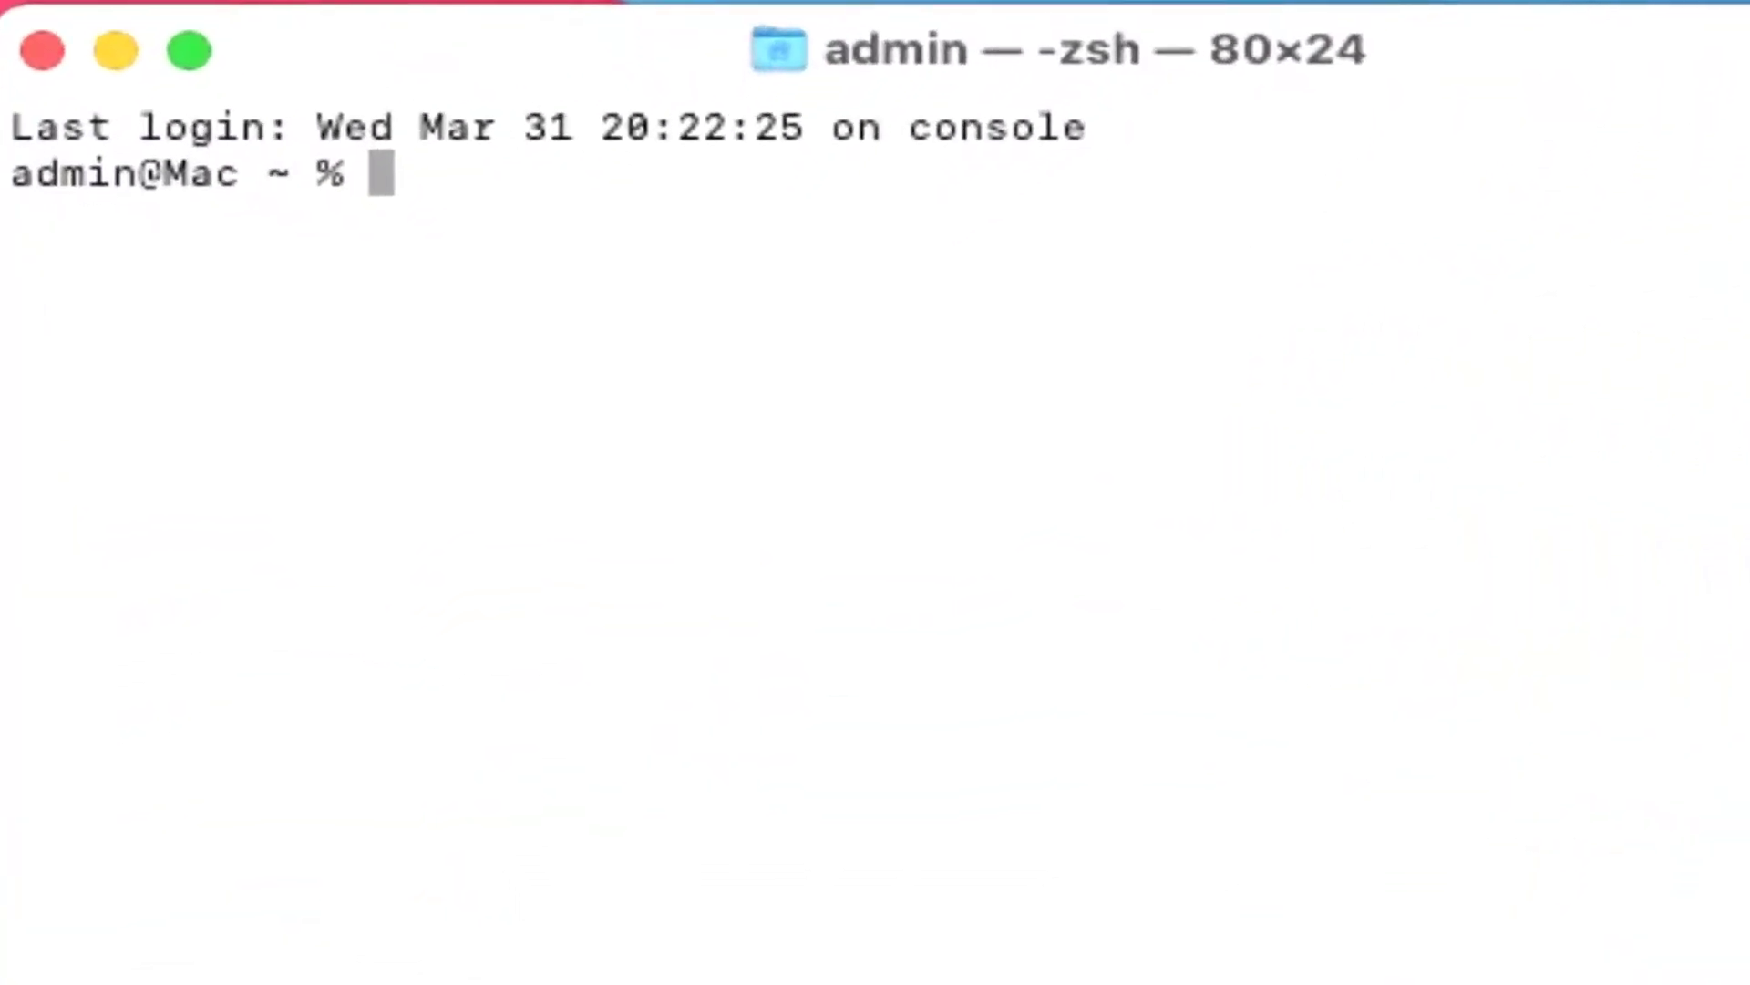
Step: Run sudo spctl --master-disable with the admin password, then close Terminal
{"action": "type", "text": "sudo spctl --master-disable"}
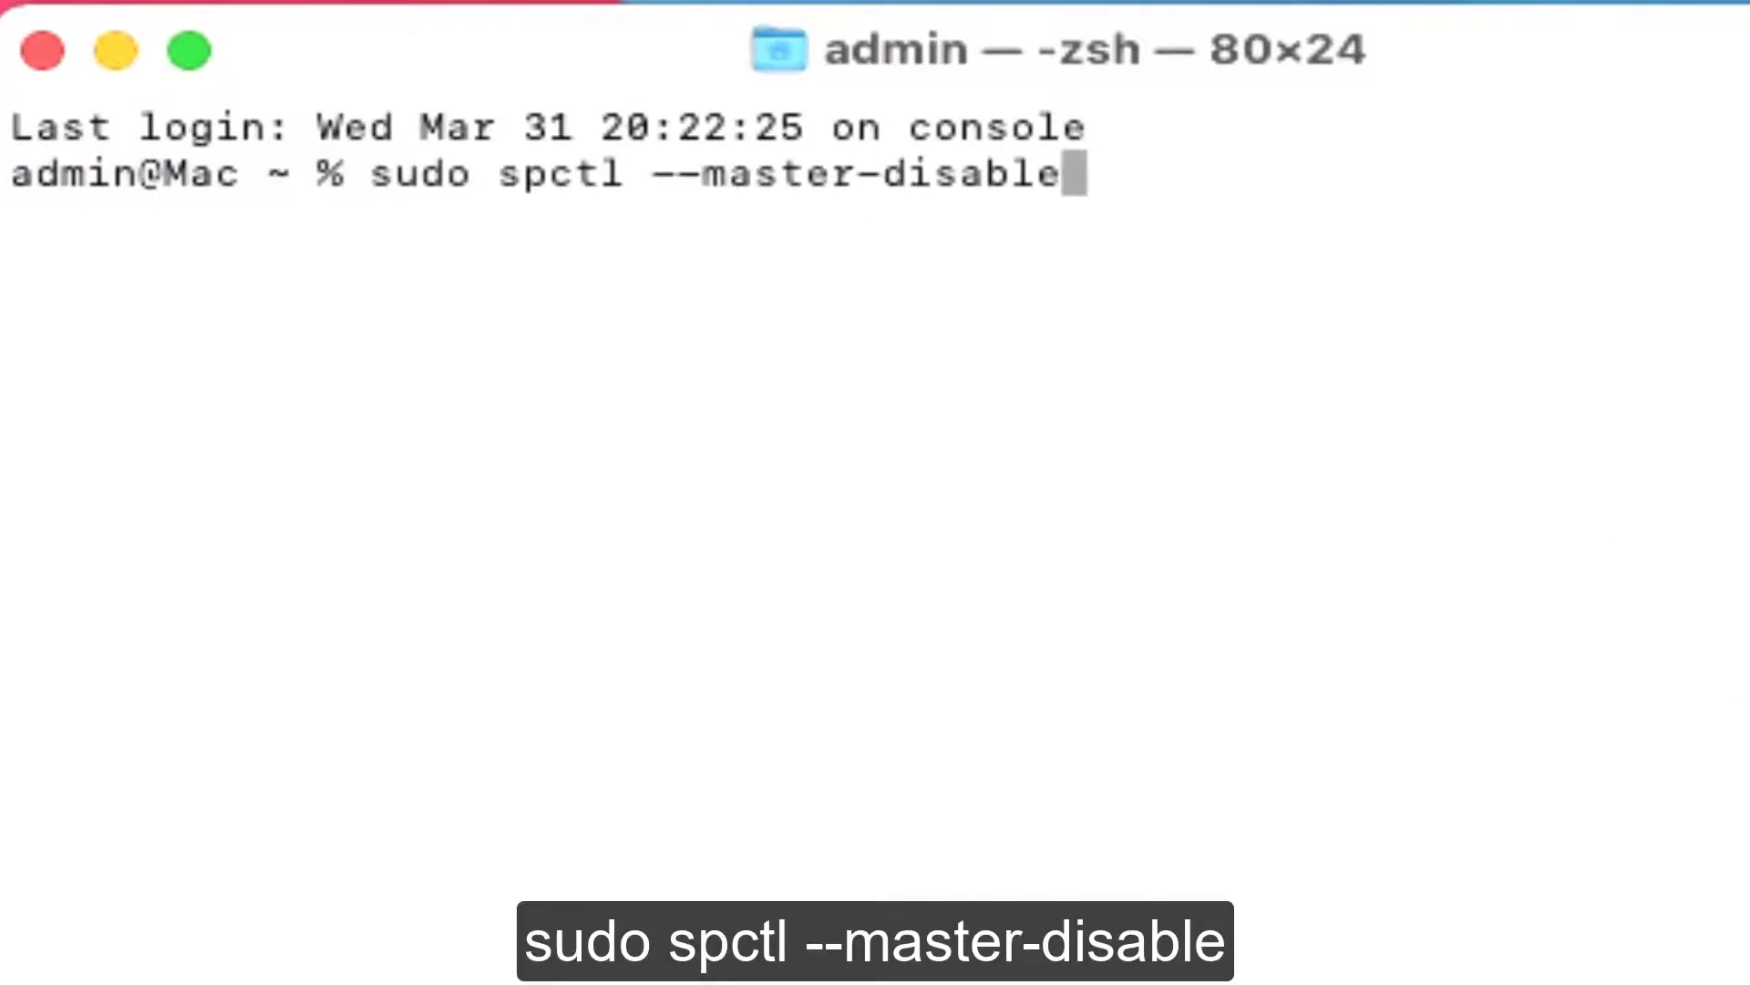
{"action": "key", "text": "Return"}
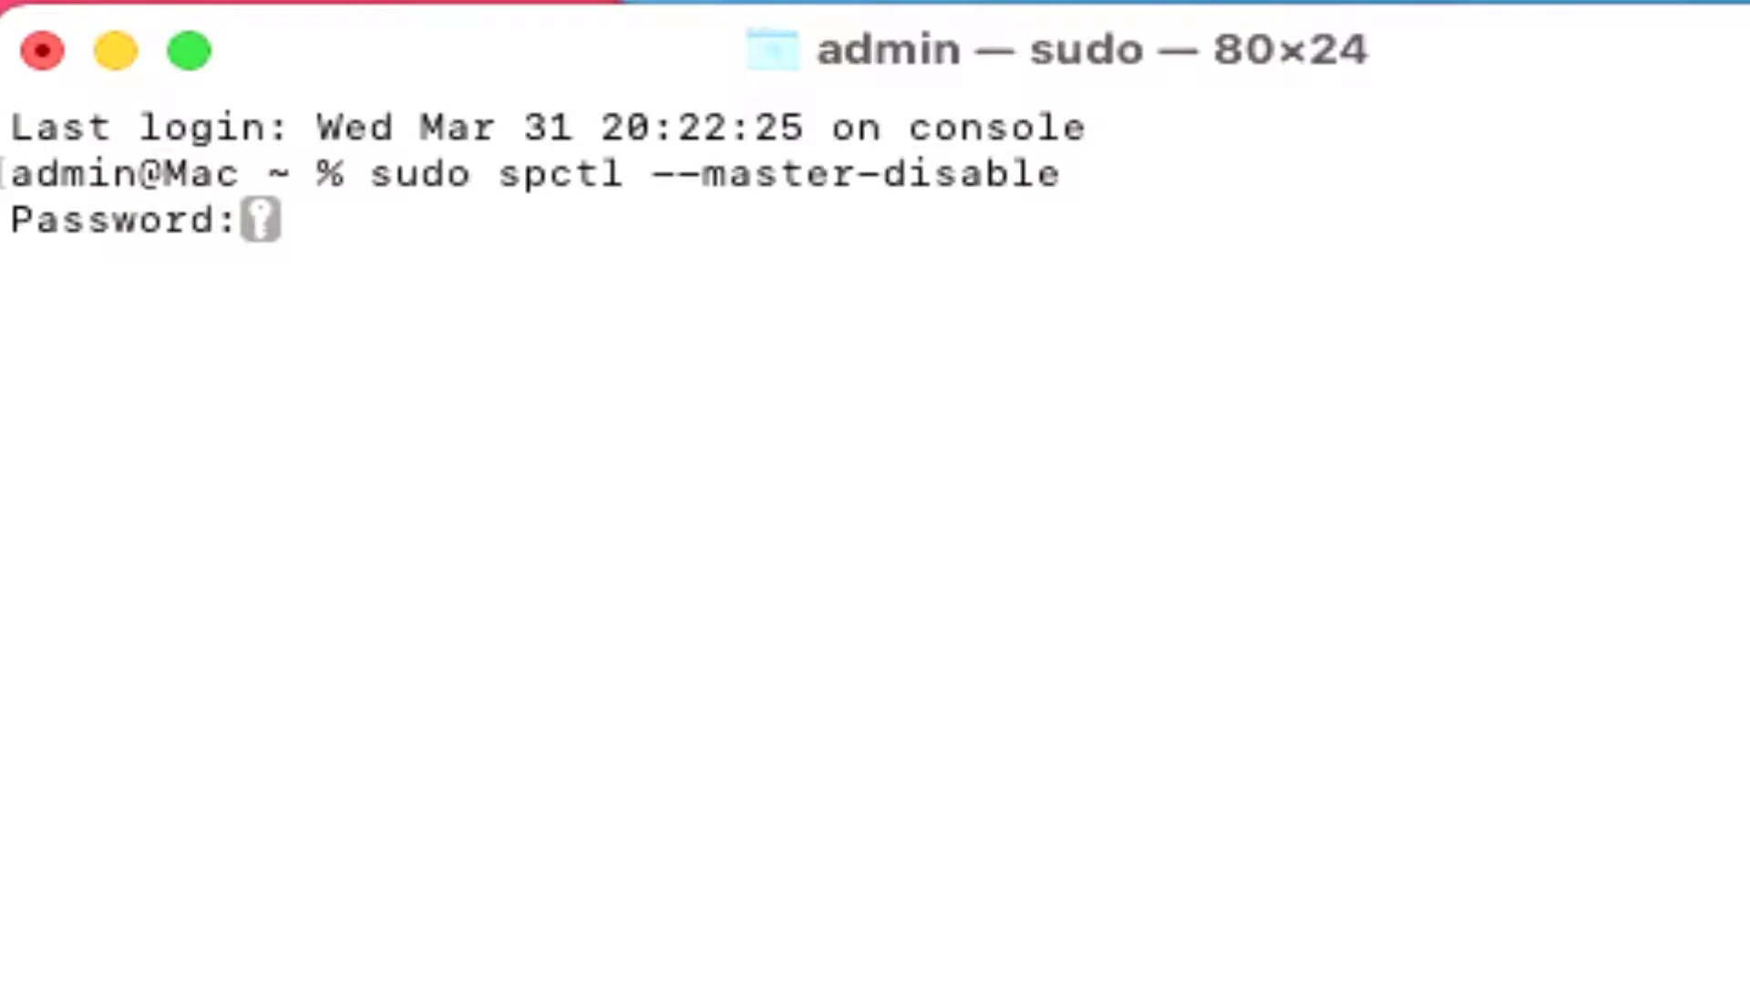
{"action": "key", "text": "Return"}
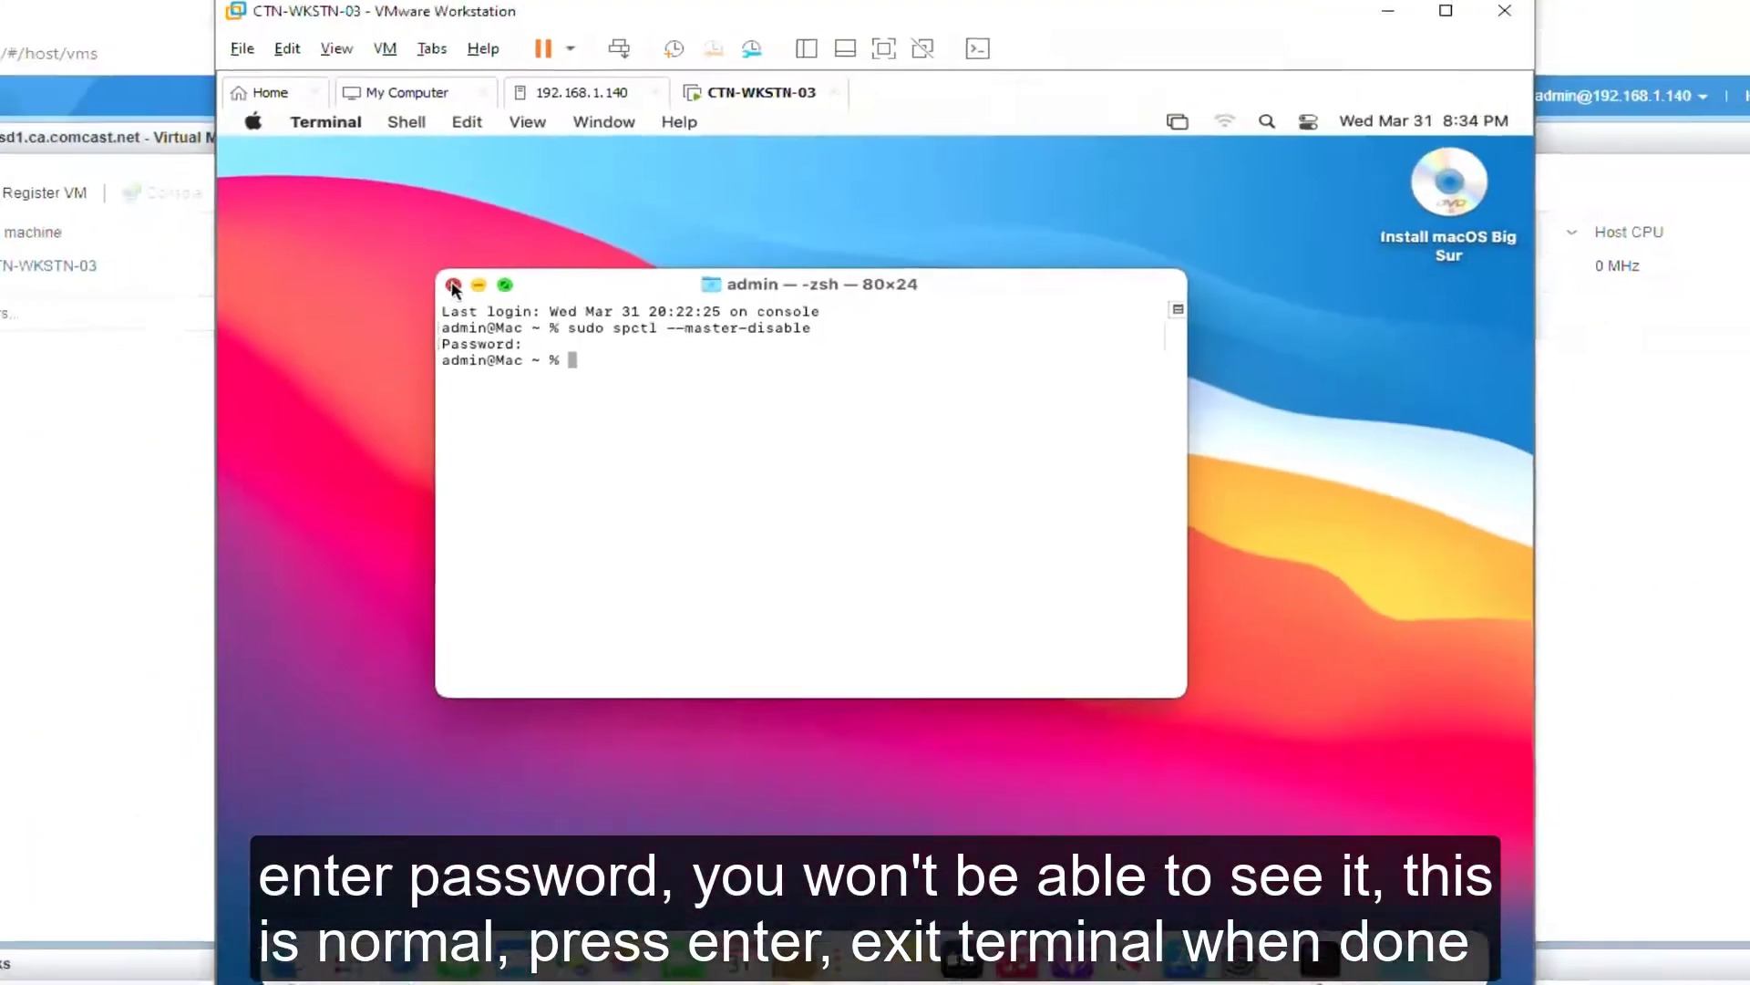
{"action": "left_click", "coordinate": [174, 126]}
Step: Eject the Big Sur installer disk and connect macOS VMware Tools.iso to CD/DVD drive 1
{"action": "right_click", "coordinate": [1405, 188]}
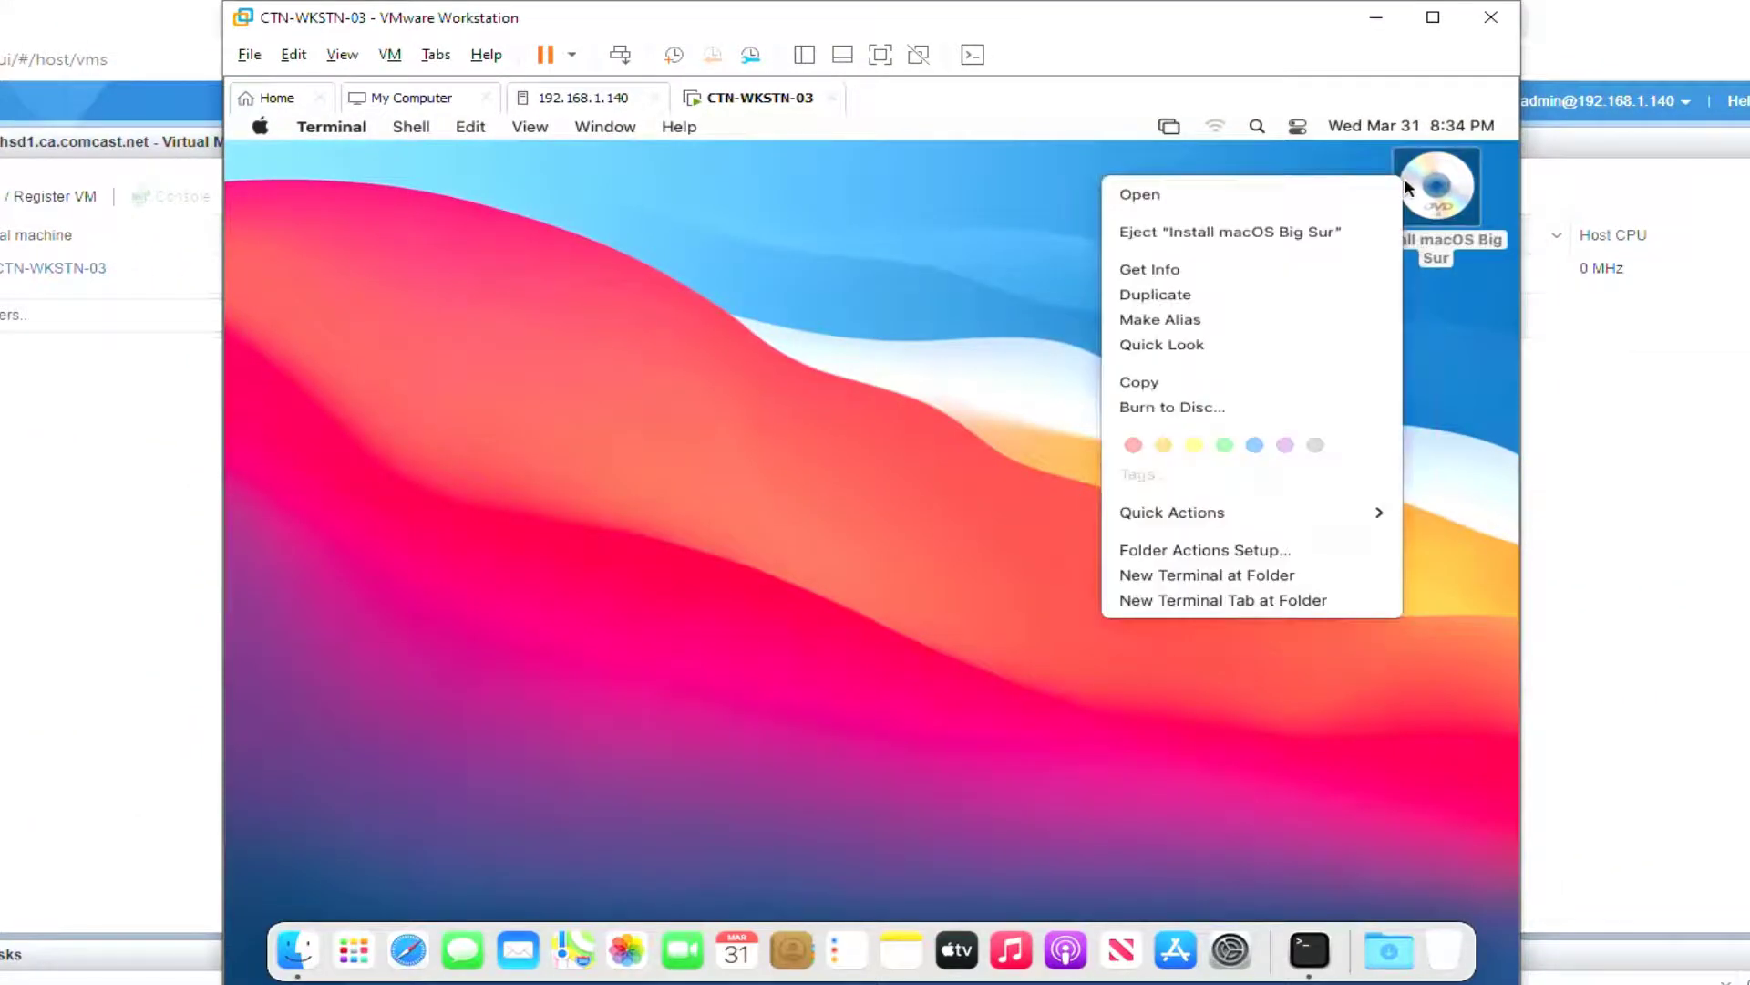
{"action": "left_click", "coordinate": [1350, 233]}
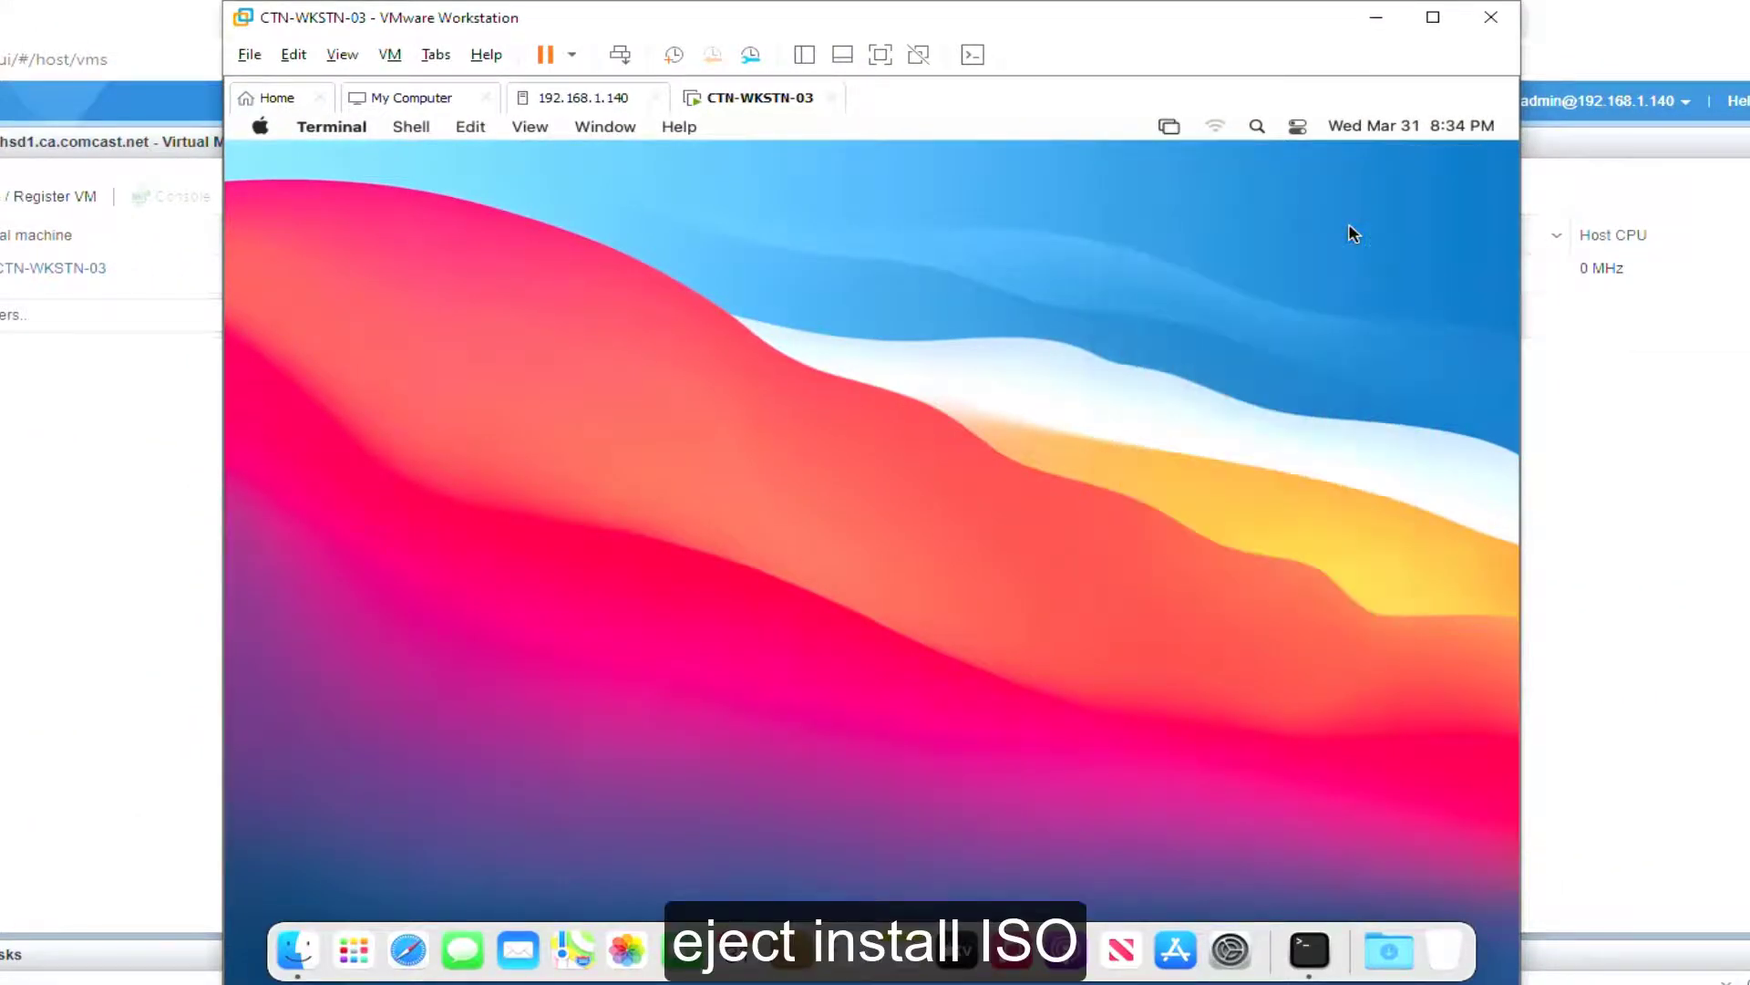
{"action": "left_click", "coordinate": [390, 56]}
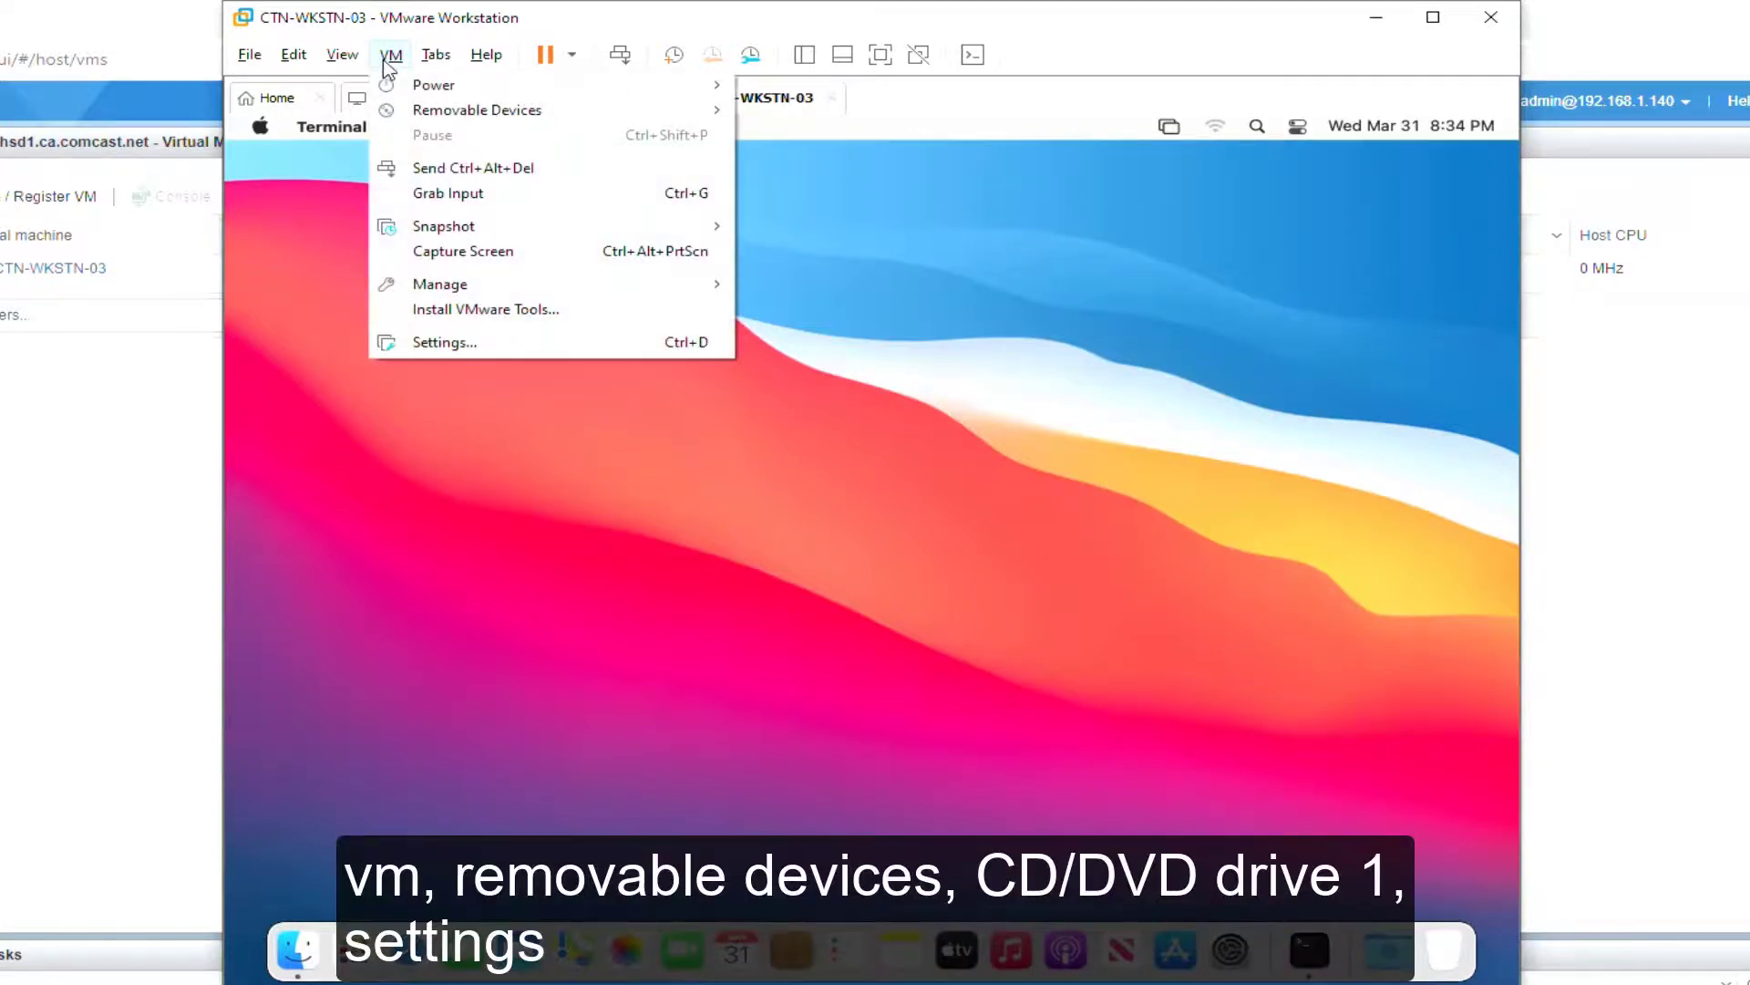
{"action": "mouse_move", "coordinate": [475, 110]}
{"action": "mouse_move", "coordinate": [1064, 117]}
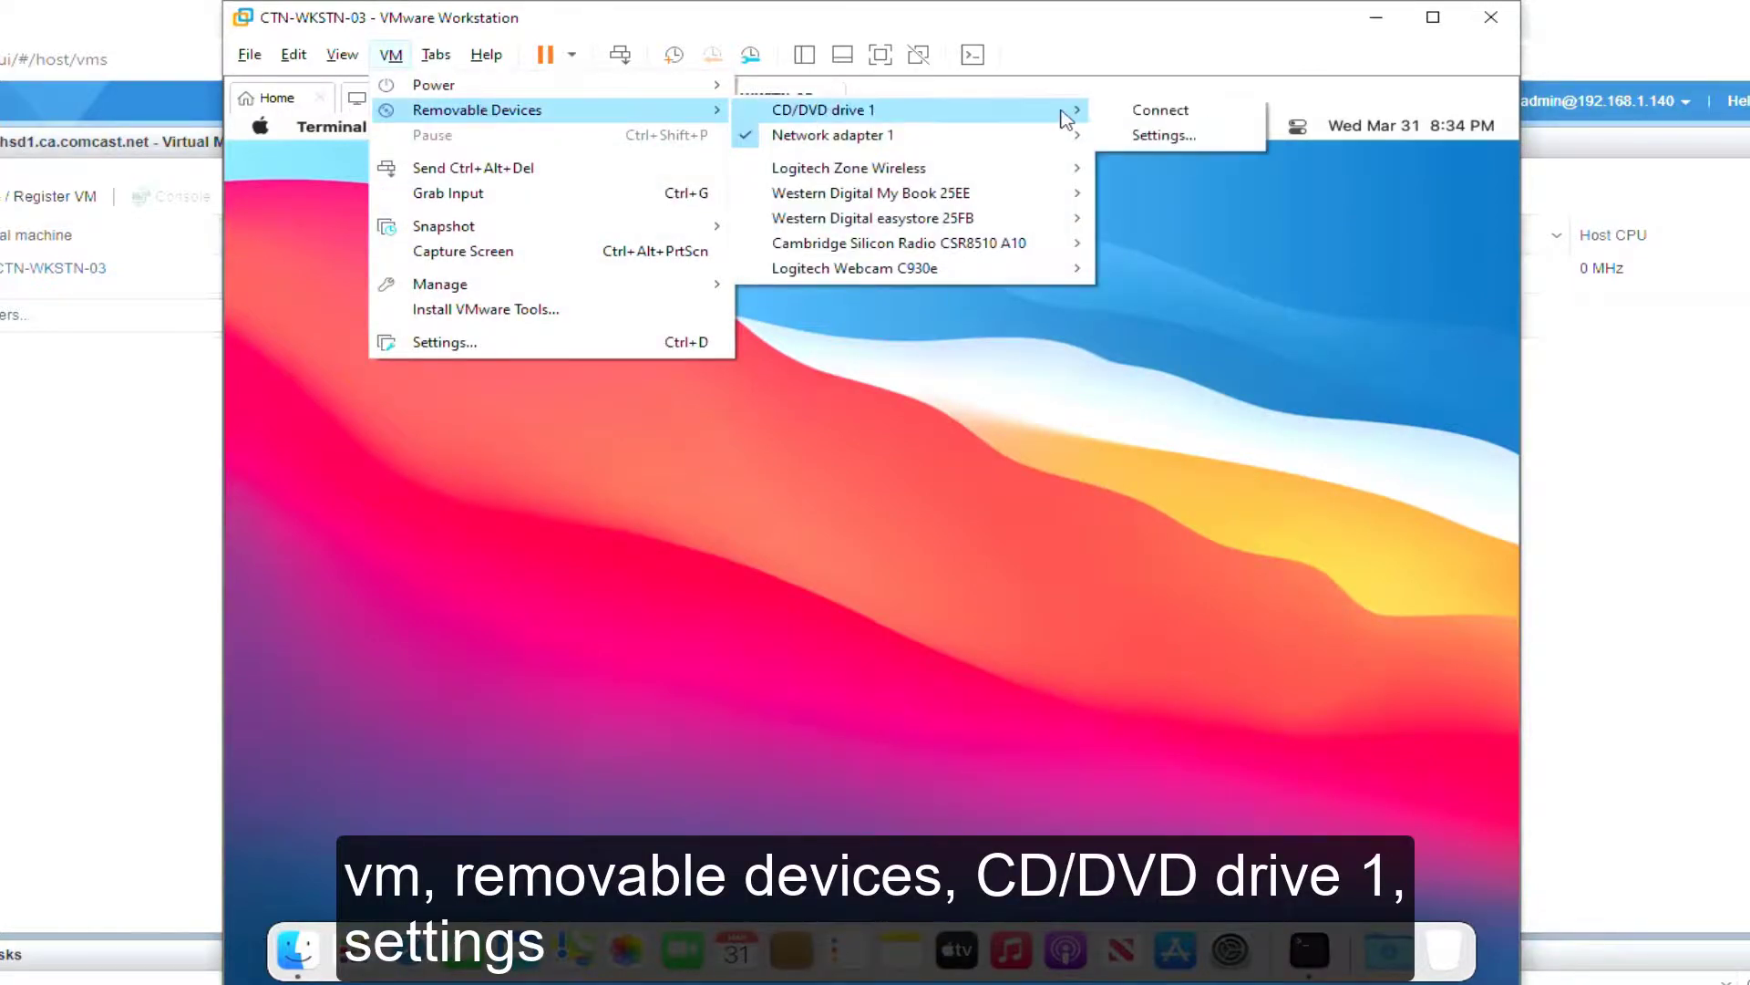
{"action": "left_click", "coordinate": [1167, 135]}
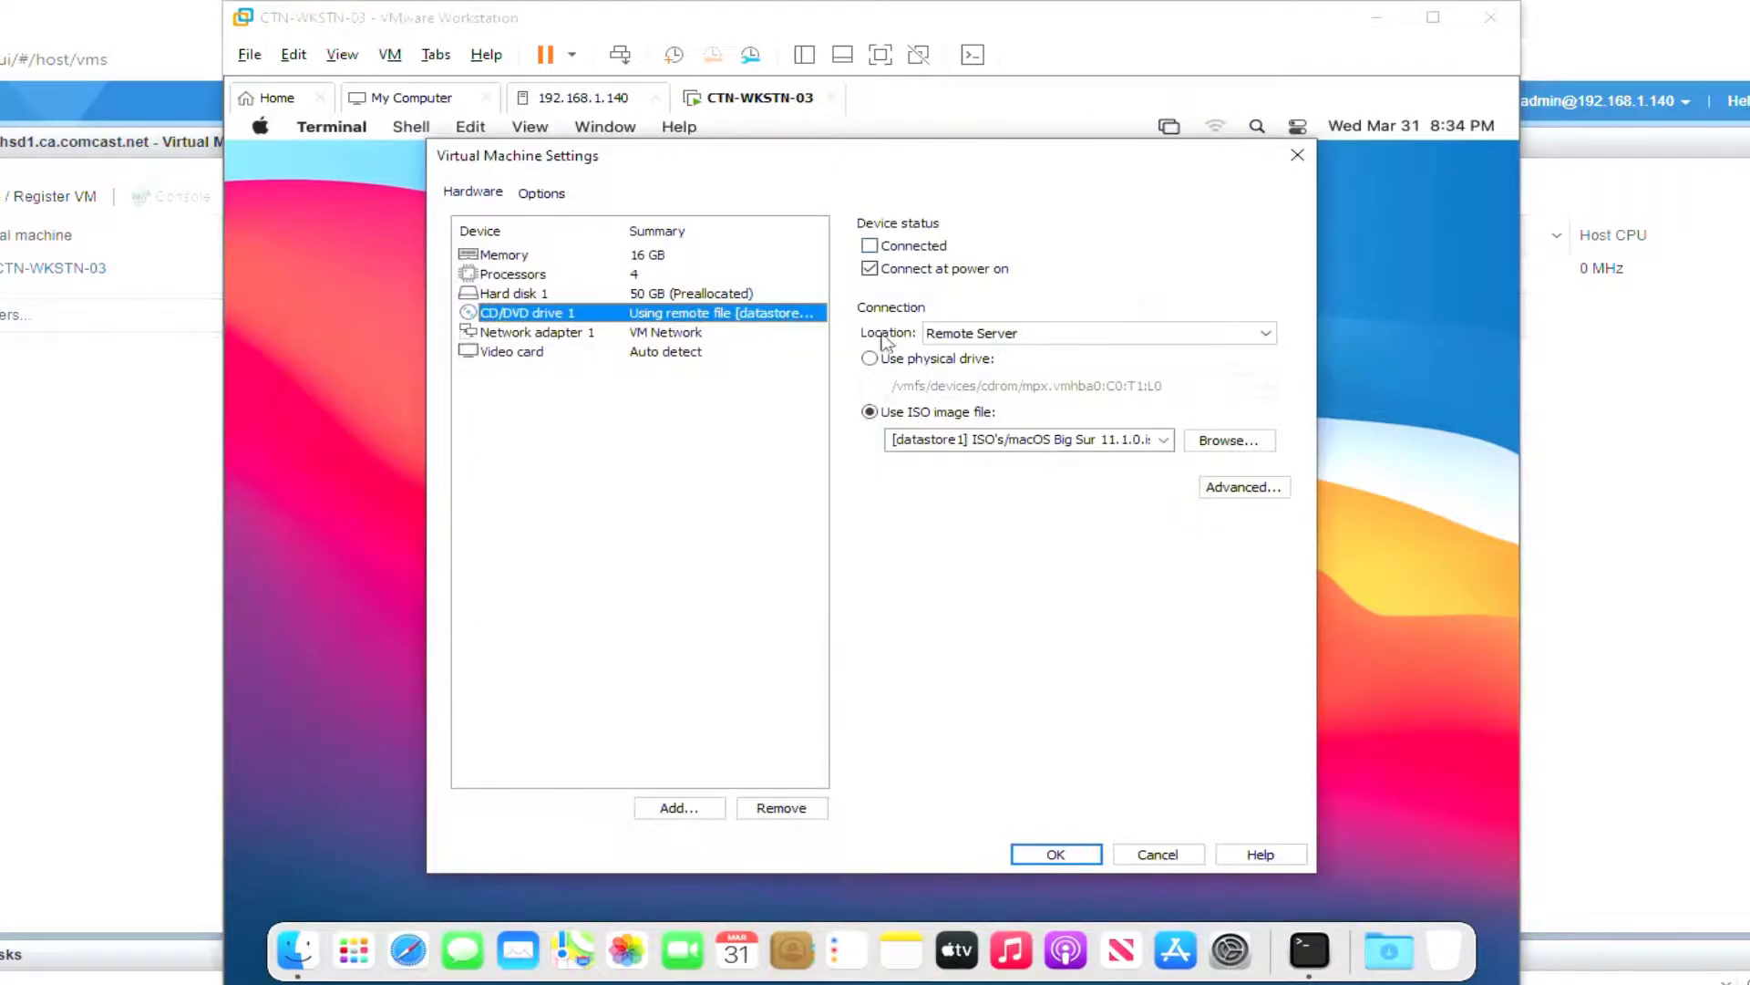
{"action": "left_click", "coordinate": [1228, 441]}
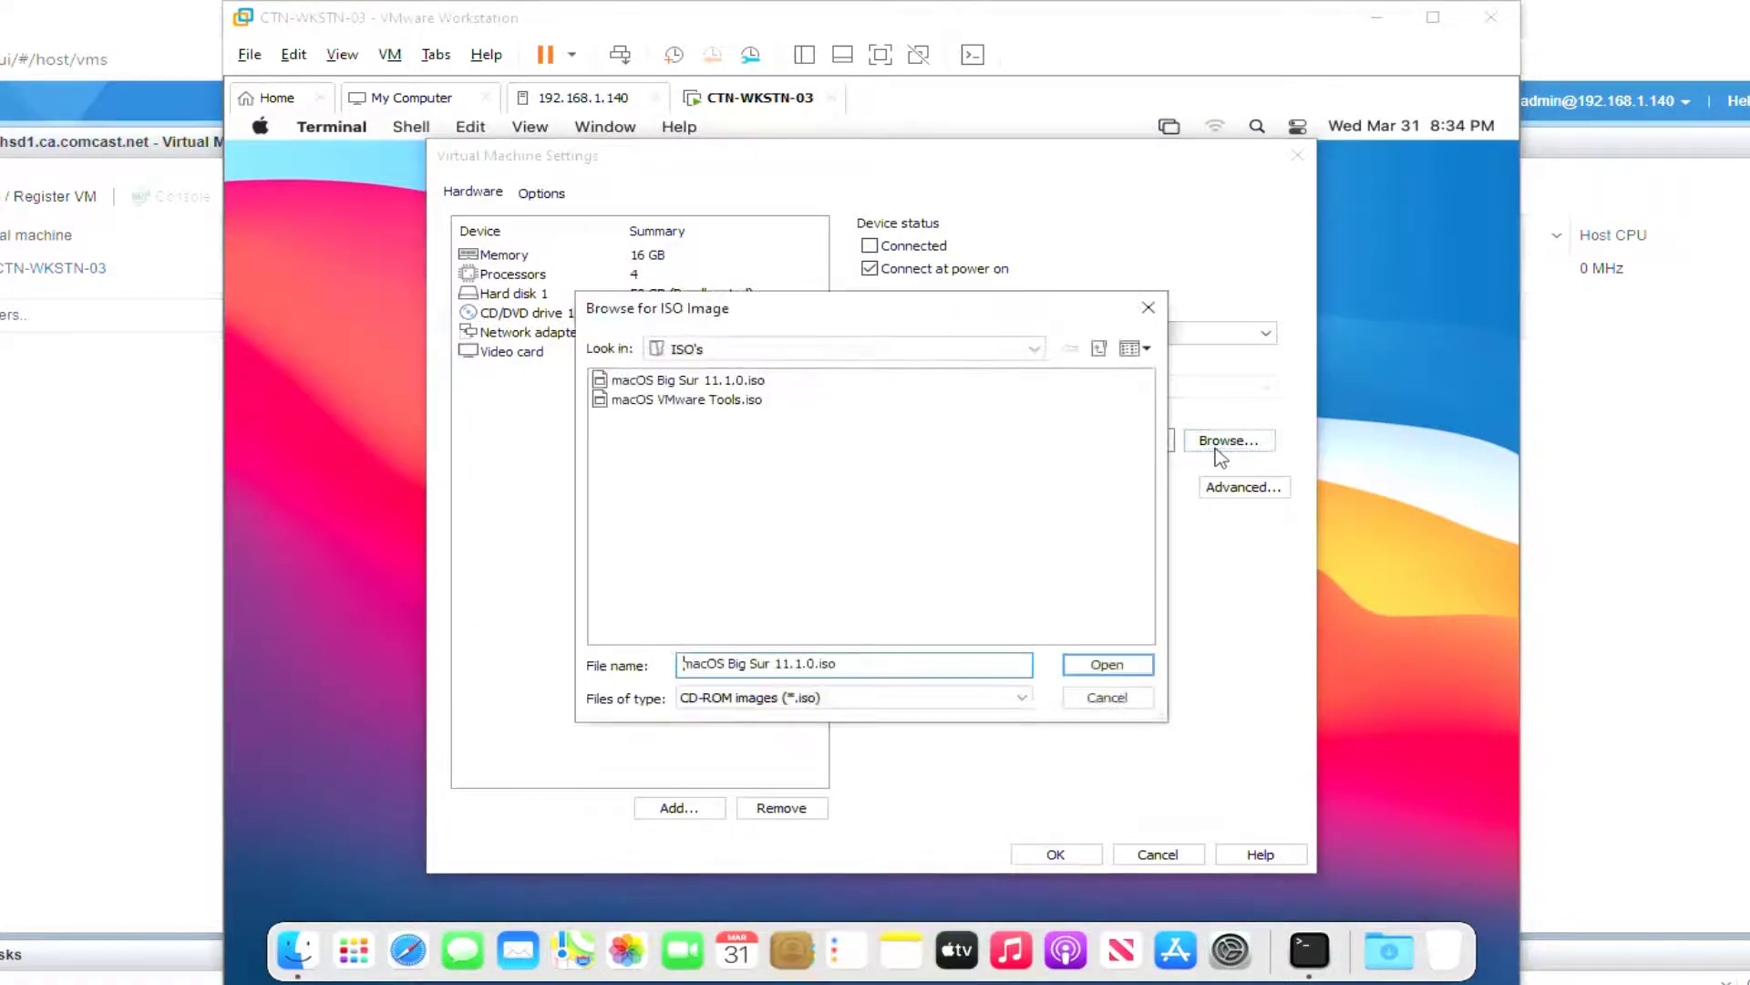
{"action": "left_click", "coordinate": [685, 399]}
{"action": "left_click", "coordinate": [1094, 664]}
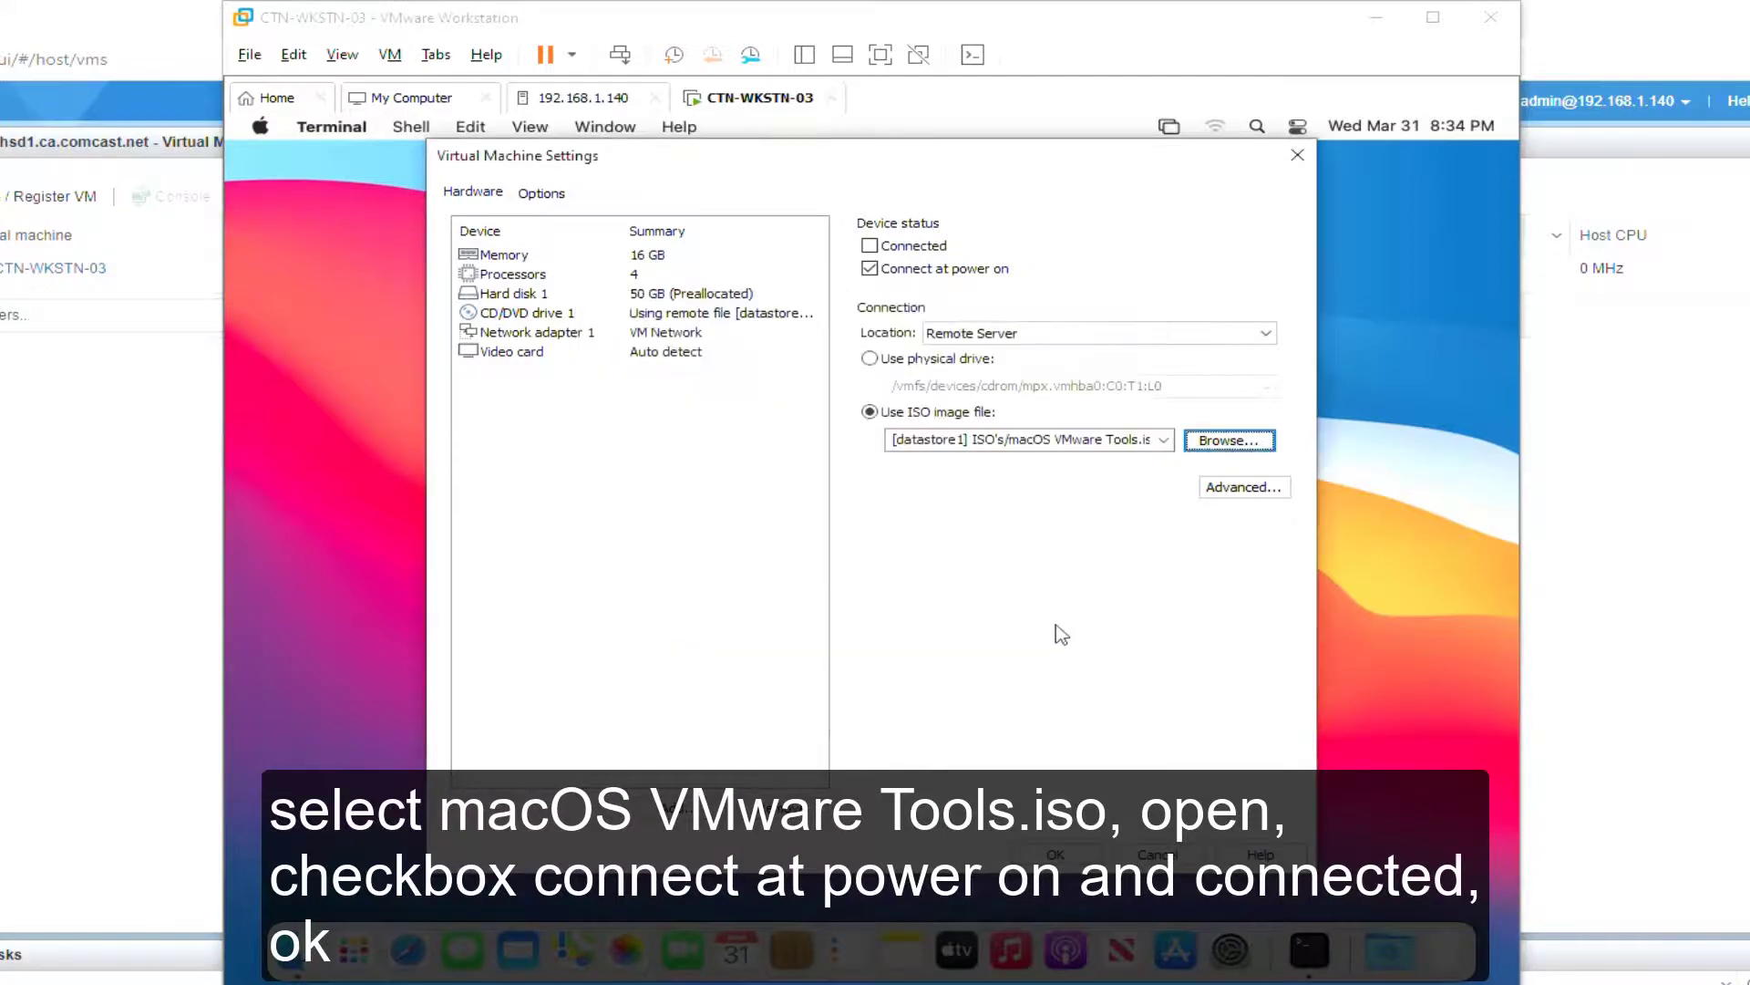
{"action": "left_click", "coordinate": [870, 245]}
{"action": "left_click", "coordinate": [1080, 859]}
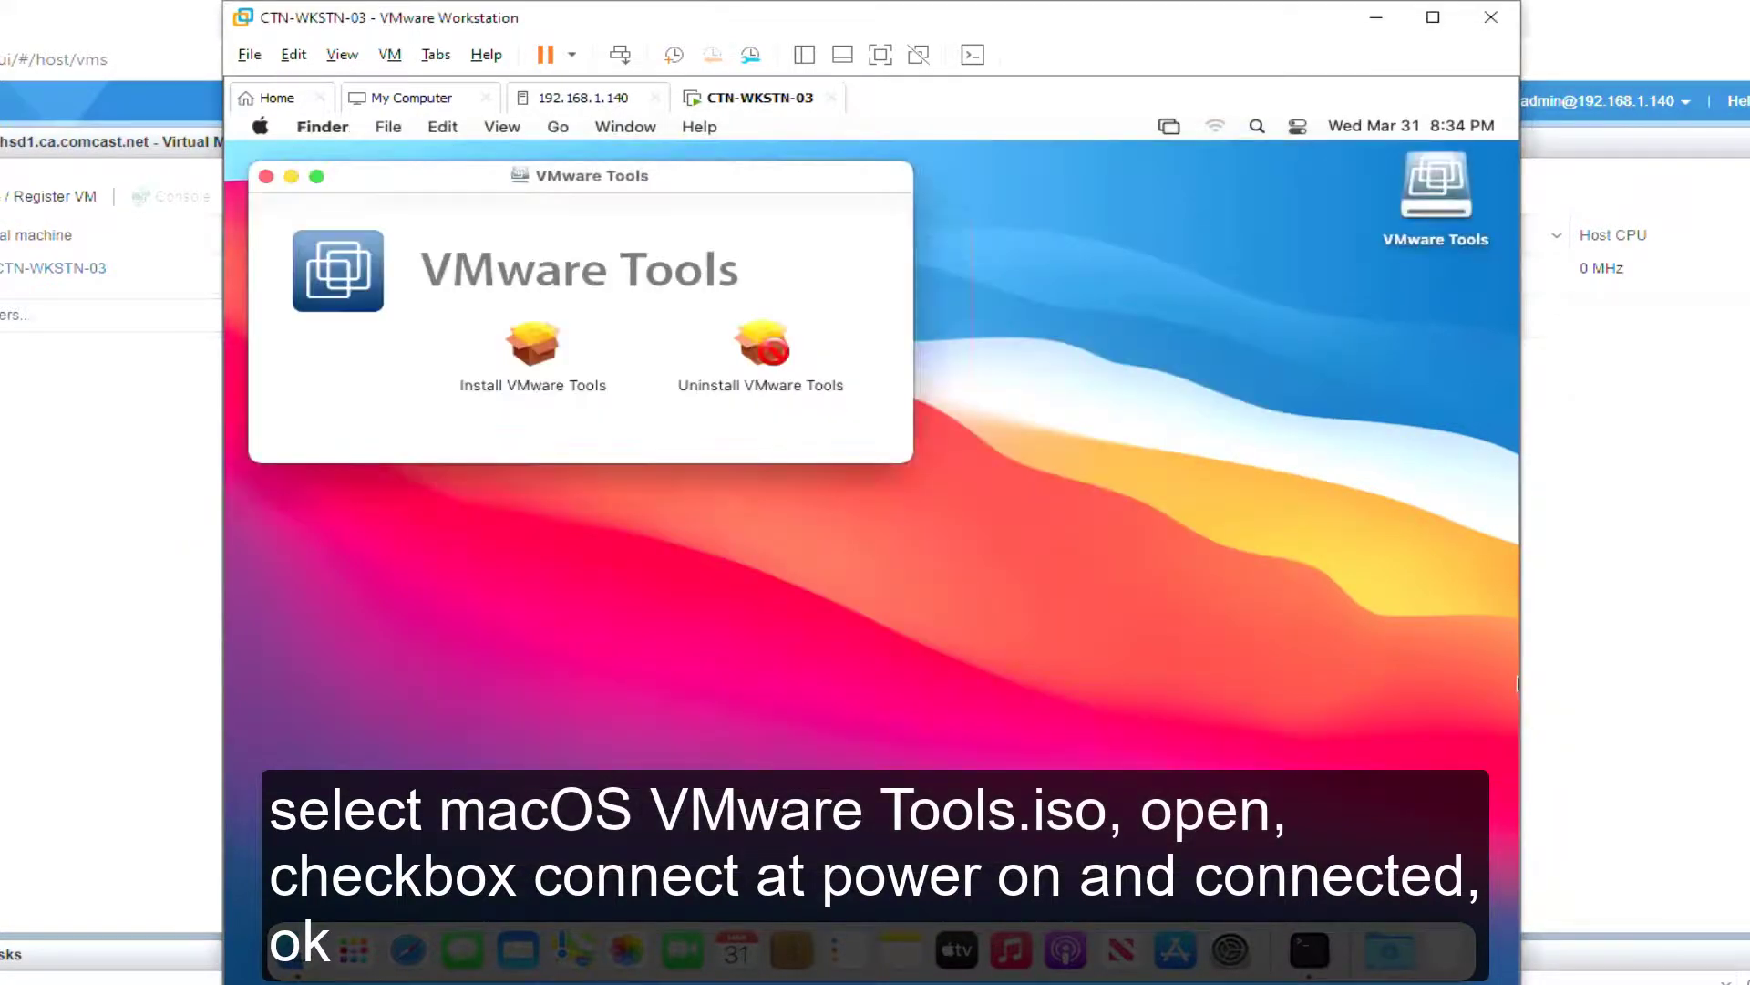
{"action": "left_click_drag", "start_coordinate": [610, 174], "coordinate": [911, 269]}
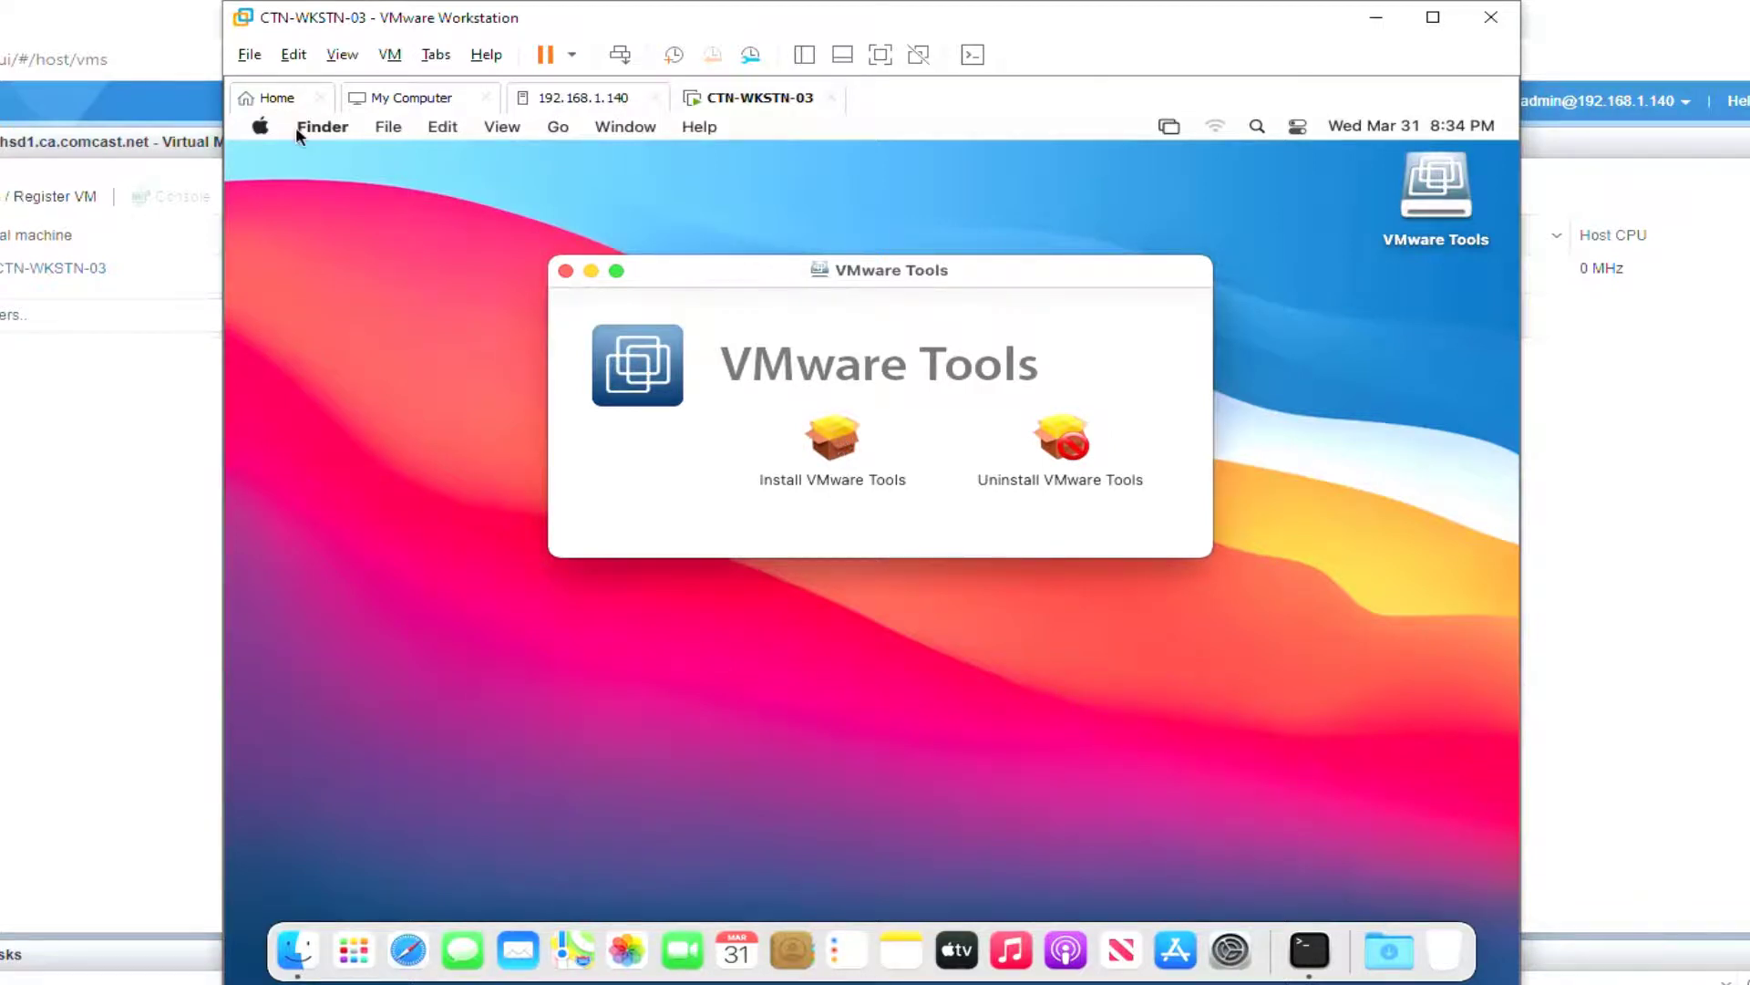
{"action": "left_click", "coordinate": [261, 130]}
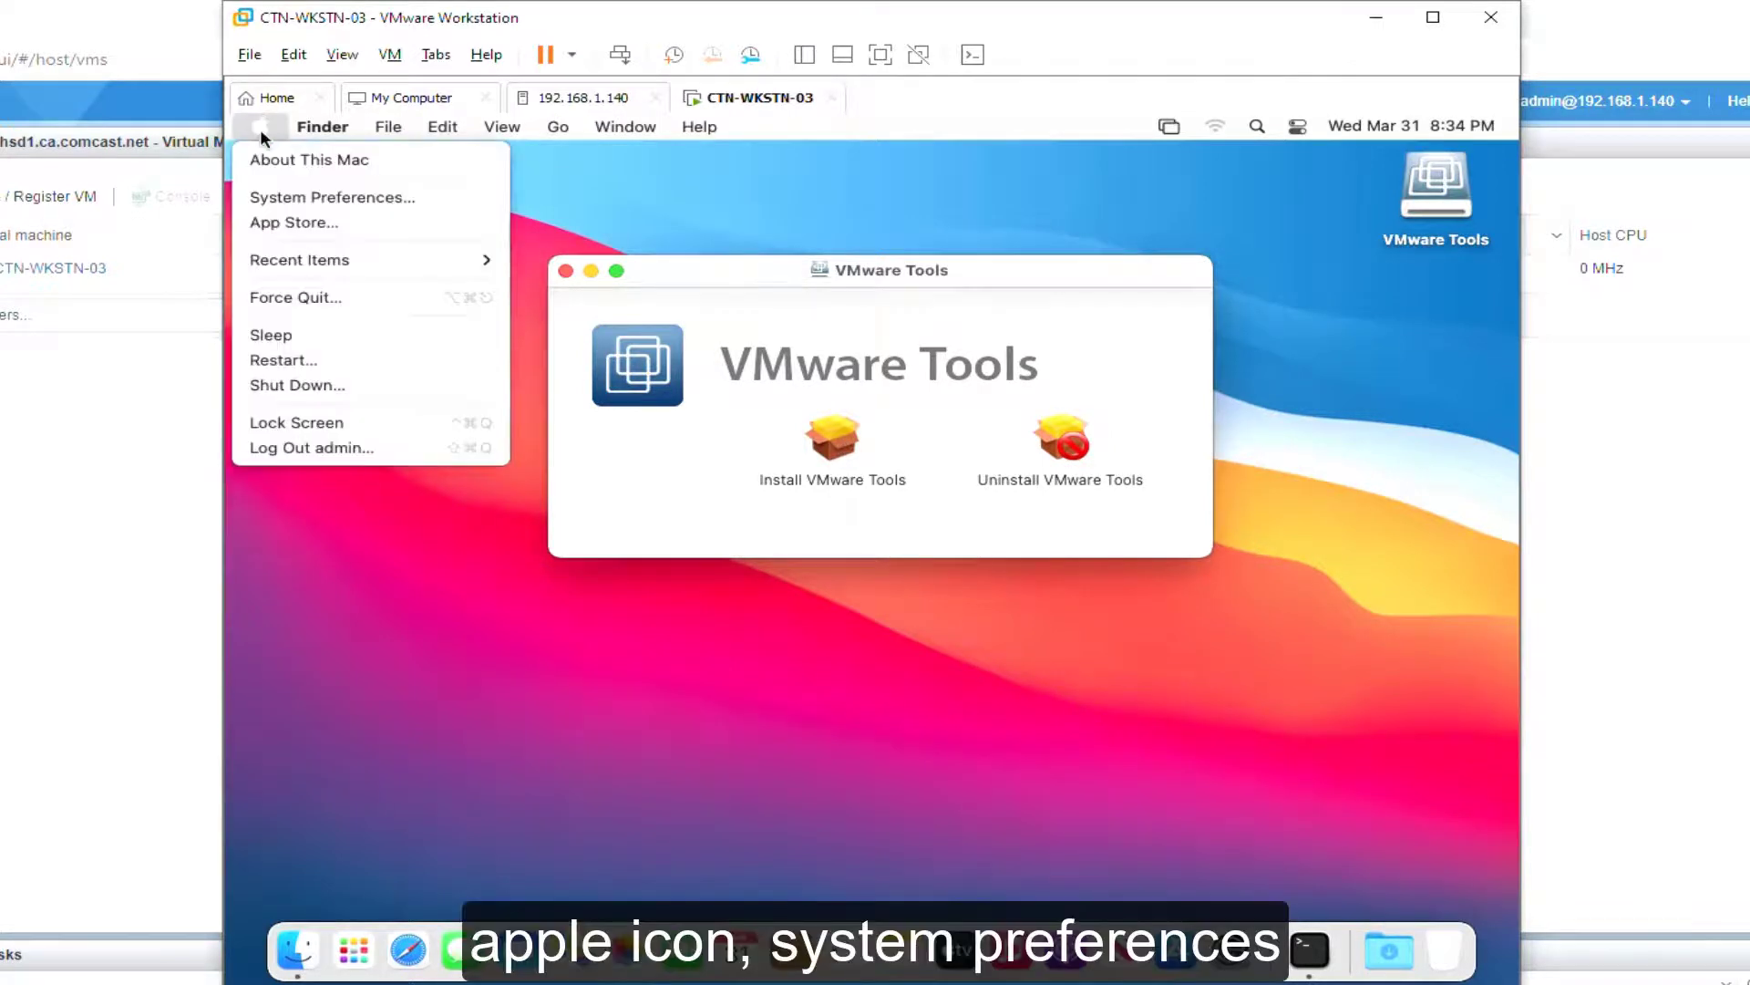
{"action": "left_click", "coordinate": [288, 197]}
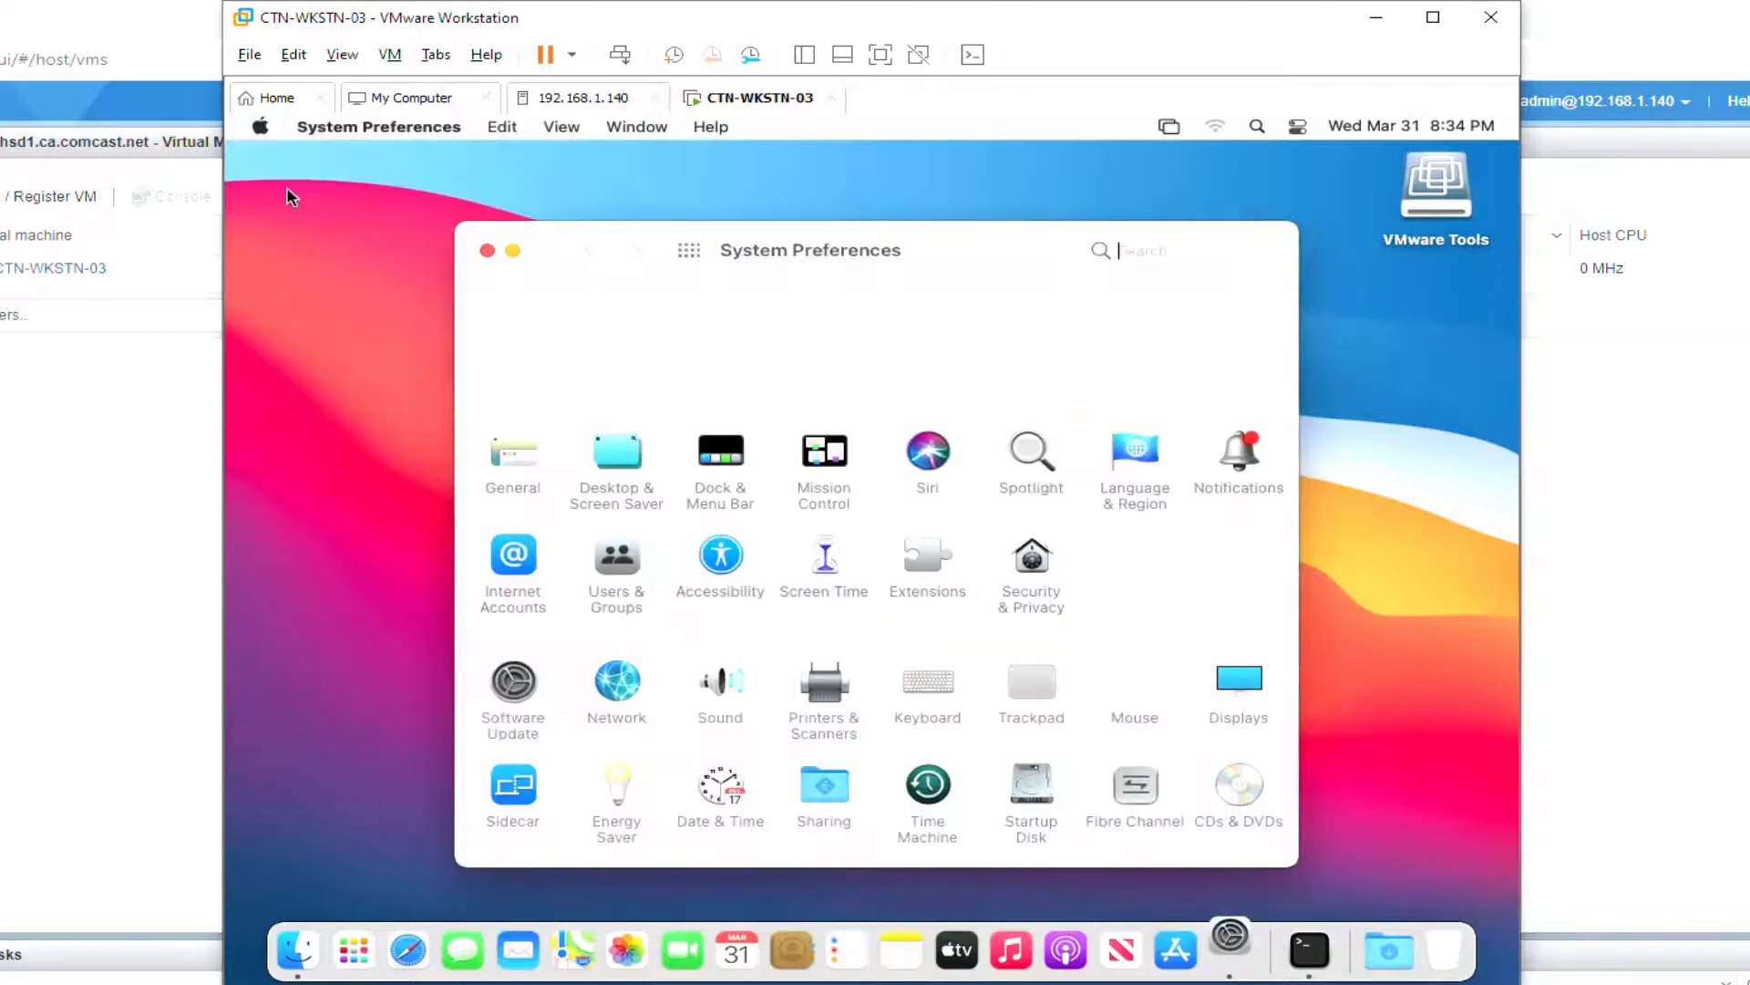
{"action": "left_click", "coordinate": [1041, 558]}
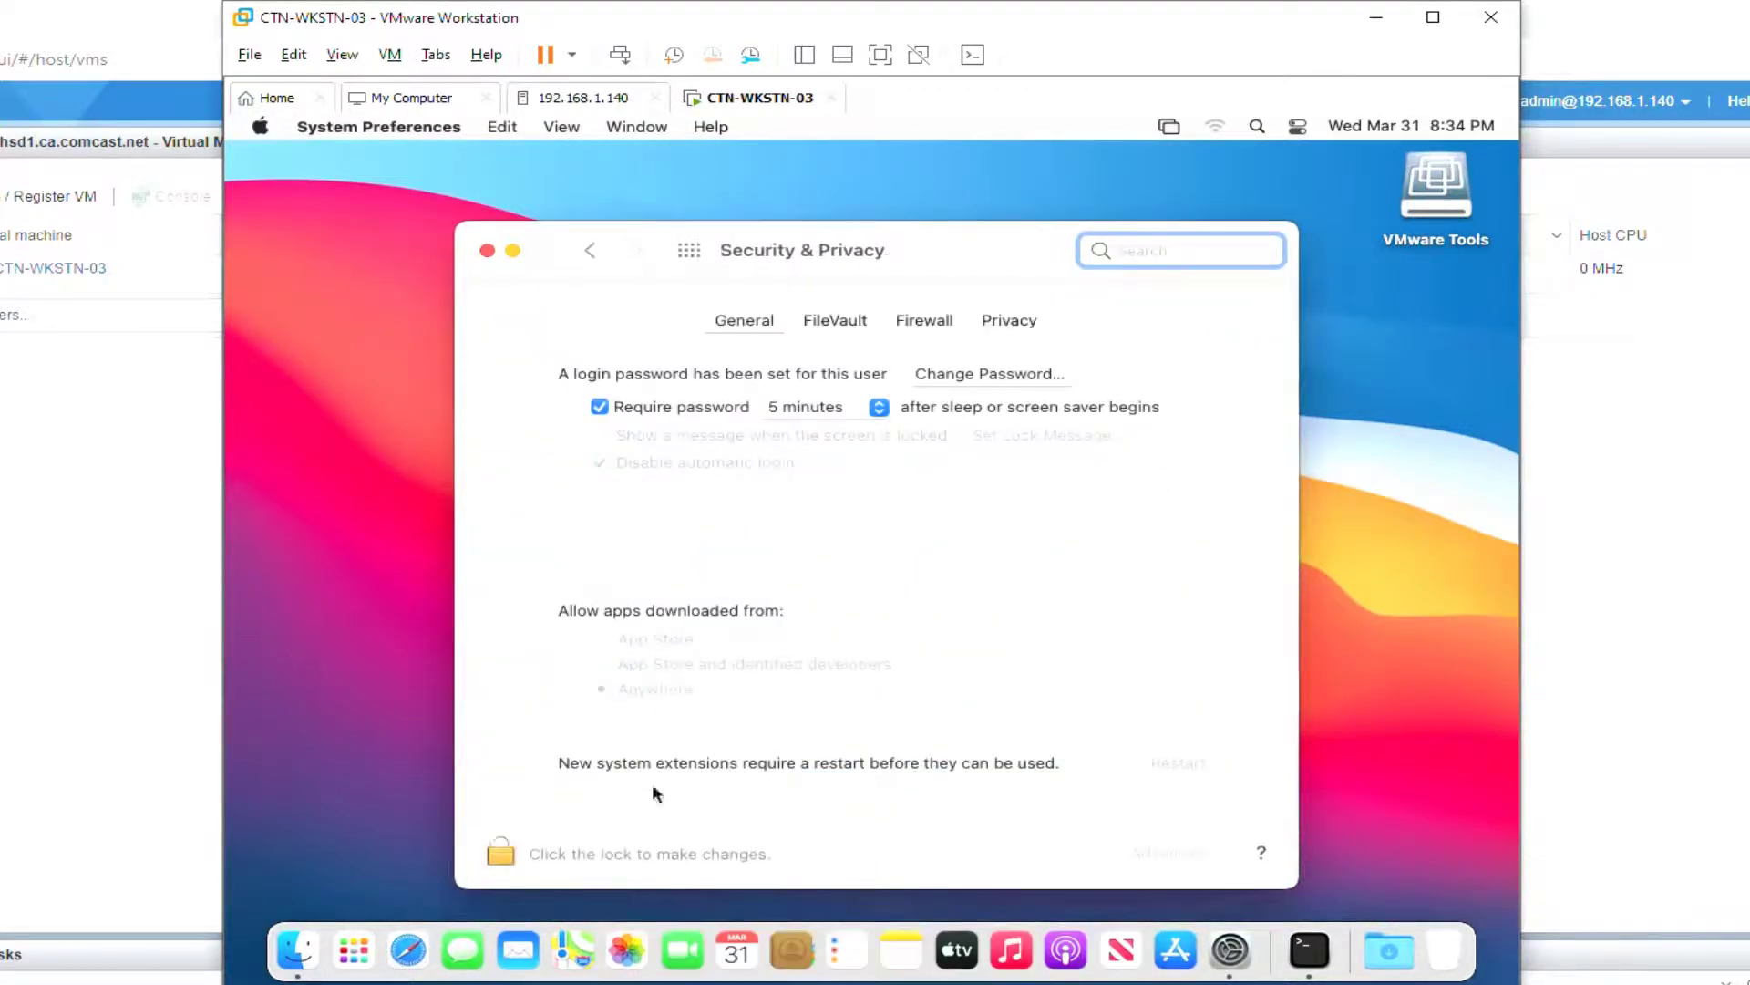
{"action": "left_click", "coordinate": [504, 852]}
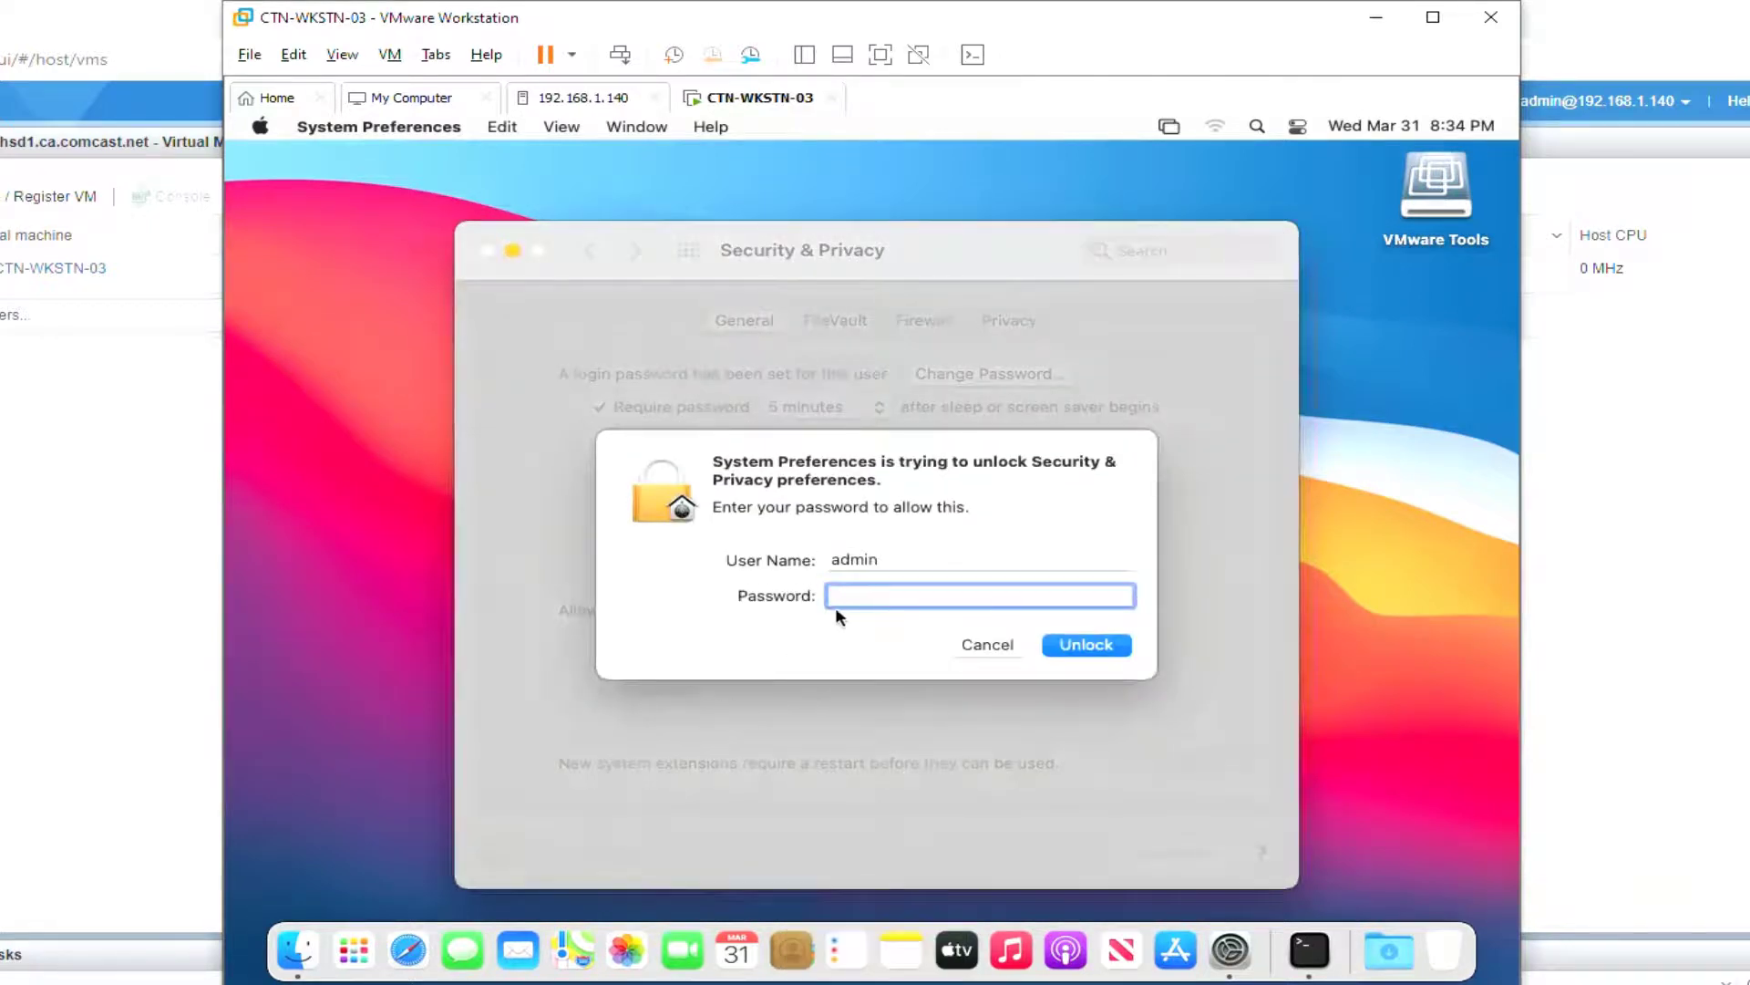
{"action": "key", "text": "super+v"}
{"action": "left_click", "coordinate": [1088, 644]}
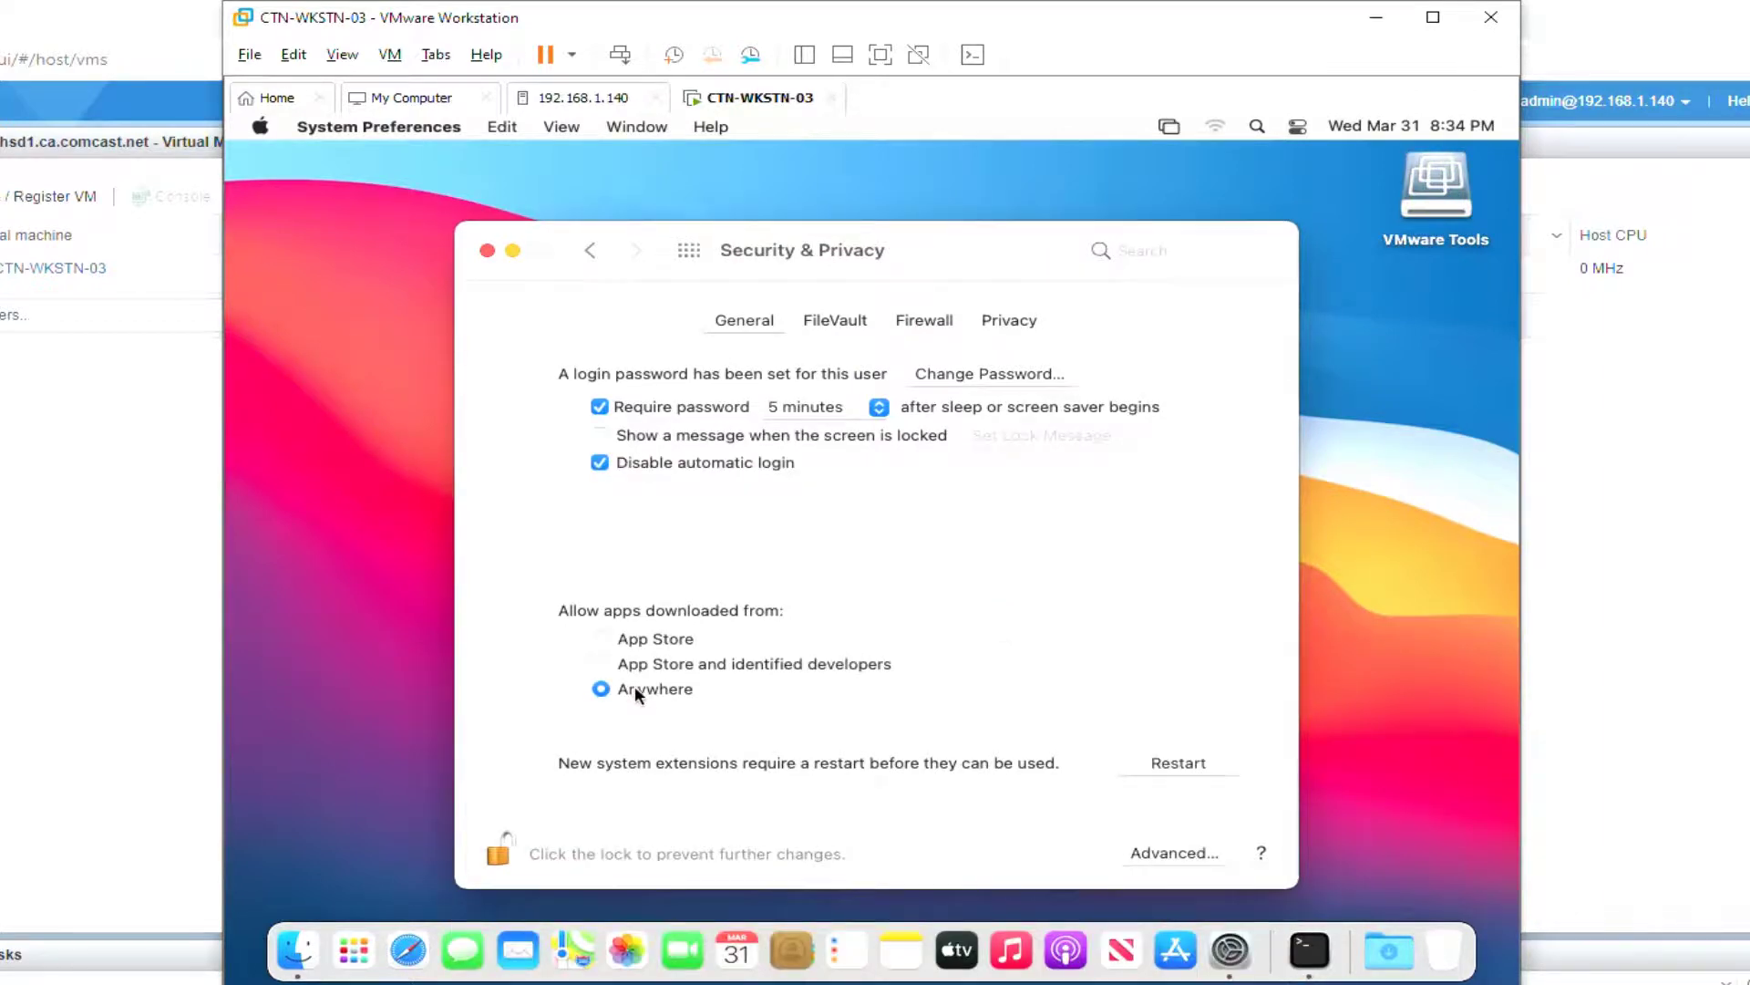
{"action": "left_click", "coordinate": [499, 850]}
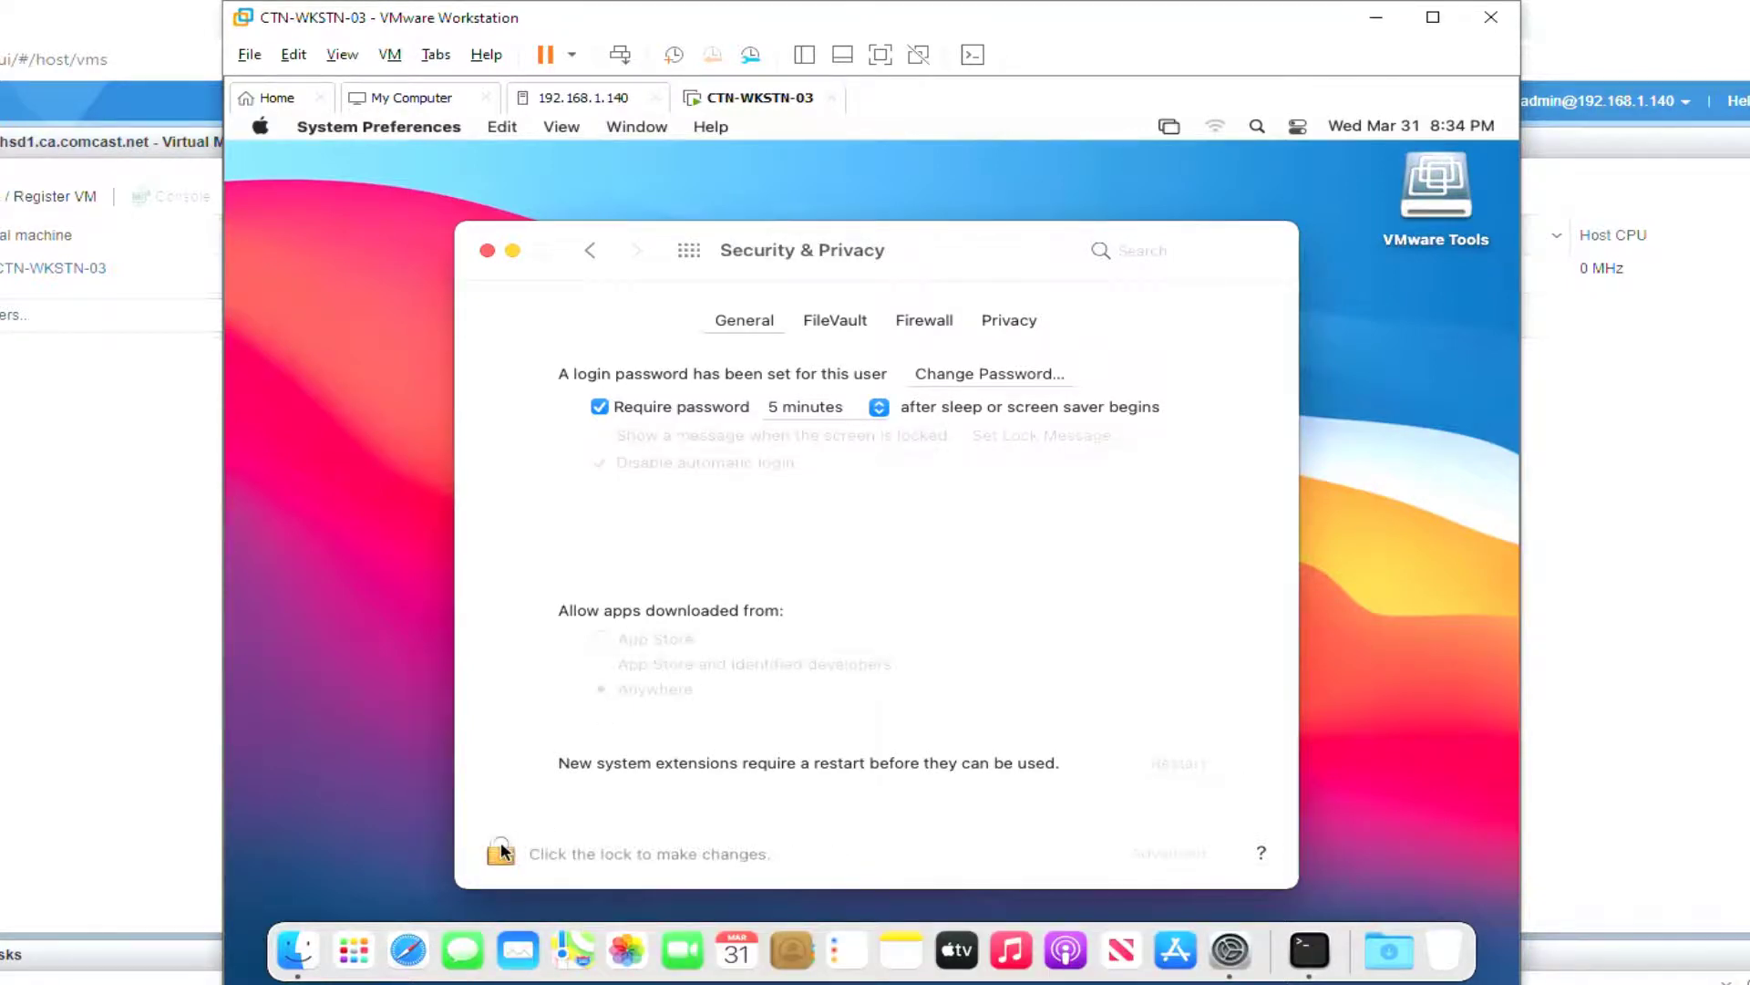
Step: Close Security & Privacy, run the VMware Tools installer with the admin password, and restart the guest
{"action": "left_click", "coordinate": [486, 250]}
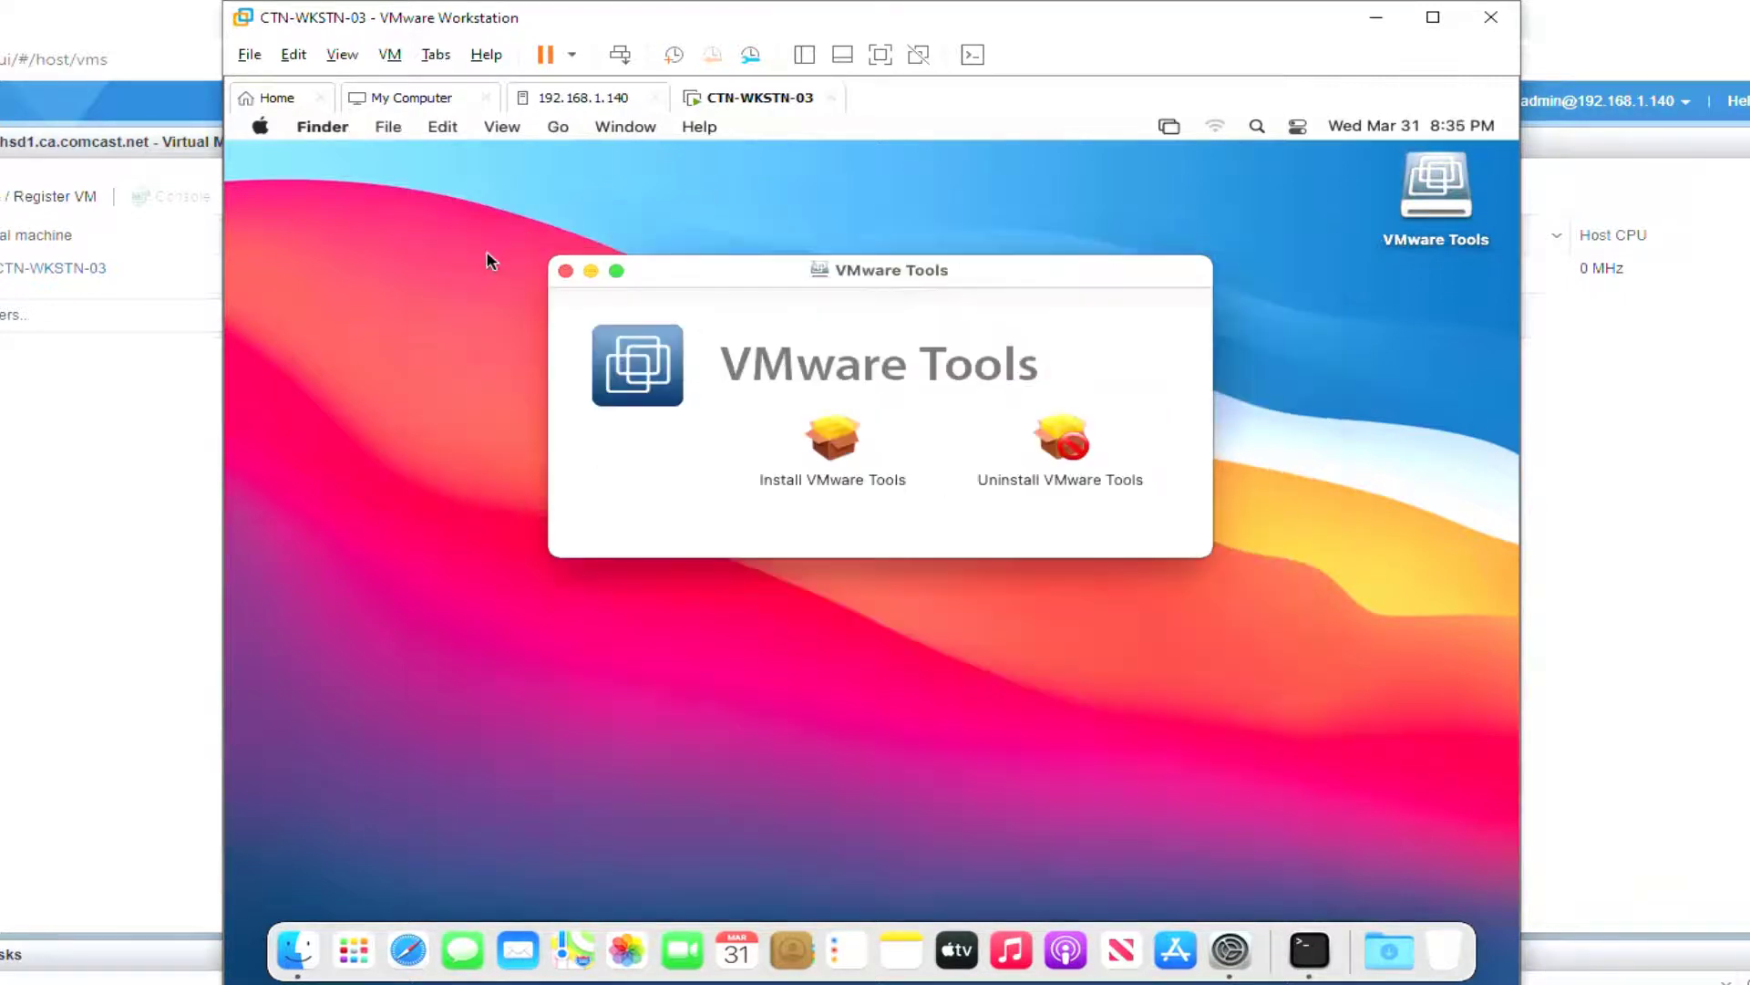
{"action": "double_click", "coordinate": [833, 439]}
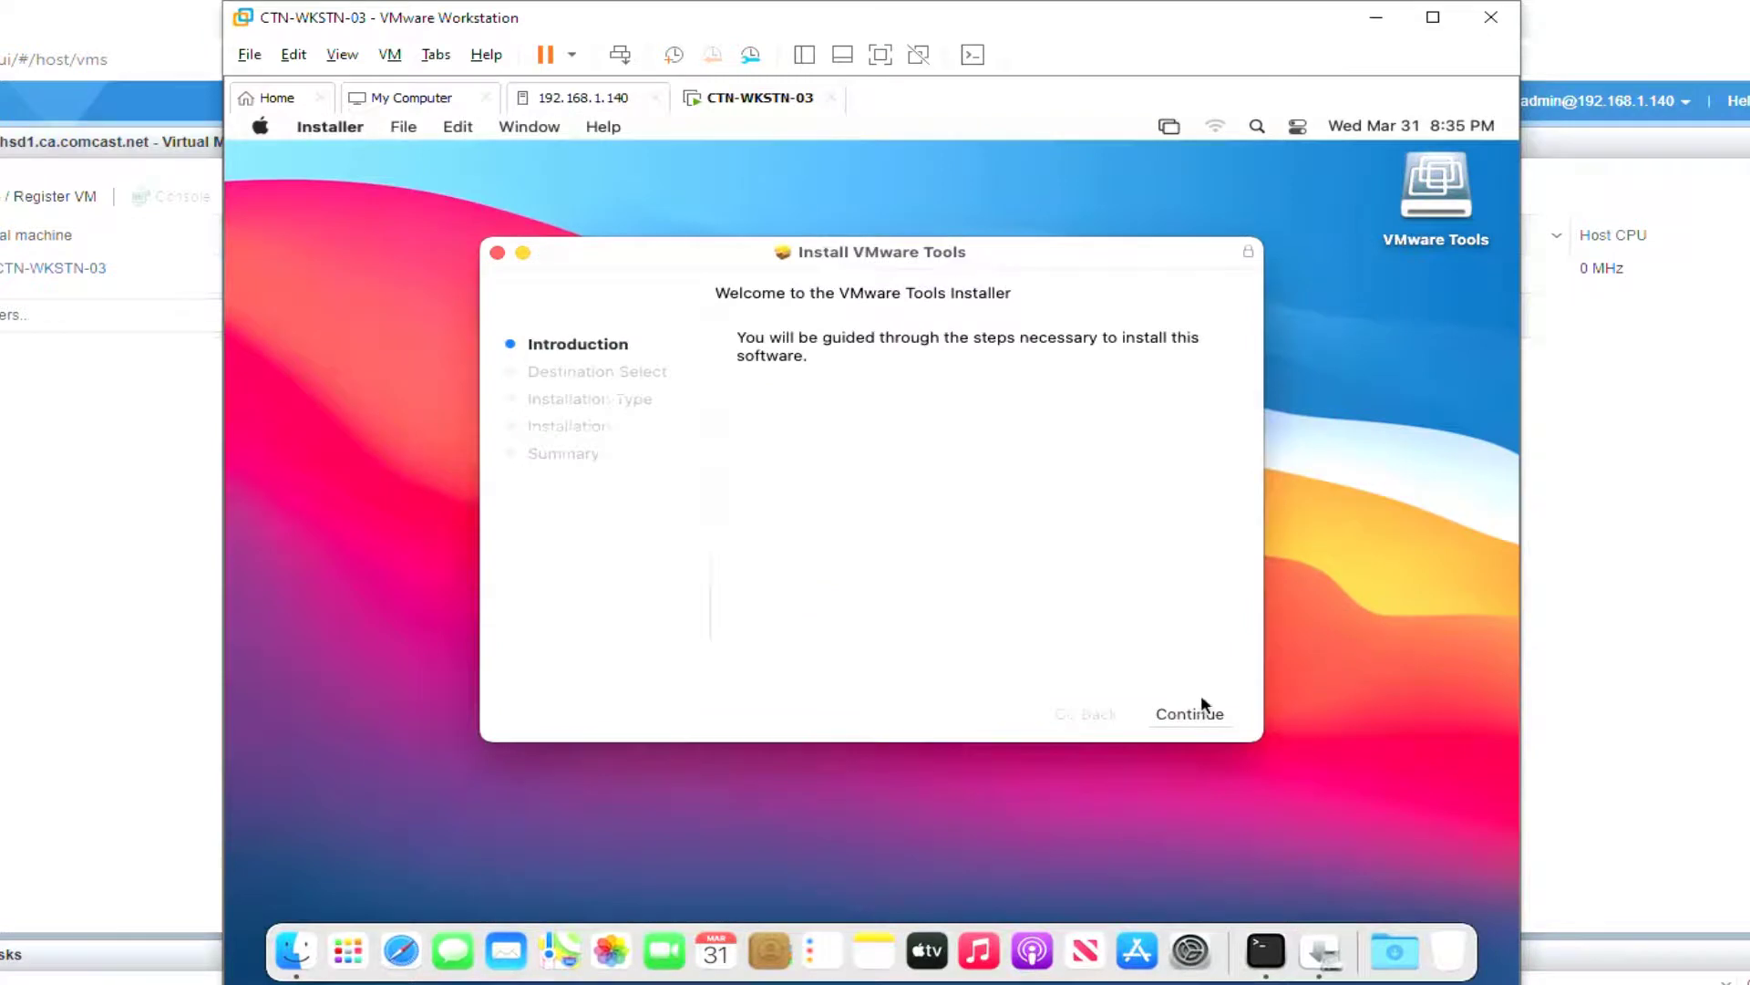
{"action": "left_click", "coordinate": [1208, 712]}
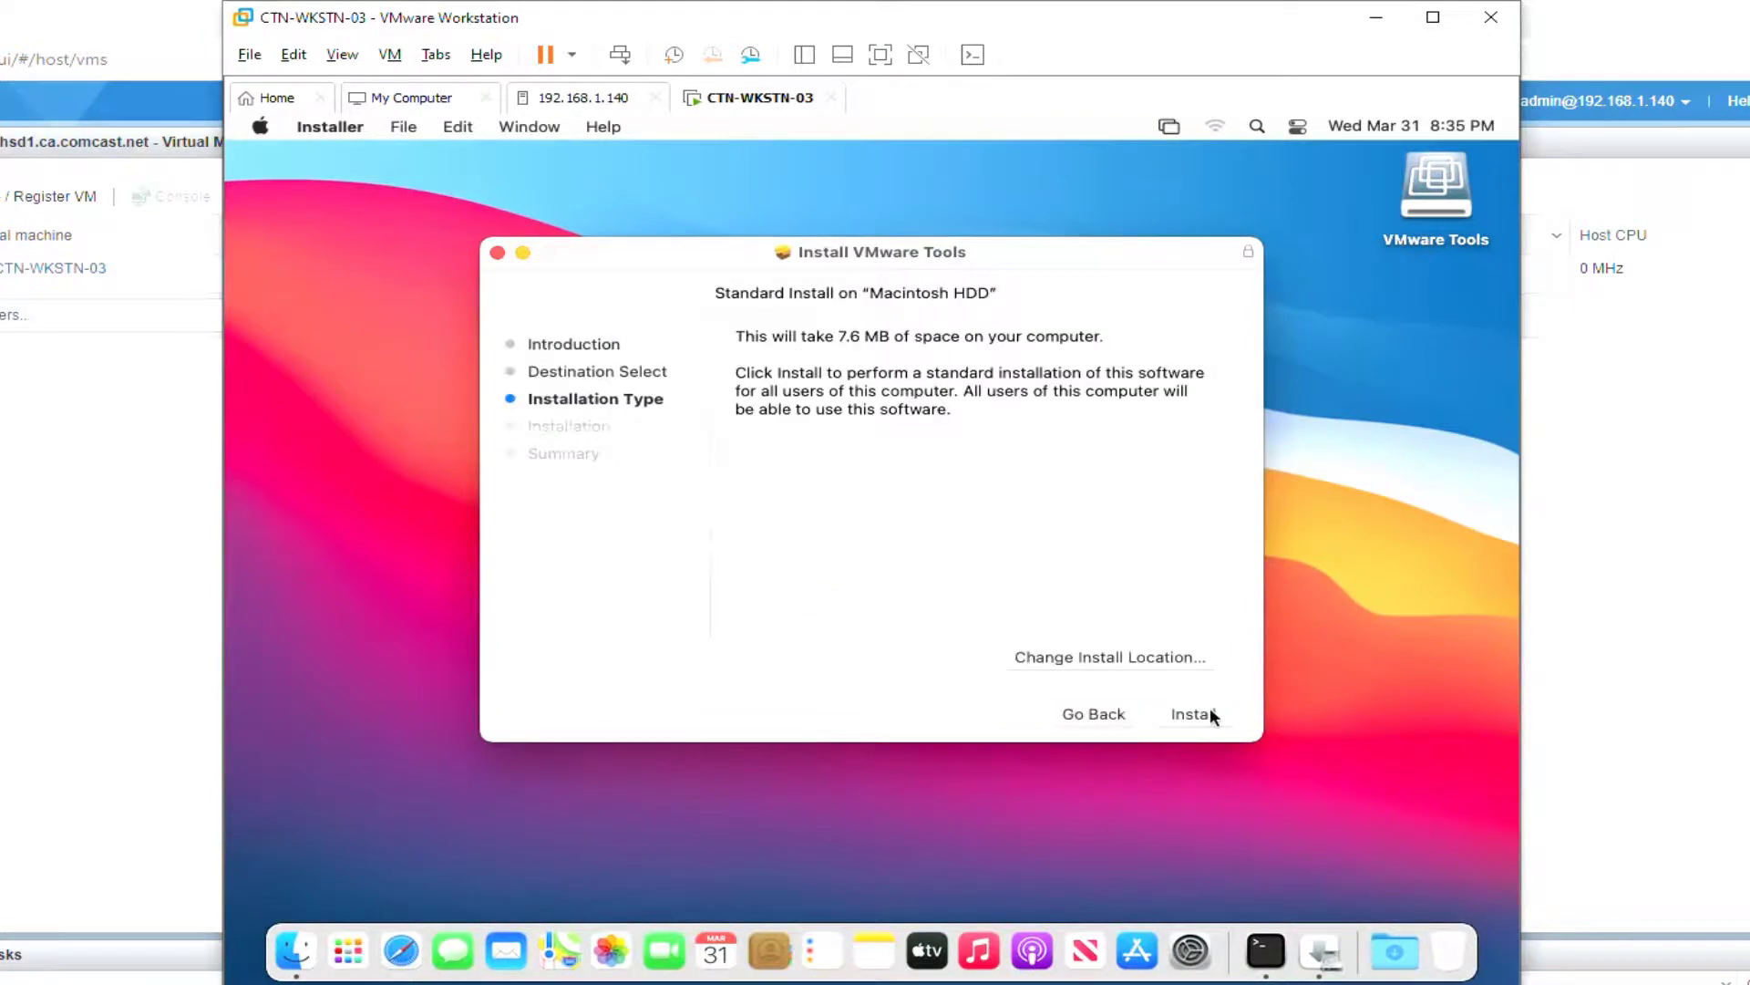
{"action": "left_click", "coordinate": [1211, 711]}
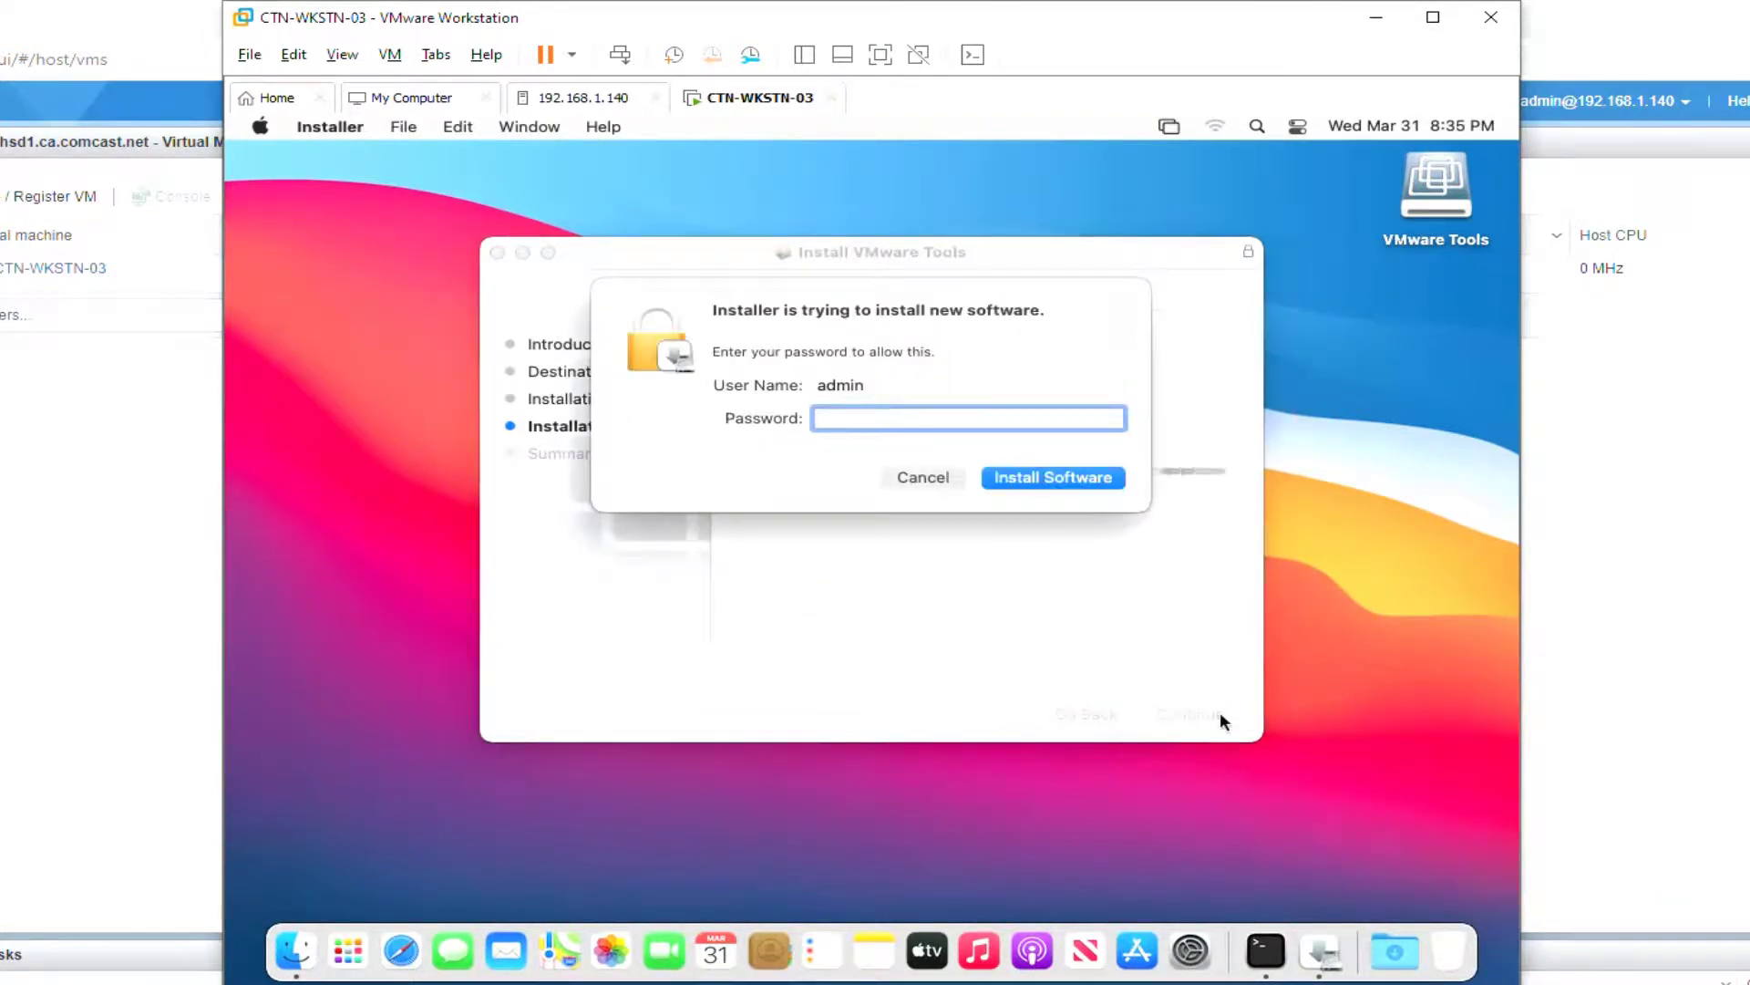
{"action": "type", "text": "********"}
{"action": "key", "text": "Return"}
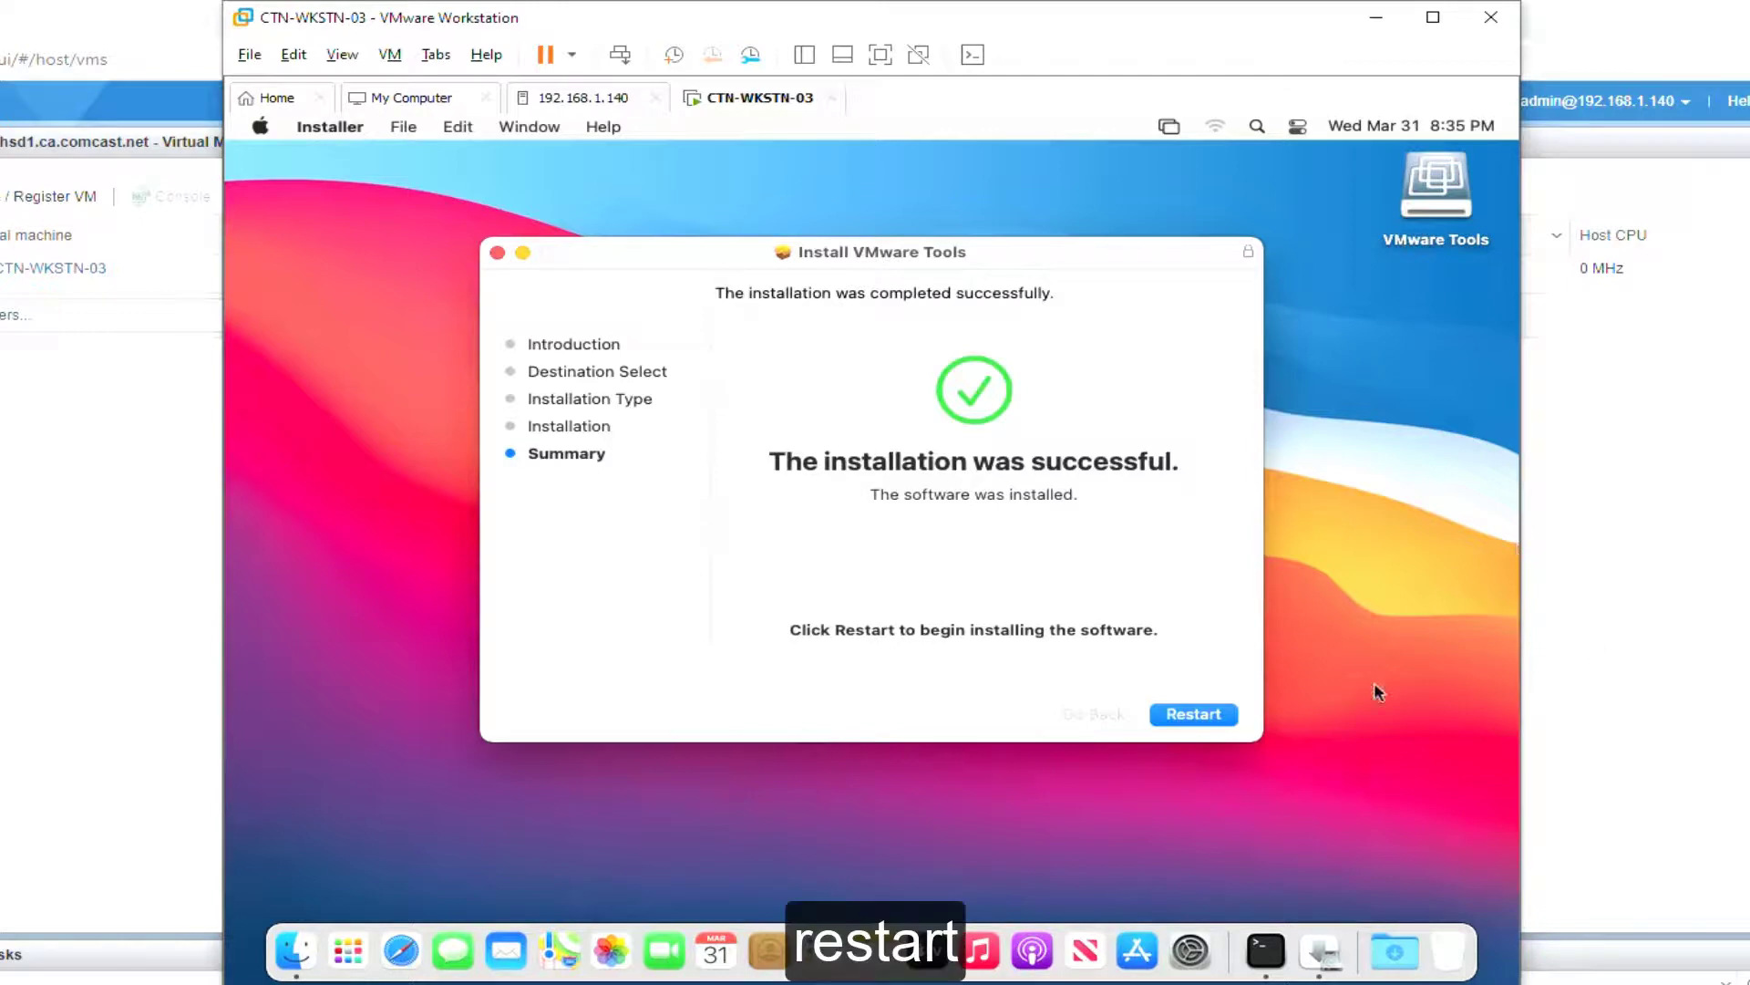
{"action": "left_click", "coordinate": [1194, 714]}
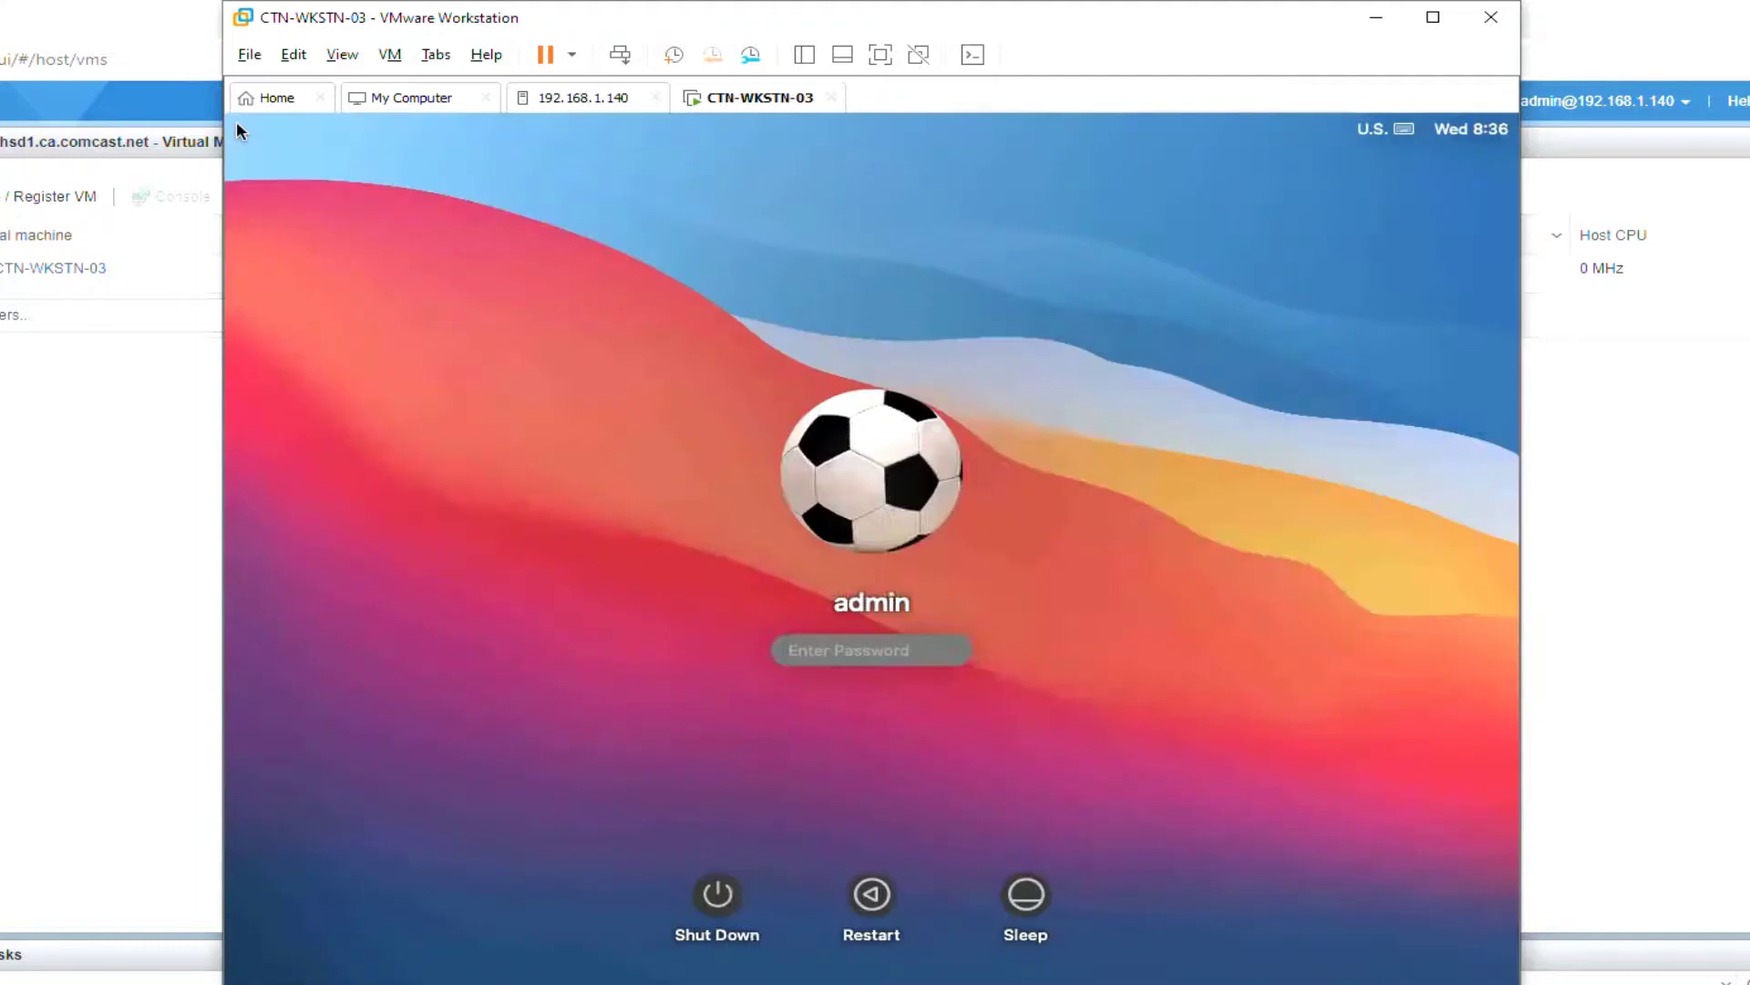
Step: Log in to the macOS guest, close the VMware Tools window, and eject the VMware Tools disc
{"action": "type", "text": "********"}
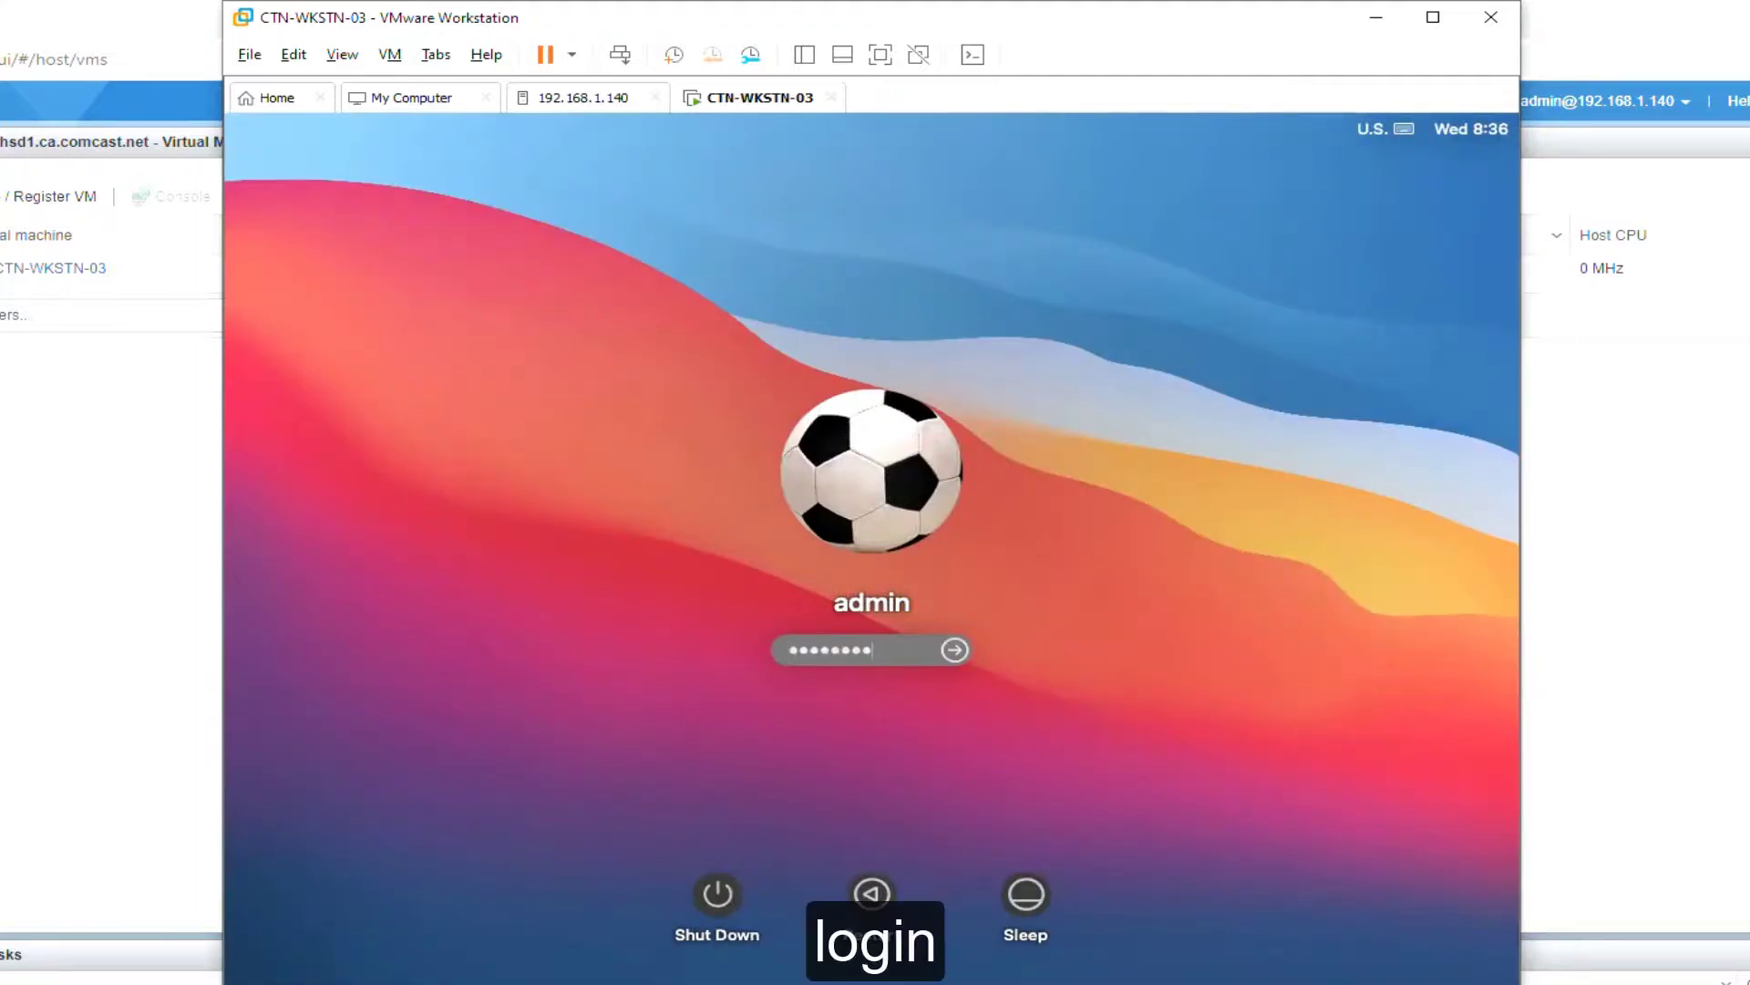
{"action": "key", "text": "Return"}
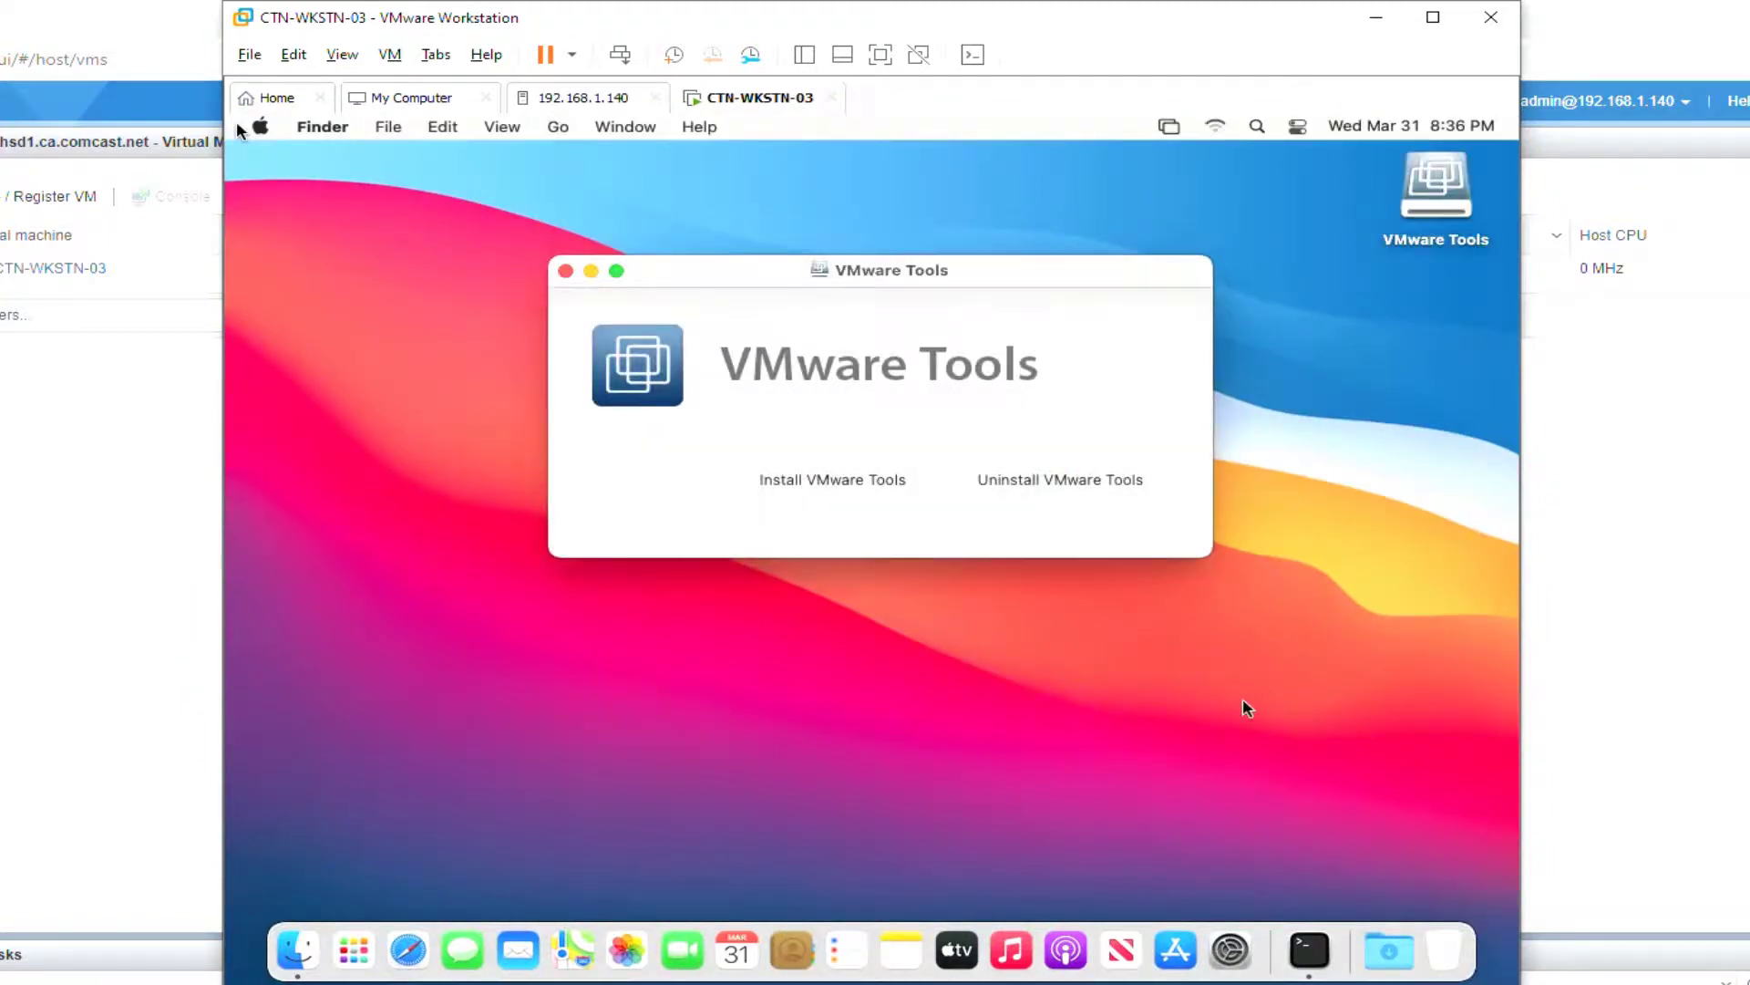
{"action": "left_click", "coordinate": [565, 271]}
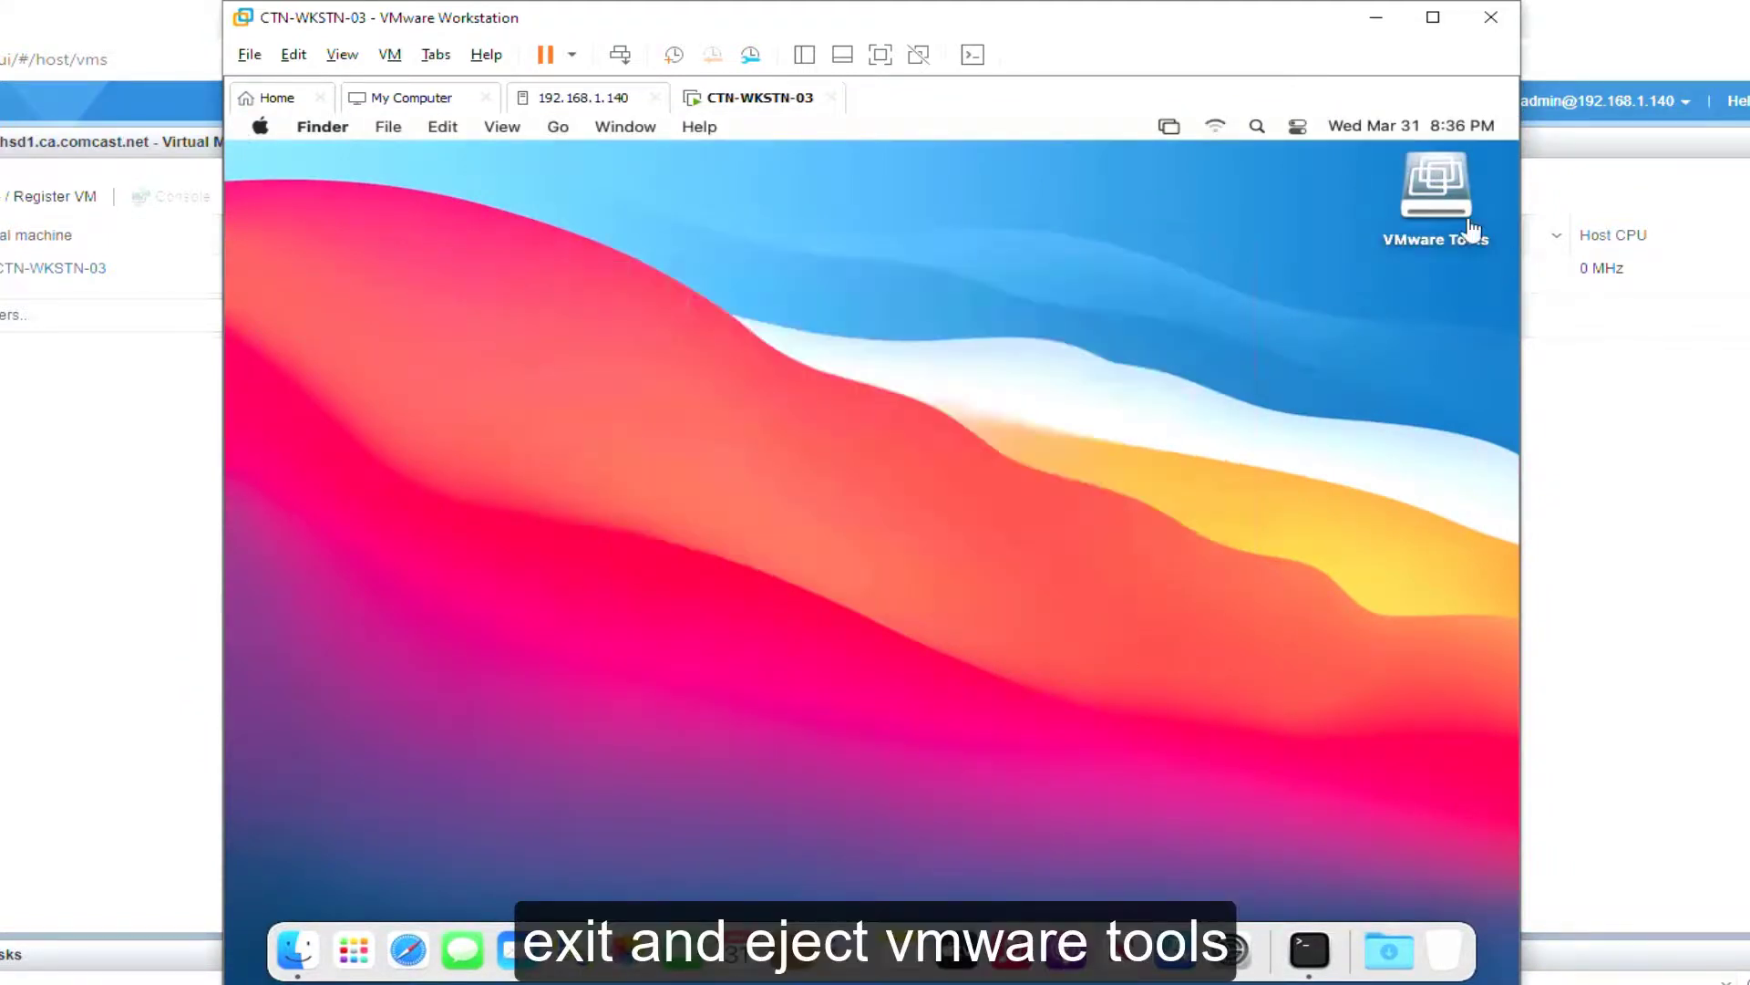
{"action": "right_click", "coordinate": [1451, 202]}
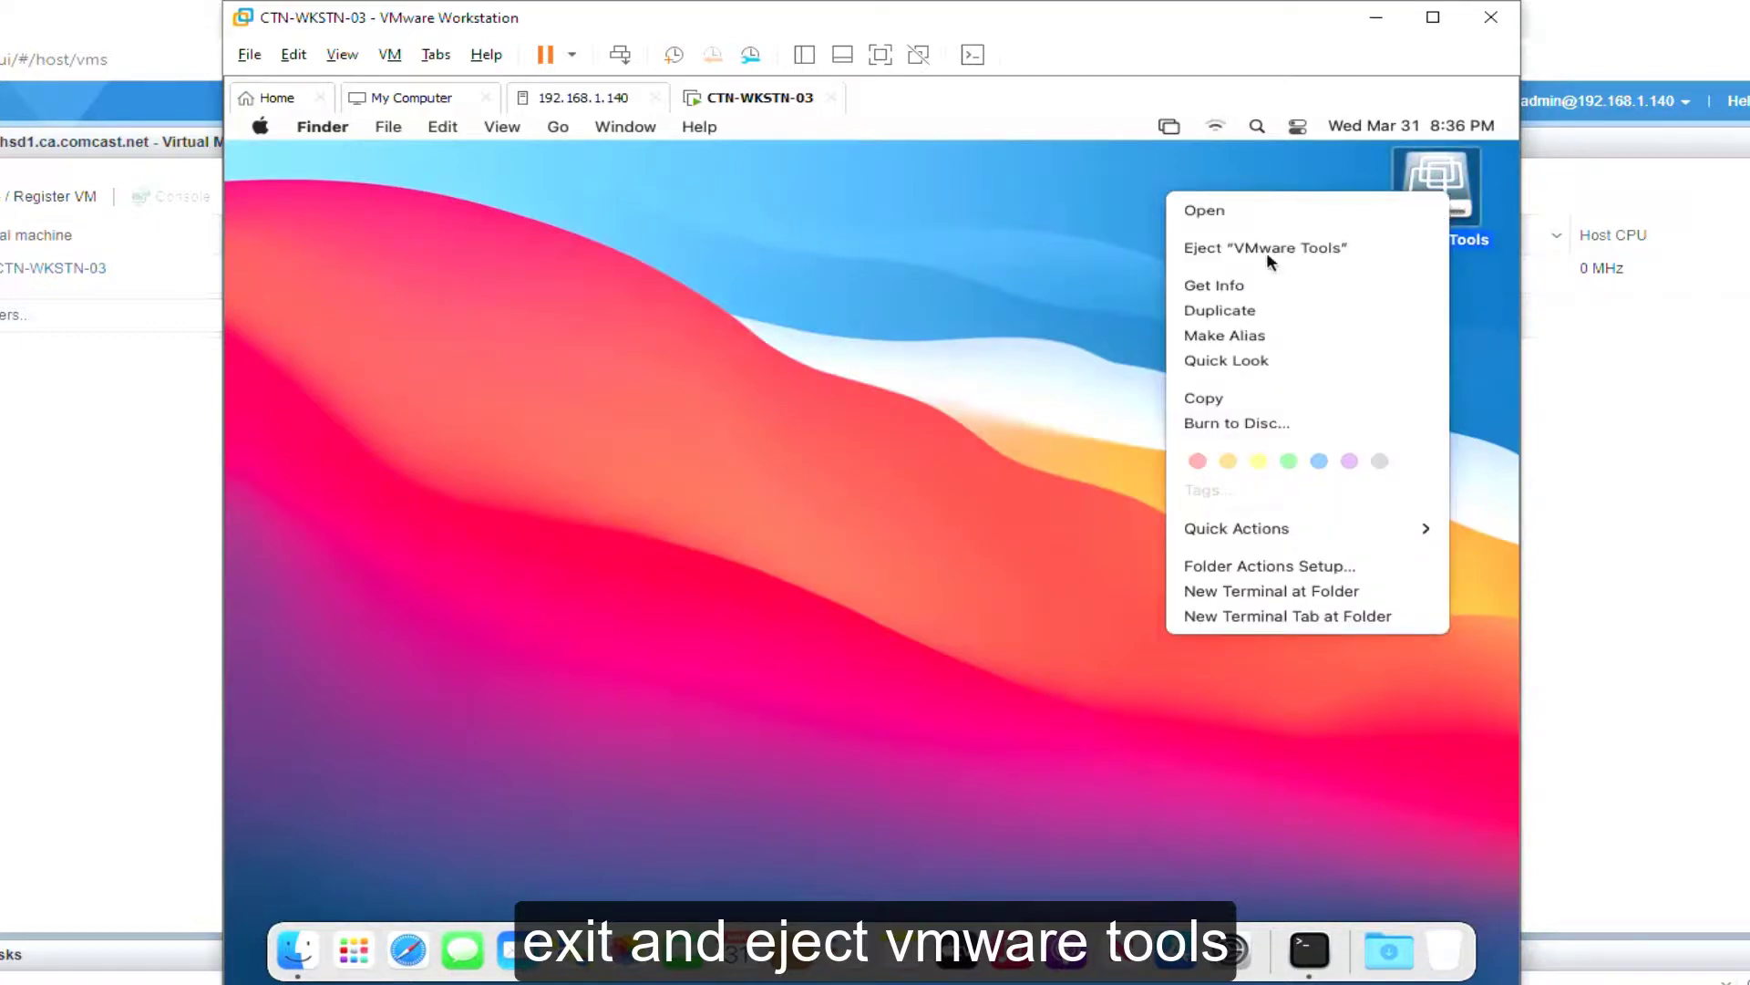
{"action": "left_click", "coordinate": [1266, 248]}
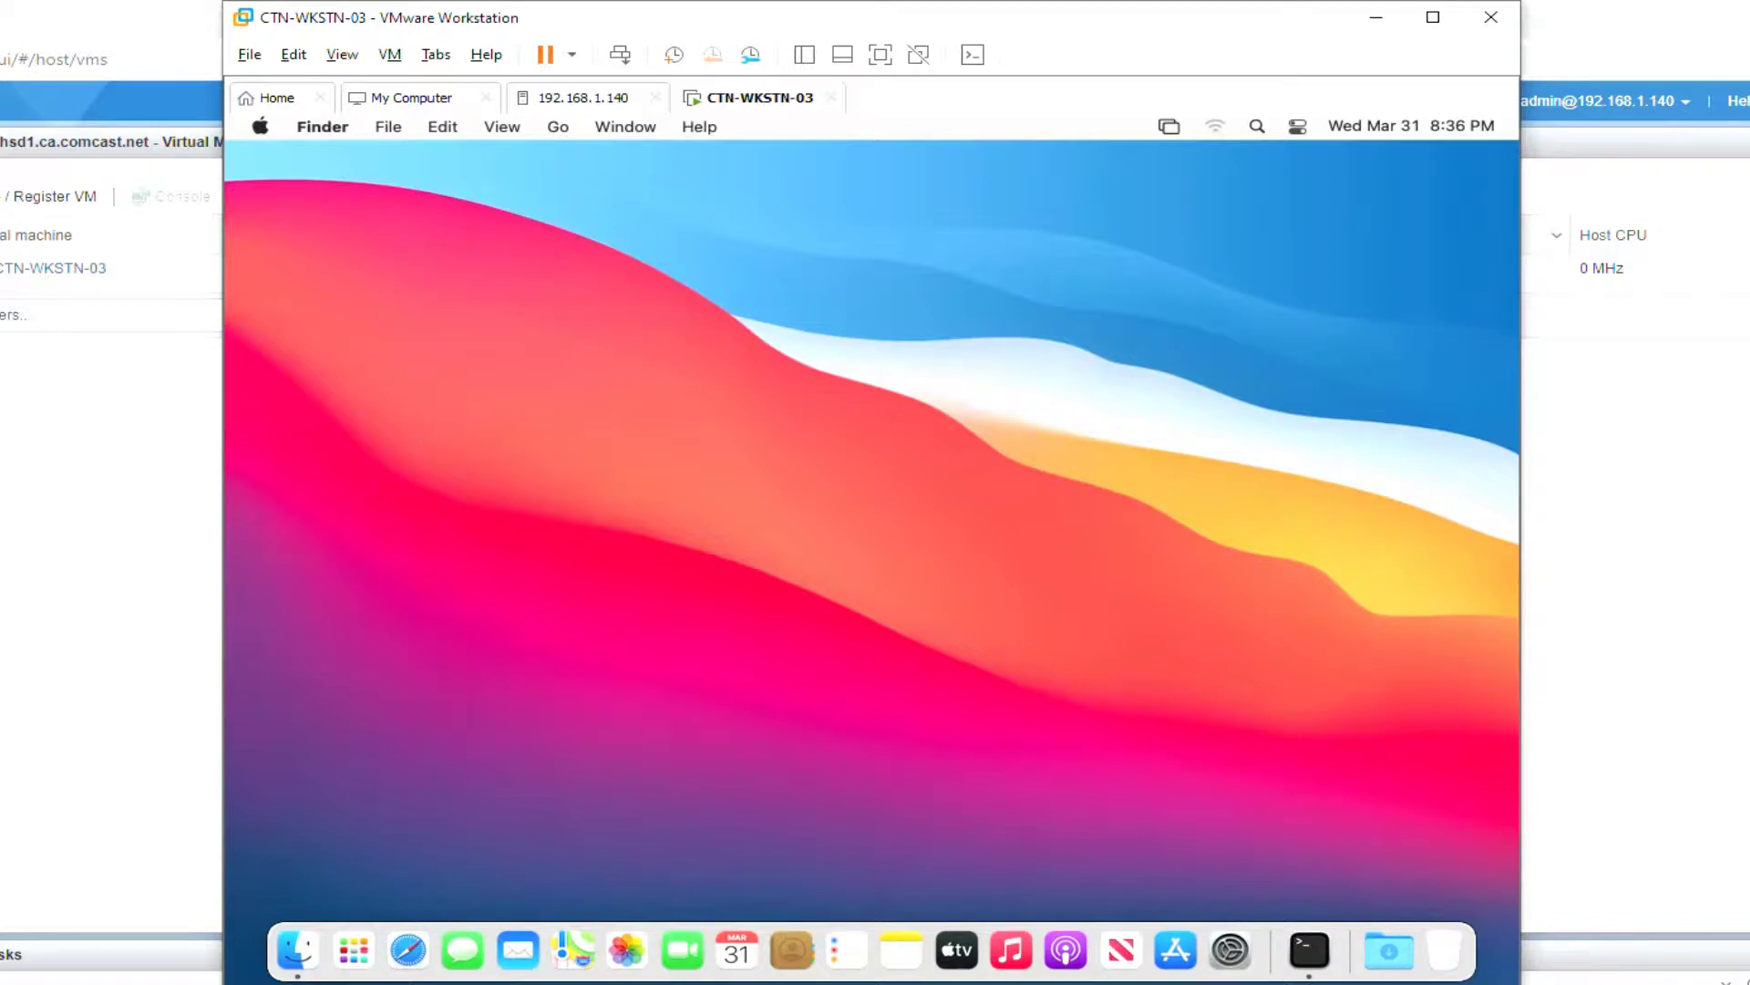
Step: Switch the guest's display resolution to Scaled 1024 × 768 in Display Preferences
{"action": "left_click", "coordinate": [1167, 125]}
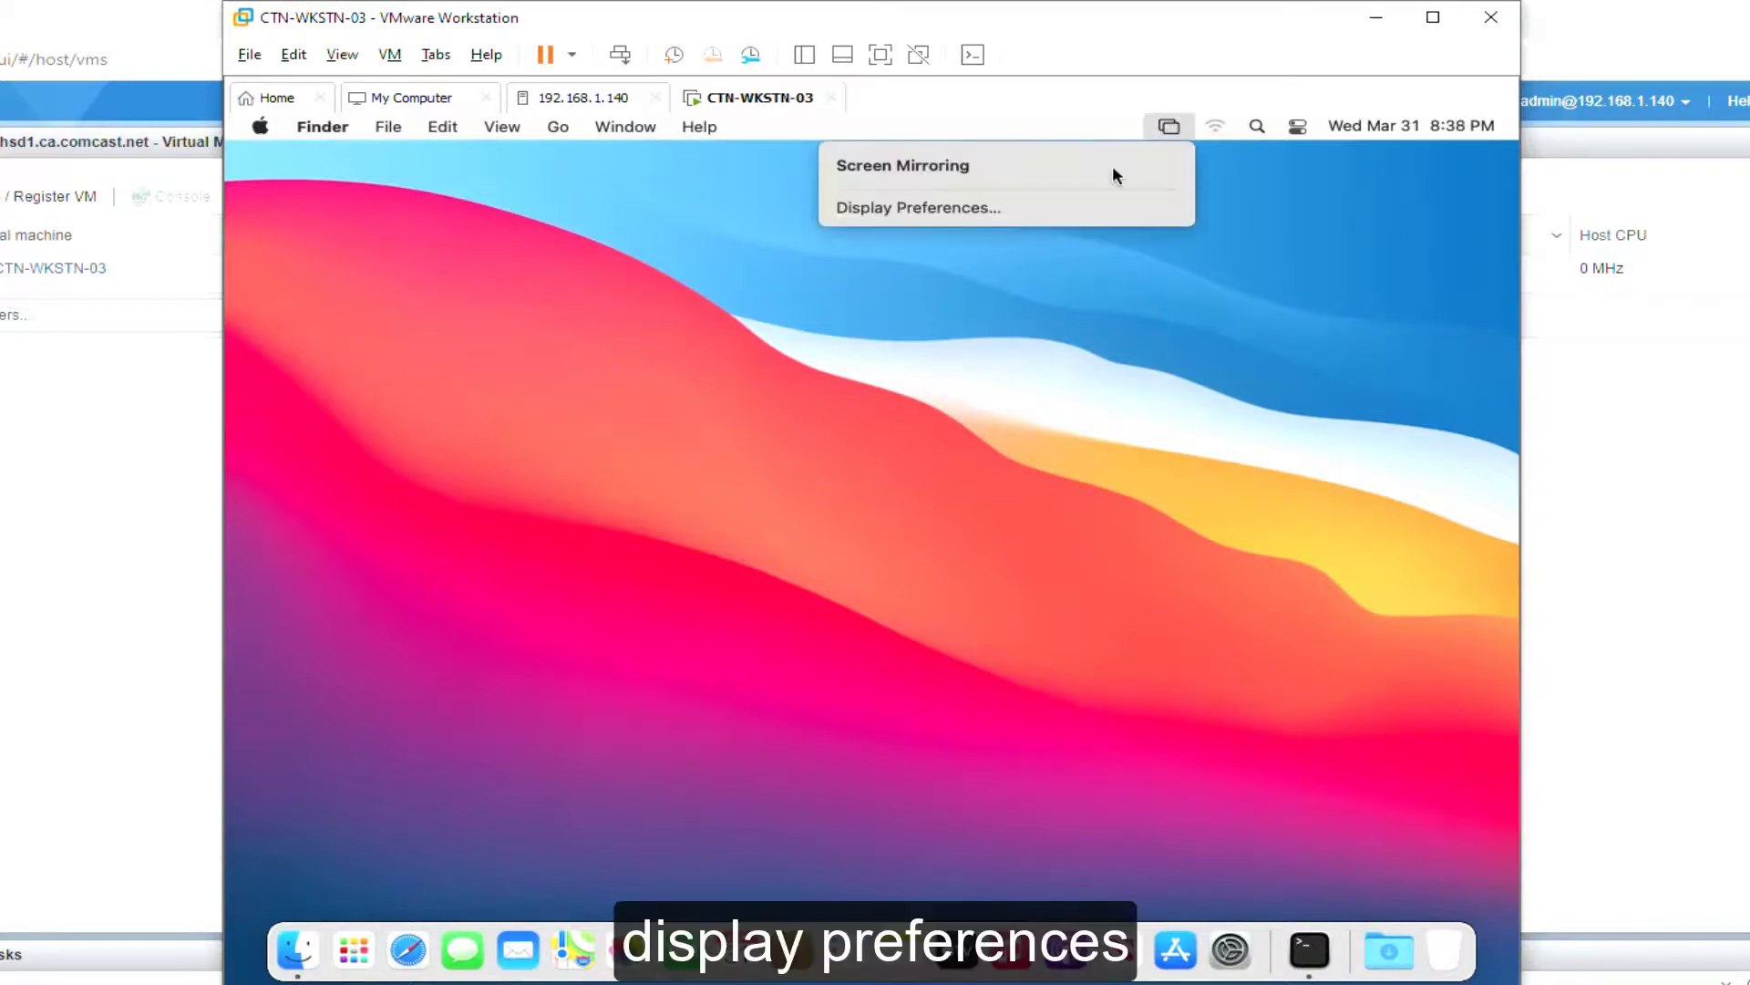
{"action": "left_click", "coordinate": [920, 208]}
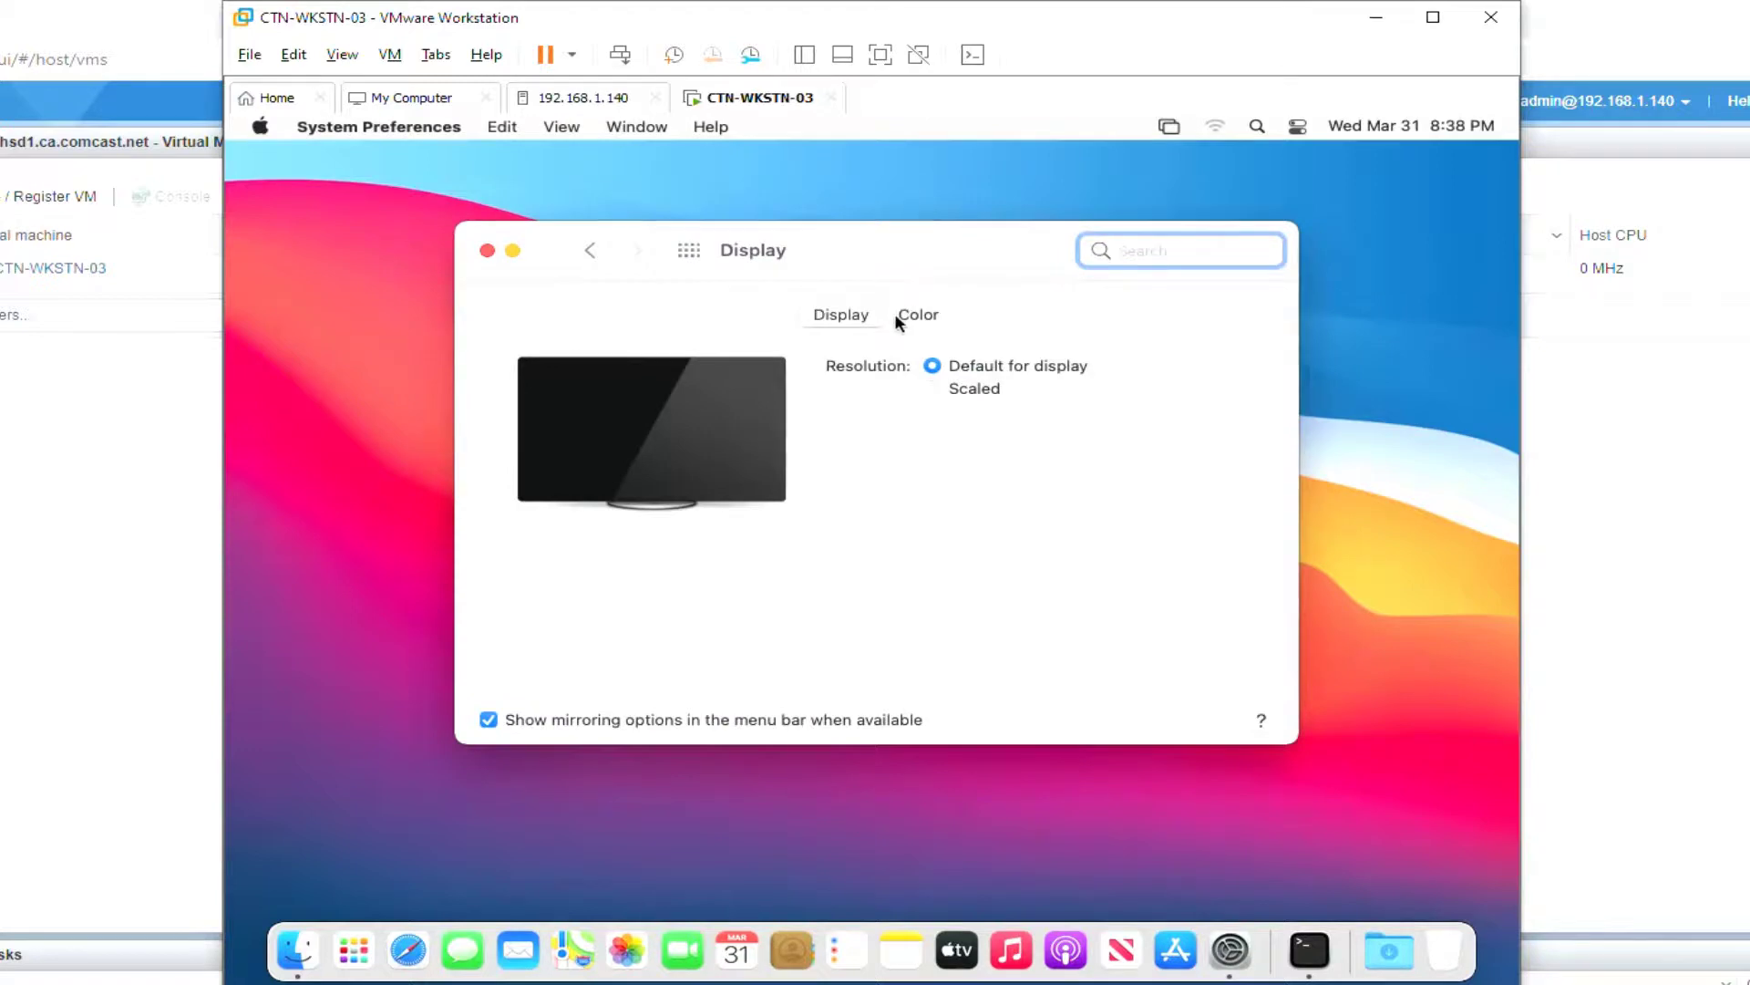
{"action": "left_click", "coordinate": [940, 392]}
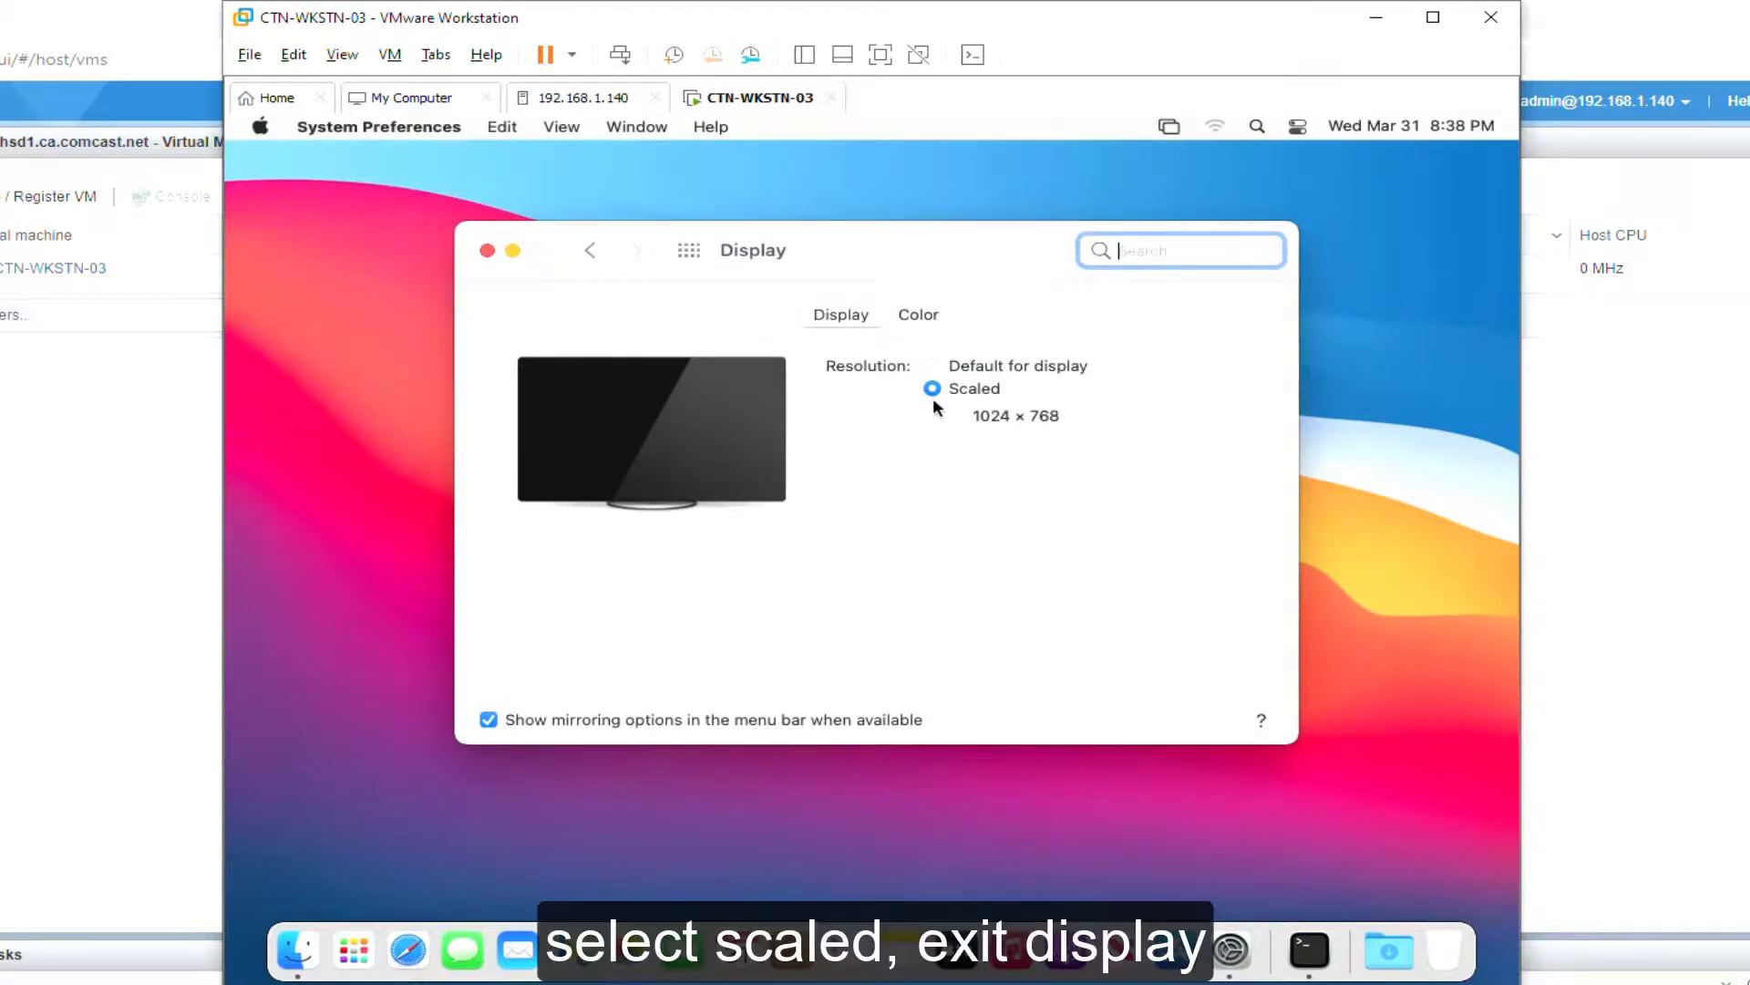
{"action": "left_click", "coordinate": [1004, 417]}
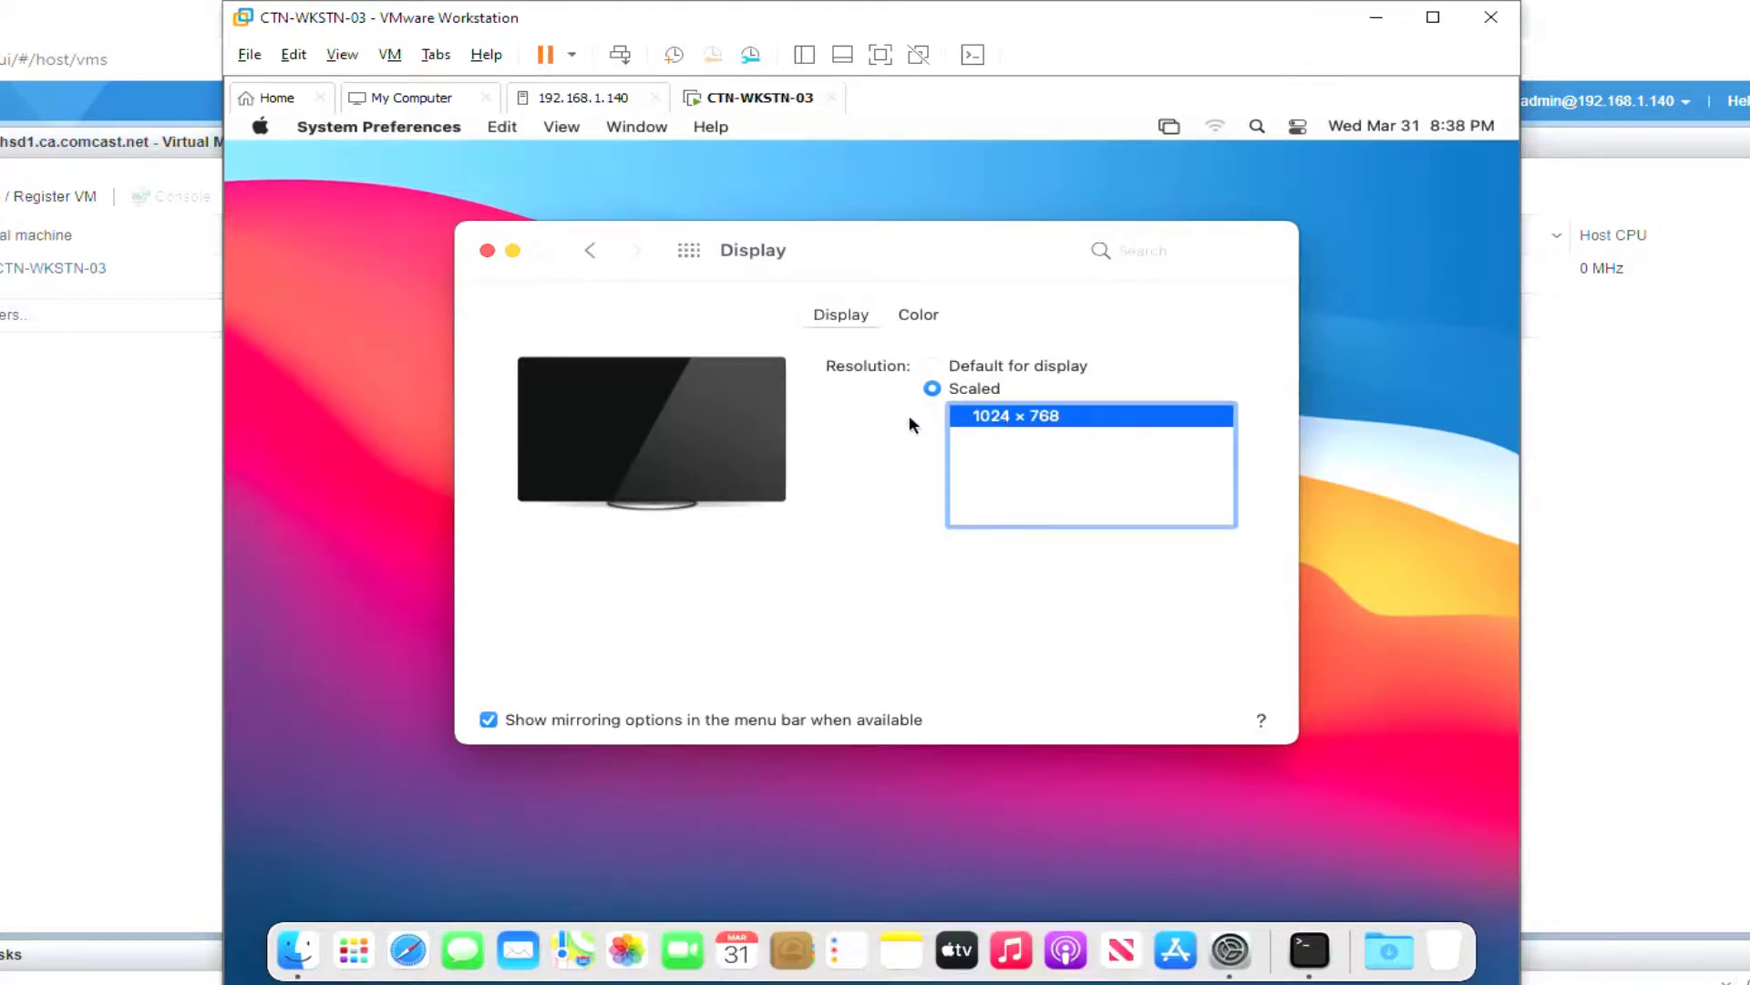
{"action": "left_click", "coordinate": [485, 253]}
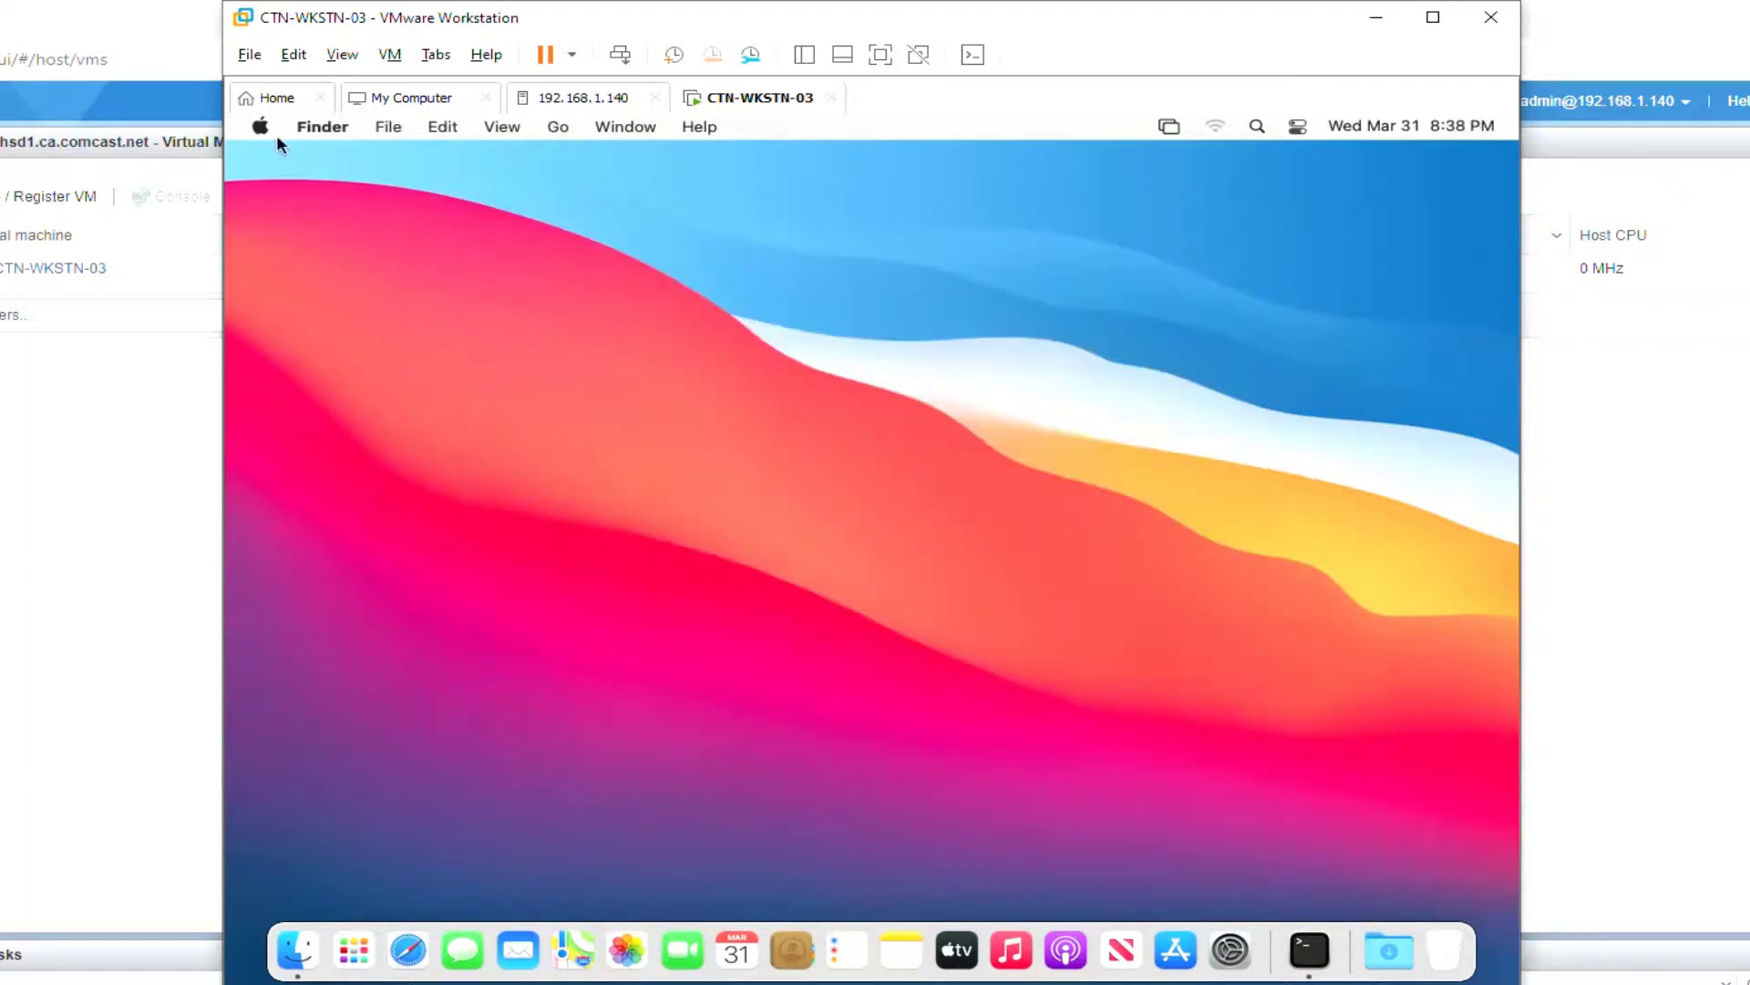
{"action": "left_click", "coordinate": [343, 55]}
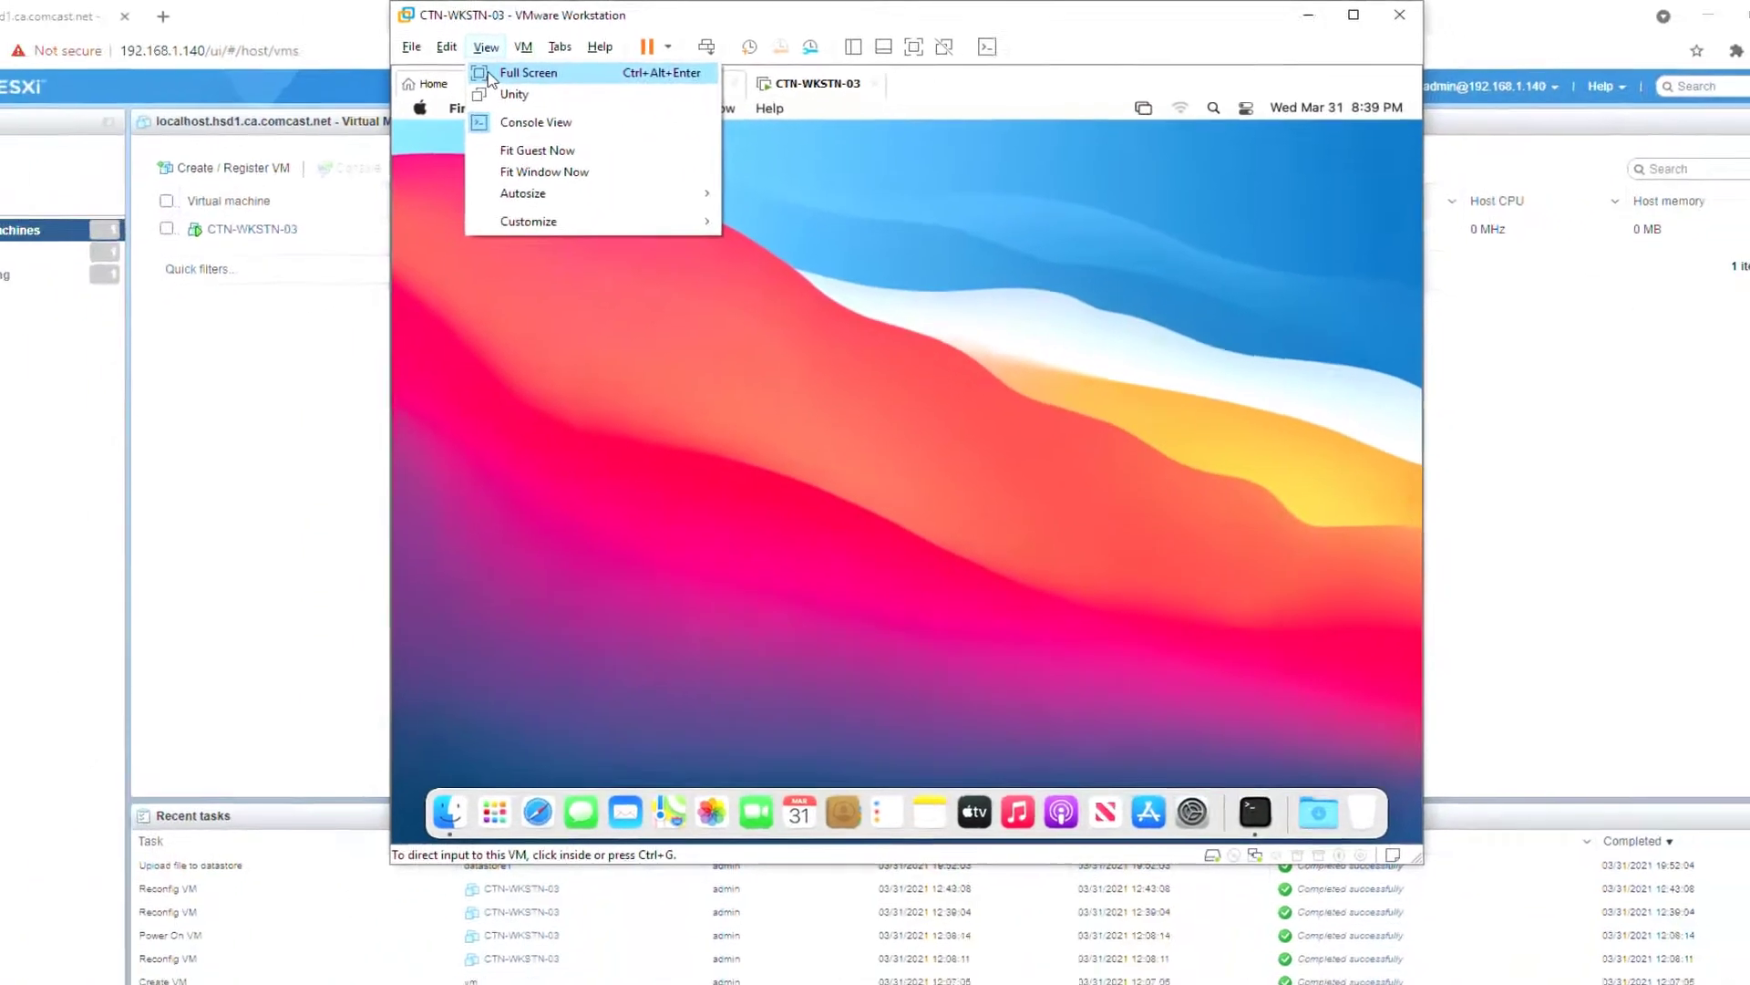
Step: Show the VM full screen and tick Magnification in the guest's Dock preferences
{"action": "left_click", "coordinate": [348, 88]}
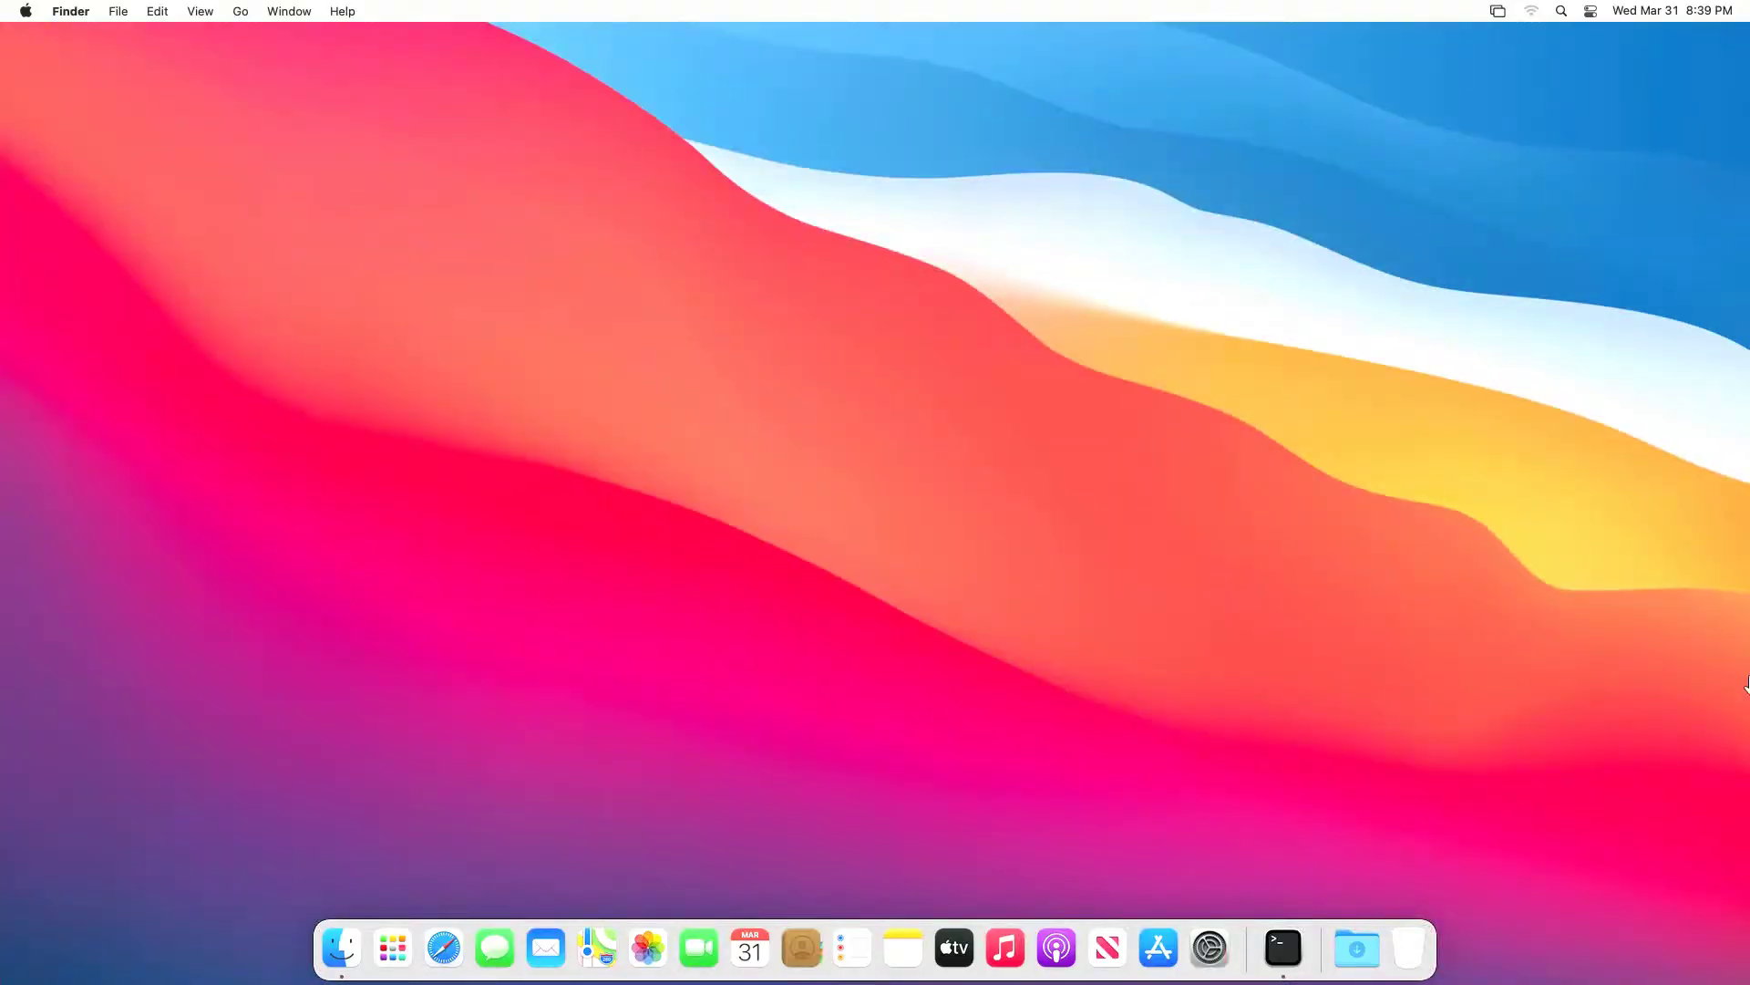
{"action": "right_click", "coordinate": [1320, 962]}
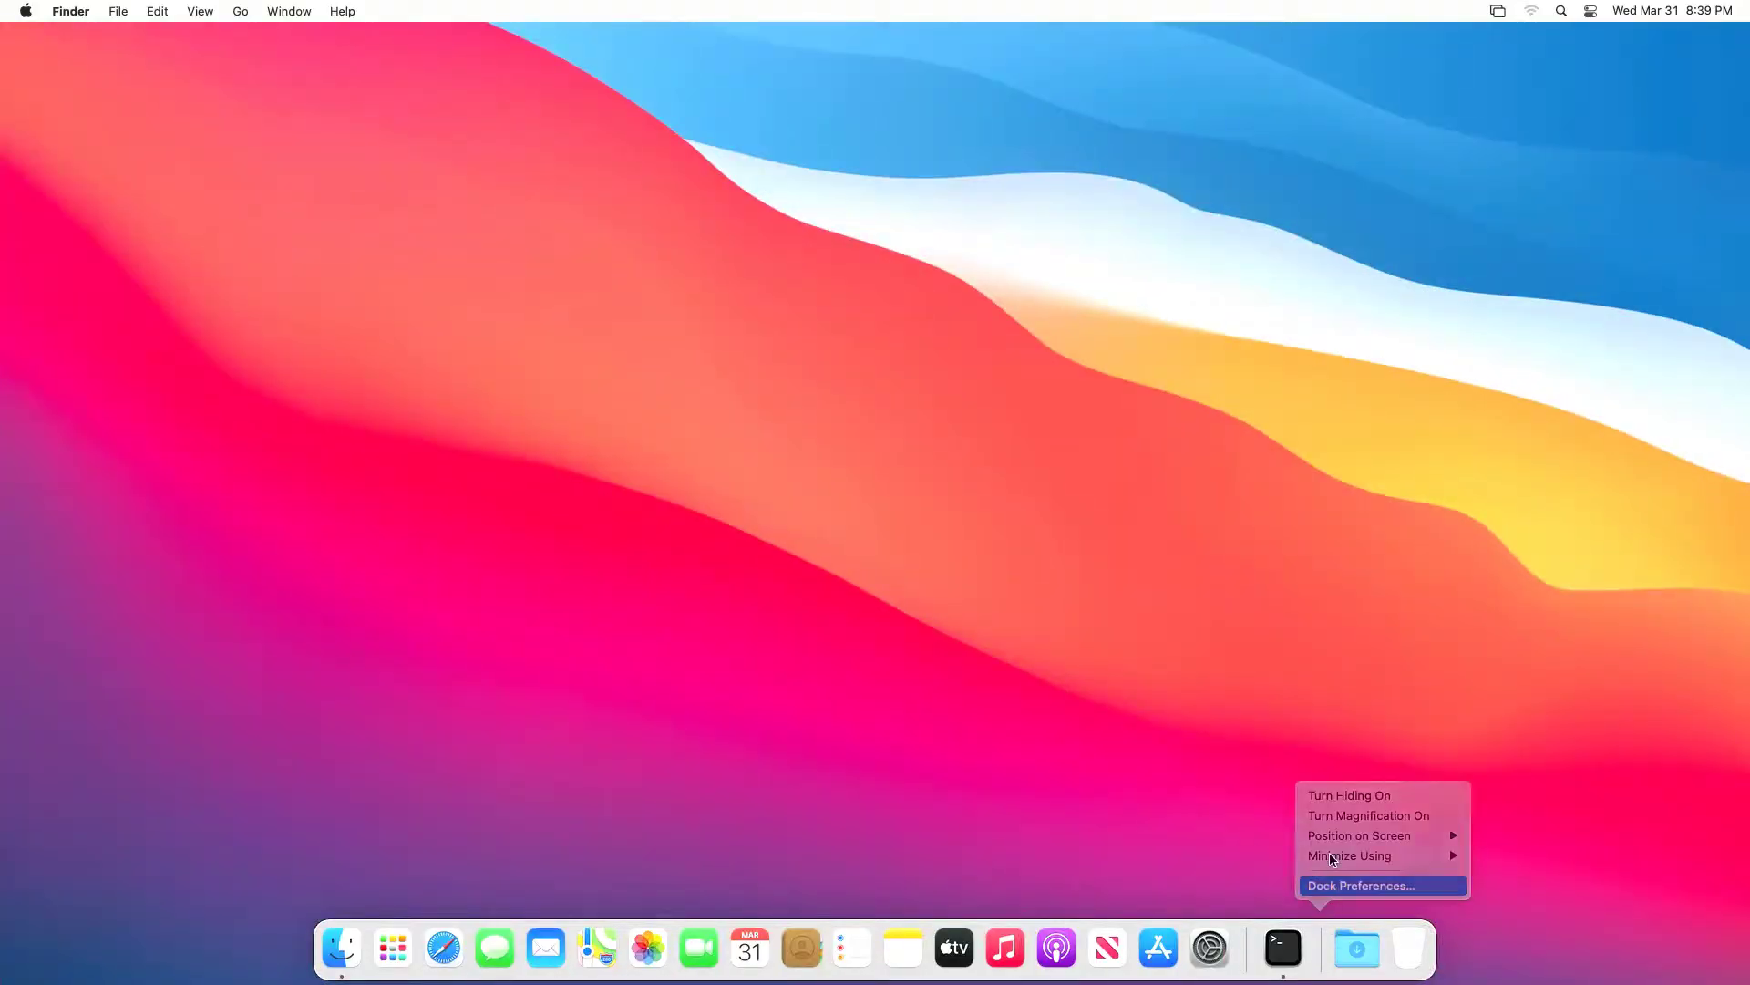
{"action": "left_click", "coordinate": [1336, 885]}
{"action": "left_click", "coordinate": [1024, 263]}
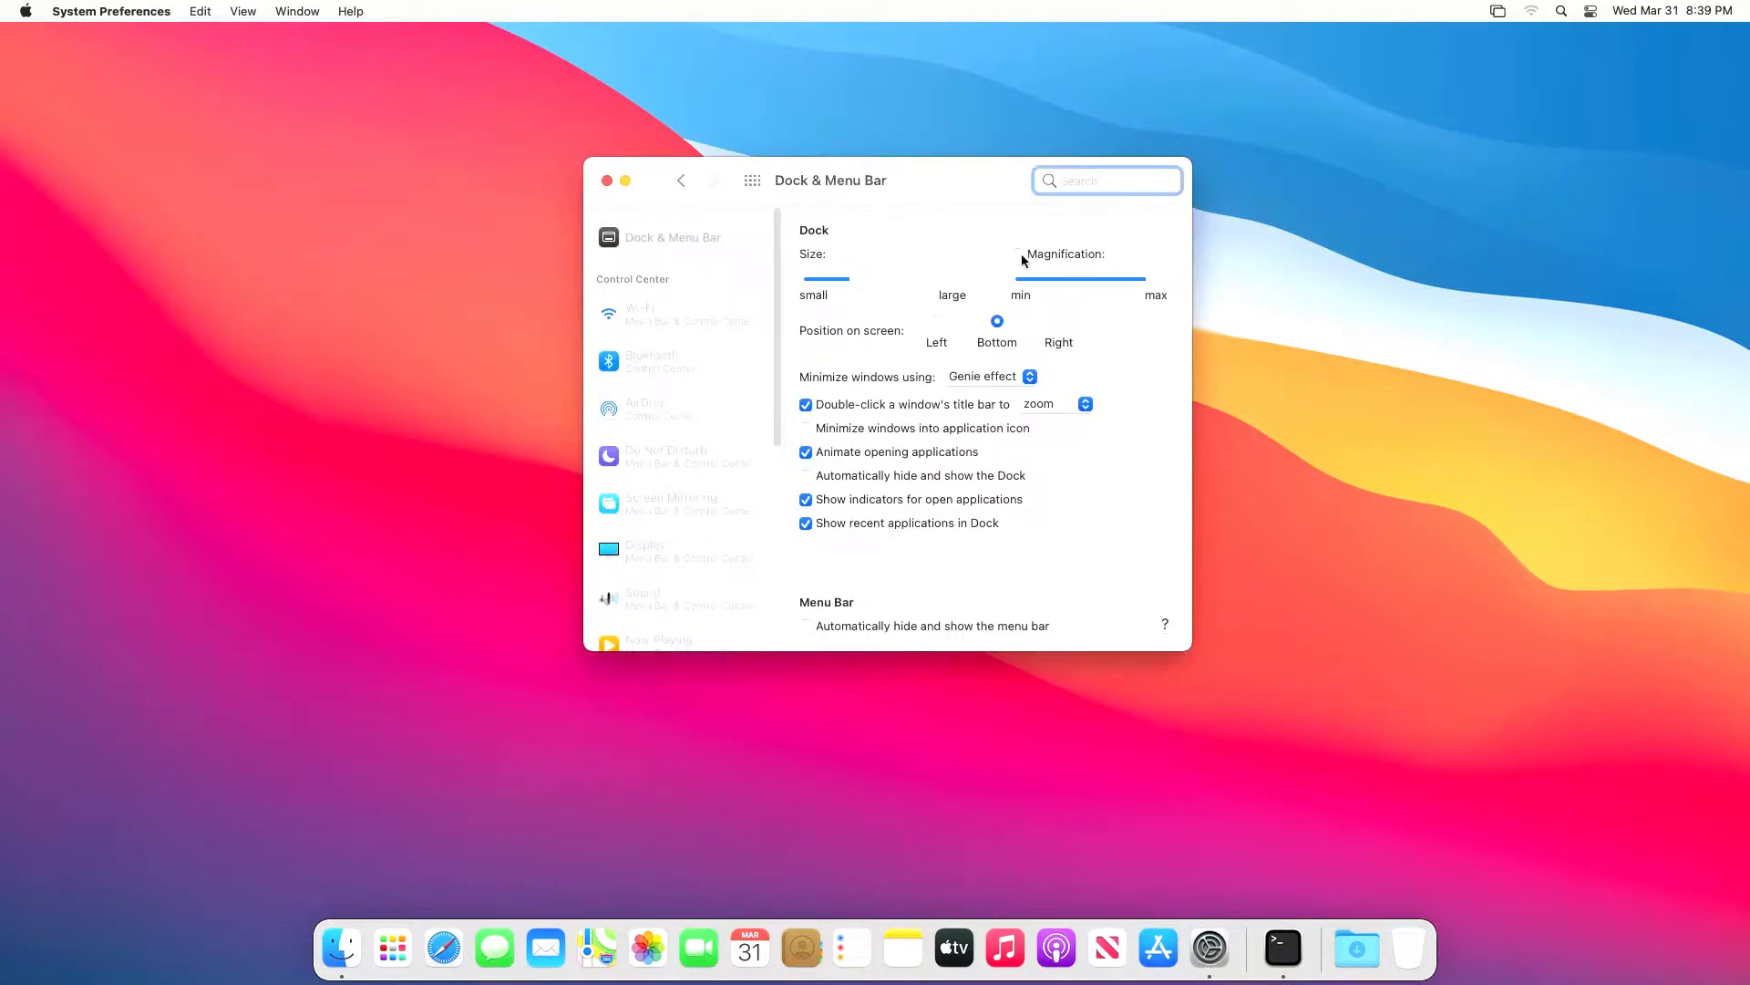
{"action": "left_click", "coordinate": [602, 180]}
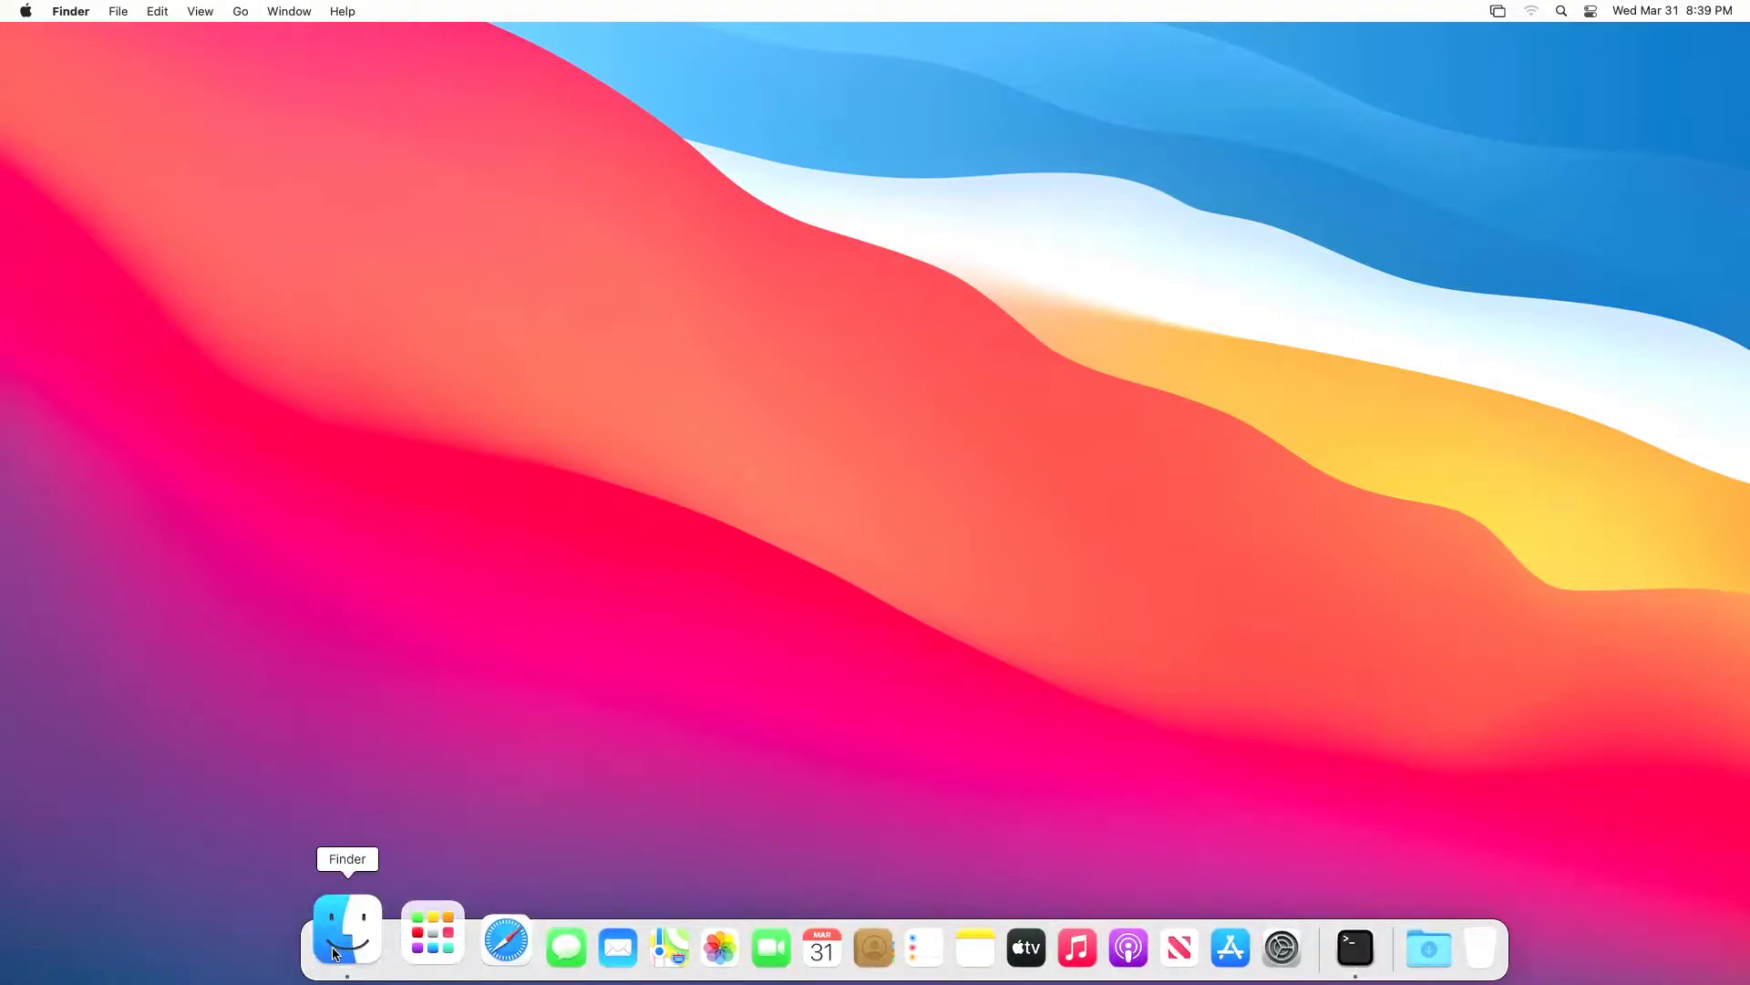
{"action": "left_click", "coordinate": [27, 12]}
{"action": "left_click", "coordinate": [57, 33]}
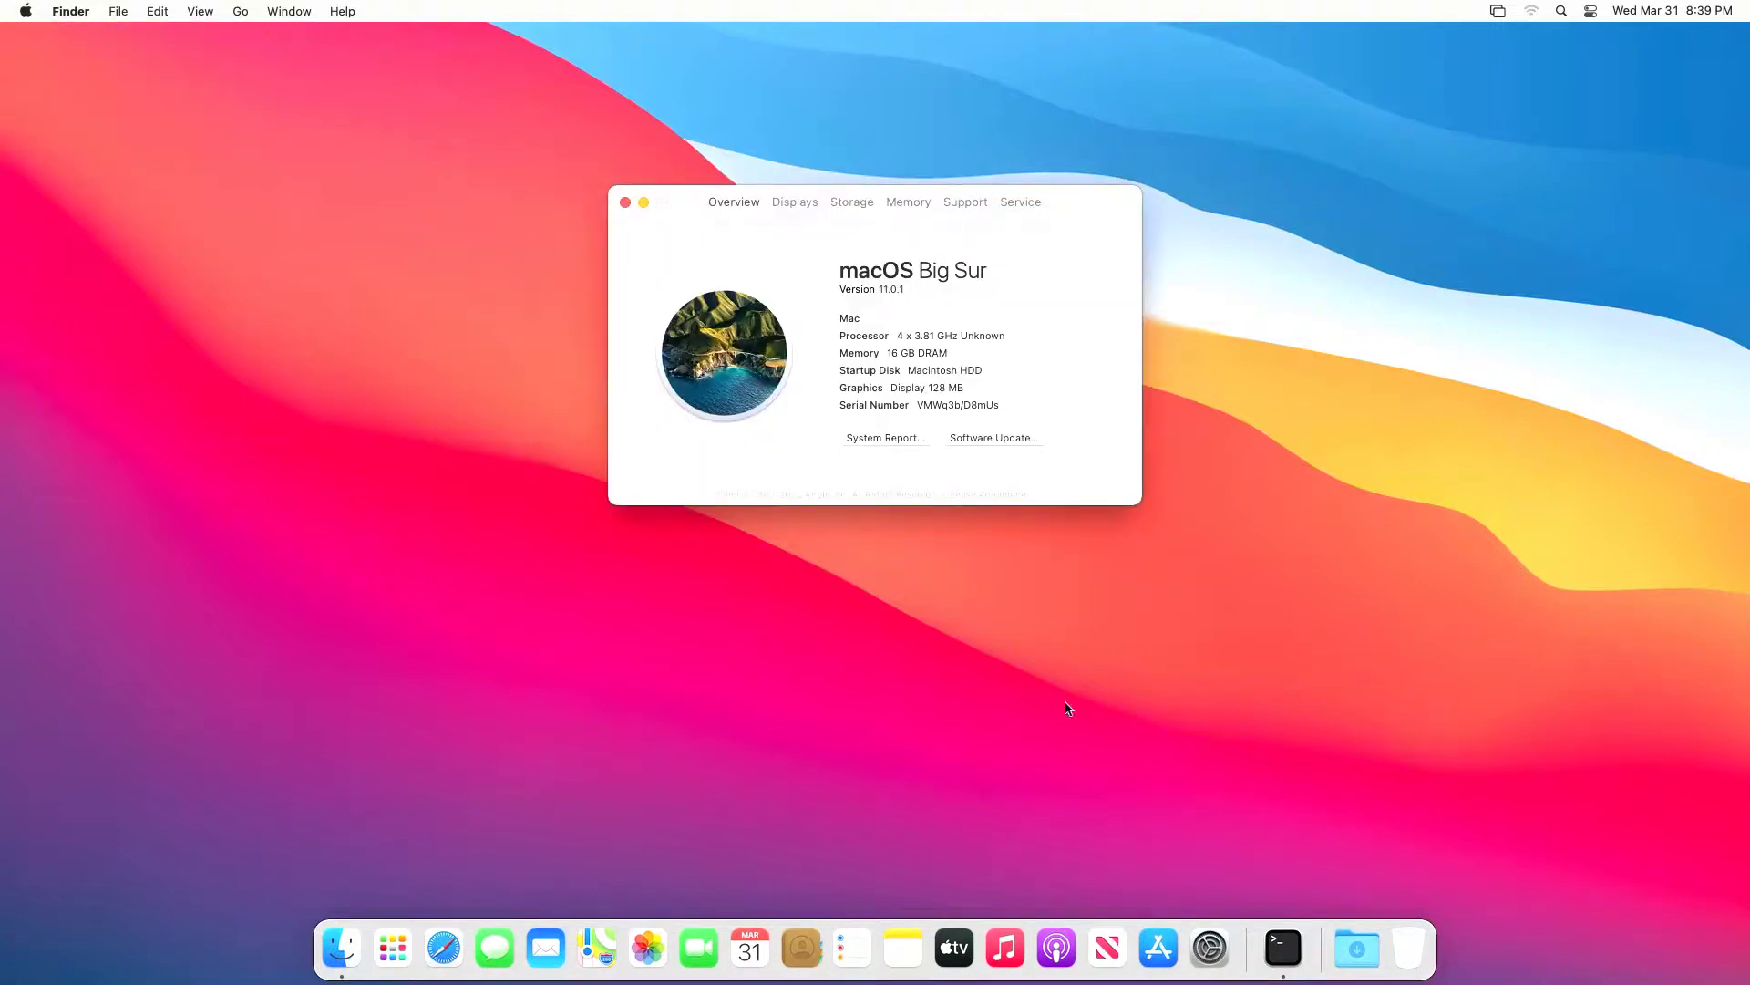
{"action": "left_click", "coordinate": [341, 943]}
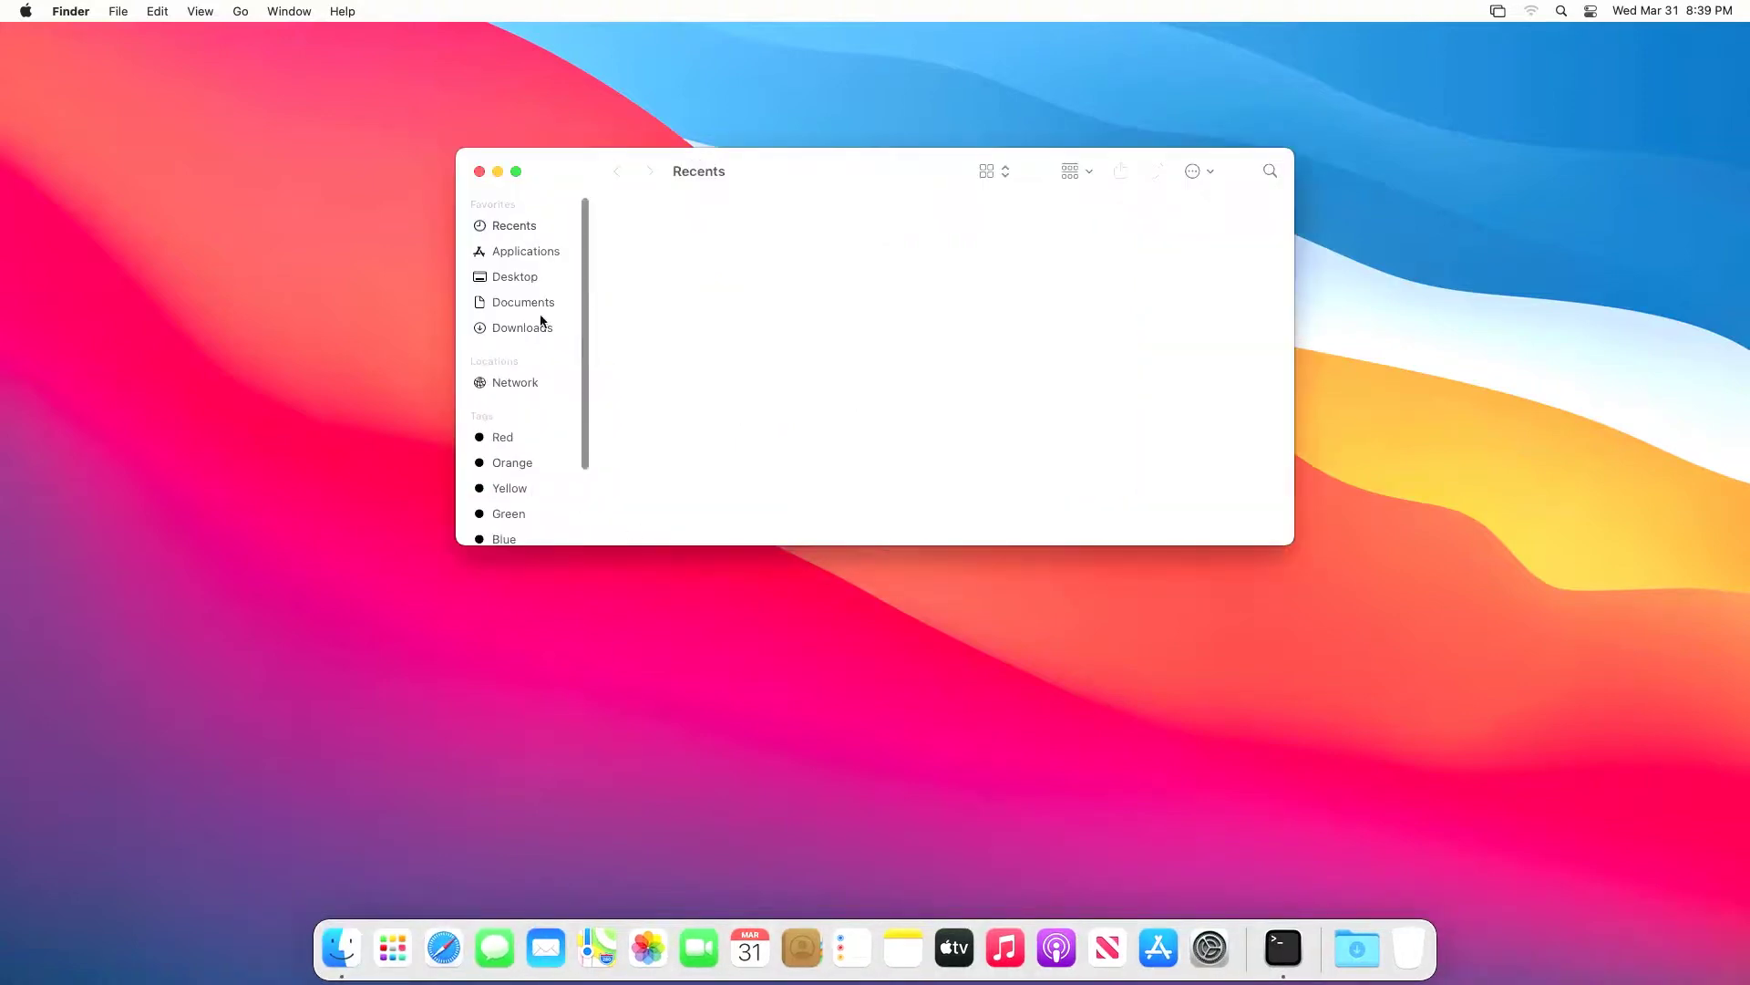
{"action": "left_click", "coordinate": [513, 254]}
{"action": "scroll", "coordinate": [1213, 418], "scroll_direction": "down", "scroll_amount": 5}
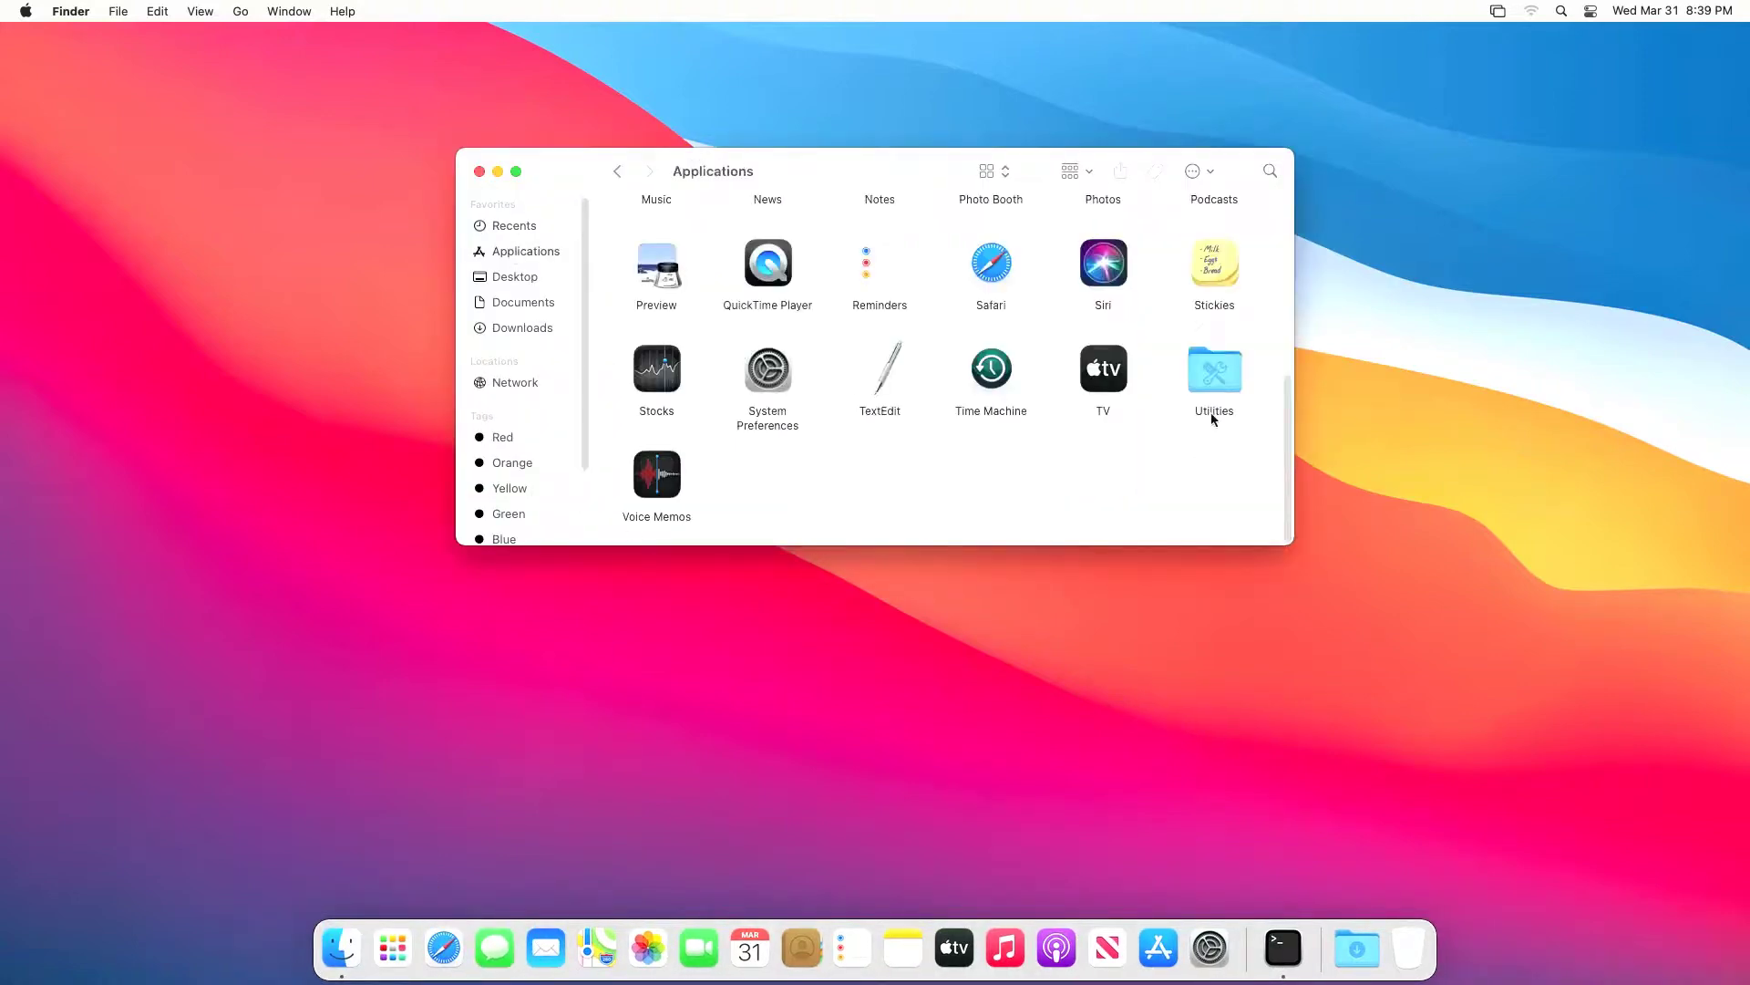
{"action": "left_click", "coordinate": [387, 944]}
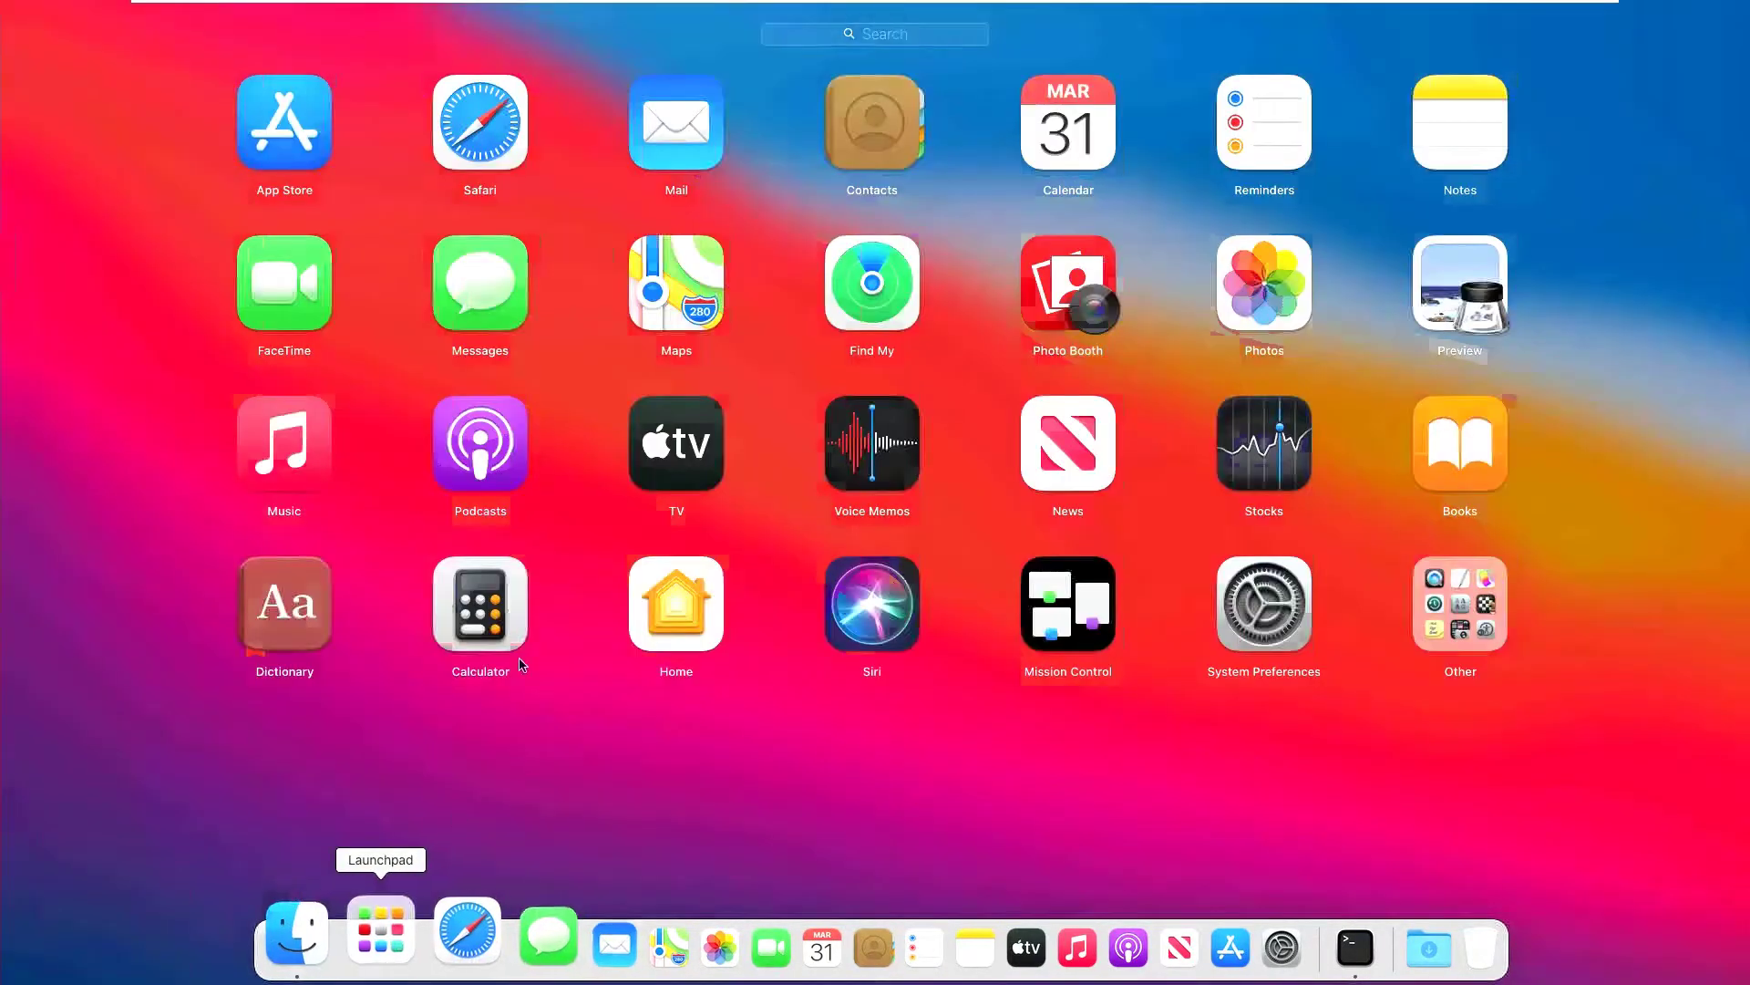
{"action": "left_click_drag", "start_coordinate": [1067, 792], "coordinate": [516, 843]}
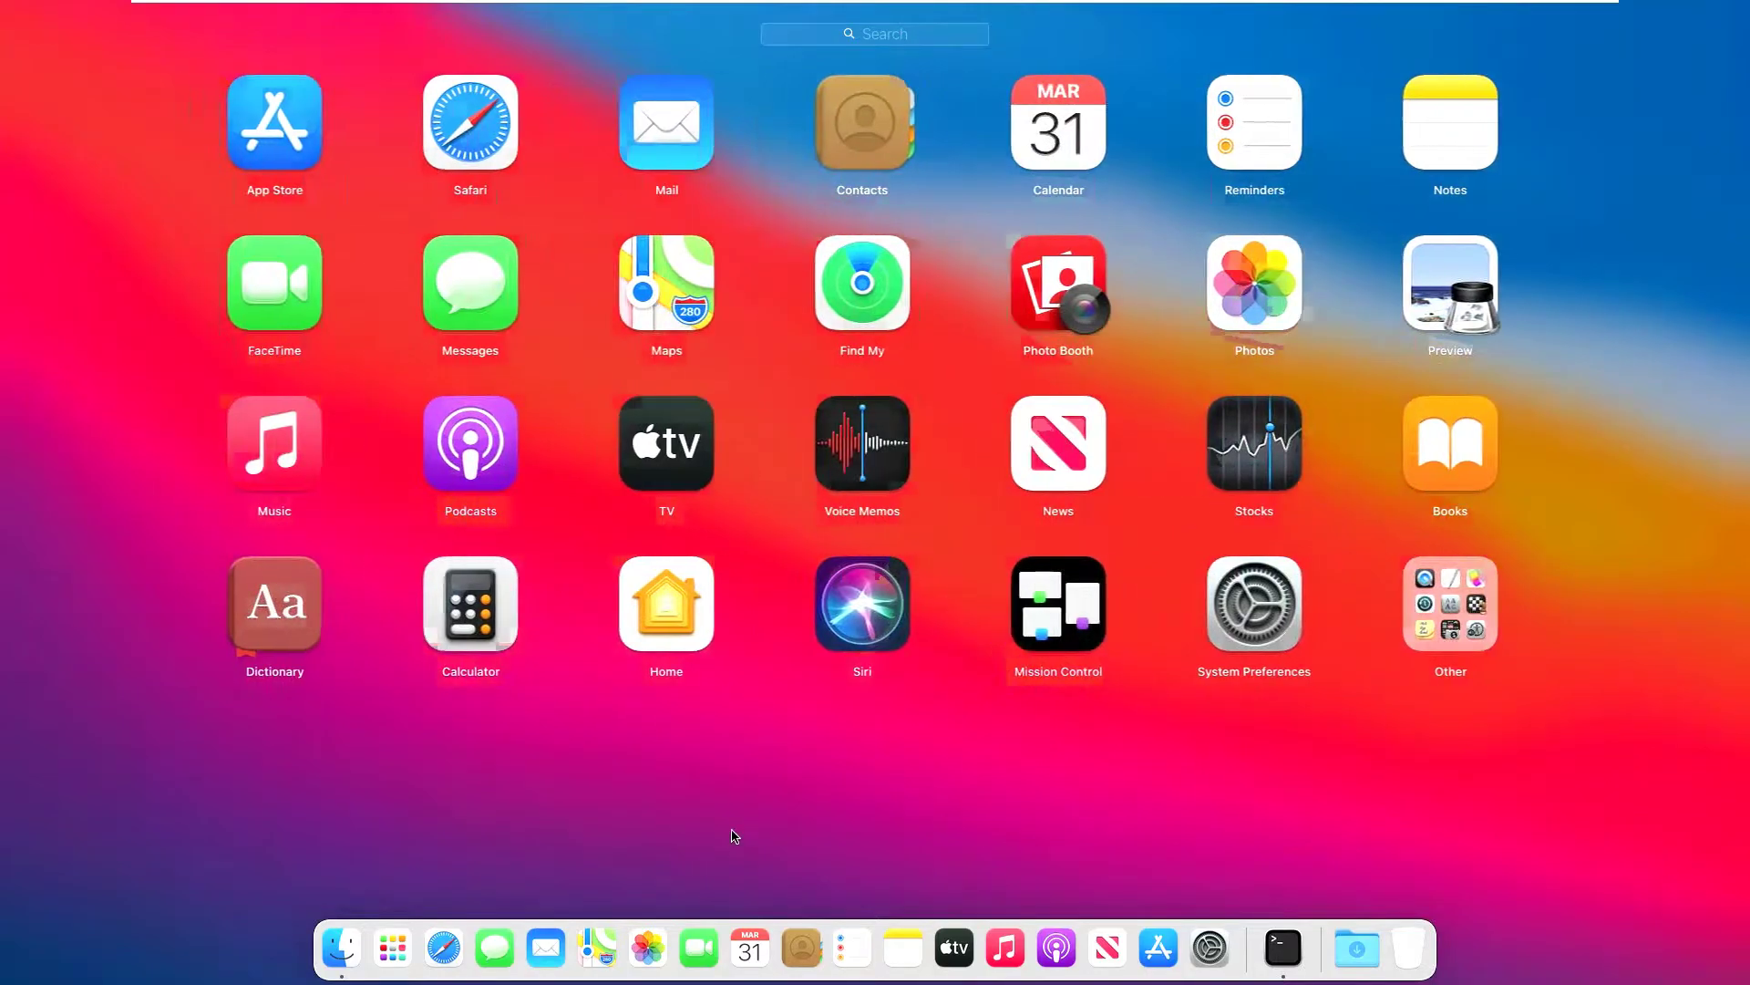
{"action": "left_click", "coordinate": [737, 833]}
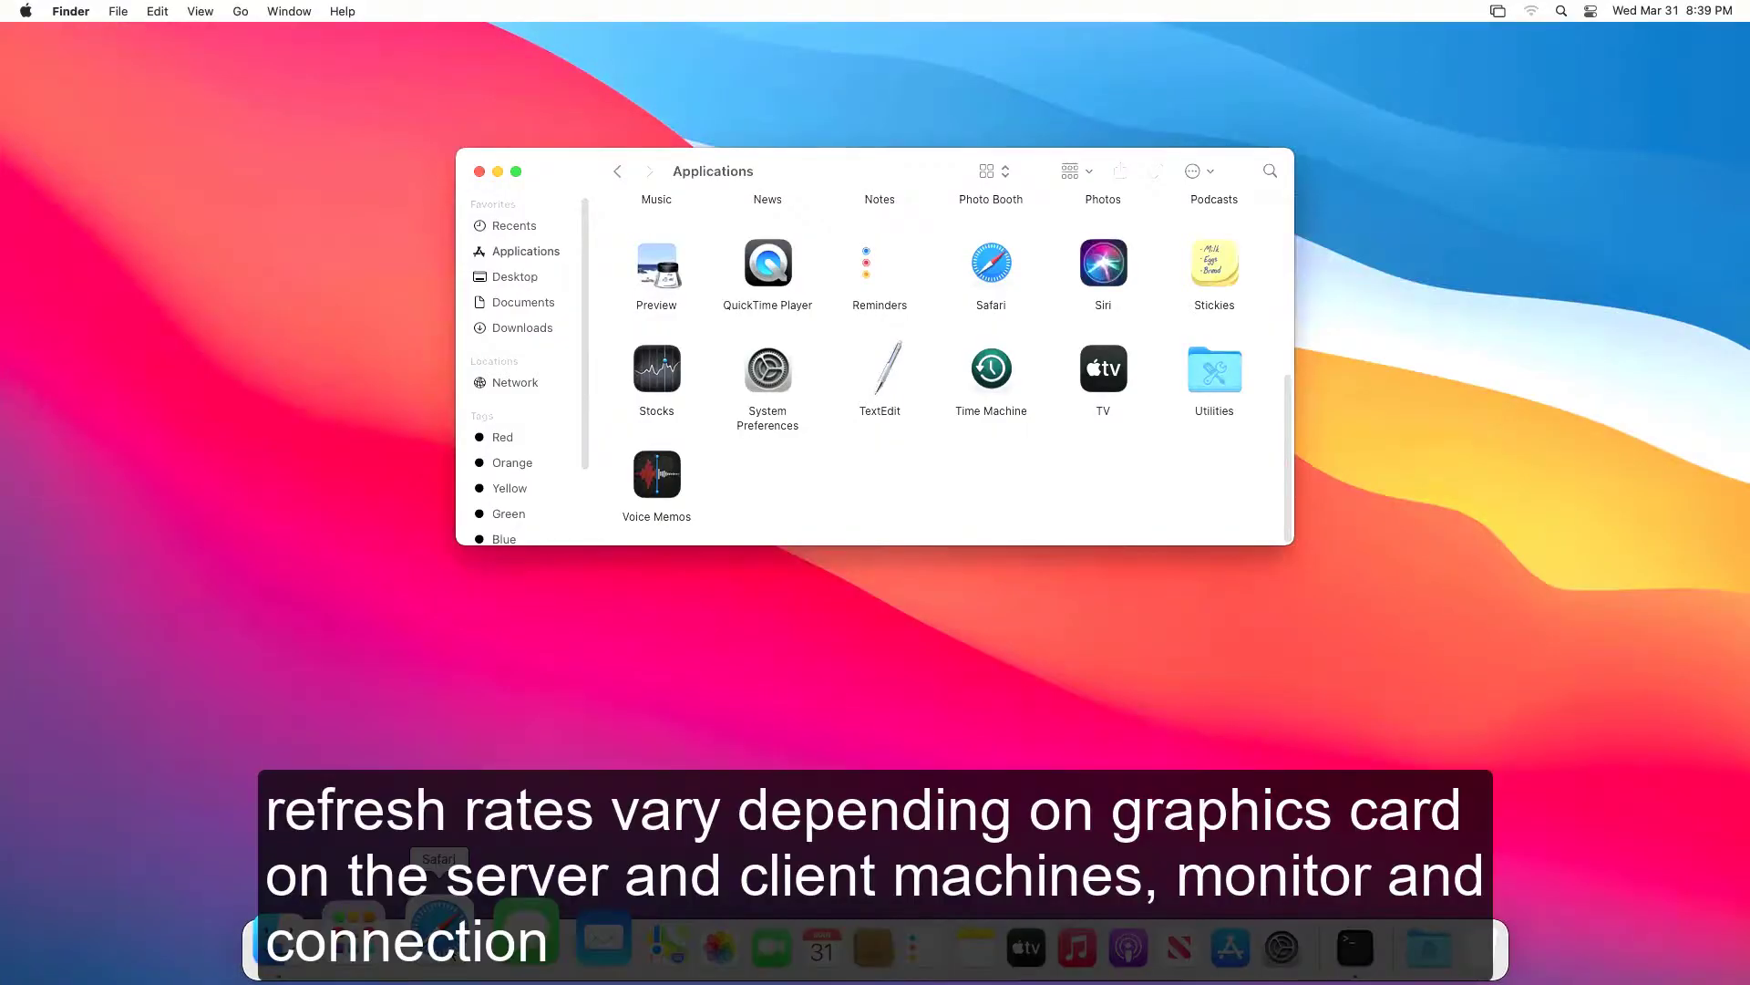
{"action": "left_click", "coordinate": [479, 172]}
{"action": "left_click", "coordinate": [616, 199]}
{"action": "left_click", "coordinate": [622, 201]}
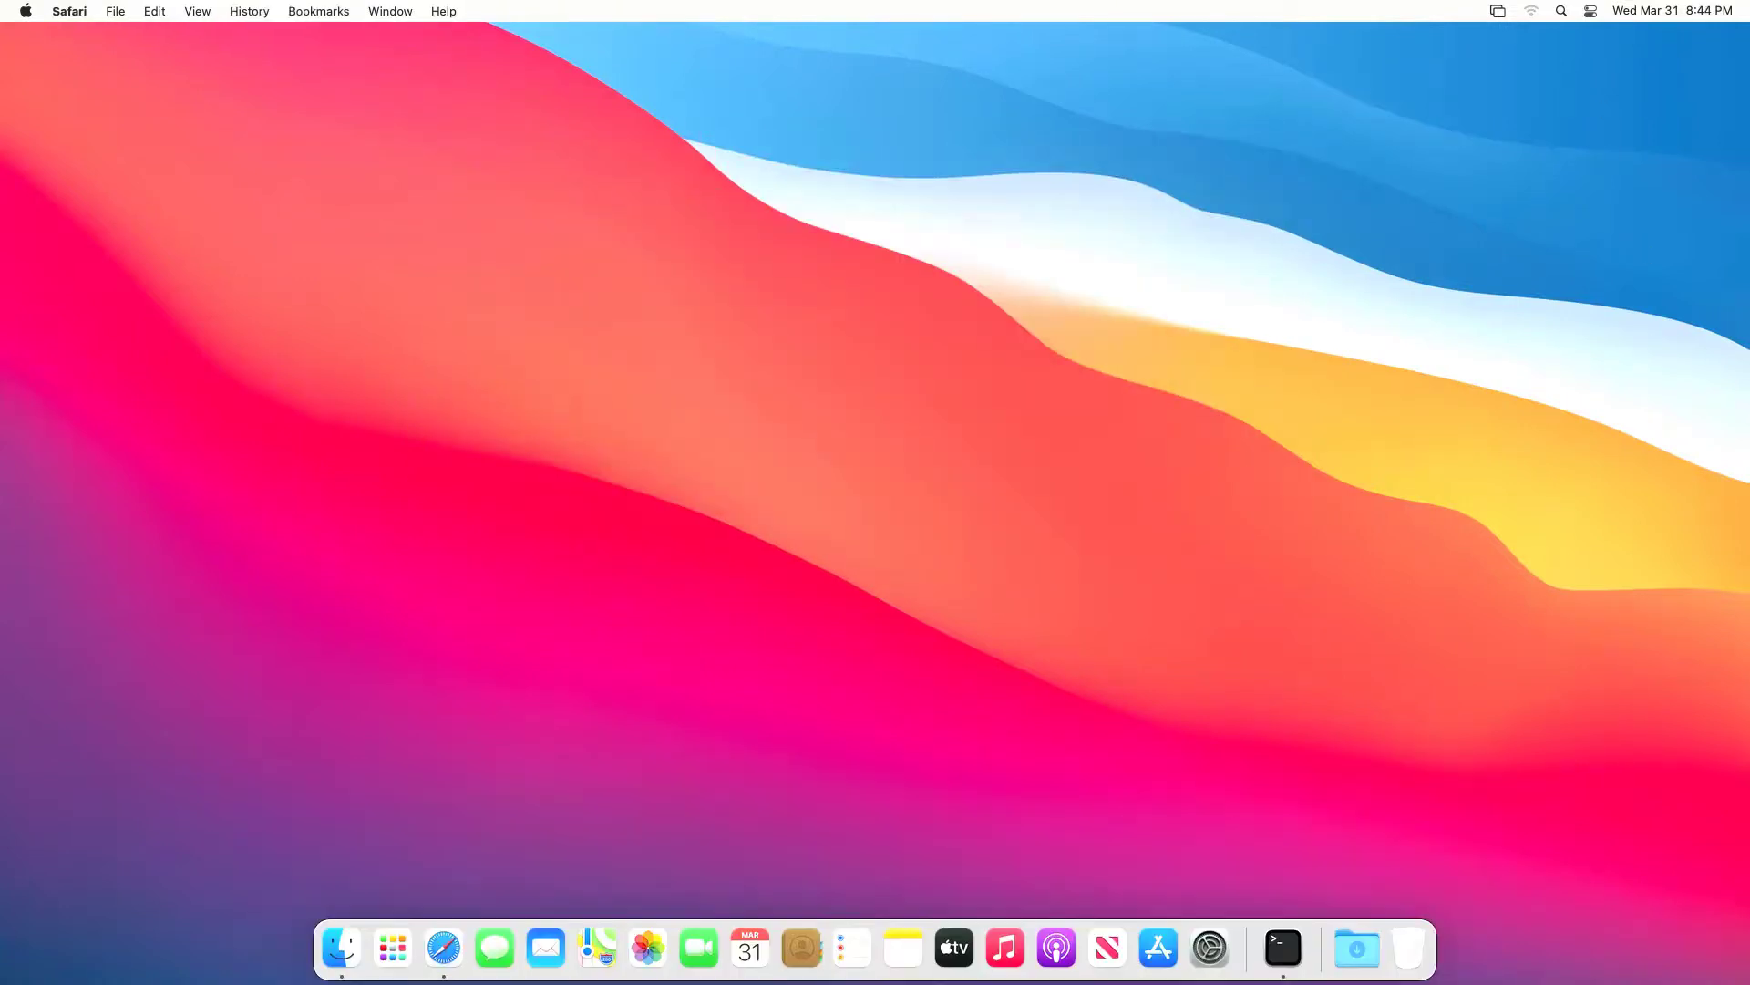
Step: Exit full screen and open the UFO Test: Multiple Framerates page by searching 'motion test' in Safari
{"action": "left_click", "coordinate": [1576, 15]}
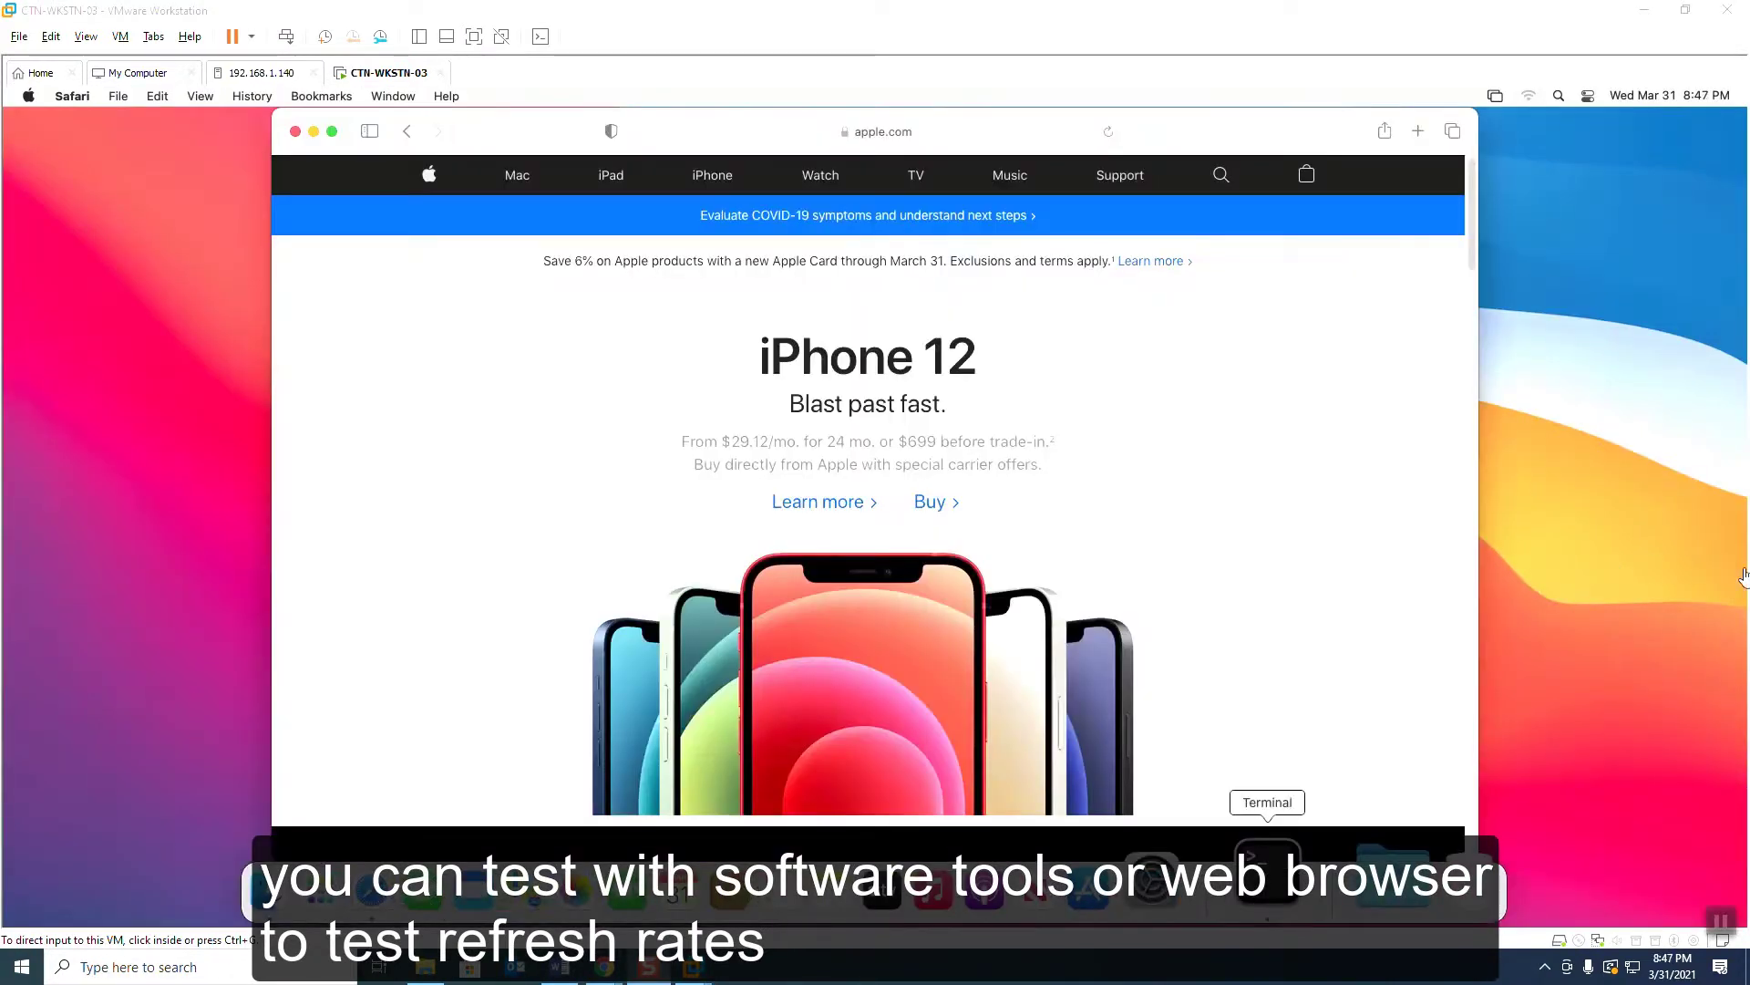
{"action": "left_click", "coordinate": [119, 95]}
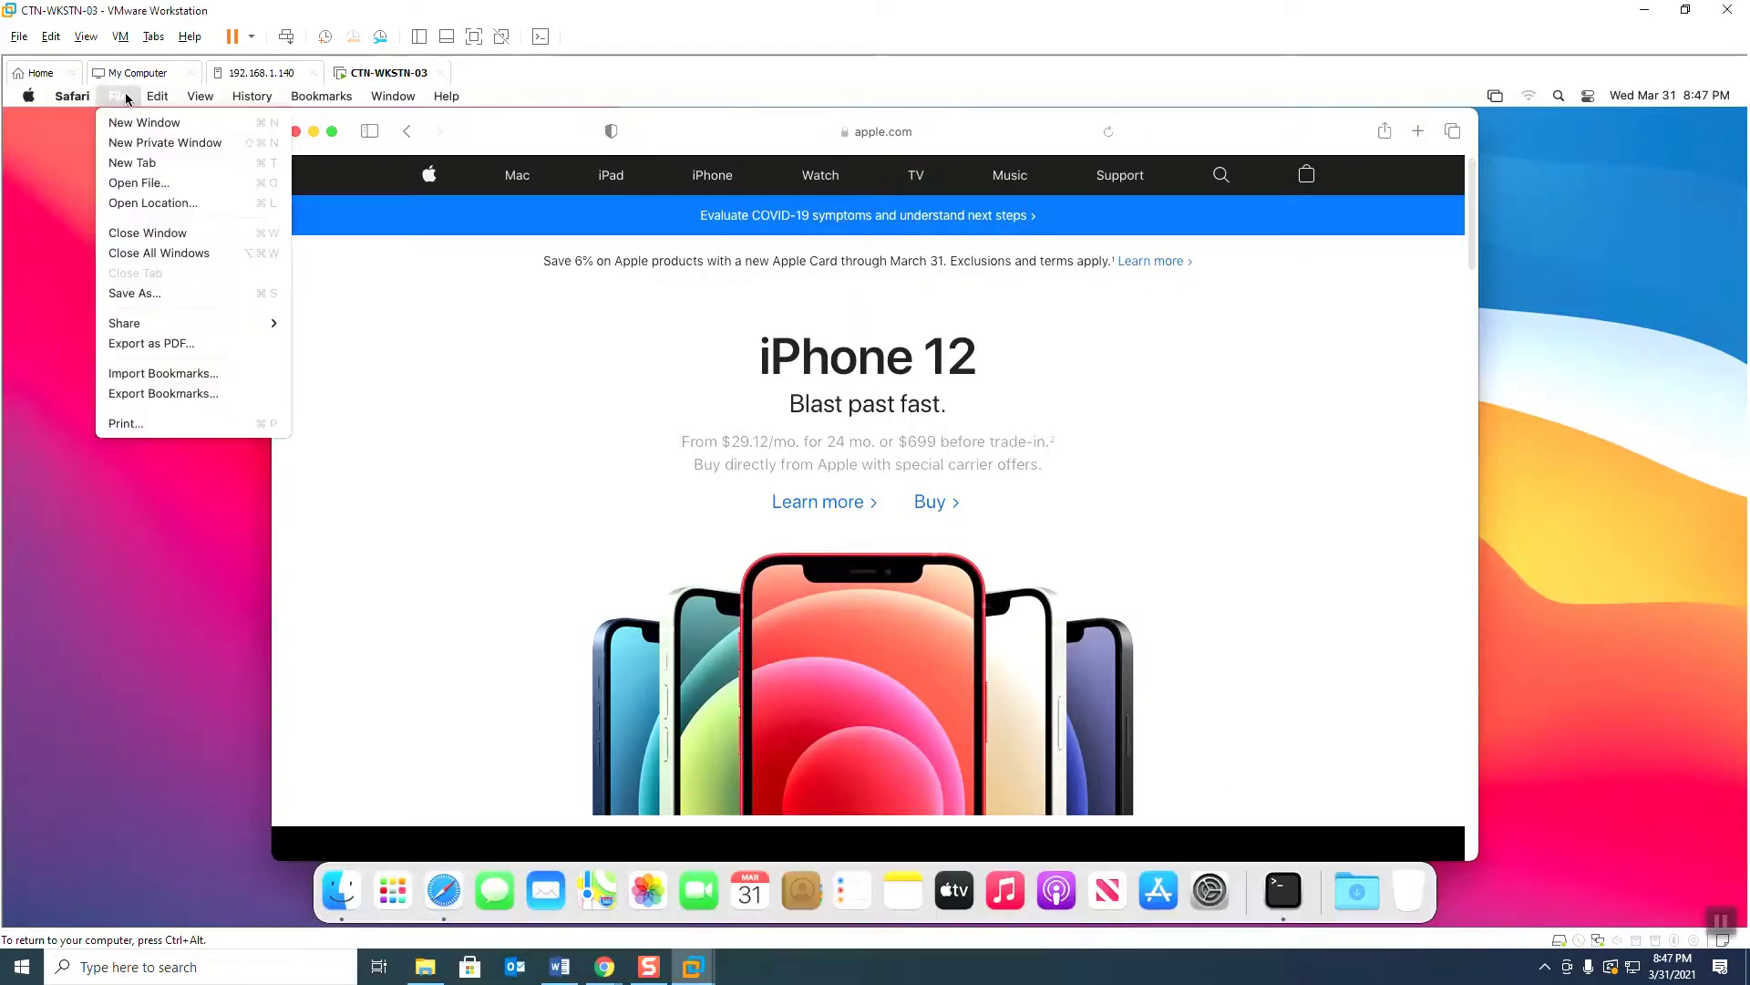
{"action": "left_click", "coordinate": [130, 164]}
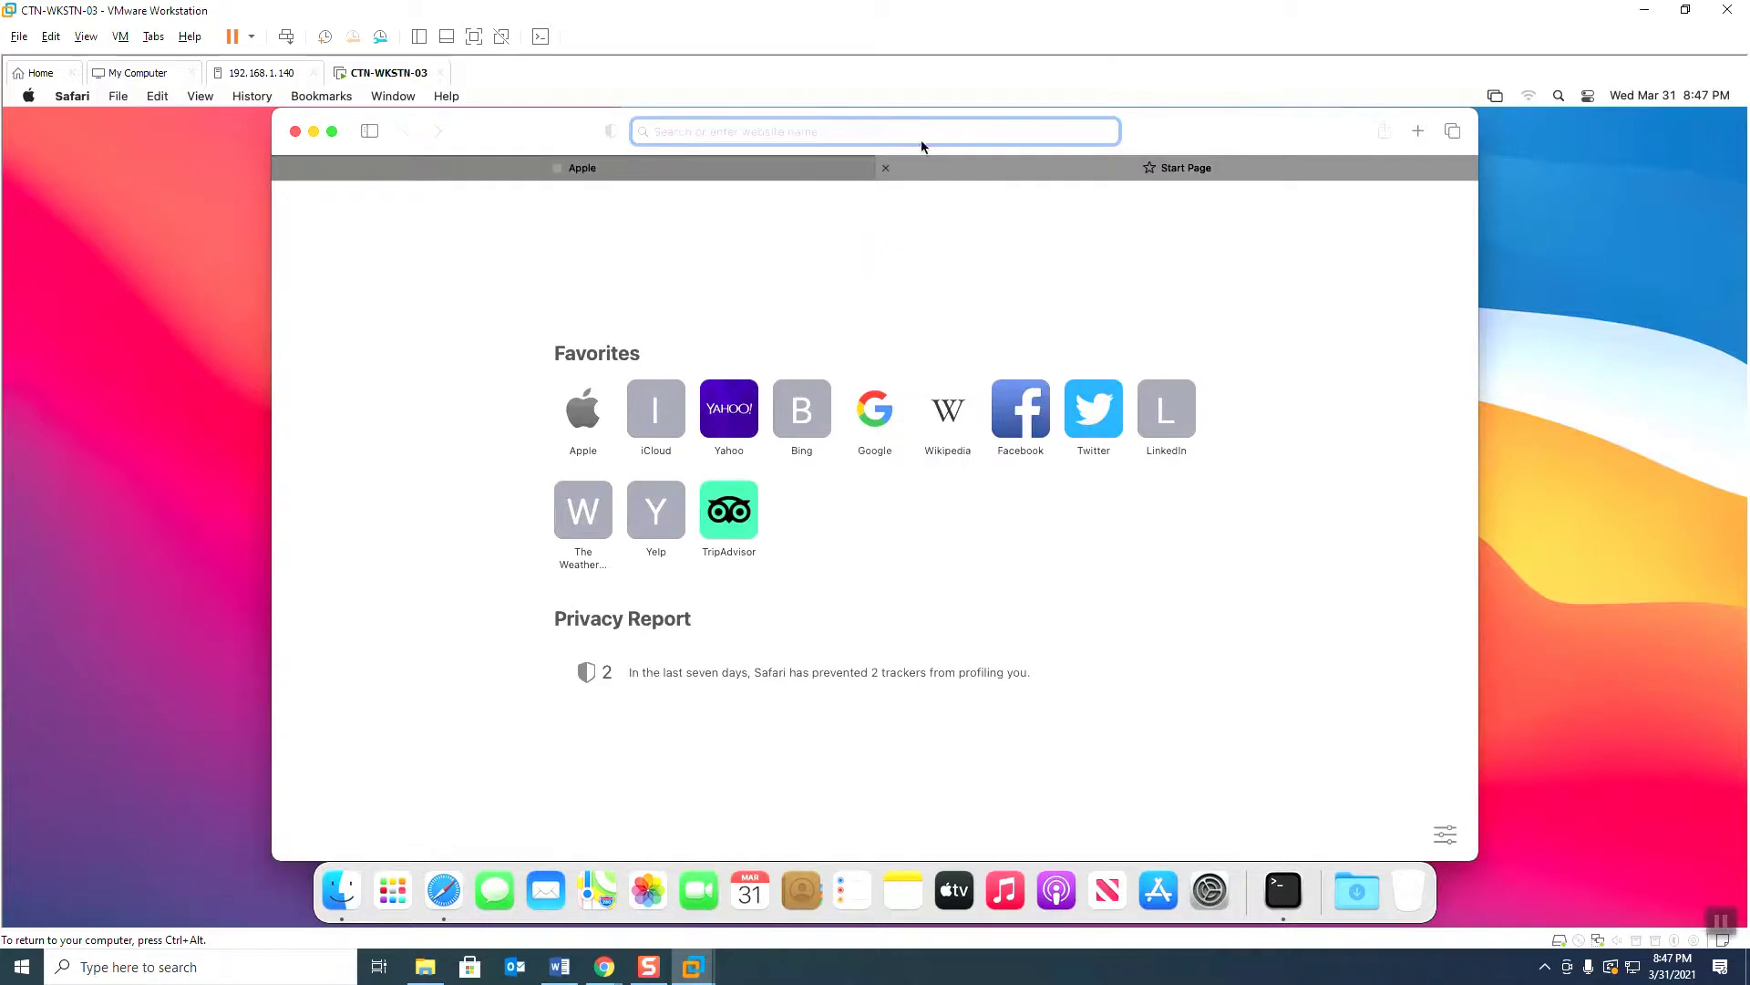
{"action": "type", "text": "motion test"}
{"action": "key", "text": "Return"}
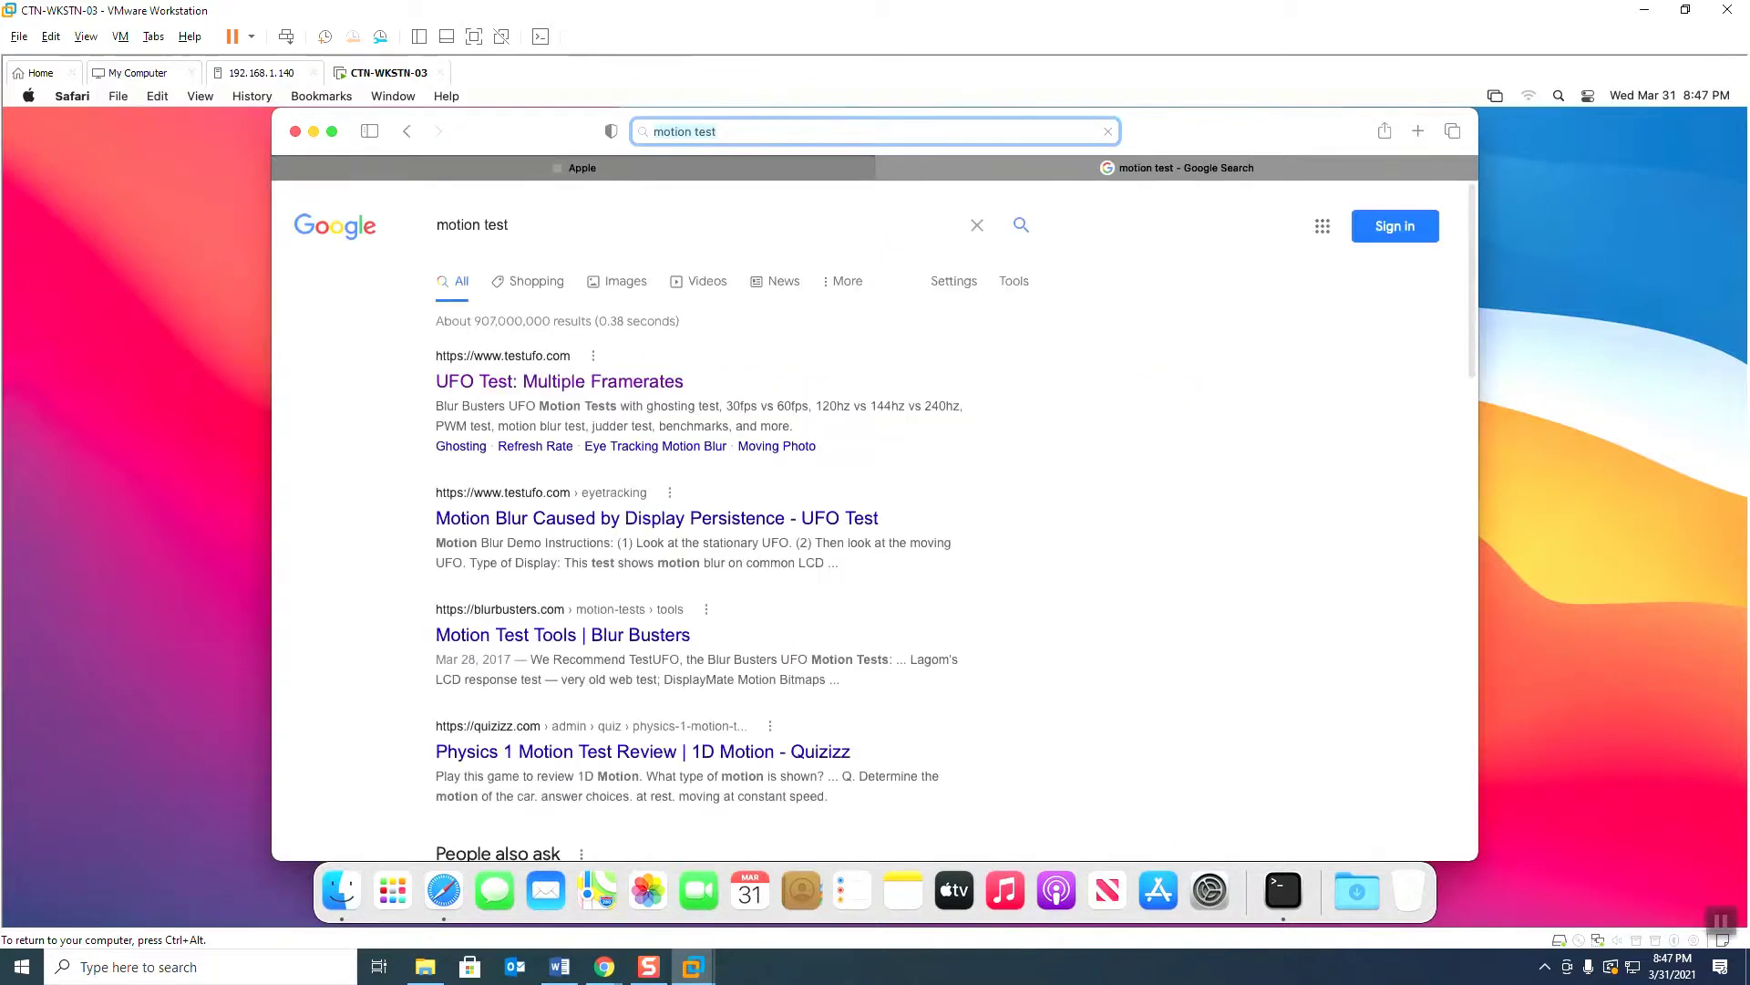
{"action": "left_click", "coordinate": [605, 384]}
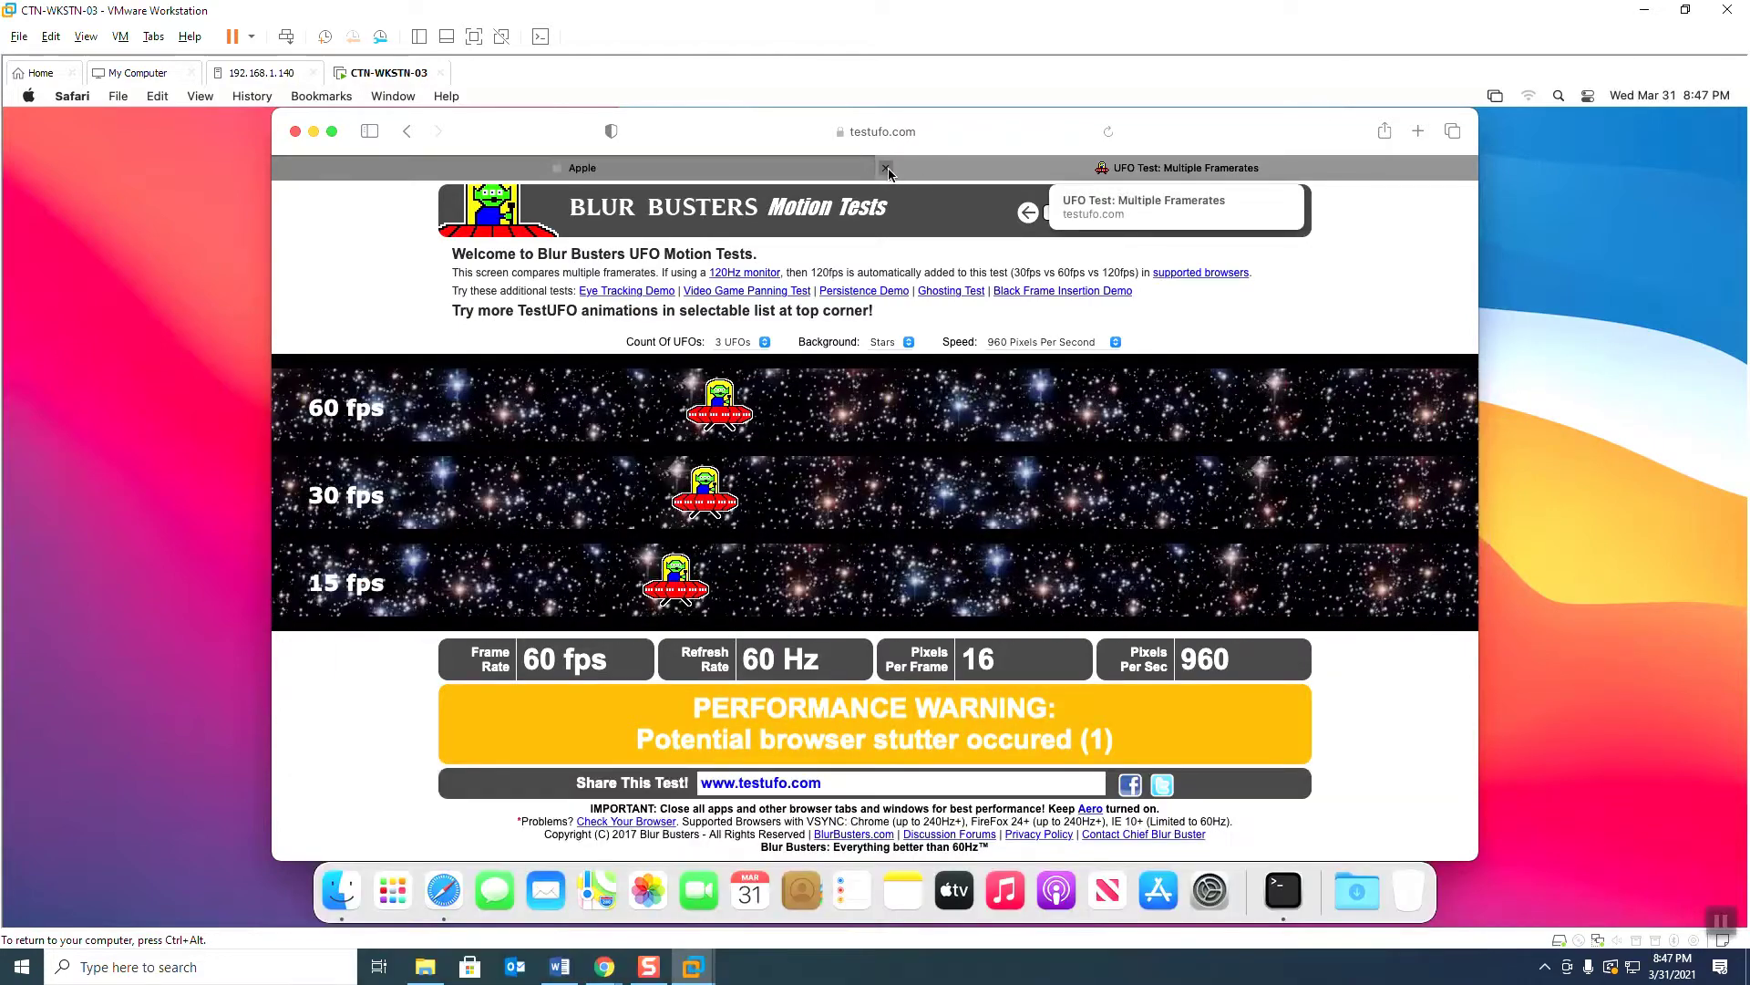
Step: Close Safari, shut down the macOS guest, and switch back to the ESXi Host Client
{"action": "mouse_move", "coordinate": [385, 166]}
{"action": "left_click", "coordinate": [296, 131]}
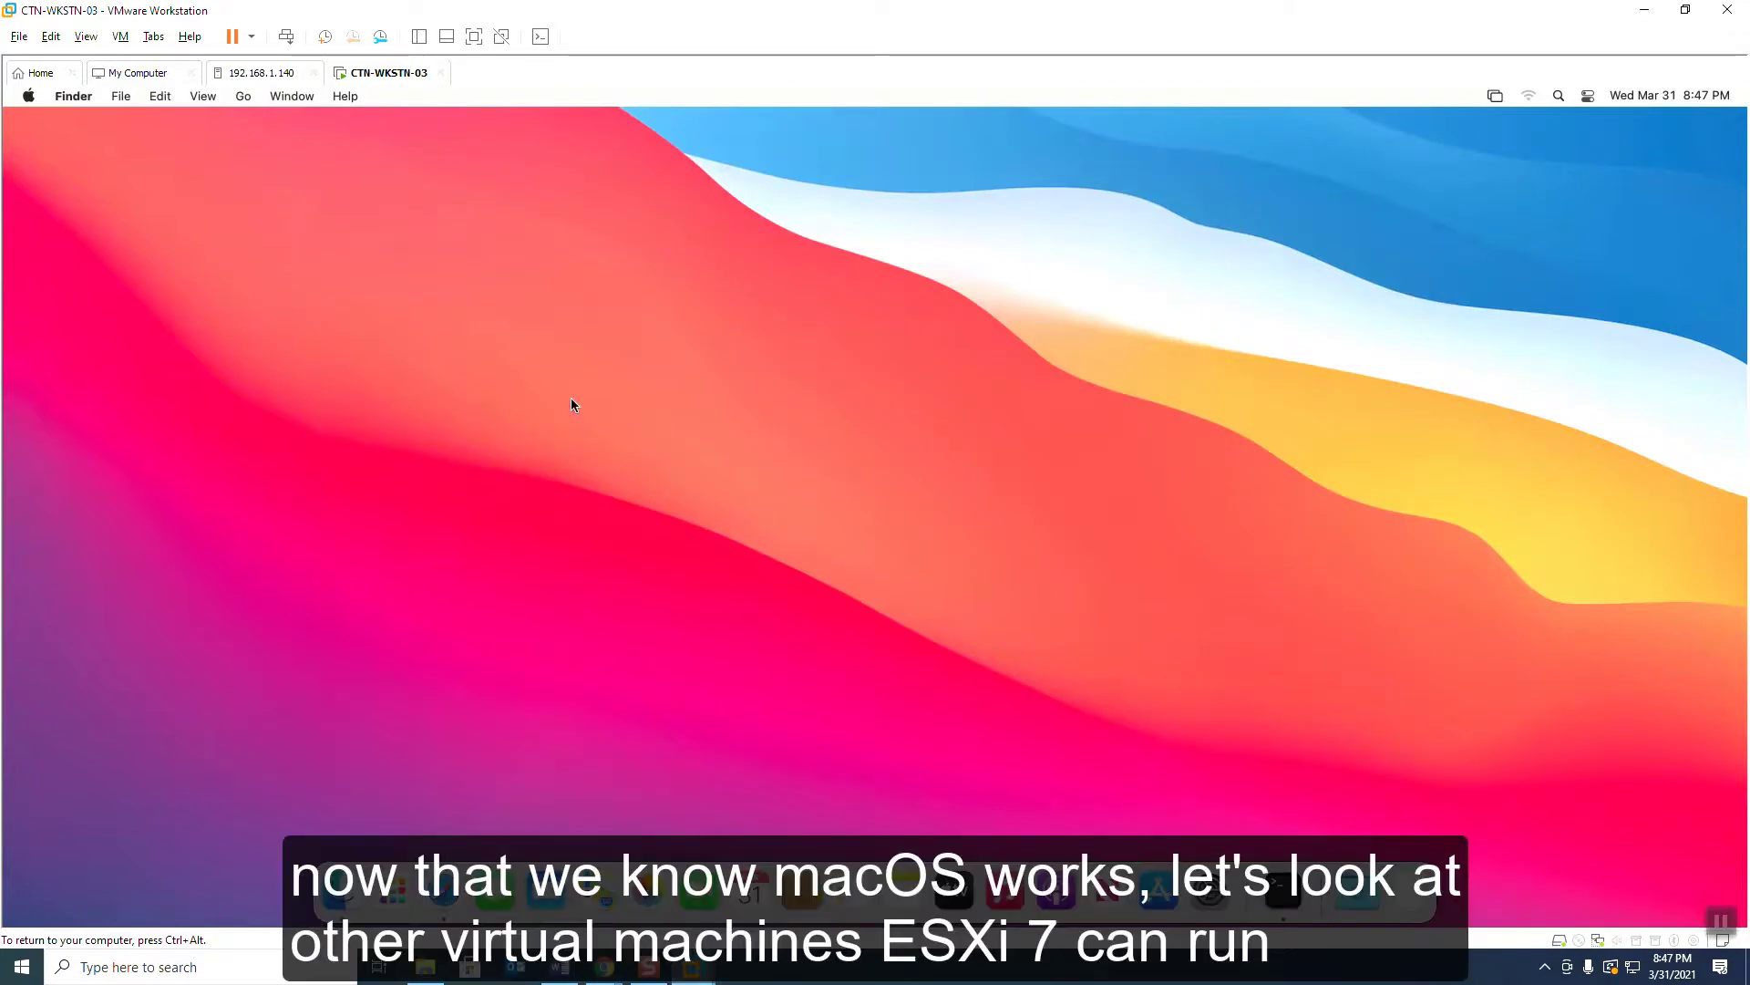
{"action": "left_click", "coordinate": [29, 95]}
{"action": "left_click", "coordinate": [82, 304]}
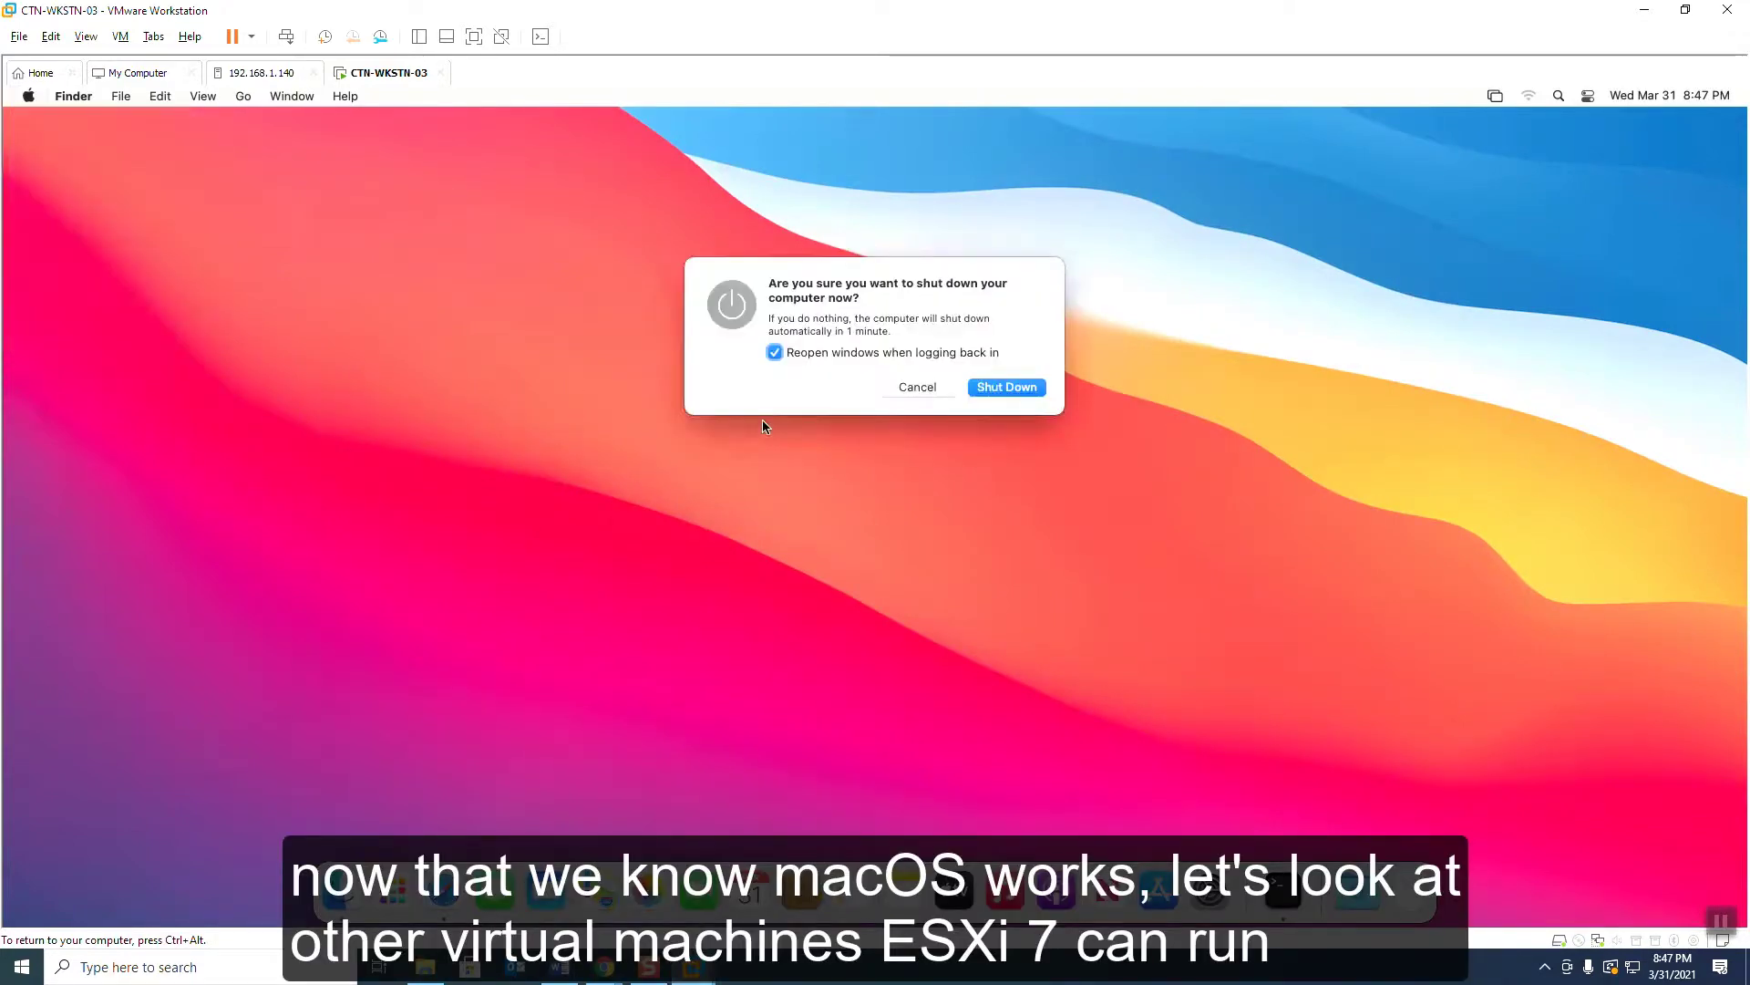
{"action": "left_click", "coordinate": [998, 386]}
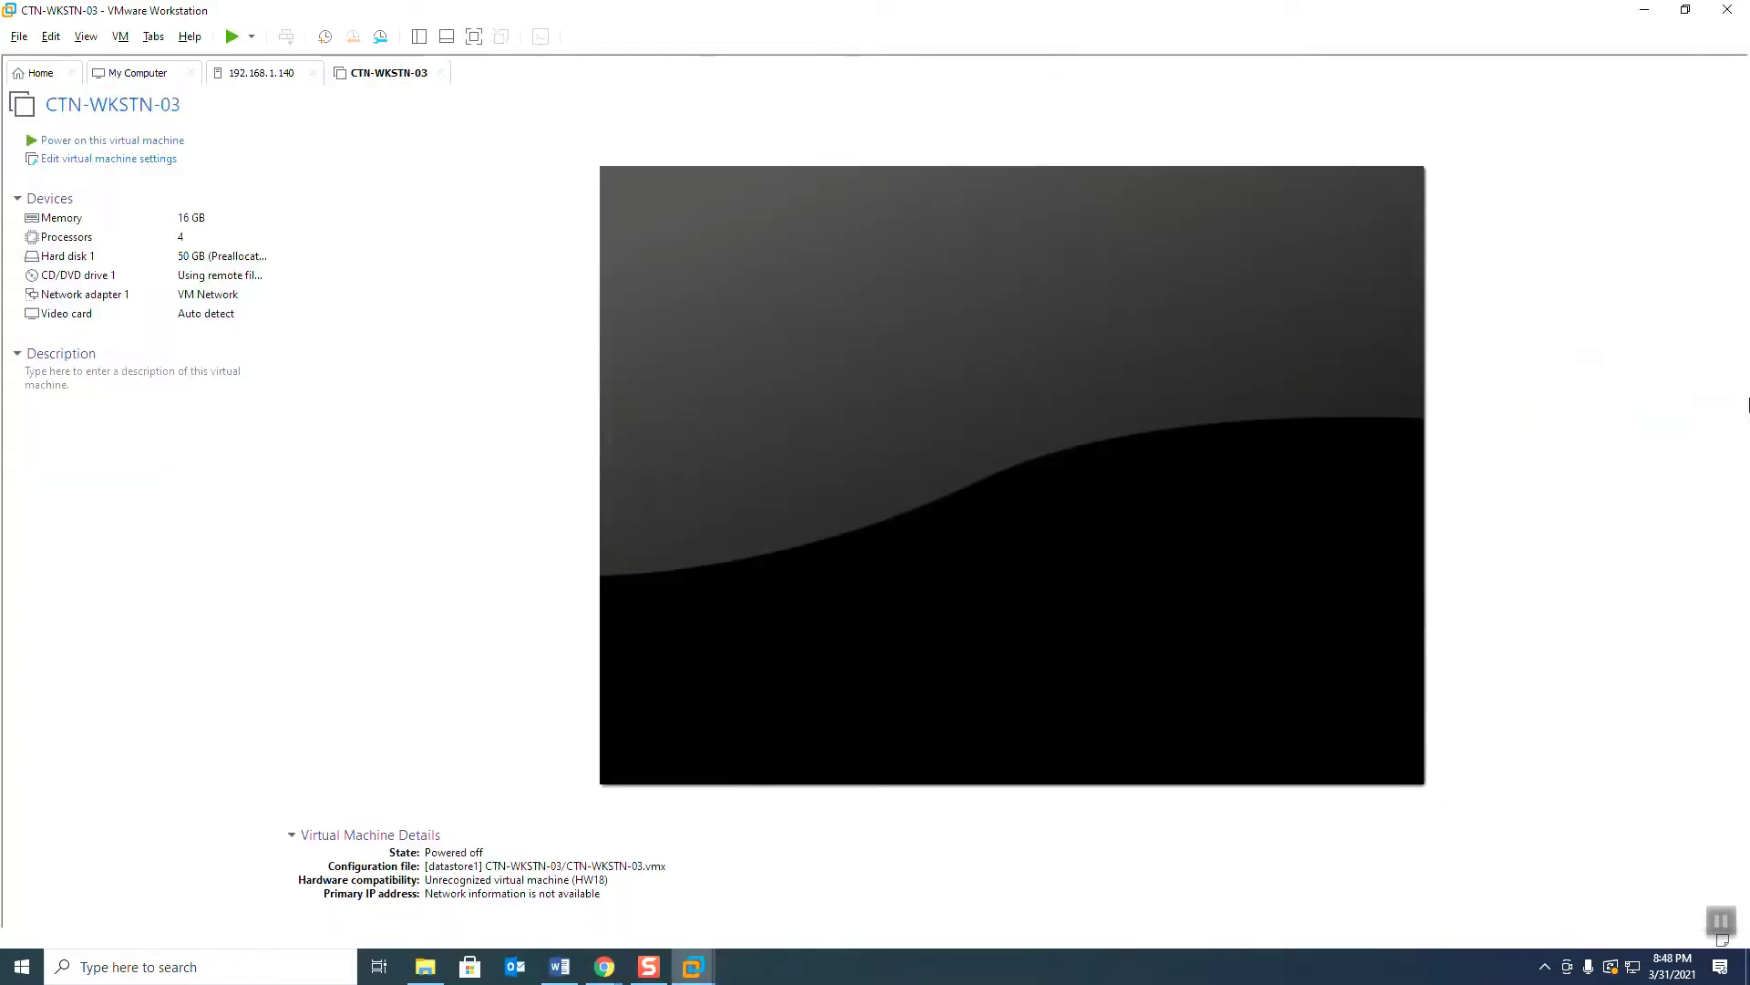
{"action": "key", "text": "alt+Tab"}
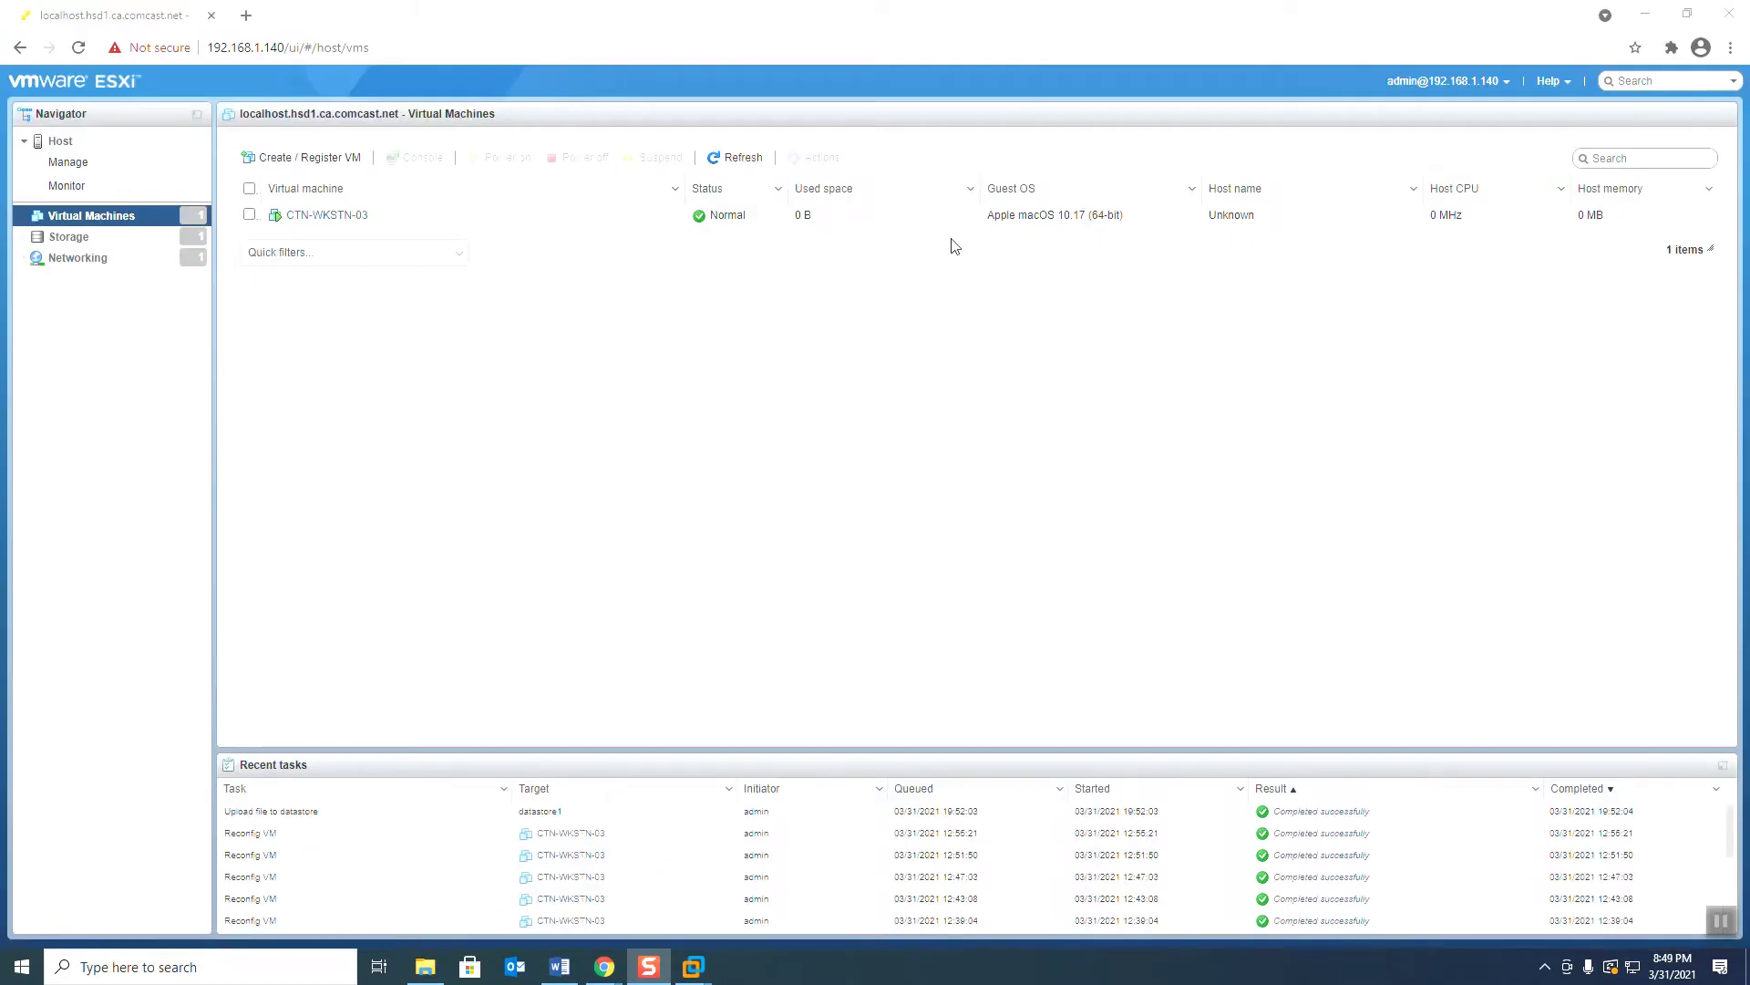
Step: From the host summary, start a New virtual machine and advance to the name and guest OS page
{"action": "left_click", "coordinate": [1086, 217]}
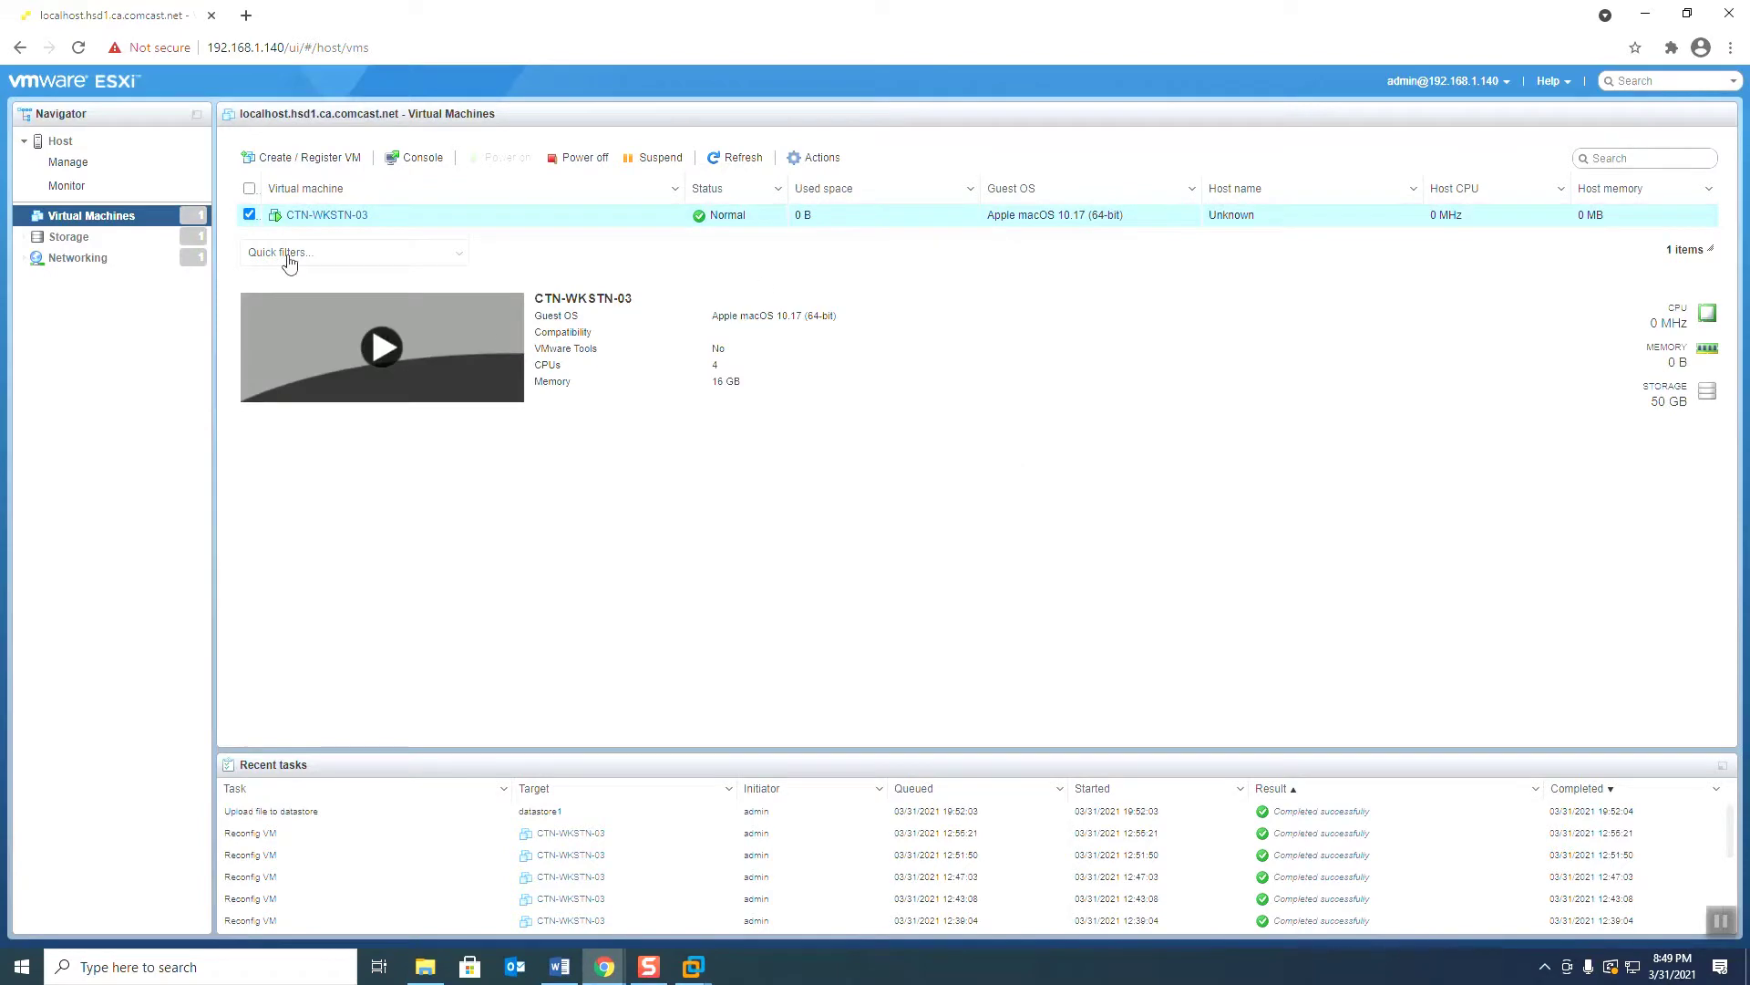
{"action": "left_click", "coordinate": [60, 141]}
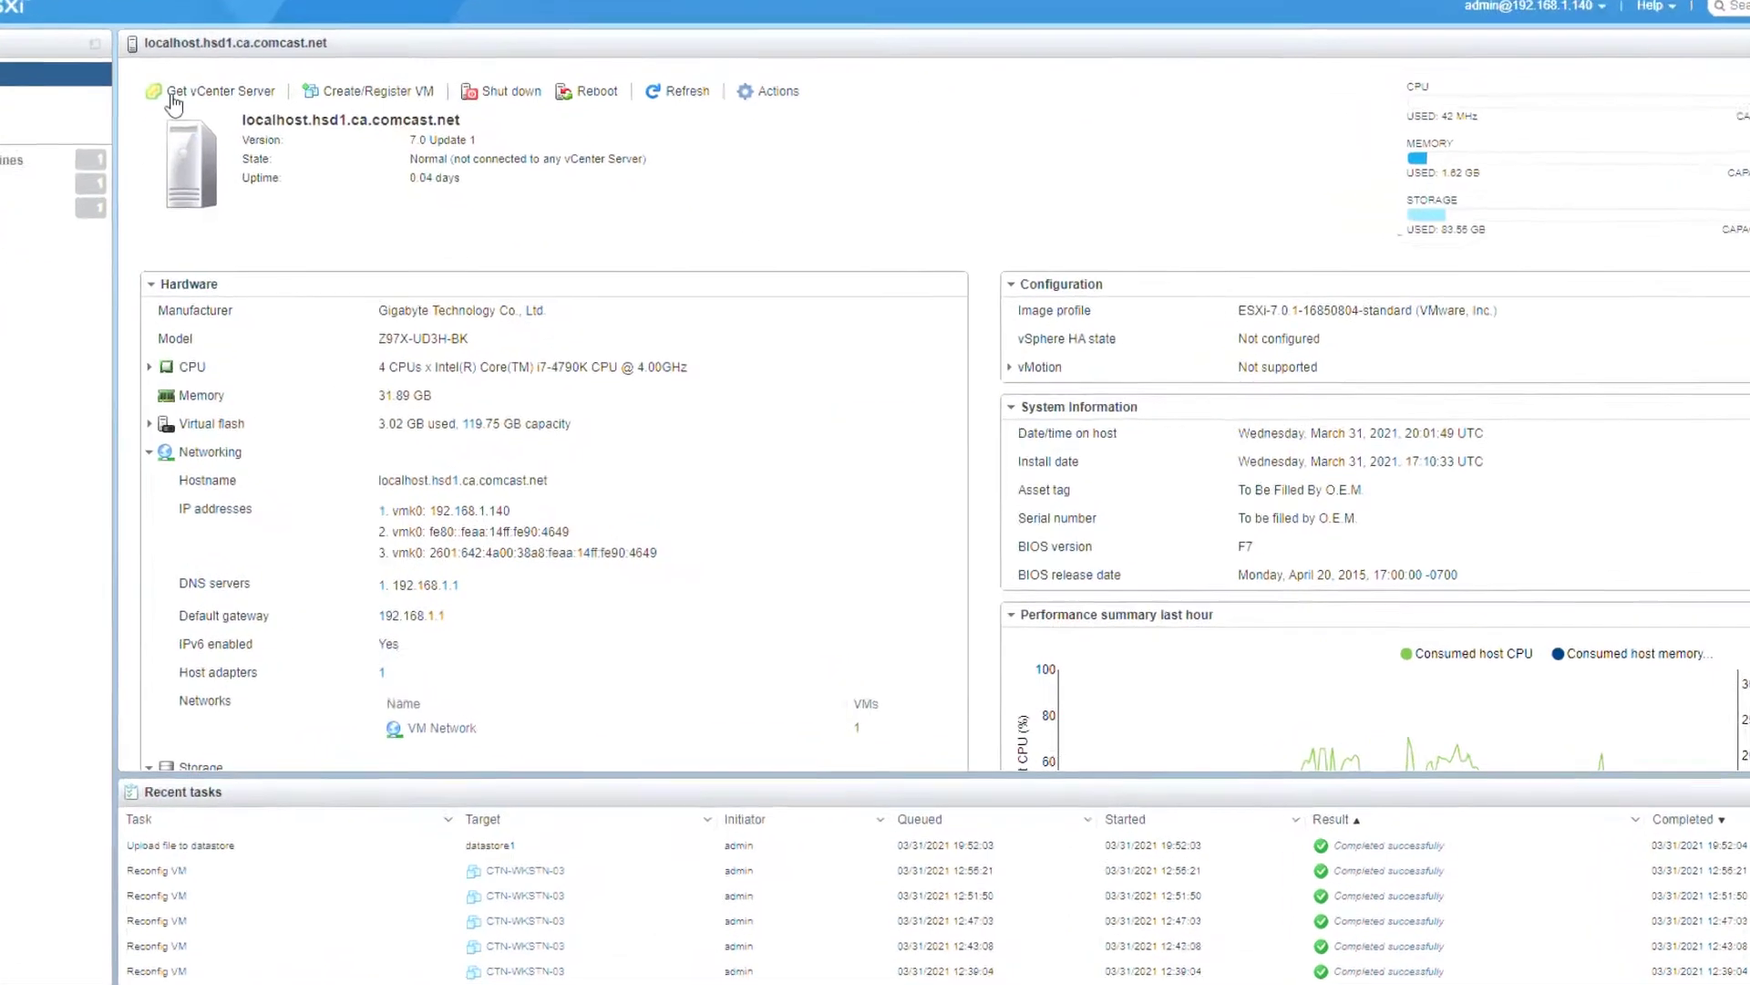
{"action": "left_click", "coordinate": [434, 155]}
{"action": "left_click", "coordinate": [1274, 876]}
{"action": "left_click", "coordinate": [814, 219]}
Step: Set the guest OS family to Windows and browse its version list without choosing
{"action": "left_click", "coordinate": [1180, 435]}
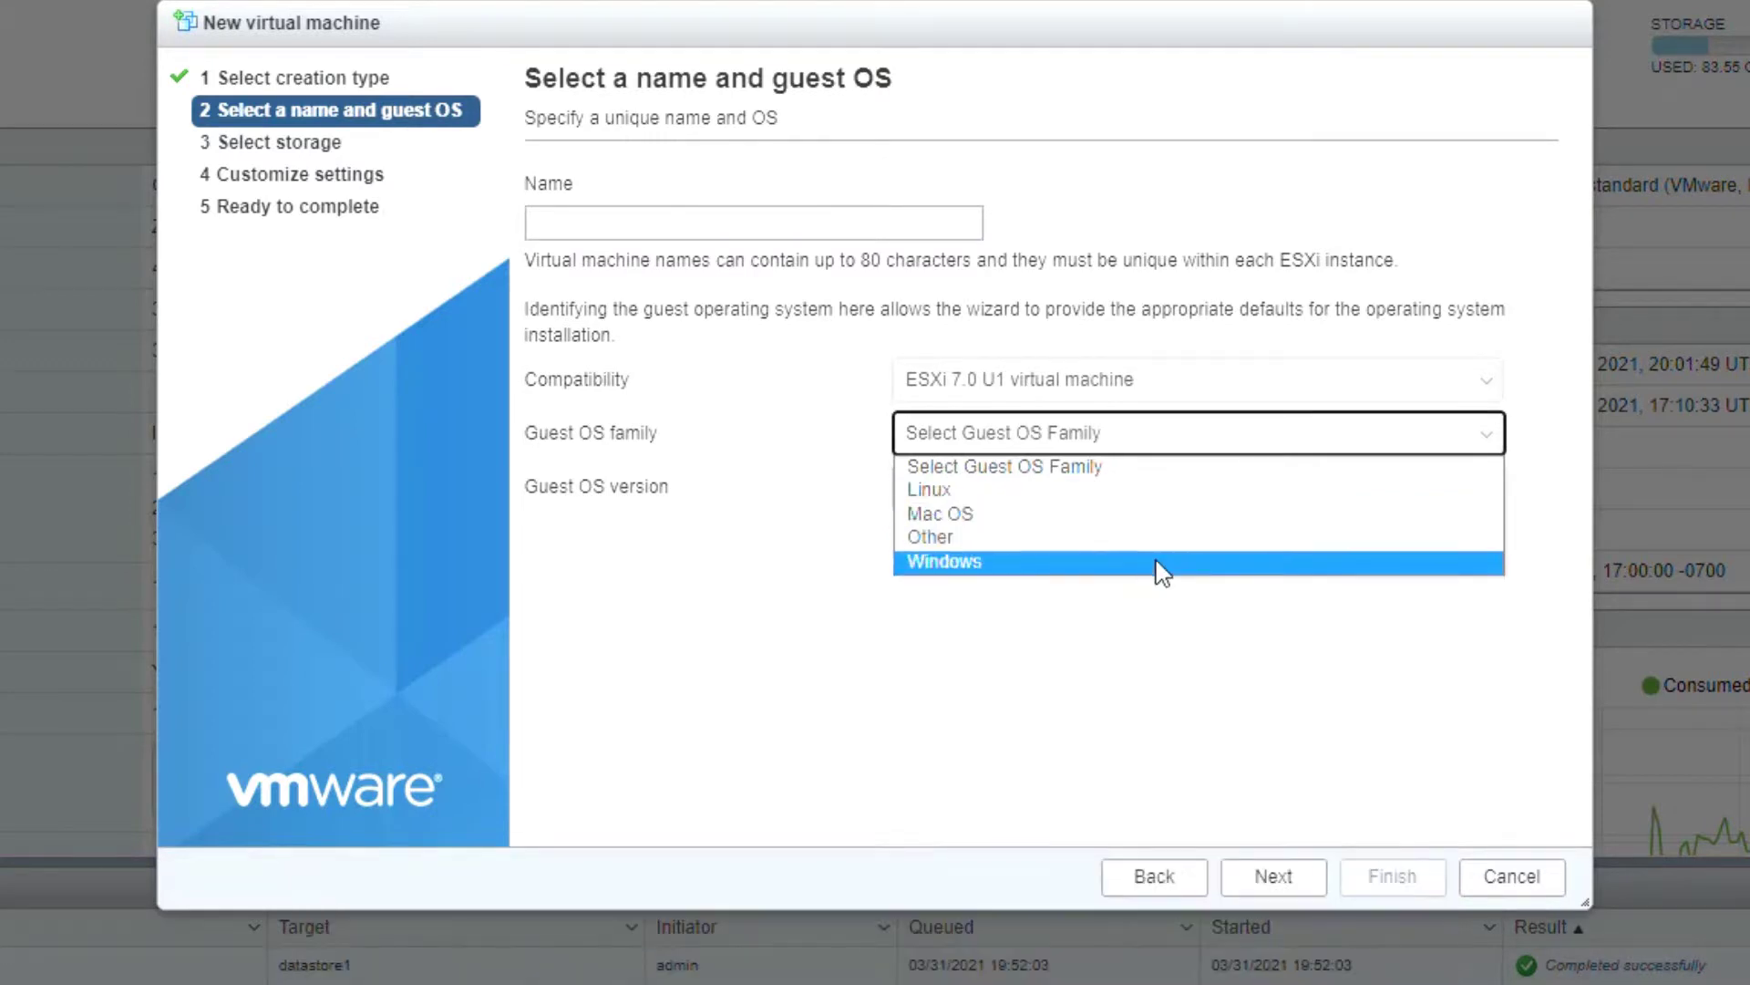
{"action": "left_click", "coordinate": [1157, 565]}
{"action": "left_click", "coordinate": [1276, 492]}
{"action": "scroll", "coordinate": [1500, 639], "scroll_direction": "down", "scroll_amount": 2}
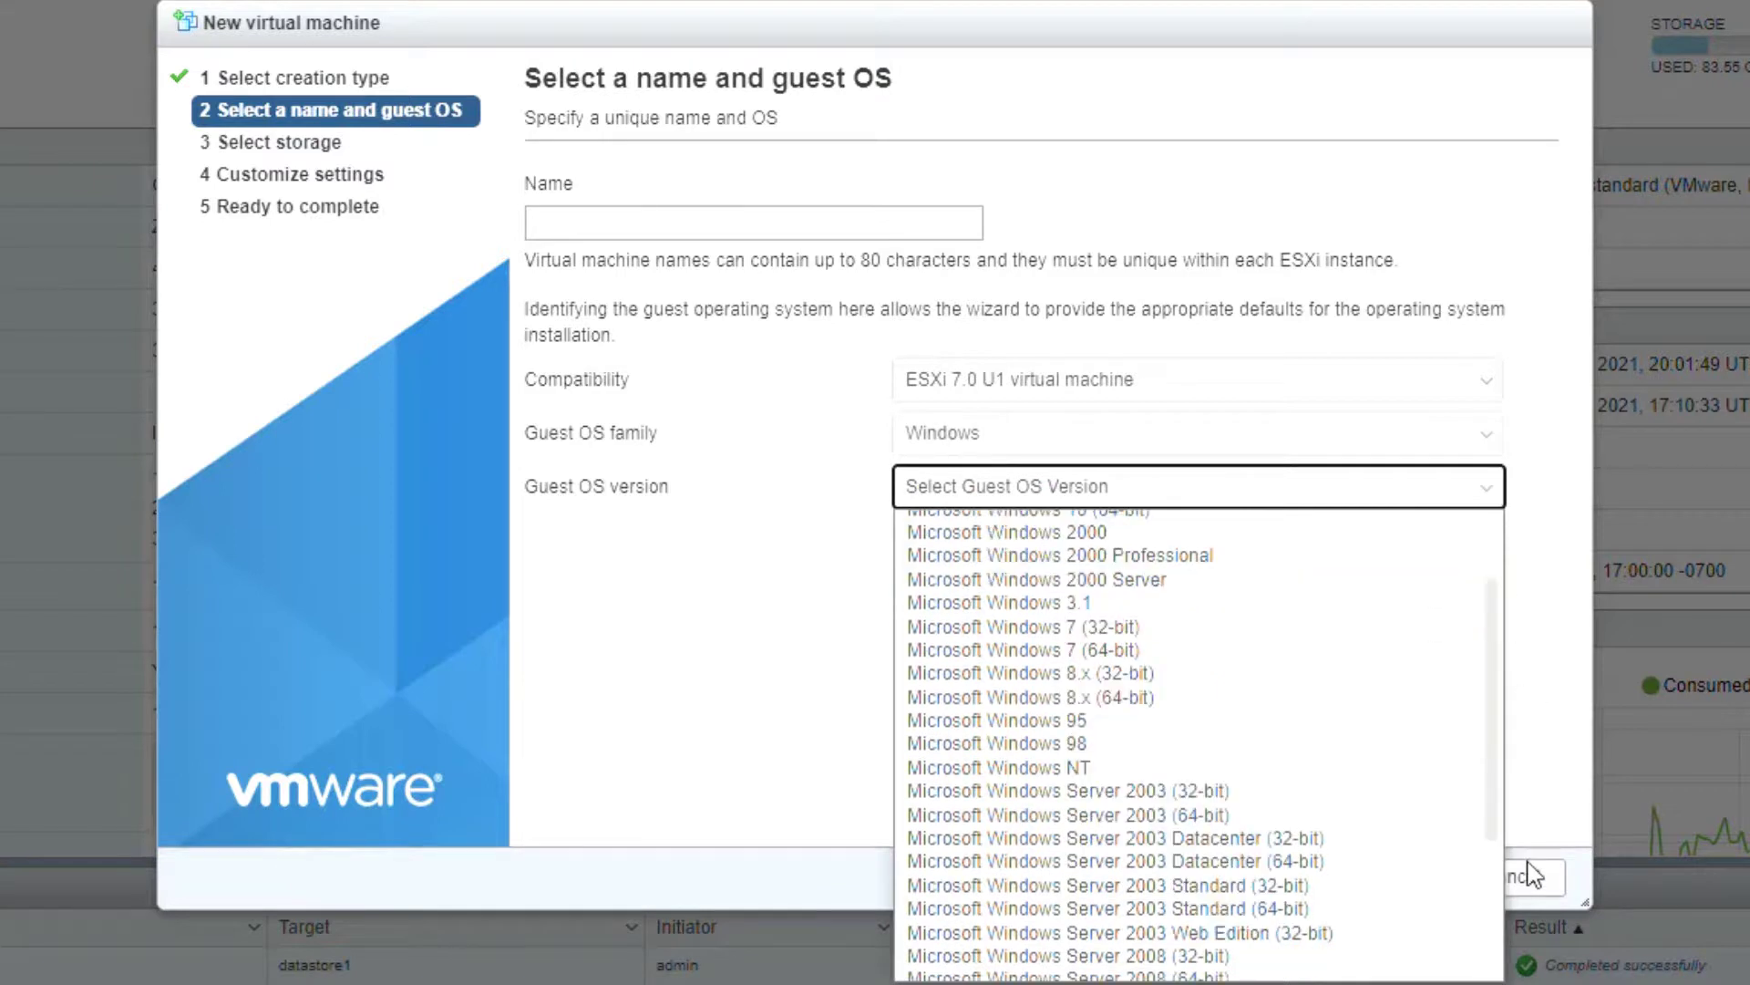
{"action": "left_click", "coordinate": [1490, 445]}
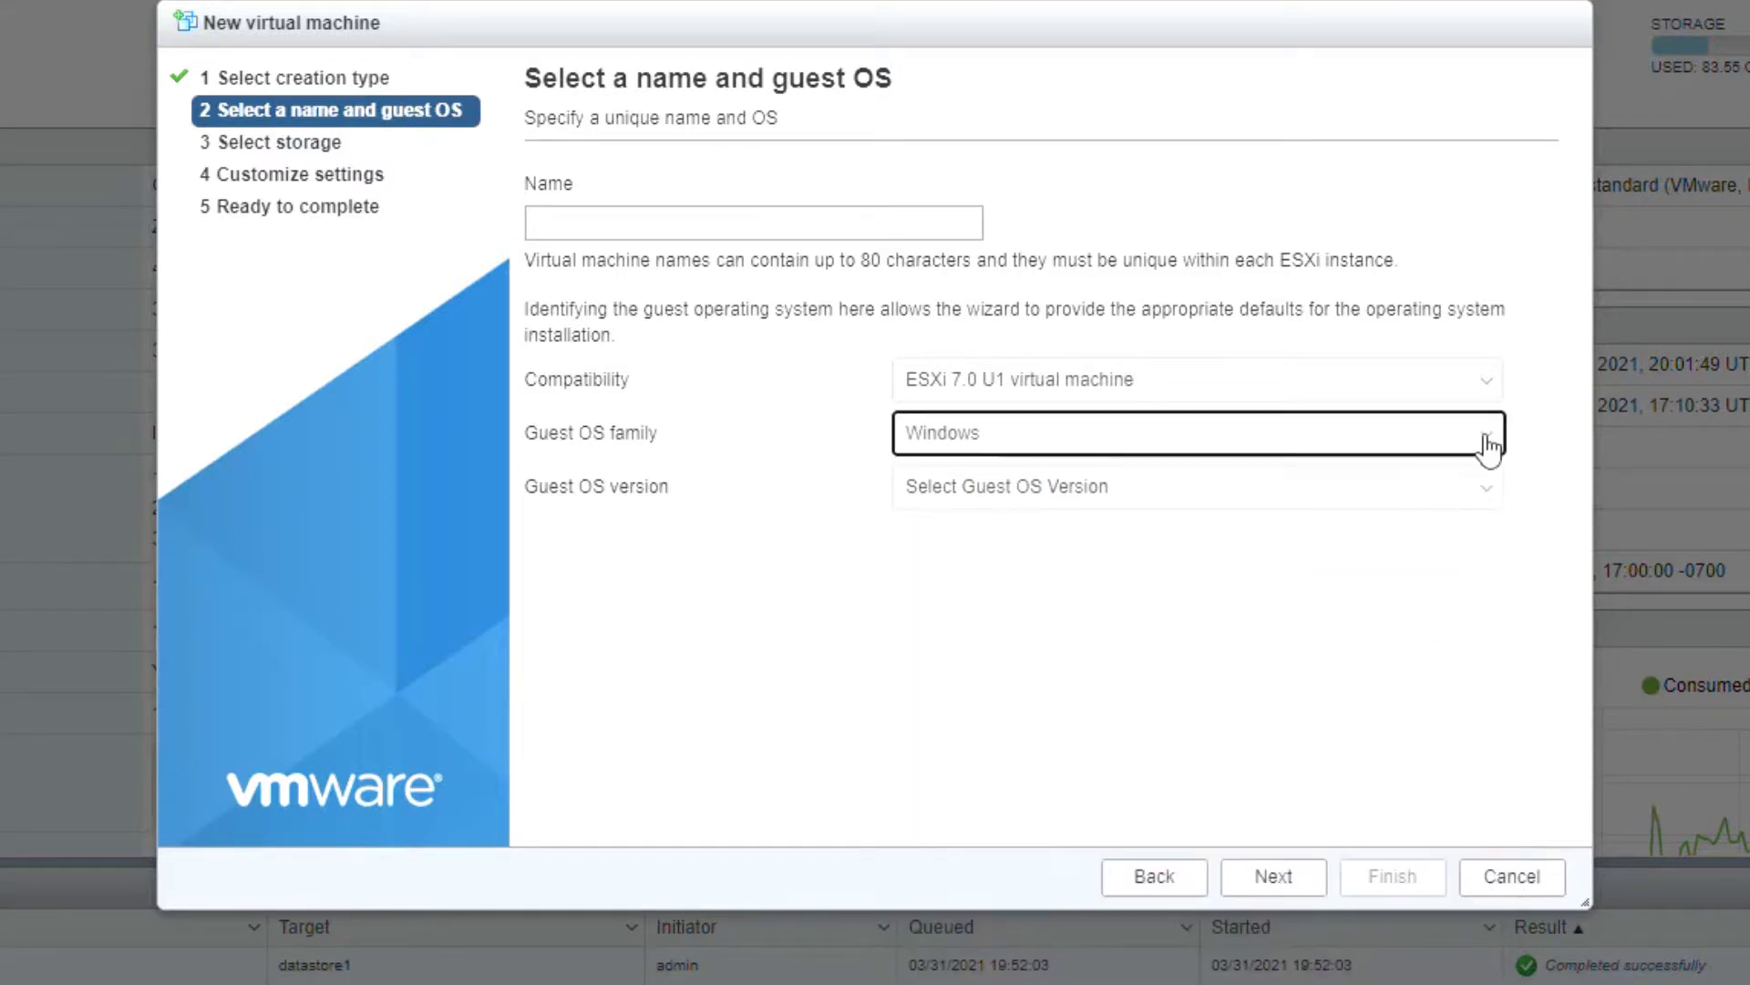
Step: Switch the guest OS family to Linux and browse its version list unchanged
{"action": "left_click", "coordinate": [1490, 445]}
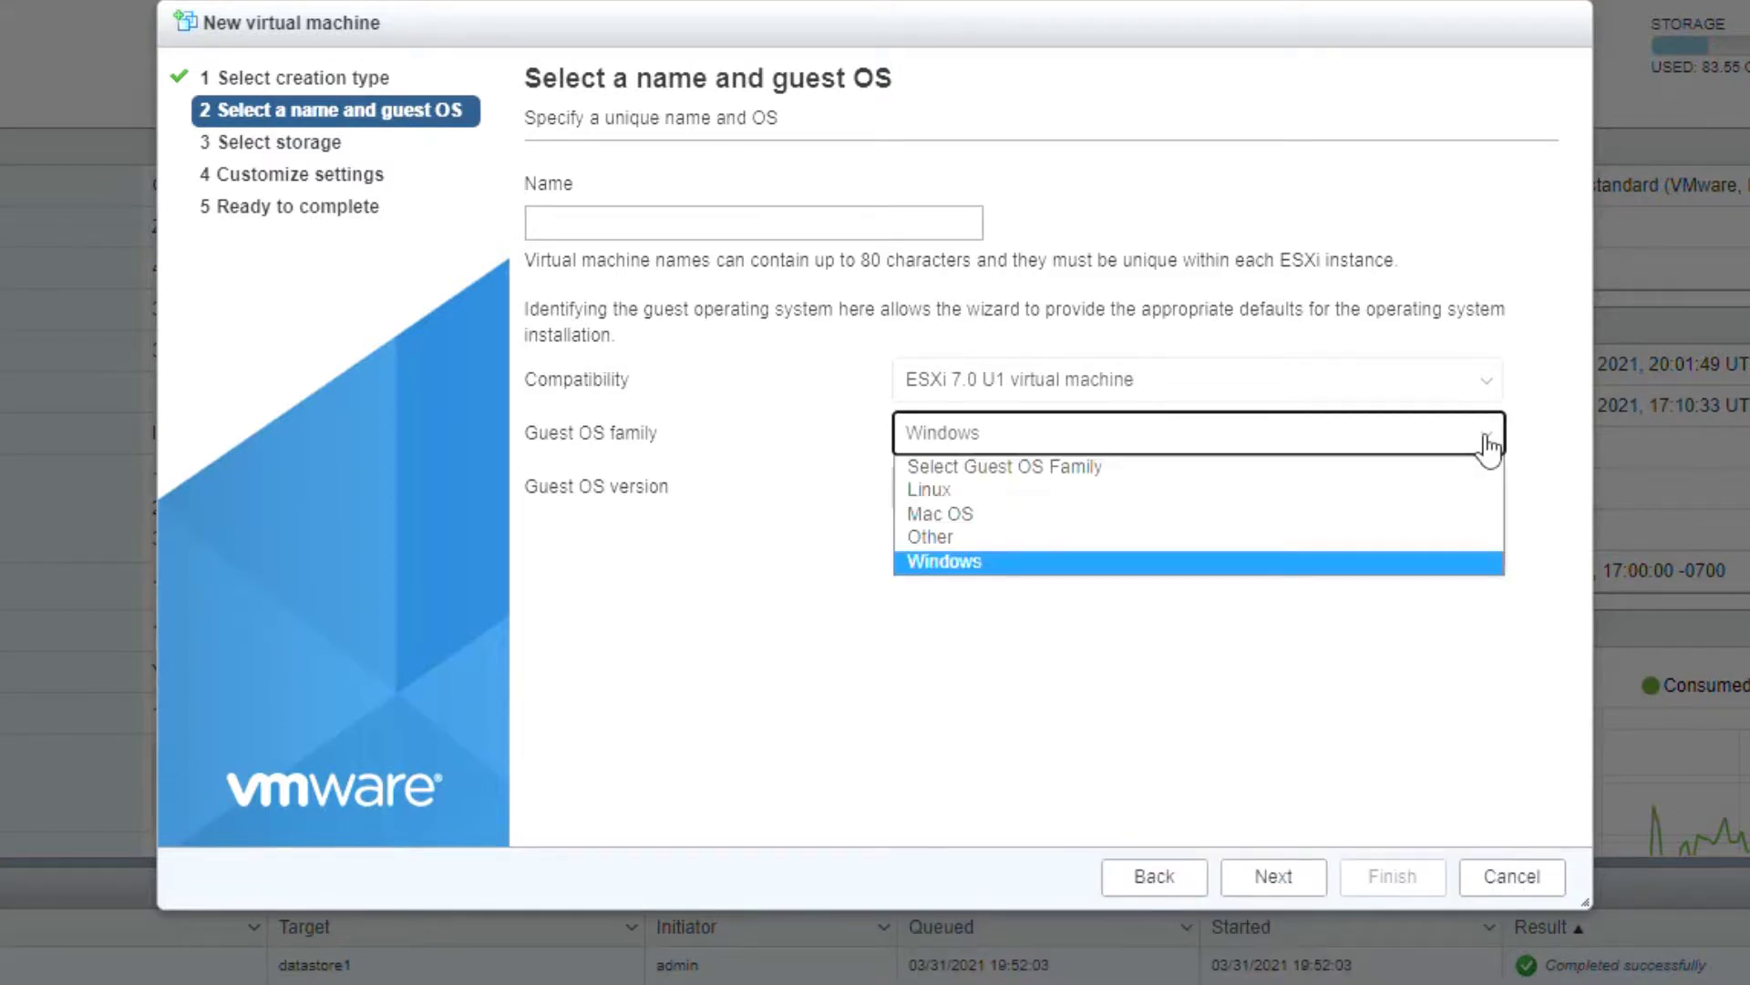
{"action": "left_click", "coordinate": [1473, 491]}
{"action": "left_click", "coordinate": [1476, 483]}
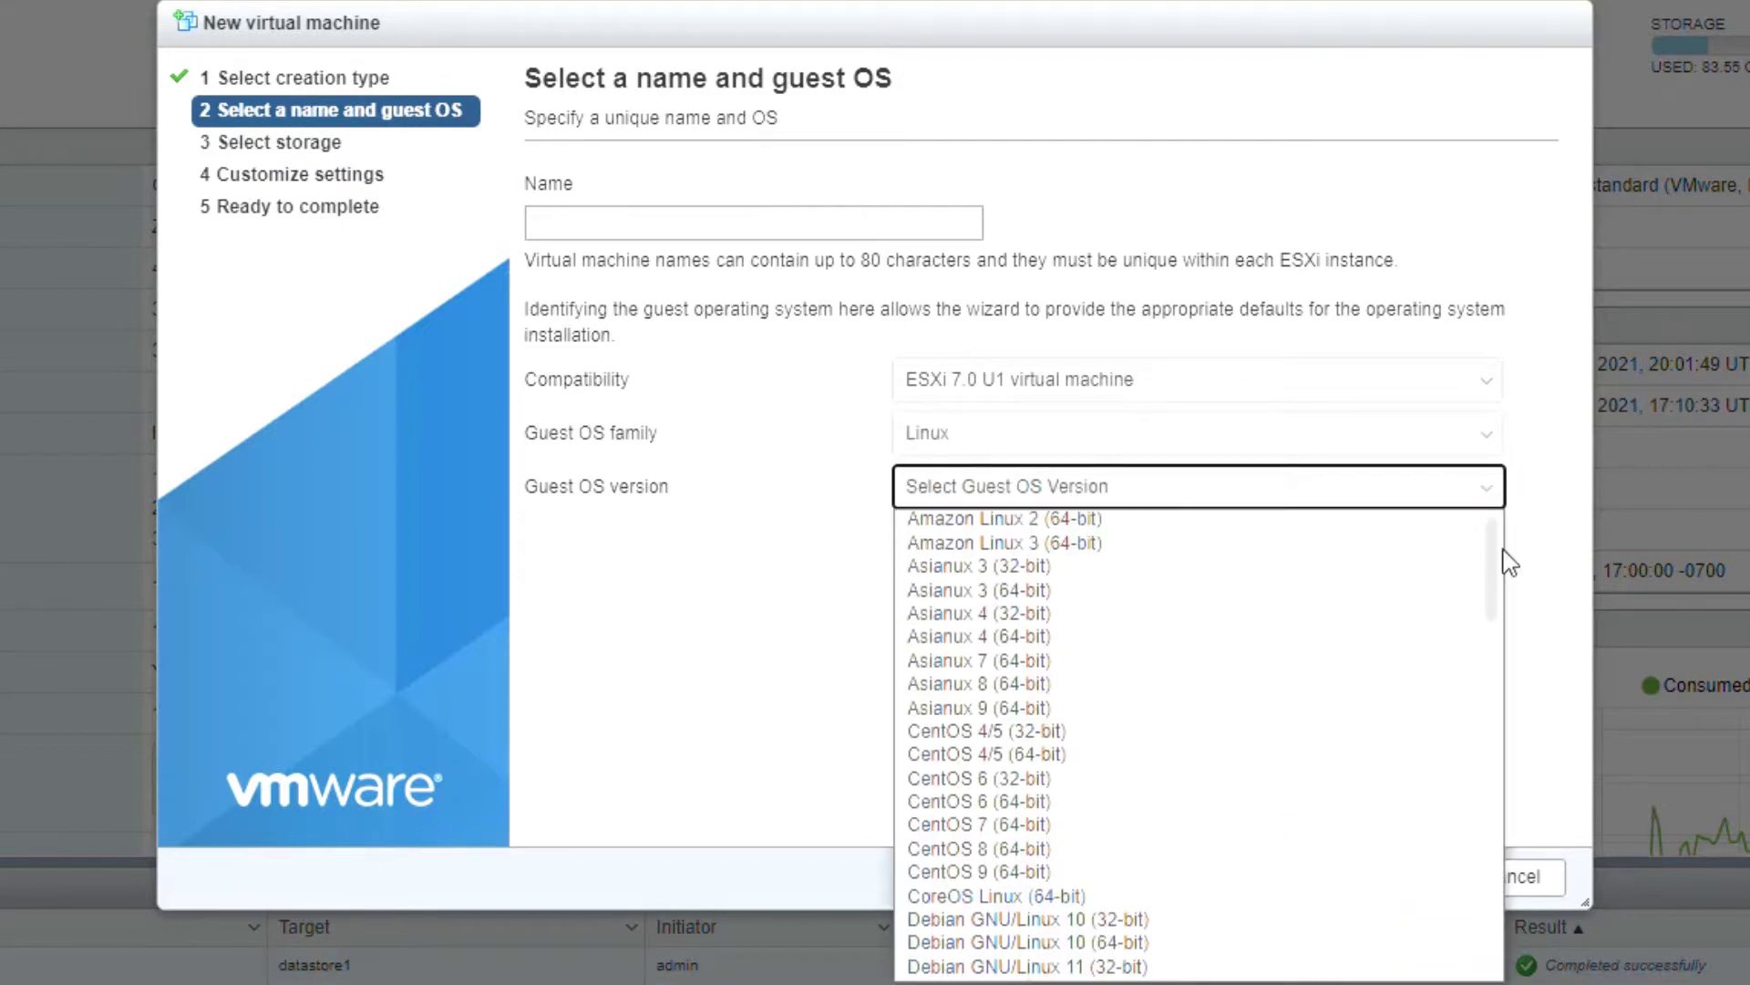
{"action": "scroll", "coordinate": [1503, 551], "scroll_direction": "down", "scroll_amount": 10}
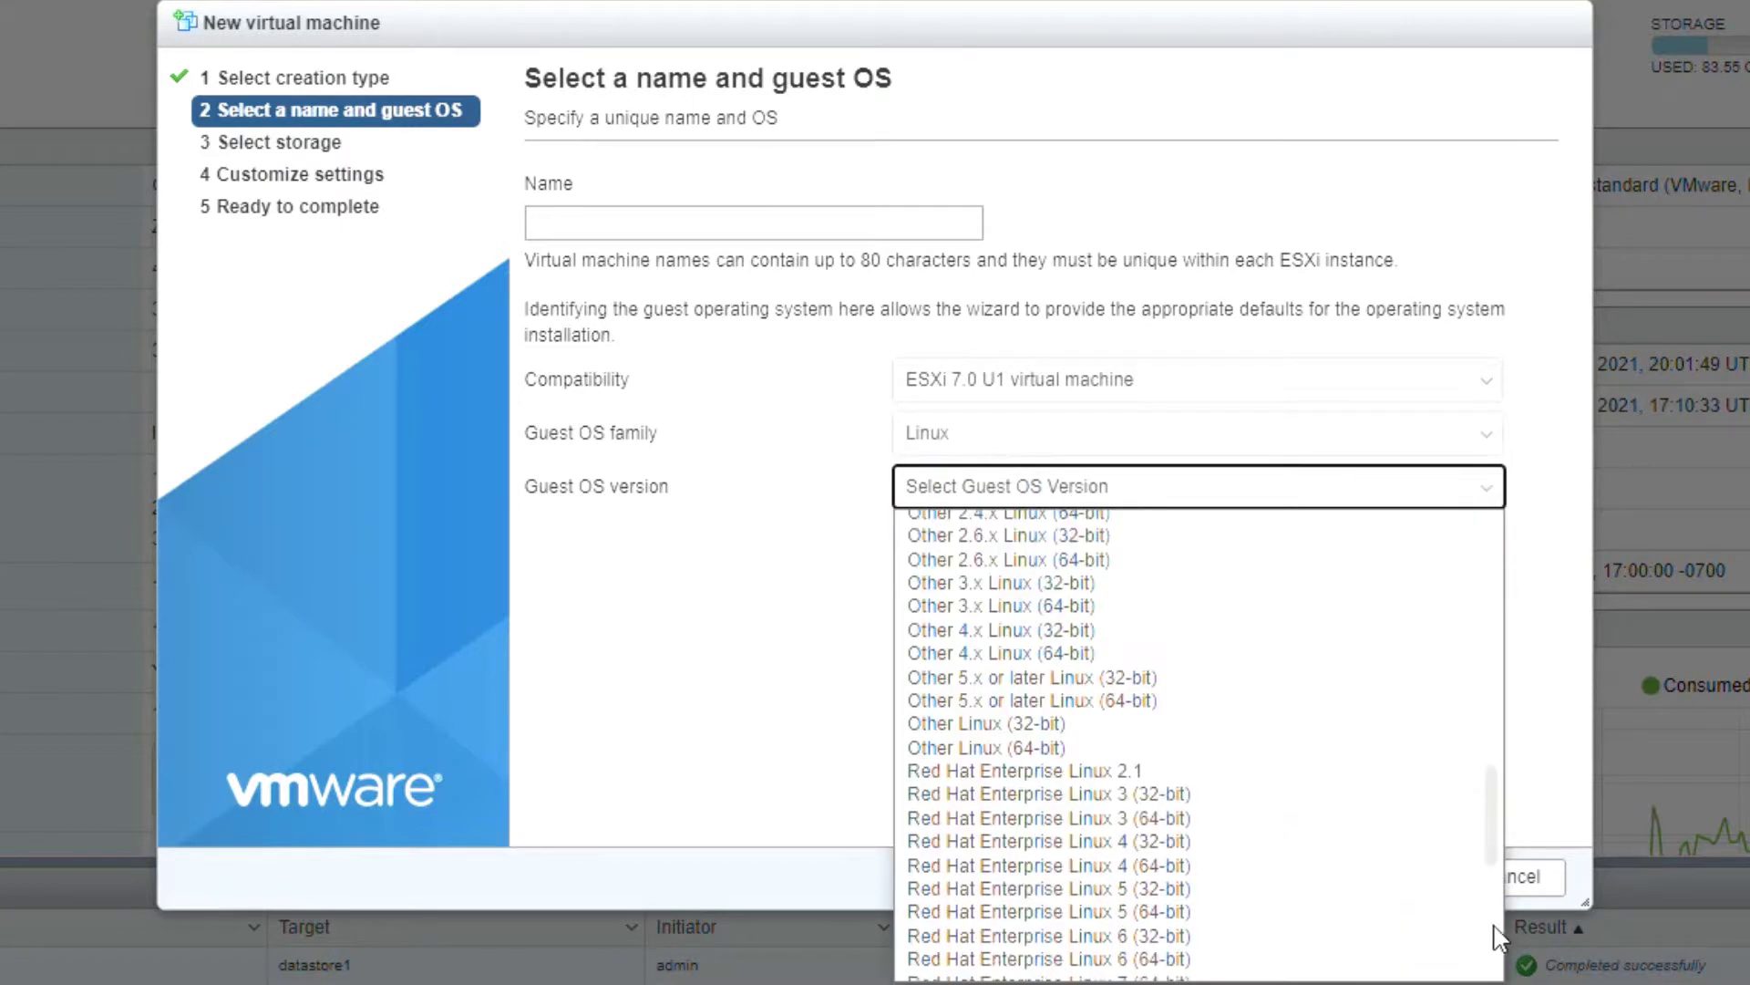
{"action": "scroll", "coordinate": [1493, 925], "scroll_direction": "down", "scroll_amount": 1}
{"action": "left_click", "coordinate": [1495, 494]}
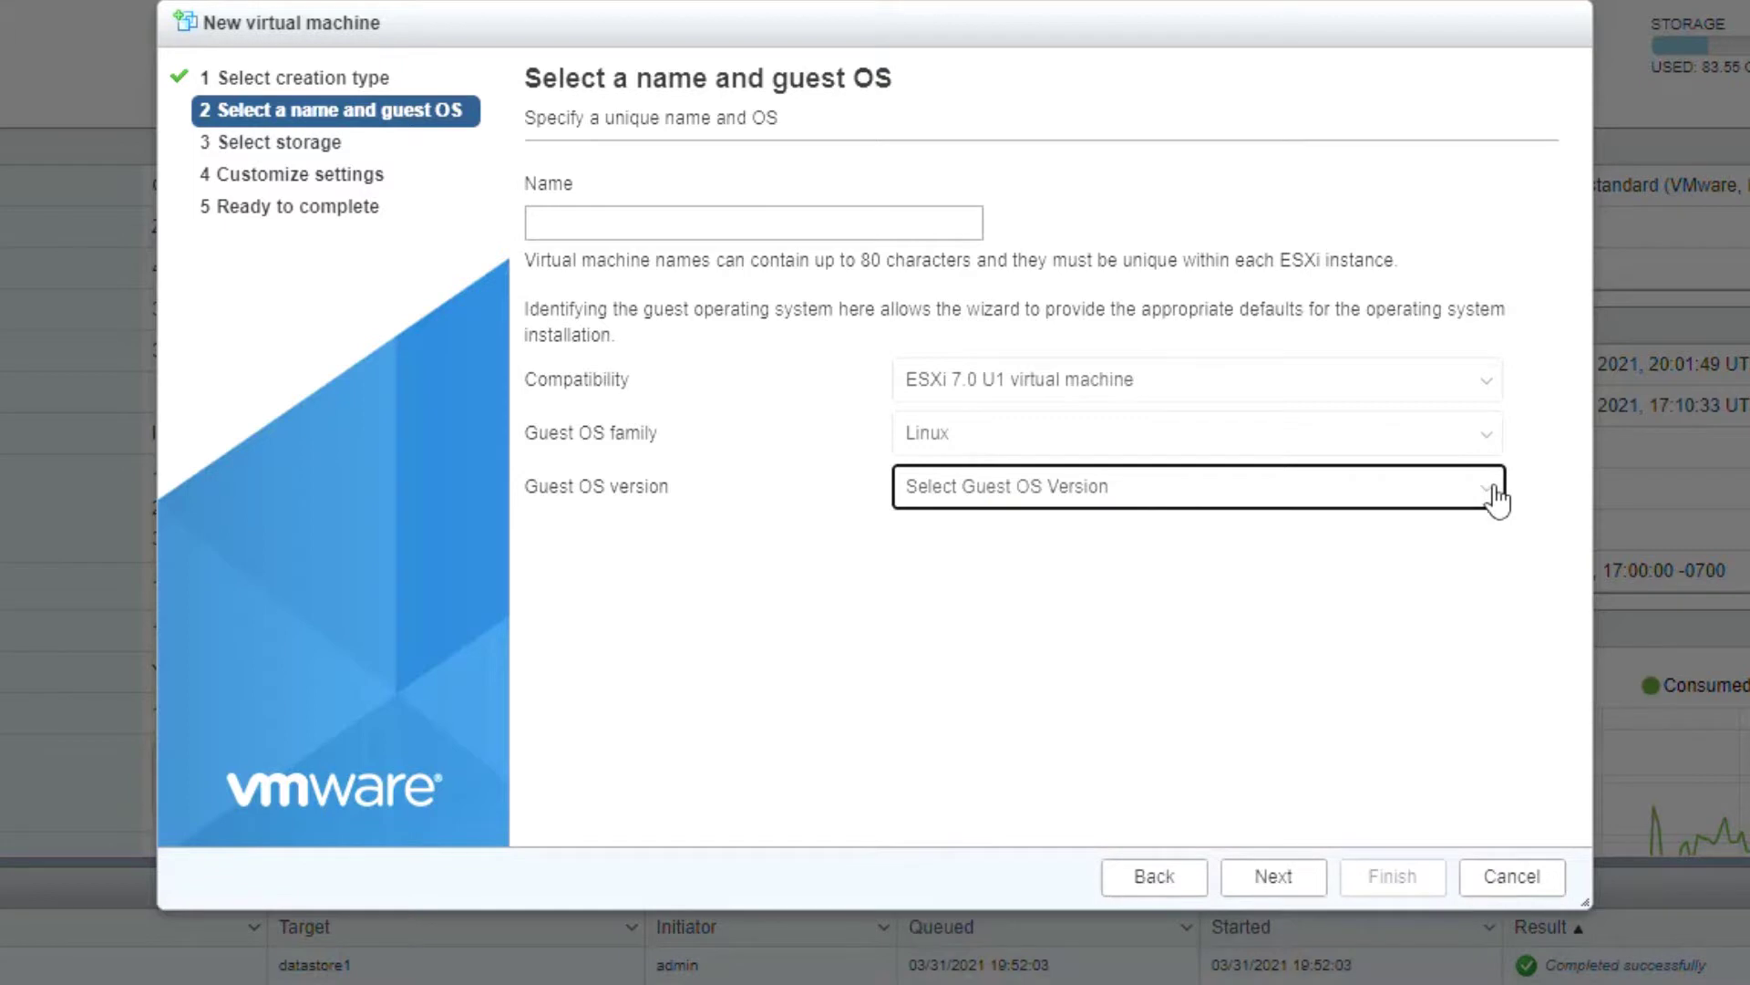
Step: Switch the family to Other, browse its versions, then cancel the new VM wizard
{"action": "left_click", "coordinate": [1488, 436]}
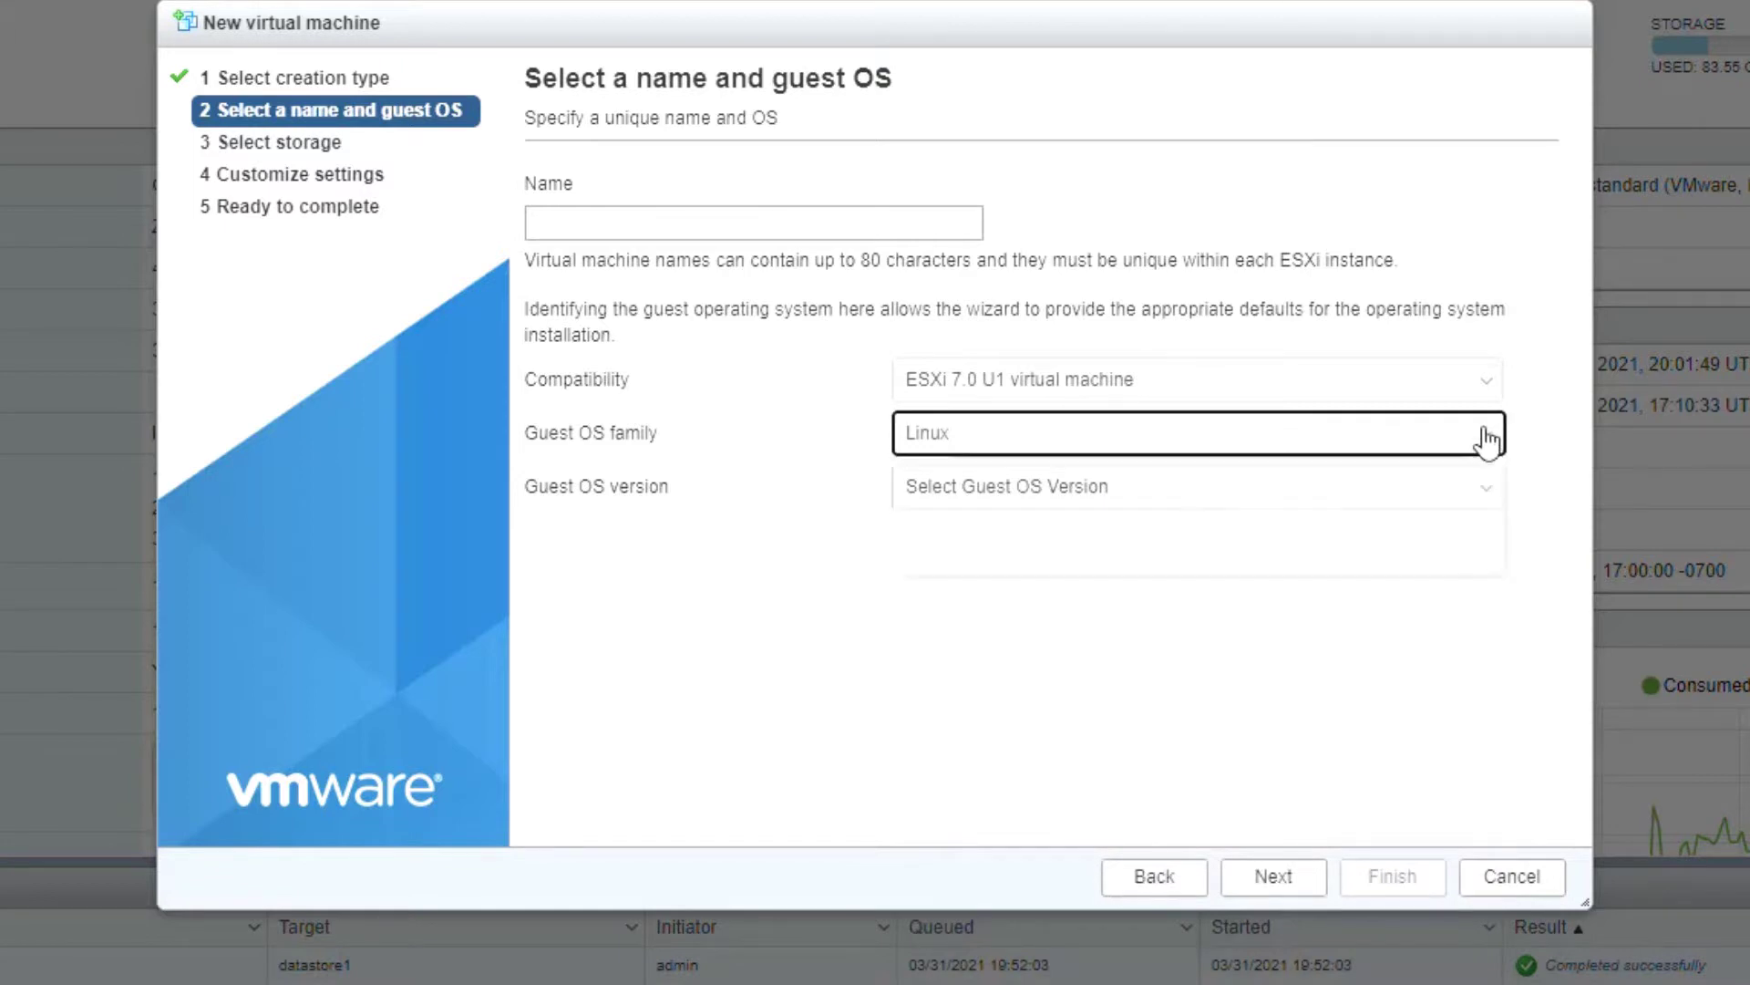
{"action": "left_click", "coordinate": [1477, 537]}
{"action": "left_click", "coordinate": [1492, 496]}
{"action": "scroll", "coordinate": [1500, 584], "scroll_direction": "down", "scroll_amount": 1}
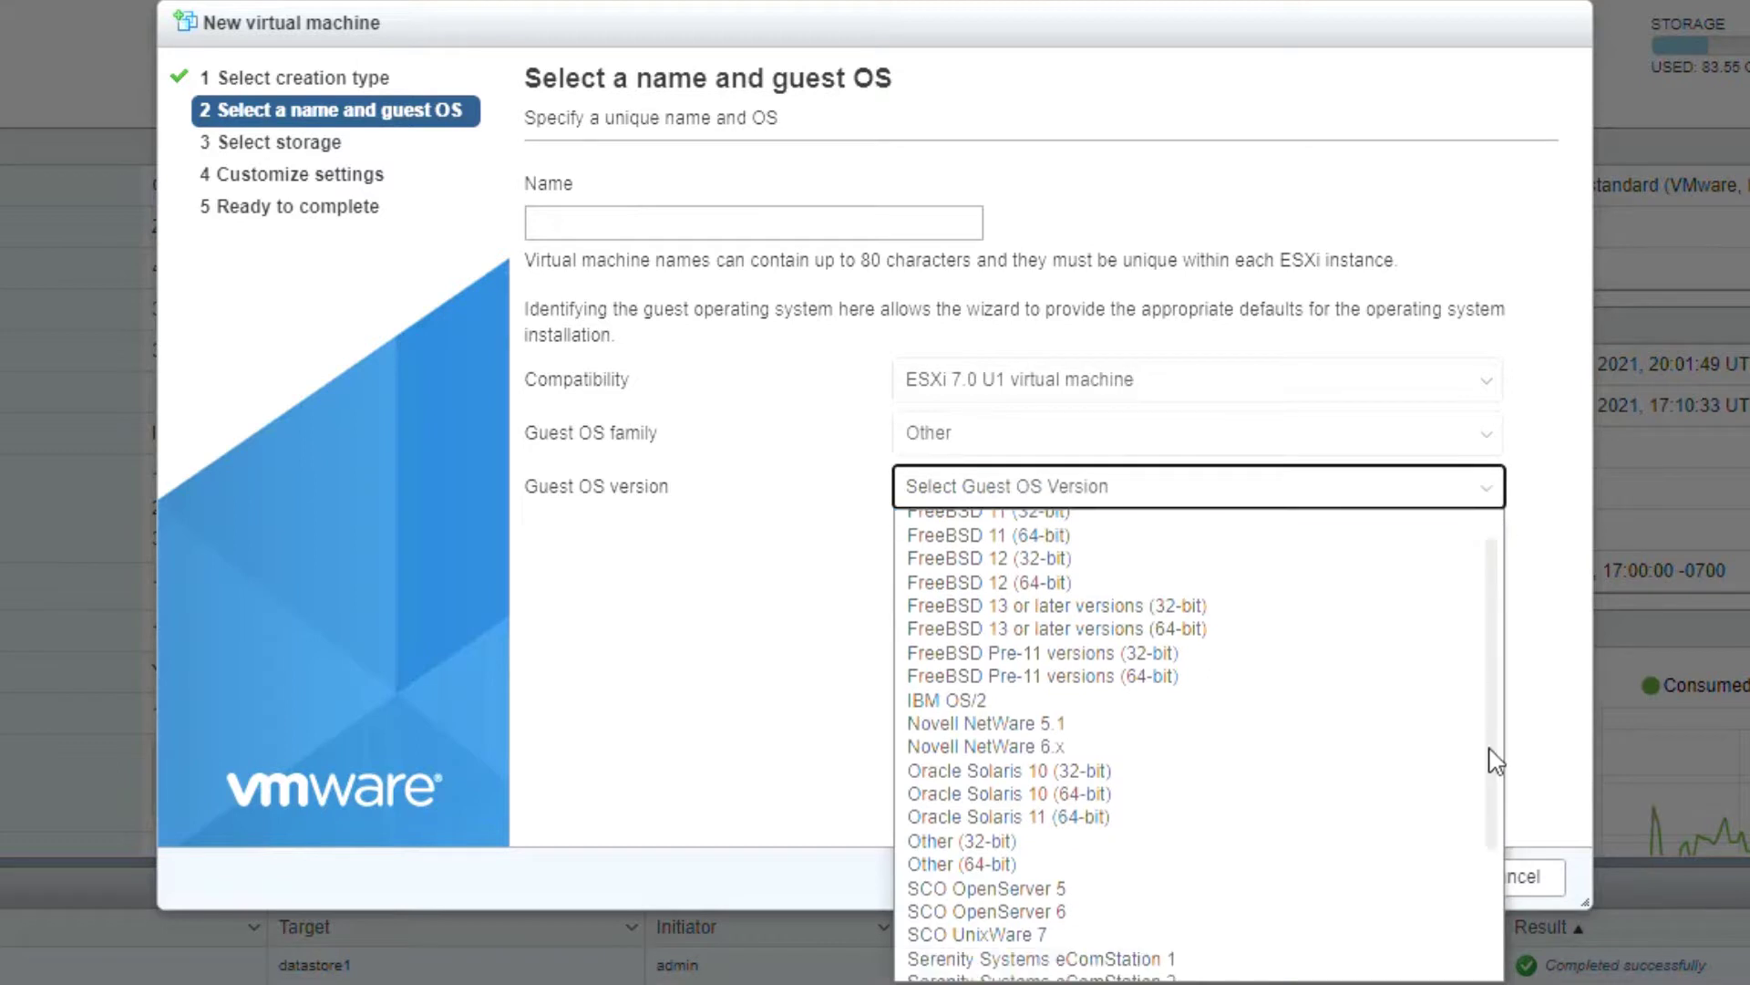
{"action": "scroll", "coordinate": [1492, 638], "scroll_direction": "down", "scroll_amount": 3}
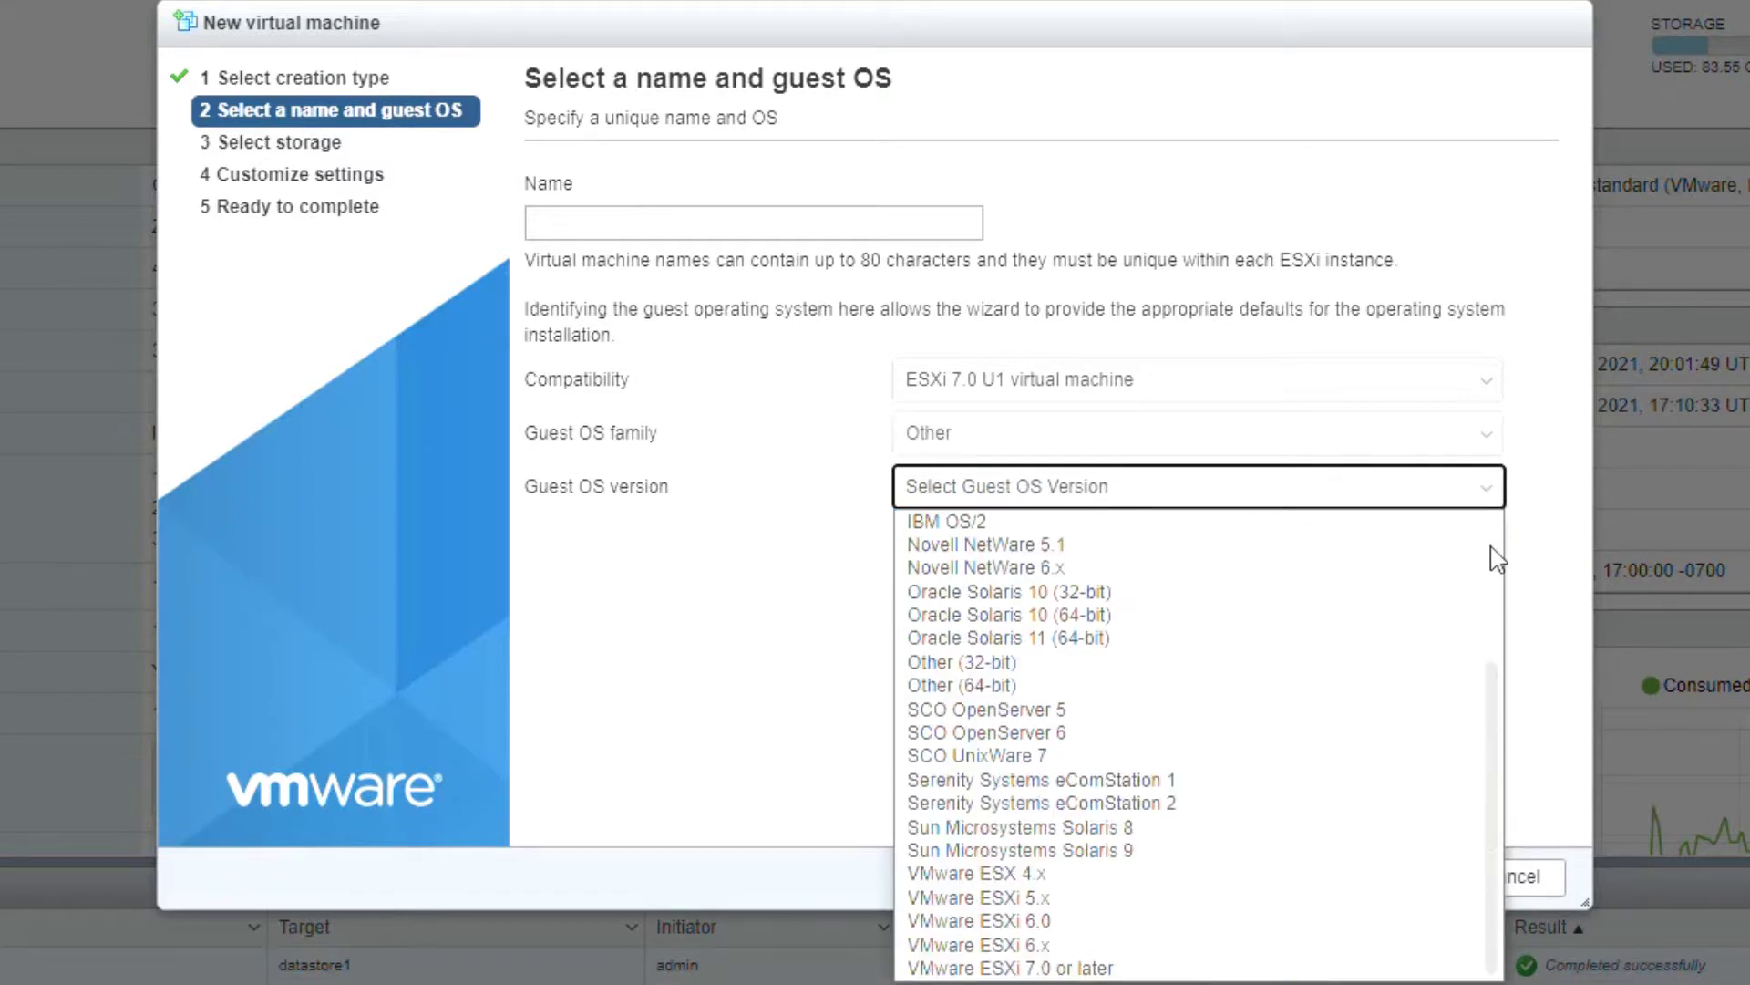
{"action": "scroll", "coordinate": [1496, 556], "scroll_direction": "up", "scroll_amount": 3}
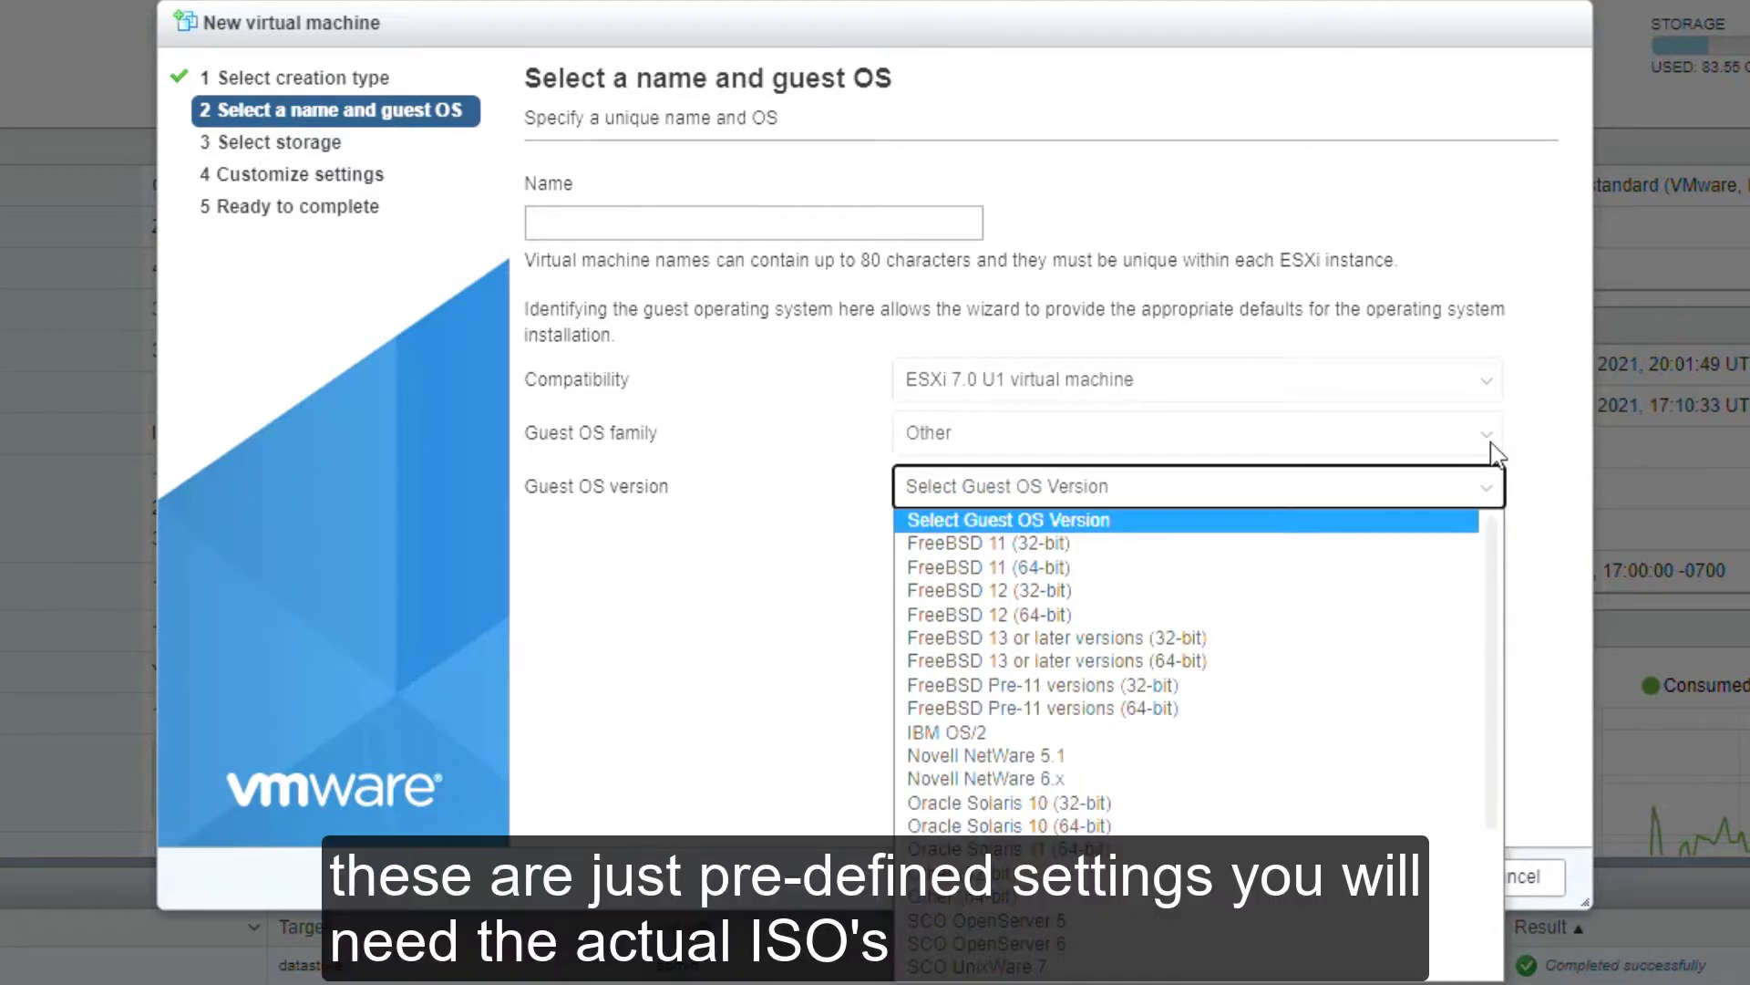
{"action": "left_click", "coordinate": [1495, 452]}
{"action": "left_click", "coordinate": [1493, 455]}
{"action": "left_click", "coordinate": [1495, 456]}
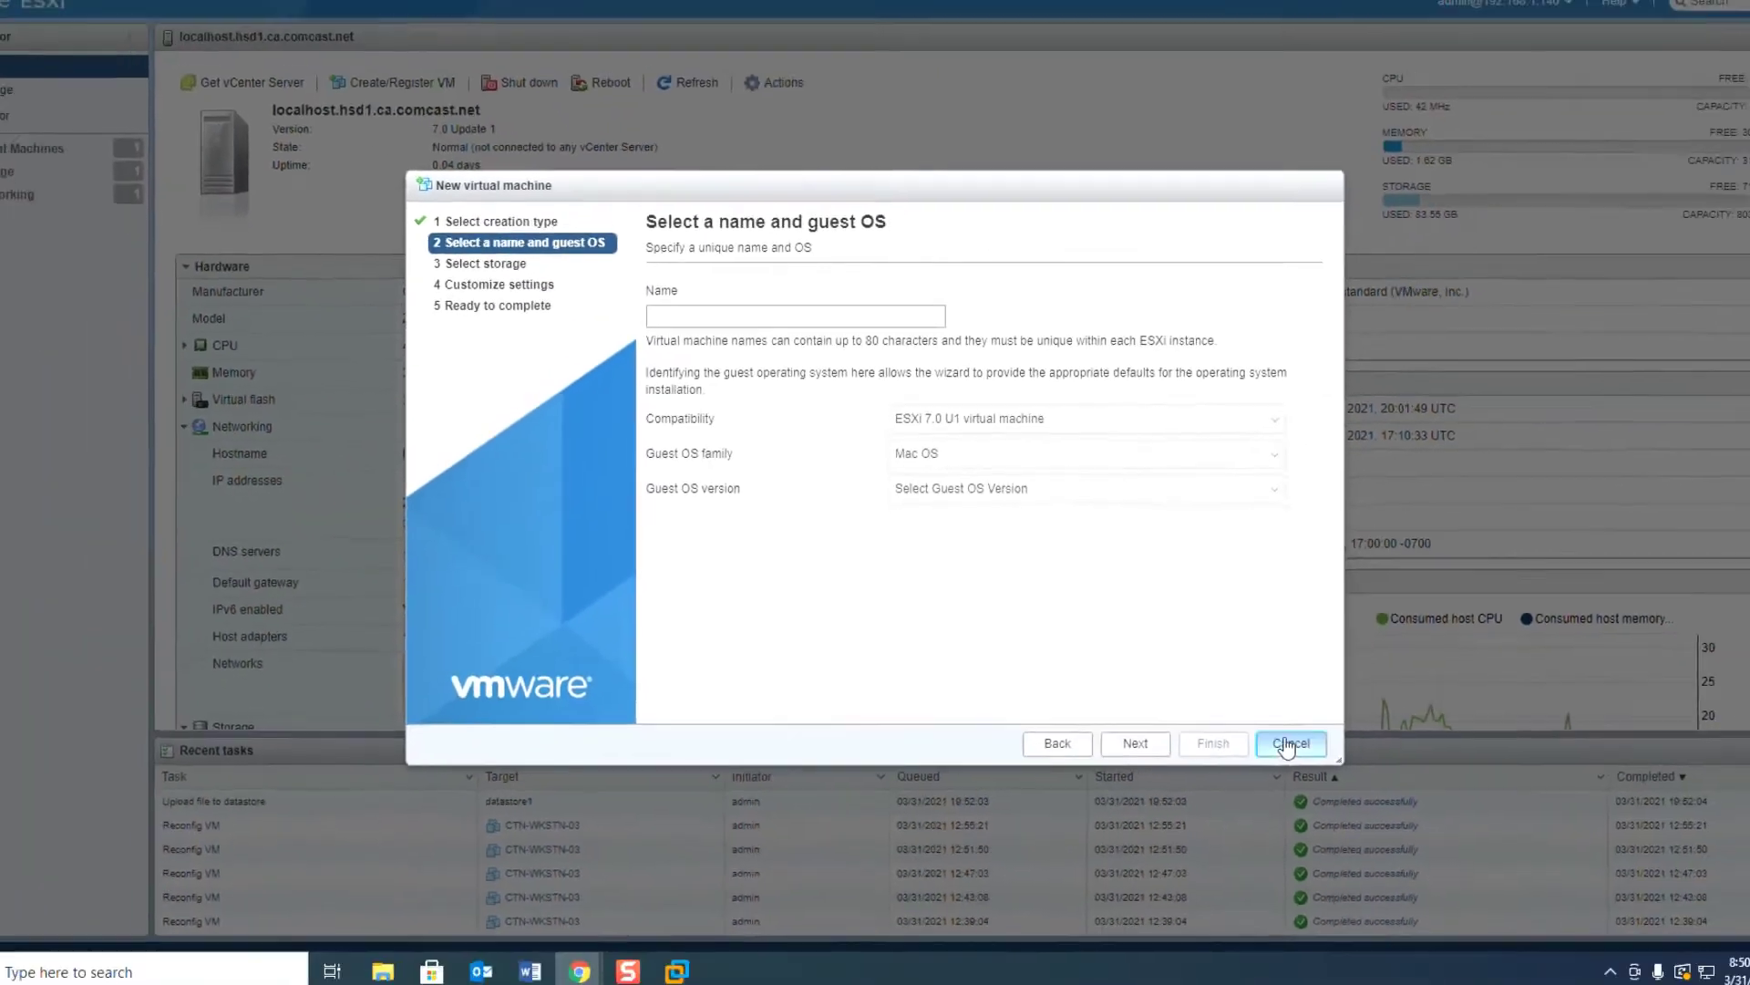
{"action": "left_click", "coordinate": [1511, 876]}
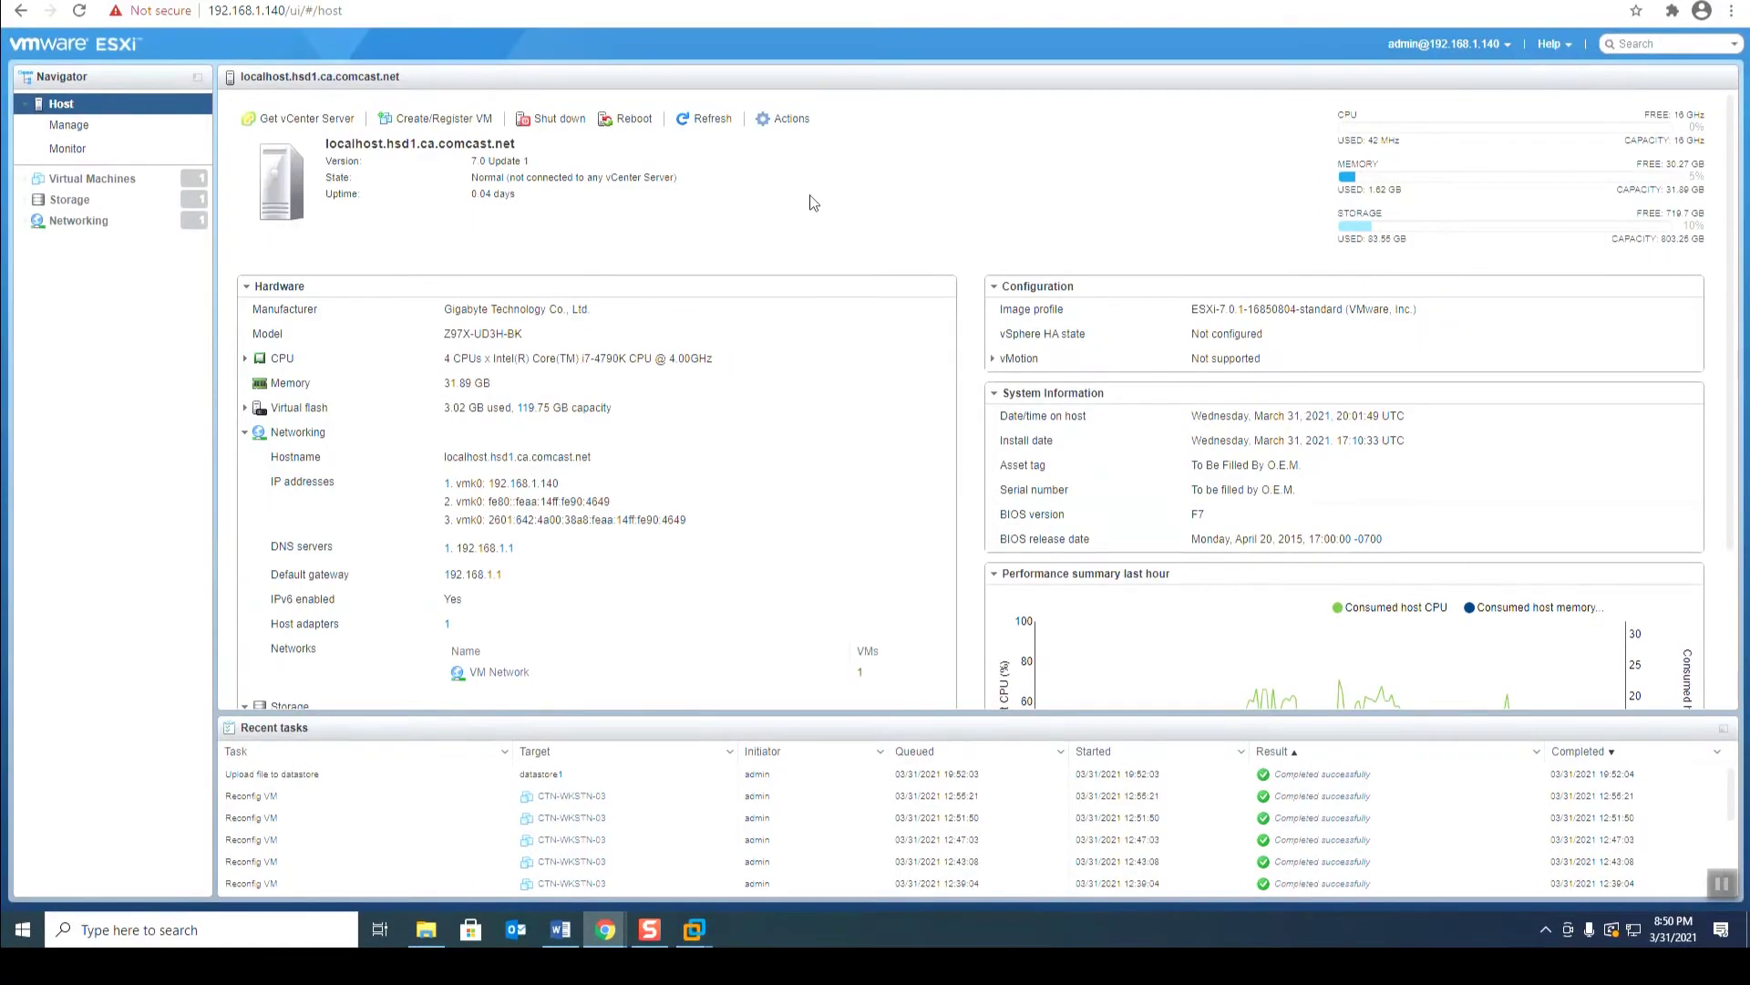
Step: In Workstation, start a typical new VM with Apple Mac OS X, keeping version macOS 10.14
{"action": "mouse_move", "coordinate": [694, 929]}
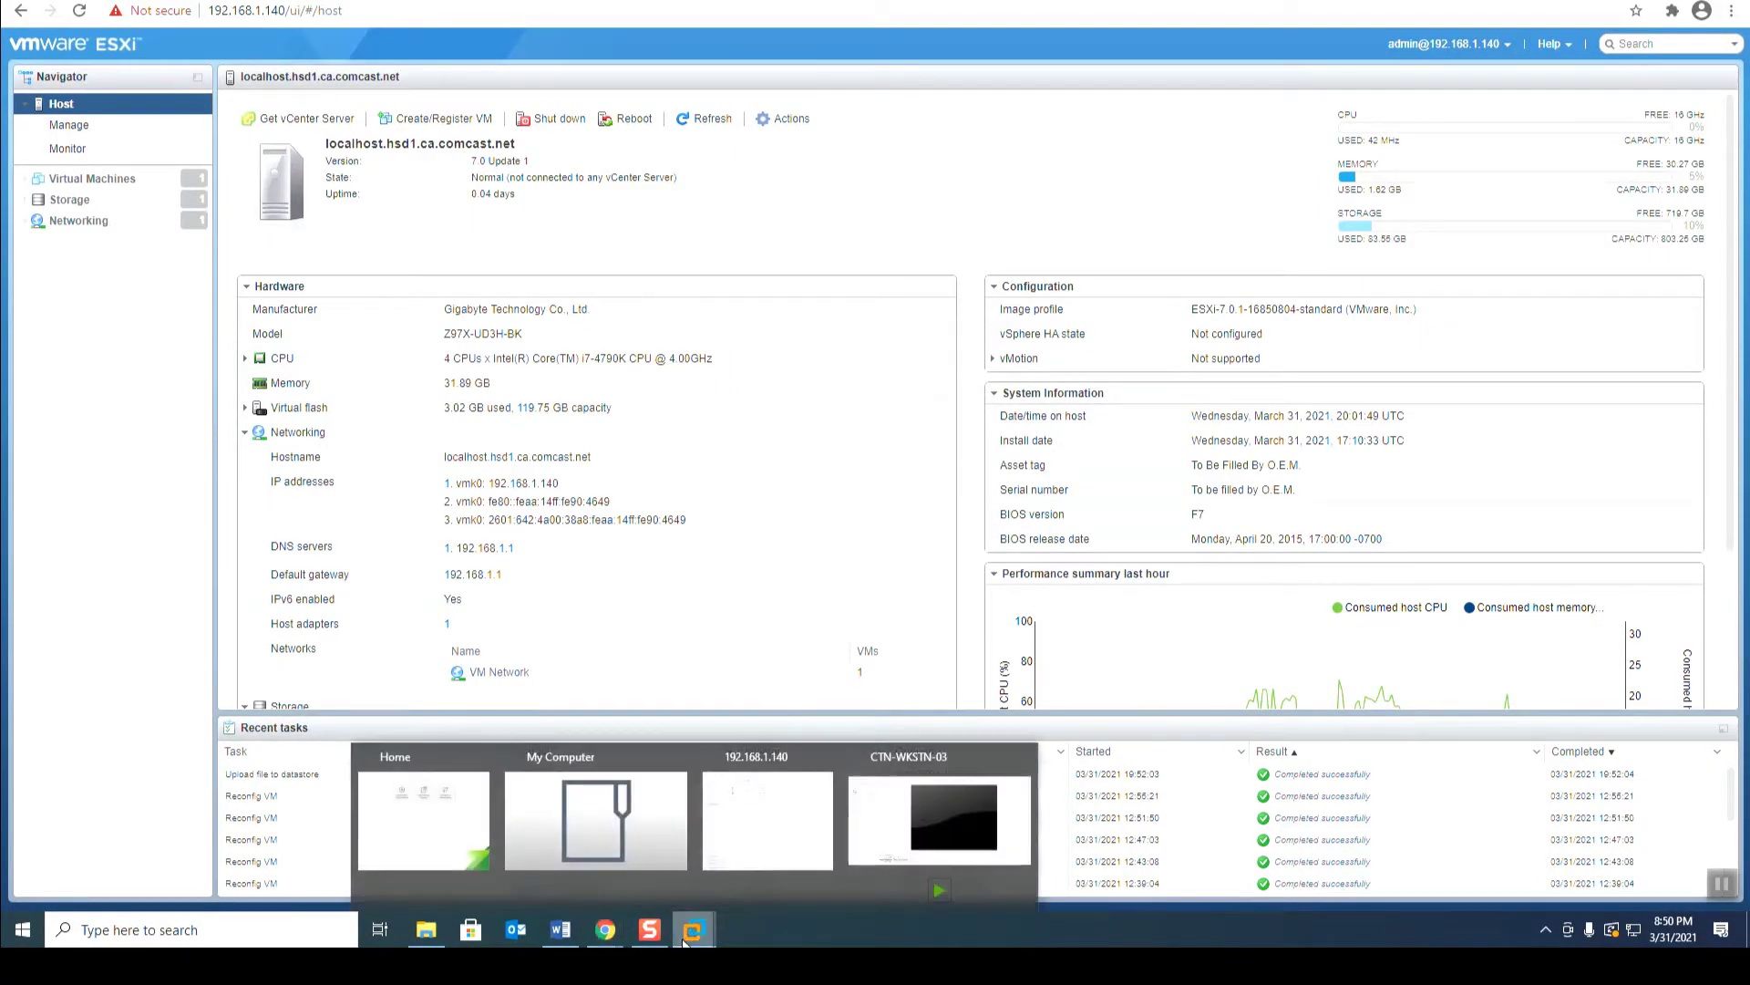
{"action": "left_click", "coordinate": [786, 830]}
{"action": "left_click", "coordinate": [118, 110]}
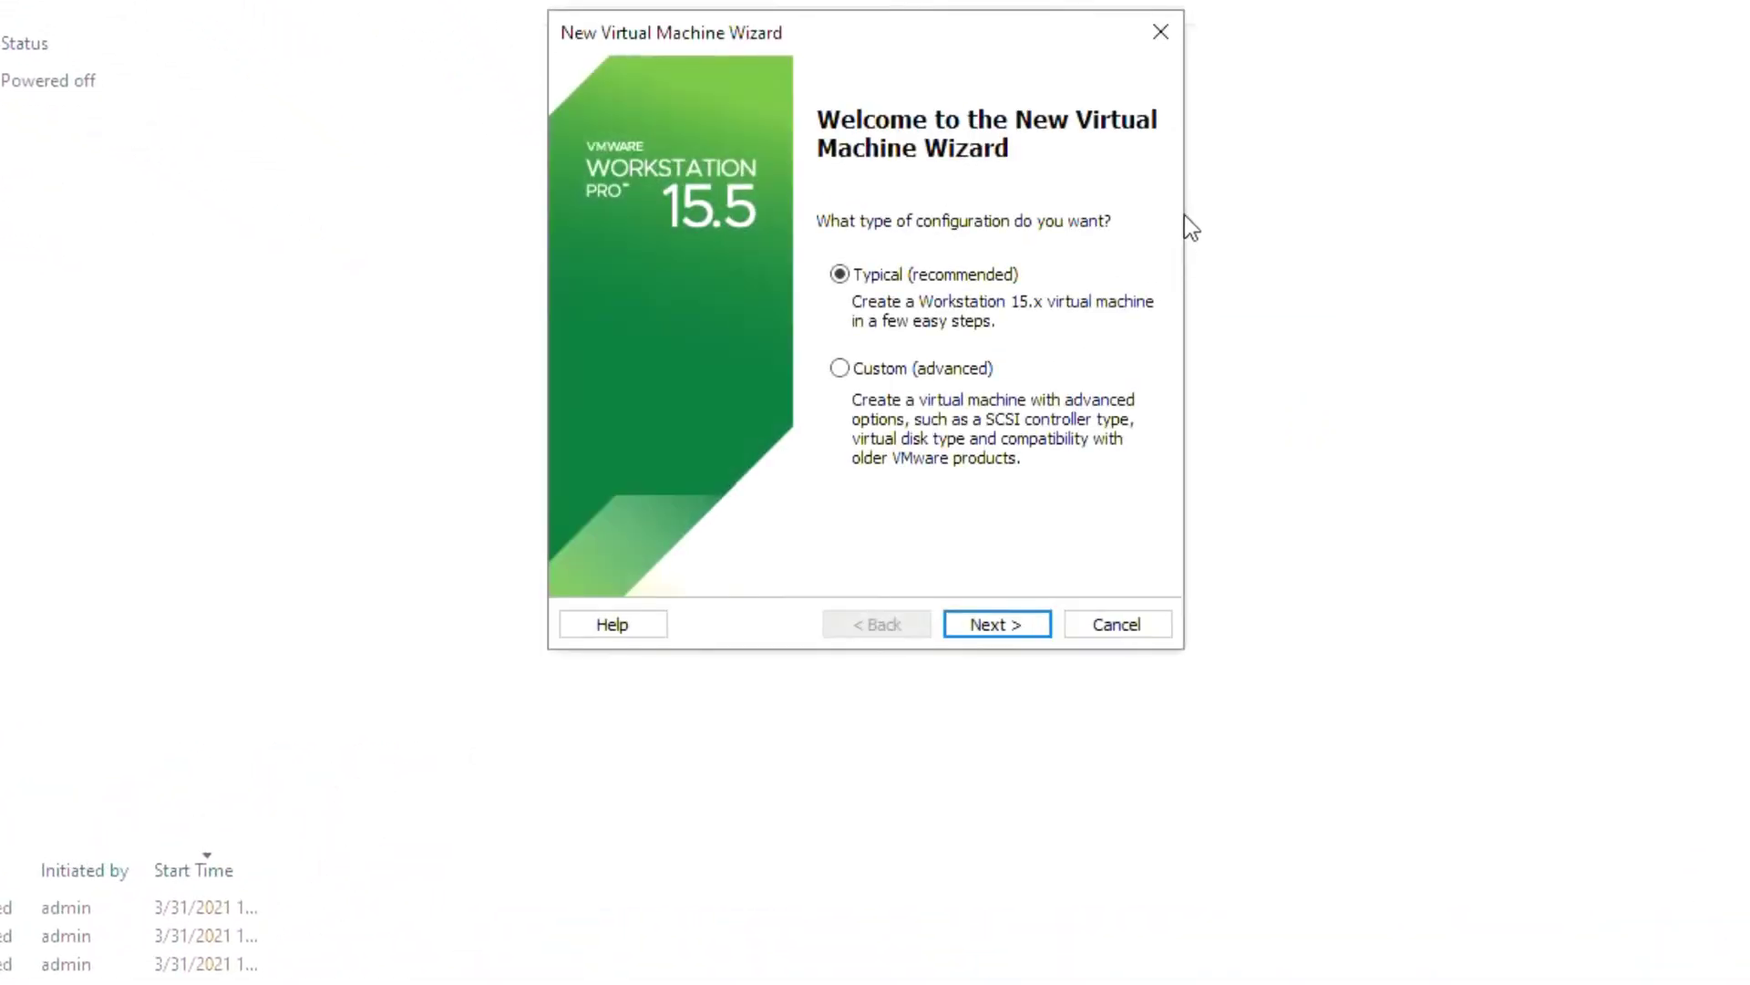
{"action": "left_click", "coordinate": [1024, 623]}
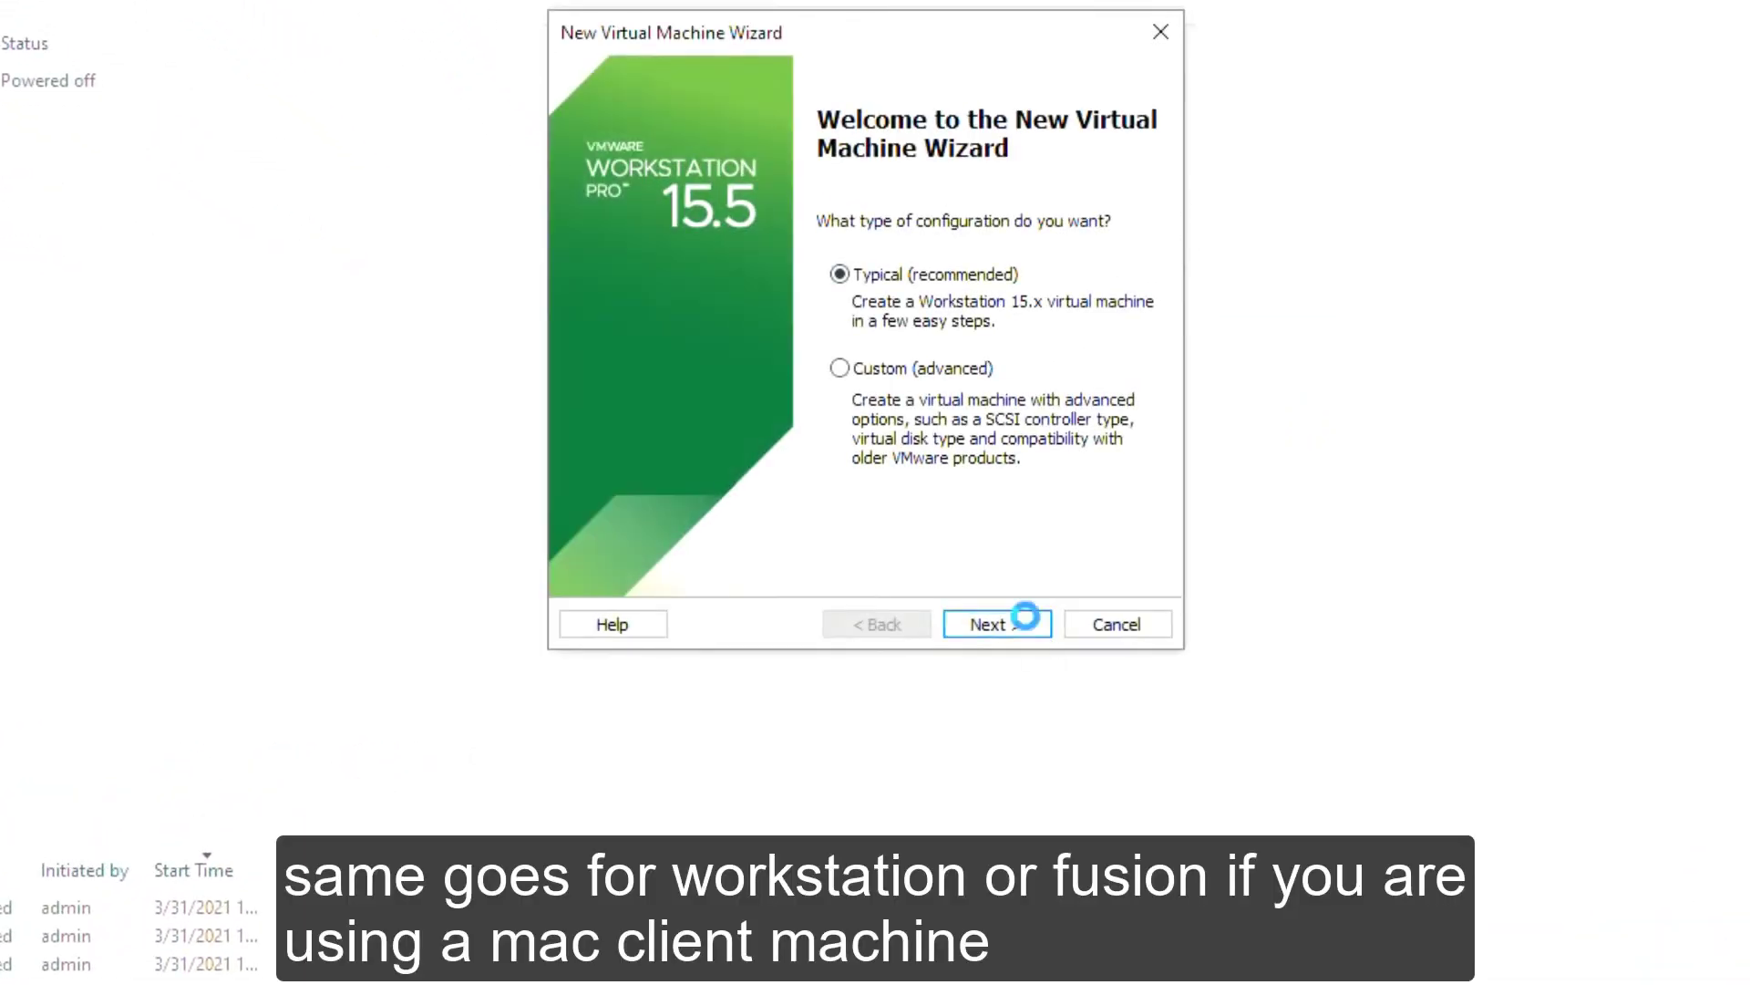
{"action": "left_click", "coordinate": [583, 241]}
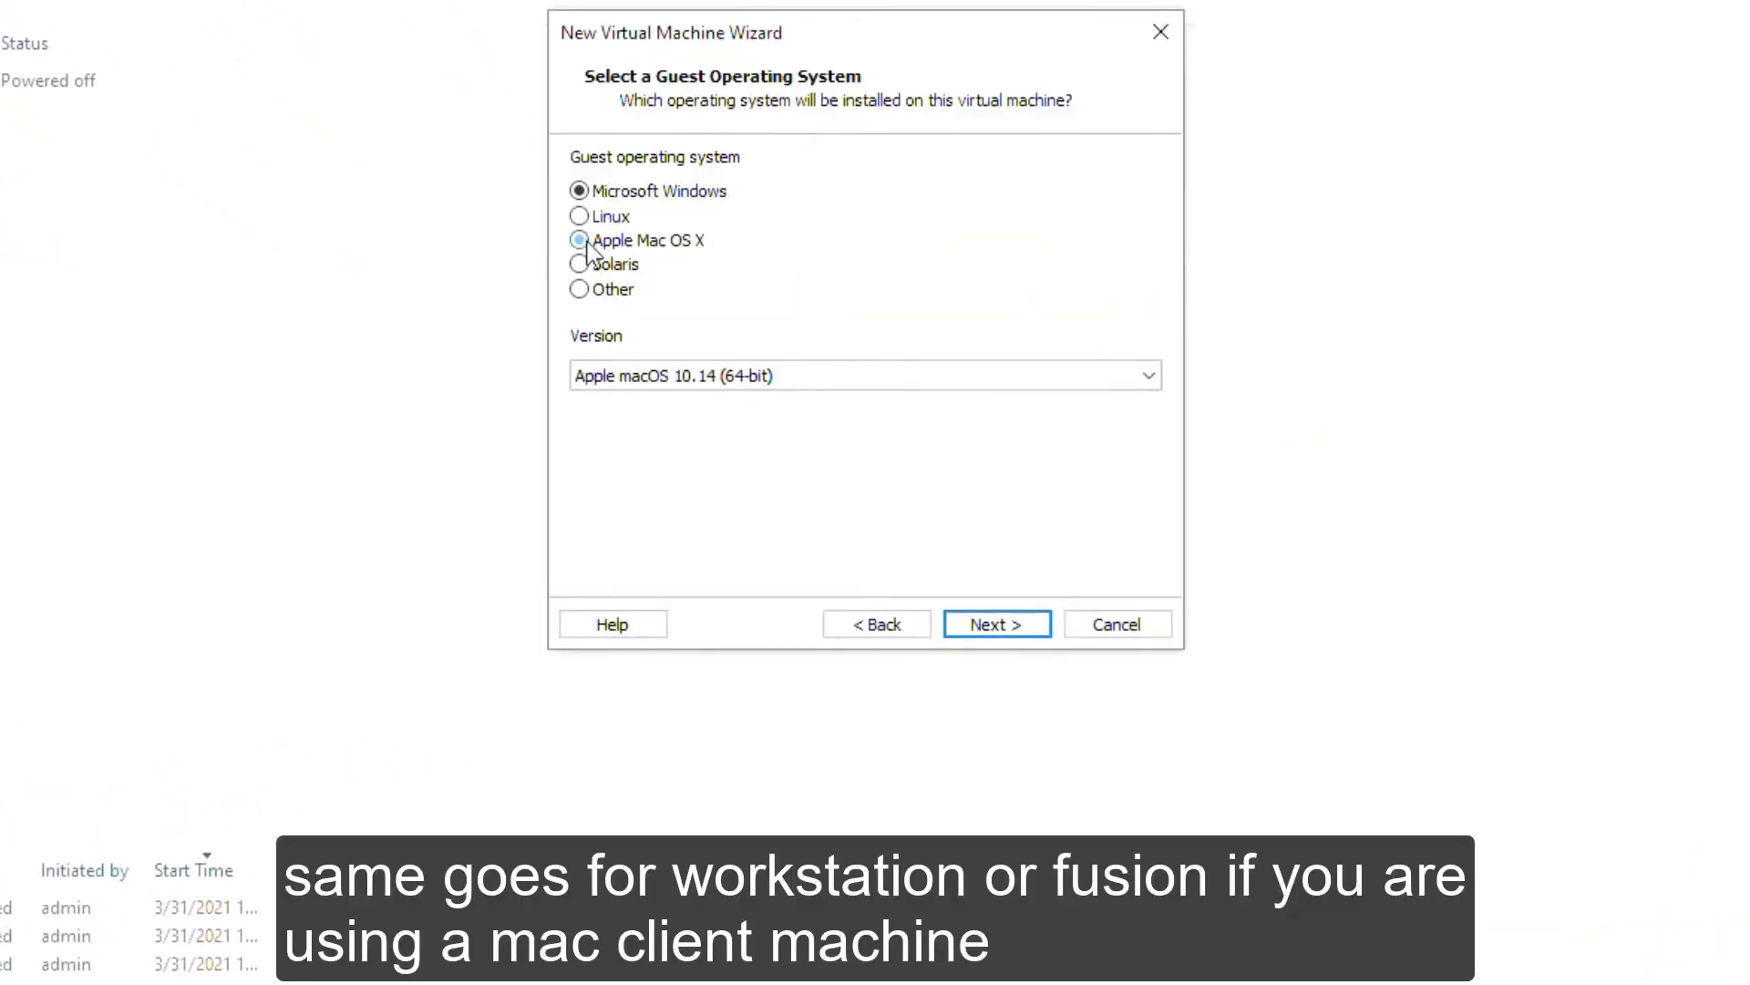
{"action": "left_click", "coordinate": [1057, 377]}
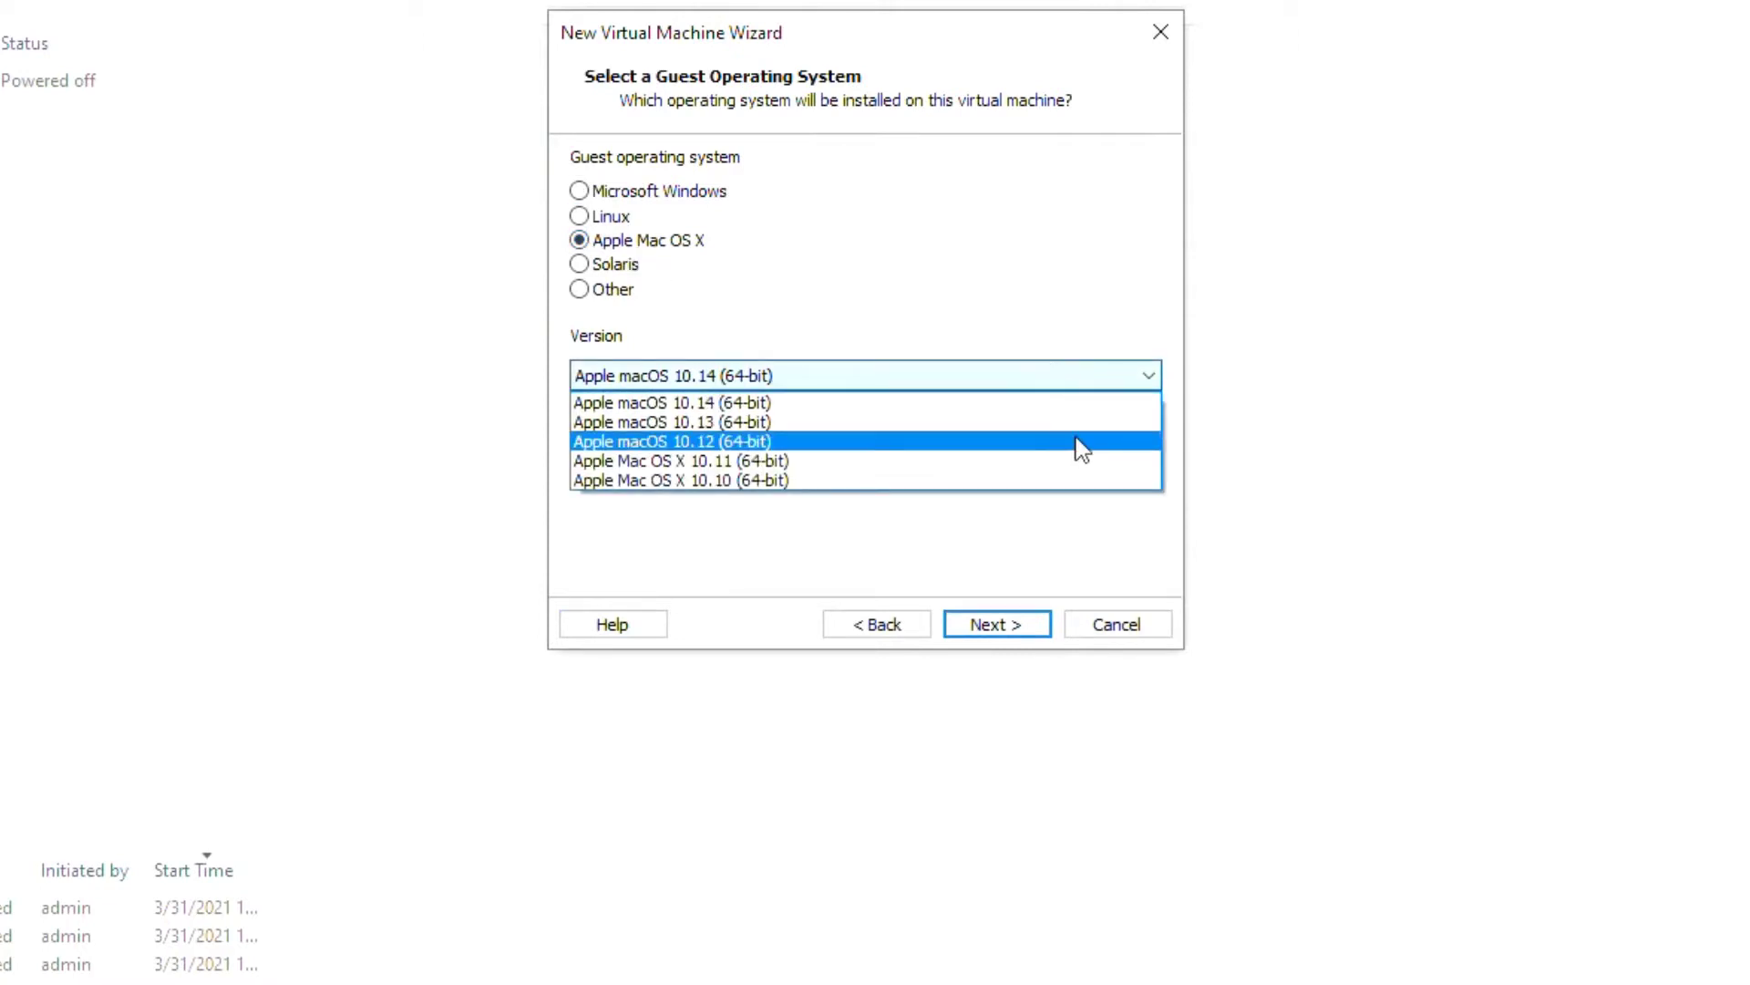
{"action": "left_click", "coordinate": [1058, 283]}
Step: Step ahead to the disk capacity page, then back to the guest OS page
{"action": "left_click", "coordinate": [997, 623]}
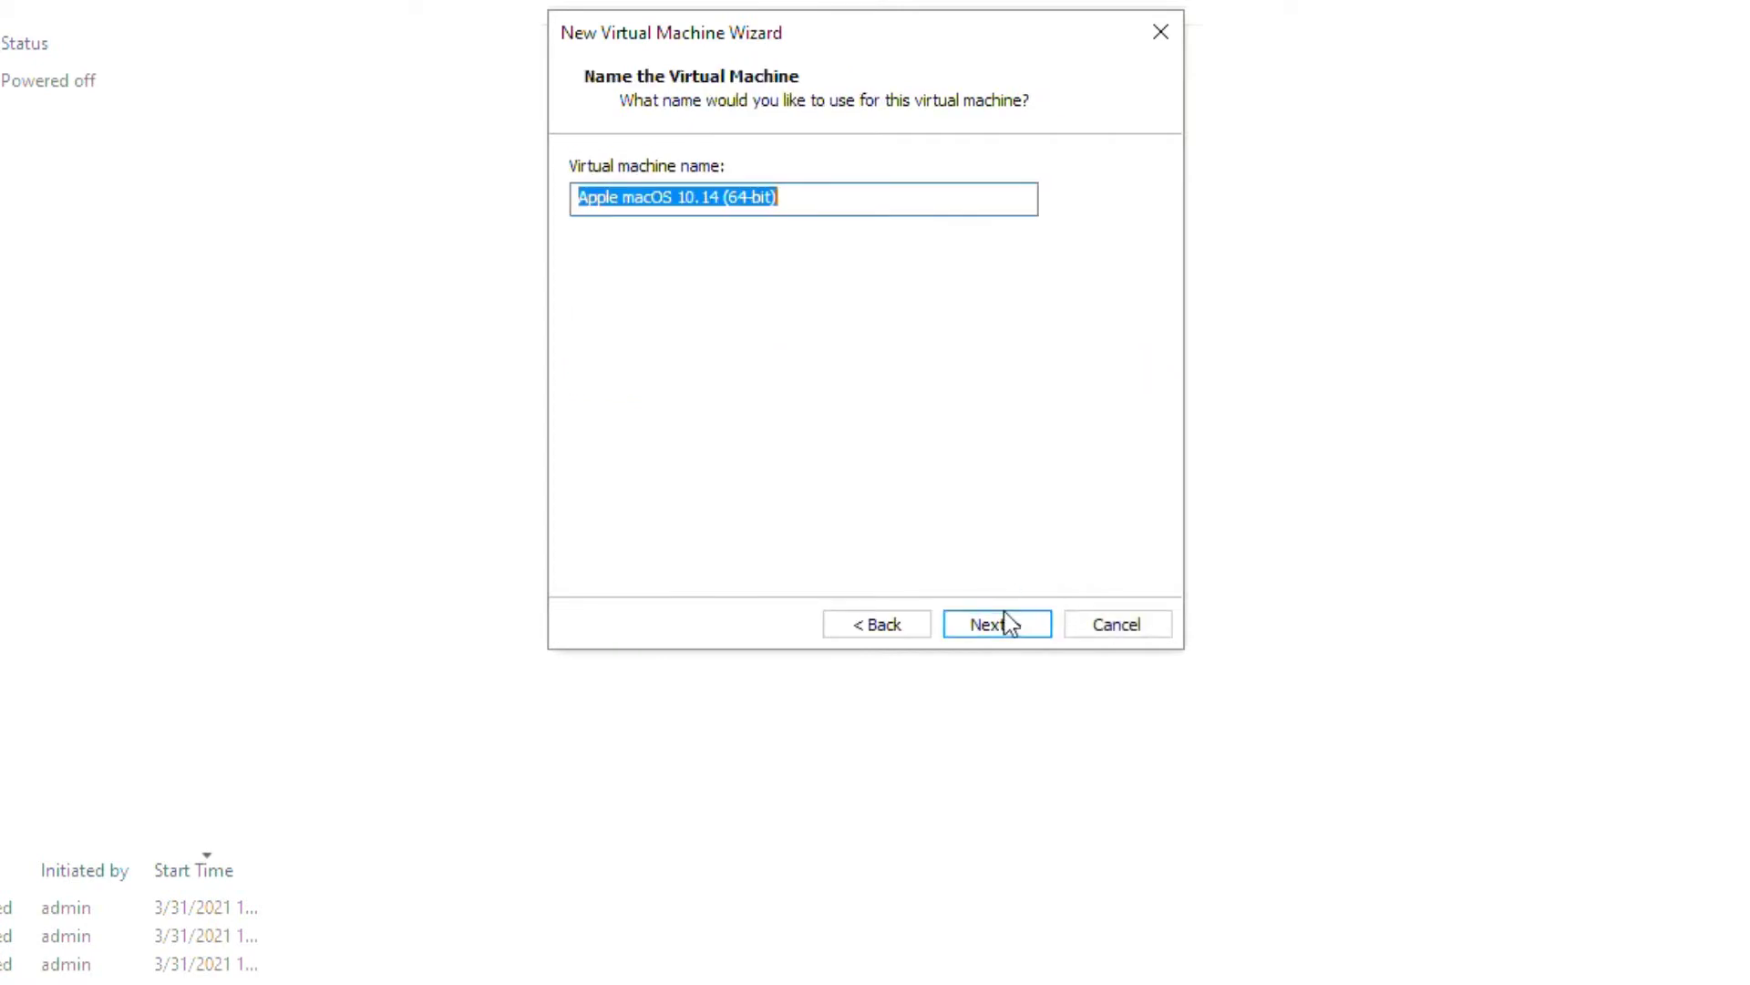
{"action": "left_click", "coordinate": [1007, 624]}
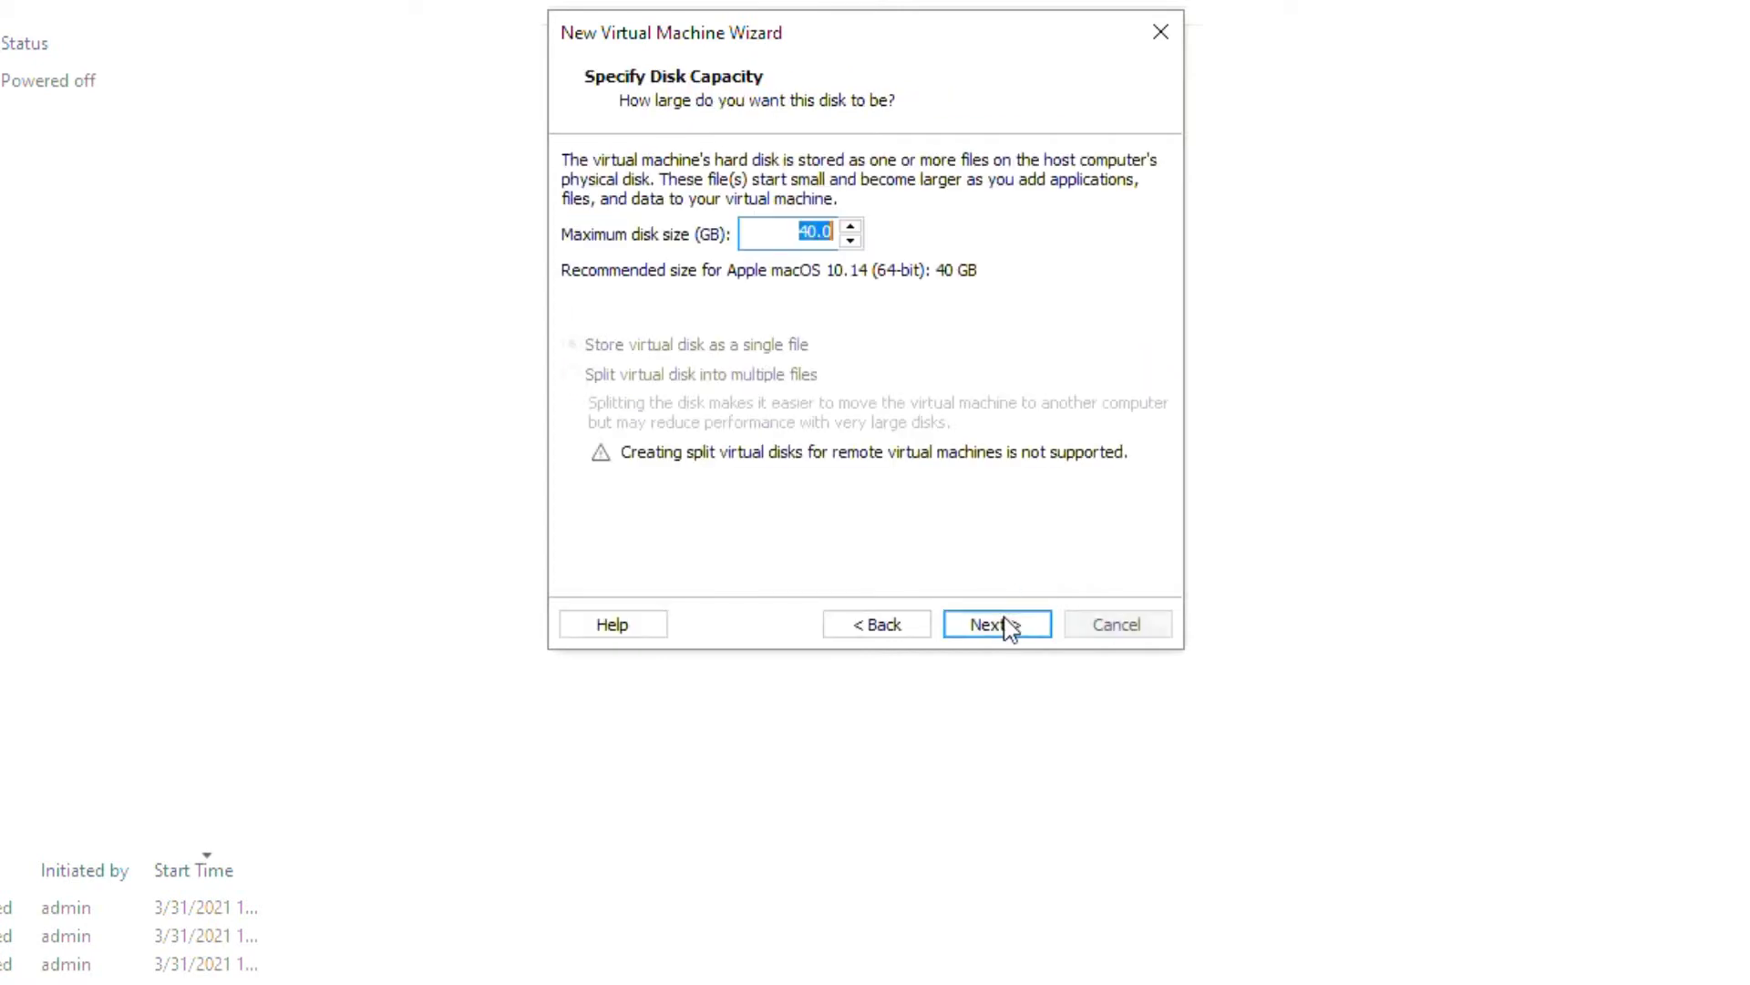
{"action": "left_click", "coordinate": [910, 624]}
{"action": "left_click", "coordinate": [910, 623]}
Step: Try Microsoft Windows (Windows Server 2012) and Linux as guest OS, browsing each version list
{"action": "left_click", "coordinate": [620, 193]}
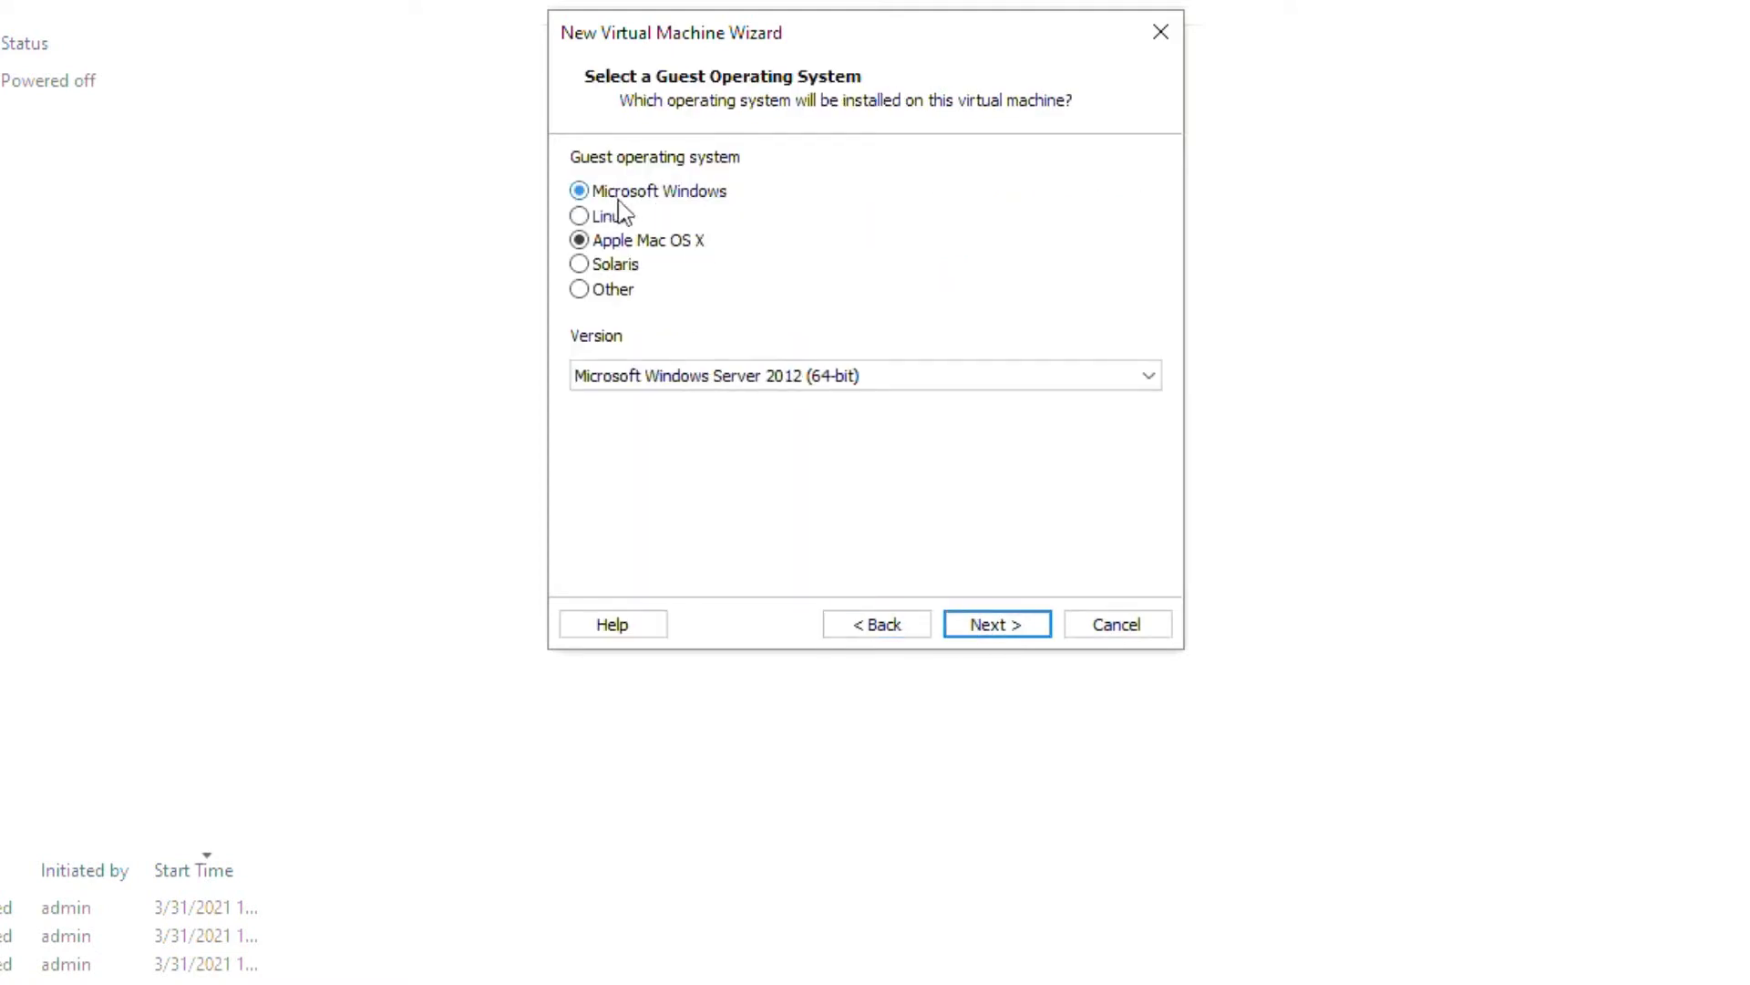
{"action": "left_click", "coordinate": [1098, 376]}
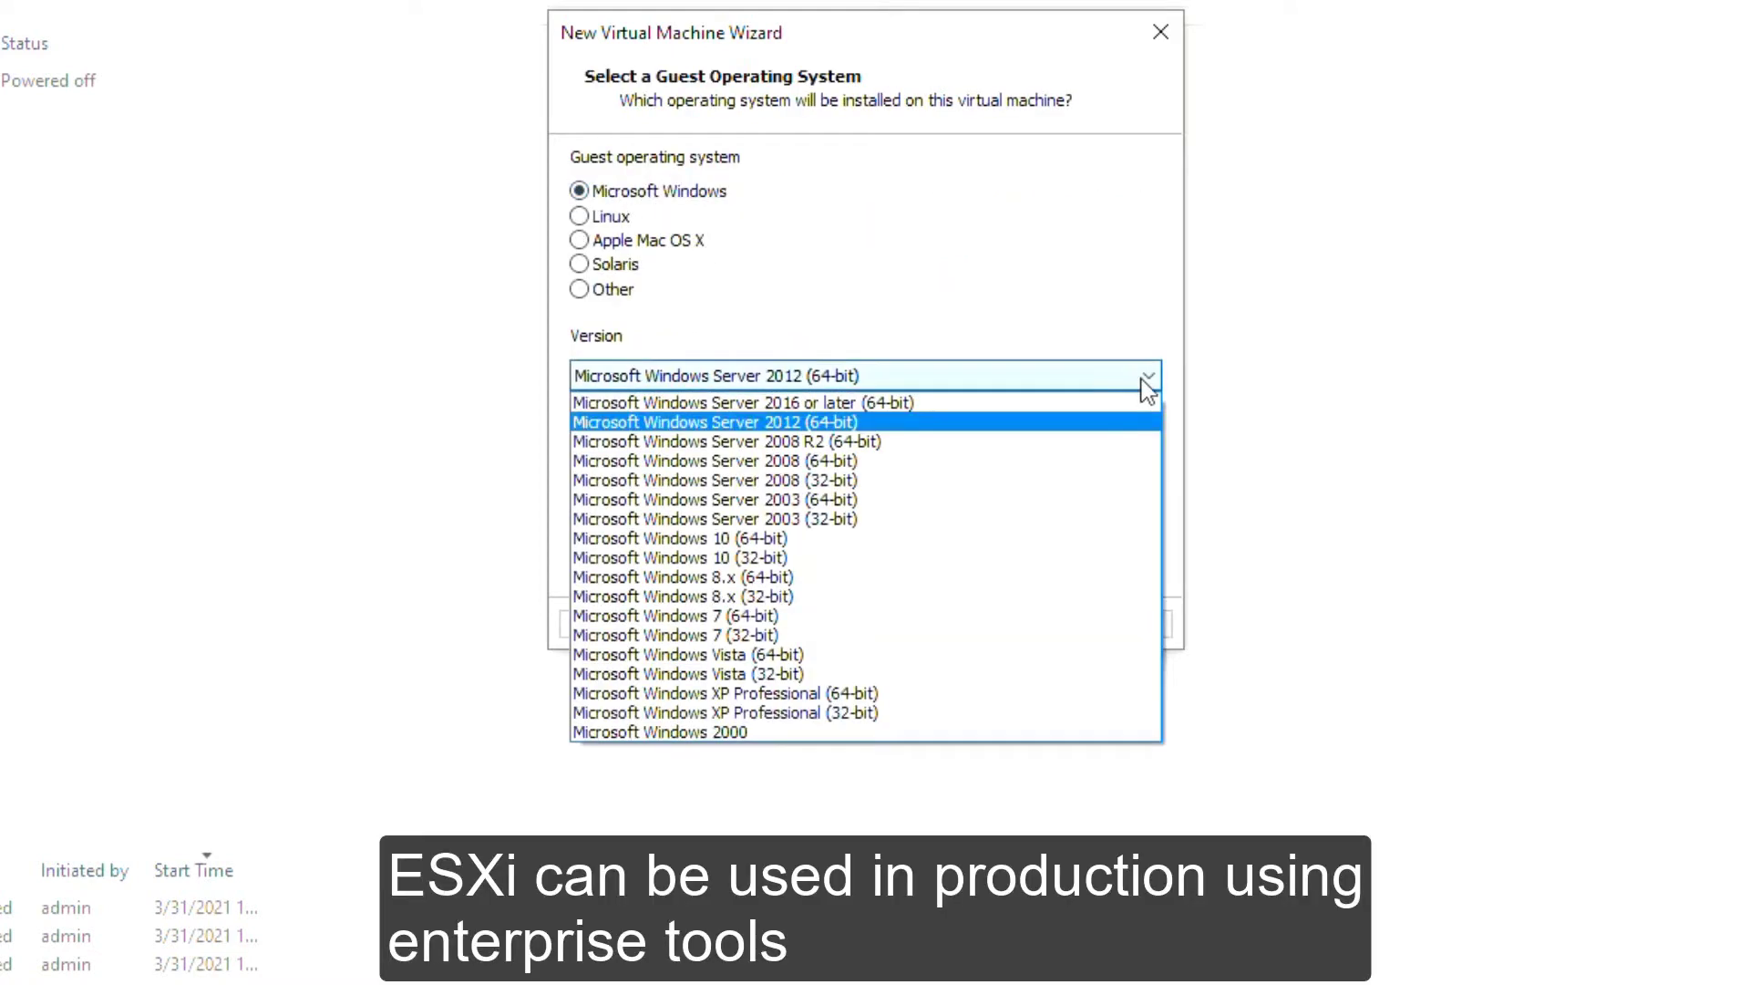
{"action": "left_click", "coordinate": [1146, 242]}
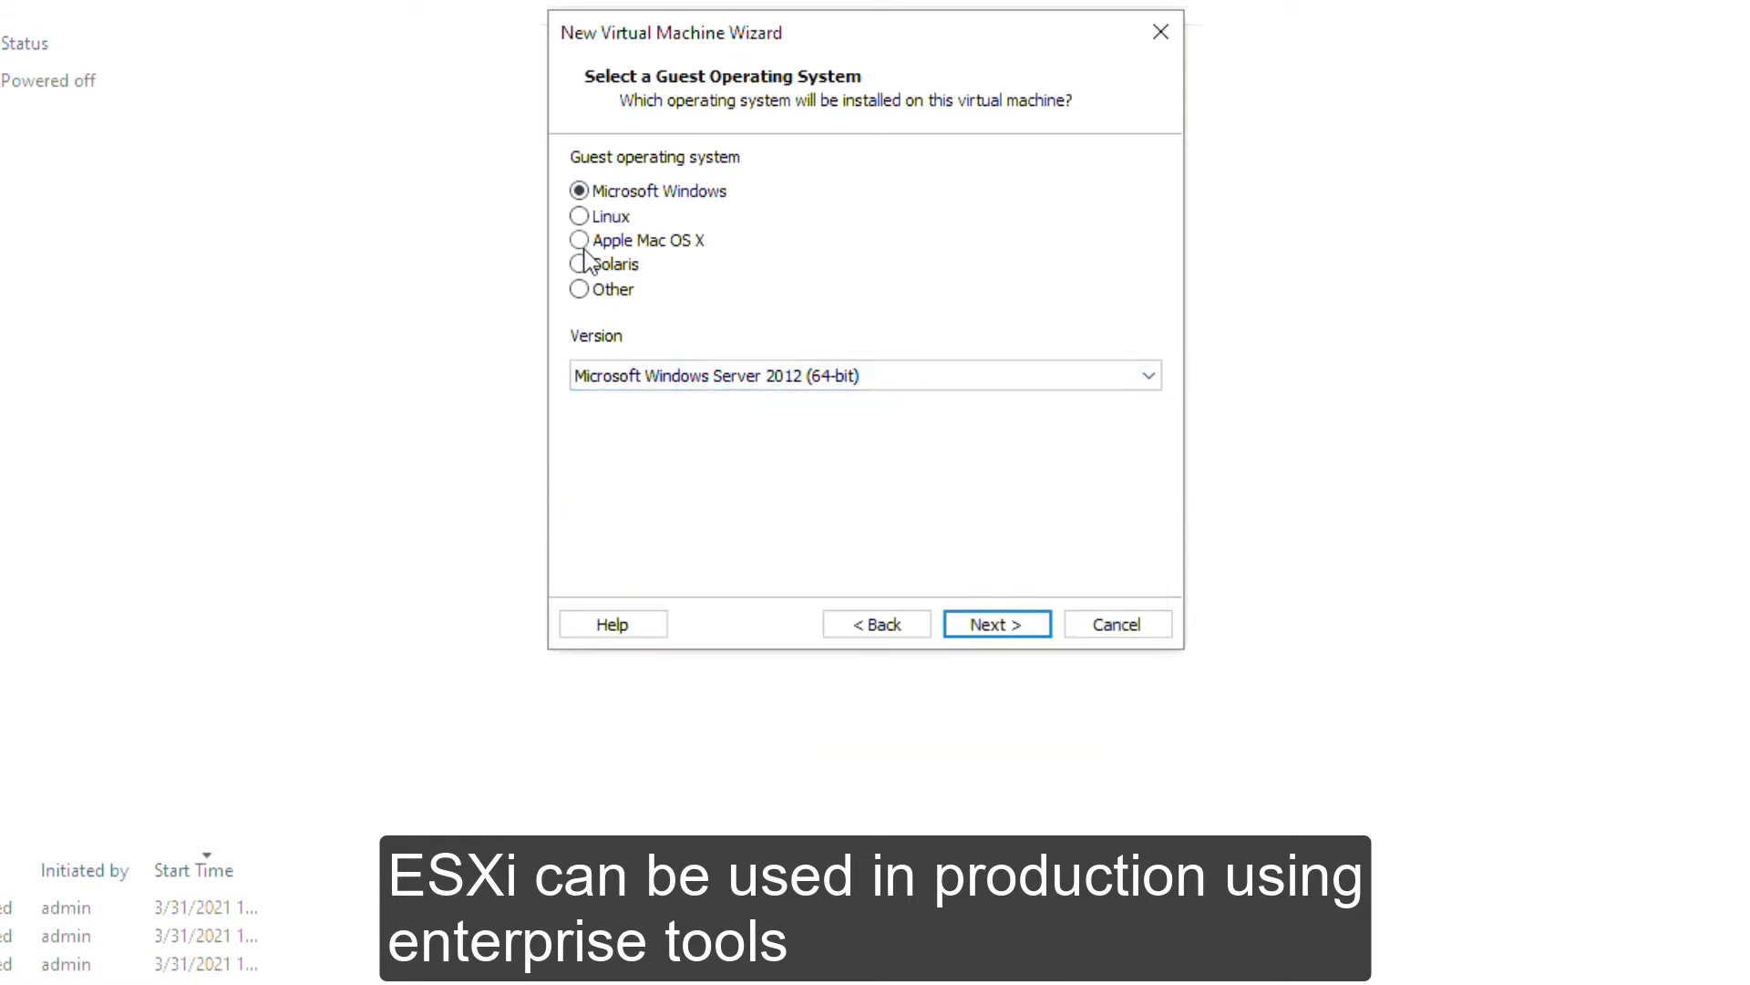
{"action": "left_click", "coordinate": [579, 217]}
{"action": "left_click", "coordinate": [1085, 374]}
{"action": "left_click_drag", "start_coordinate": [1150, 492], "coordinate": [1137, 379]}
{"action": "left_click", "coordinate": [1137, 379]}
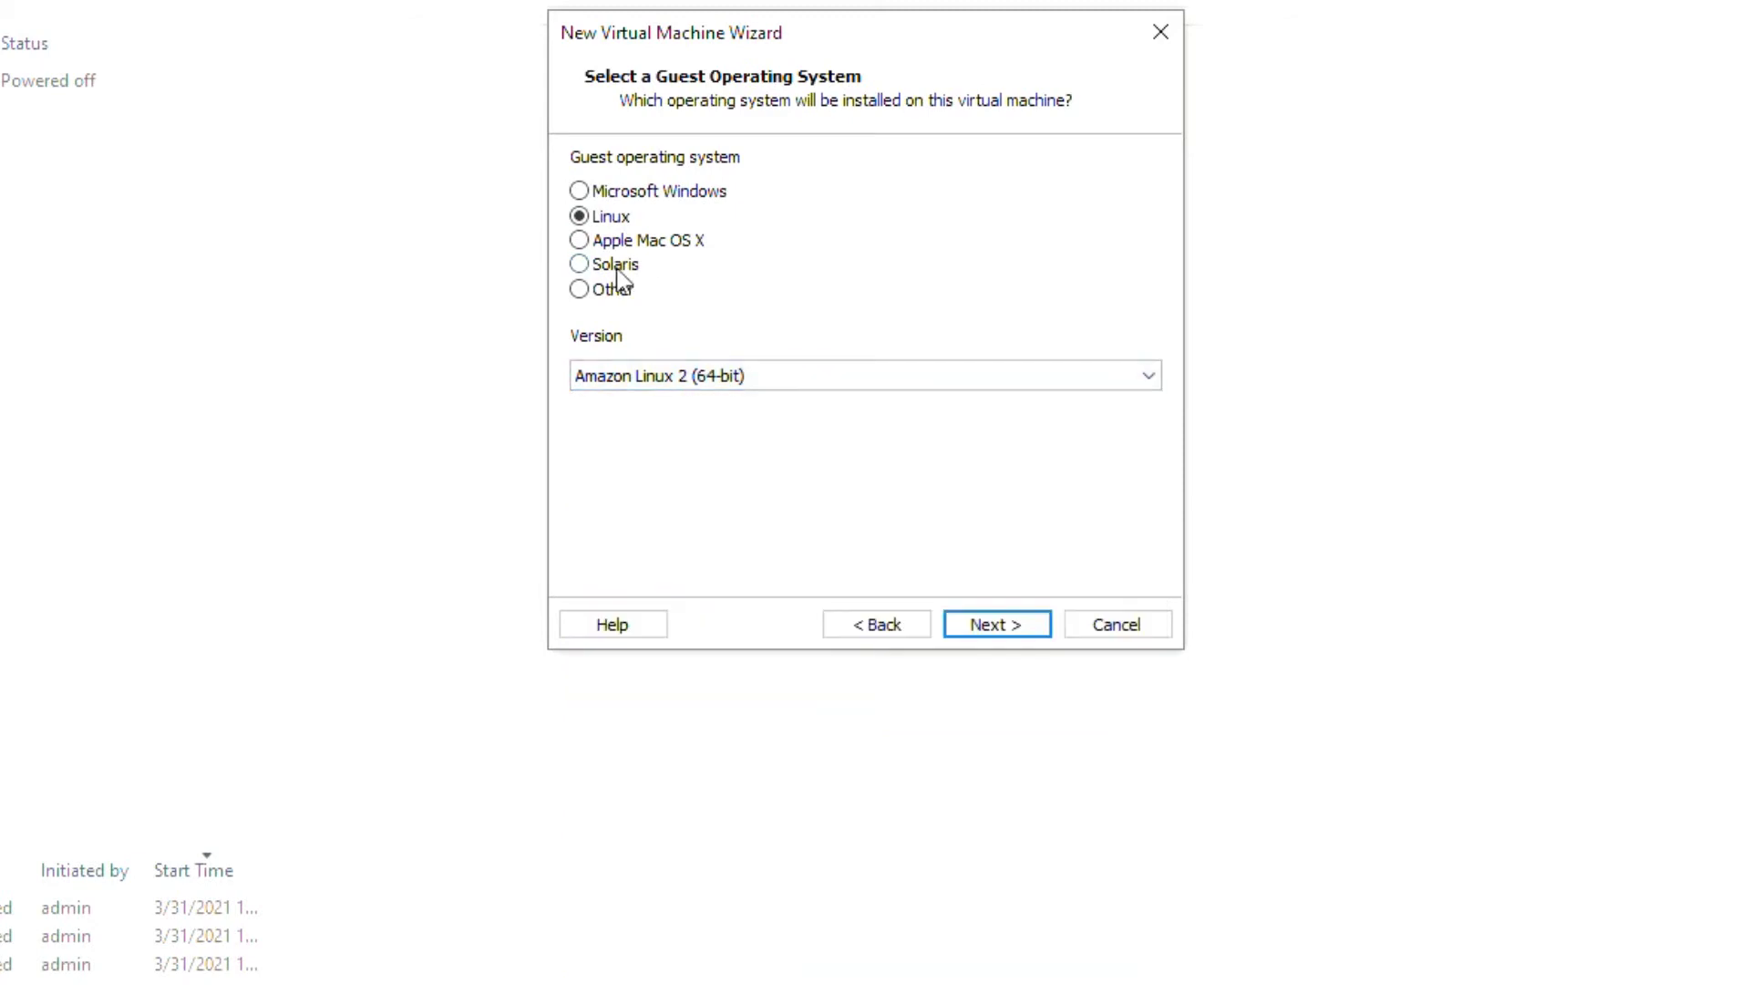
Step: Try Solaris and Other (FreeBSD 12), return to Apple Mac OS X macOS 10.14, then close the wizard
{"action": "left_click", "coordinate": [605, 267]}
{"action": "left_click", "coordinate": [1085, 376]}
{"action": "left_click", "coordinate": [1094, 395]}
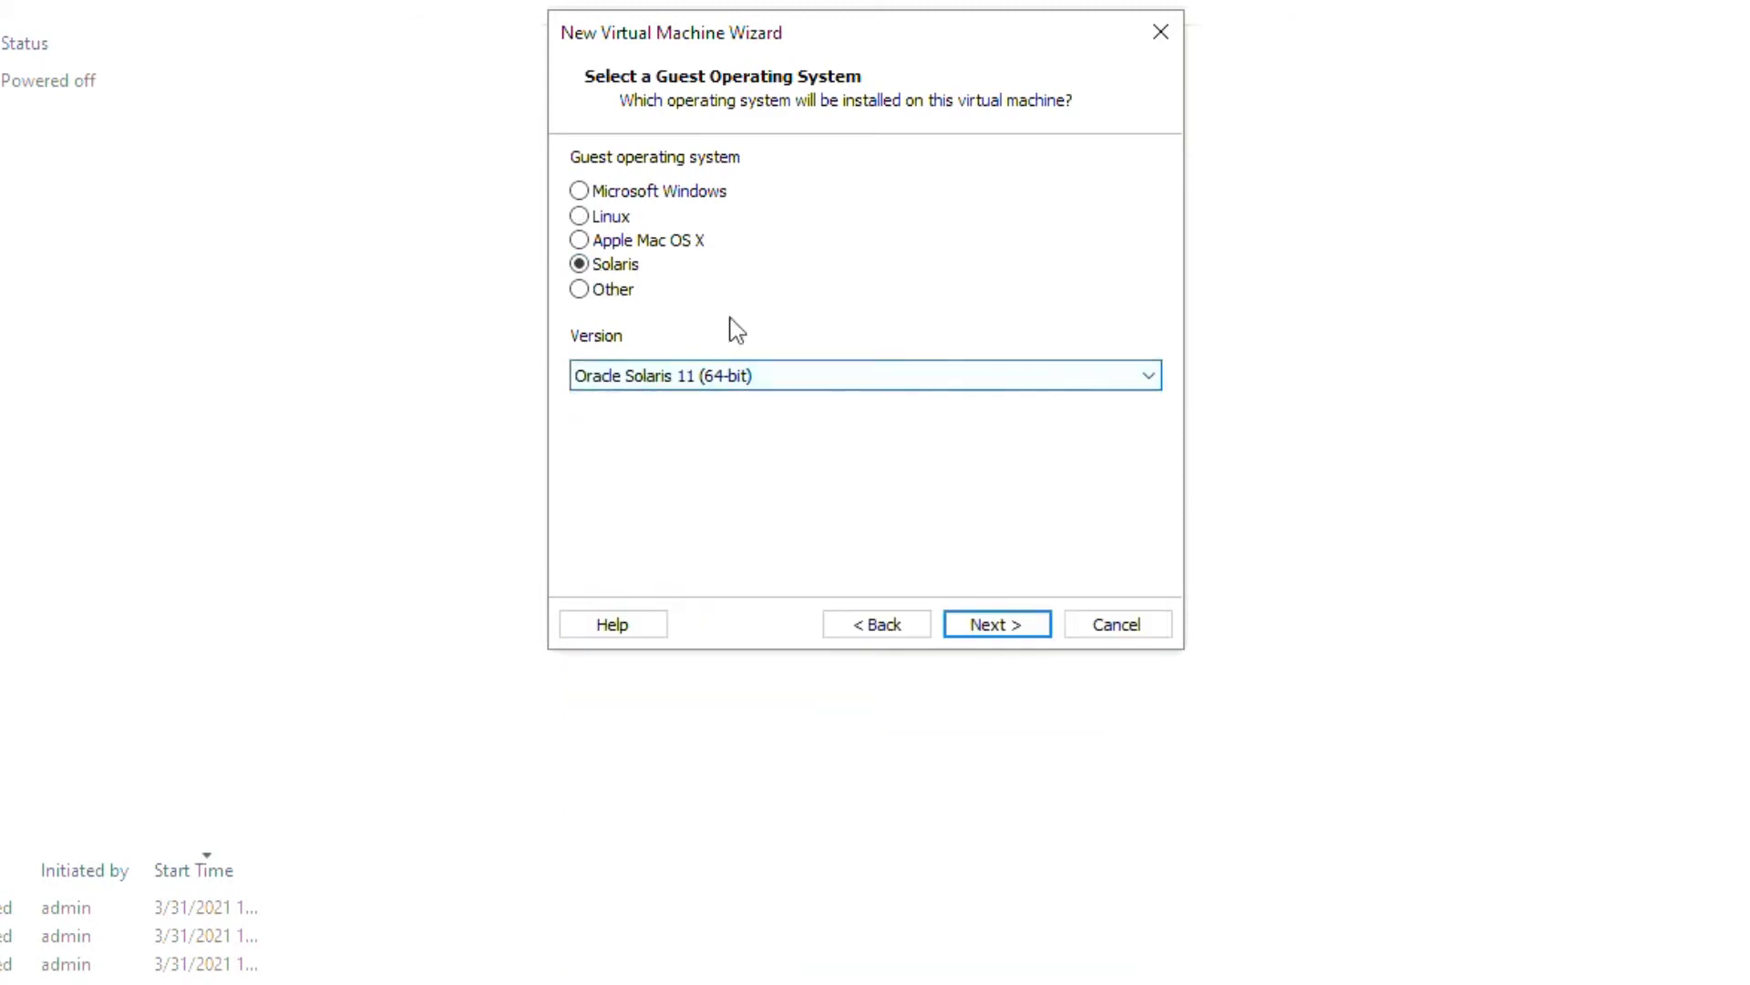
{"action": "left_click", "coordinate": [583, 289]}
{"action": "left_click", "coordinate": [1085, 384]}
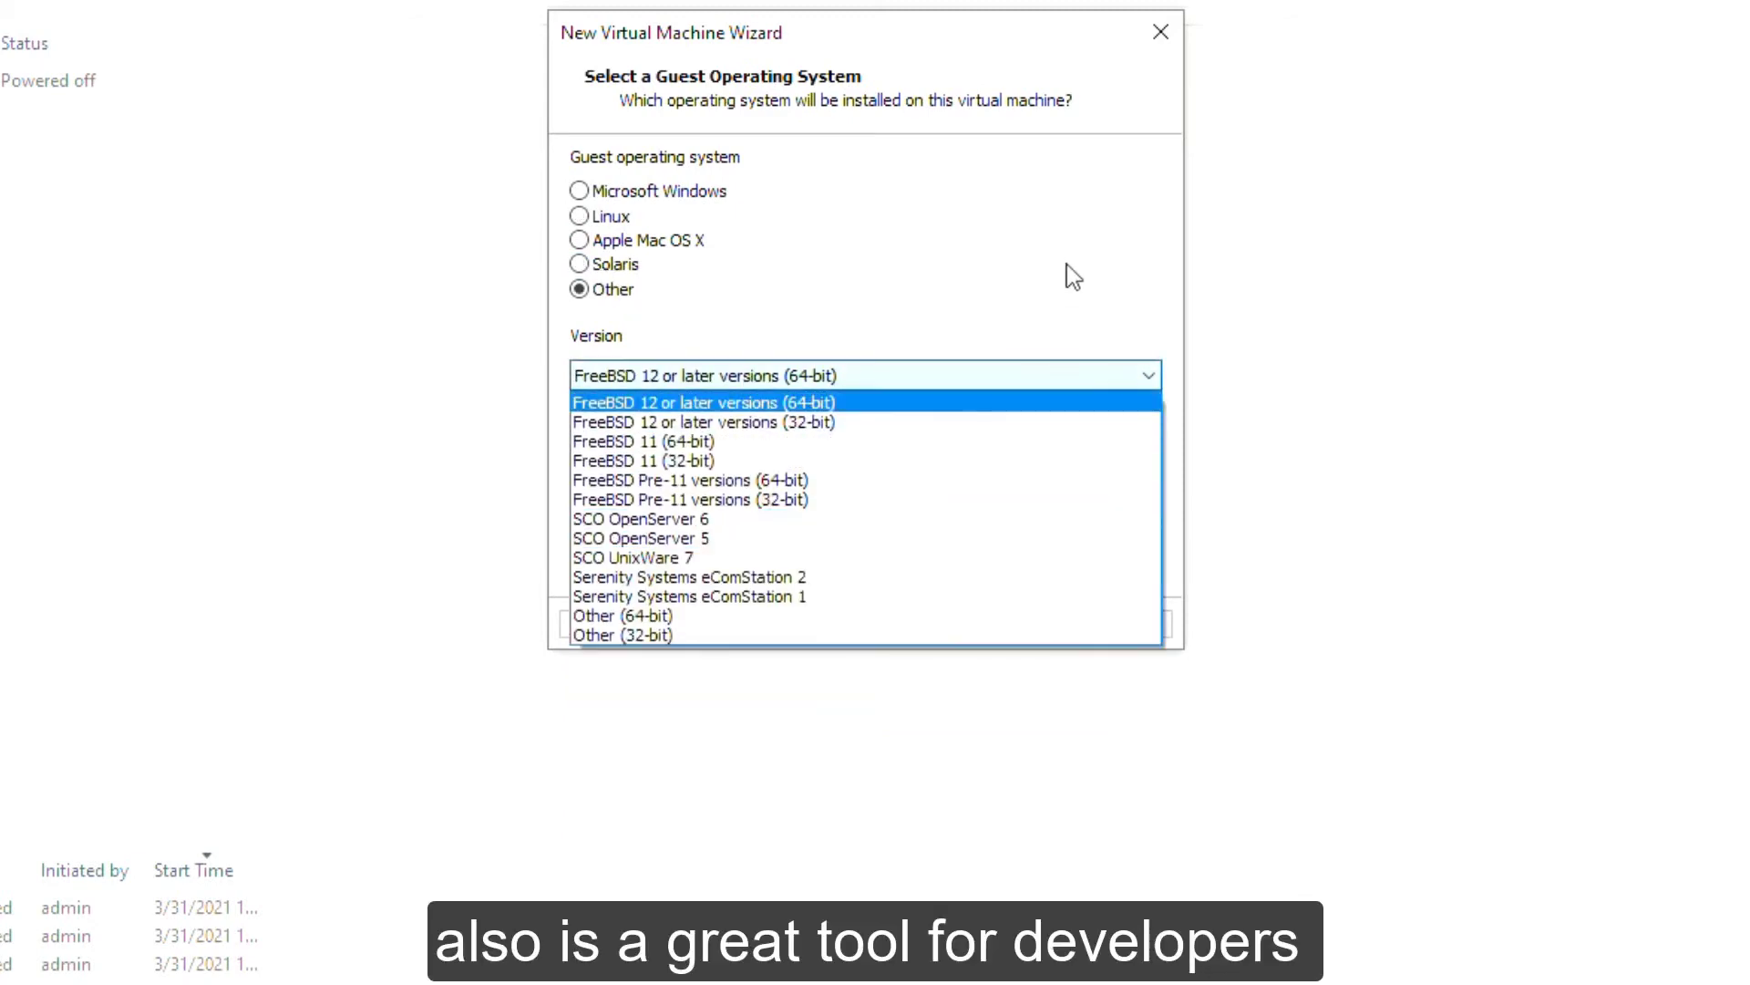
{"action": "left_click", "coordinate": [1067, 264]}
{"action": "left_click", "coordinate": [702, 241]}
{"action": "left_click", "coordinate": [1139, 377]}
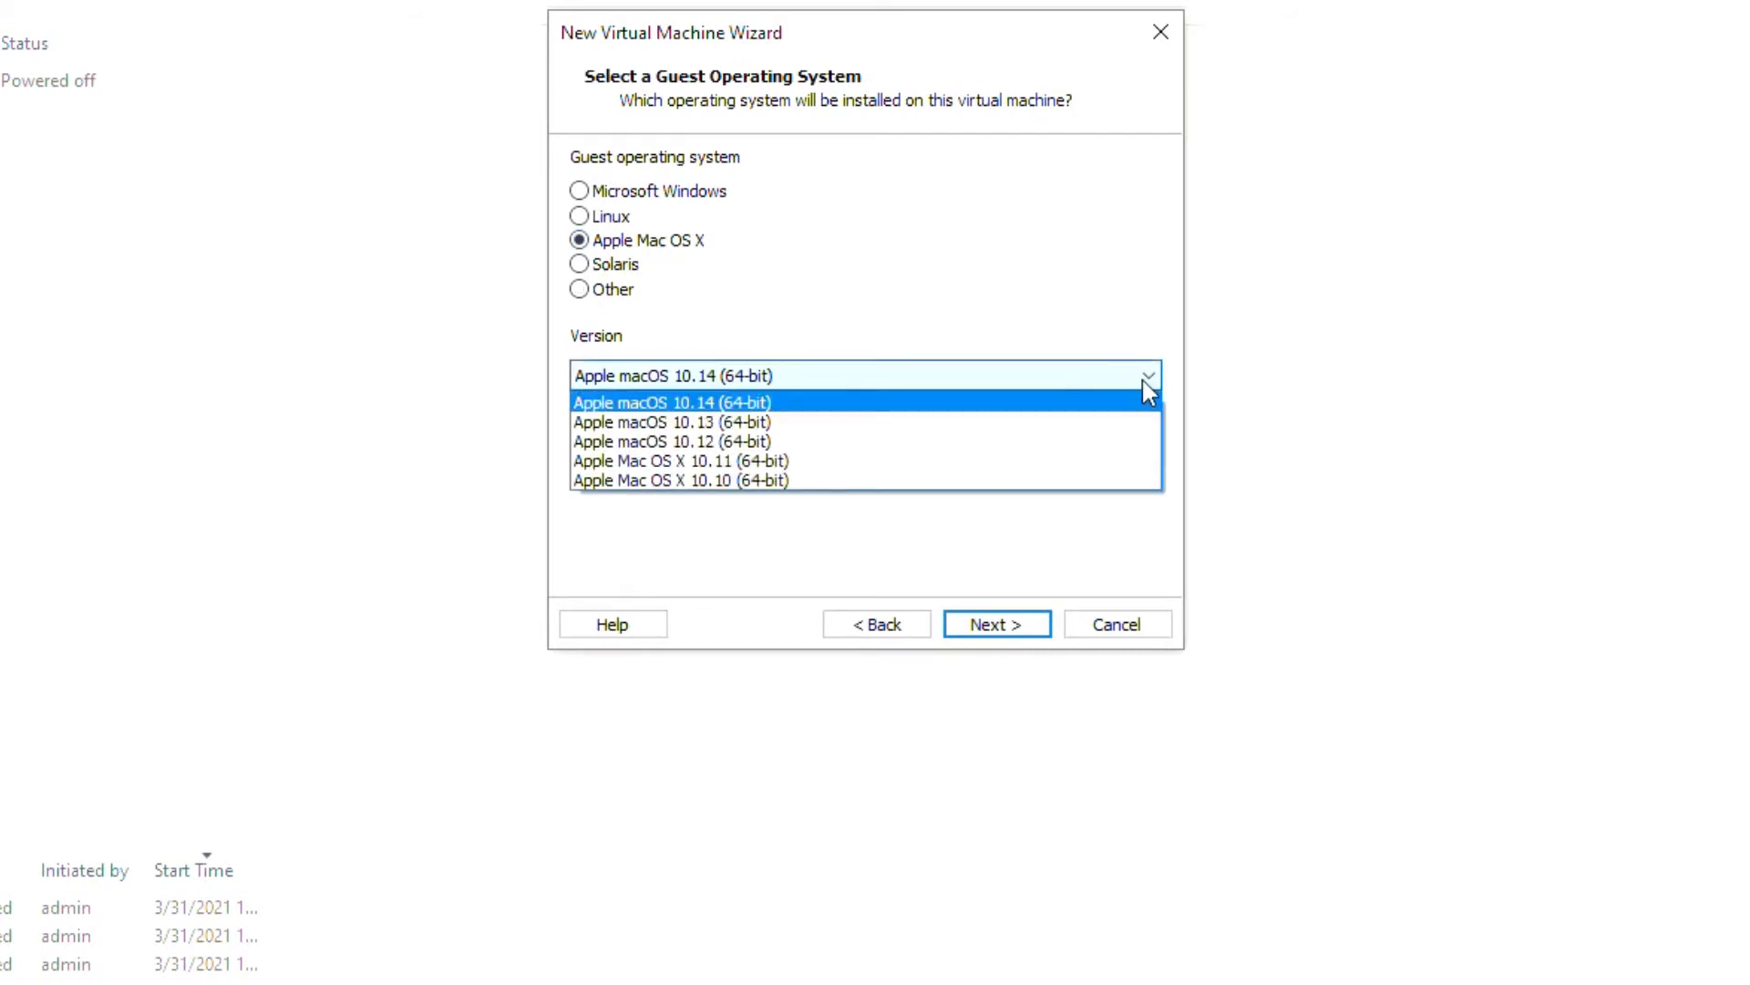
{"action": "left_click", "coordinate": [1137, 381]}
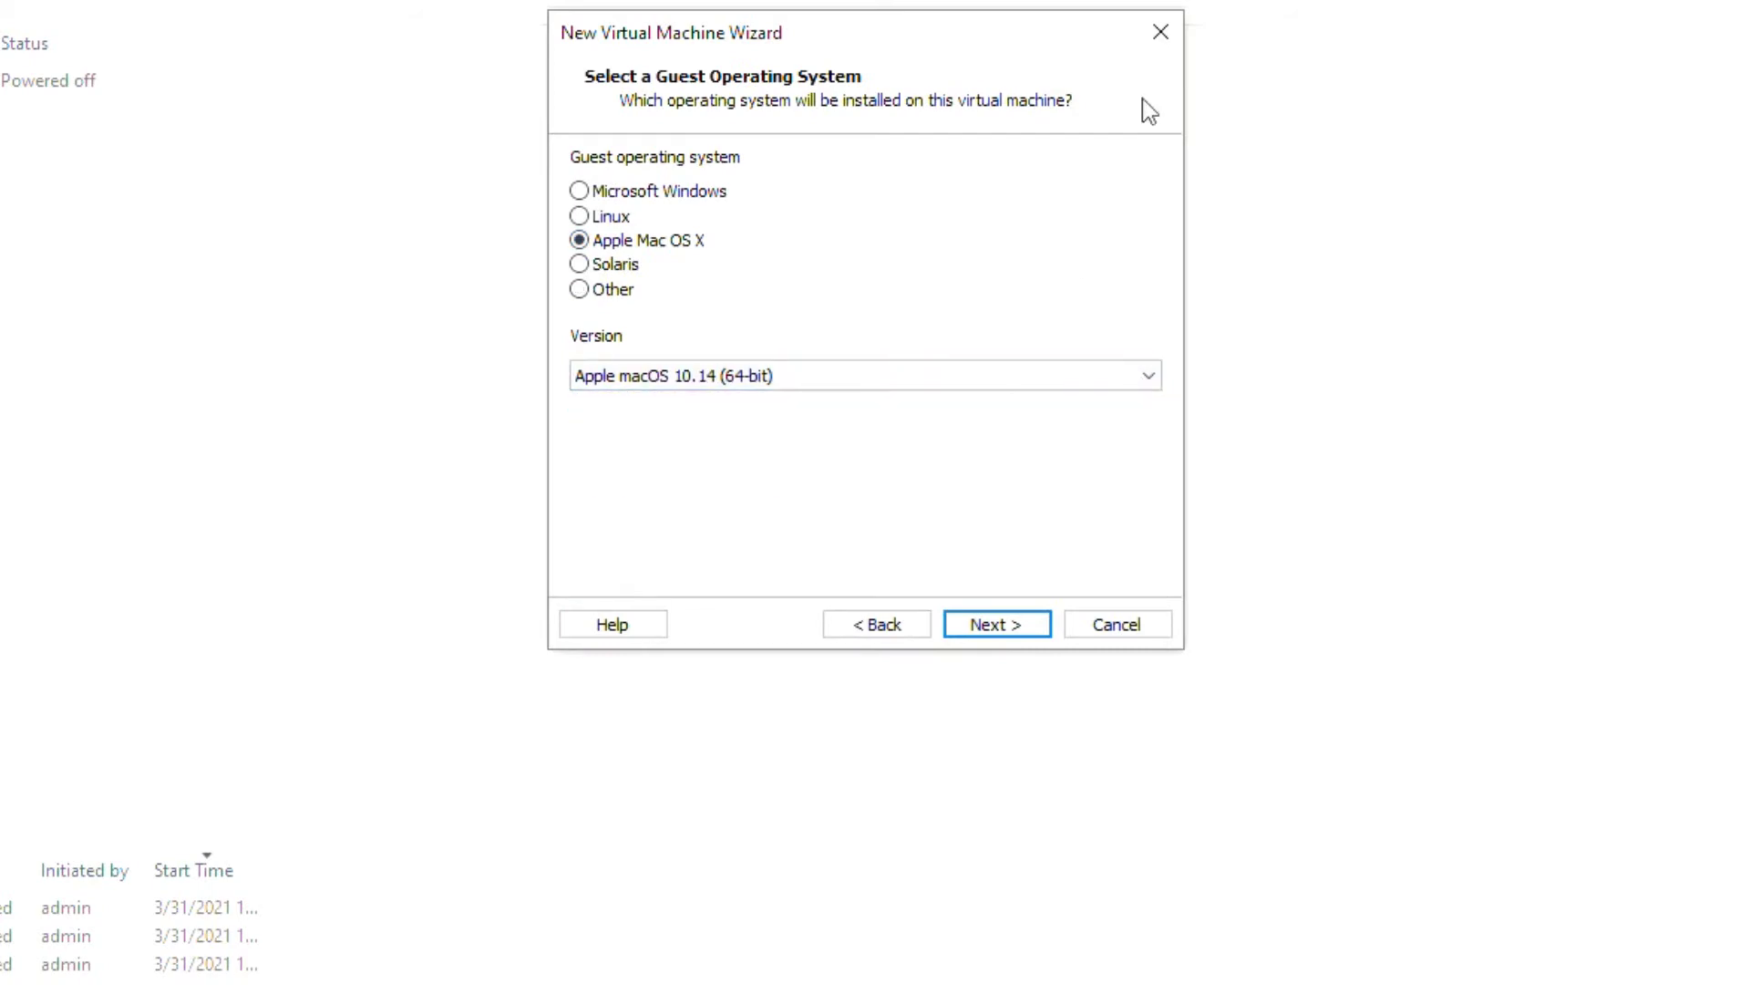
{"action": "left_click", "coordinate": [1151, 33]}
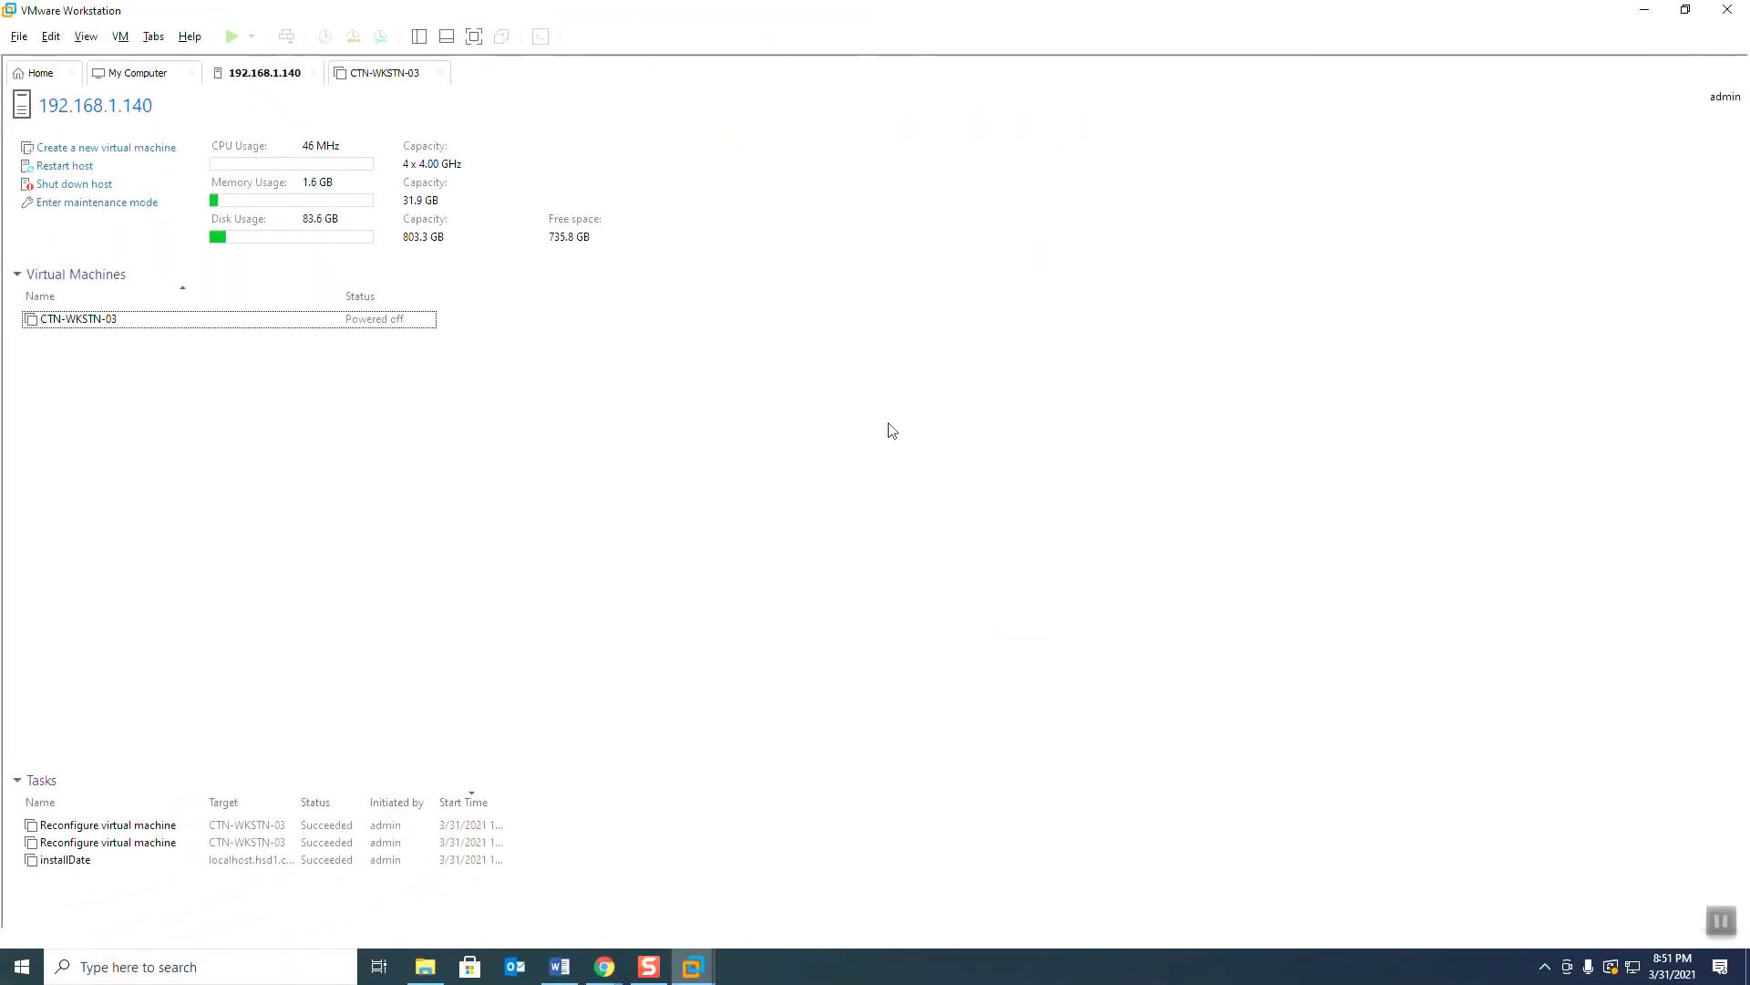